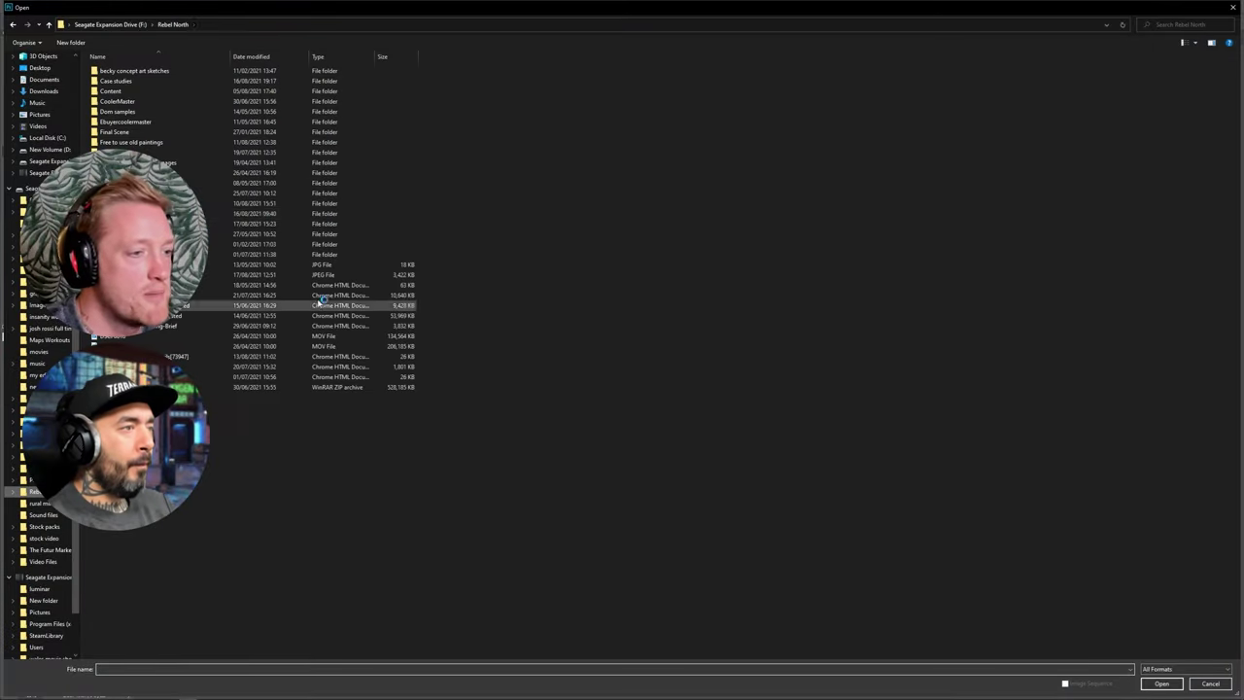
# Open the chosen character cut-outs, including AdobeStock_81628610, AdobeStock_163835066 and AdobeStock_426103122, from Rebel North > Stock > cut outs.
pyautogui.doubleClick(232, 214)
pyautogui.doubleClick(112, 72)
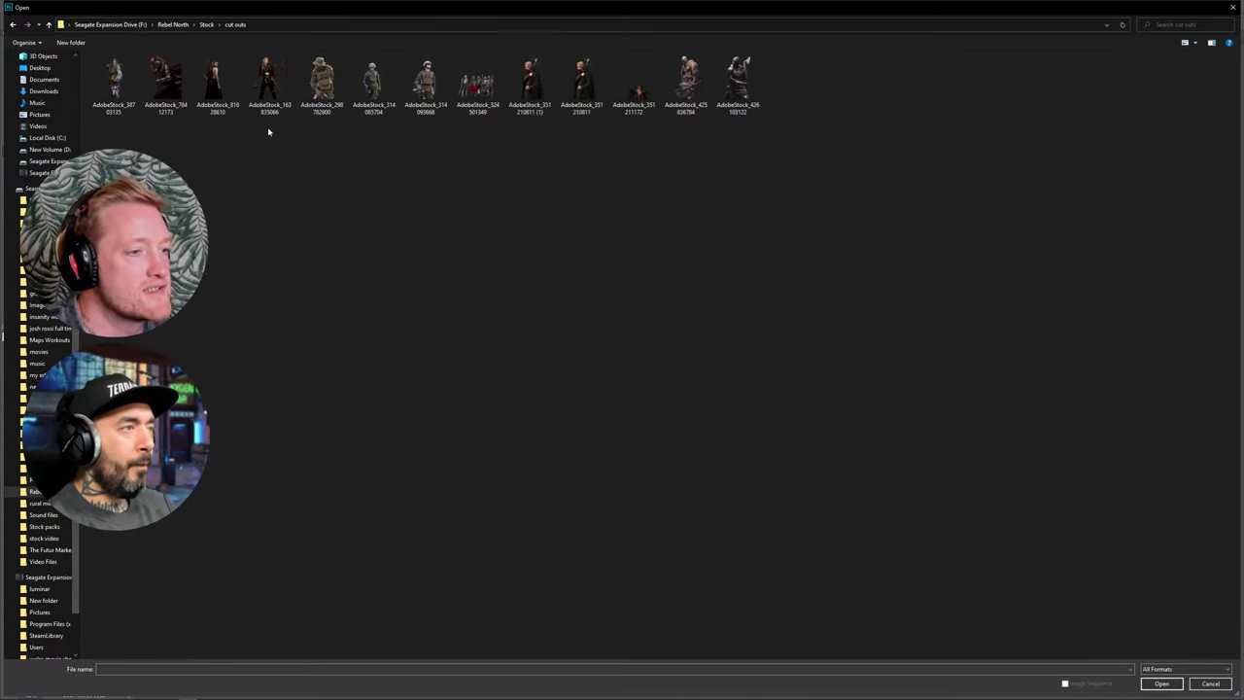
pyautogui.click(221, 89)
pyautogui.keyDown('ctrl'); pyautogui.click(266, 96); pyautogui.keyUp('ctrl')
pyautogui.keyDown('ctrl'); pyautogui.click(117, 90); pyautogui.keyUp('ctrl')
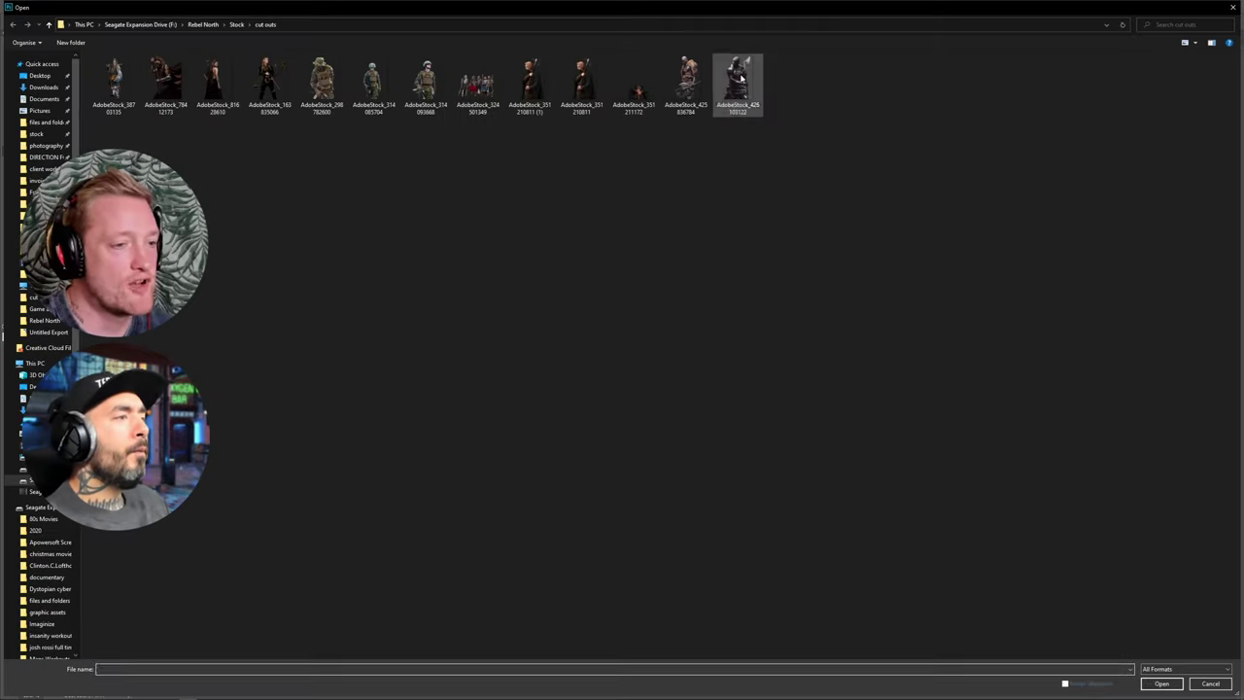
pyautogui.doubleClick(736, 78)
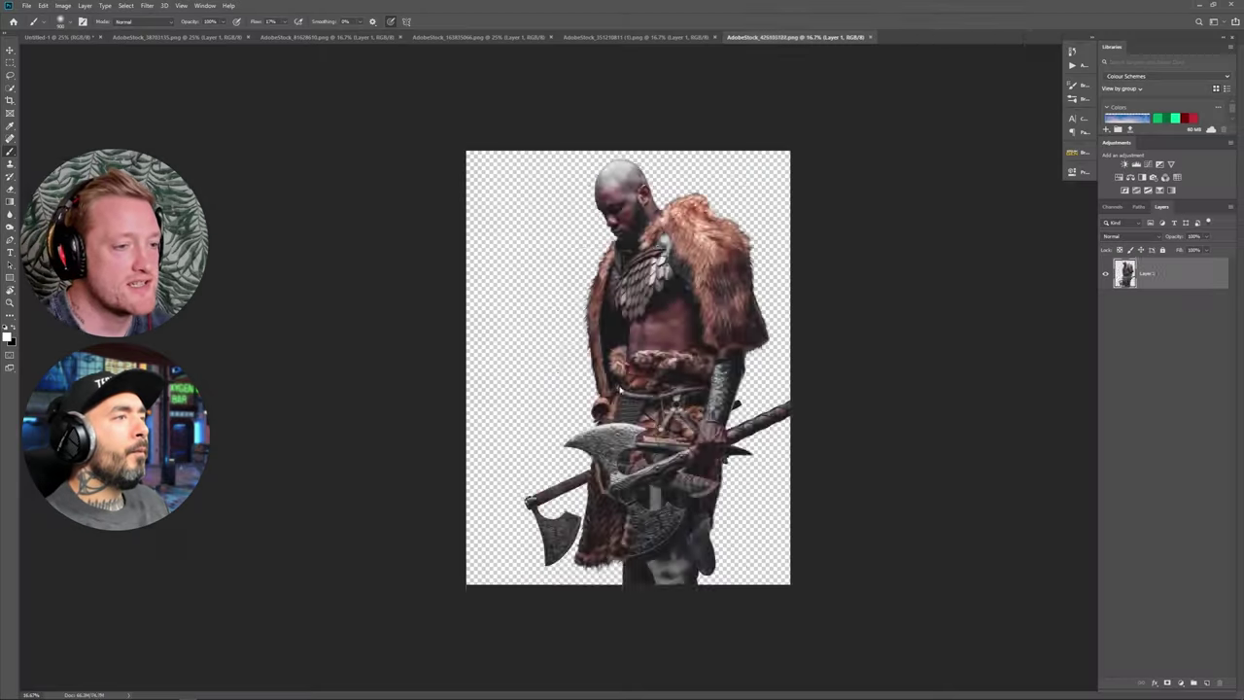
# Bring the AdobeStock_81628610 archer cut-out into the Untitled-1 document as a new layer.
pyautogui.click(757, 38)
pyautogui.click(58, 37)
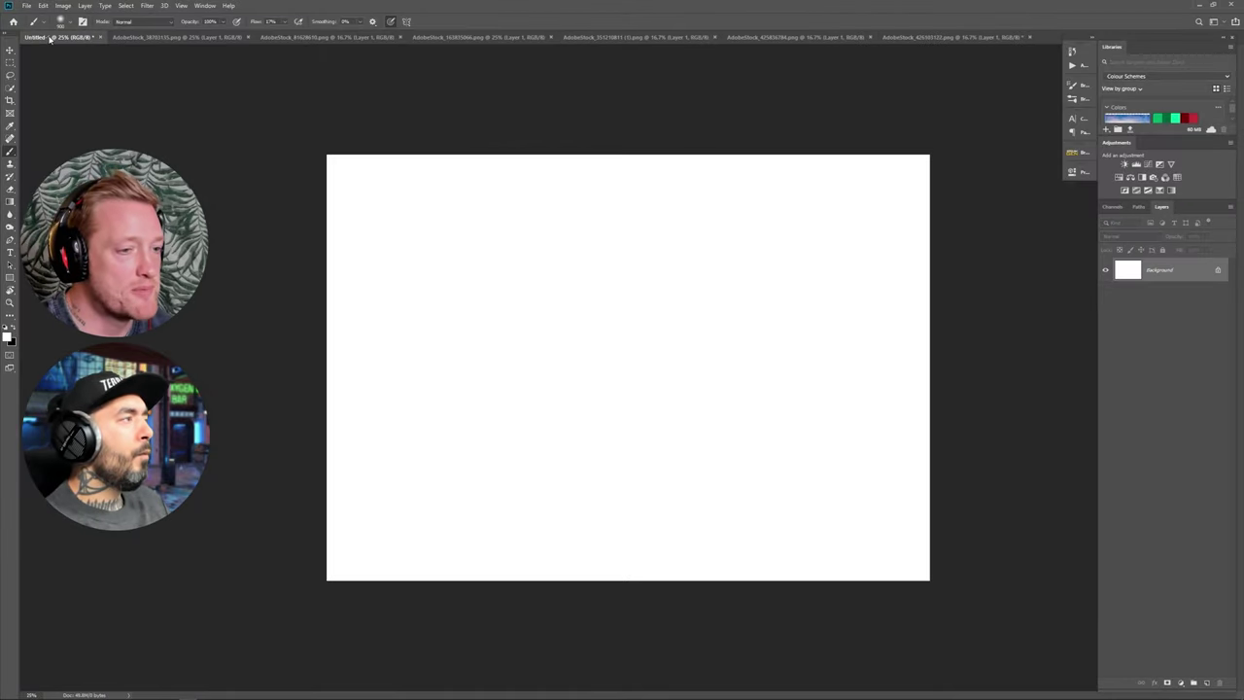
pyautogui.click(306, 39)
pyautogui.click(10, 49)
pyautogui.moveTo(592, 320); pyautogui.dragTo(657, 380)
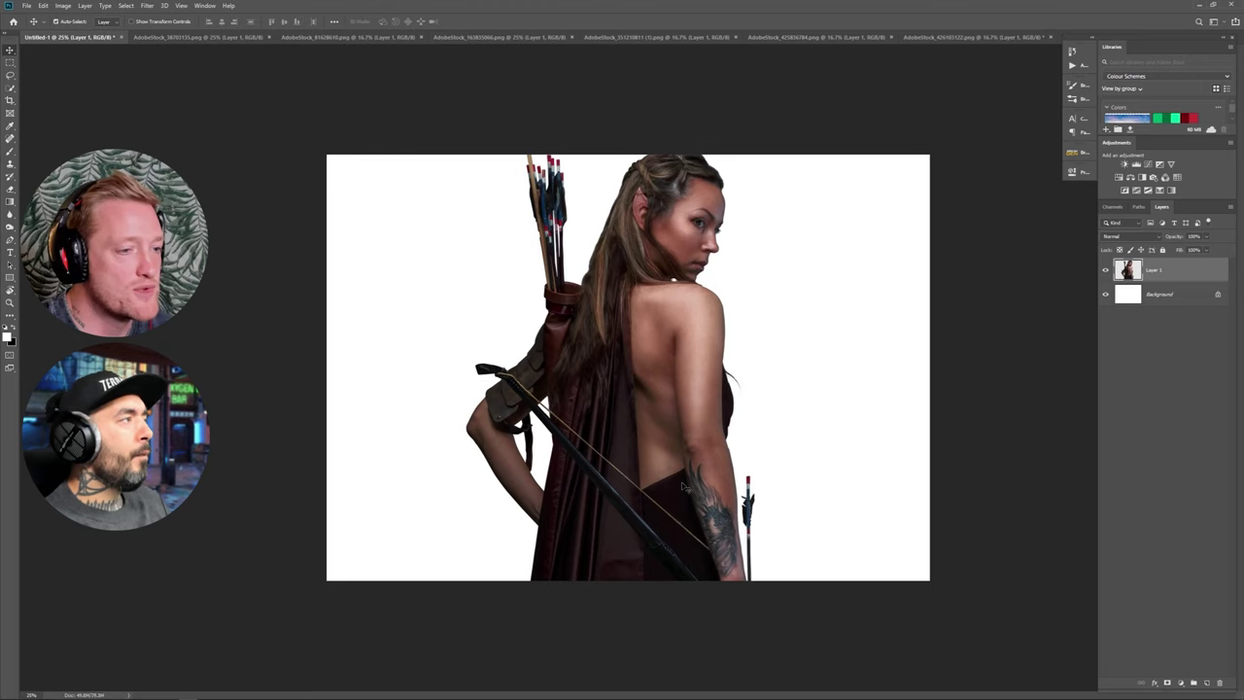
pyautogui.hotkey('ctrl', 't')
pyautogui.moveTo(940, 136); pyautogui.dragTo(699, 496)
pyautogui.moveTo(635, 542); pyautogui.dragTo(753, 295)
pyautogui.moveTo(817, 249); pyautogui.dragTo(796, 268)
pyautogui.moveTo(729, 345); pyautogui.dragTo(753, 343)
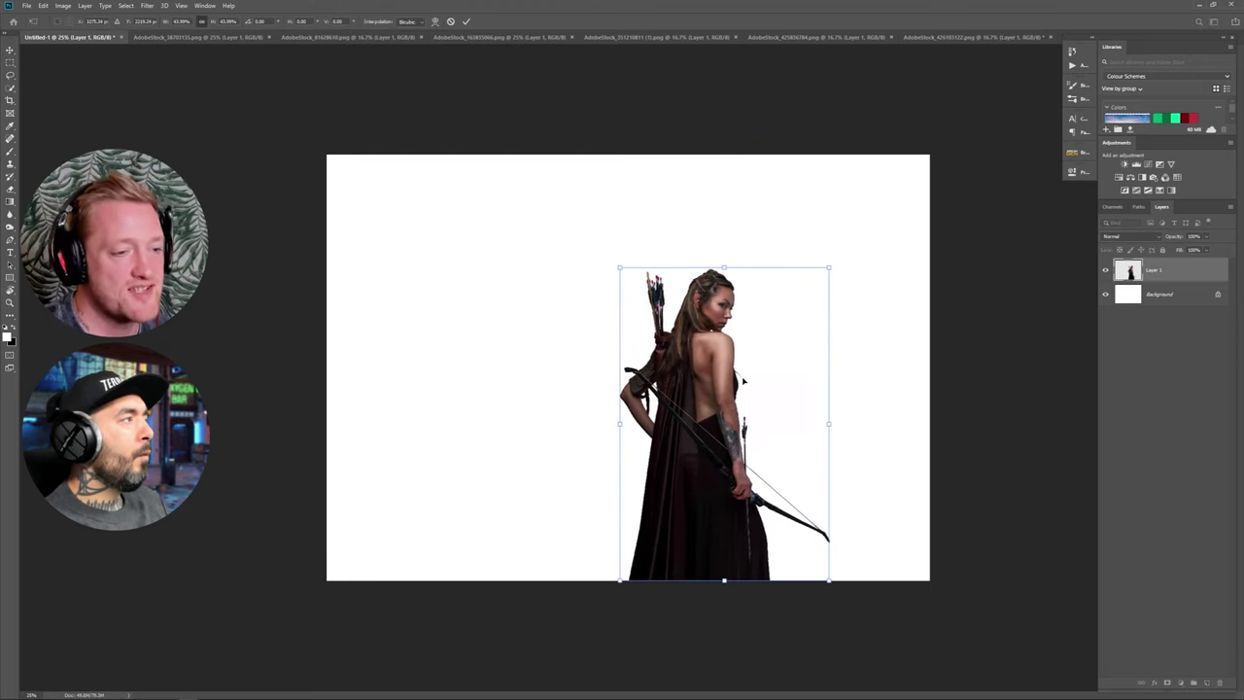
pyautogui.press('Return')
# Add the AdobeStock_426103122 warrior cut-out to Untitled-1, and scale the archer down to stand just right of the canvas centre.
pyautogui.click(944, 39)
pyautogui.moveTo(622, 272); pyautogui.dragTo(503, 457)
pyautogui.click(1126, 294)
pyautogui.hotkey('ctrl', 't')
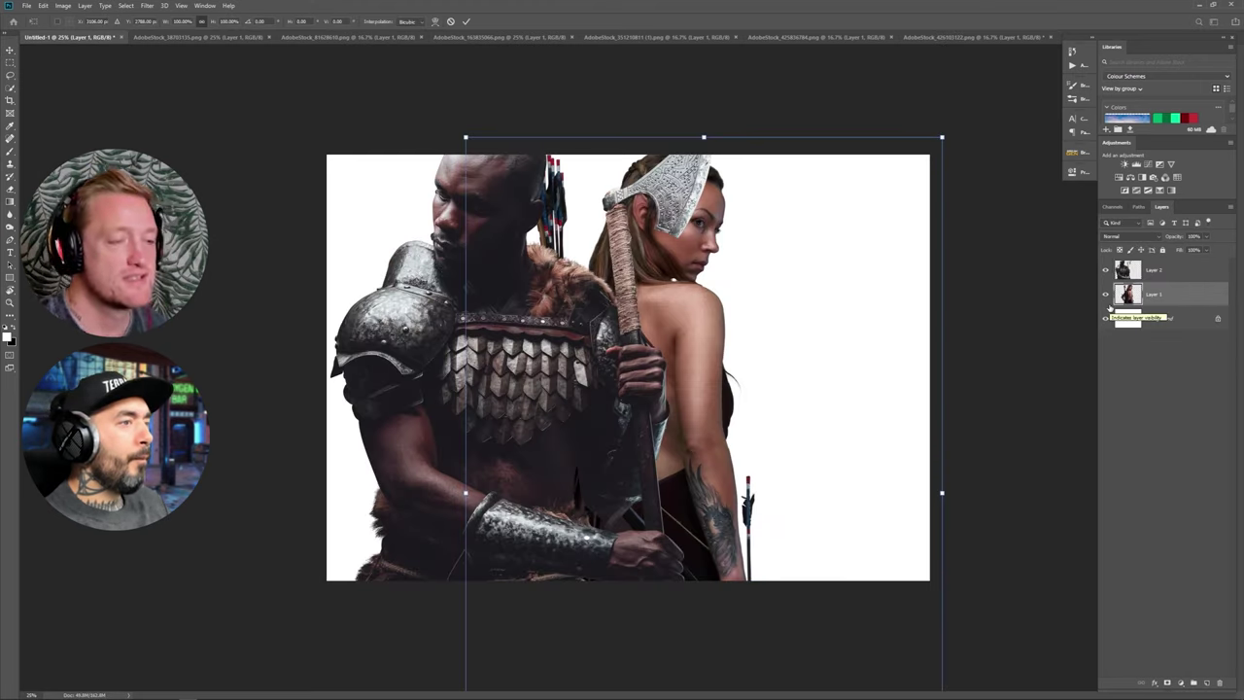
pyautogui.moveTo(940, 136); pyautogui.dragTo(703, 492)
pyautogui.moveTo(614, 598); pyautogui.dragTo(735, 333)
pyautogui.press('Return')
# Scale the warrior down to about half size and place him in front of and to the left of the archer.
pyautogui.click(1127, 272)
pyautogui.hotkey('ctrl', 't')
pyautogui.moveTo(713, 114); pyautogui.dragTo(511, 440)
pyautogui.moveTo(519, 435); pyautogui.dragTo(451, 406)
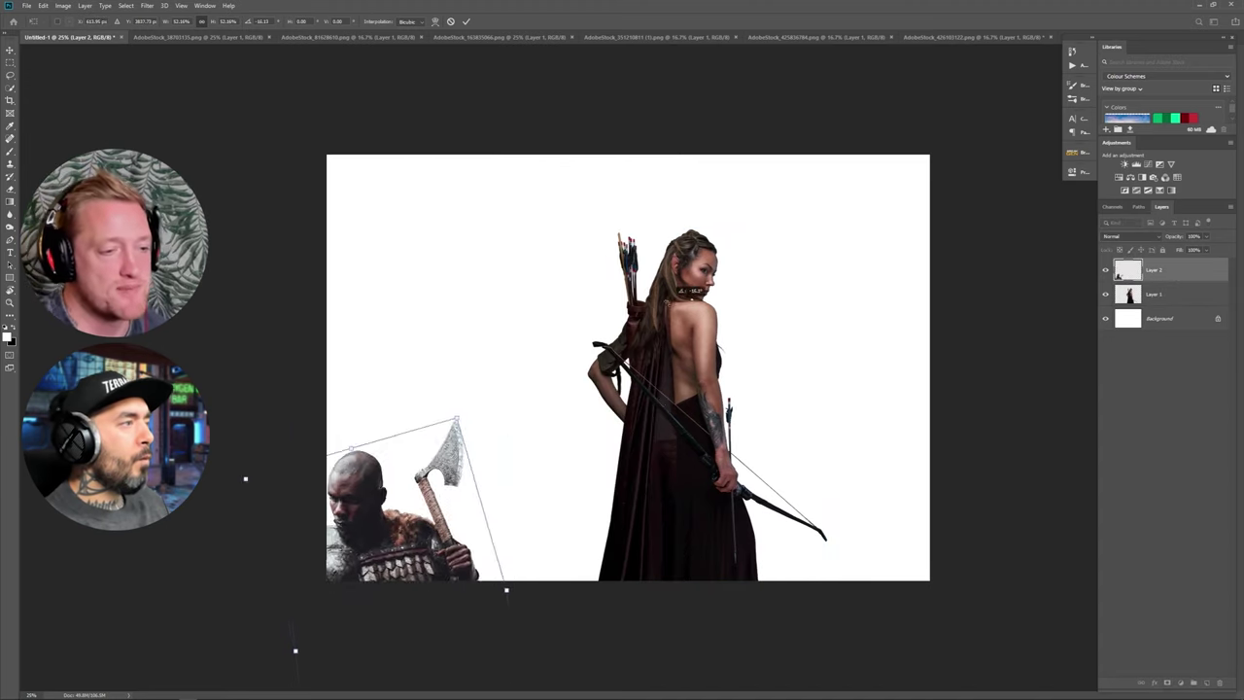
pyautogui.hotkey('ctrl', 'z')
pyautogui.moveTo(443, 512); pyautogui.dragTo(646, 282)
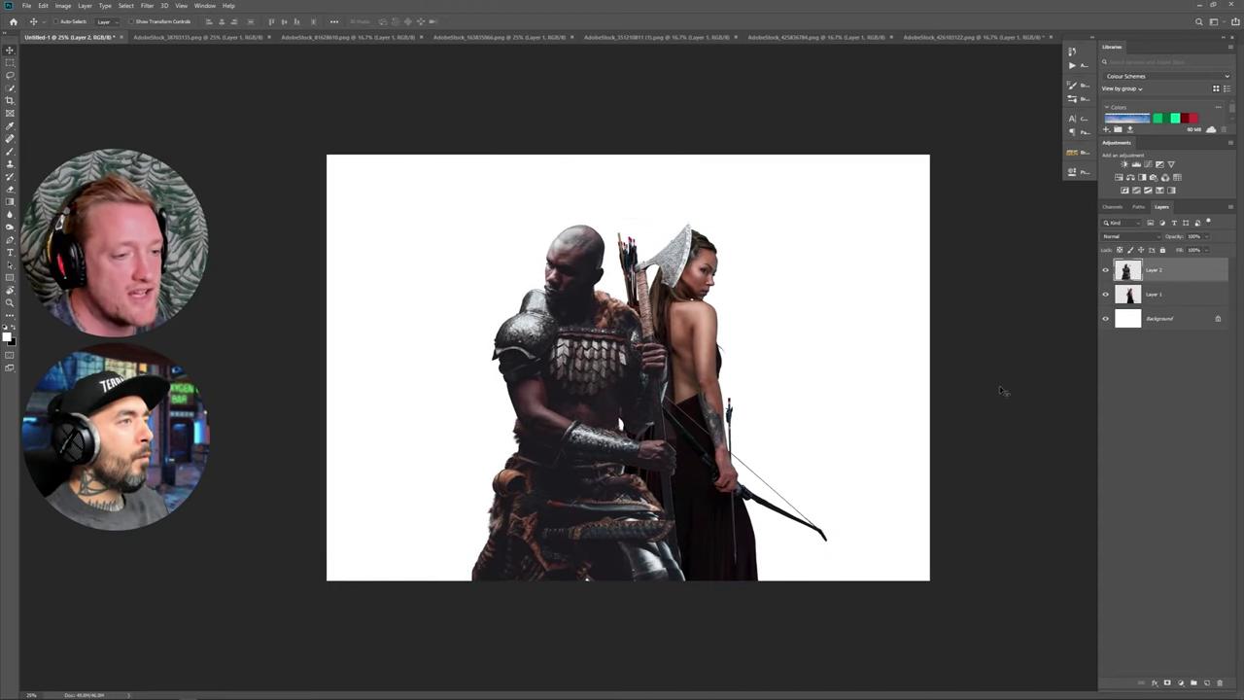
# Enlarge the archer to about 111% and move her lower beside the warrior.
pyautogui.click(1127, 293)
pyautogui.moveTo(831, 229); pyautogui.dragTo(852, 185)
pyautogui.moveTo(764, 278); pyautogui.dragTo(761, 314)
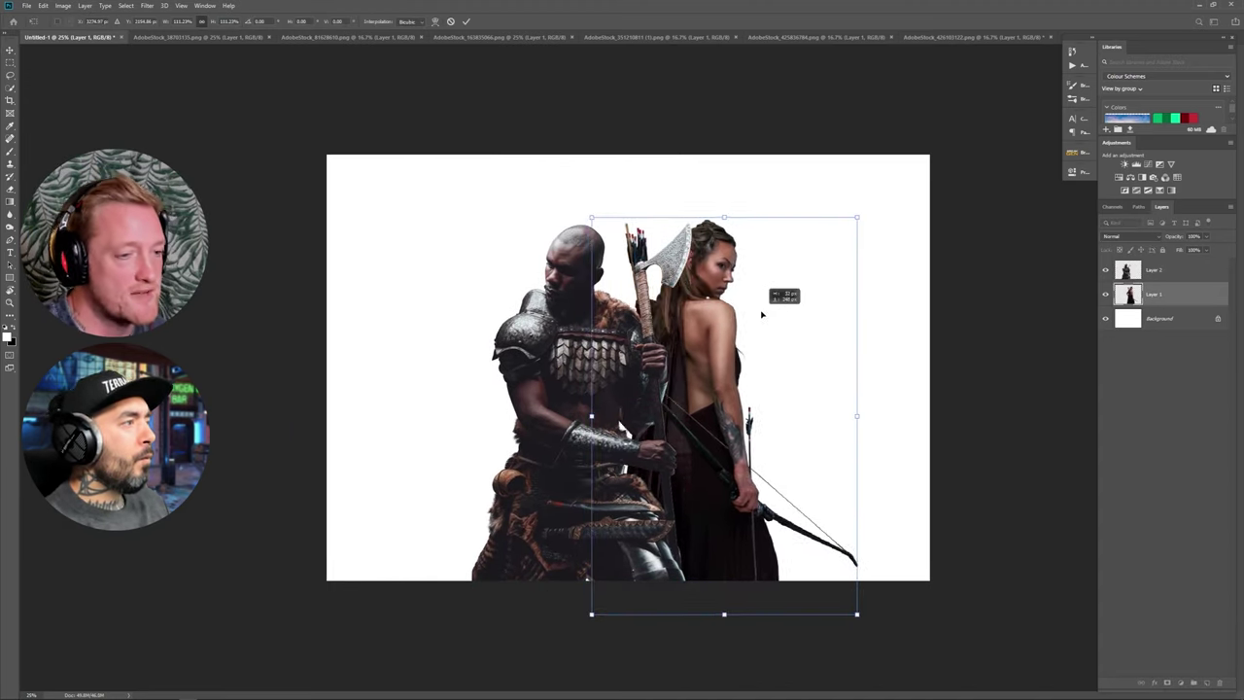
pyautogui.press('Return')
# Bring the AdobeStock_163835066 braided archer into Untitled-1 above the first archer, and hide the warrior layer.
pyautogui.click(475, 39)
pyautogui.moveTo(632, 373); pyautogui.dragTo(694, 433)
pyautogui.moveTo(694, 433); pyautogui.dragTo(596, 390)
pyautogui.click(1104, 270)
# Mirror the braided archer horizontally, place her left of centre, and shift the rear archer slightly right.
pyautogui.hotkey('ctrl', 't')
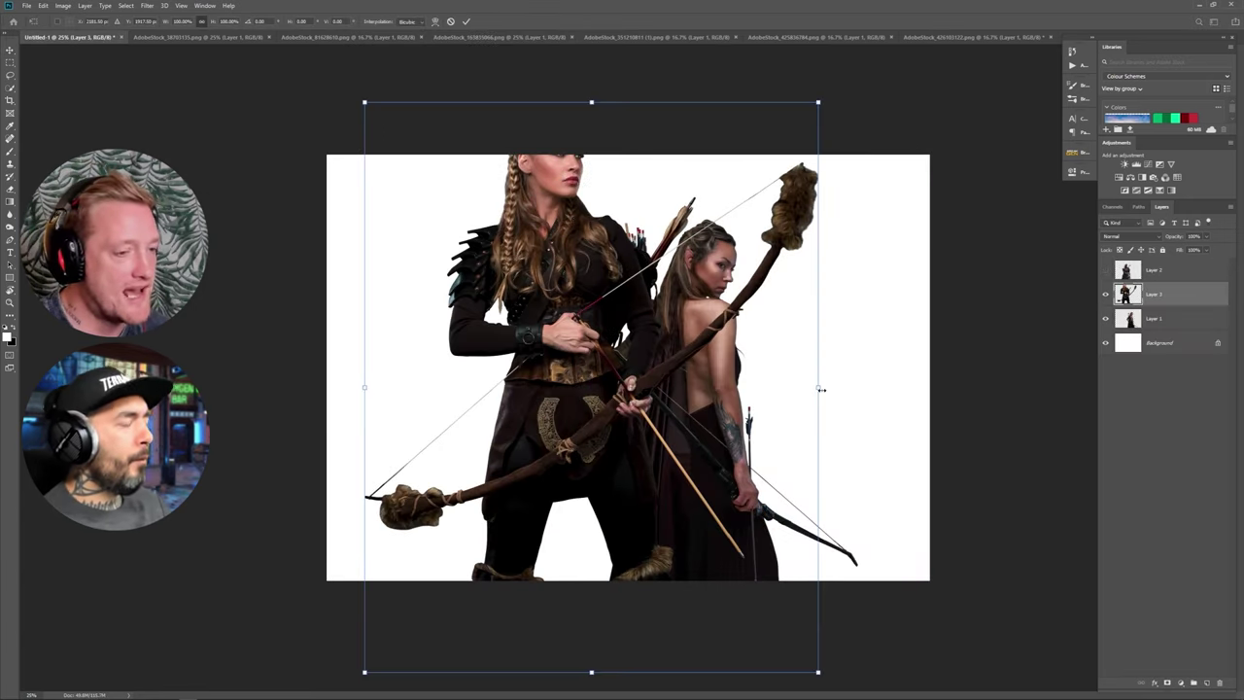
pyautogui.moveTo(819, 388); pyautogui.dragTo(136, 388)
pyautogui.moveTo(313, 352); pyautogui.dragTo(522, 353)
pyautogui.moveTo(572, 388); pyautogui.dragTo(768, 388)
pyautogui.moveTo(548, 348); pyautogui.dragTo(570, 403)
pyautogui.press('Return')
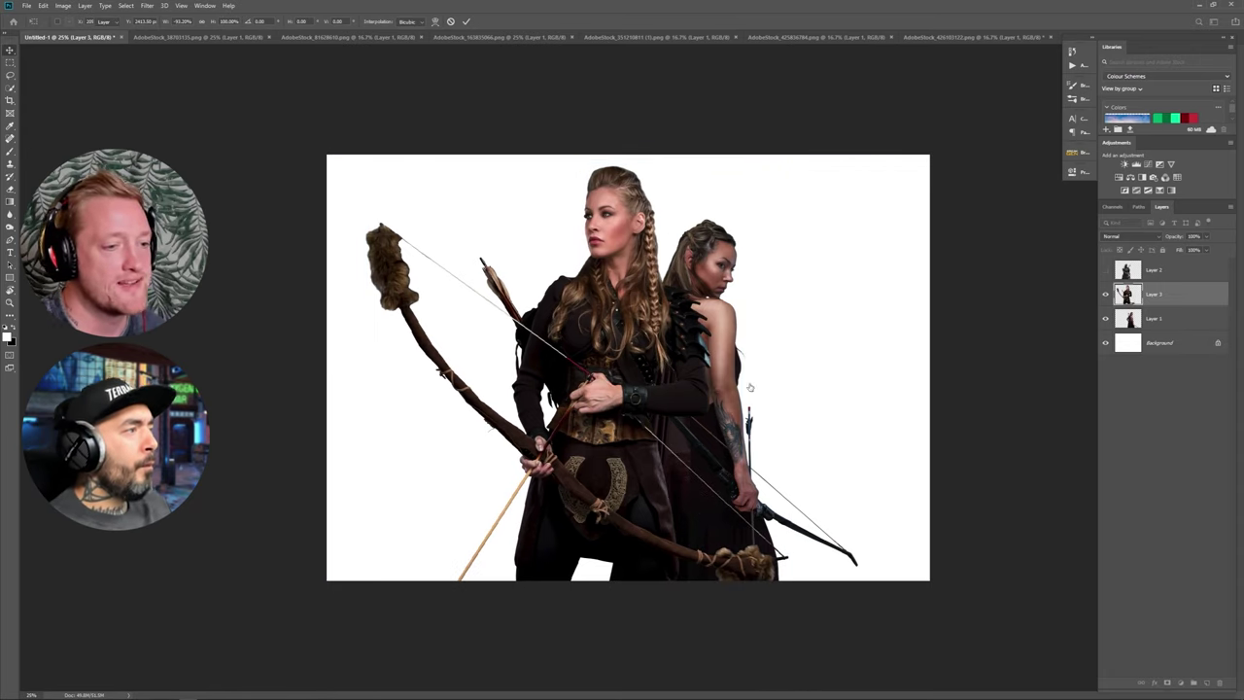
pyautogui.moveTo(719, 350); pyautogui.dragTo(760, 356)
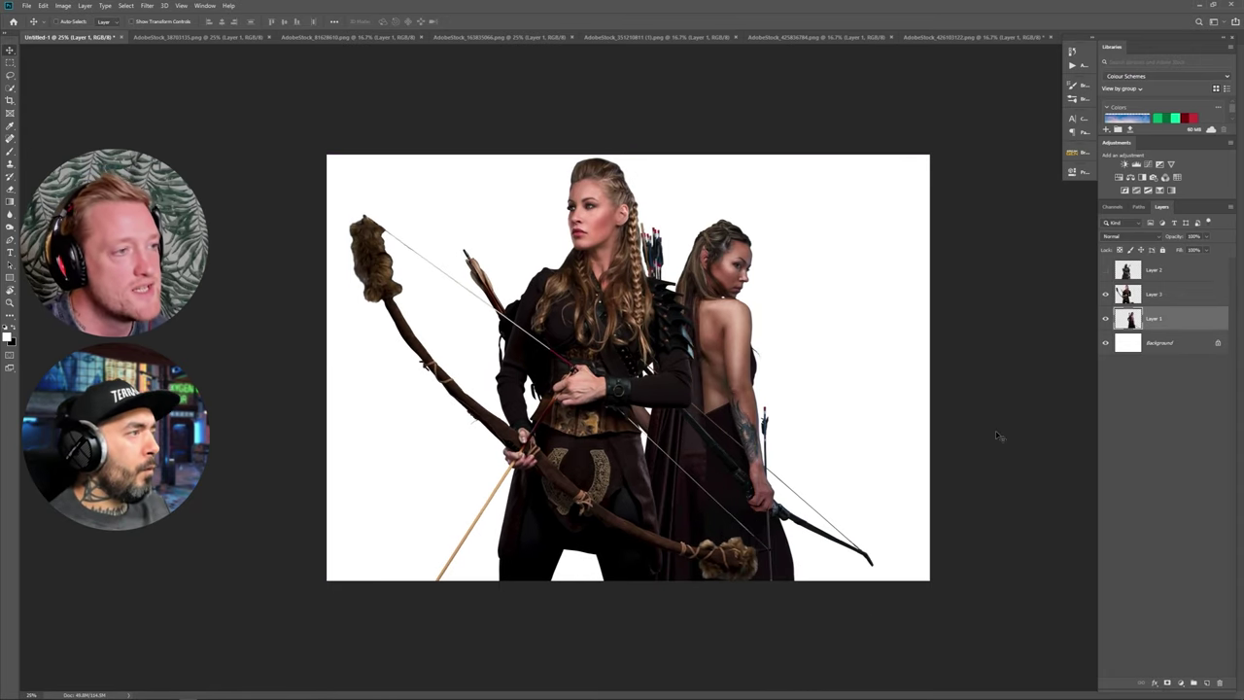
# Unlock the background layer and use the Crop tool to extend the canvas on the left, right and lower edges.
pyautogui.click(1217, 343)
pyautogui.click(10, 101)
pyautogui.moveTo(326, 367); pyautogui.dragTo(173, 367)
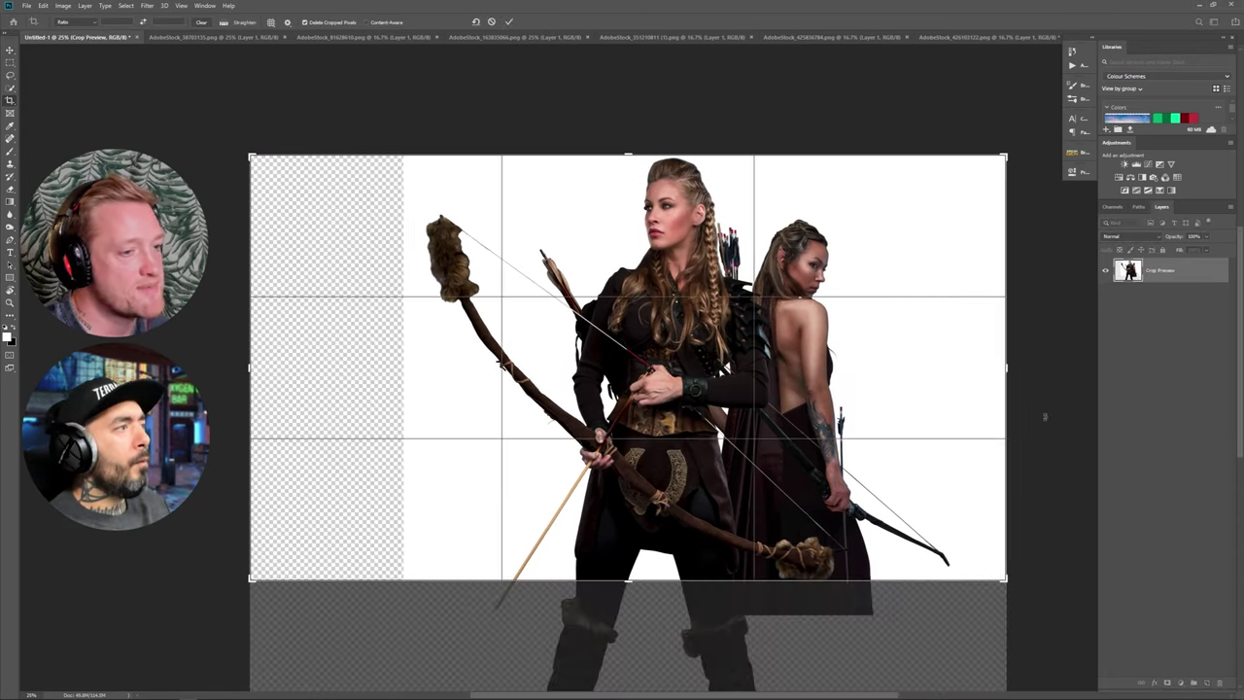
pyautogui.moveTo(1006, 369); pyautogui.dragTo(1147, 372)
pyautogui.moveTo(628, 580); pyautogui.dragTo(631, 614)
pyautogui.press('Return')
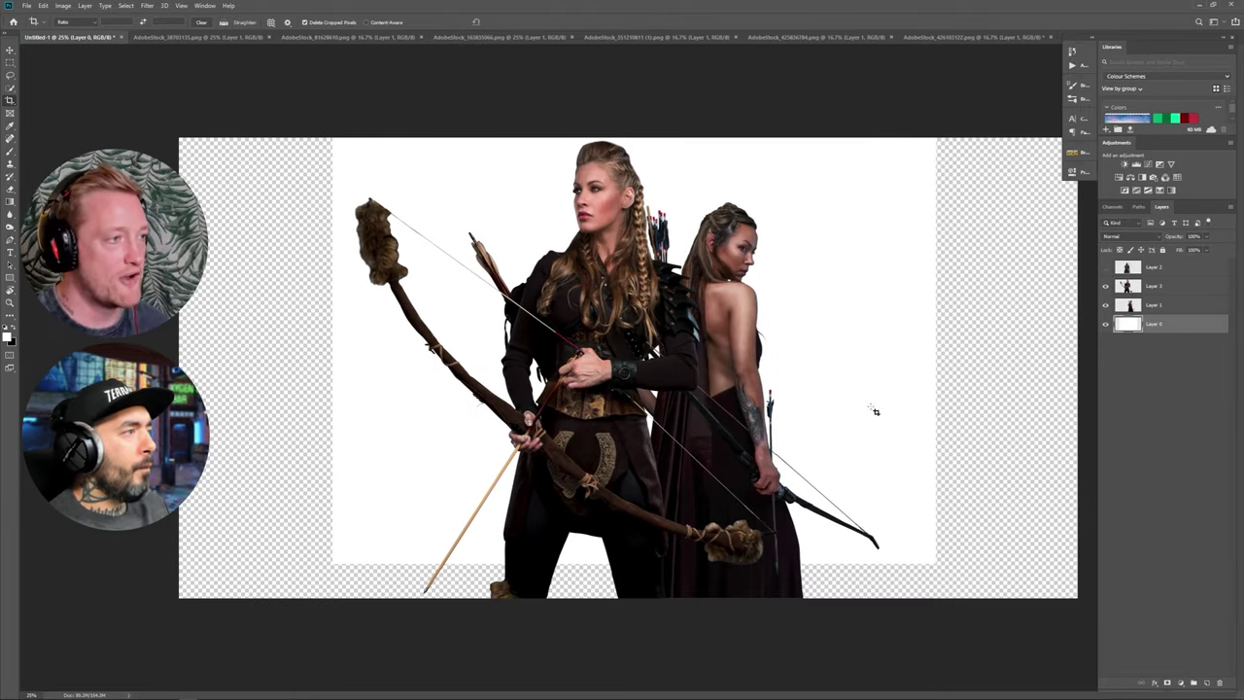
# Enlarge the white background layer to fill the widened canvas, and extend the canvas upward.
pyautogui.hotkey('ctrl', 't')
pyautogui.moveTo(332, 564); pyautogui.dragTo(193, 642)
pyautogui.moveTo(934, 138); pyautogui.dragTo(1020, 142)
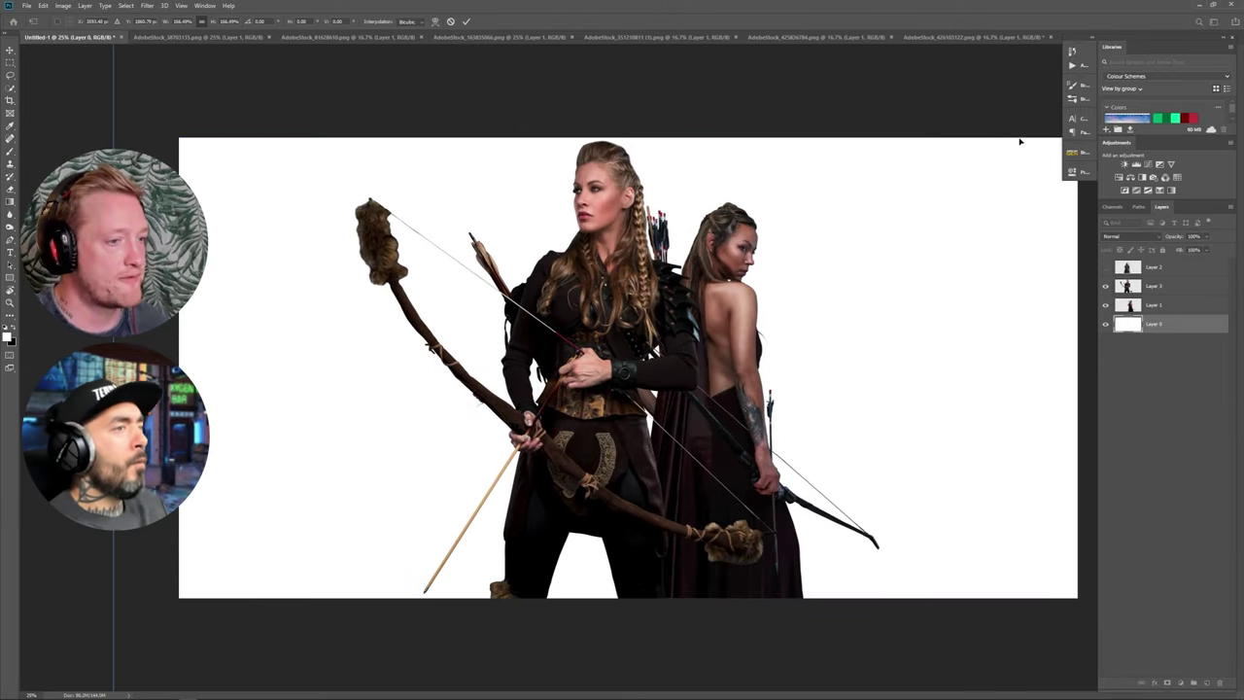
pyautogui.hotkey('ctrl', '-')
pyautogui.moveTo(628, 213); pyautogui.dragTo(628, 176)
pyautogui.press('Return')
# Close the character cut-out documents, keeping Untitled-1 open.
pyautogui.click(1055, 37)
pyautogui.click(617, 255)
pyautogui.click(895, 37)
pyautogui.click(739, 37)
pyautogui.click(575, 37)
# Open all eight mountain landscape images from the Stock > Game art folder.
pyautogui.click(26, 6)
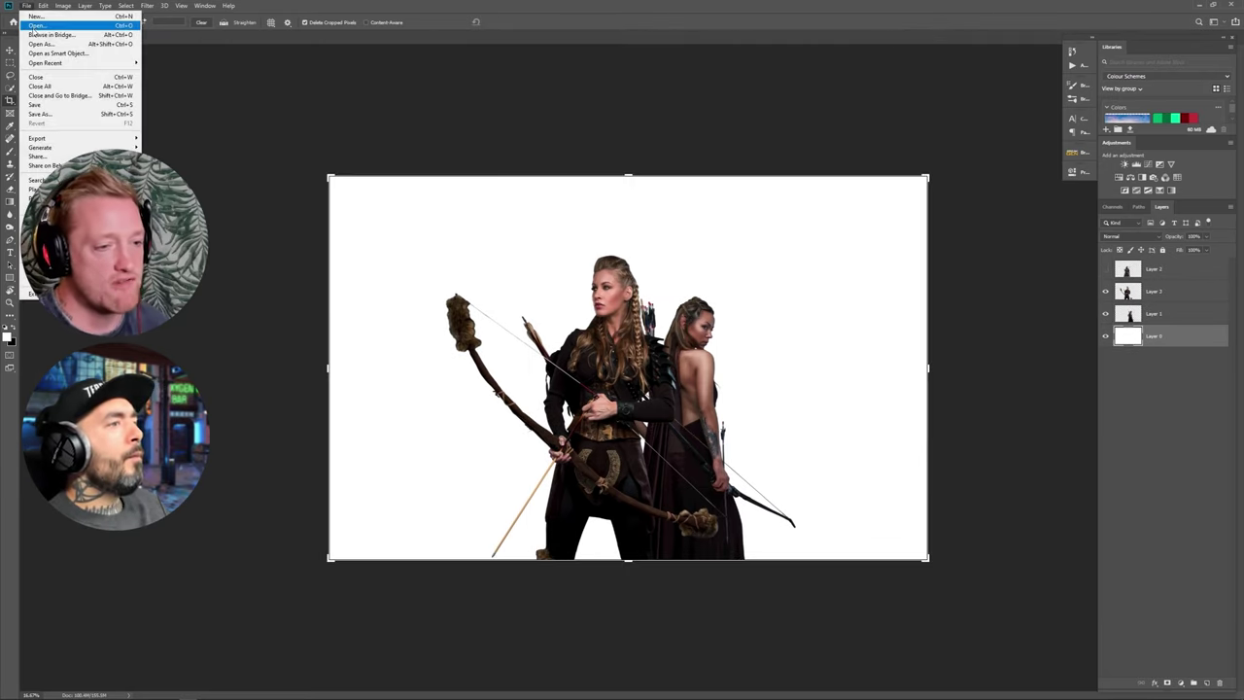
pyautogui.click(44, 28)
pyautogui.click(119, 105)
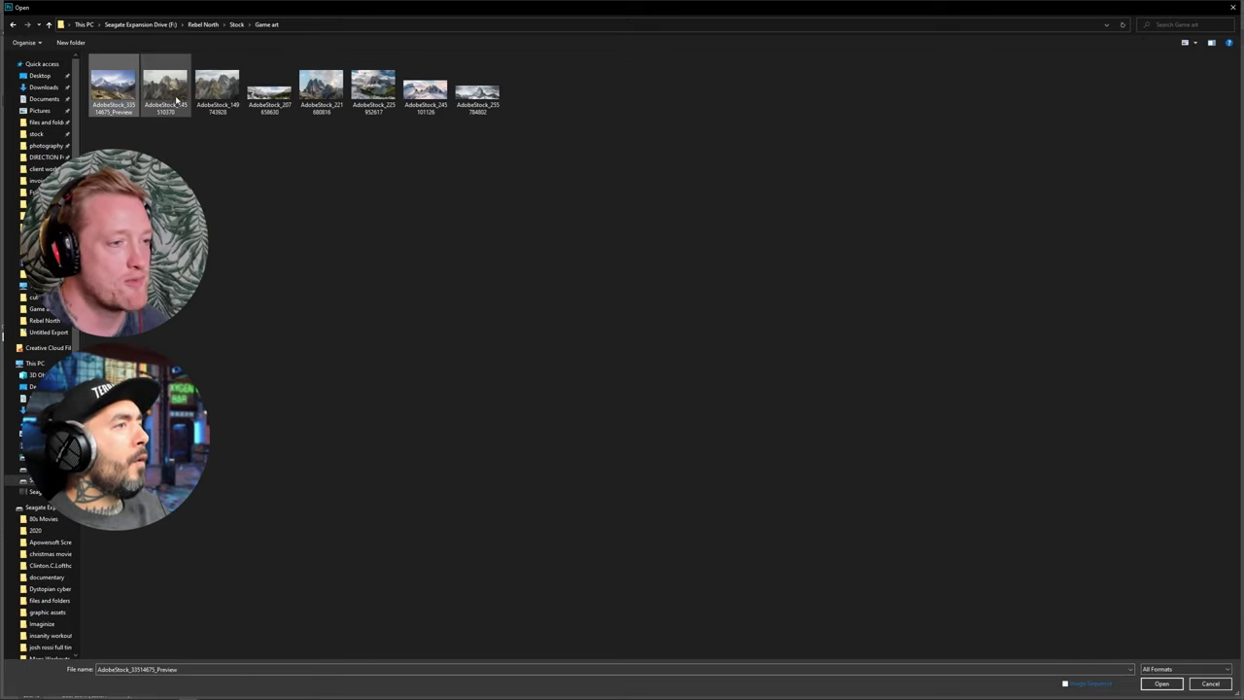
pyautogui.keyDown('ctrl'); pyautogui.click(175, 103); pyautogui.keyUp('ctrl')
pyautogui.keyDown('shift'); pyautogui.click(477, 100); pyautogui.keyUp('shift')
pyautogui.keyDown('shift'); pyautogui.click(116, 98); pyautogui.keyUp('shift')
pyautogui.hotkey('ctrl', 'a')
pyautogui.click(1161, 683)
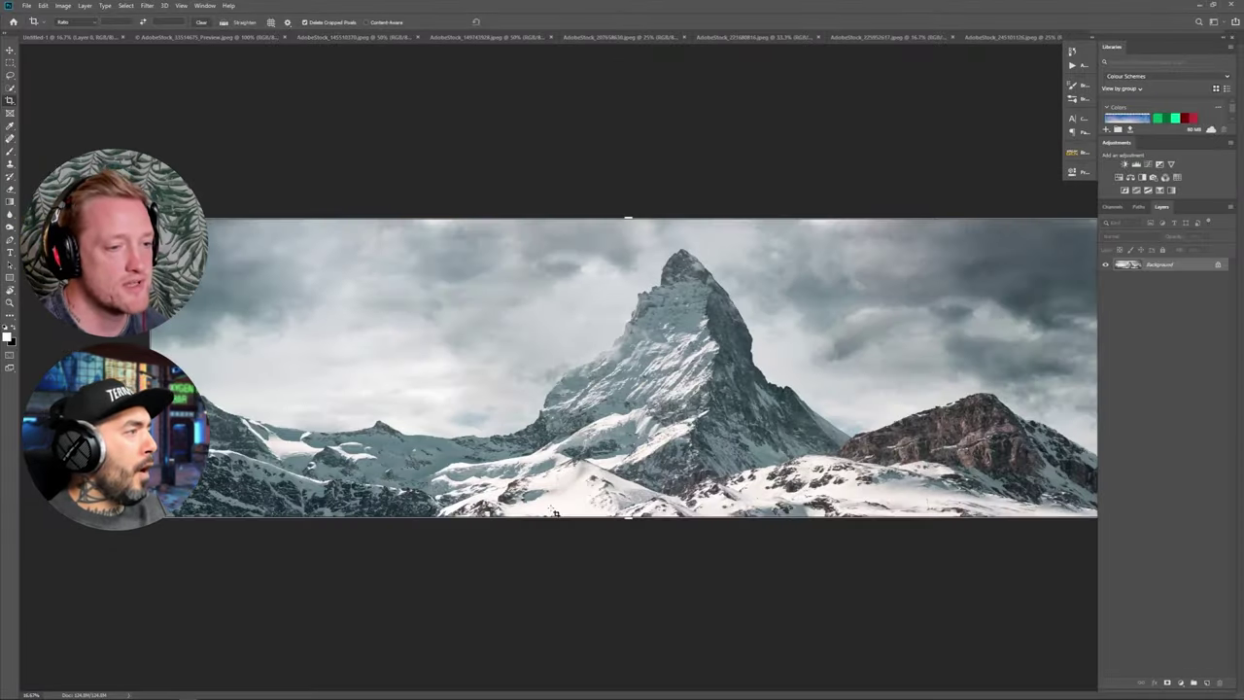
# Close the watermarked AdobeStock_33514675_Preview image.
pyautogui.click(182, 37)
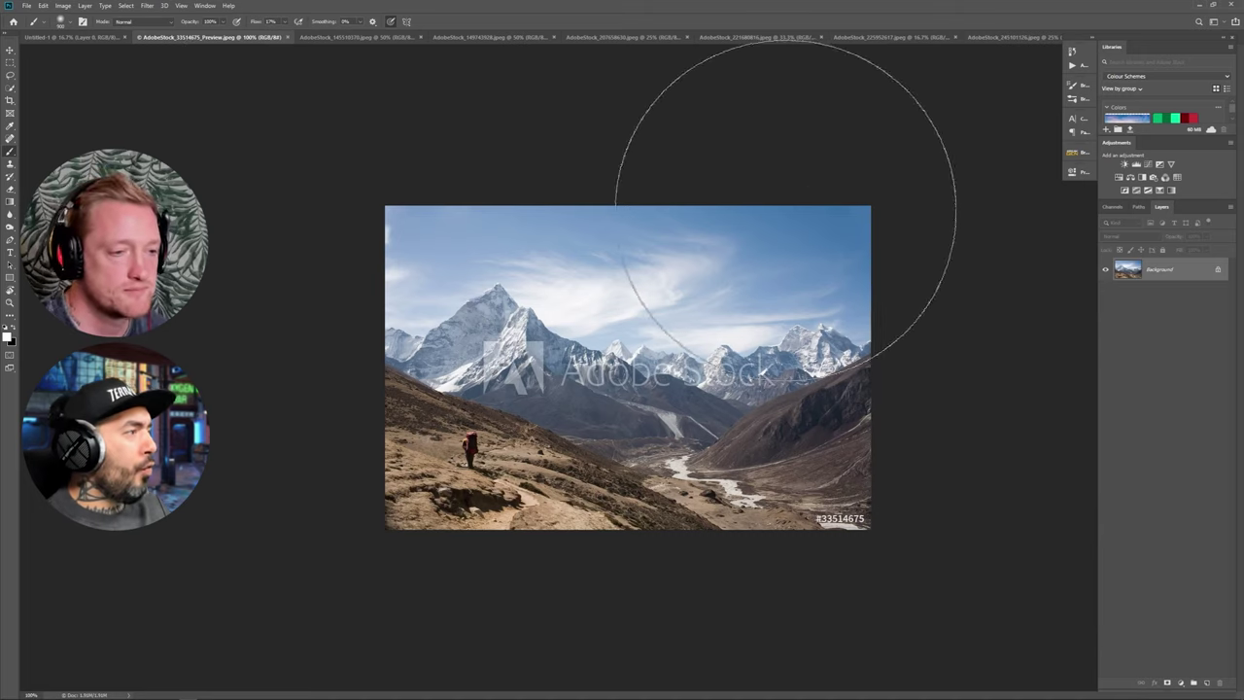
pyautogui.click(288, 37)
pyautogui.click(73, 37)
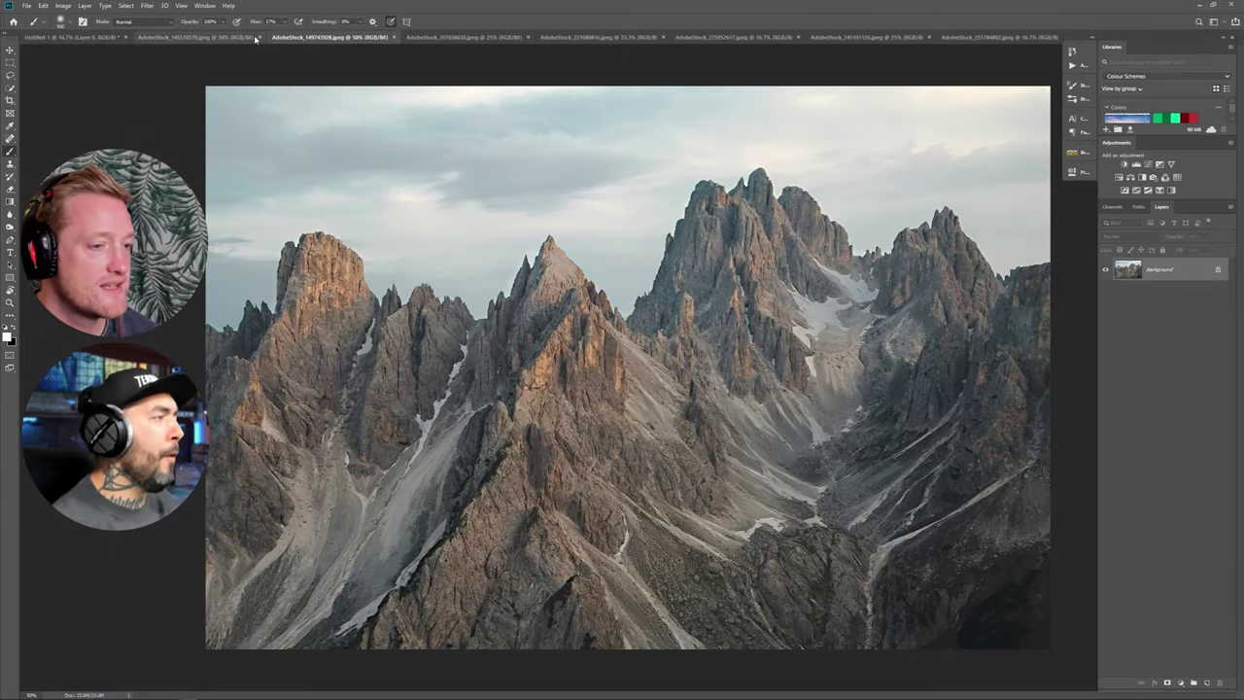
# Look through the open mountain landscape images and dismiss the BreakGen update notice.
pyautogui.click(243, 39)
pyautogui.click(469, 39)
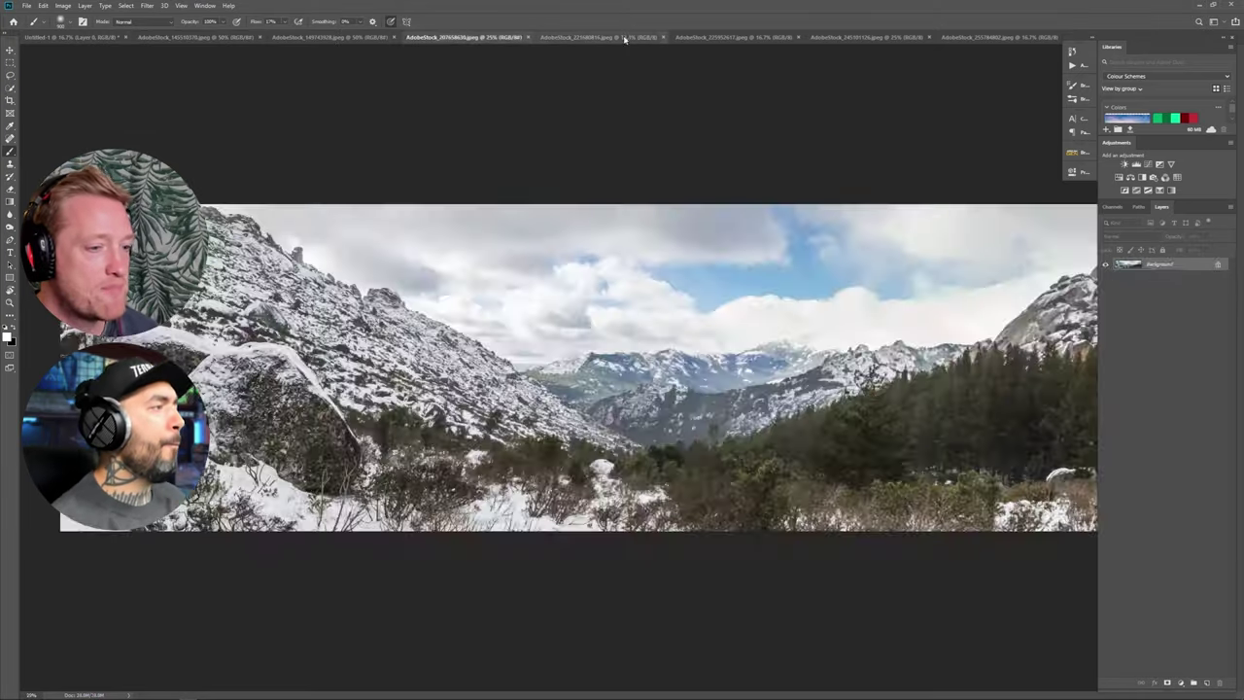
pyautogui.click(625, 39)
pyautogui.click(715, 40)
pyautogui.hotkey('ctrl', 'a')
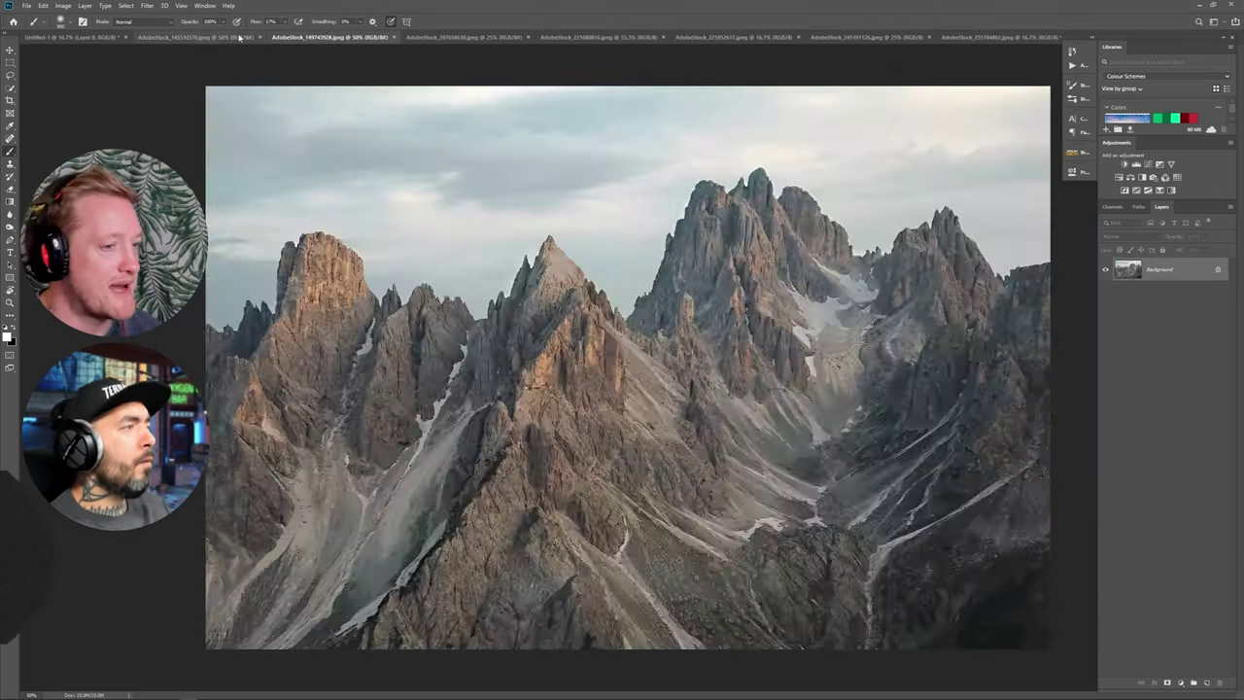
pyautogui.click(239, 37)
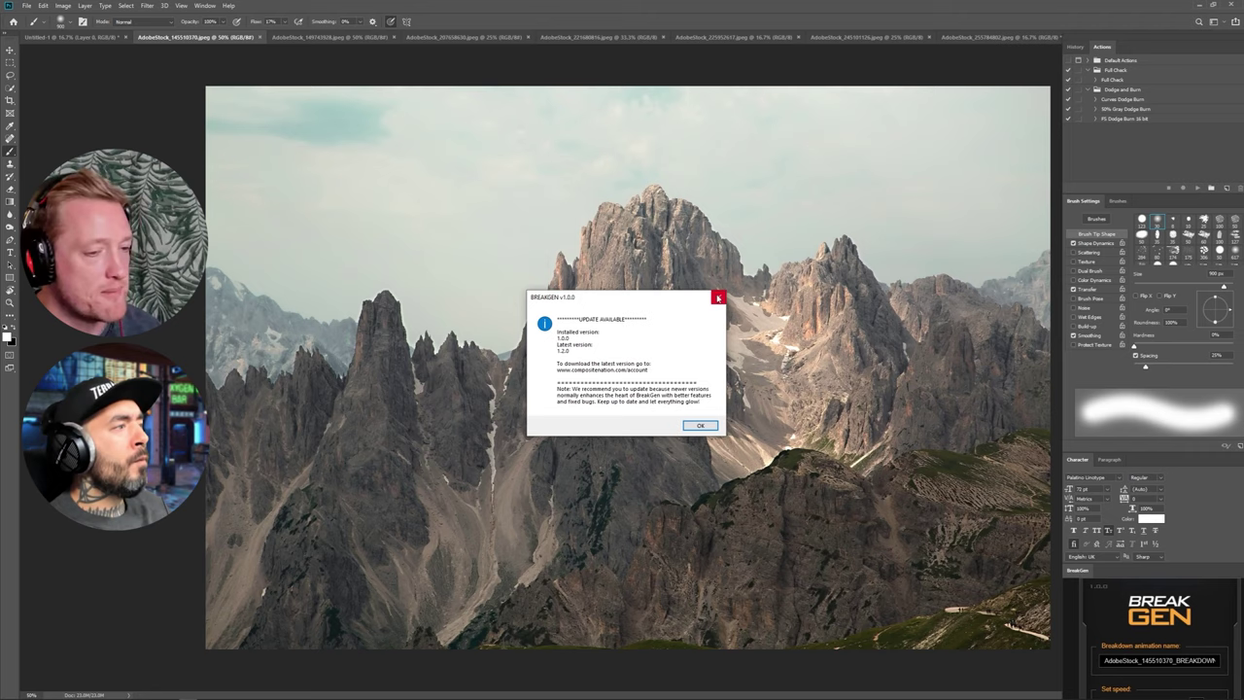
pyautogui.click(717, 297)
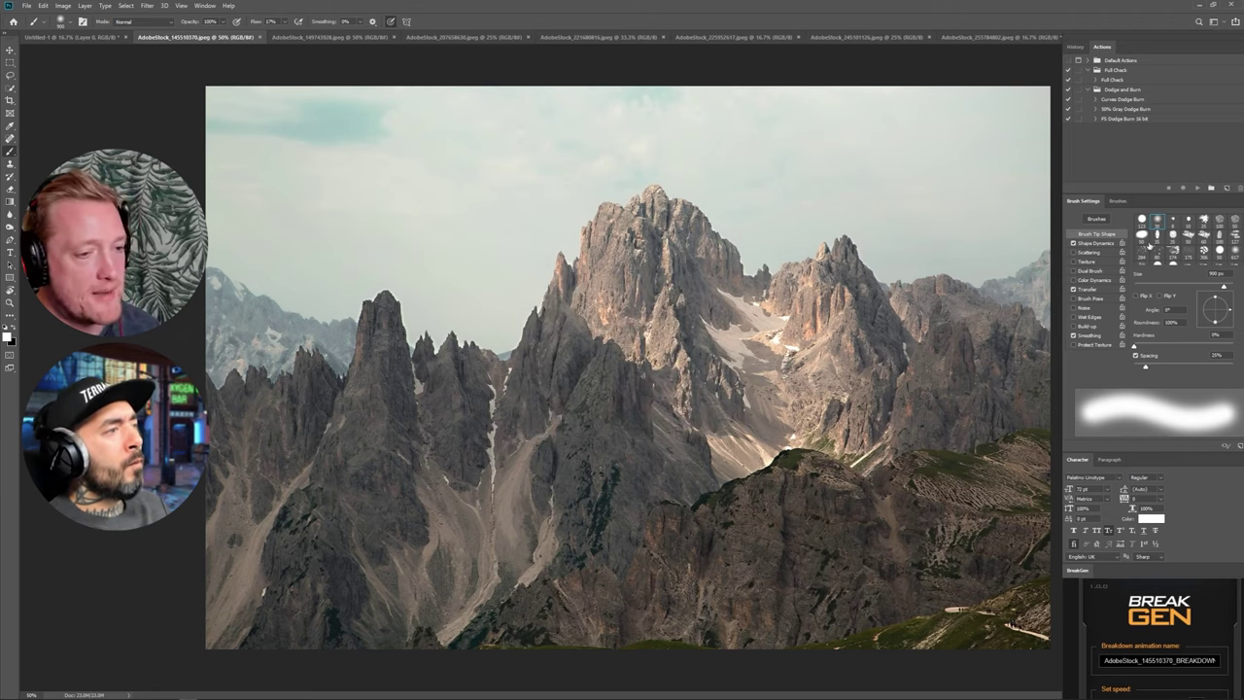
# Paste the lake landscape into the AdobeStock_33514675 document, scale it down and position it over the valley.
pyautogui.click(1152, 37)
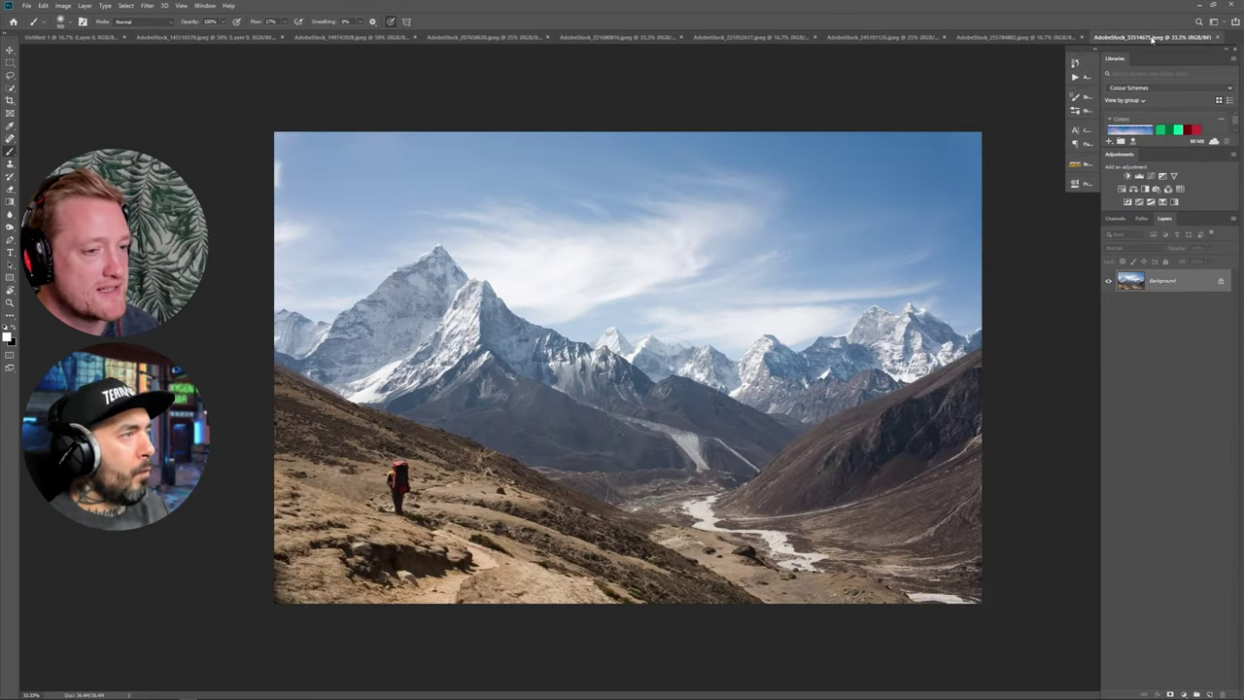
pyautogui.hotkey('ctrl', 'v')
pyautogui.hotkey('ctrl', 't')
pyautogui.moveTo(275, 131); pyautogui.dragTo(724, 430)
pyautogui.moveTo(763, 499); pyautogui.dragTo(334, 147)
pyautogui.moveTo(292, 78); pyautogui.dragTo(664, 326)
pyautogui.moveTo(739, 432); pyautogui.dragTo(423, 365)
pyautogui.moveTo(813, 259); pyautogui.dragTo(903, 257)
pyautogui.moveTo(857, 383); pyautogui.dragTo(876, 354)
# Unlock the background layer, and mask the lake image's lower foreground to reveal the hiker's hillside.
pyautogui.click(1220, 303)
pyautogui.click(1183, 694)
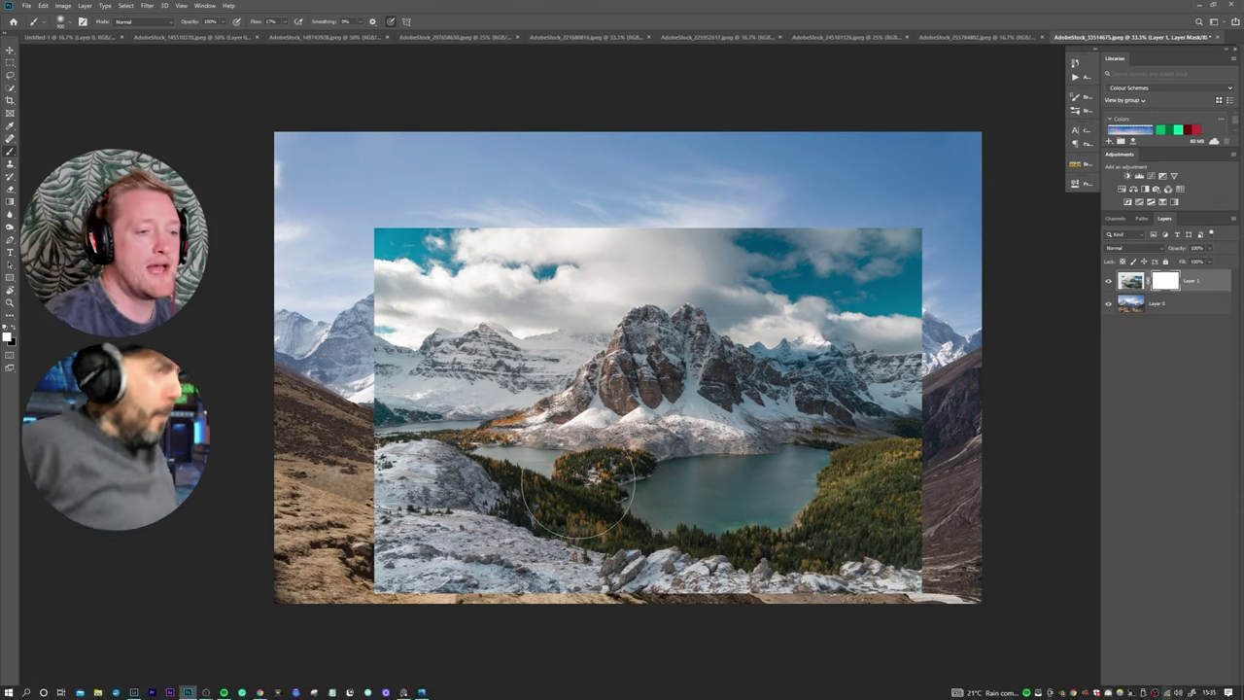
pyautogui.moveTo(444, 587)
pyautogui.mouseDown()
pyautogui.moveTo(408, 486)
pyautogui.moveTo(437, 476)
pyautogui.moveTo(438, 573)
pyautogui.moveTo(822, 607)
pyautogui.moveTo(905, 601)
pyautogui.mouseUp()
# Mask out the lake image's upper-right sky and right edge with an enlarged brush to blend them into the background.
pyautogui.moveTo(904, 309)
pyautogui.mouseDown()
pyautogui.moveTo(813, 233)
pyautogui.moveTo(855, 242)
pyautogui.mouseUp()
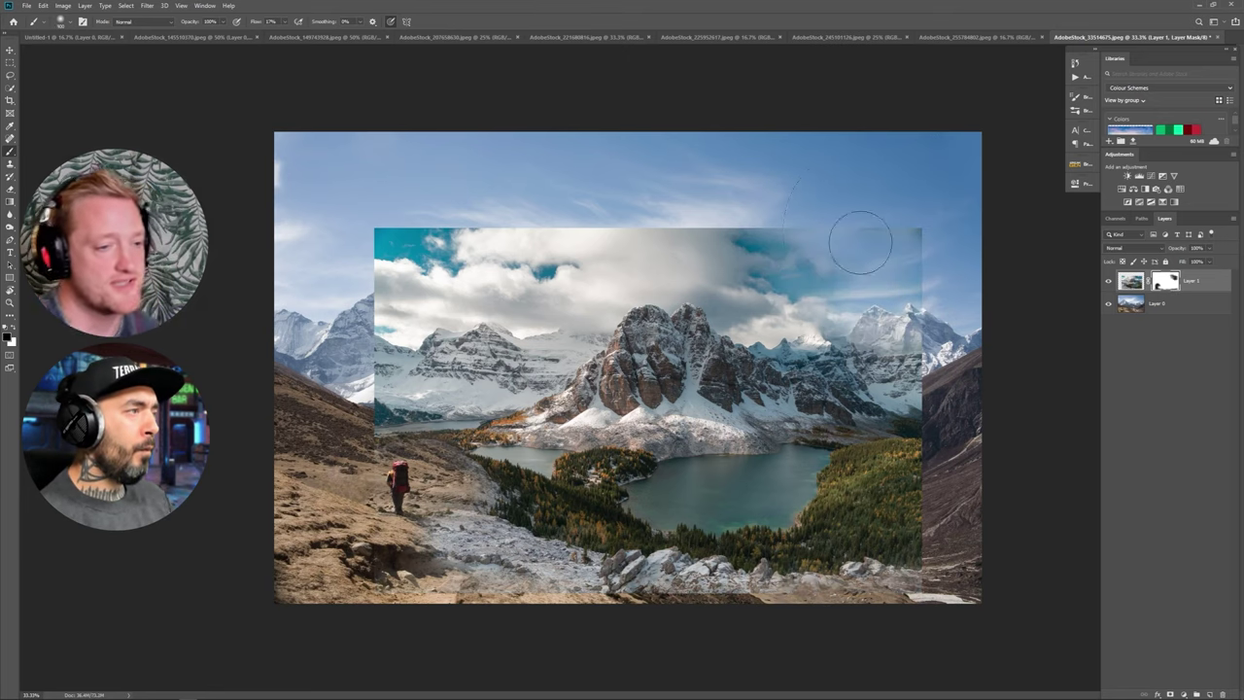
pyautogui.press(']')
pyautogui.press(']')
pyautogui.press(']')
pyautogui.press(']')
pyautogui.press(']')
pyautogui.press(']')
pyautogui.press(']')
pyautogui.press(']')
pyautogui.moveTo(957, 229)
pyautogui.mouseDown()
pyautogui.moveTo(673, 183)
pyautogui.moveTo(551, 141)
pyautogui.mouseUp()
pyautogui.moveTo(925, 334); pyautogui.dragTo(928, 366)
pyautogui.press('[')
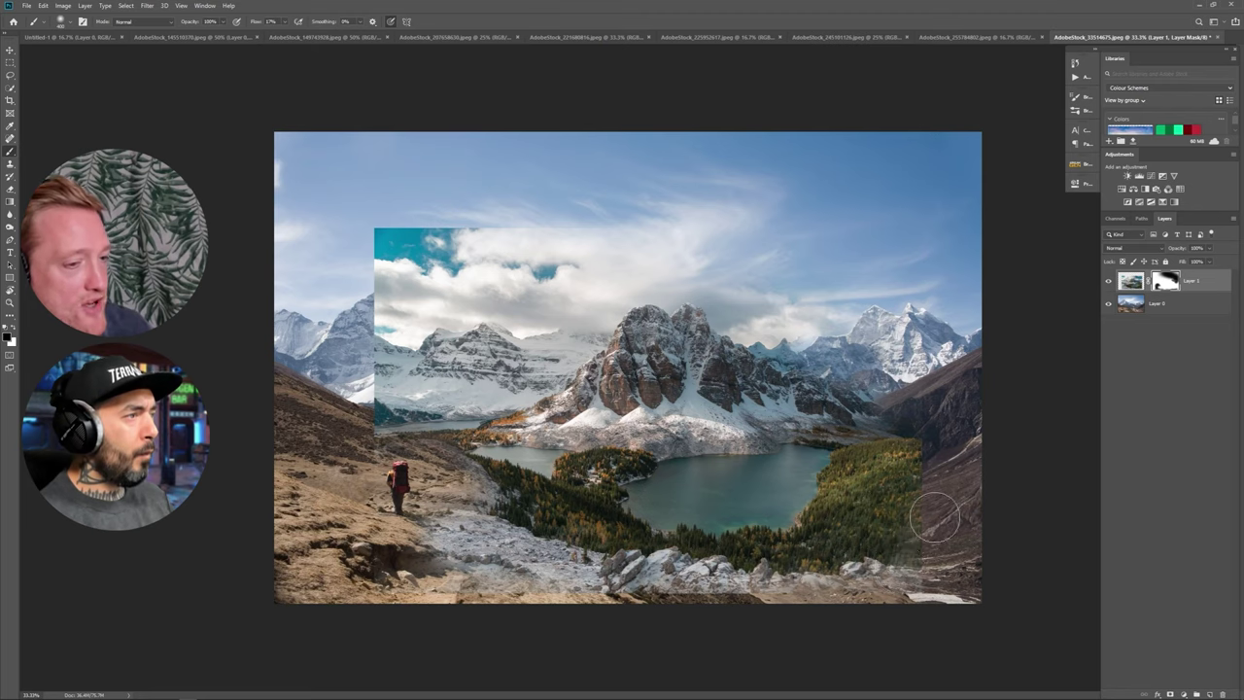
pyautogui.moveTo(934, 517); pyautogui.dragTo(962, 544)
# Mask out the lake image's left side to reveal the background's snowy peaks, restoring detail where the mountains meet.
pyautogui.moveTo(383, 383)
pyautogui.mouseDown()
pyautogui.moveTo(399, 336)
pyautogui.moveTo(544, 267)
pyautogui.moveTo(429, 305)
pyautogui.moveTo(486, 340)
pyautogui.moveTo(468, 403)
pyautogui.mouseUp()
pyautogui.moveTo(533, 379)
pyautogui.mouseDown()
pyautogui.moveTo(457, 403)
pyautogui.moveTo(364, 371)
pyautogui.mouseUp()
pyautogui.press('x')
pyautogui.moveTo(549, 354); pyautogui.dragTo(544, 340)
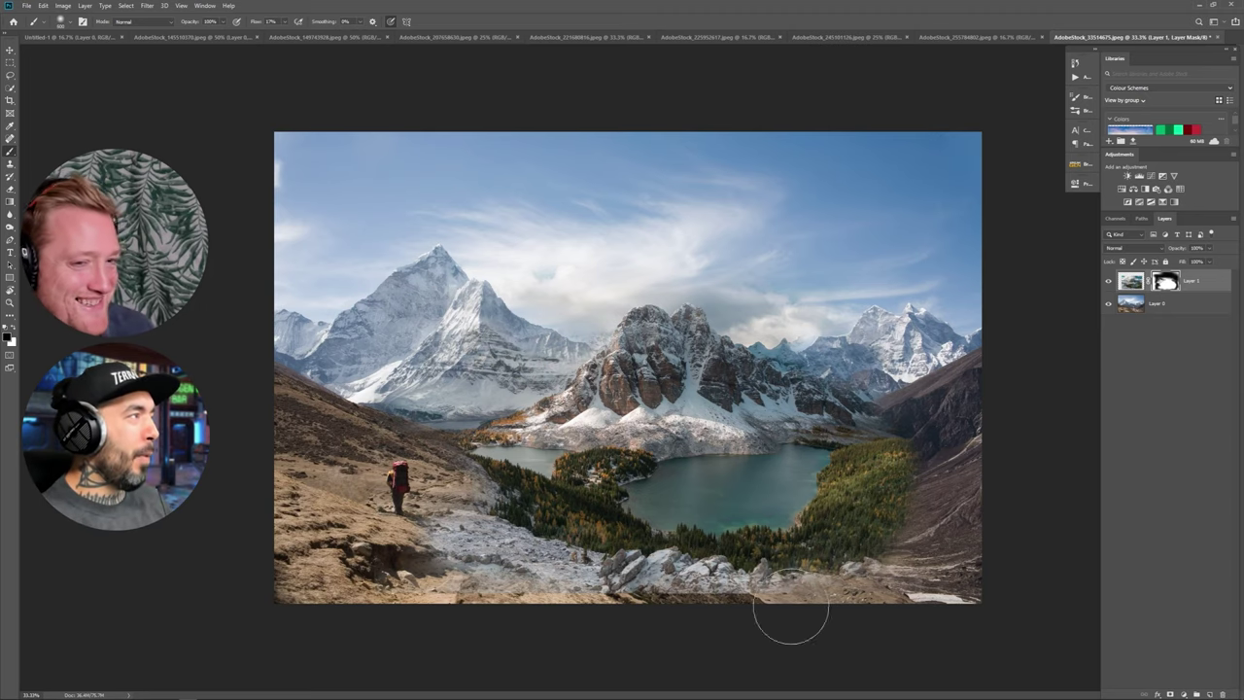
# Refine the lake image's mask along the foreground rocks and around the central peak's skyline.
pyautogui.moveTo(870, 593)
pyautogui.mouseDown()
pyautogui.moveTo(704, 601)
pyautogui.moveTo(644, 620)
pyautogui.mouseUp()
pyautogui.press('x')
pyautogui.moveTo(503, 573); pyautogui.dragTo(571, 577)
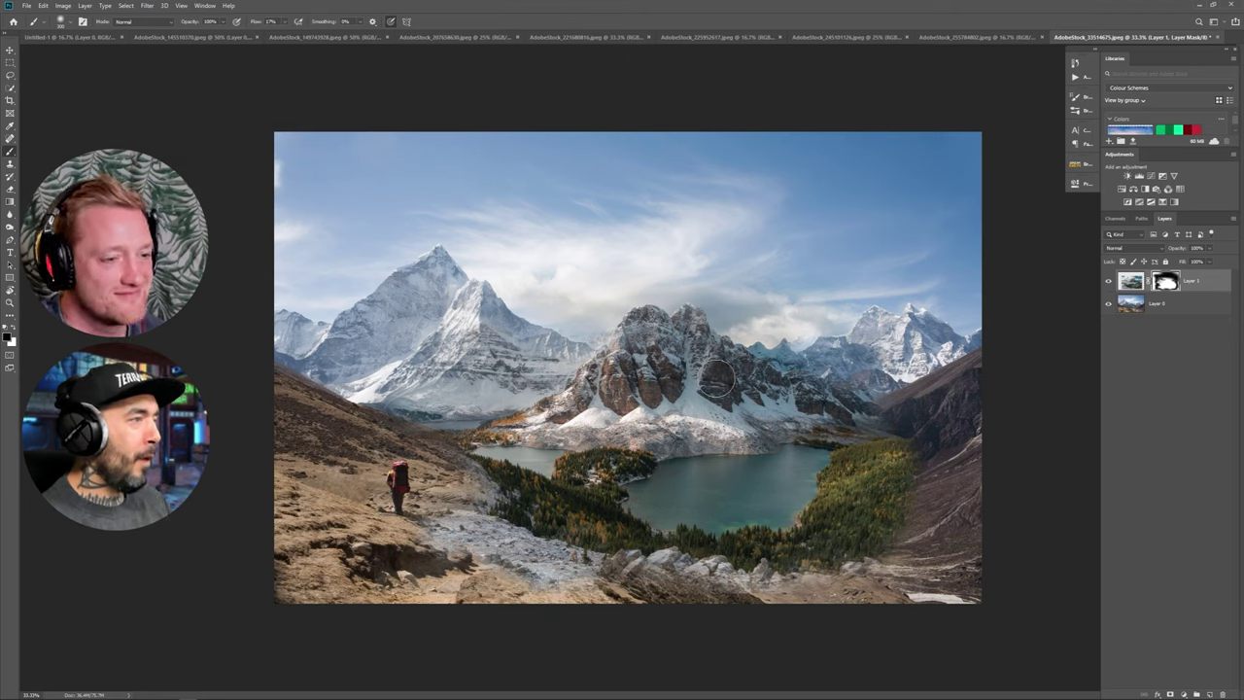
pyautogui.moveTo(678, 284); pyautogui.dragTo(614, 314)
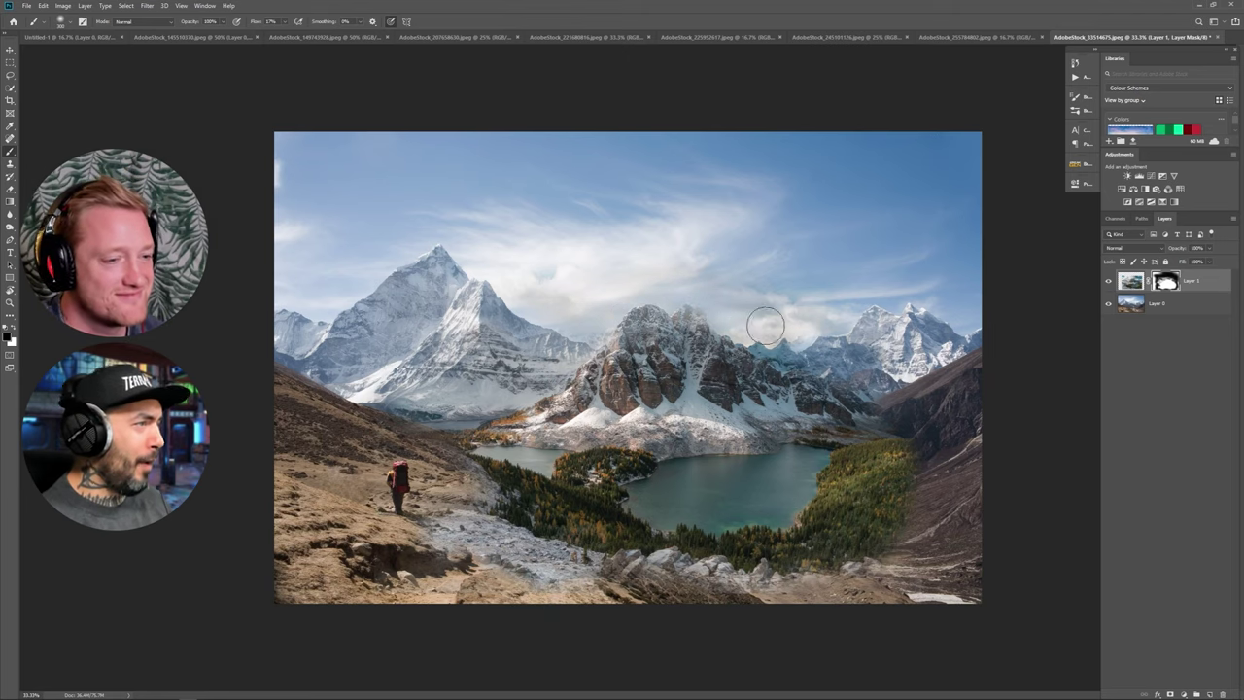
pyautogui.moveTo(765, 326)
pyautogui.mouseDown()
pyautogui.moveTo(791, 327)
pyautogui.moveTo(737, 324)
pyautogui.mouseUp()
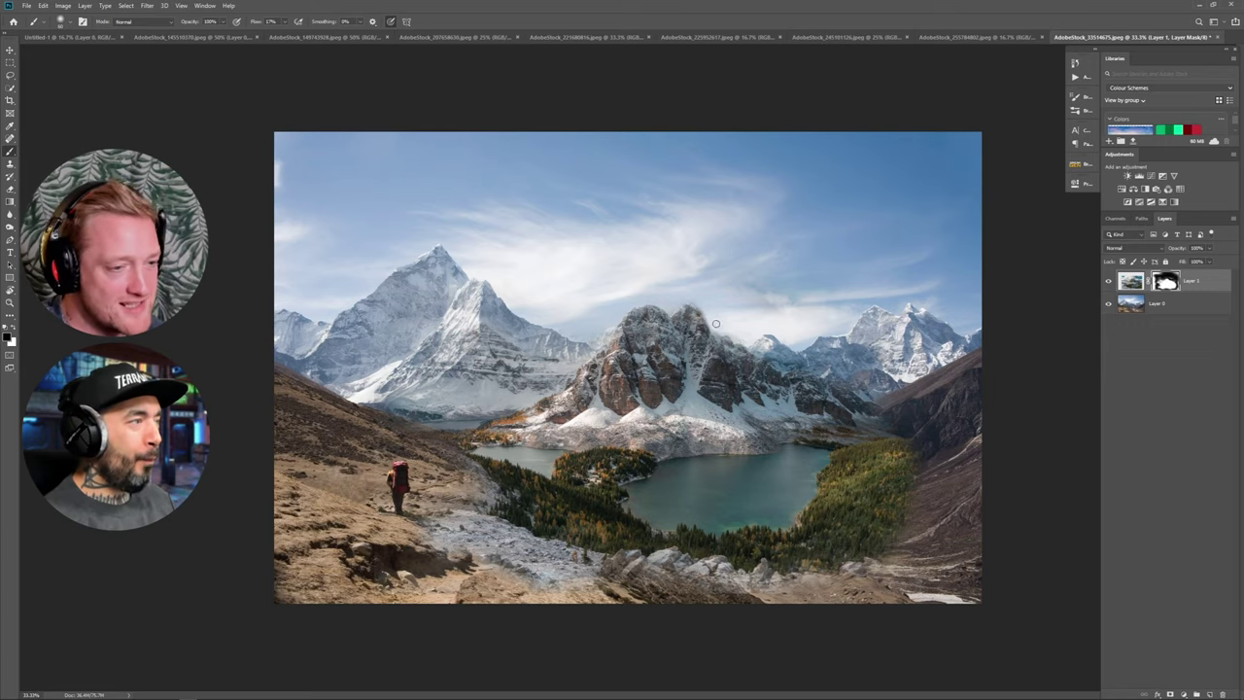
# Move both blended landscape layers into the Untitled-1 document and place them behind the two figures.
pyautogui.click(66, 36)
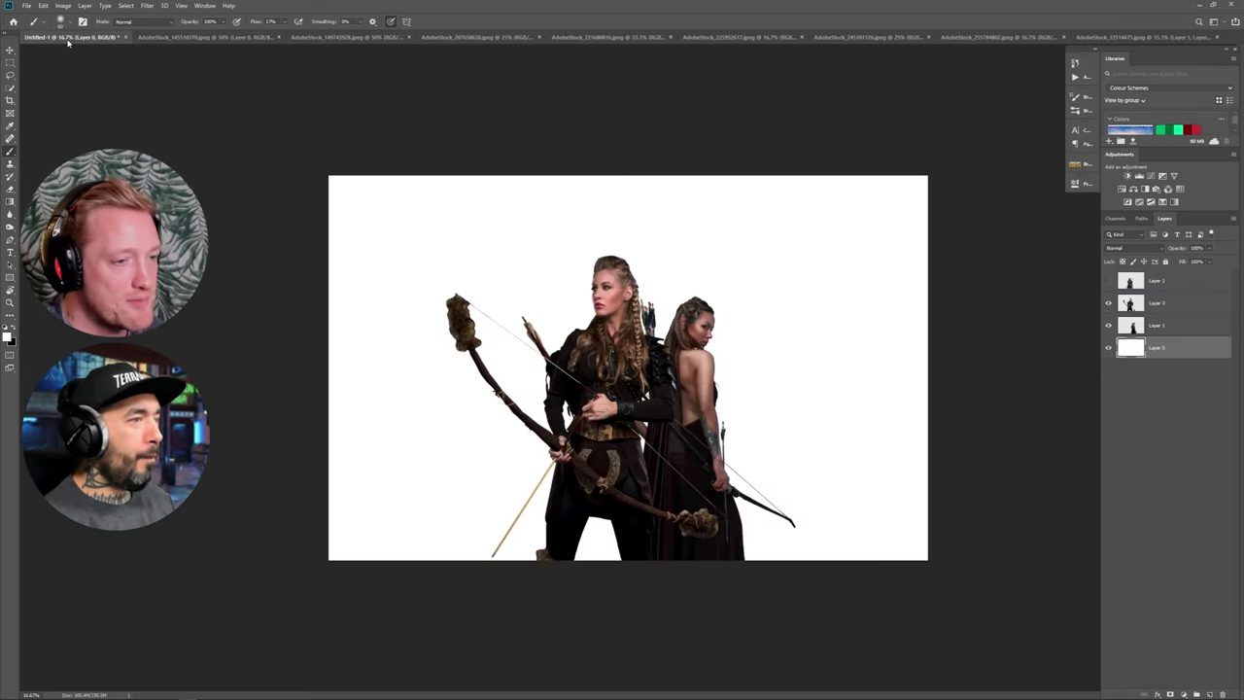
pyautogui.click(1204, 284)
pyautogui.click(1127, 37)
pyautogui.keyDown('shift'); pyautogui.click(1176, 302); pyautogui.keyUp('shift')
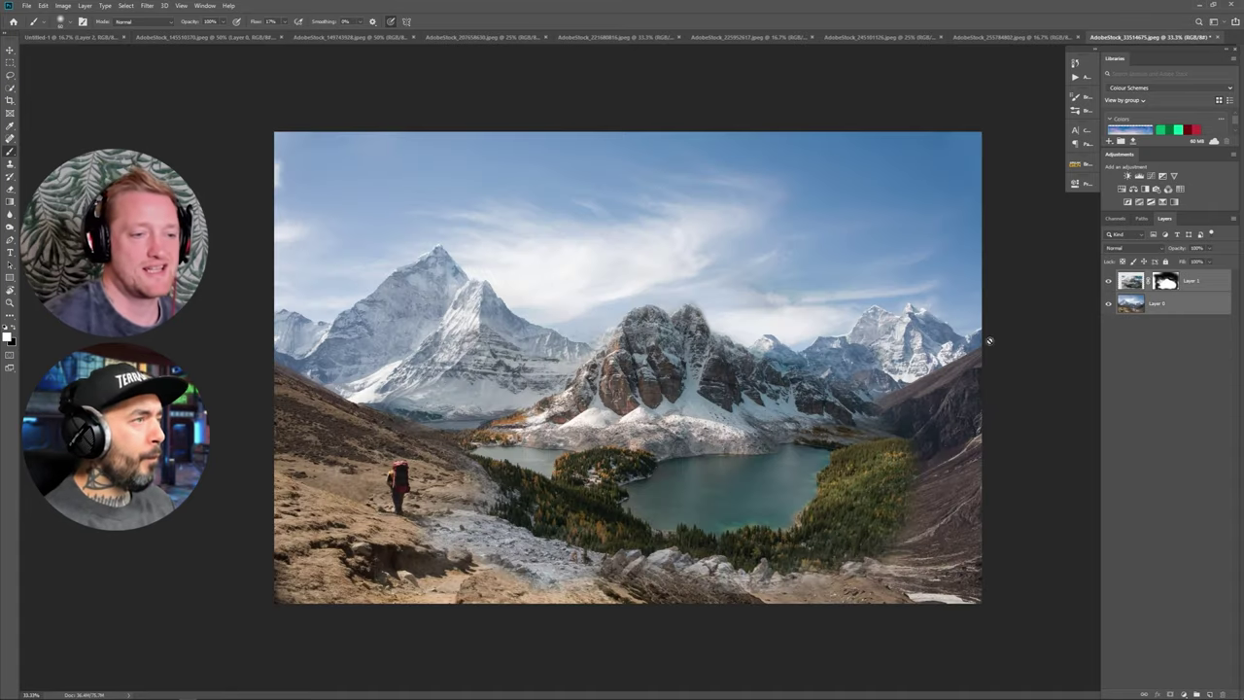
pyautogui.press('v')
pyautogui.moveTo(606, 383); pyautogui.dragTo(663, 297)
pyautogui.moveTo(1191, 303); pyautogui.dragTo(1191, 380)
# Scale and reposition the landscape layers so they span the full canvas width behind the figures.
pyautogui.hotkey('ctrl', 't')
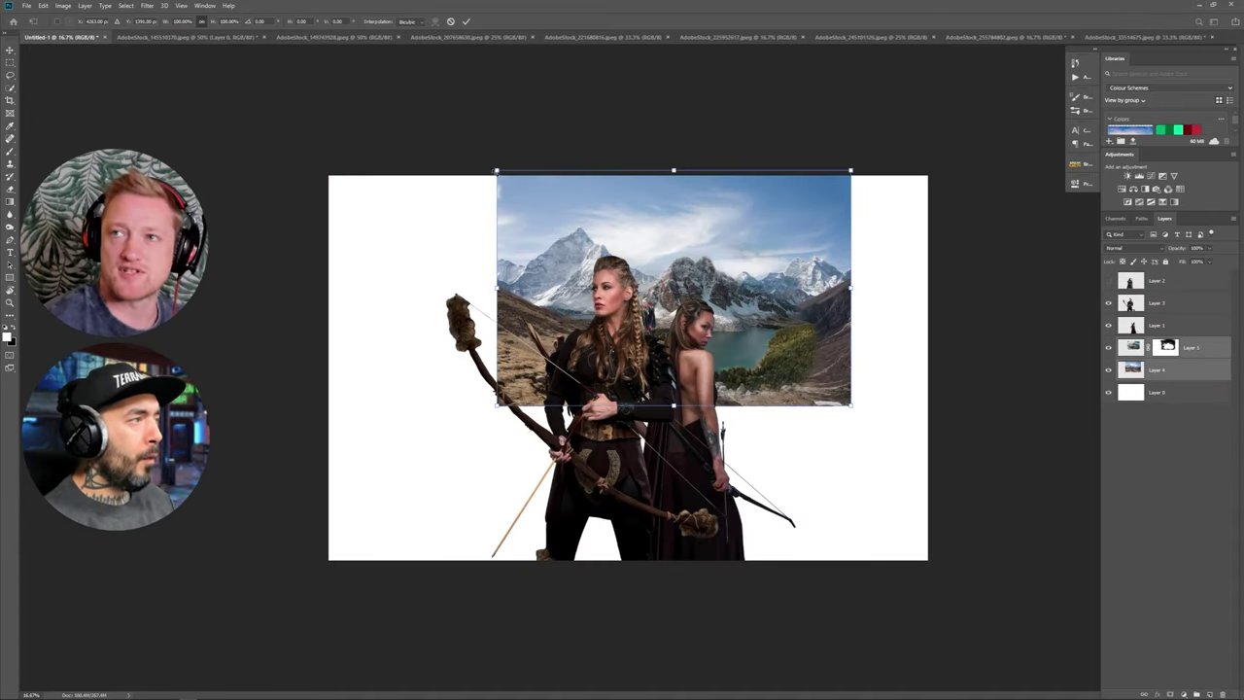
pyautogui.moveTo(496, 171); pyautogui.dragTo(114, 19)
pyautogui.moveTo(492, 226); pyautogui.dragTo(645, 477)
pyautogui.moveTo(824, 358); pyautogui.dragTo(797, 311)
pyautogui.moveTo(977, 126); pyautogui.dragTo(744, 279)
pyautogui.moveTo(628, 374); pyautogui.dragTo(756, 283)
pyautogui.moveTo(873, 358); pyautogui.dragTo(928, 360)
pyautogui.moveTo(367, 358); pyautogui.dragTo(328, 358)
pyautogui.moveTo(814, 459); pyautogui.dragTo(814, 464)
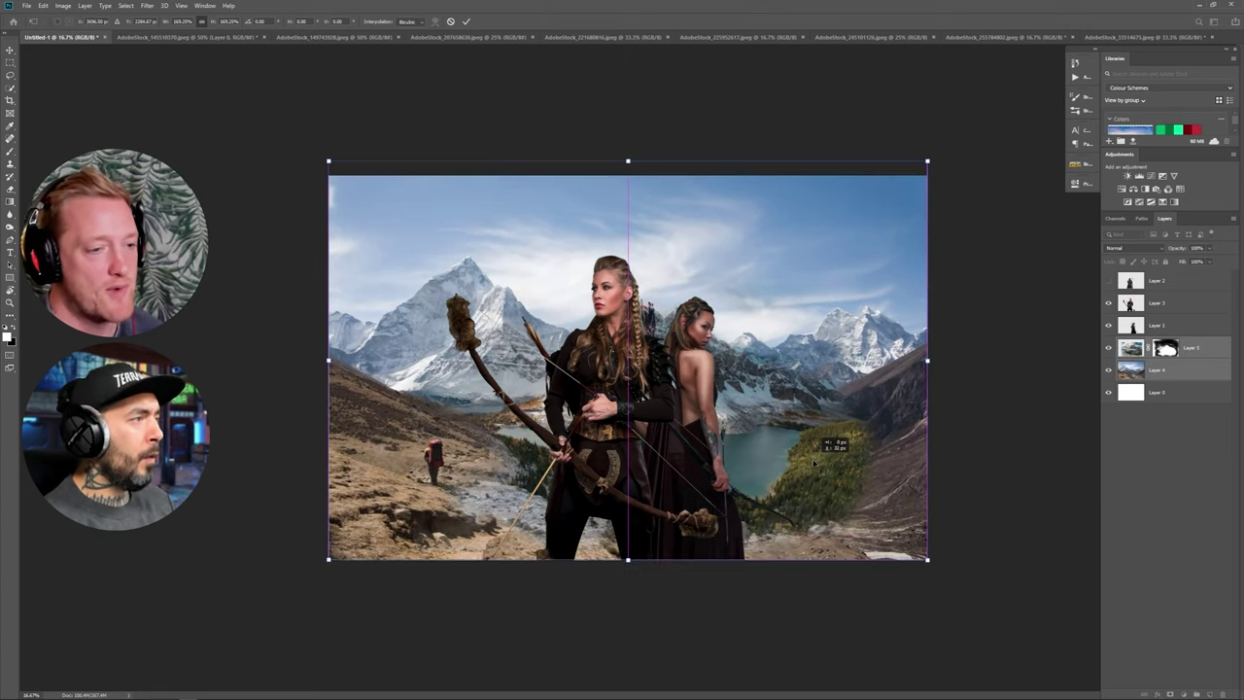
pyautogui.press('Return')
# Shift the landscape down and crop the excess canvas off above the figures' heads.
pyautogui.moveTo(805, 384); pyautogui.dragTo(804, 437)
pyautogui.press('c')
pyautogui.moveTo(470, 178); pyautogui.dragTo(470, 228)
pyautogui.press('Return')
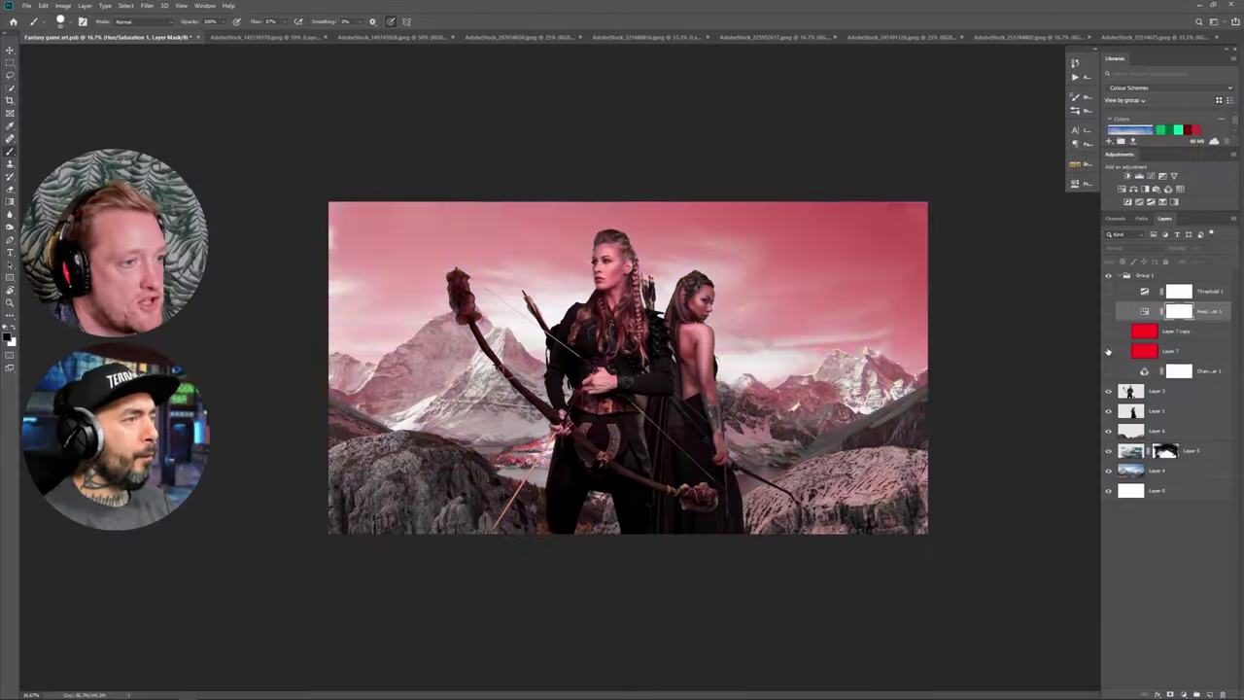
# Toggle the red fill copy and Hue/Saturation layers in Group 1, hide the whole group, and save the document.
pyautogui.click(1108, 331)
pyautogui.click(1108, 311)
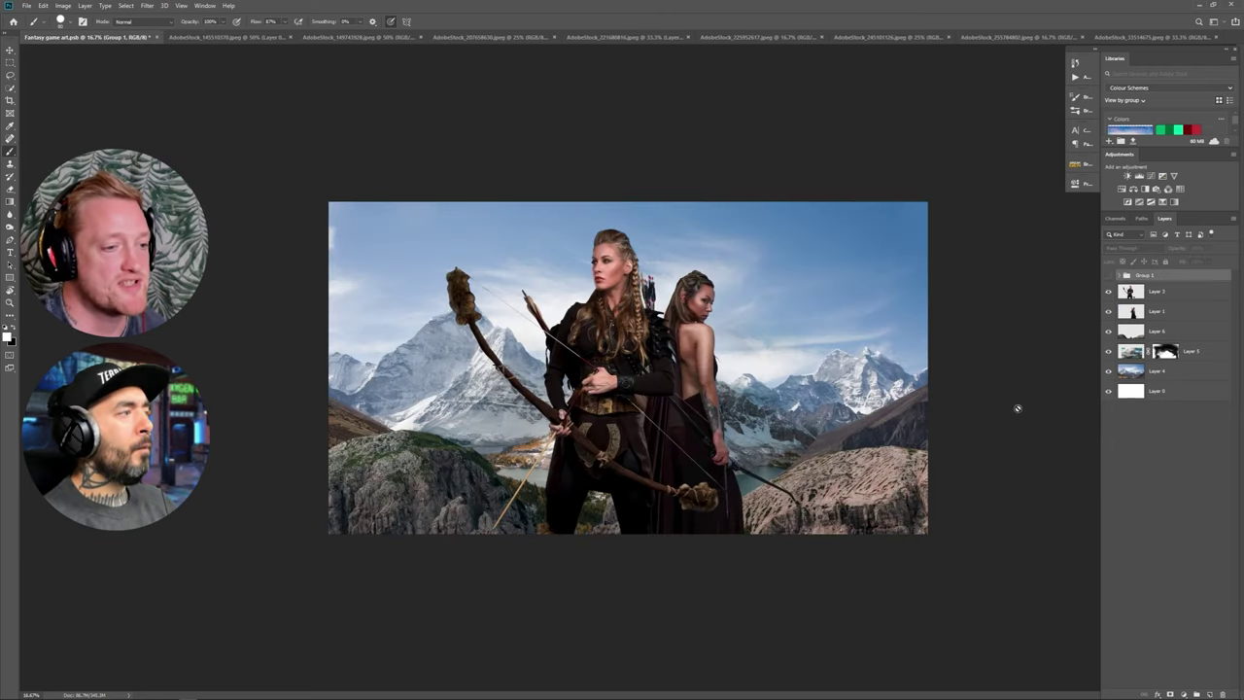
pyautogui.hotkey('ctrl', 's')
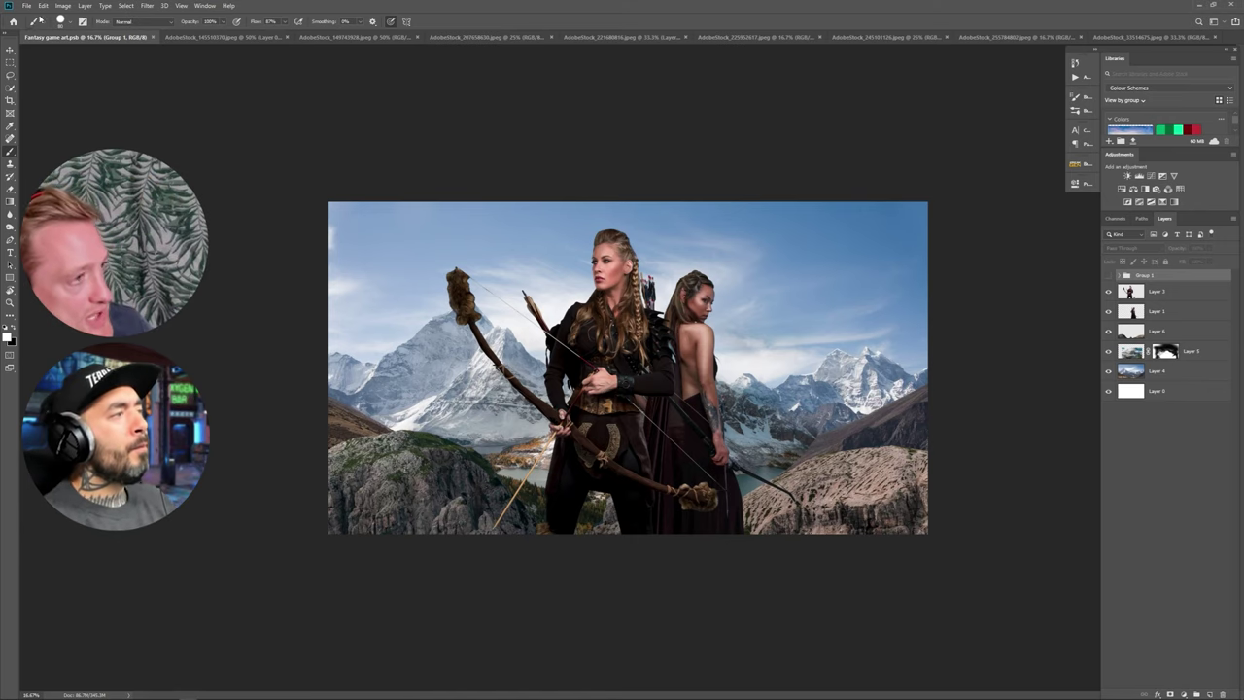
# Pick a fog brush for the Brush tool and add a new empty layer above the front warrior's layer.
pyautogui.click(60, 20)
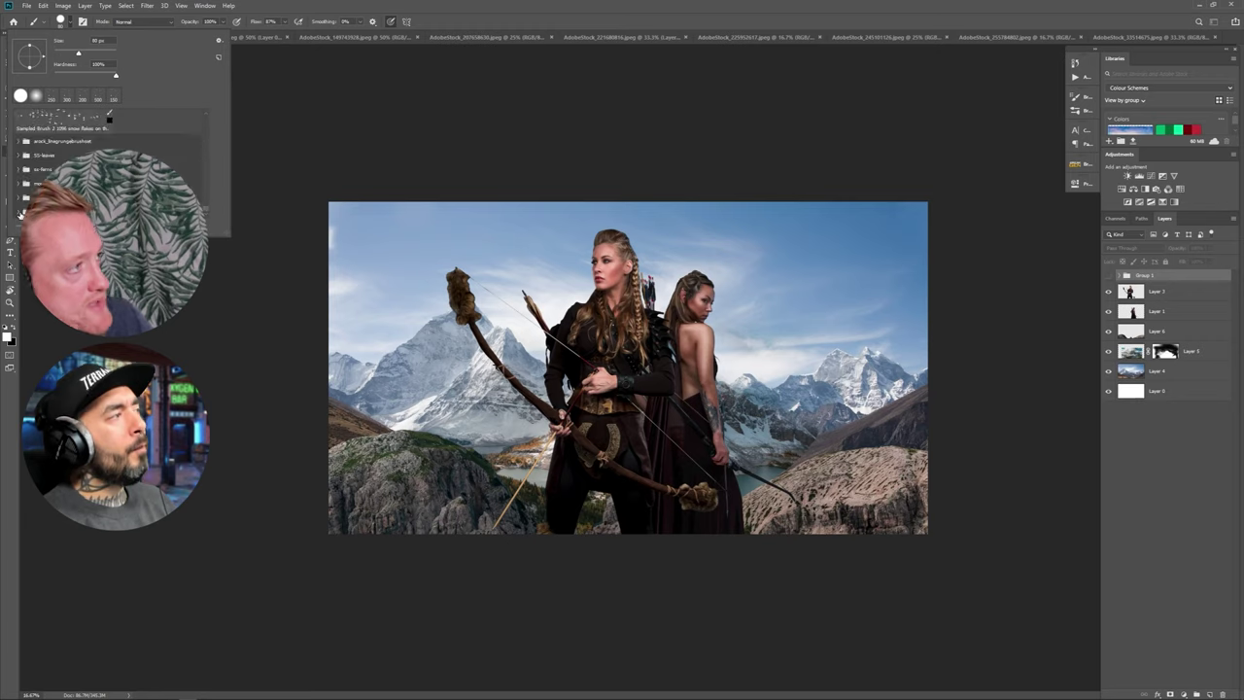
pyautogui.scroll(-3, 21, 211)
pyautogui.click(408, 321)
pyautogui.press('Return')
pyautogui.click(1166, 292)
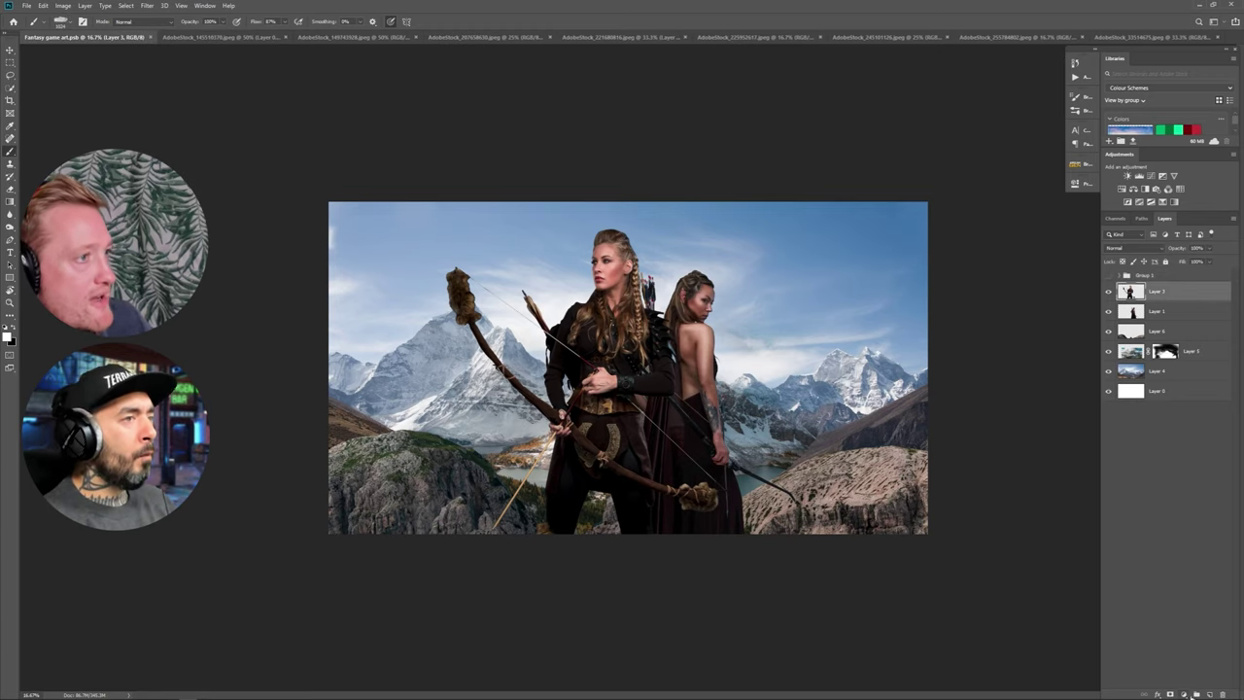
pyautogui.click(1209, 694)
# Test a fog brush over the foreground rocks on the new layer and undo the last mark.
pyautogui.click(60, 20)
pyautogui.click(68, 194)
pyautogui.click(301, 433)
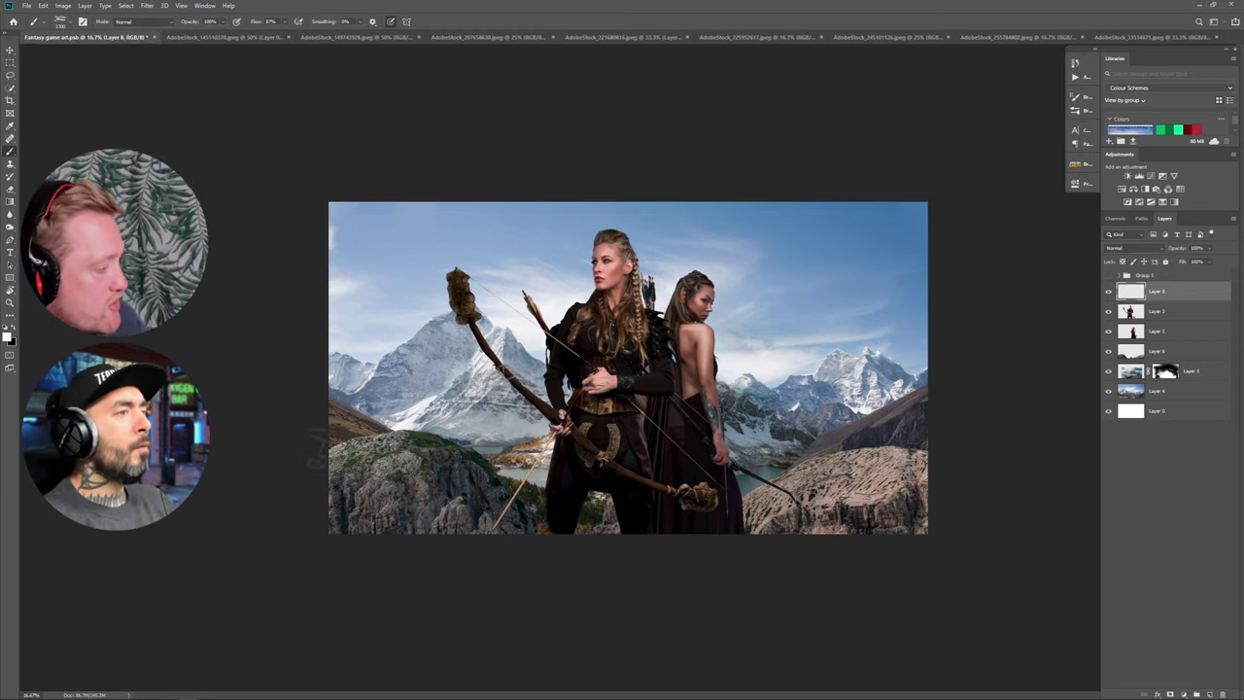
pyautogui.click(413, 457)
pyautogui.click(854, 522)
pyautogui.hotkey('ctrl', 'z')
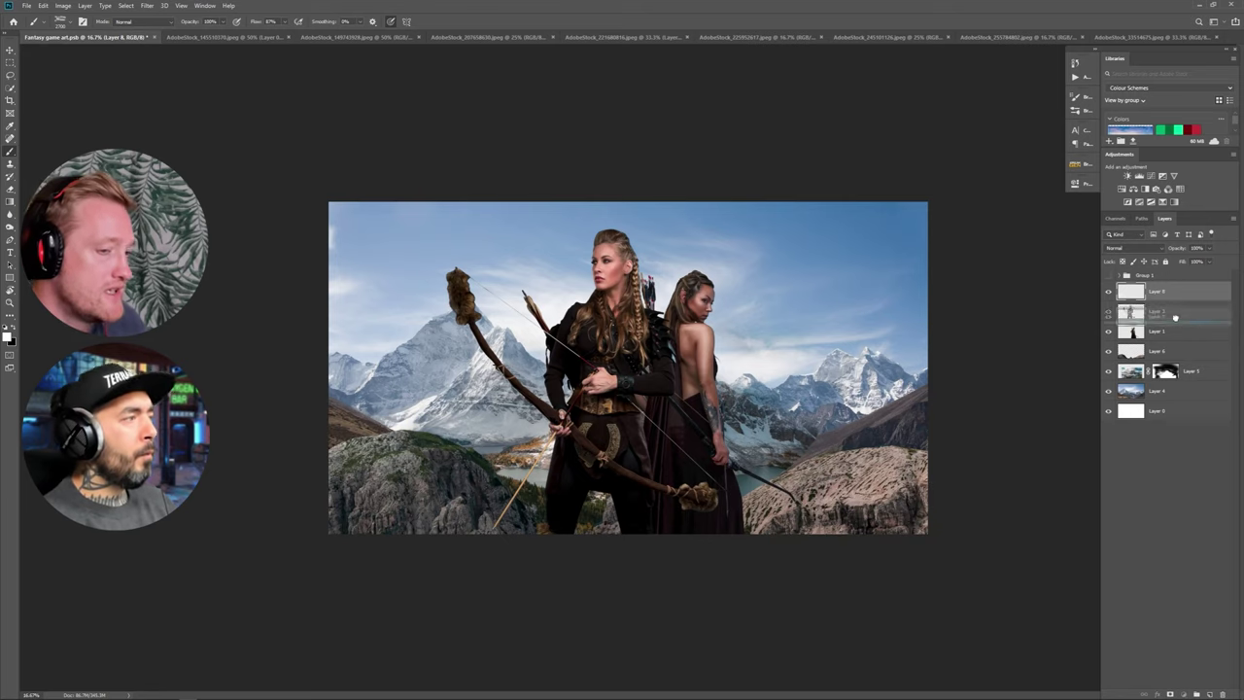
pyautogui.moveTo(1174, 318); pyautogui.dragTo(1170, 313)
# Try two more fog brushes near the base of the left rock, undoing each mark.
pyautogui.click(51, 20)
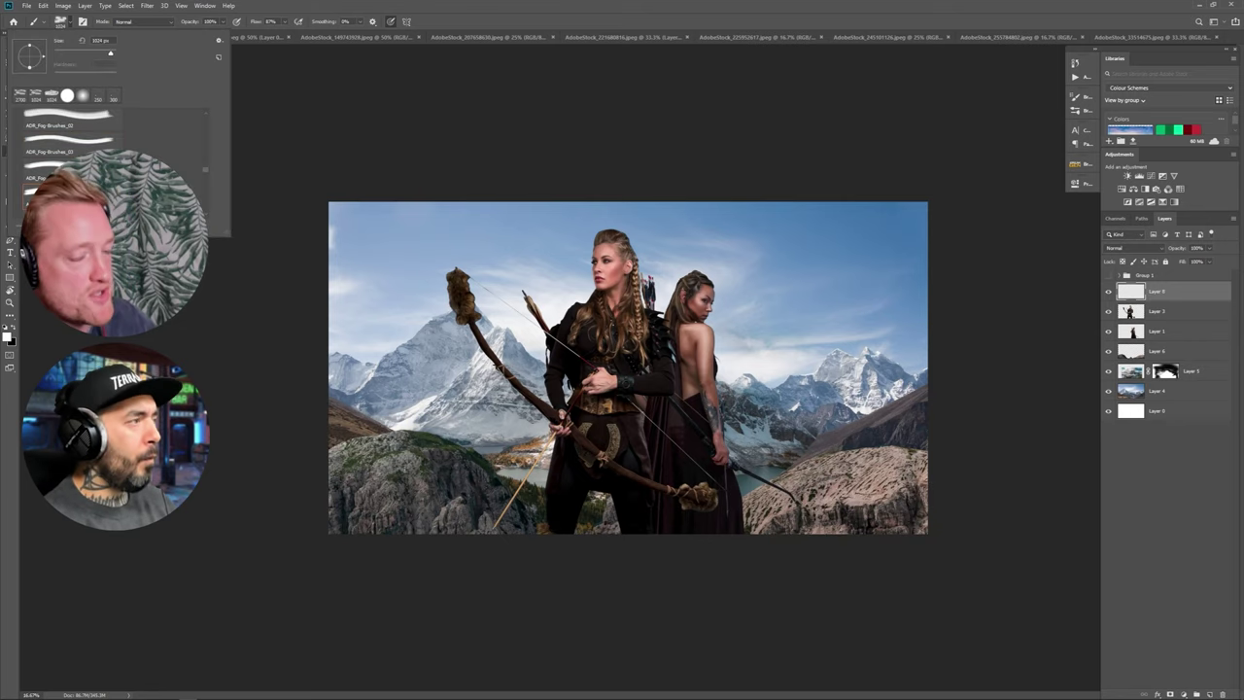
pyautogui.click(515, 504)
pyautogui.hotkey('ctrl', 'z')
pyautogui.click(66, 21)
pyautogui.scroll(-3, 73, 165)
pyautogui.click(73, 180)
pyautogui.click(405, 506)
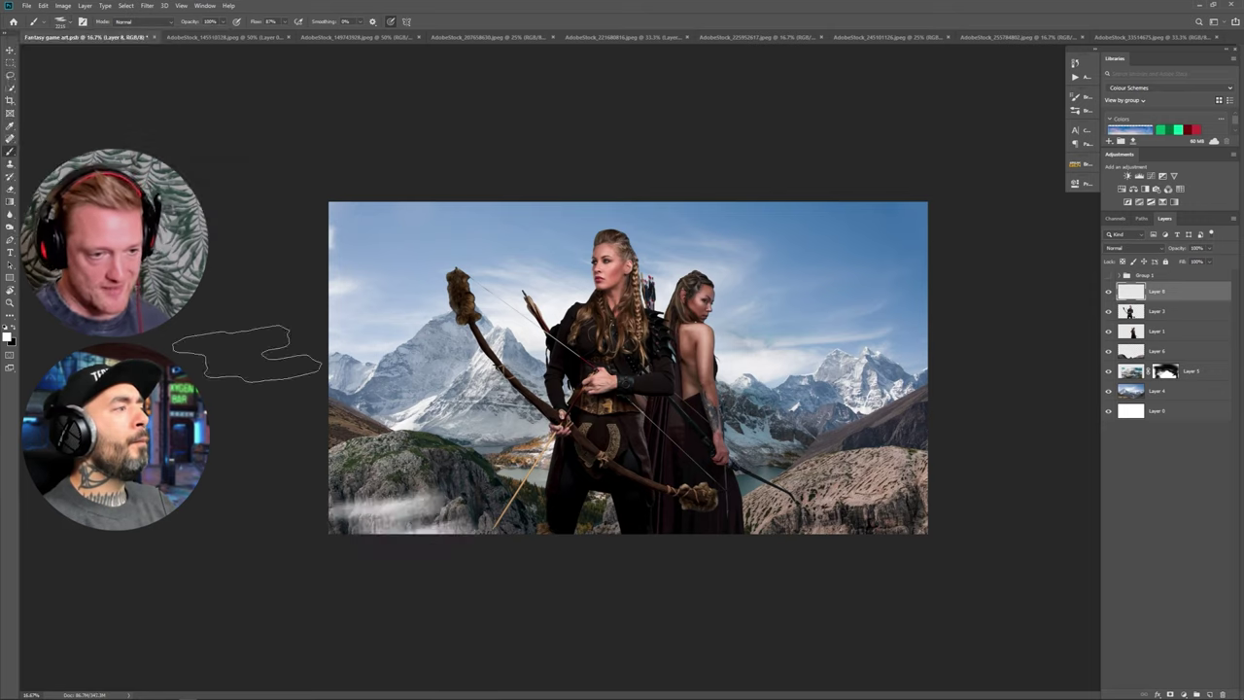
pyautogui.hotkey('ctrl', 'z')
# Sample further fog brushes from the set with single dabs on the left rock, undoing every dab.
pyautogui.click(64, 22)
pyautogui.scroll(-3, 73, 180)
pyautogui.click(72, 199)
pyautogui.click(422, 490)
pyautogui.hotkey('ctrl', 'z')
pyautogui.click(59, 22)
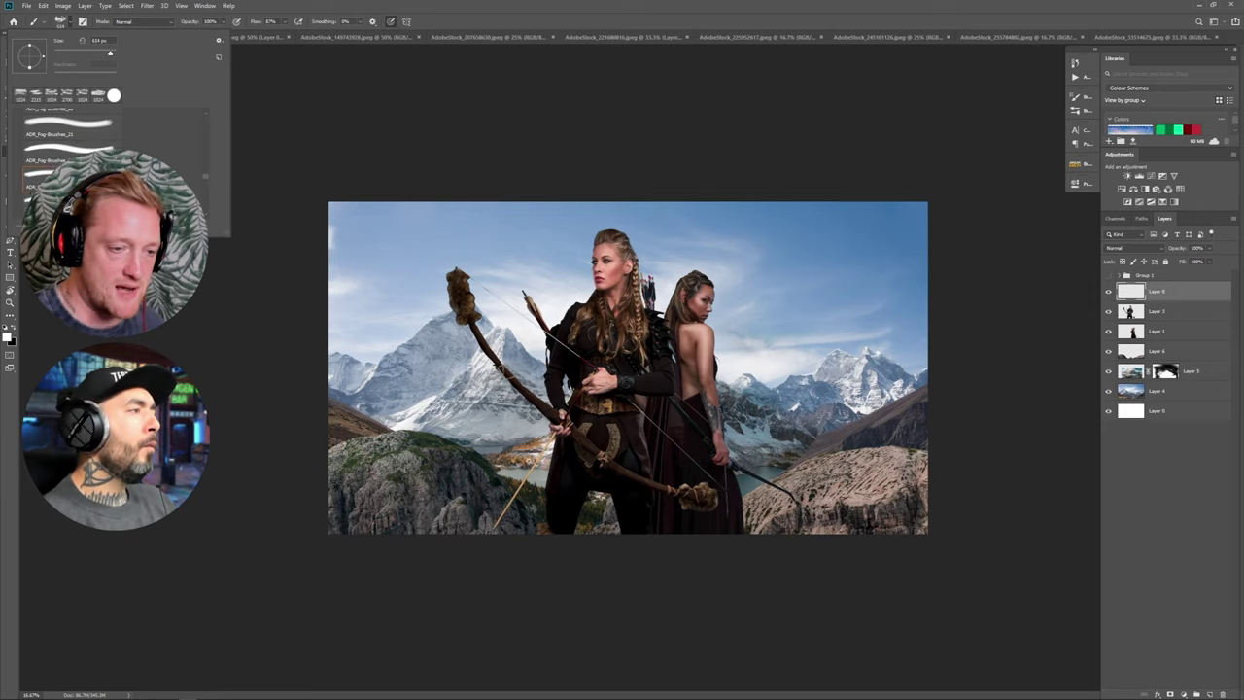
pyautogui.click(373, 503)
pyautogui.hotkey('ctrl', 'z')
pyautogui.click(63, 21)
pyautogui.scroll(-2, 73, 180)
pyautogui.click(73, 185)
pyautogui.click(376, 528)
pyautogui.hotkey('ctrl', 'z')
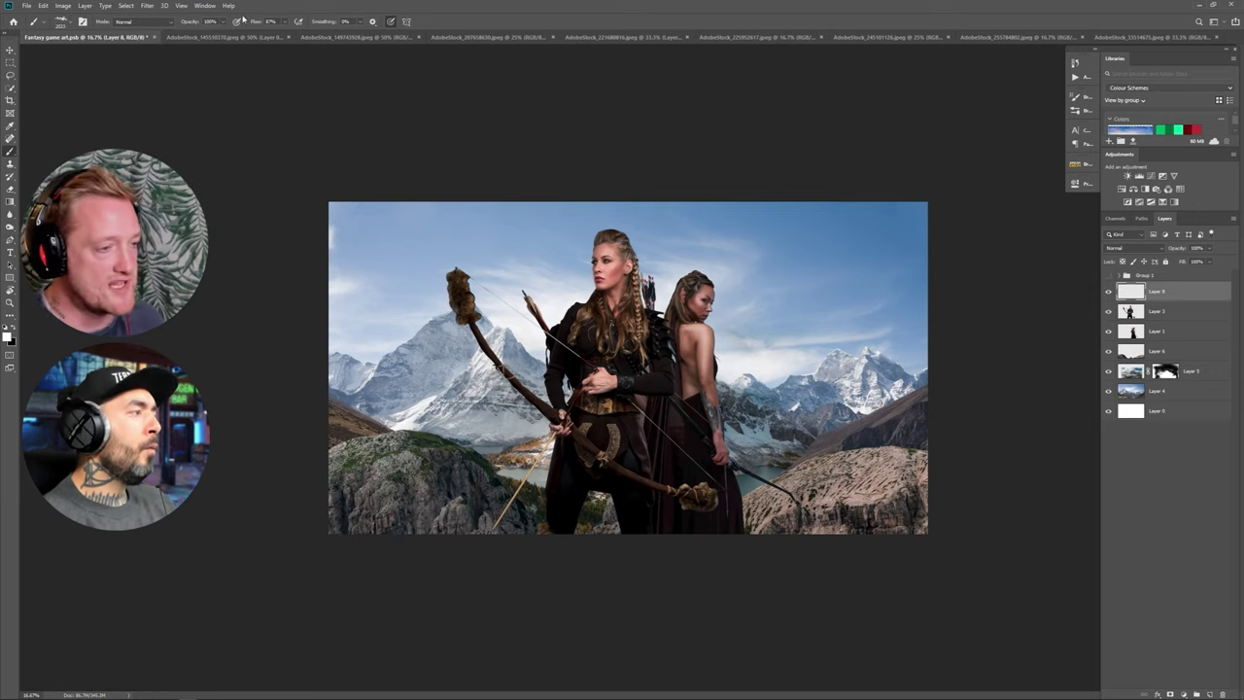
# Reduce the brush flow to 40% and greatly enlarge the fog brush.
pyautogui.moveTo(263, 29); pyautogui.dragTo(249, 32)
pyautogui.click(363, 512)
pyautogui.hotkey('ctrl', 'z')
pyautogui.press(']')
pyautogui.press(']')
pyautogui.press(']')
pyautogui.press(']')
pyautogui.press(']')
pyautogui.press(']')
pyautogui.press(']')
# Try the enlarged fog brush over the mountains, sky and foreground, undoing the marks.
pyautogui.click(440, 404)
pyautogui.hotkey('ctrl', 'z')
pyautogui.click(845, 207)
pyautogui.hotkey('ctrl', 'z')
pyautogui.click(772, 449)
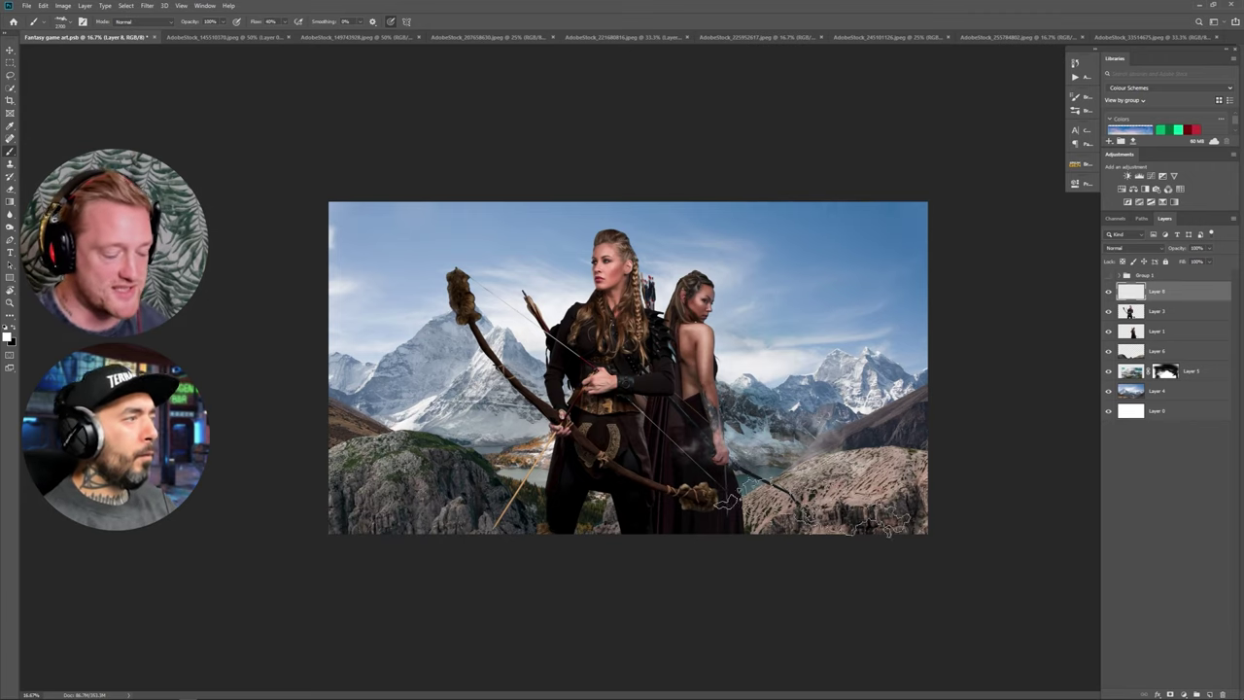
pyautogui.moveTo(476, 493); pyautogui.dragTo(966, 498)
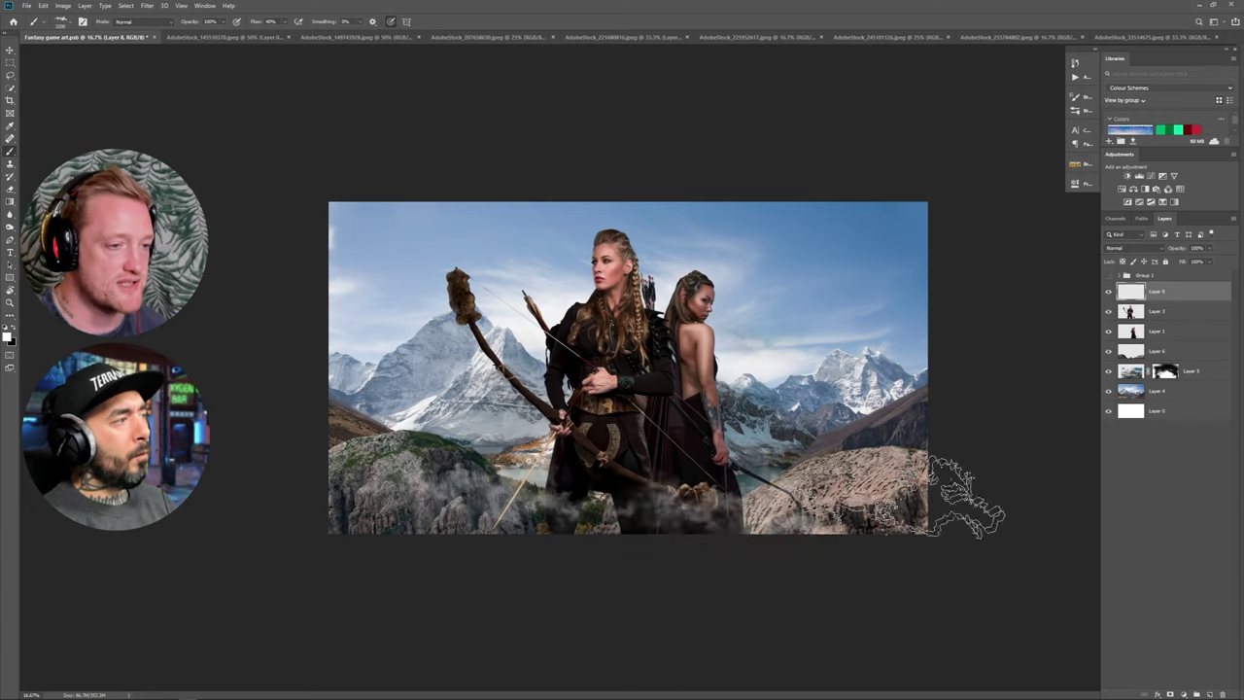
pyautogui.hotkey('ctrl', 'z')
pyautogui.hotkey('ctrl', 'z')
# Compare two other fog brushes with dabs over the left rock, undoing both.
pyautogui.click(61, 21)
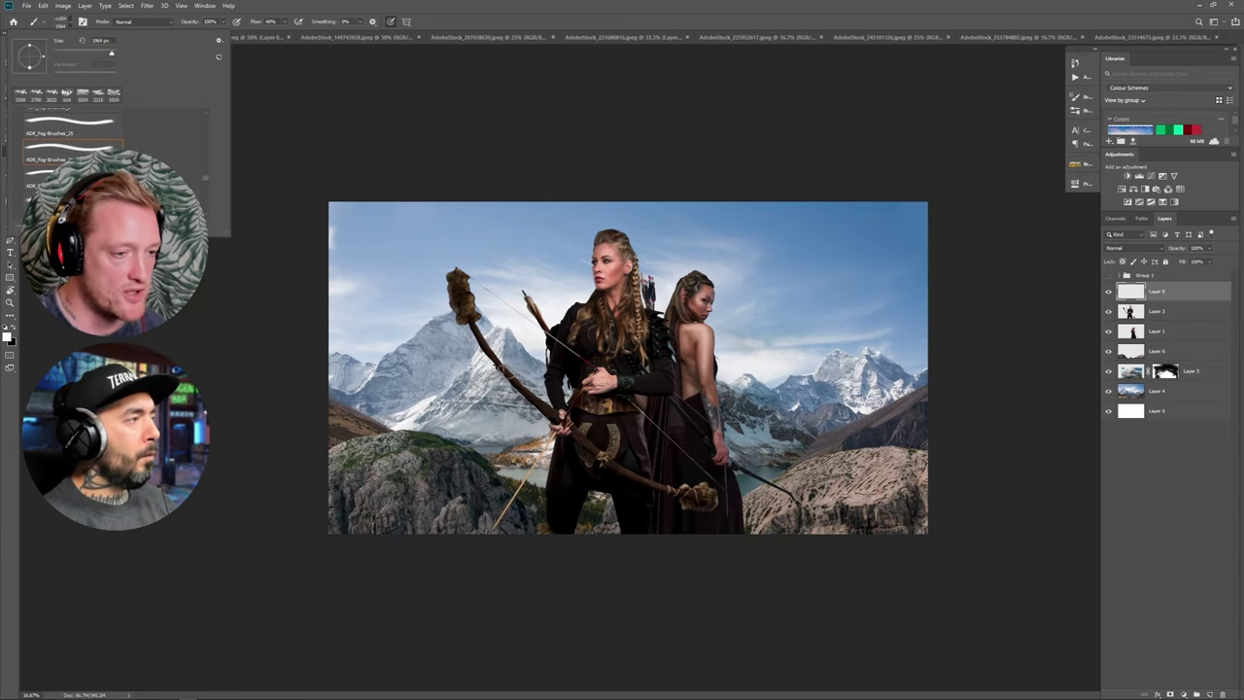
pyautogui.click(471, 507)
pyautogui.hotkey('ctrl', 'z')
pyautogui.click(61, 20)
pyautogui.click(73, 177)
pyautogui.click(409, 491)
pyautogui.hotkey('ctrl', 'z')
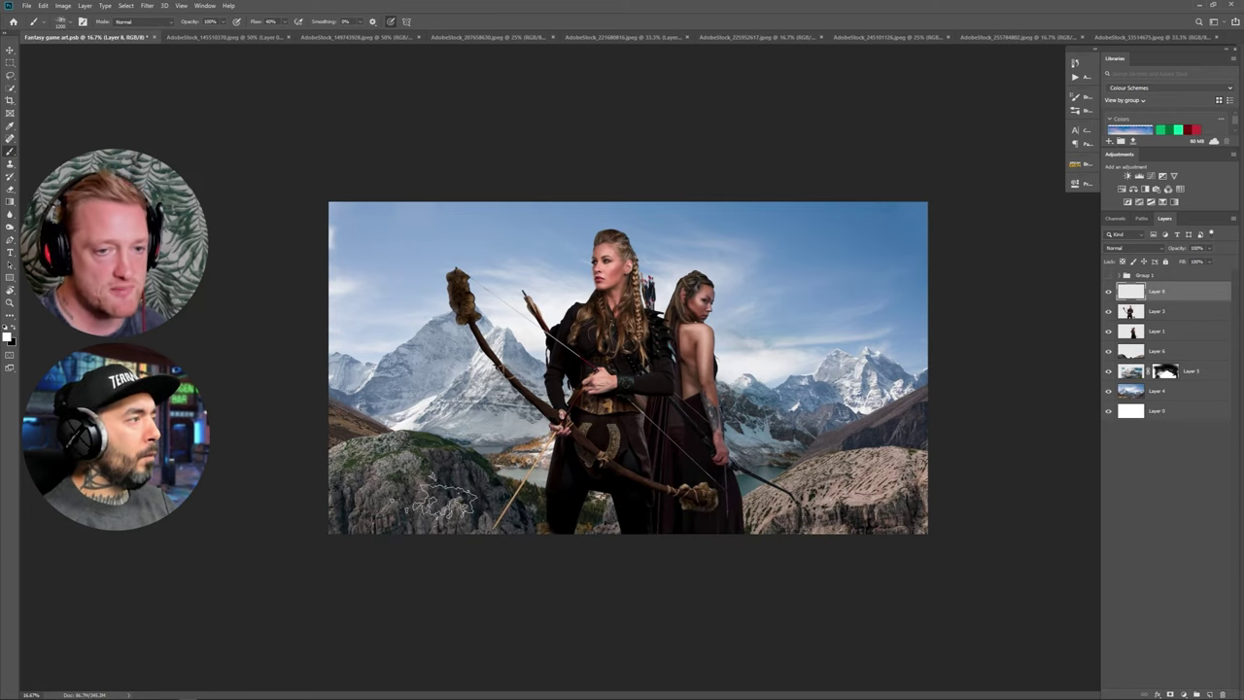
# Move the fog layer beneath both figures and paint fog over the valley behind them with an enlarged brush.
pyautogui.press(']')
pyautogui.press(']')
pyautogui.press(']')
pyautogui.press(']')
pyautogui.moveTo(434, 507); pyautogui.dragTo(570, 530)
pyautogui.hotkey('ctrl', 'z')
pyautogui.moveTo(1188, 292); pyautogui.dragTo(1191, 342)
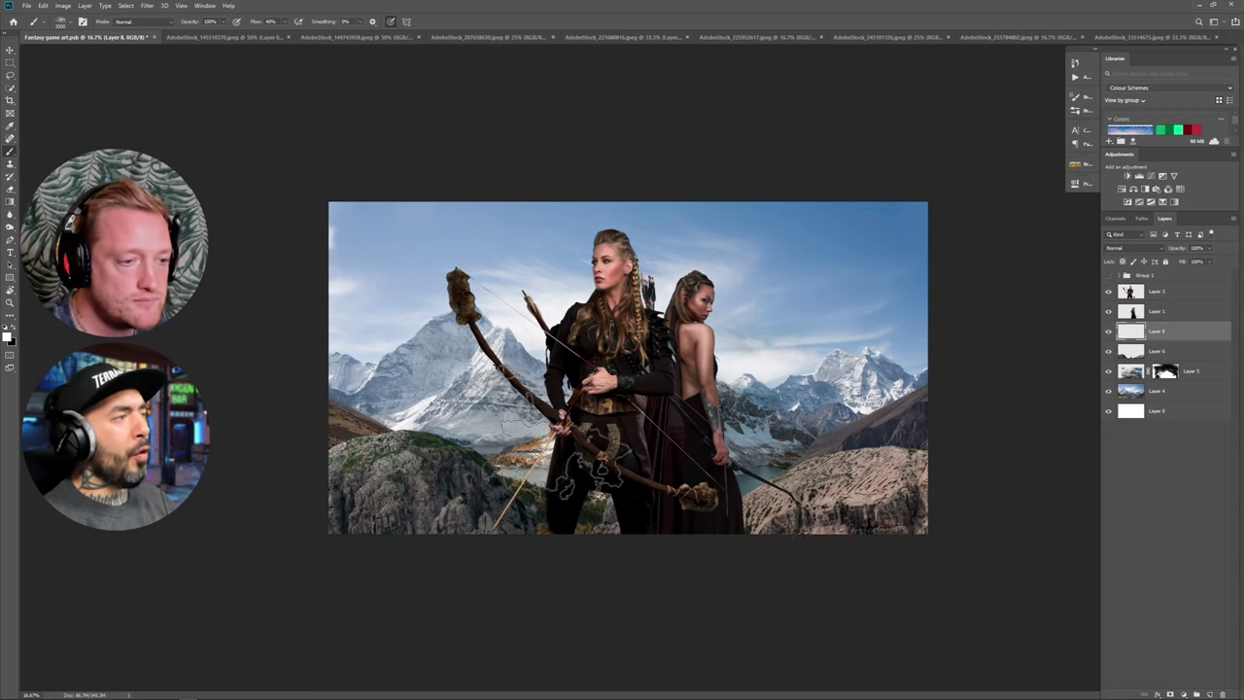
pyautogui.click(566, 457)
pyautogui.click(751, 446)
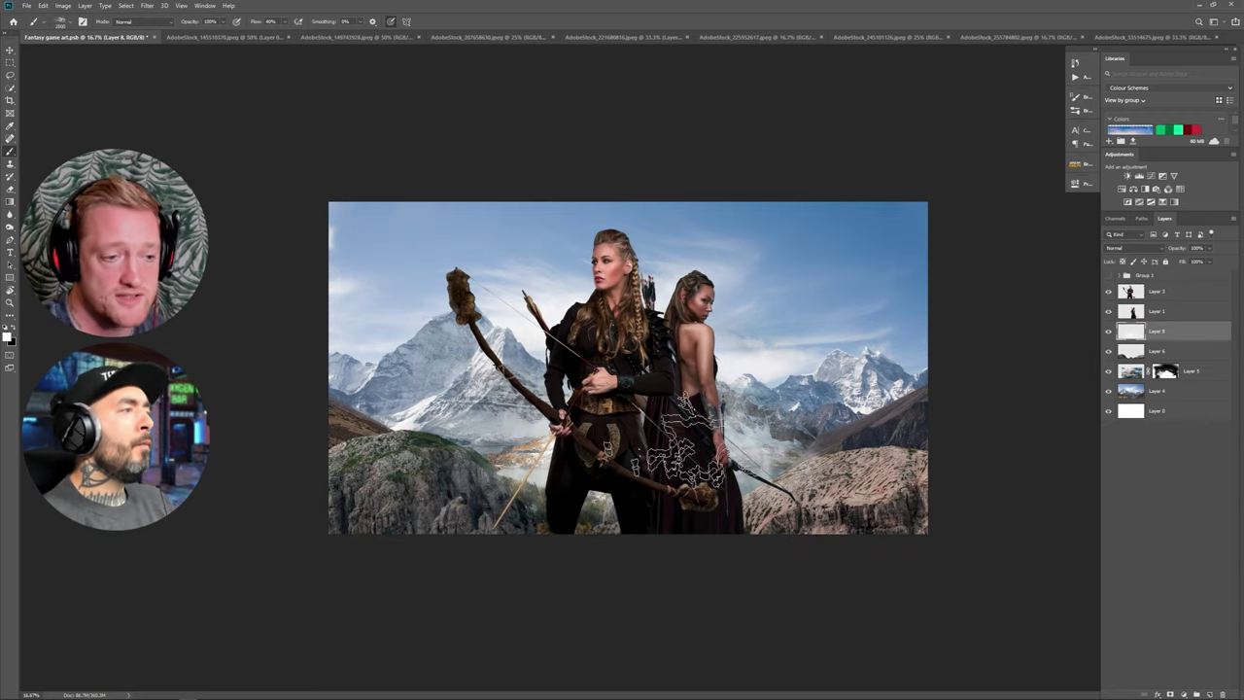
# Switch to another fog brush and move the fog layer beneath the foreground rocks layer.
pyautogui.click(62, 20)
pyautogui.click(73, 146)
pyautogui.click(241, 263)
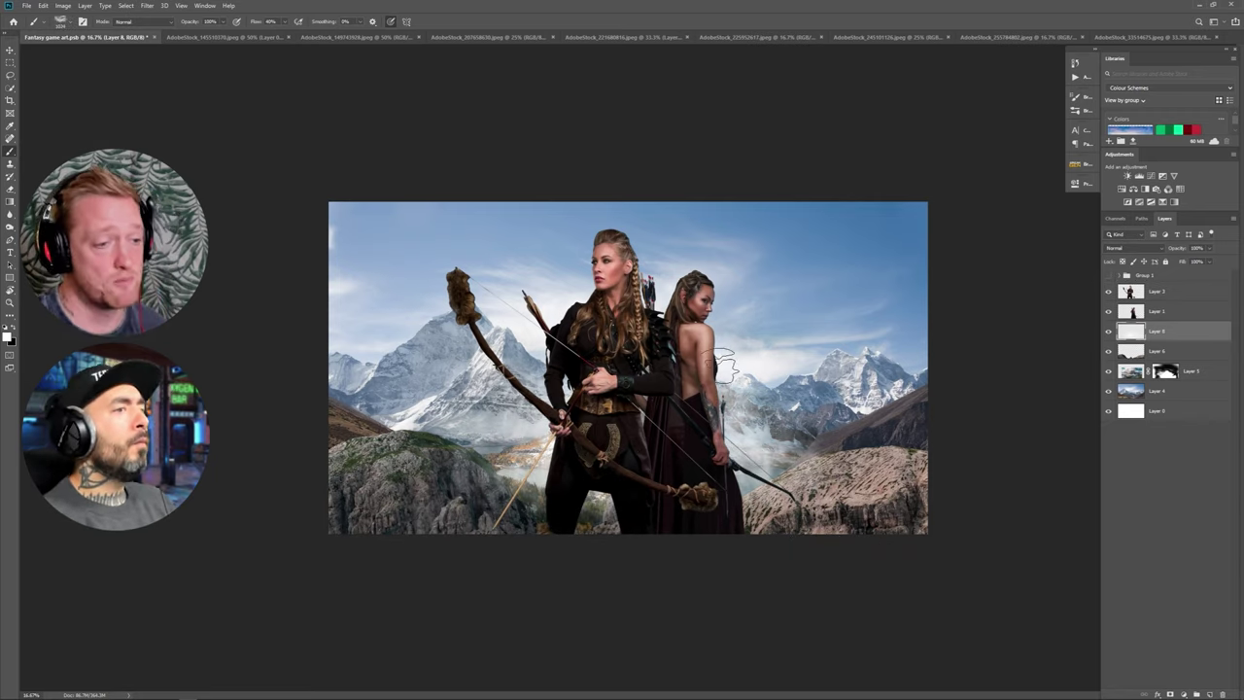
pyautogui.moveTo(1176, 370); pyautogui.dragTo(1180, 361)
# Paint haze on the dark hillside behind the right rock with a different fog brush and a higher flow.
pyautogui.click(64, 21)
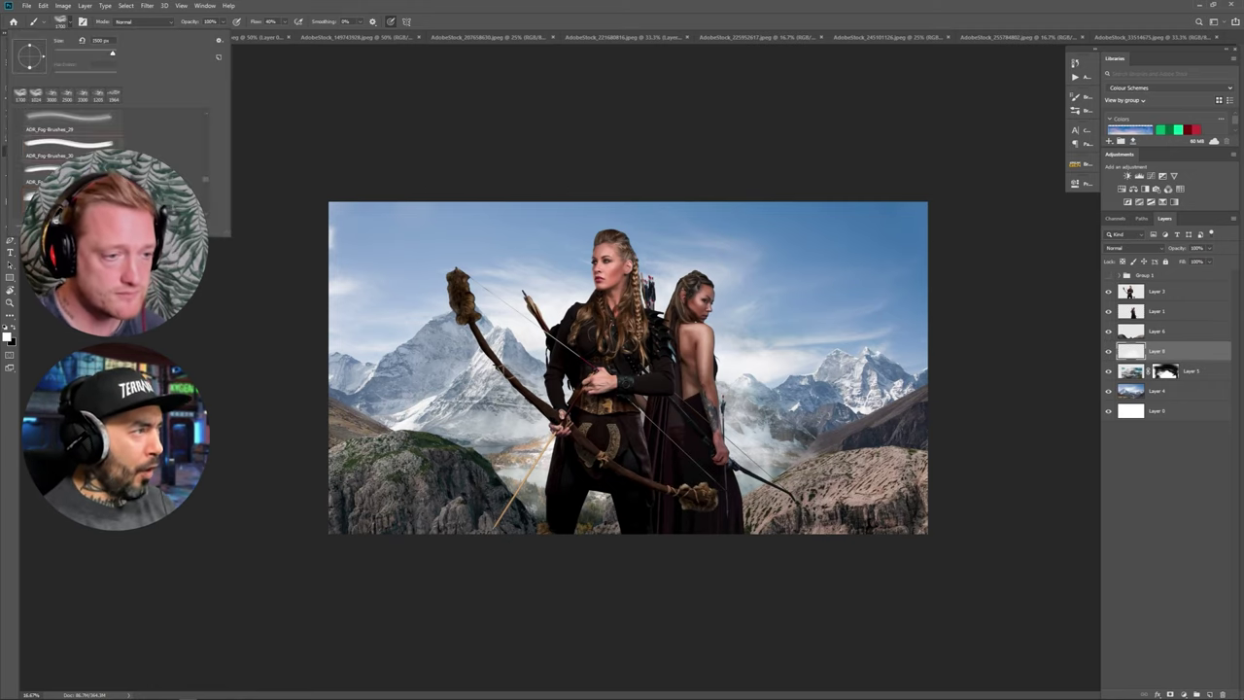
pyautogui.click(857, 547)
pyautogui.press('[')
pyautogui.press('[')
pyautogui.press('[')
pyautogui.press('[')
pyautogui.press('[')
pyautogui.press('[')
pyautogui.press('[')
pyautogui.press('[')
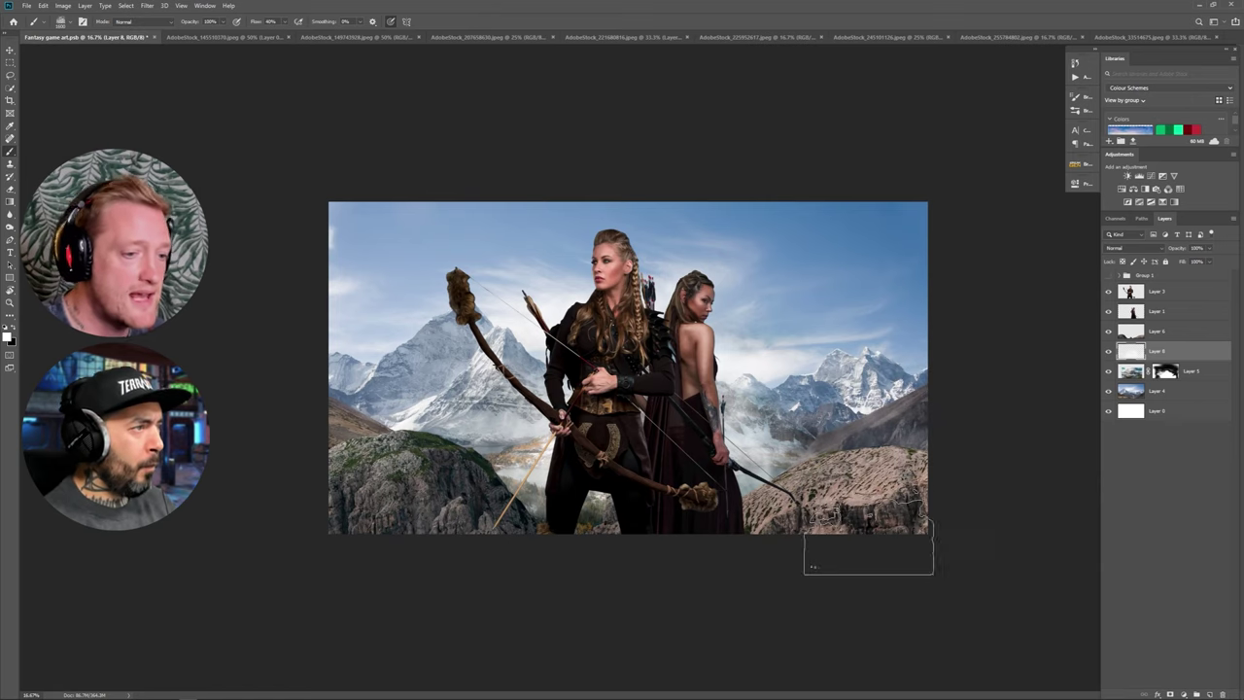
pyautogui.click(70, 22)
pyautogui.click(68, 115)
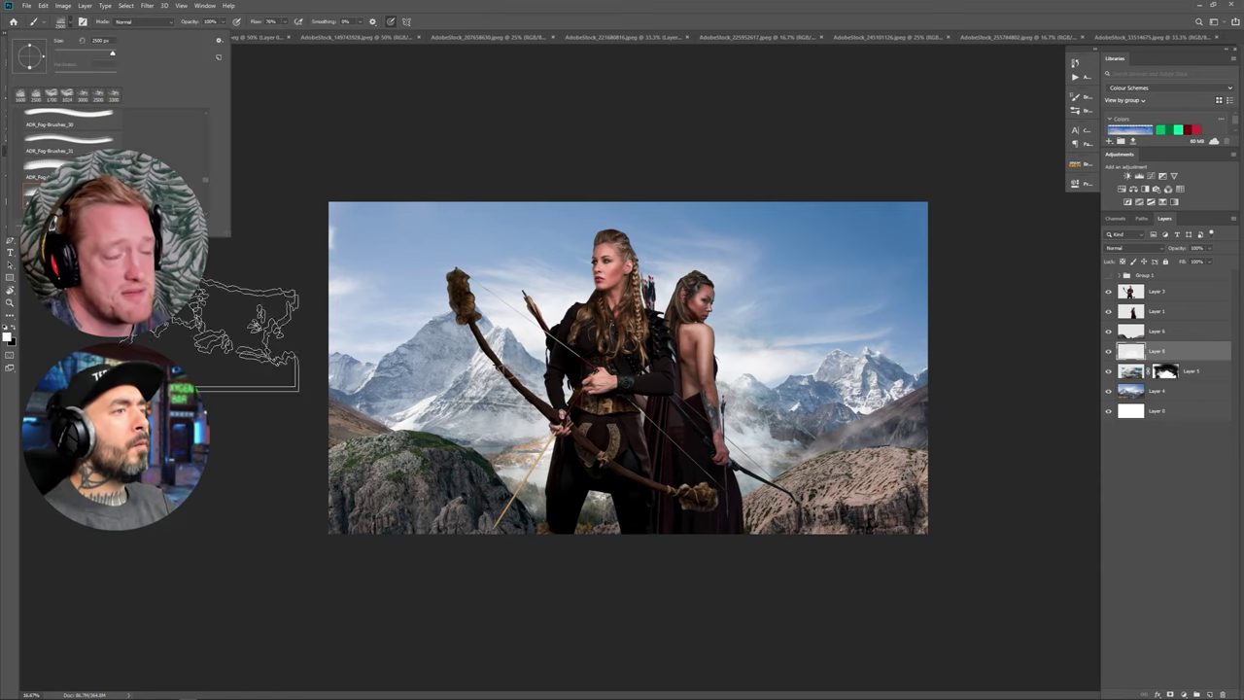
# Try several fog brushes along the left mountains, undoing the test marks.
pyautogui.click(316, 417)
pyautogui.click(930, 449)
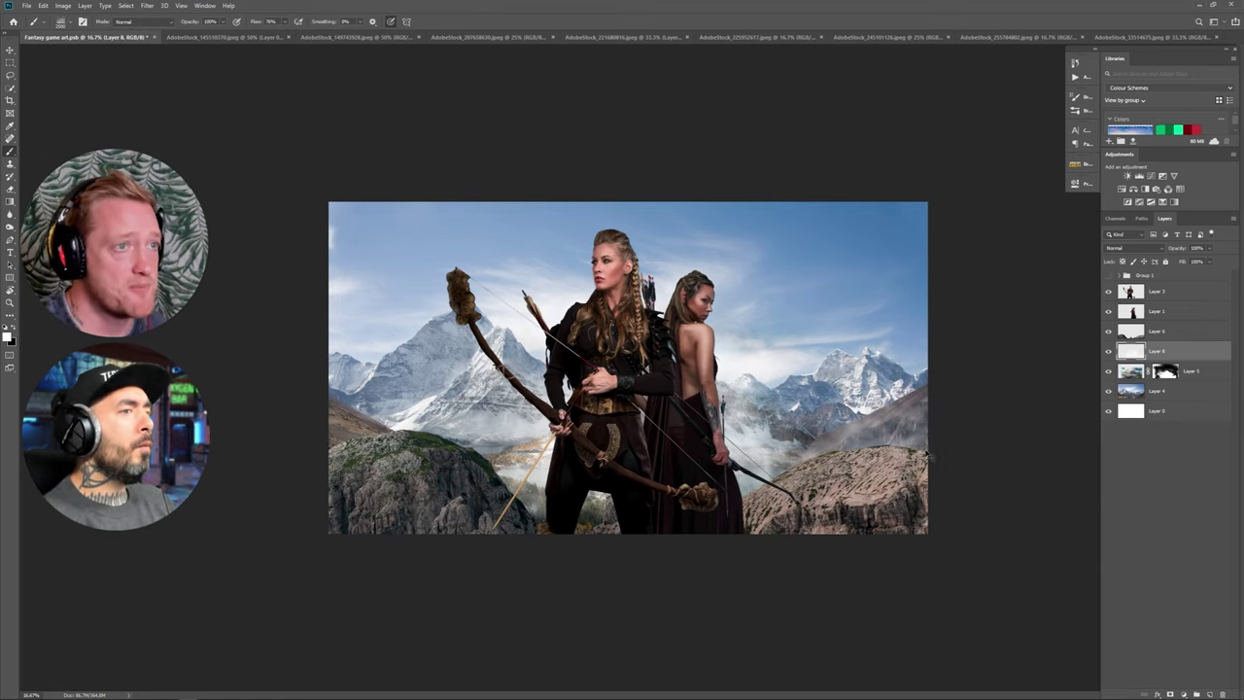
pyautogui.hotkey('ctrl', 'z')
pyautogui.click(70, 22)
pyautogui.click(68, 115)
pyautogui.click(305, 427)
pyautogui.hotkey('ctrl', 'z')
pyautogui.click(70, 21)
pyautogui.click(68, 182)
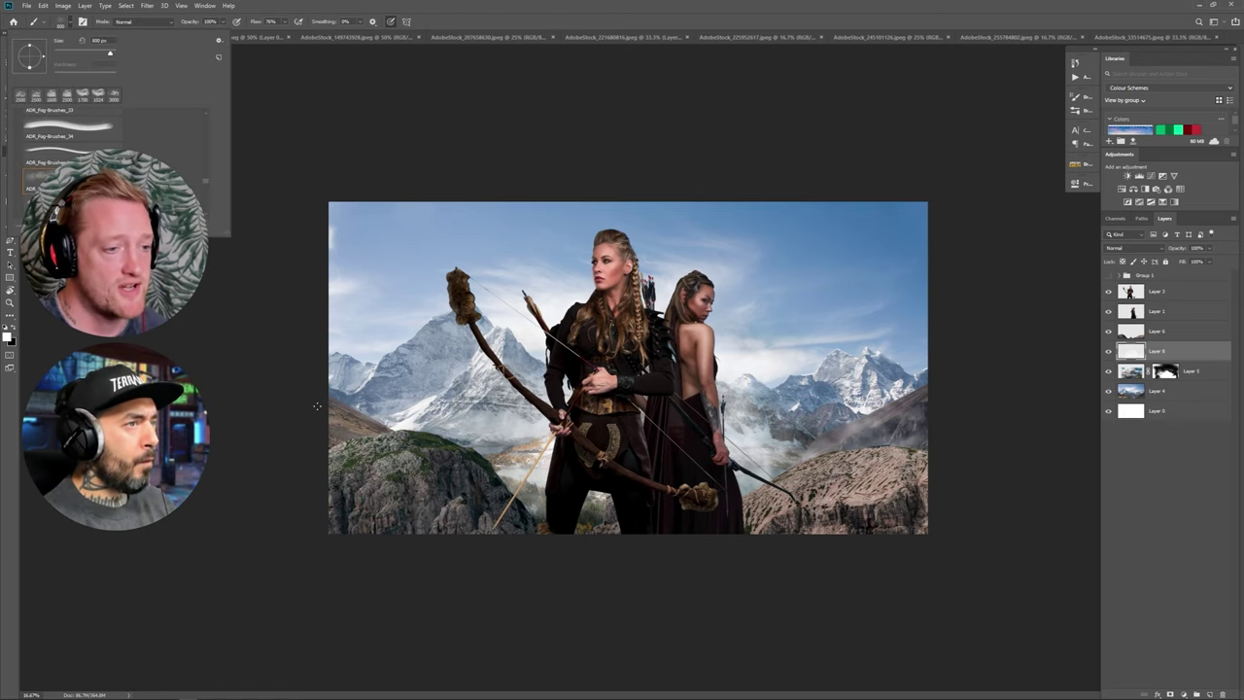
pyautogui.click(316, 380)
pyautogui.hotkey('ctrl', 'z')
# Paint fog with another fog brush over the left hillside, the right hillside and the gap between the front warrior's legs.
pyautogui.click(70, 22)
pyautogui.click(68, 151)
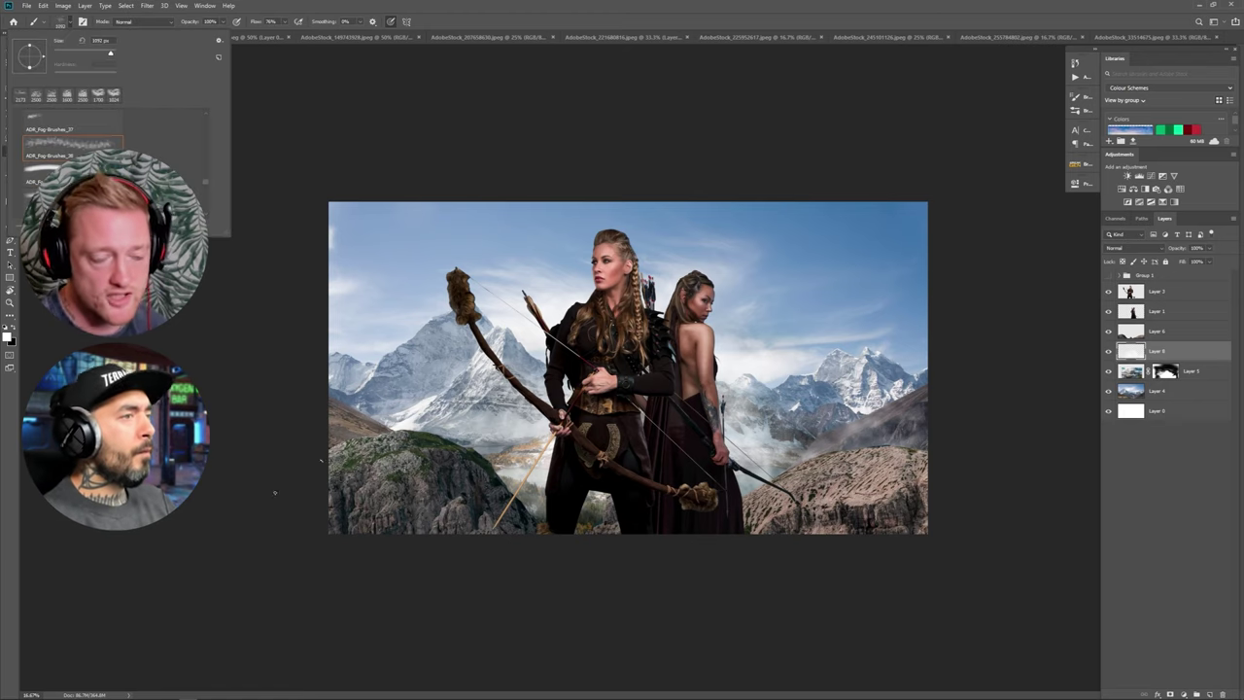
pyautogui.click(286, 474)
pyautogui.click(852, 434)
pyautogui.click(593, 512)
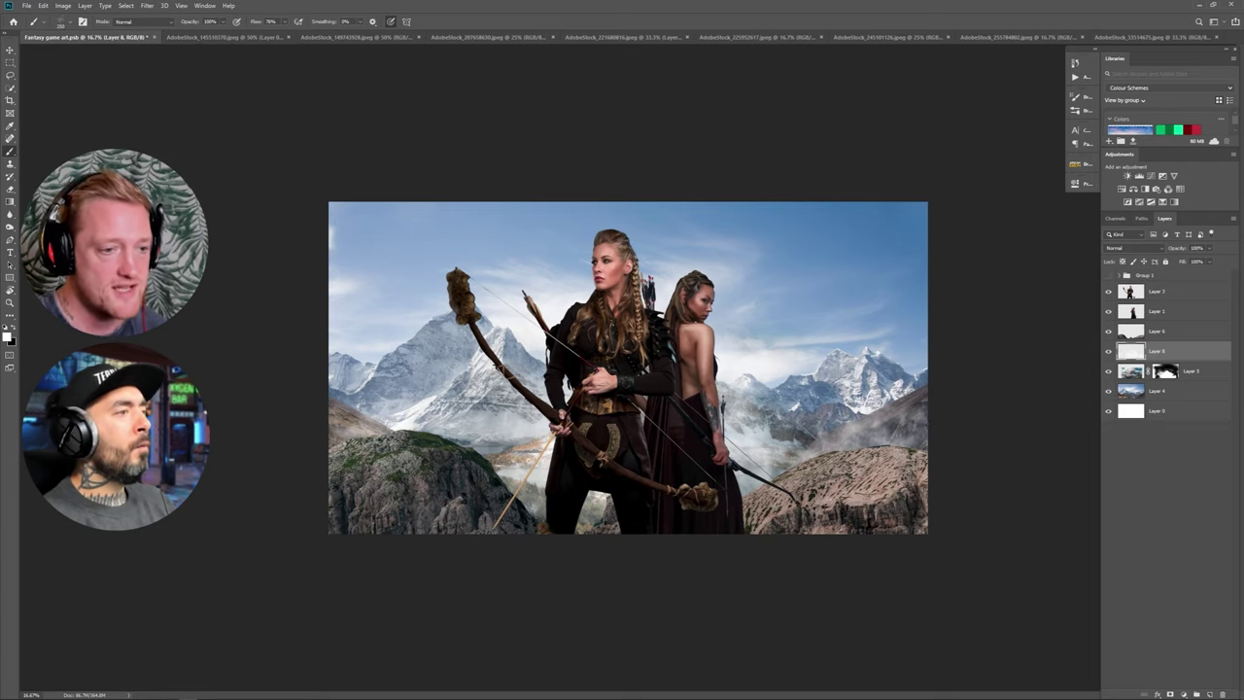
# Add a new layer above the foreground rocks layer and dab faint fog at the left rock's base with a smaller brush.
pyautogui.click(1208, 694)
pyautogui.moveTo(1183, 351); pyautogui.dragTo(1185, 318)
pyautogui.click(394, 517)
pyautogui.press('[')
pyautogui.press('[')
pyautogui.click(385, 522)
pyautogui.hotkey('ctrl', 'z')
pyautogui.click(468, 529)
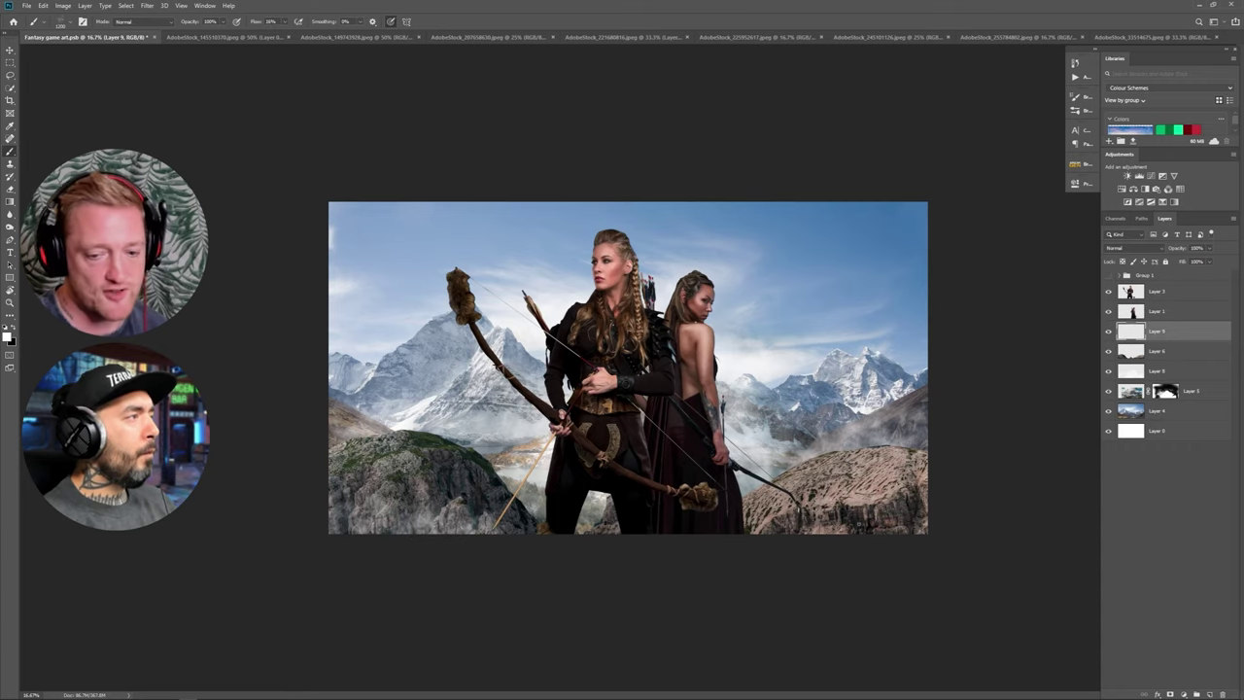
# Sweep low fog along the foreground rocks with an enlarged brush and reduce that fog layer's opacity to 53%.
pyautogui.moveTo(868, 525); pyautogui.dragTo(604, 524)
pyautogui.moveTo(282, 23); pyautogui.dragTo(290, 25)
pyautogui.press(']')
pyautogui.press(']')
pyautogui.press(']')
pyautogui.press(']')
pyautogui.moveTo(636, 549)
pyautogui.mouseDown()
pyautogui.moveTo(983, 558)
pyautogui.moveTo(853, 568)
pyautogui.mouseUp()
# Select the fog layer behind the rocks and add more haze to the distant mountains with different fog brushes.
pyautogui.click(69, 22)
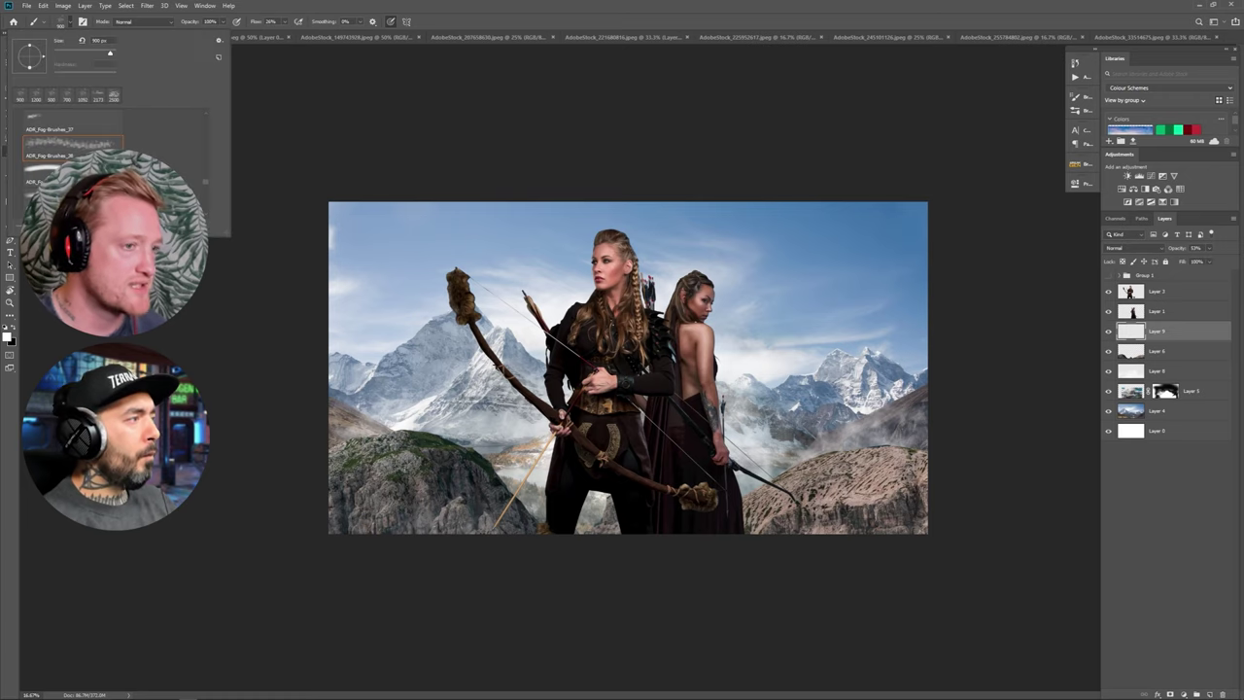
pyautogui.click(1132, 370)
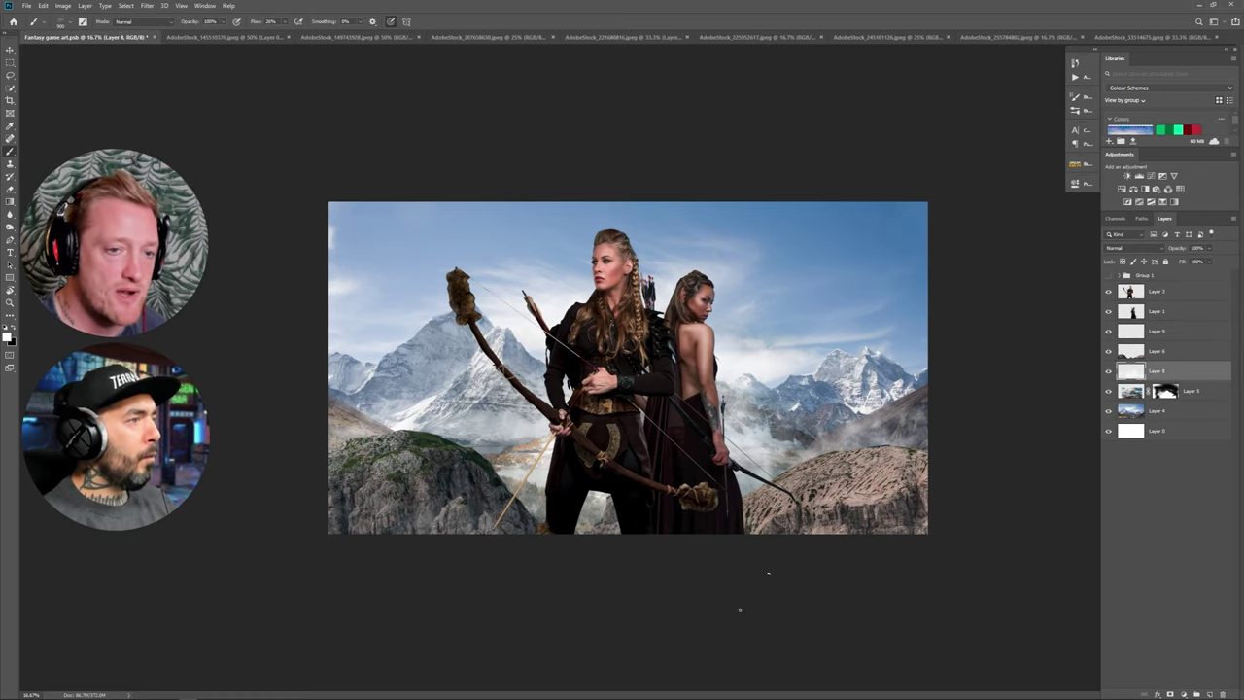
pyautogui.click(60, 22)
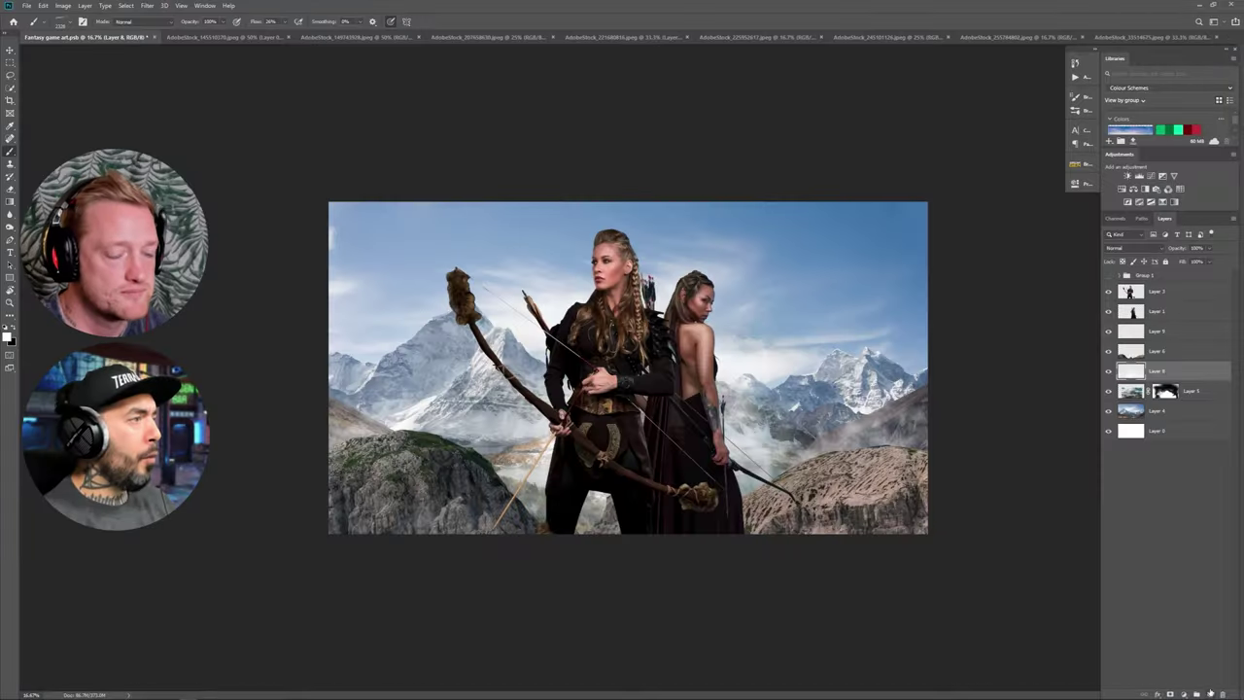
# Add a new layer above the front warrior and paint faint fog over the figures' lower bodies with a reduced fog brush.
pyautogui.click(1156, 291)
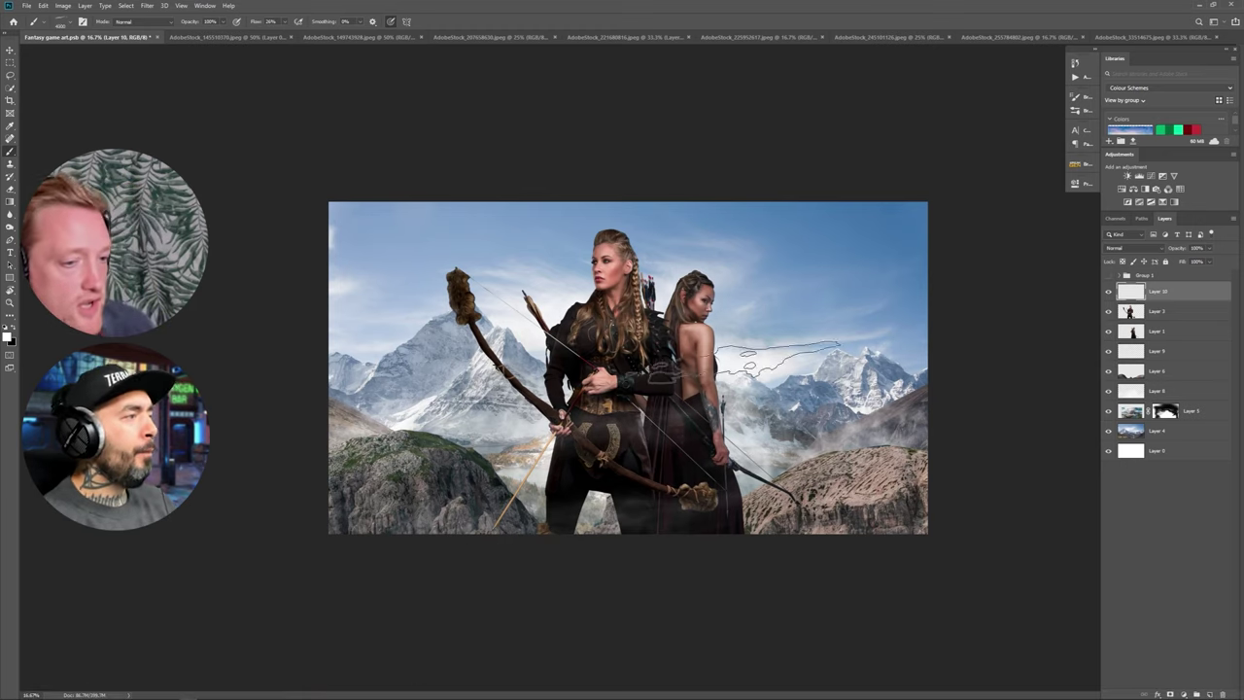
pyautogui.click(68, 22)
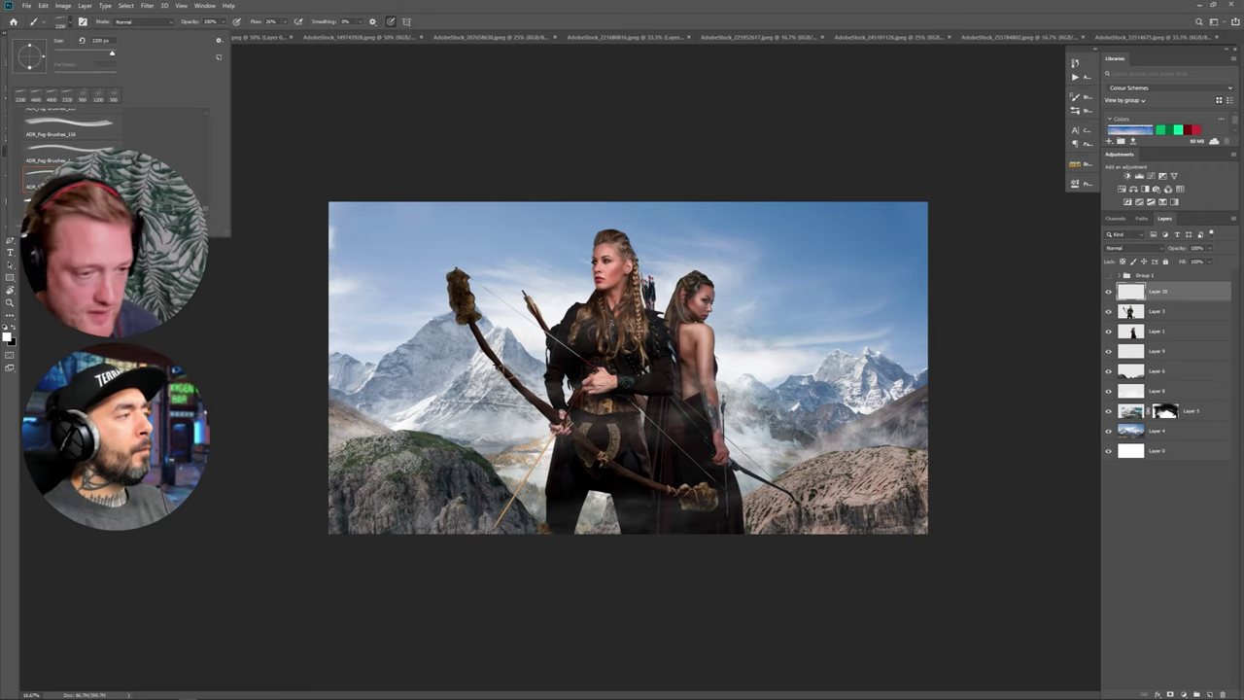
pyautogui.click(838, 255)
pyautogui.press('[')
pyautogui.press('[')
pyautogui.press('[')
pyautogui.press('[')
pyautogui.press('[')
pyautogui.press('[')
pyautogui.press('[')
pyautogui.press('[')
pyautogui.click(643, 472)
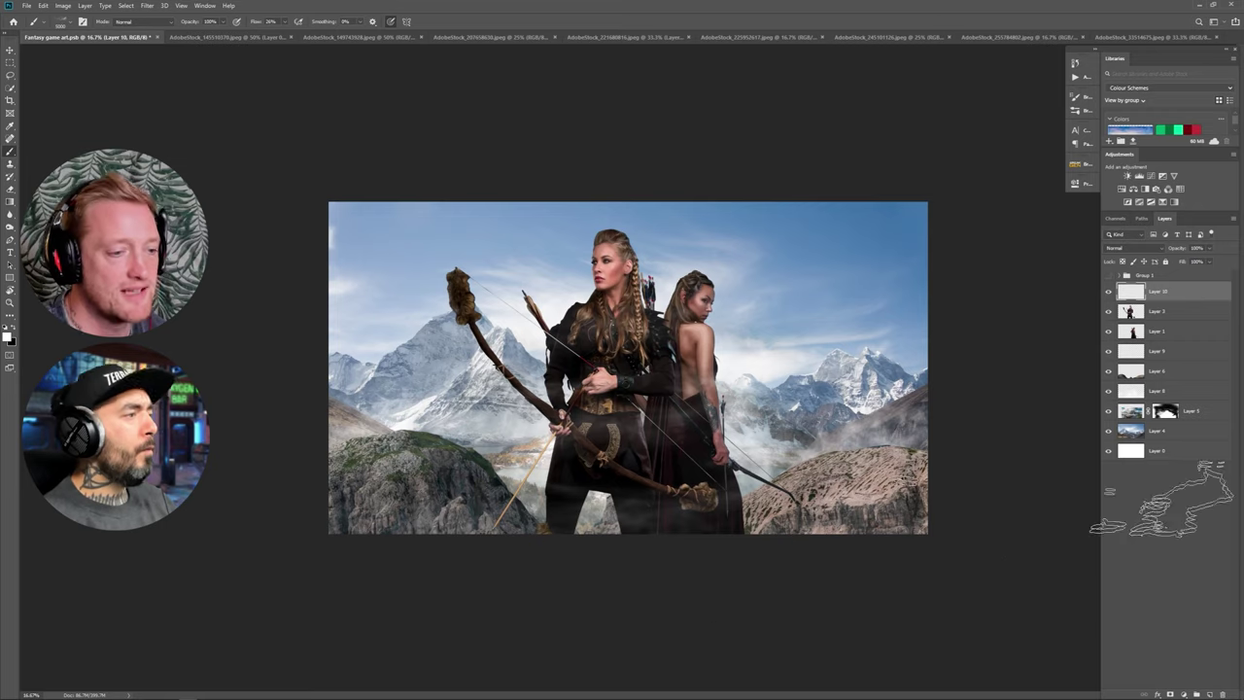
# Add a Curves adjustment above the masked mountain landscape layer and adjust the curve's black point slightly.
pyautogui.click(1191, 404)
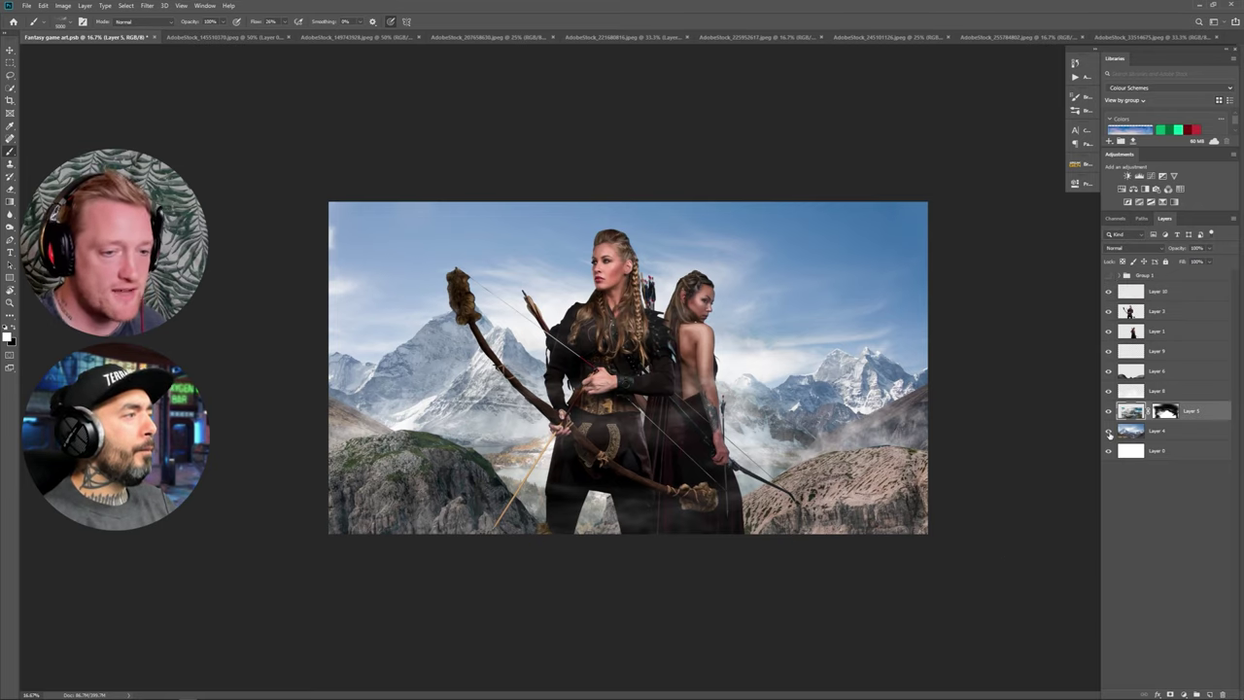
pyautogui.click(1149, 175)
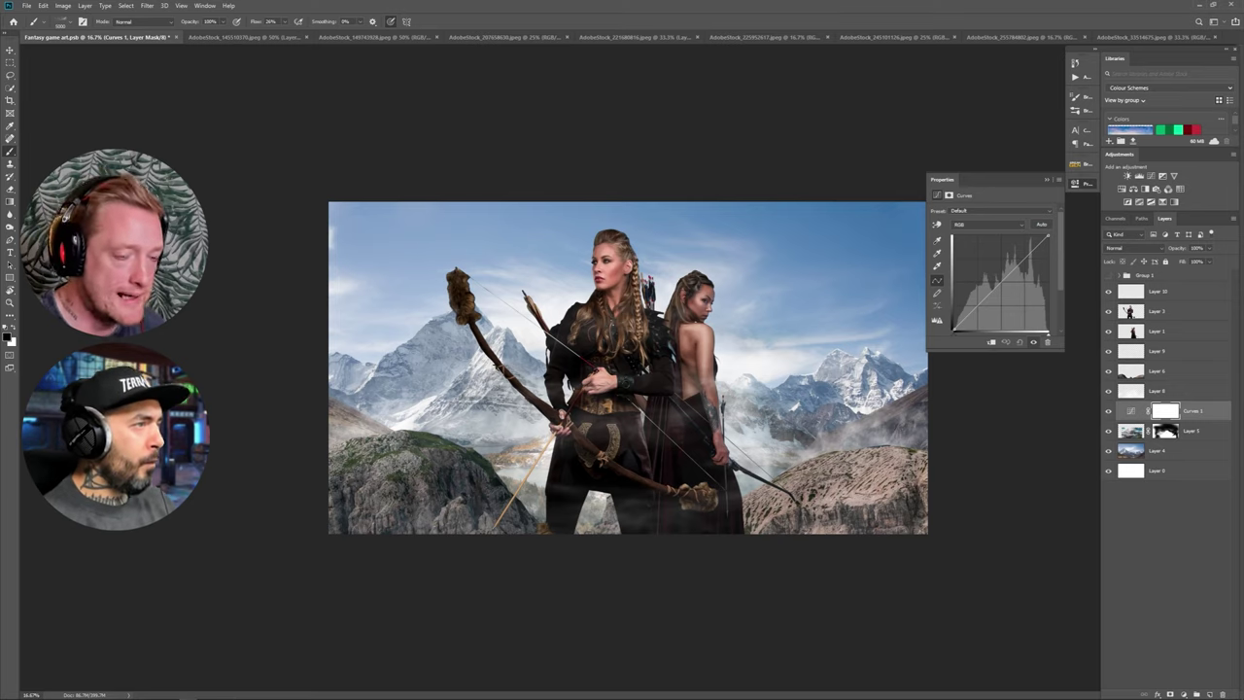
pyautogui.click(1047, 181)
pyautogui.doubleClick(1131, 411)
pyautogui.moveTo(953, 331)
pyautogui.mouseDown()
pyautogui.moveTo(939, 307)
pyautogui.moveTo(945, 332)
pyautogui.mouseUp()
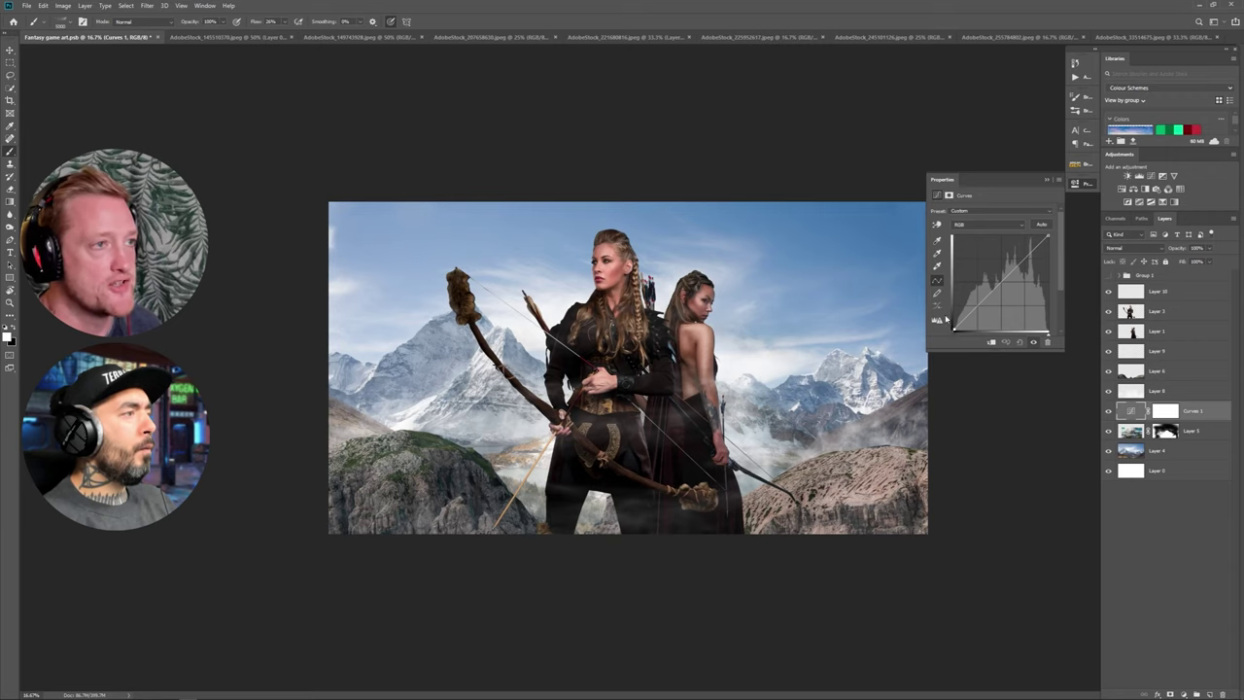
# Choose a soft round brush and paint on the Curves mask to hide the adjustment from the lower landscape.
pyautogui.click(63, 21)
pyautogui.scroll(3, 117, 136)
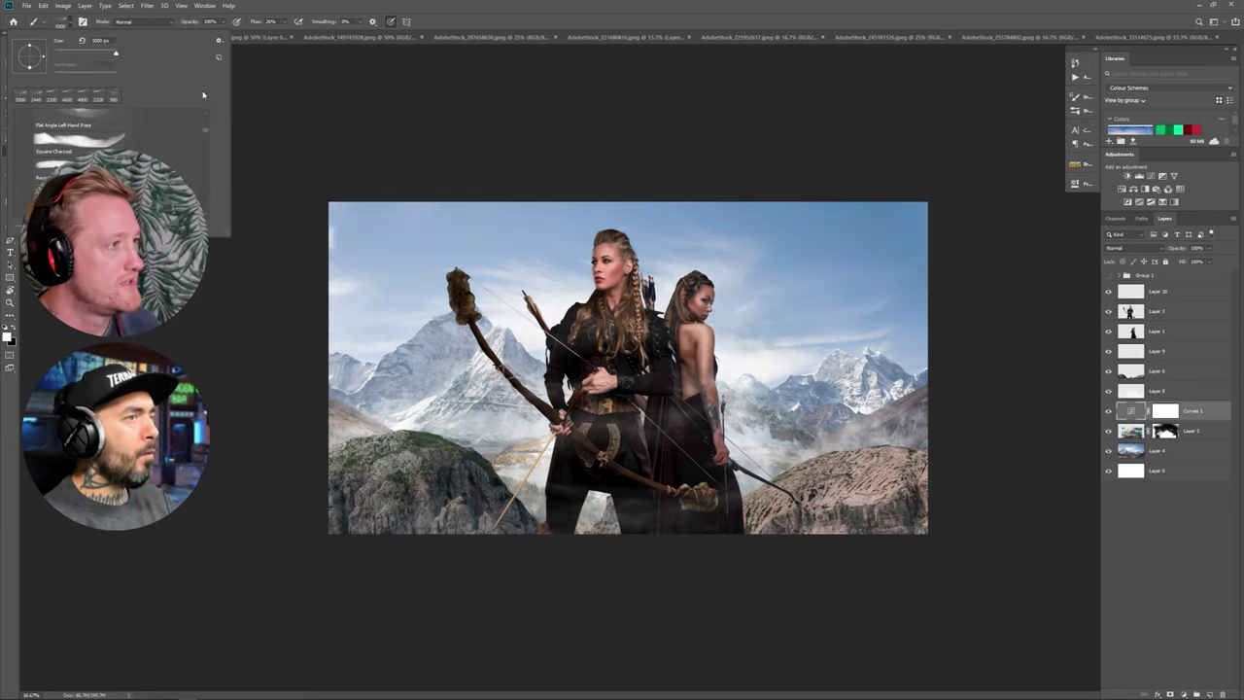
pyautogui.scroll(3, 117, 136)
pyautogui.click(83, 160)
pyautogui.click(466, 320)
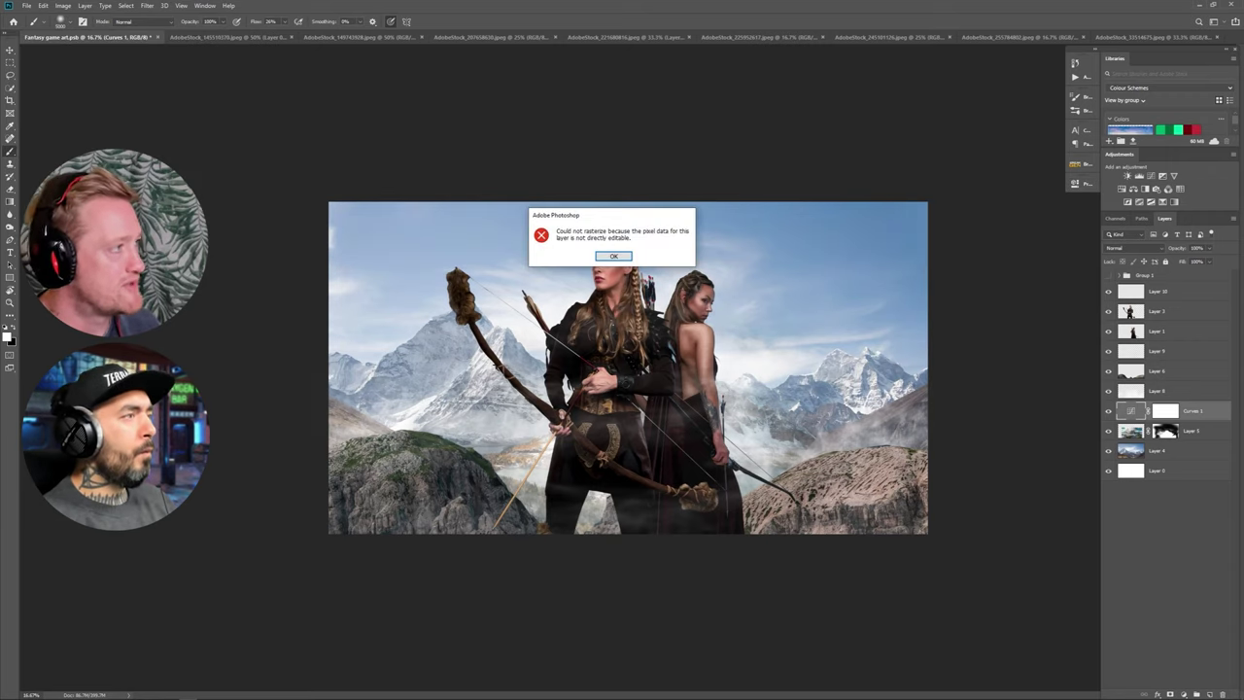
pyautogui.click(616, 258)
pyautogui.click(1166, 412)
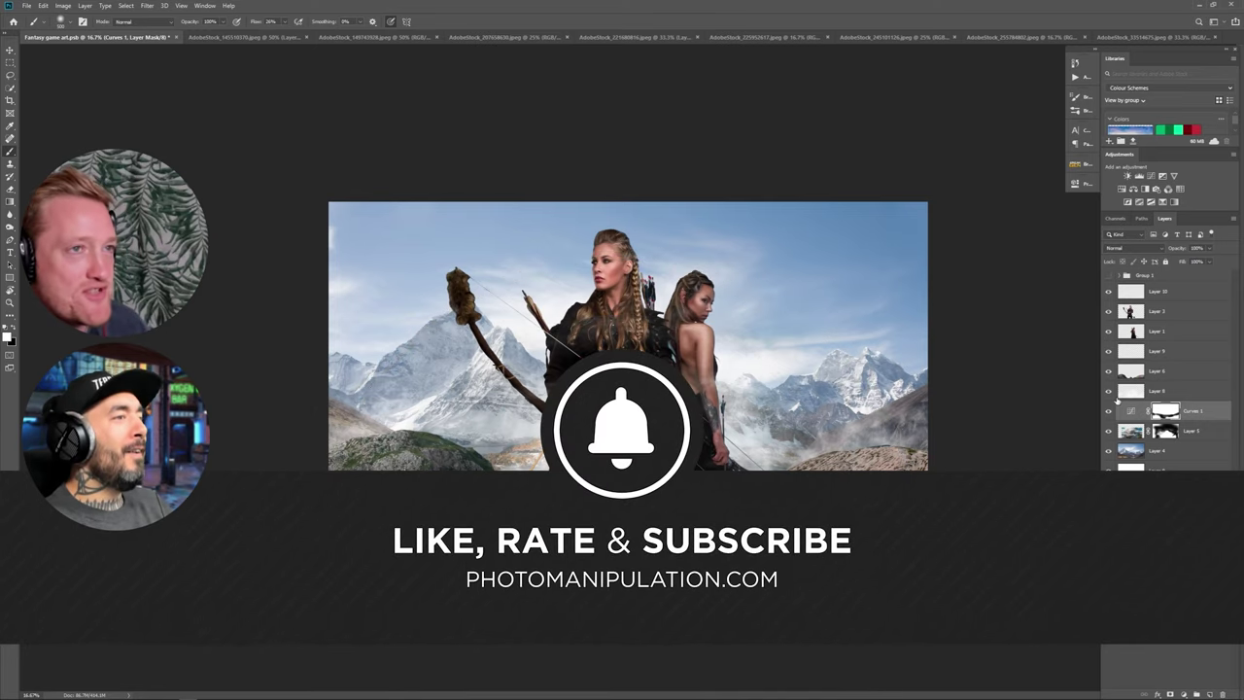
# Select the foreground rocks layer and clip a Hue/Saturation adjustment to it.
pyautogui.click(1132, 373)
pyautogui.click(1108, 371)
pyautogui.click(1108, 372)
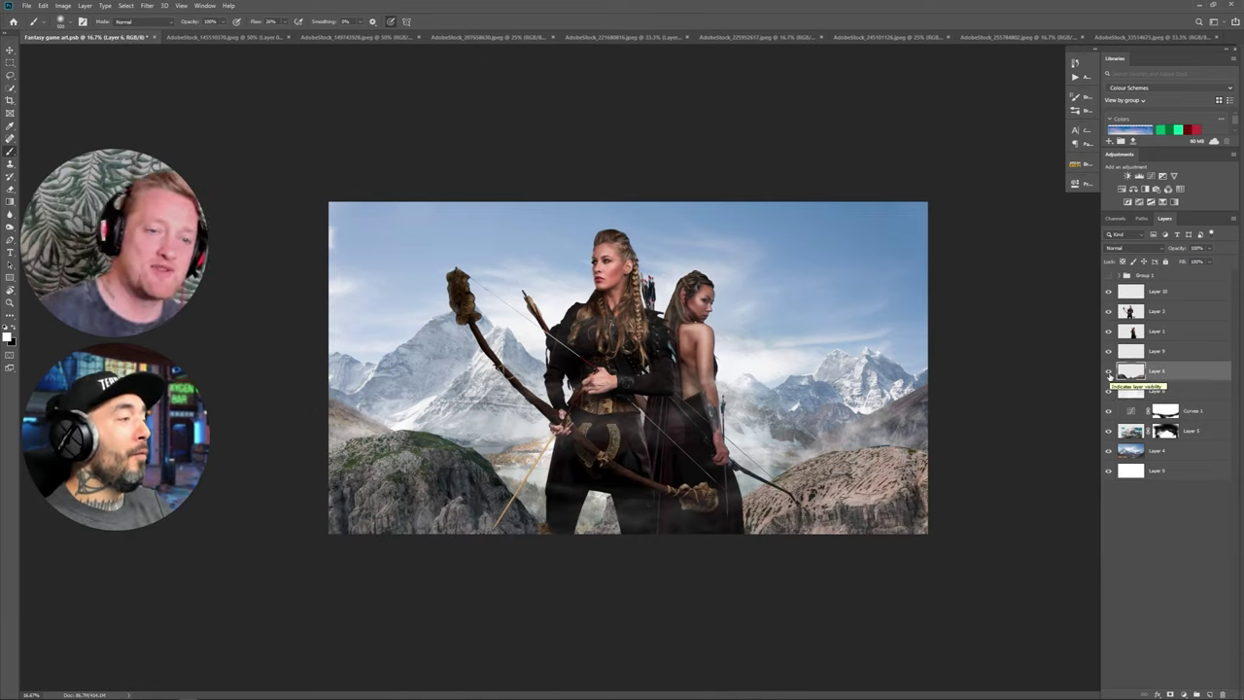
pyautogui.click(1121, 189)
pyautogui.hotkey('ctrl', 'alt', 'g')
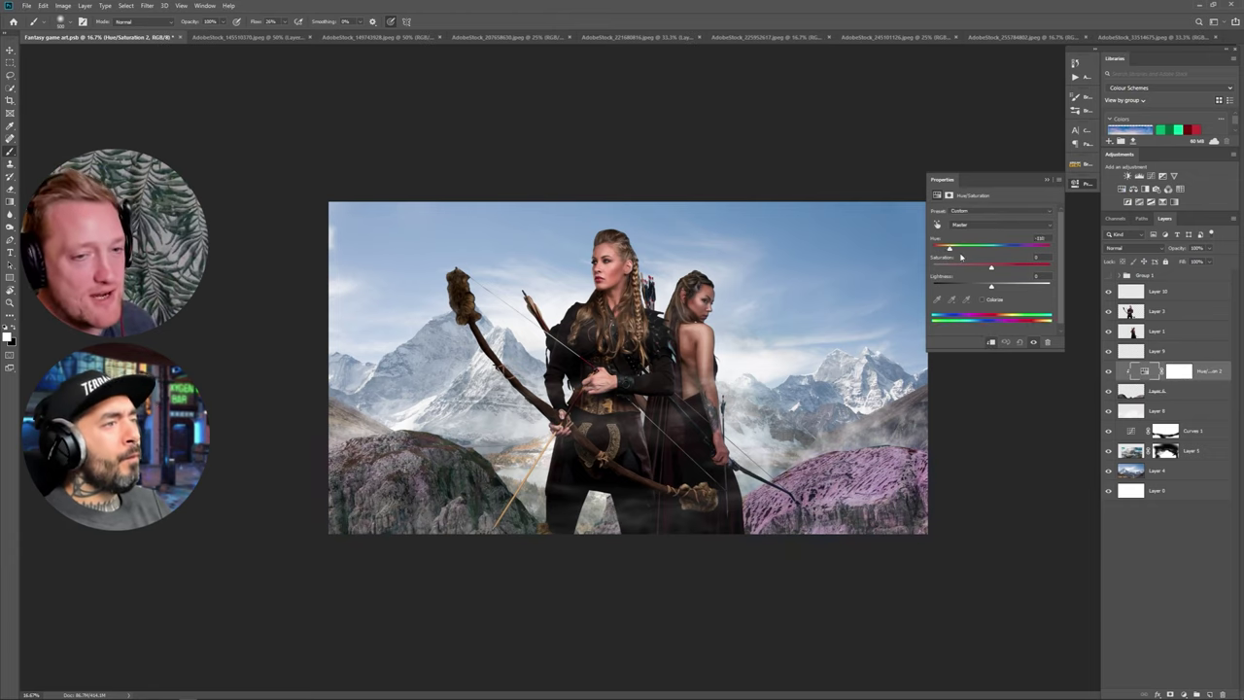
# Undo the overall hue shift and try shifting only the rocks' reds with a widened colour range.
pyautogui.hotkey('ctrl', 'z')
pyautogui.click(936, 225)
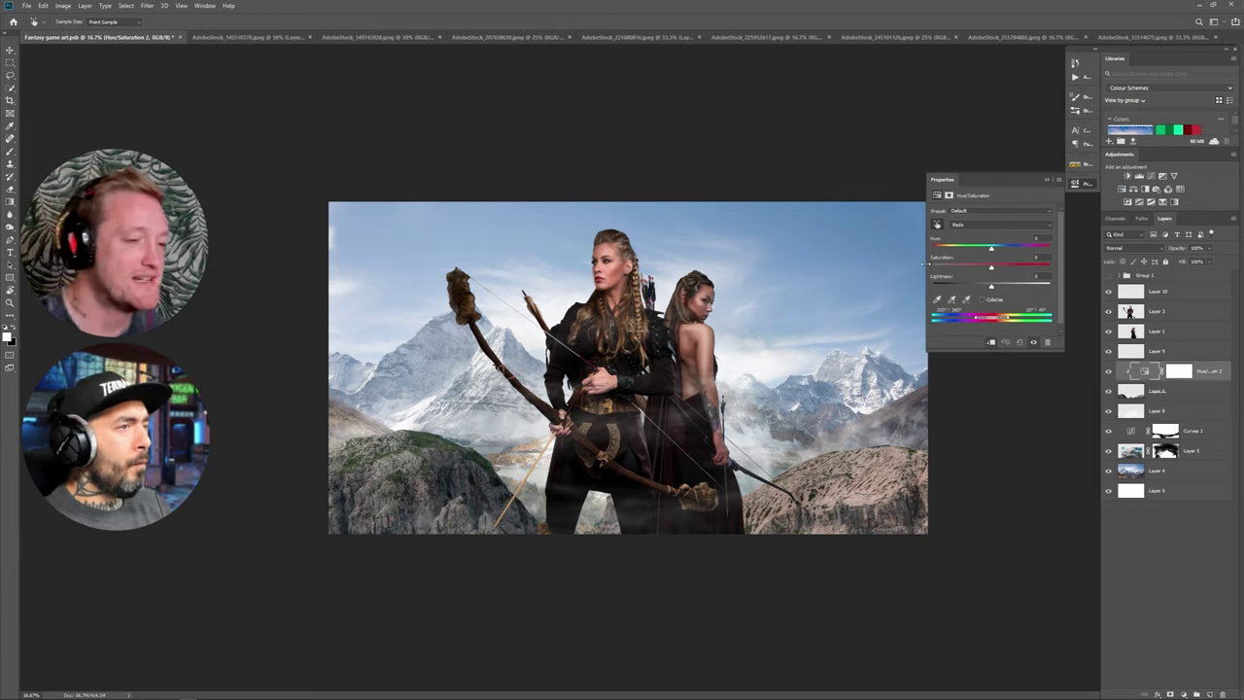
pyautogui.moveTo(991, 249); pyautogui.dragTo(1053, 250)
pyautogui.moveTo(1007, 319); pyautogui.dragTo(1022, 320)
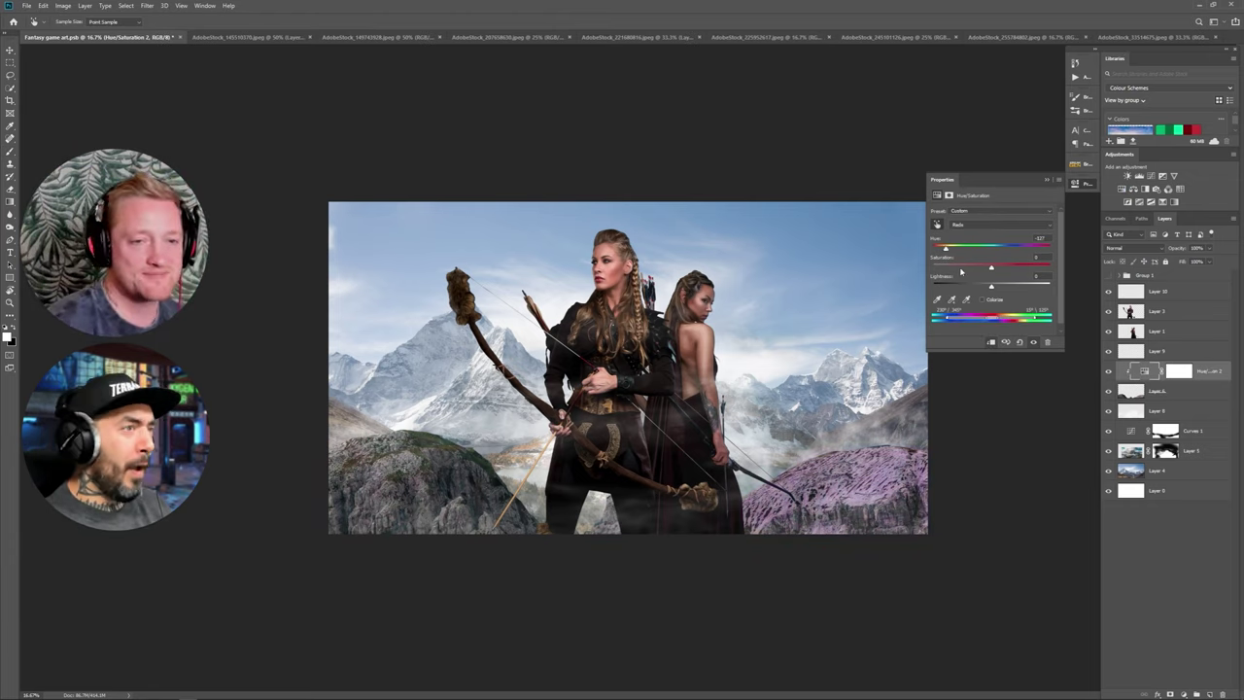
# Colorize the foreground rocks in a low-saturation brown, invert the adjustment mask and reveal the tint on the left rock.
pyautogui.click(981, 298)
pyautogui.moveTo(963, 258); pyautogui.dragTo(939, 271)
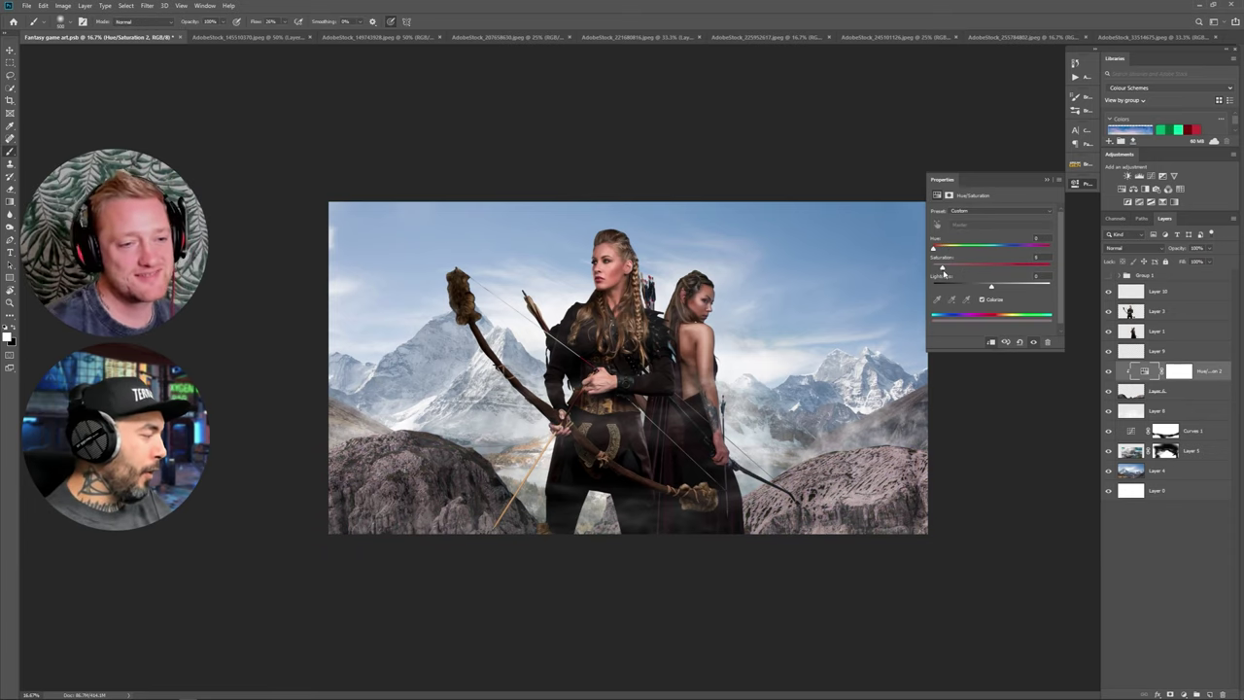
pyautogui.click(982, 298)
pyautogui.click(1178, 370)
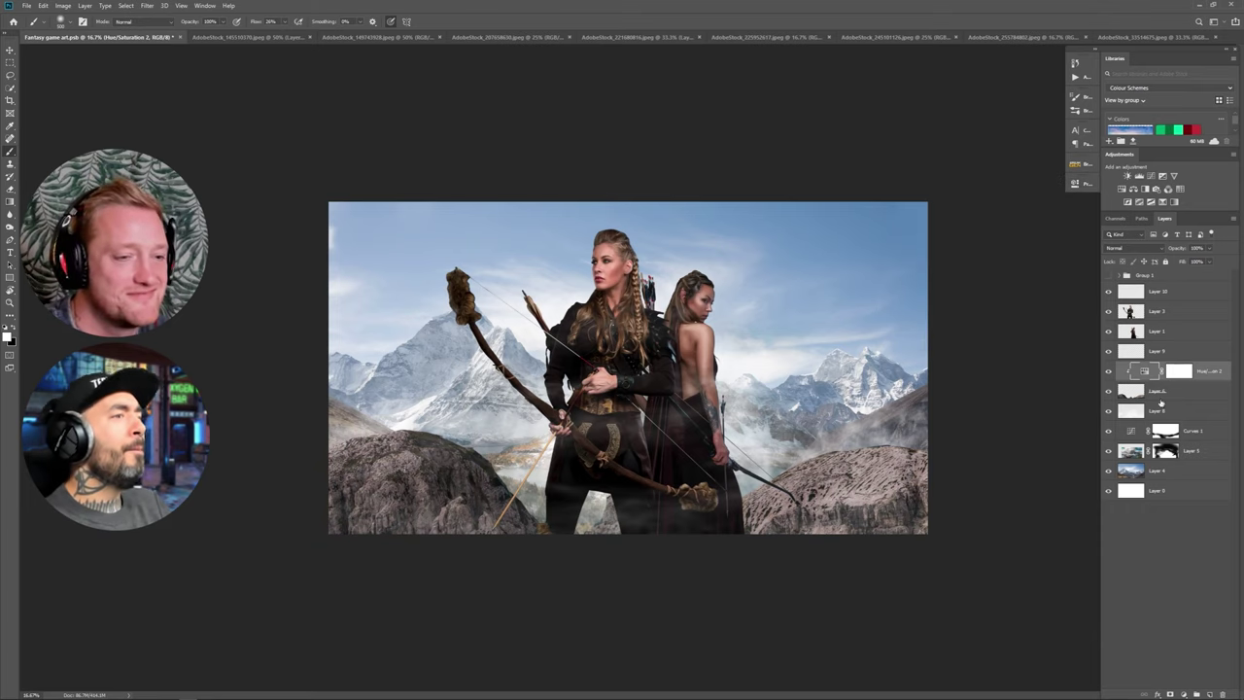
pyautogui.hotkey('ctrl', 'i')
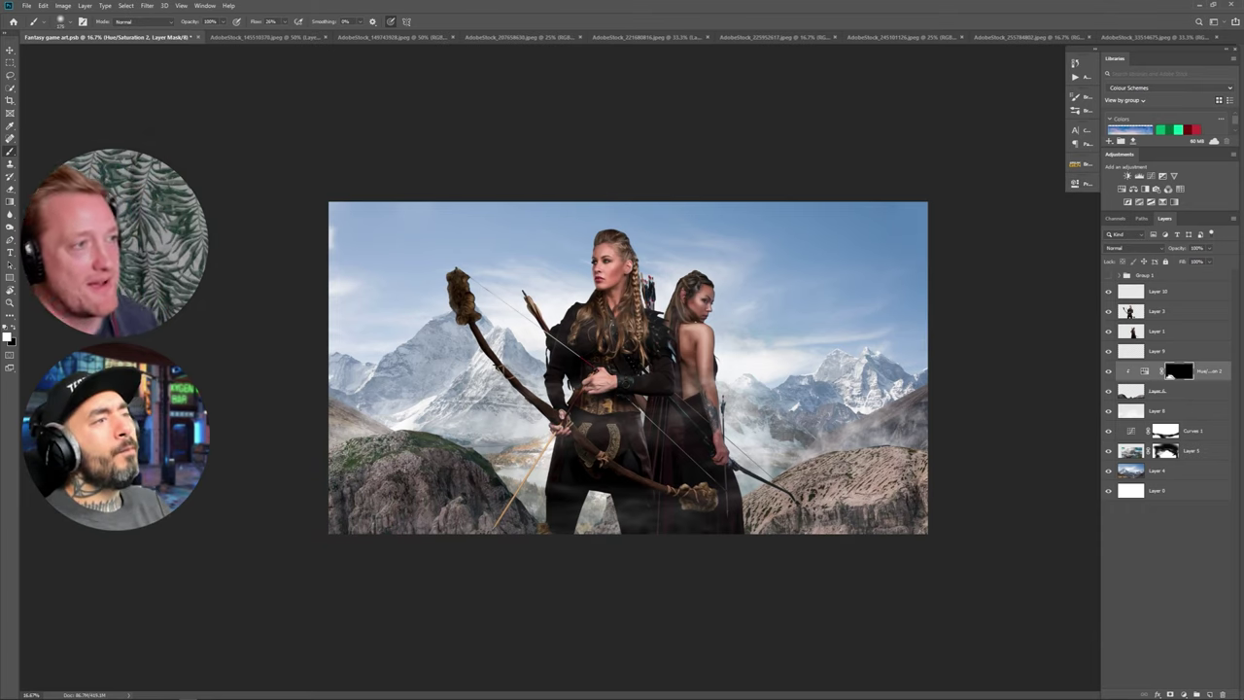
# Add a layer mask to the foreground rocks and paint out part of the rock between the front warrior's legs at 100% flow.
pyautogui.doubleClick(1180, 391)
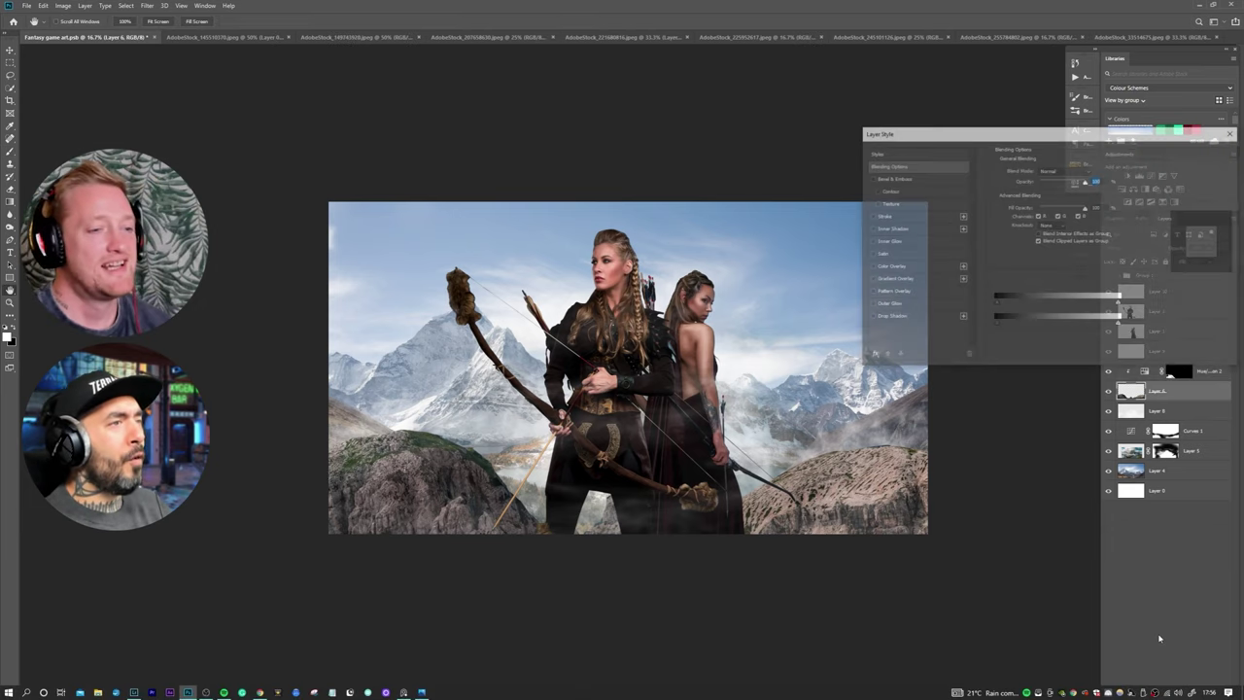
pyautogui.press('Escape')
pyautogui.click(1170, 694)
pyautogui.hotkey('ctrl', '+')
pyautogui.hotkey('ctrl', '+')
pyautogui.hotkey('ctrl', '+')
pyautogui.hotkey('ctrl', '+')
pyautogui.moveTo(292, 632); pyautogui.dragTo(581, 142)
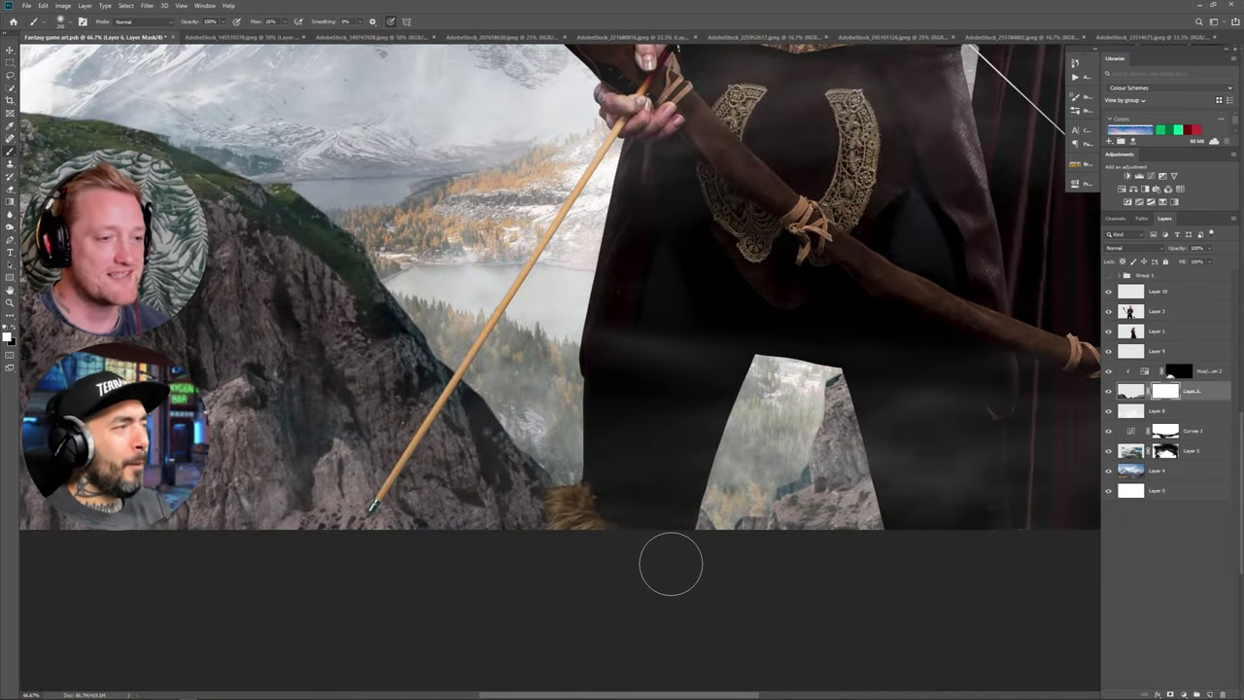
pyautogui.moveTo(294, 33); pyautogui.dragTo(320, 33)
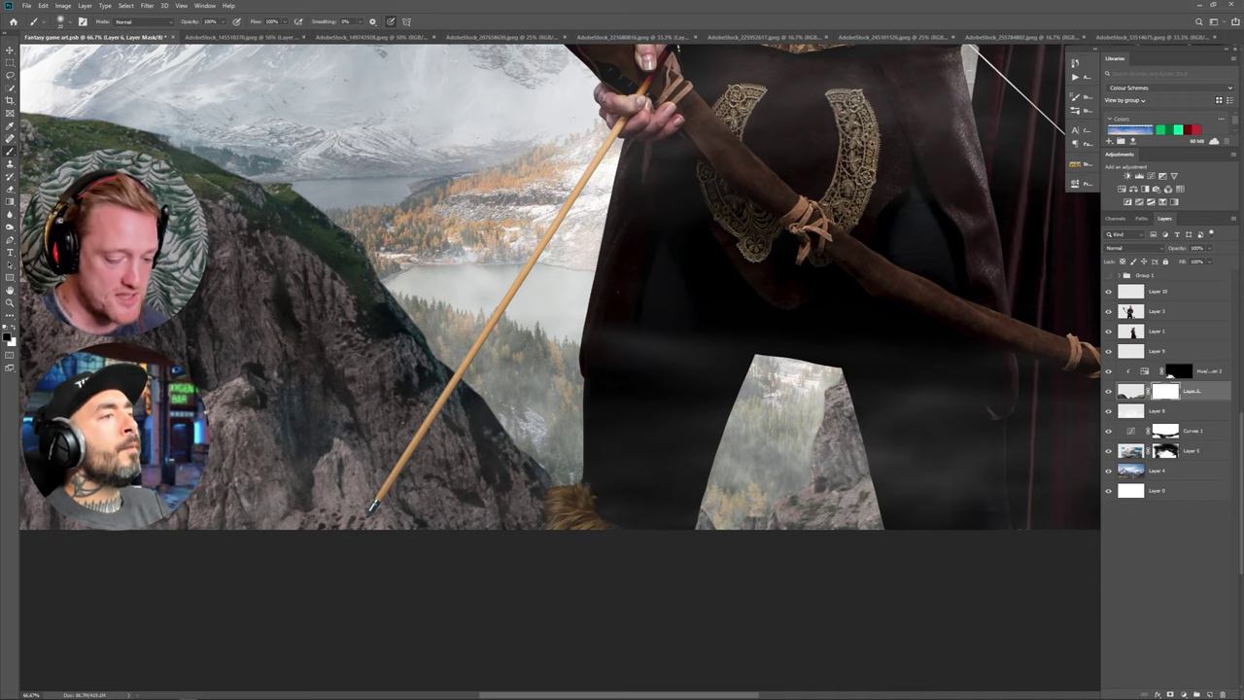
pyautogui.scroll(-4, 793, 430)
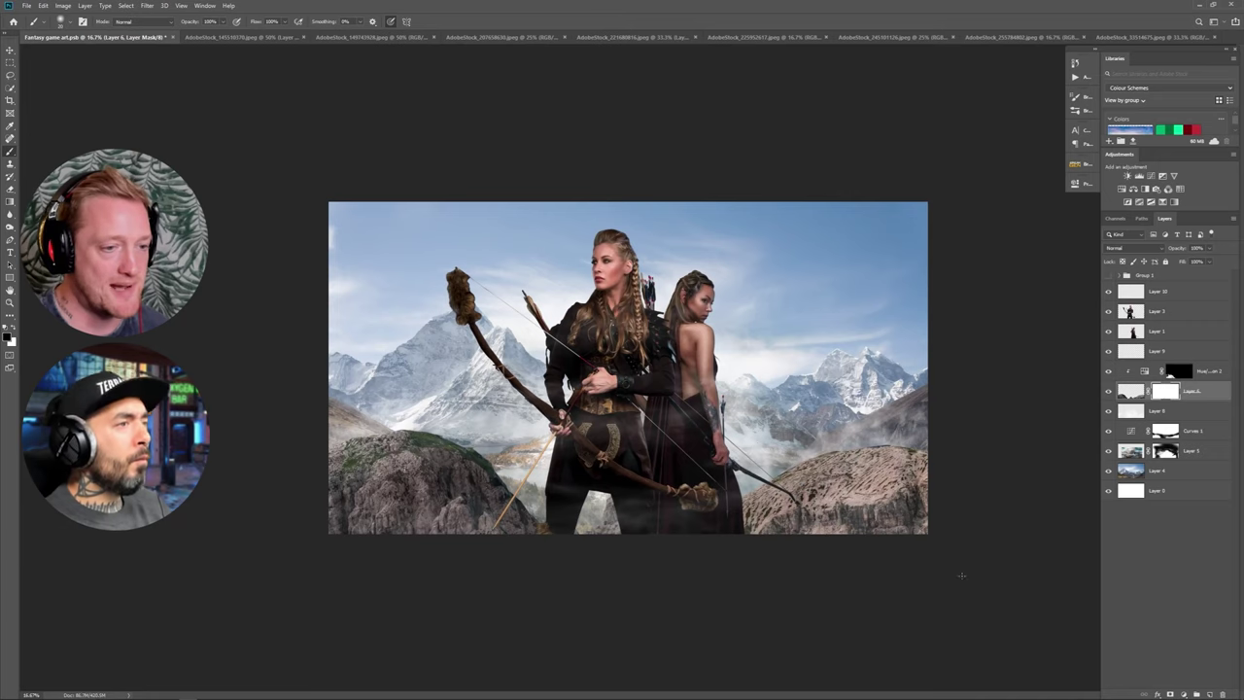
# Lower the lightness of the rocks' Hue/Saturation adjustment slightly.
pyautogui.doubleClick(1142, 370)
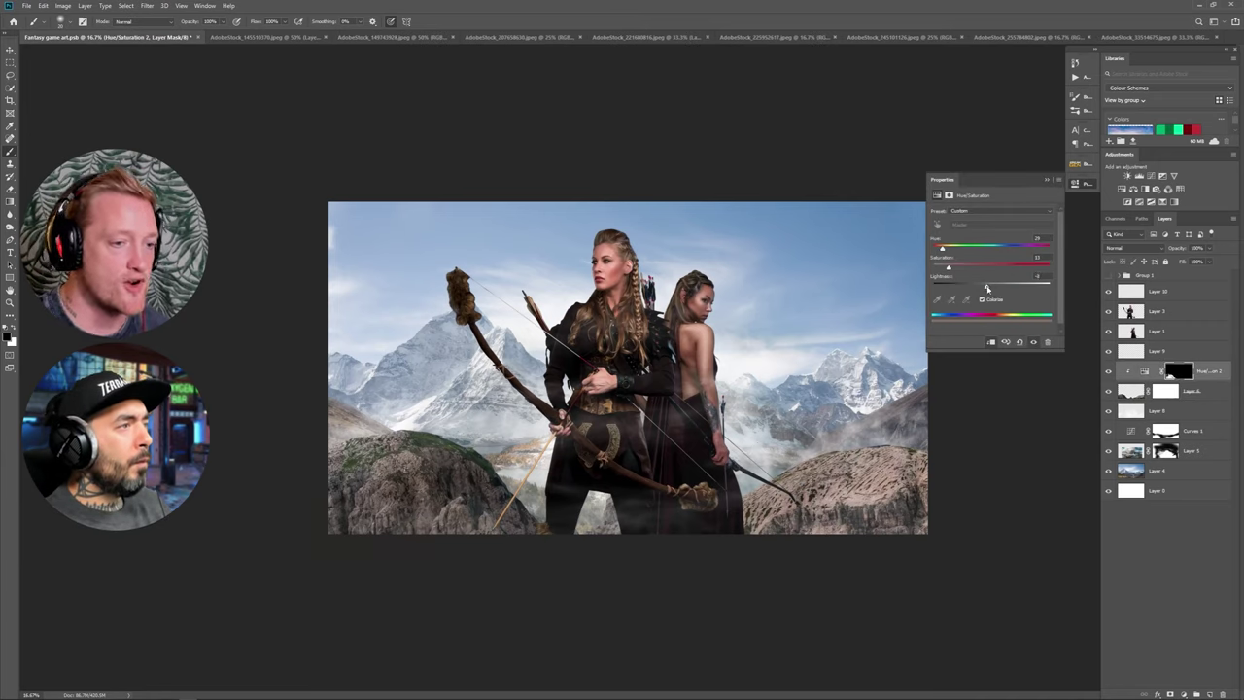
pyautogui.moveTo(987, 288); pyautogui.dragTo(979, 288)
pyautogui.click(948, 179)
# Clip a Hue/Saturation adjustment to the front warrior layer.
pyautogui.click(1200, 309)
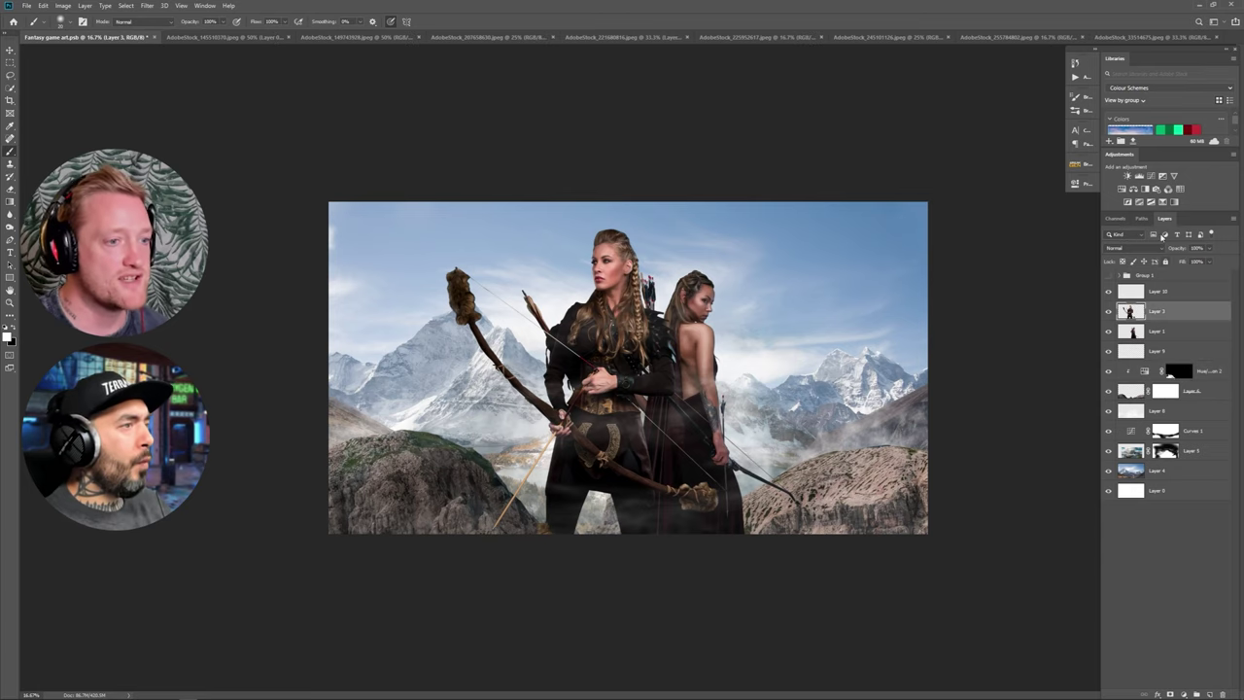
pyautogui.click(1122, 189)
pyautogui.keyDown('alt'); pyautogui.click(1138, 320); pyautogui.keyUp('alt')
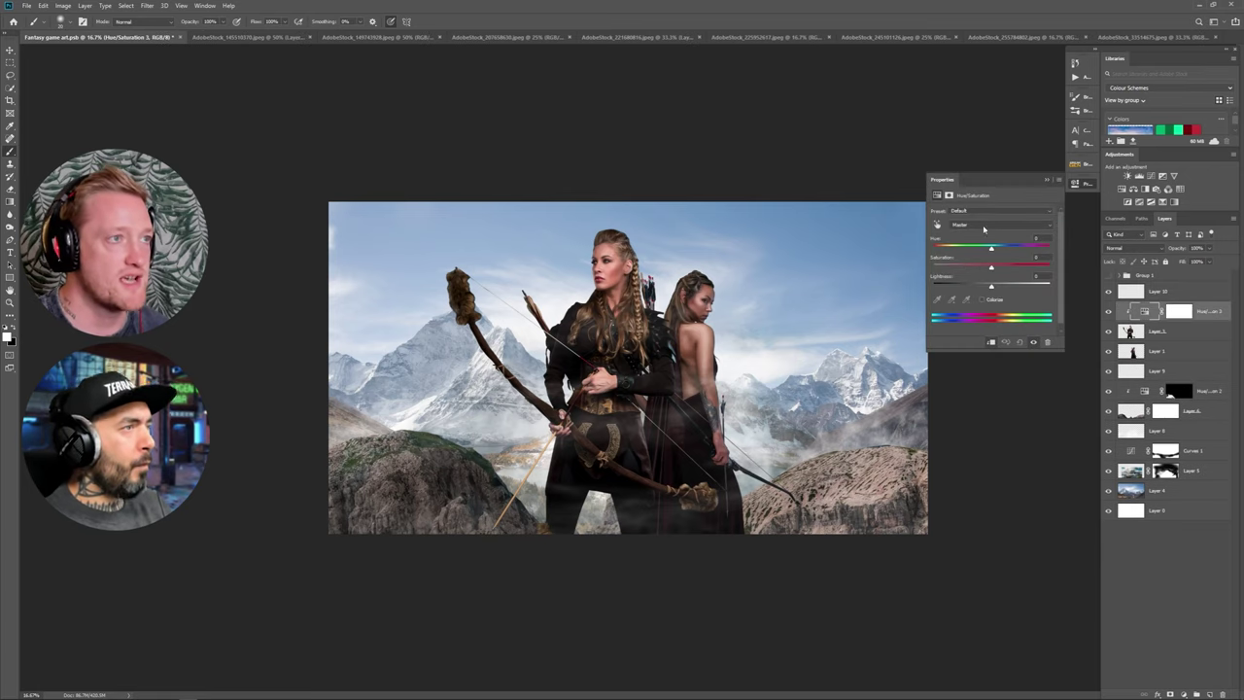
# Clip a Hue/Saturation adjustment to the archer layer and reduce the saturation of its red tones.
pyautogui.click(1156, 351)
pyautogui.click(1132, 187)
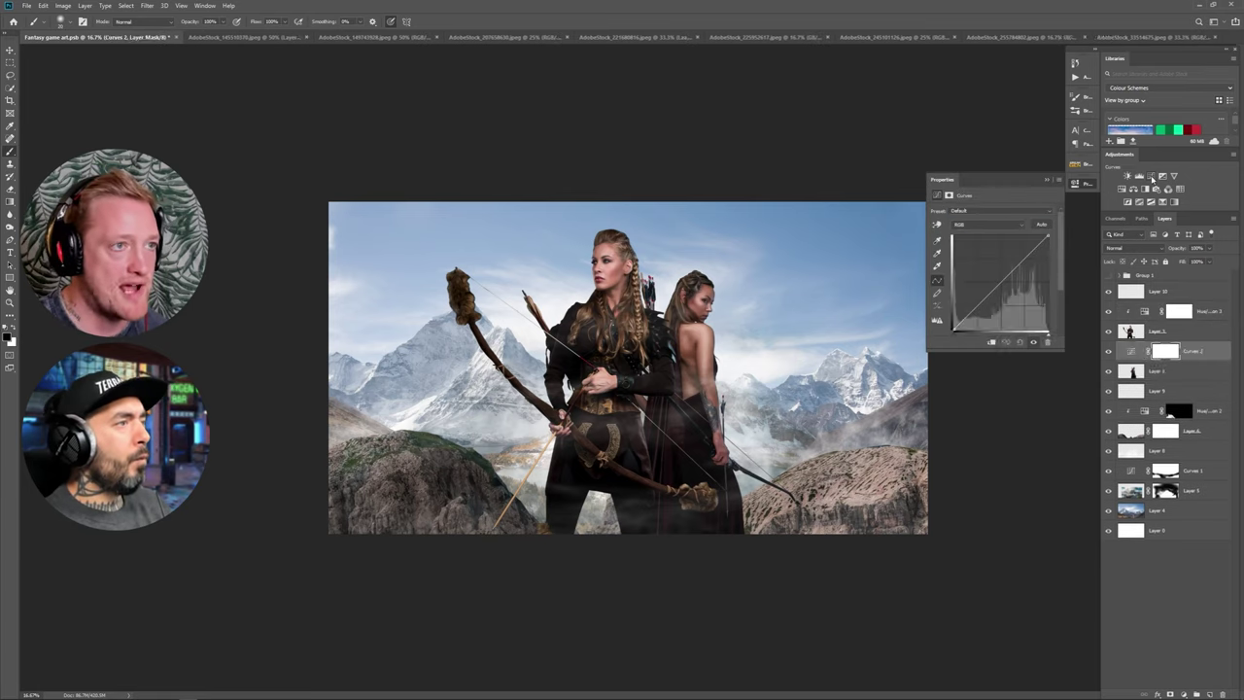
pyautogui.keyDown('alt'); pyautogui.click(1135, 359); pyautogui.keyUp('alt')
pyautogui.click(983, 226)
pyautogui.click(971, 242)
pyautogui.moveTo(991, 268); pyautogui.dragTo(978, 273)
pyautogui.click(1047, 180)
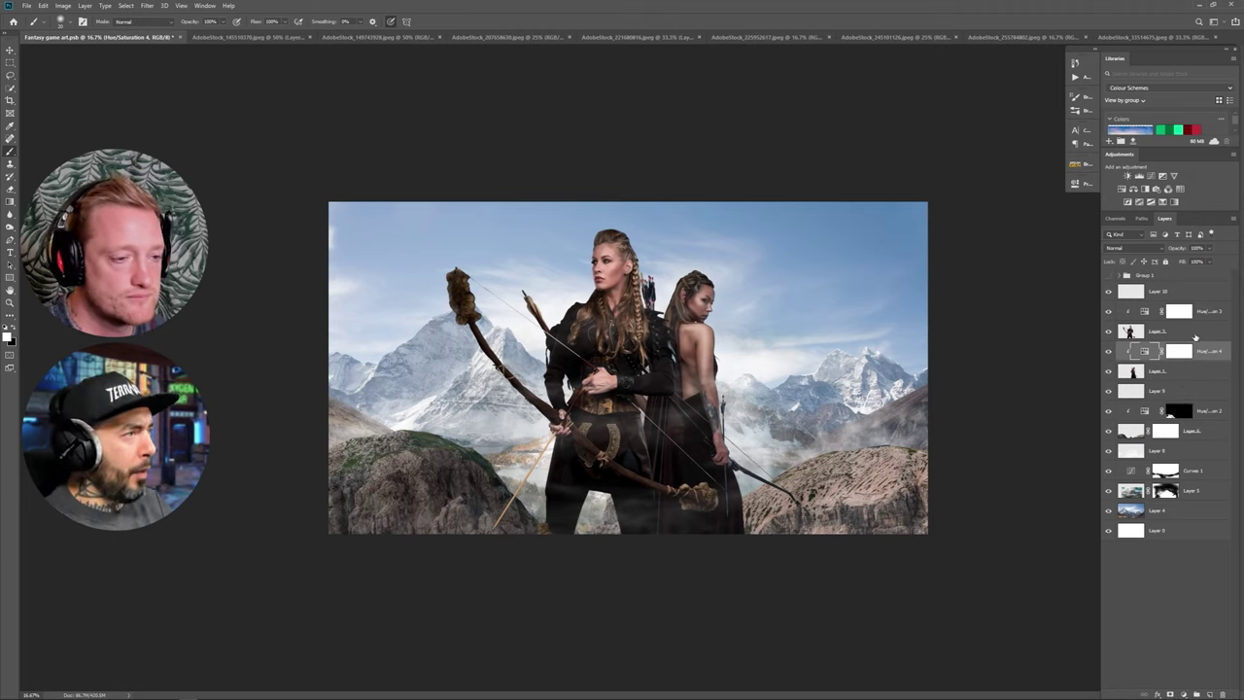
# Add a new layer directly below the archer and name it Hair.
pyautogui.click(1204, 386)
pyautogui.click(1209, 693)
pyautogui.doubleClick(1165, 391)
pyautogui.write('Ha')
pyautogui.write('ir')
pyautogui.press('Return')
# Pick a sampled hair-strand brush from the brush presets for painting on the Hair layer.
pyautogui.click(70, 21)
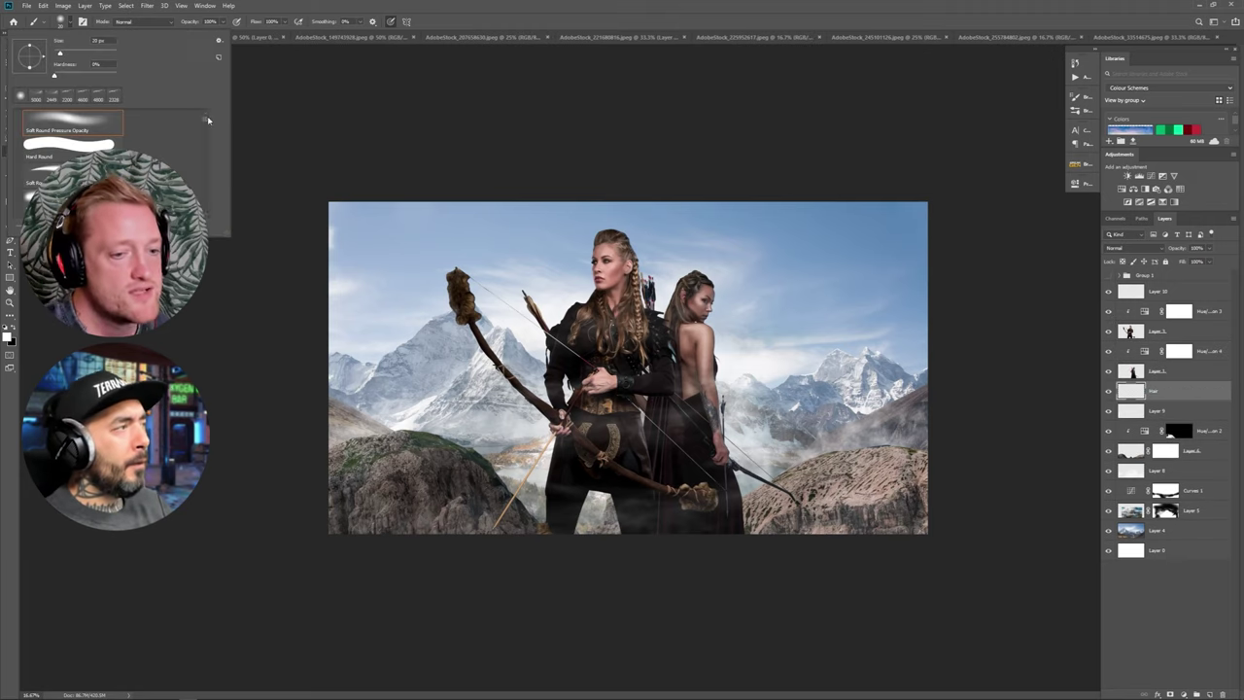
pyautogui.moveTo(208, 120); pyautogui.dragTo(210, 168)
pyautogui.click(87, 175)
pyautogui.click(70, 184)
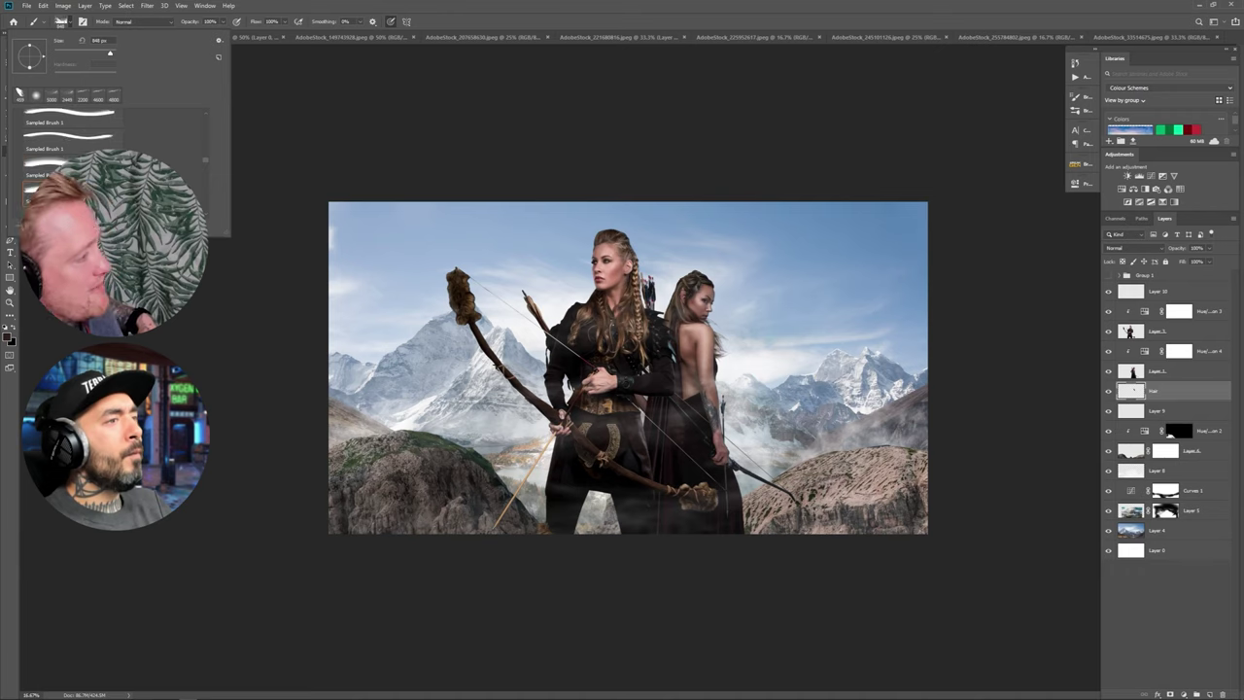
pyautogui.click(70, 141)
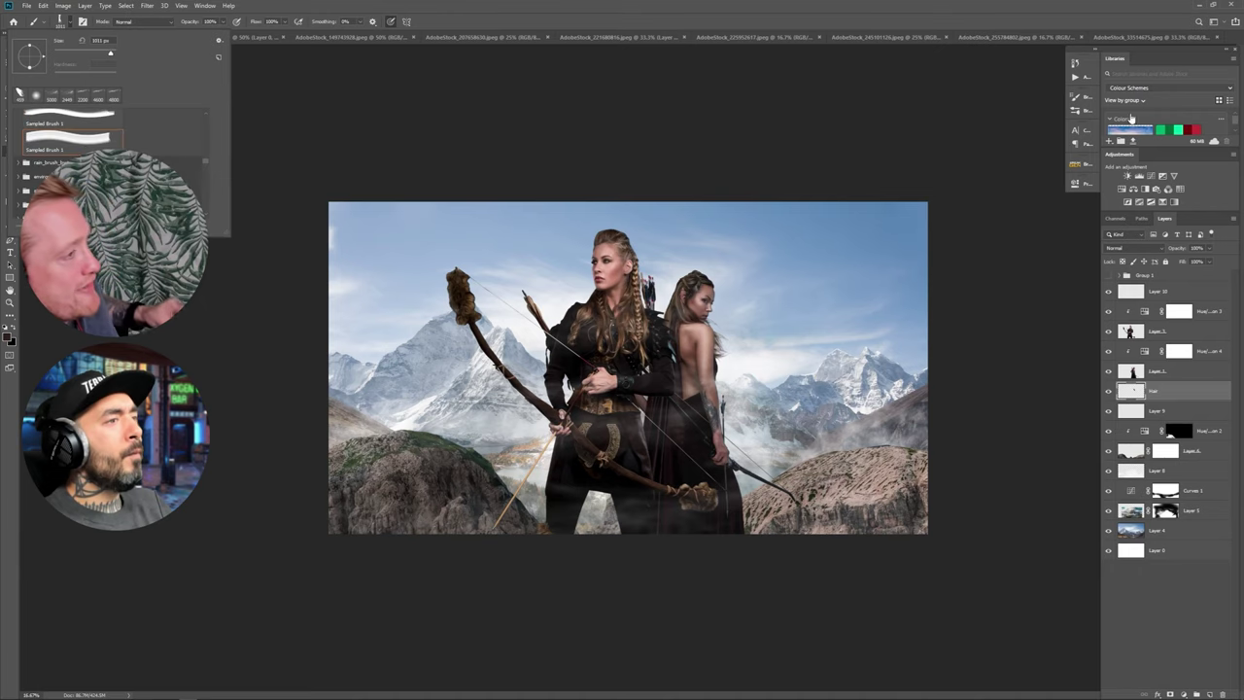
pyautogui.click(1081, 111)
pyautogui.click(889, 92)
pyautogui.click(1080, 96)
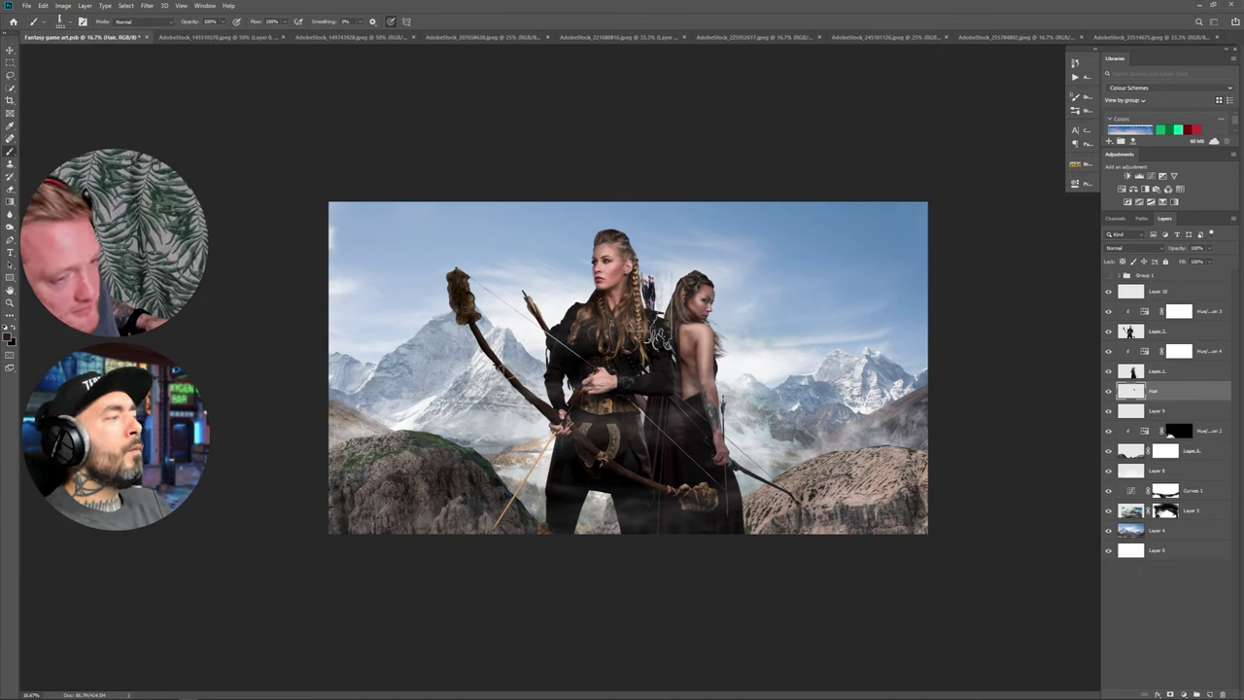
# Set the hair brush tip to 700 px with 73% spacing and an angle of about -20°.
pyautogui.press('[')
pyautogui.press('[')
pyautogui.press('[')
pyautogui.press('[')
pyautogui.press('[')
pyautogui.press('[')
pyautogui.press('[')
pyautogui.press('[')
pyautogui.click(1080, 96)
pyautogui.moveTo(1038, 201); pyautogui.dragTo(1038, 206)
pyautogui.moveTo(954, 257); pyautogui.dragTo(976, 259)
pyautogui.moveTo(1037, 202); pyautogui.dragTo(1035, 208)
pyautogui.press(']')
pyautogui.press(']')
pyautogui.press(']')
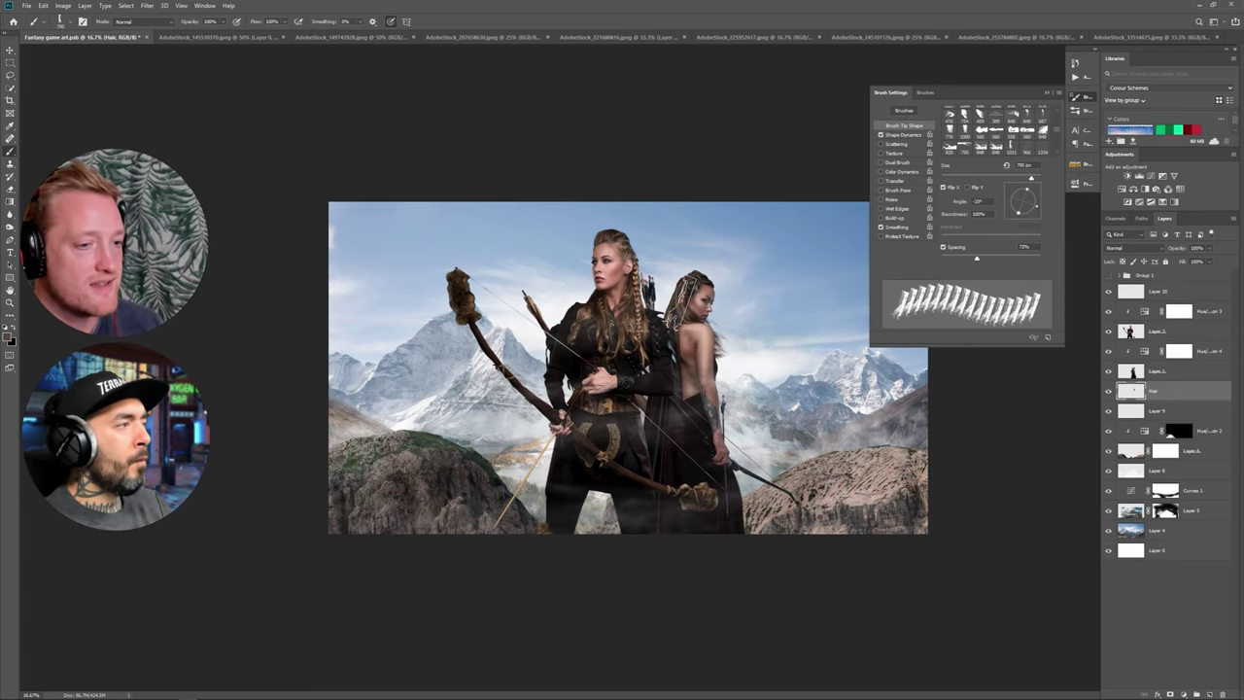
# Rotate the hair brush tip to -43° and add strands behind the archer's hair in colours sampled from the figures.
pyautogui.moveTo(1049, 223); pyautogui.dragTo(1038, 218)
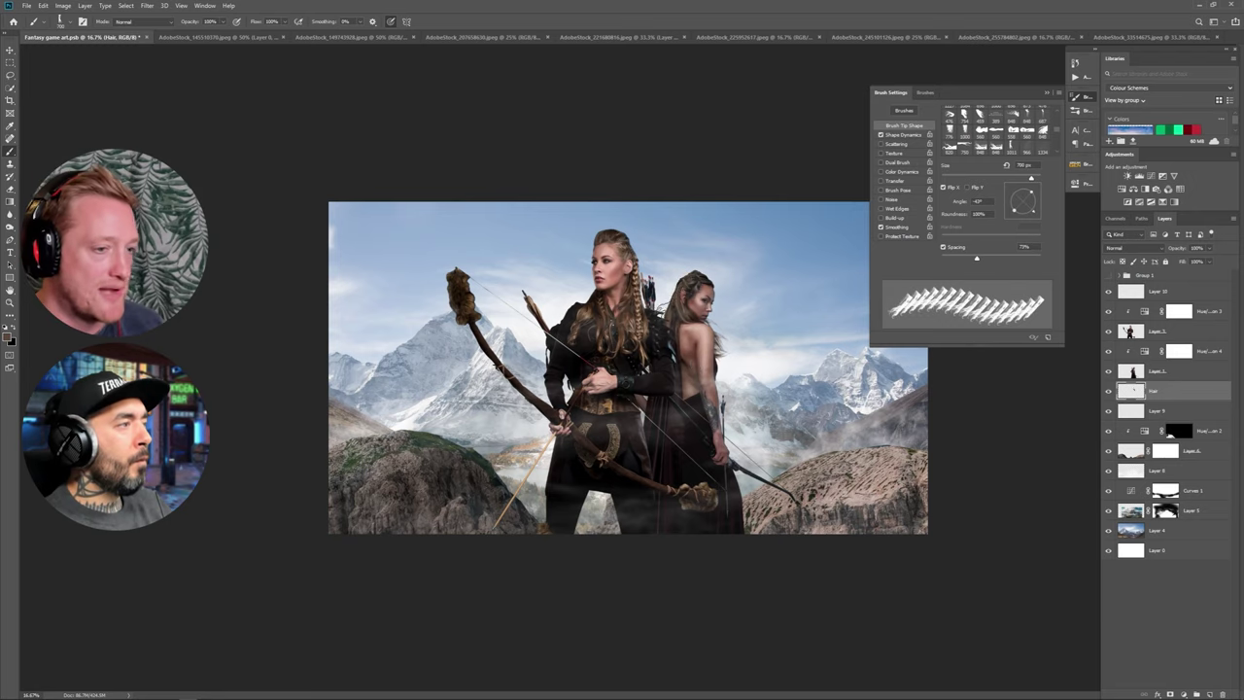
pyautogui.keyDown('alt'); pyautogui.click(668, 457); pyautogui.keyUp('alt')
pyautogui.click(681, 306)
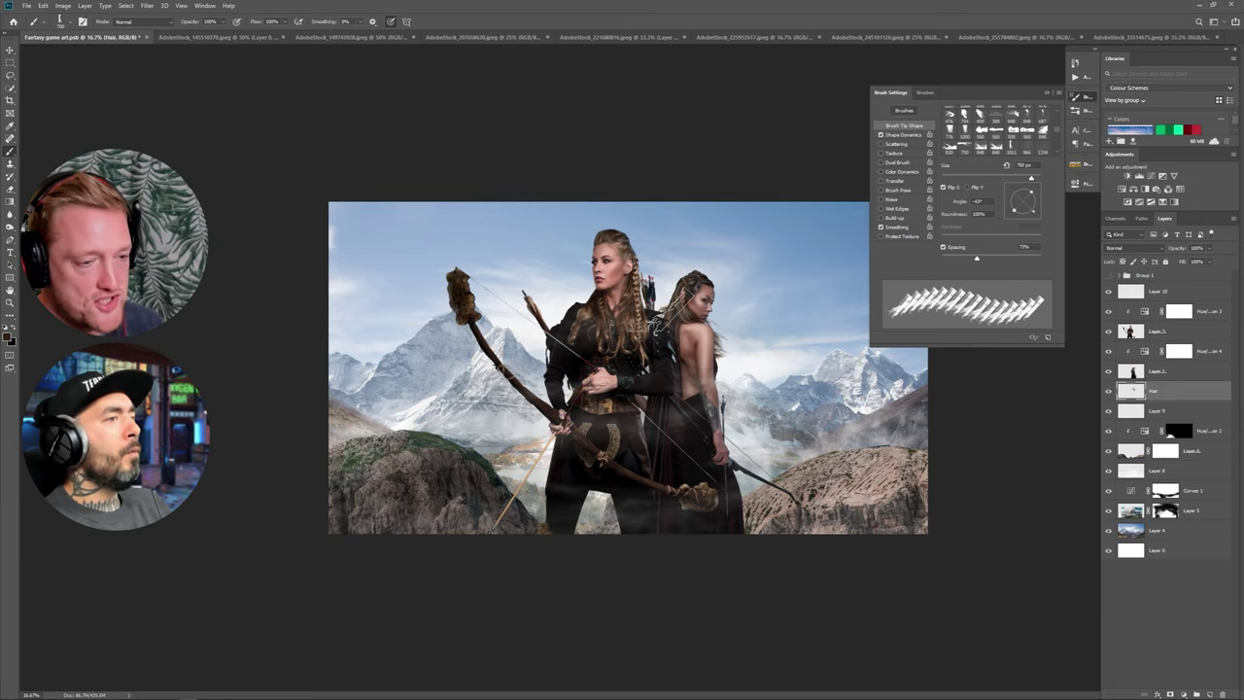
pyautogui.hotkey('ctrl', 'z')
pyautogui.keyDown('alt'); pyautogui.click(694, 474); pyautogui.keyUp('alt')
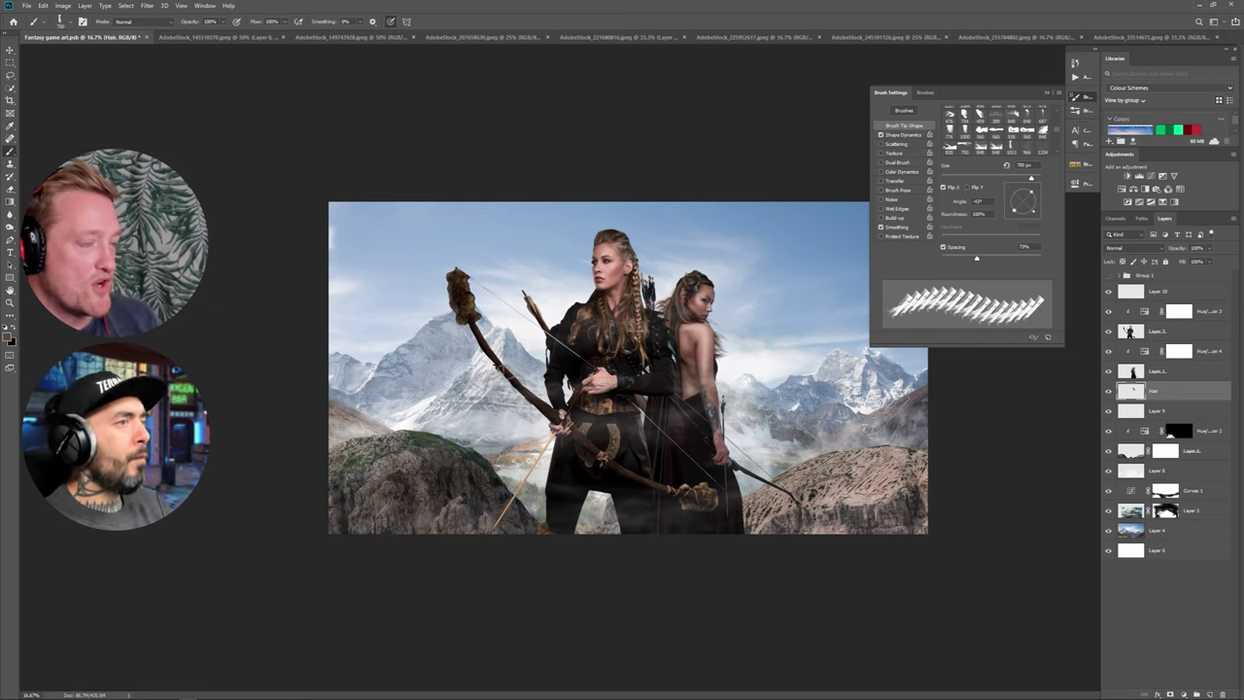
pyautogui.click(1046, 94)
# Switch to another sampled hair brush and set its tip to 250 px, 20° angle and 124% spacing.
pyautogui.click(66, 21)
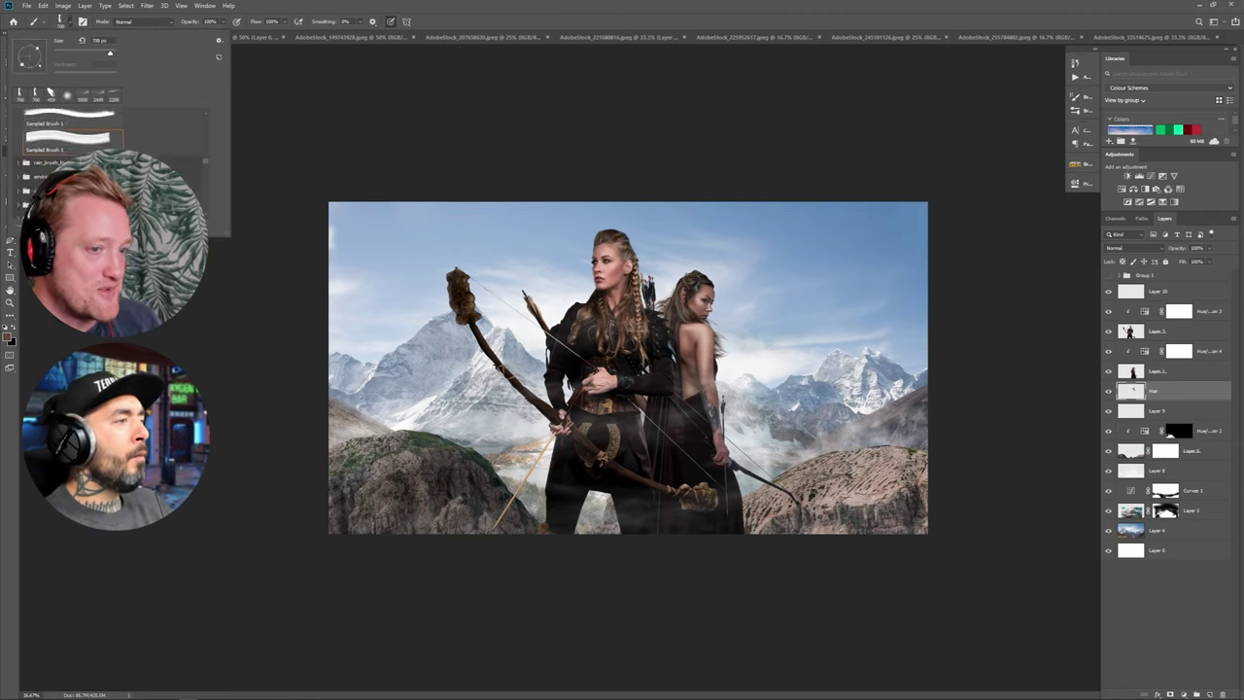
pyautogui.click(72, 142)
pyautogui.click(72, 143)
pyautogui.click(1074, 97)
pyautogui.moveTo(953, 258)
pyautogui.mouseDown()
pyautogui.moveTo(969, 235)
pyautogui.moveTo(997, 256)
pyautogui.mouseUp()
pyautogui.press('[')
pyautogui.press('[')
pyautogui.press('[')
pyautogui.press('[')
pyautogui.press('[')
pyautogui.press('[')
pyautogui.press('[')
pyautogui.click(1037, 200)
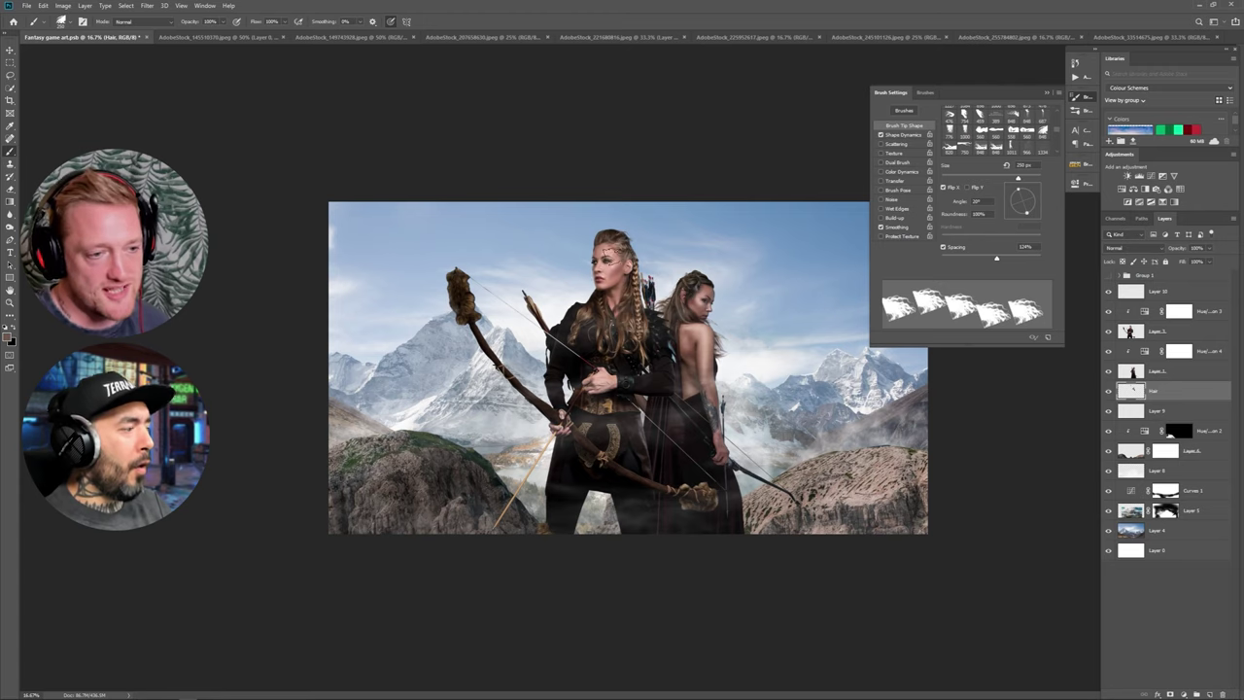
# Try a sampled hair brush at 300 px over the warrior's hair on the Hair layer and undo the stroke.
pyautogui.keyDown('alt'); pyautogui.click(610, 231); pyautogui.keyUp('alt')
pyautogui.click(69, 22)
pyautogui.click(97, 208)
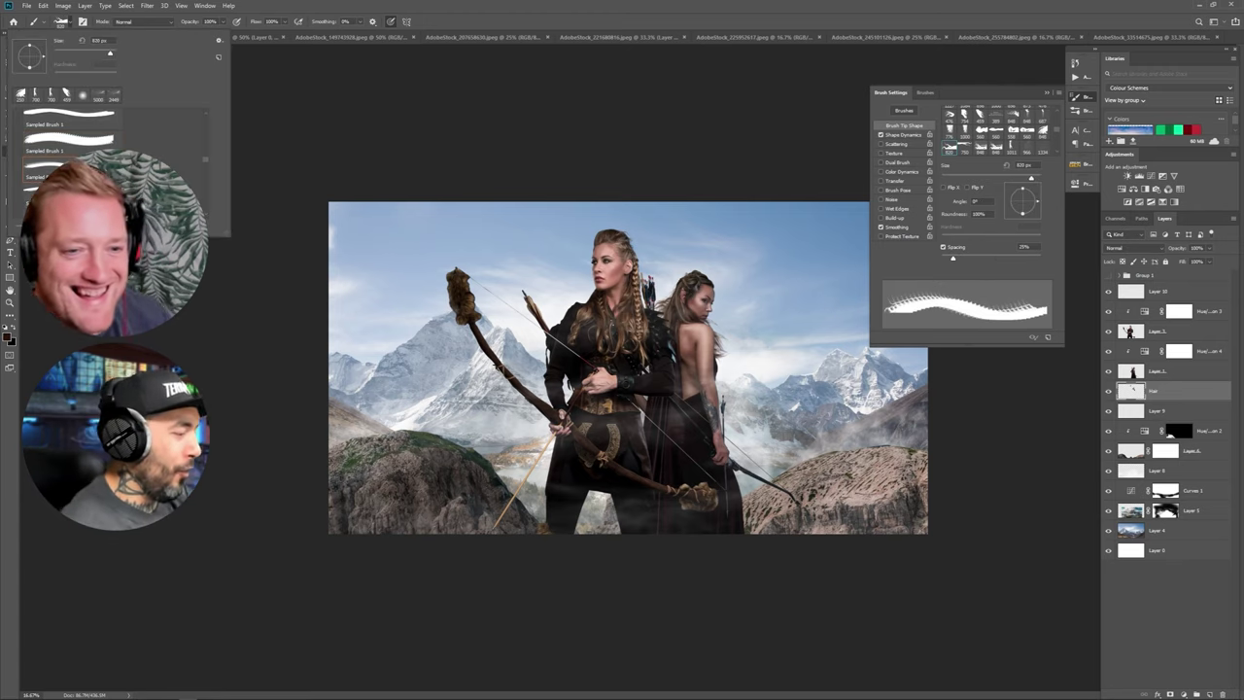
pyautogui.click(97, 175)
pyautogui.click(599, 299)
pyautogui.press('[')
pyautogui.press('[')
pyautogui.press('[')
pyautogui.press('[')
pyautogui.press('[')
pyautogui.press('[')
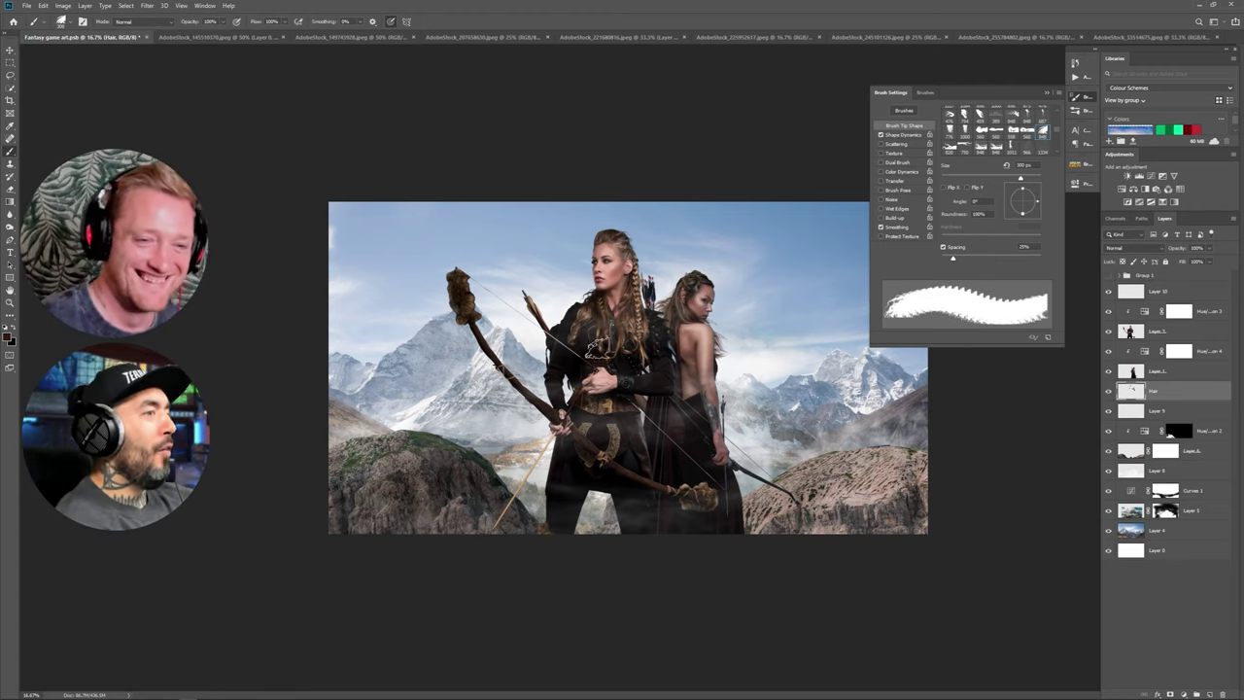
pyautogui.click(588, 298)
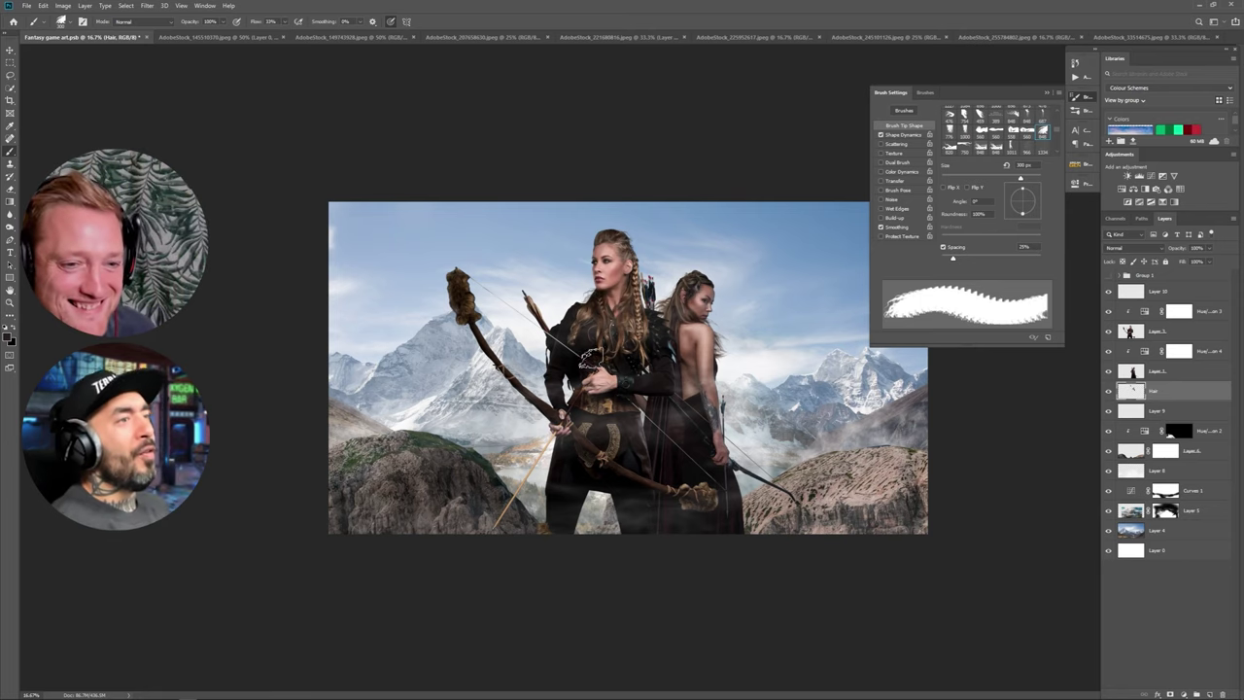
pyautogui.hotkey('ctrl', 'z')
# Try another sampled hair brush at 560 px with wider spacing and a rotated tip, sampling a colour from the figures.
pyautogui.click(69, 23)
pyautogui.click(97, 142)
pyautogui.click(575, 289)
pyautogui.hotkey('ctrl', 'z')
pyautogui.click(69, 23)
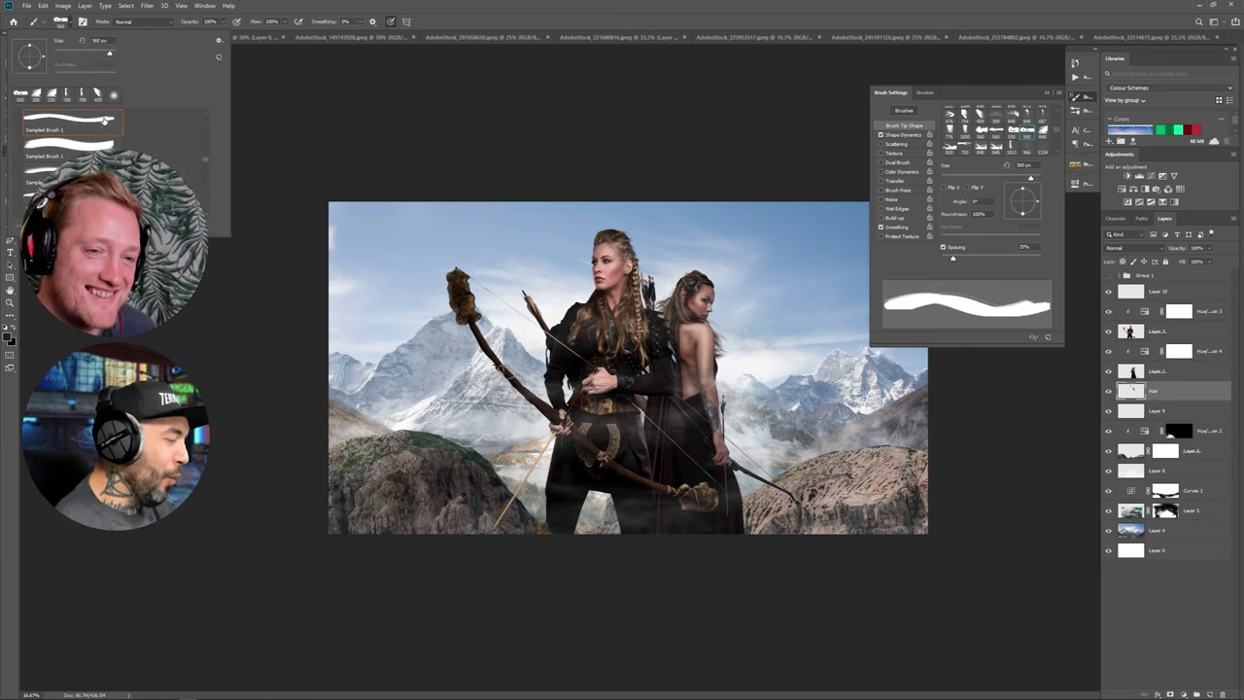
pyautogui.moveTo(953, 259); pyautogui.dragTo(1006, 258)
pyautogui.moveTo(1037, 201); pyautogui.dragTo(1031, 190)
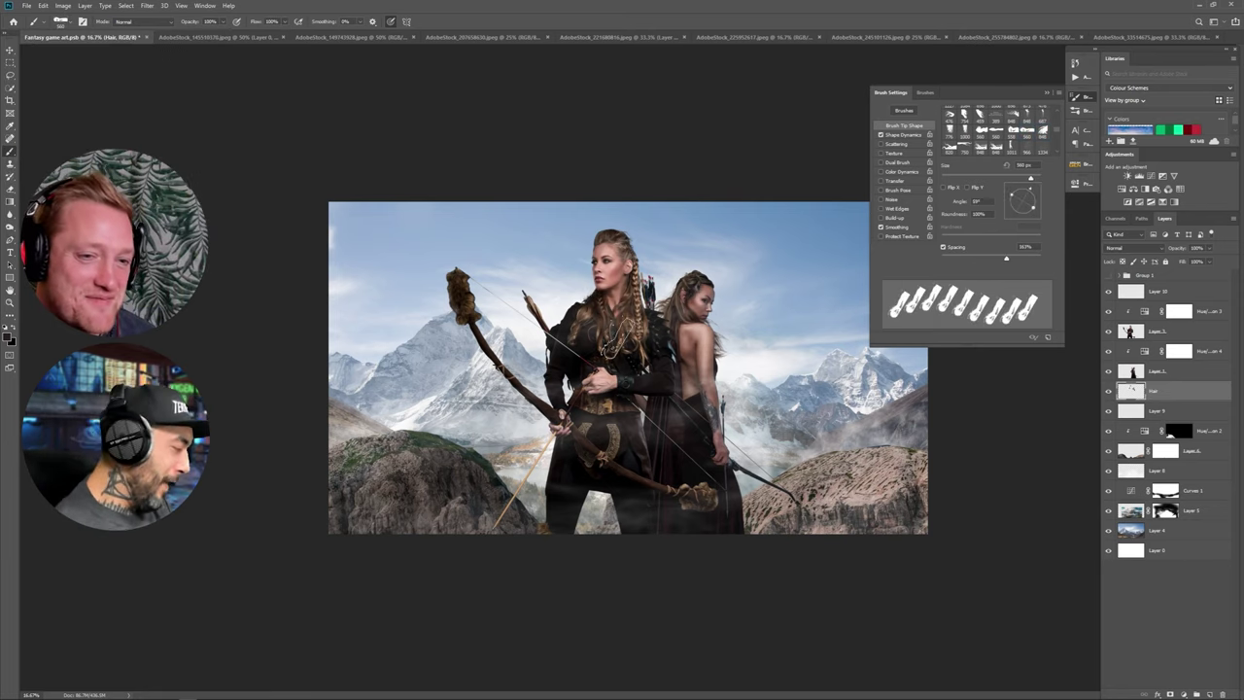
pyautogui.keyDown('alt'); pyautogui.click(643, 394); pyautogui.keyUp('alt')
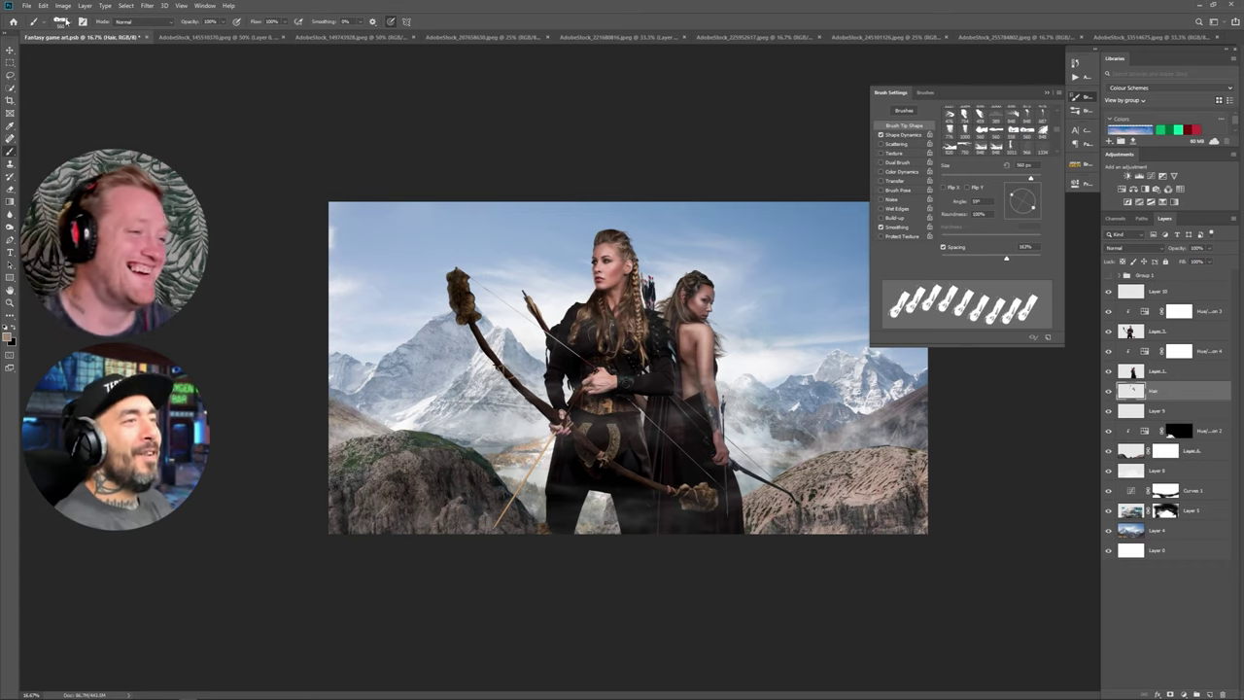
# Test more sampled hair brushes on the Hair layer and settle on a 754 px tip flipped in X.
pyautogui.click(66, 21)
pyautogui.click(68, 139)
pyautogui.click(611, 363)
pyautogui.click(68, 21)
pyautogui.click(68, 115)
pyautogui.click(585, 293)
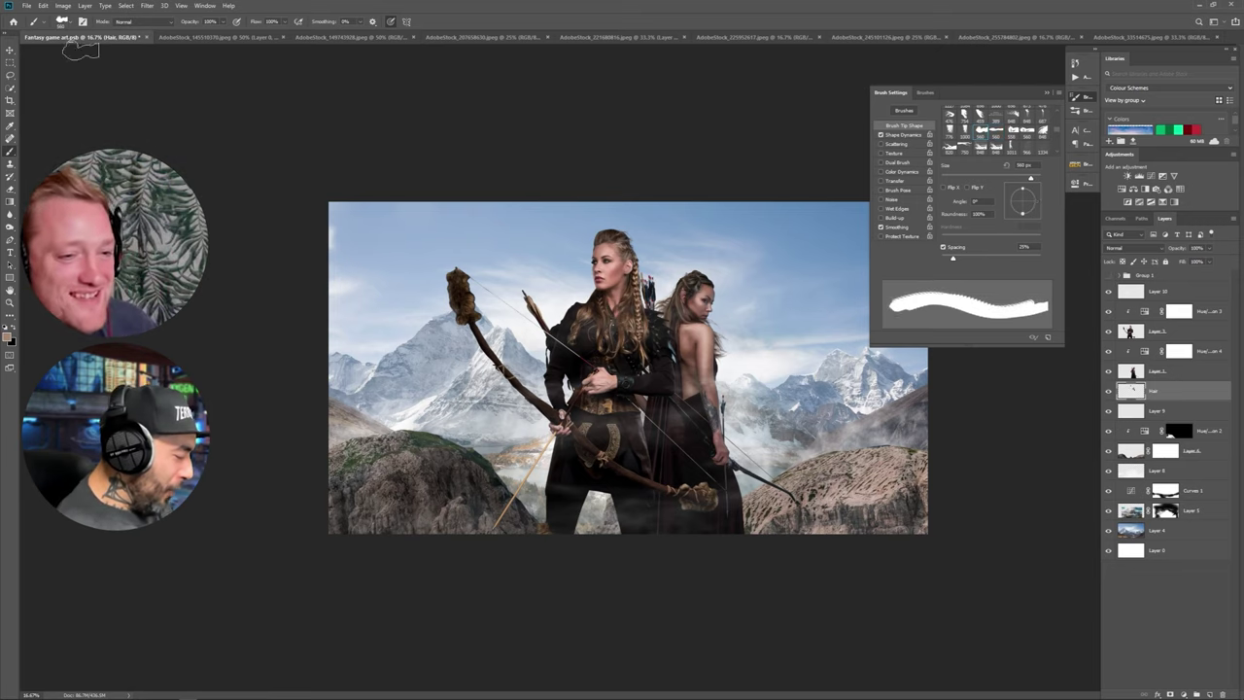
pyautogui.click(66, 21)
pyautogui.click(68, 116)
pyautogui.click(771, 271)
pyautogui.hotkey('ctrl', 'z')
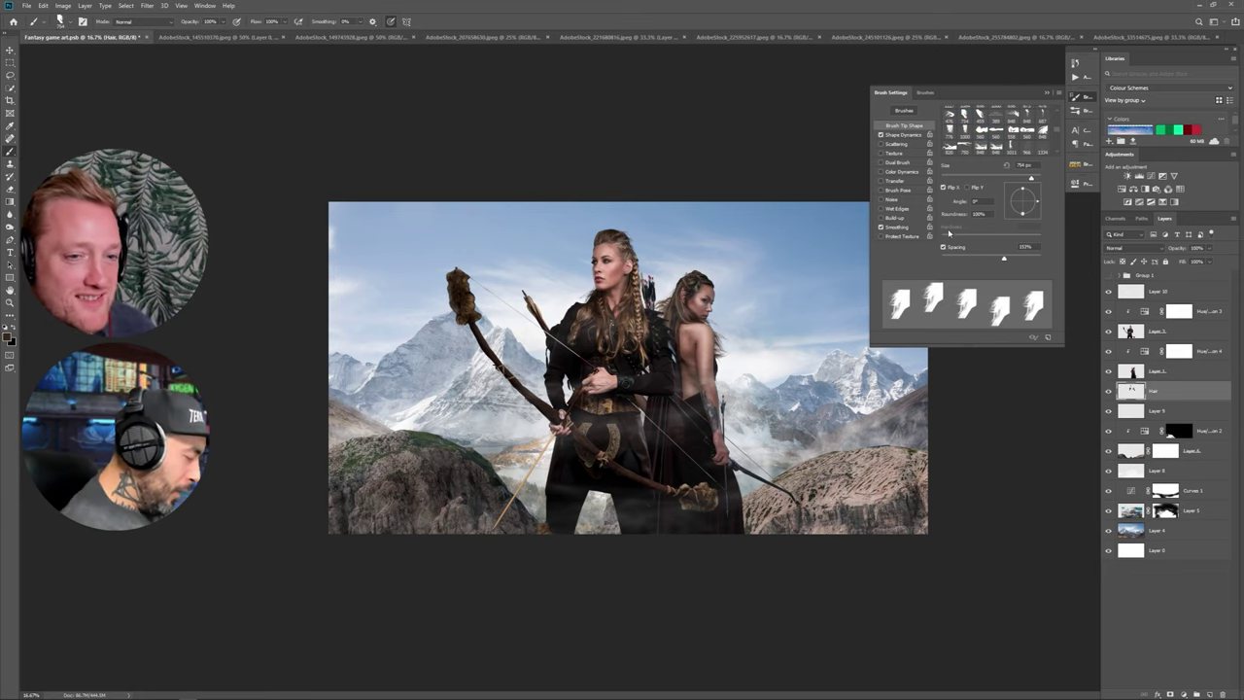
# Put away the brush settings and add a Curves adjustment clipped to the foreground rocks, above their Hue/Saturation adjustment.
pyautogui.click(1046, 94)
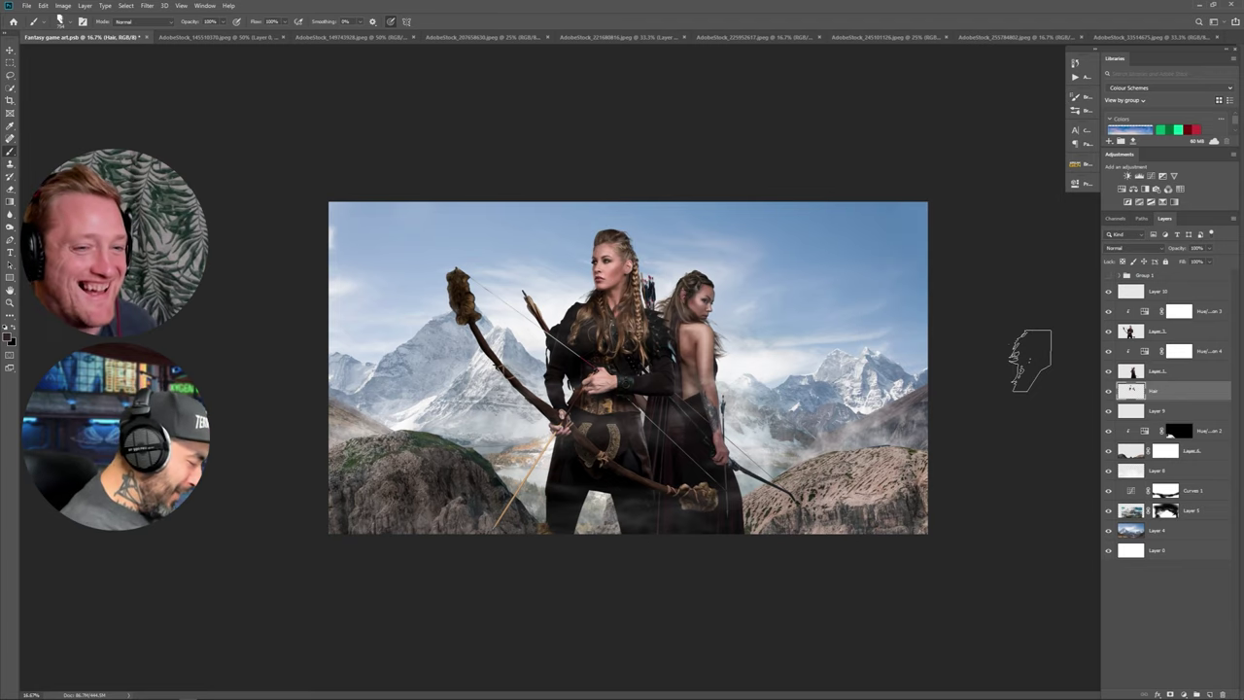
pyautogui.click(1191, 452)
pyautogui.click(1205, 431)
pyautogui.click(1151, 176)
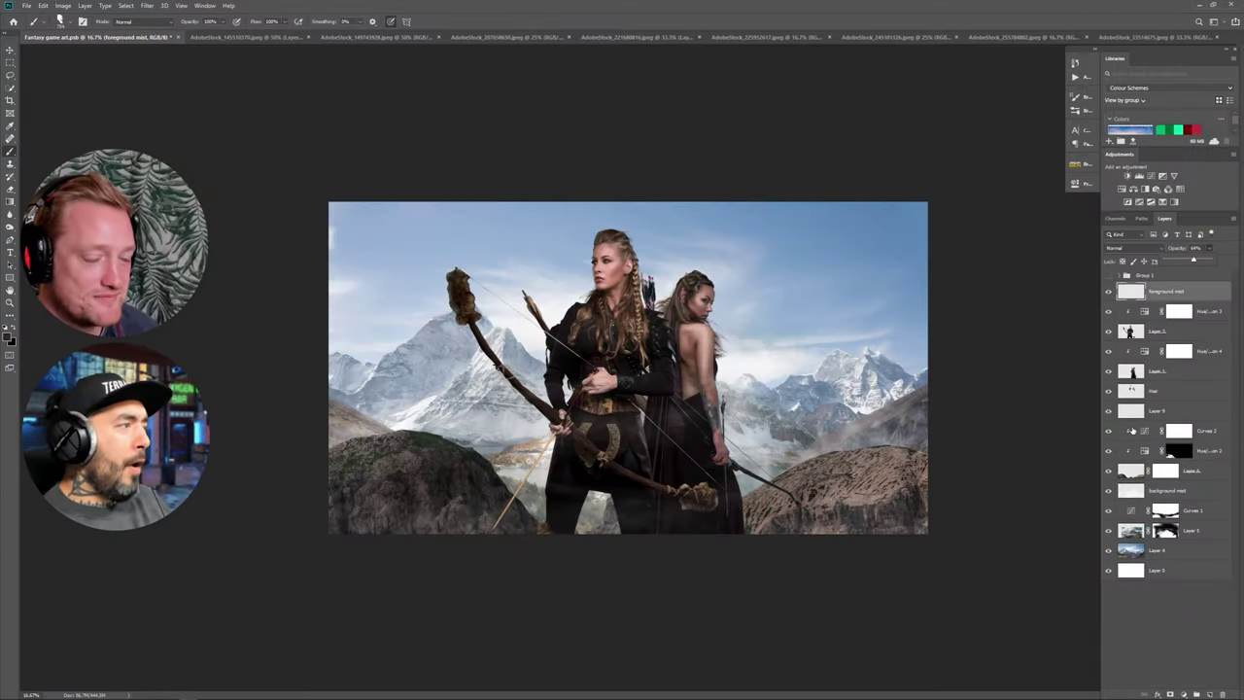
# Add a new layer between the archer and the warrior and pick a fog brush for painting mist on it.
pyautogui.click(64, 21)
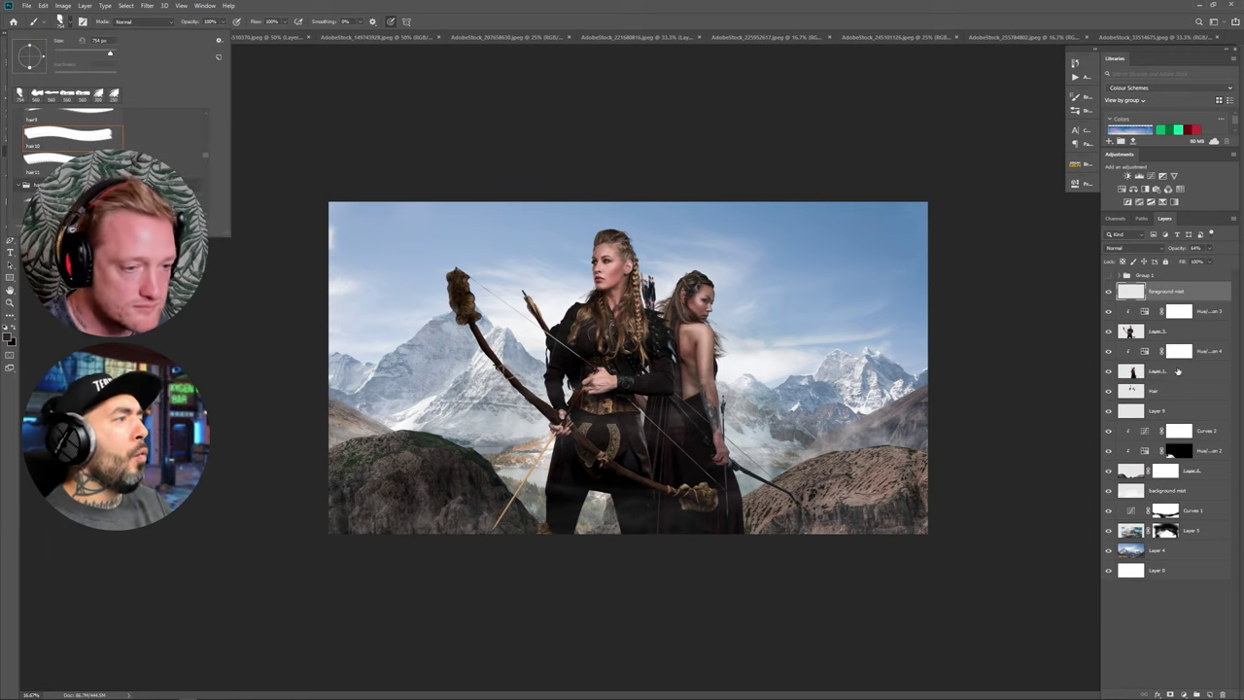
pyautogui.click(1207, 352)
pyautogui.click(1209, 694)
pyautogui.click(64, 21)
pyautogui.scroll(-5, 88, 136)
pyautogui.scroll(-5, 73, 124)
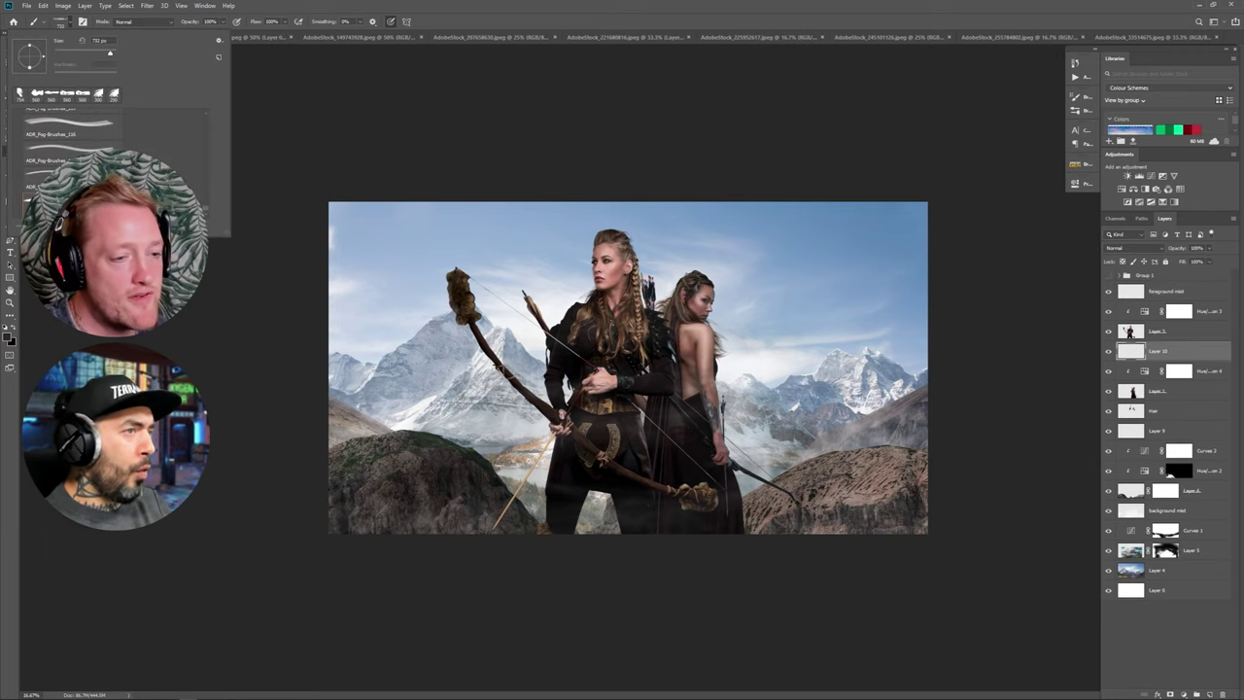
pyautogui.doubleClick(73, 121)
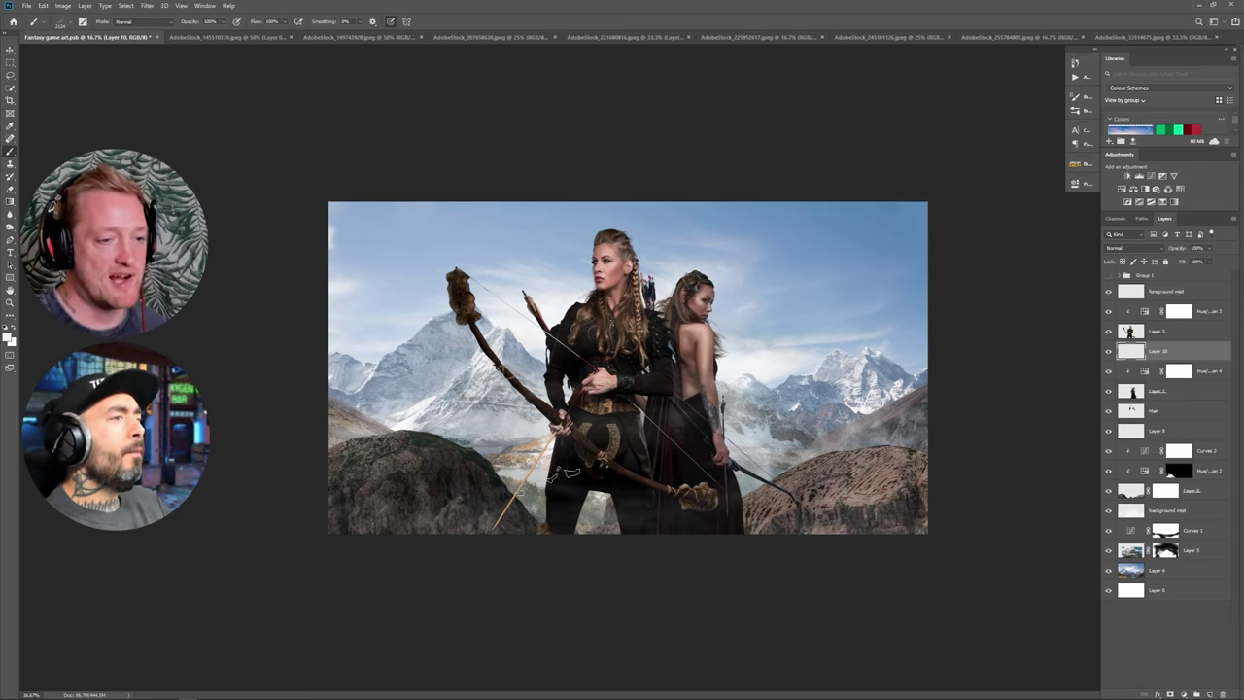
# Try several fog brushes in white over the figures' lower bodies and undo each dab.
pyautogui.click(621, 403)
pyautogui.click(636, 466)
pyautogui.hotkey('ctrl', 'z')
pyautogui.hotkey('ctrl', 'z')
pyautogui.click(64, 21)
pyautogui.click(78, 150)
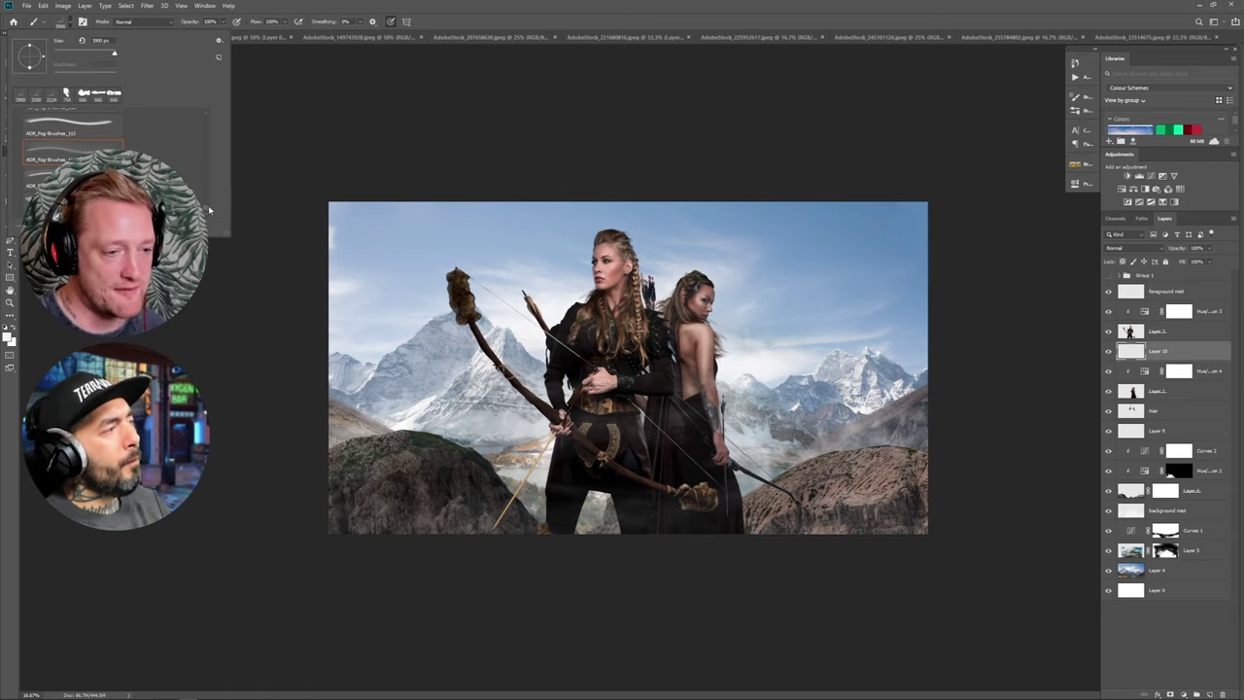
pyautogui.click(207, 209)
pyautogui.doubleClick(73, 150)
pyautogui.click(646, 461)
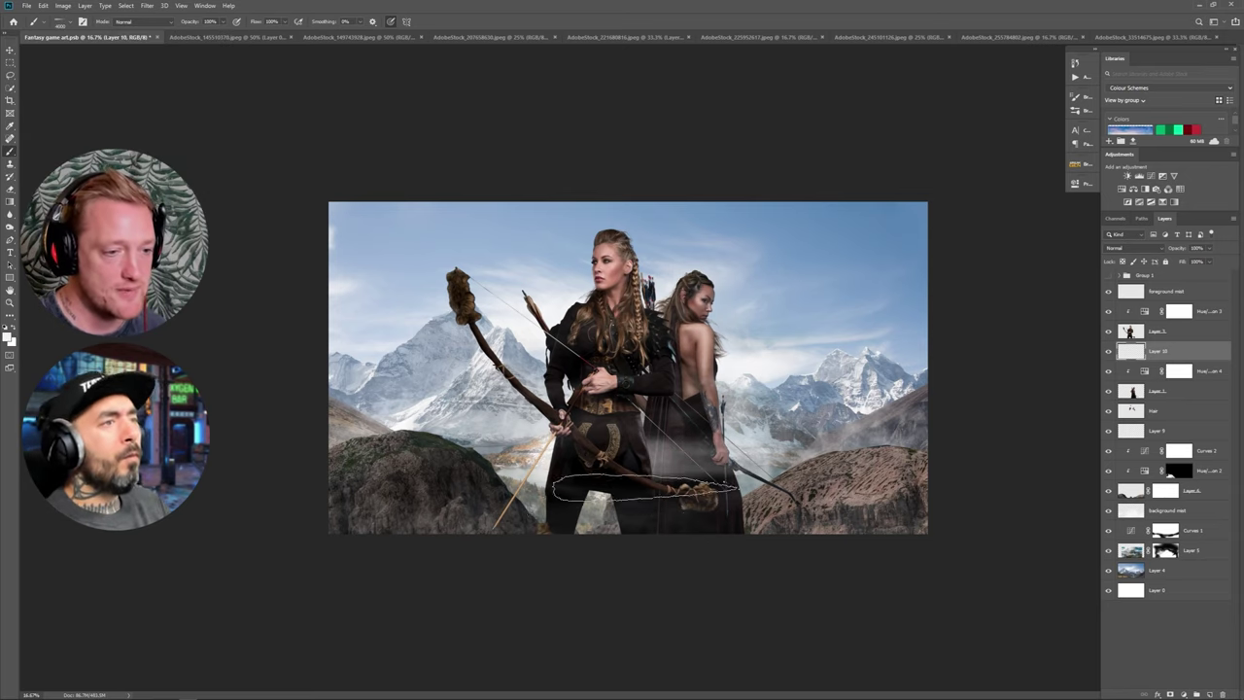
pyautogui.hotkey('ctrl', 'z')
# Test two further fog brushes on the archer's dress and undo the dab.
pyautogui.click(64, 22)
pyautogui.scroll(-3, 73, 125)
pyautogui.doubleClick(73, 124)
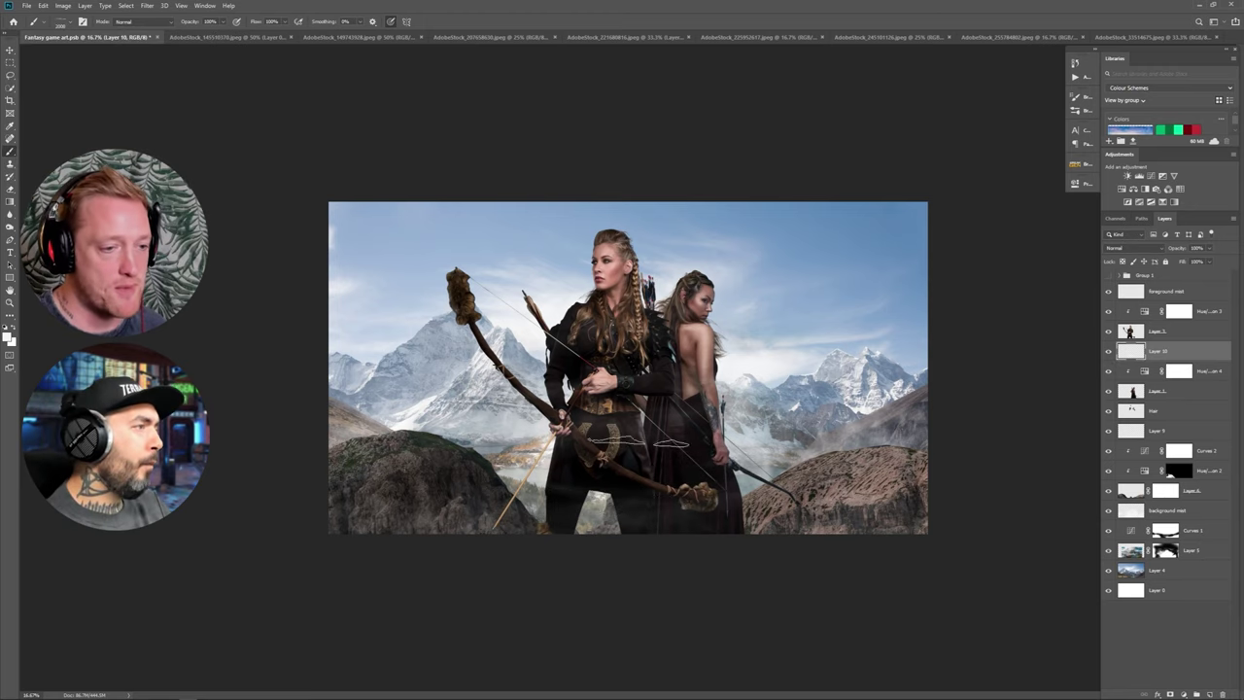
pyautogui.click(60, 21)
pyautogui.doubleClick(74, 151)
pyautogui.click(672, 457)
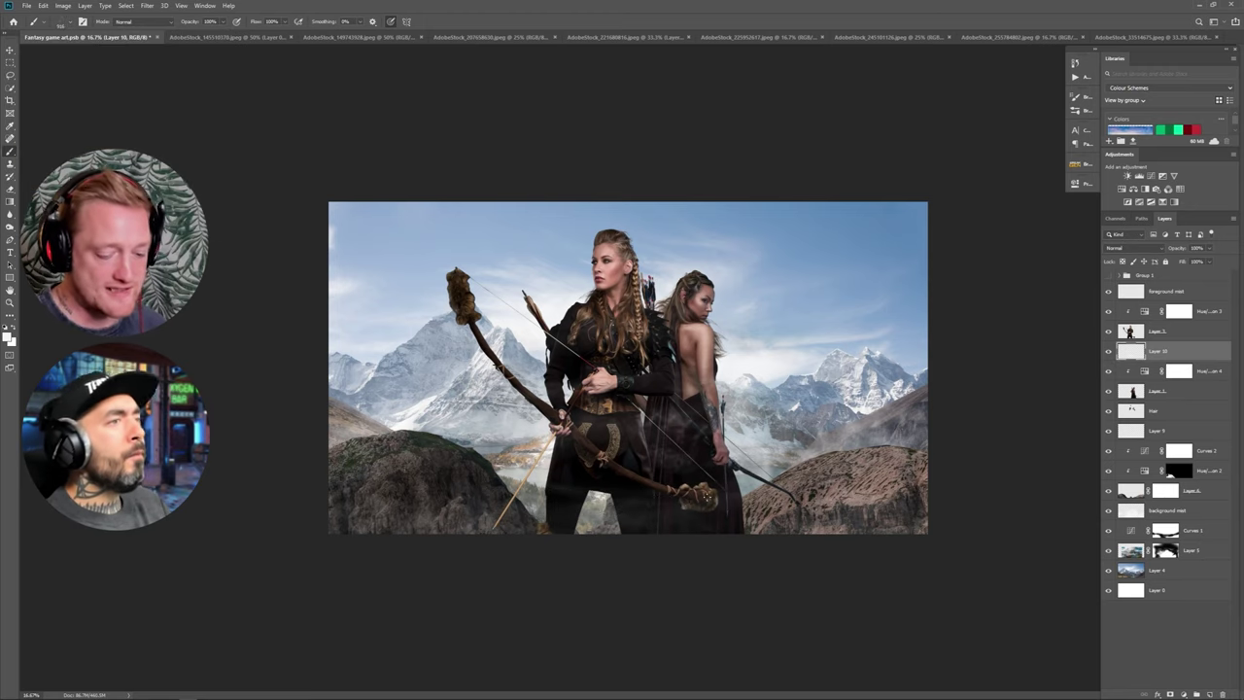
pyautogui.hotkey('ctrl', 'z')
# Paint white mist across the archer's dress with another, enlarged fog brush and set that layer's opacity to 29%.
pyautogui.click(64, 21)
pyautogui.doubleClick(73, 151)
pyautogui.click(462, 452)
pyautogui.hotkey('ctrl', 'z')
pyautogui.press(']')
pyautogui.moveTo(628, 506)
pyautogui.mouseDown()
pyautogui.moveTo(664, 482)
pyautogui.moveTo(680, 443)
pyautogui.moveTo(641, 476)
pyautogui.moveTo(918, 455)
pyautogui.mouseUp()
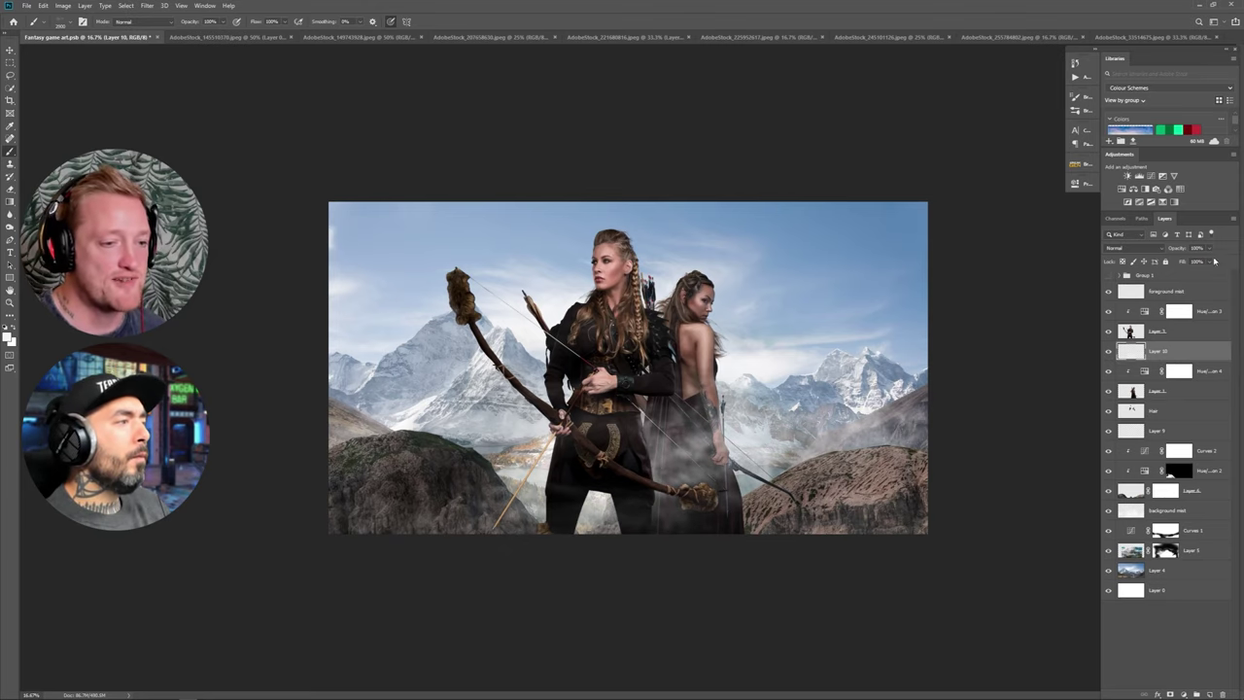
pyautogui.moveTo(1214, 260); pyautogui.dragTo(1180, 262)
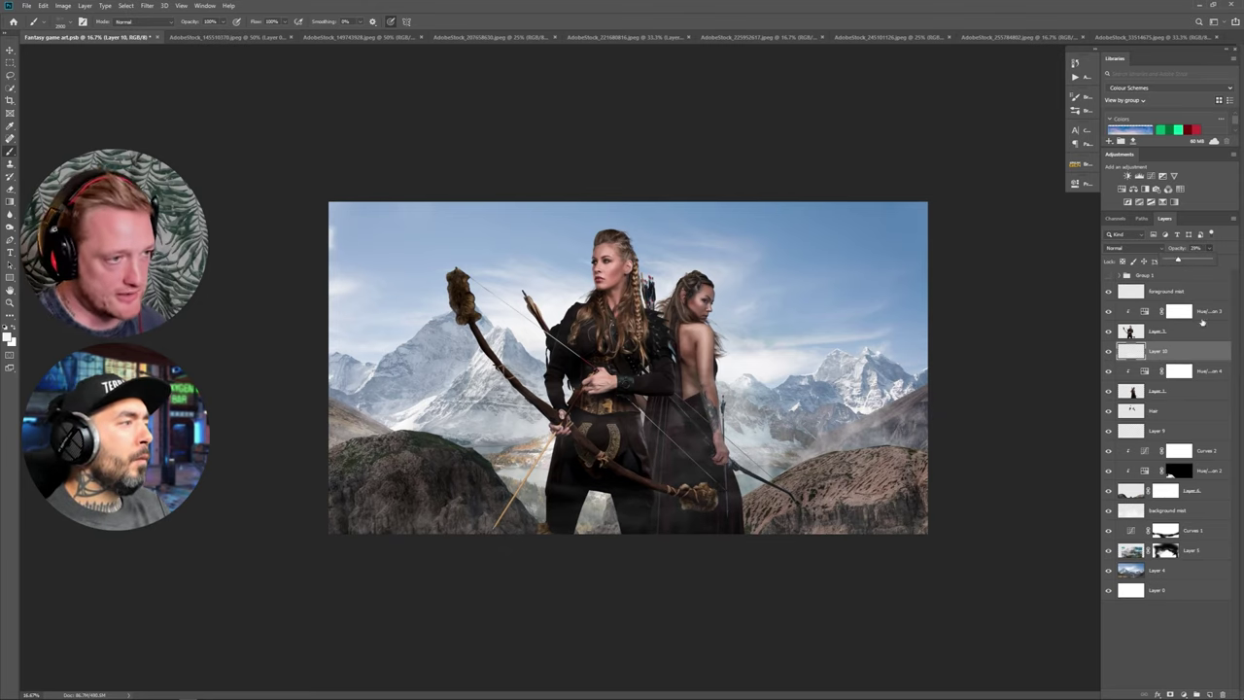
# Nudge the archer and adjust her together with the Hair layer using Free Transform.
pyautogui.click(1187, 391)
pyautogui.press('v')
pyautogui.moveTo(696, 438)
pyautogui.mouseDown()
pyautogui.moveTo(703, 421)
pyautogui.moveTo(700, 437)
pyautogui.mouseUp()
pyautogui.hotkey('ctrl', 't')
pyautogui.moveTo(794, 271); pyautogui.dragTo(795, 229)
pyautogui.press('Return')
pyautogui.hotkey('ctrl', 't')
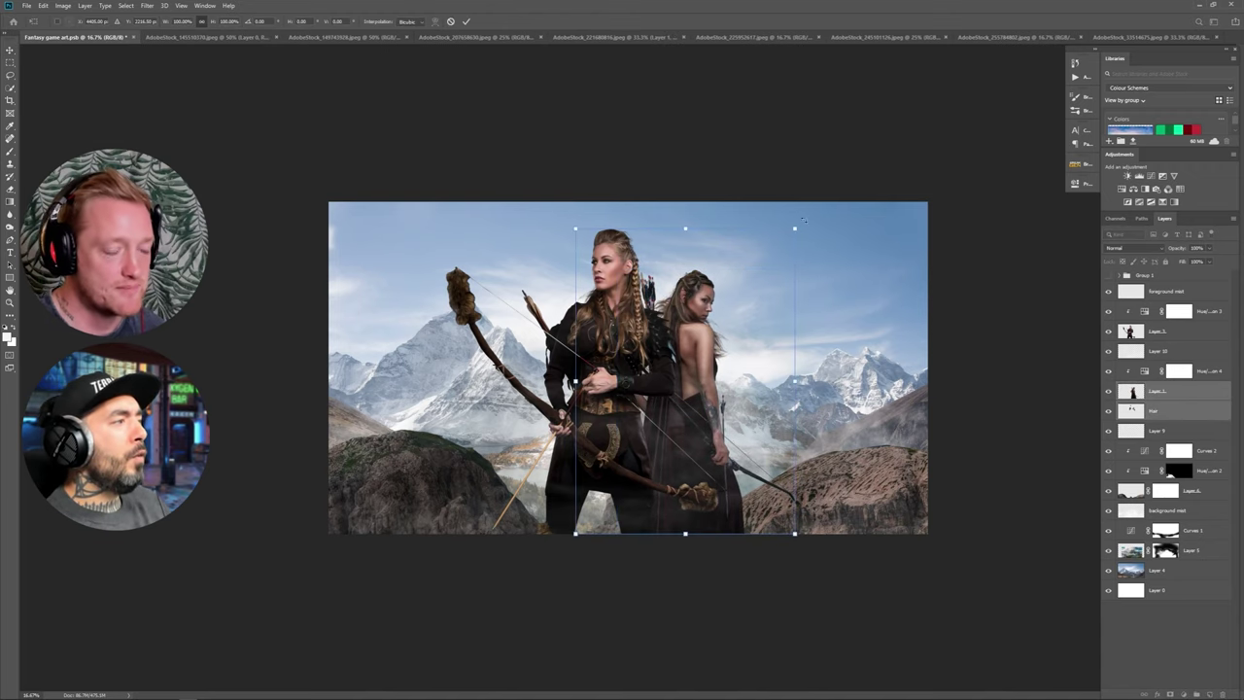
pyautogui.press('Return')
# Select both figures with their adjustments, mist and hair layers and move them slightly left in the scene.
pyautogui.click(1186, 315)
pyautogui.keyDown('shift'); pyautogui.click(1201, 414); pyautogui.keyUp('shift')
pyautogui.moveTo(639, 432)
pyautogui.mouseDown()
pyautogui.moveTo(624, 431)
pyautogui.moveTo(640, 411)
pyautogui.mouseUp()
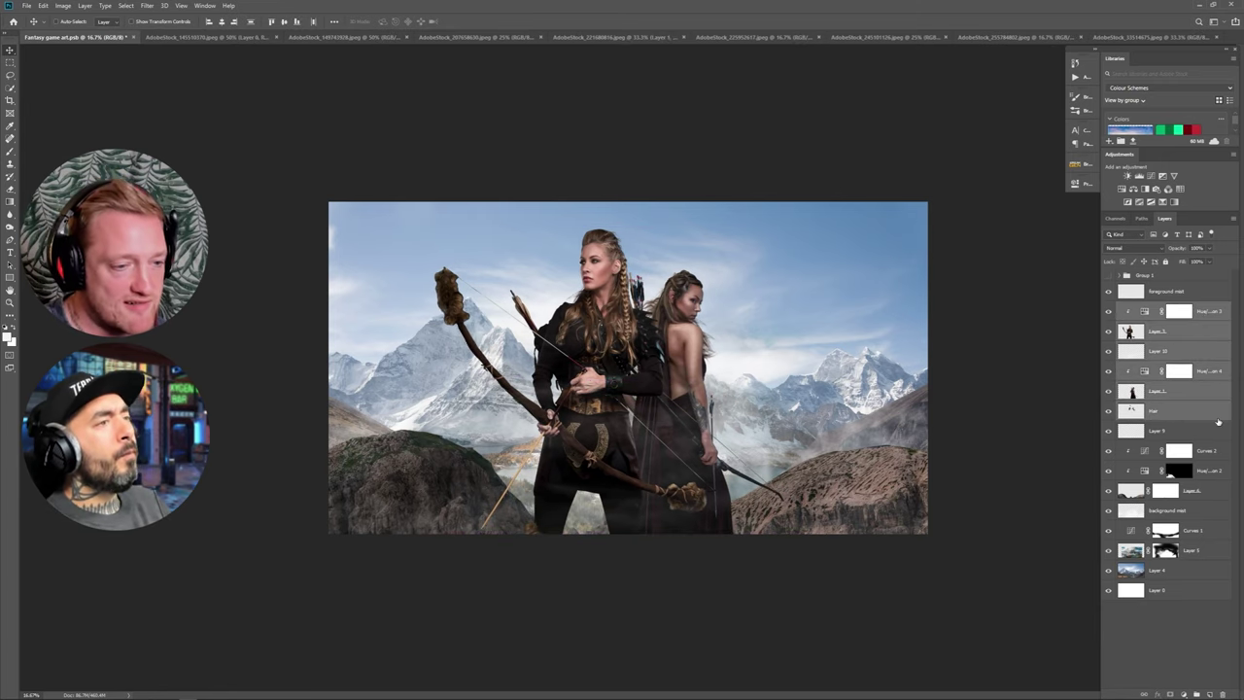
# Examine the composite's colour and saturation through the check layers in Group 1, including the red overlays.
pyautogui.click(1109, 276)
pyautogui.click(1120, 277)
pyautogui.click(1108, 333)
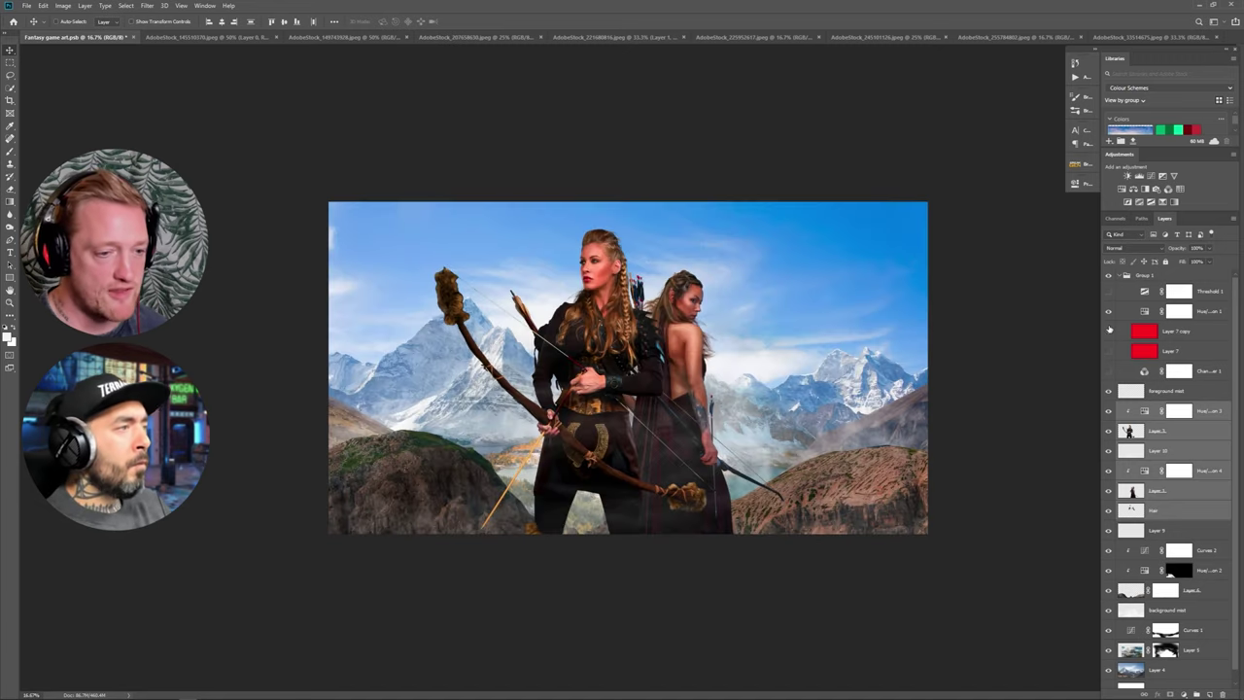
pyautogui.click(1108, 332)
pyautogui.click(1110, 312)
pyautogui.click(1110, 352)
pyautogui.click(1109, 332)
pyautogui.click(1108, 332)
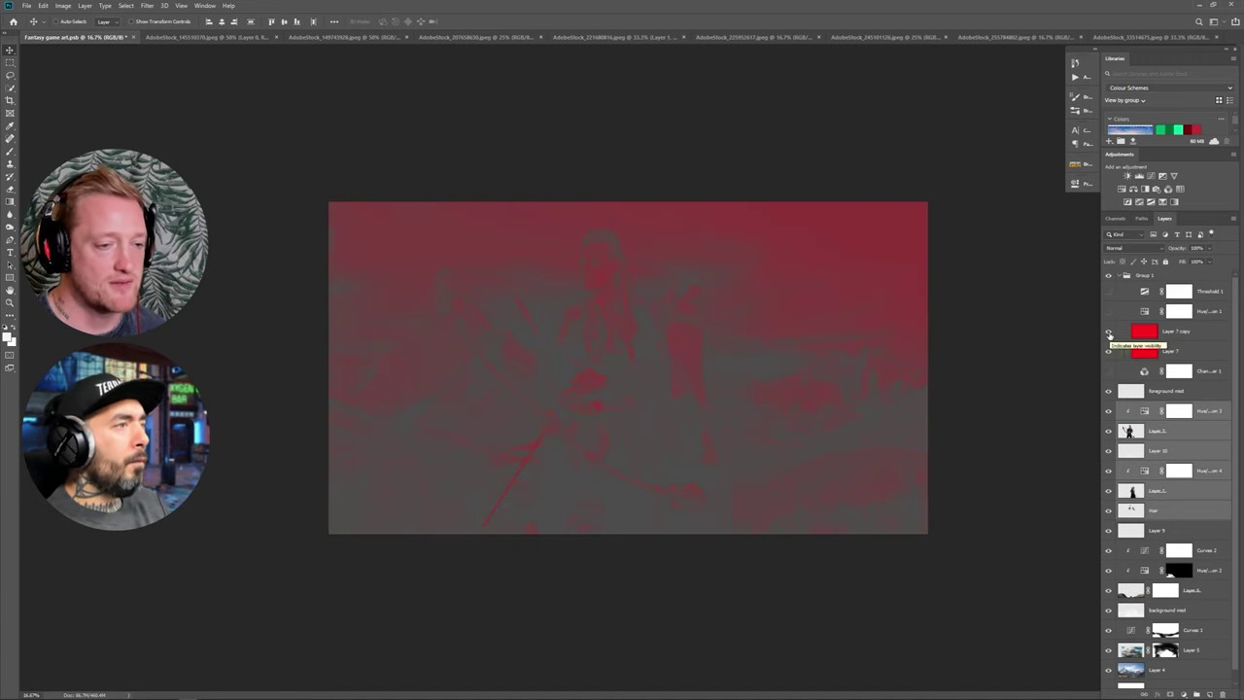
pyautogui.moveTo(1108, 332); pyautogui.dragTo(1108, 352)
# Add a Hue/Saturation adjustment above the background mountain layer and set its saturation to -47.
pyautogui.scroll(-1, 1201, 647)
pyautogui.click(1122, 188)
pyautogui.moveTo(991, 269); pyautogui.dragTo(964, 270)
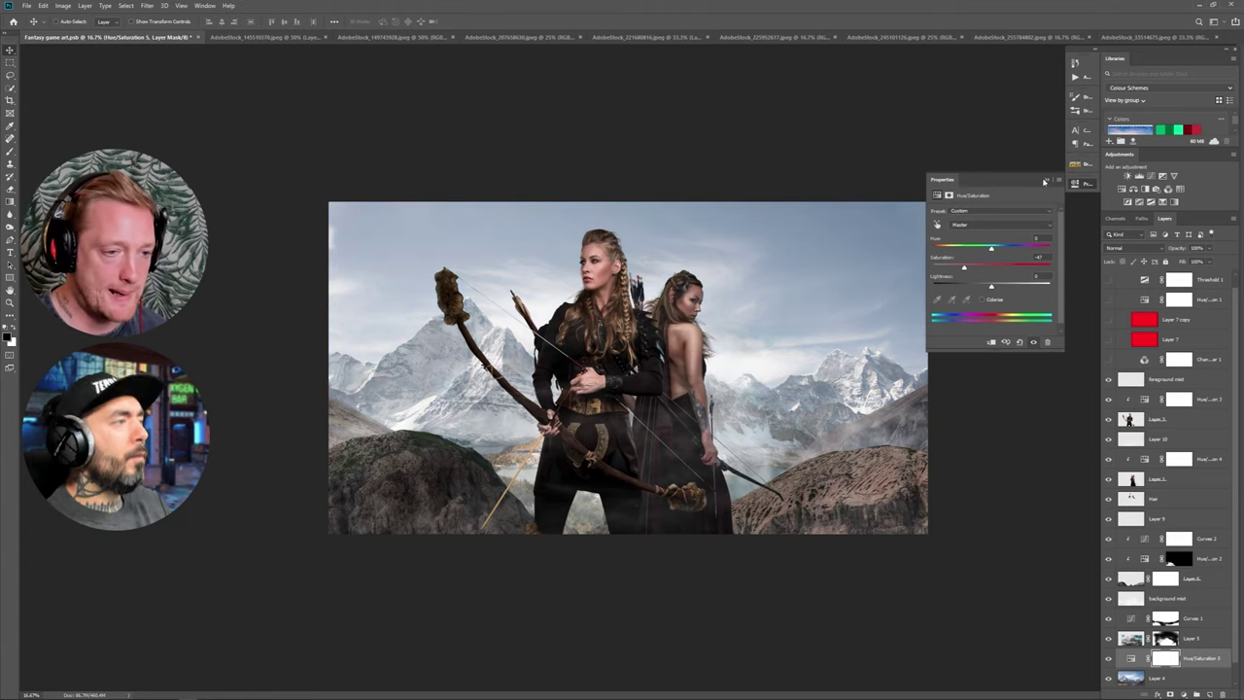
pyautogui.click(1046, 180)
# Lower the foreground rocks' clipped Curves adjustment to darken them while viewing the image in black and white.
pyautogui.scroll(1, 1108, 277)
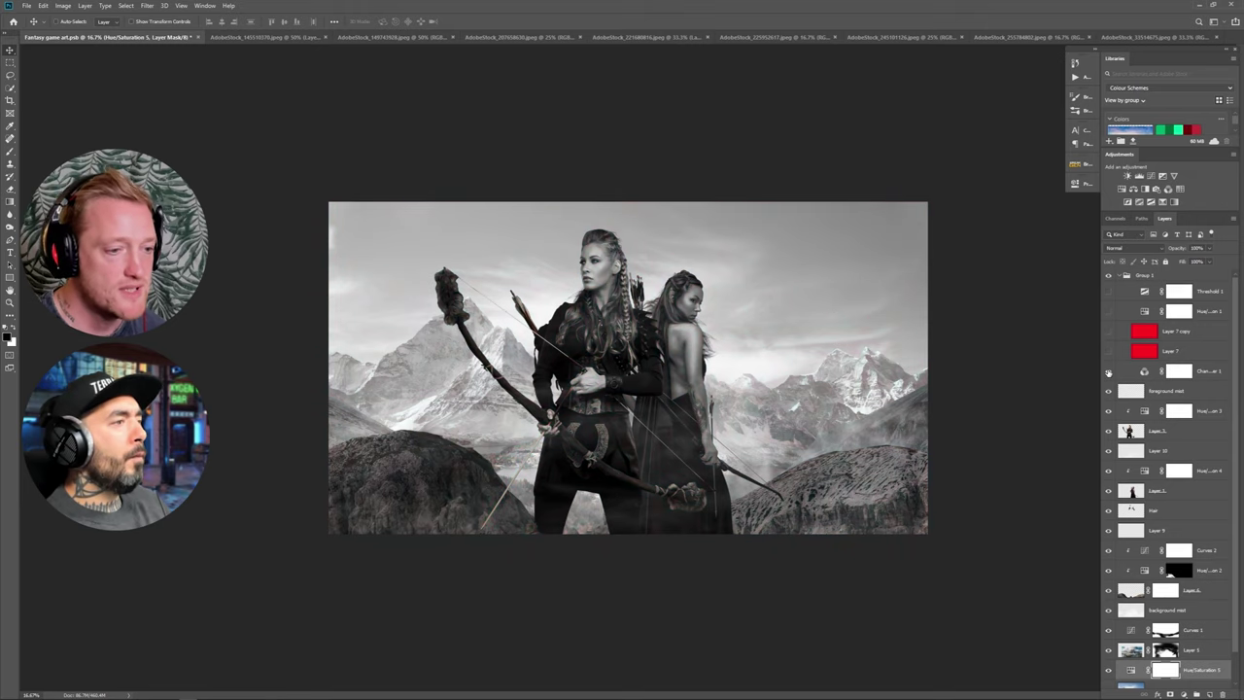
pyautogui.click(1118, 276)
pyautogui.doubleClick(1145, 452)
pyautogui.moveTo(1000, 300); pyautogui.dragTo(994, 310)
pyautogui.click(1048, 181)
# Compare the composite's light and dark values with the Group 1 check layers shown and hidden.
pyautogui.click(1122, 277)
pyautogui.click(1118, 275)
pyautogui.click(1107, 292)
pyautogui.click(1119, 276)
pyautogui.click(1108, 276)
pyautogui.click(1107, 276)
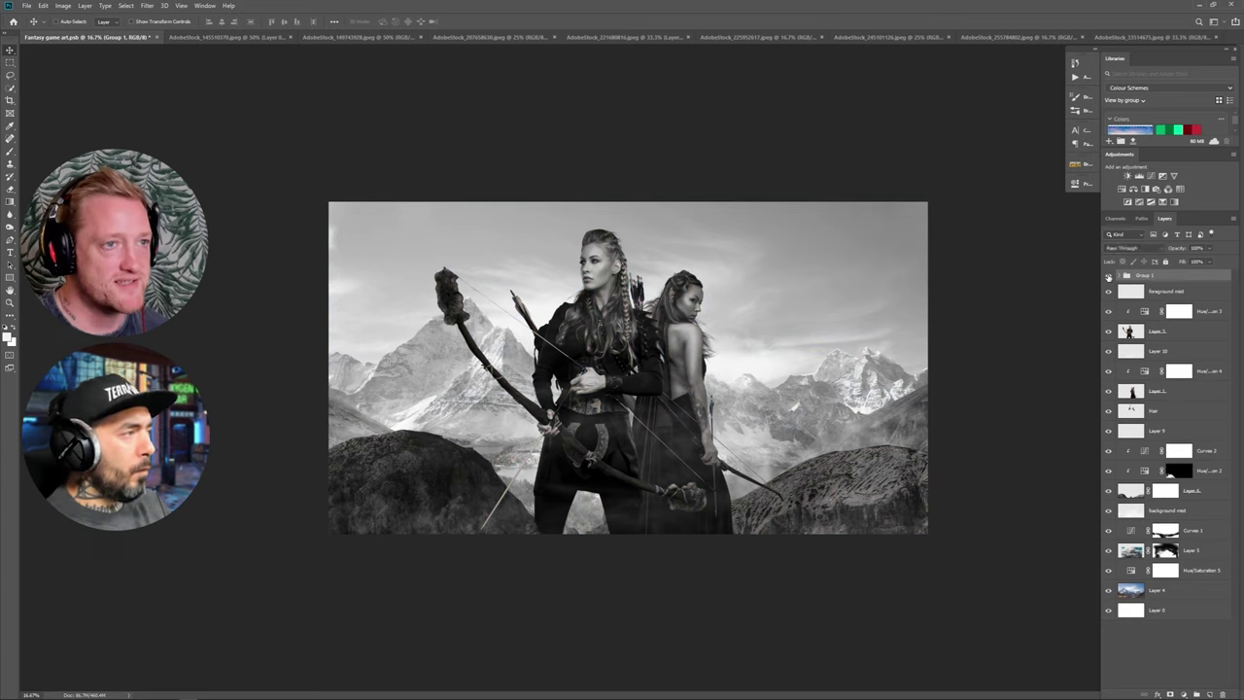
pyautogui.click(1108, 276)
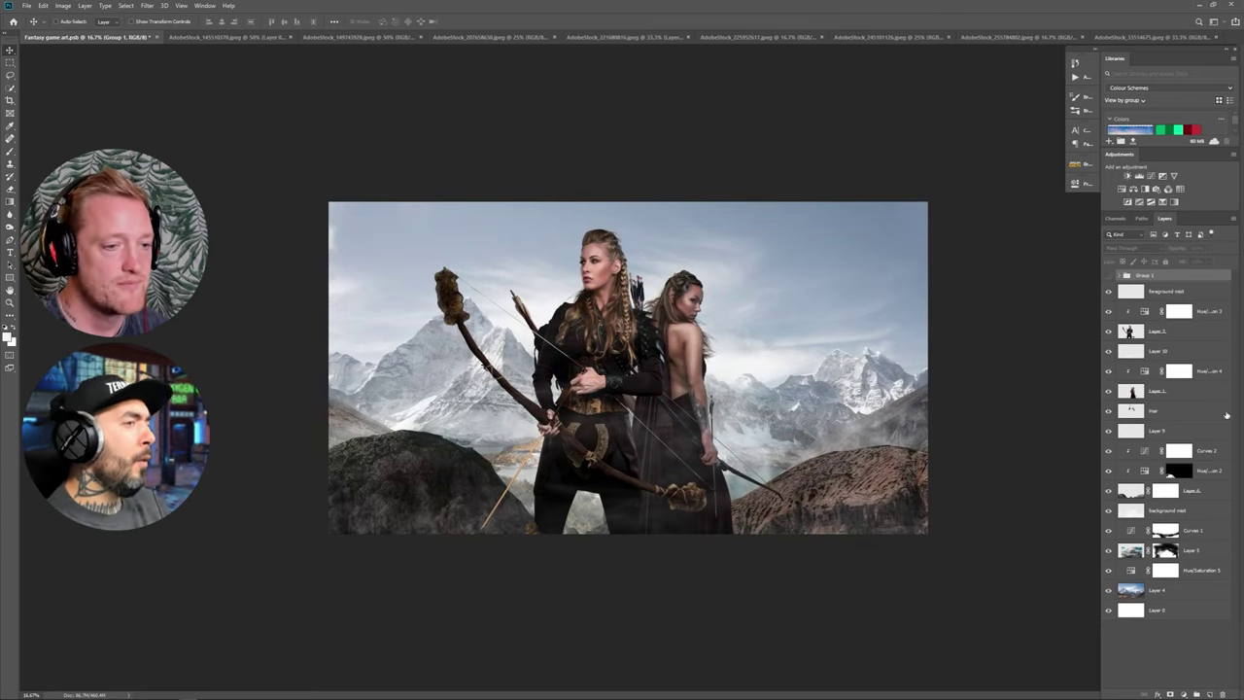
# Switch the warrior's Hue/Saturation adjustment from Master to a single colour range and save the document.
pyautogui.click(1179, 311)
pyautogui.click(981, 224)
pyautogui.click(973, 242)
pyautogui.click(1081, 395)
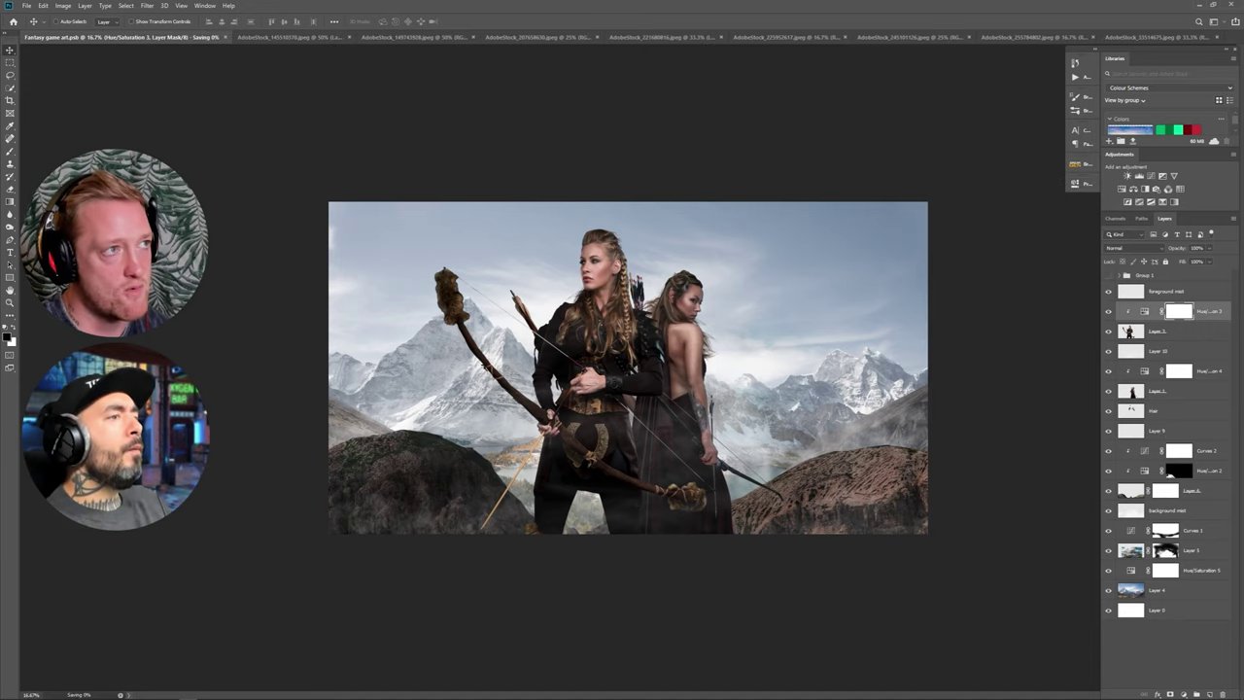
# Run the Curves Dodge Burn action above the warrior's Hue/Saturation adjustment.
pyautogui.click(1074, 76)
pyautogui.click(1011, 110)
pyautogui.click(1004, 199)
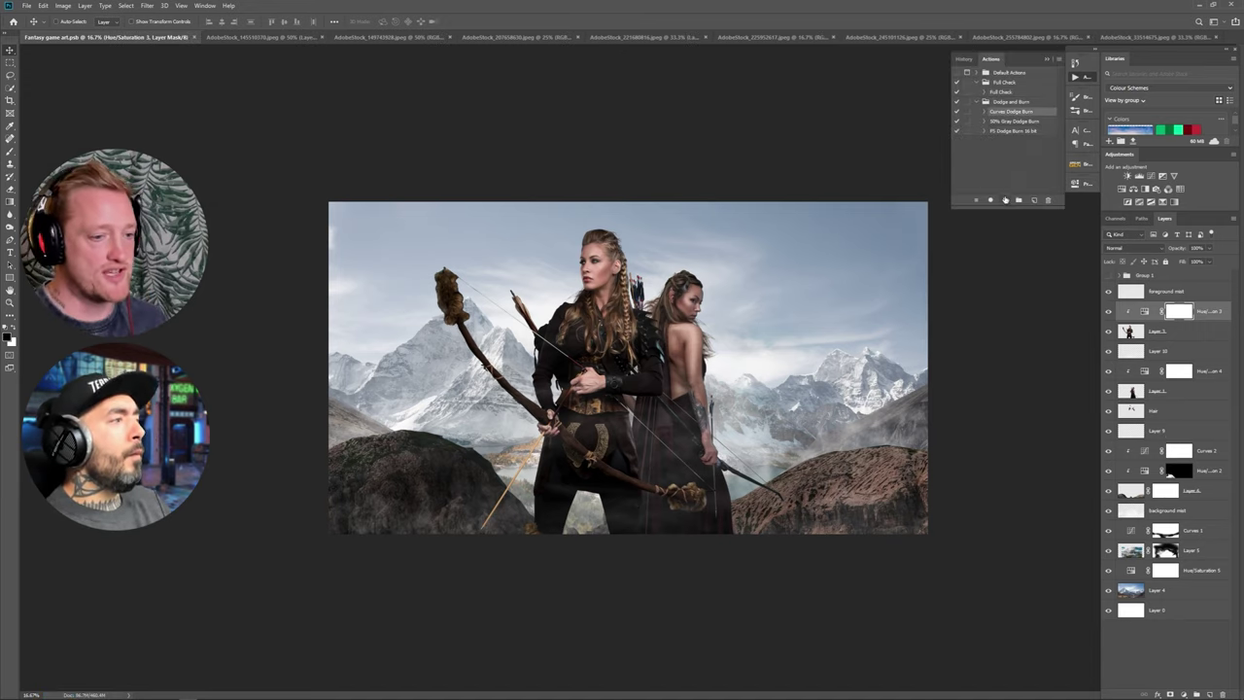
# Replace the fog brush with a soft round brush for painting on the Dodge layer's mask.
pyautogui.scroll(5, 708, 379)
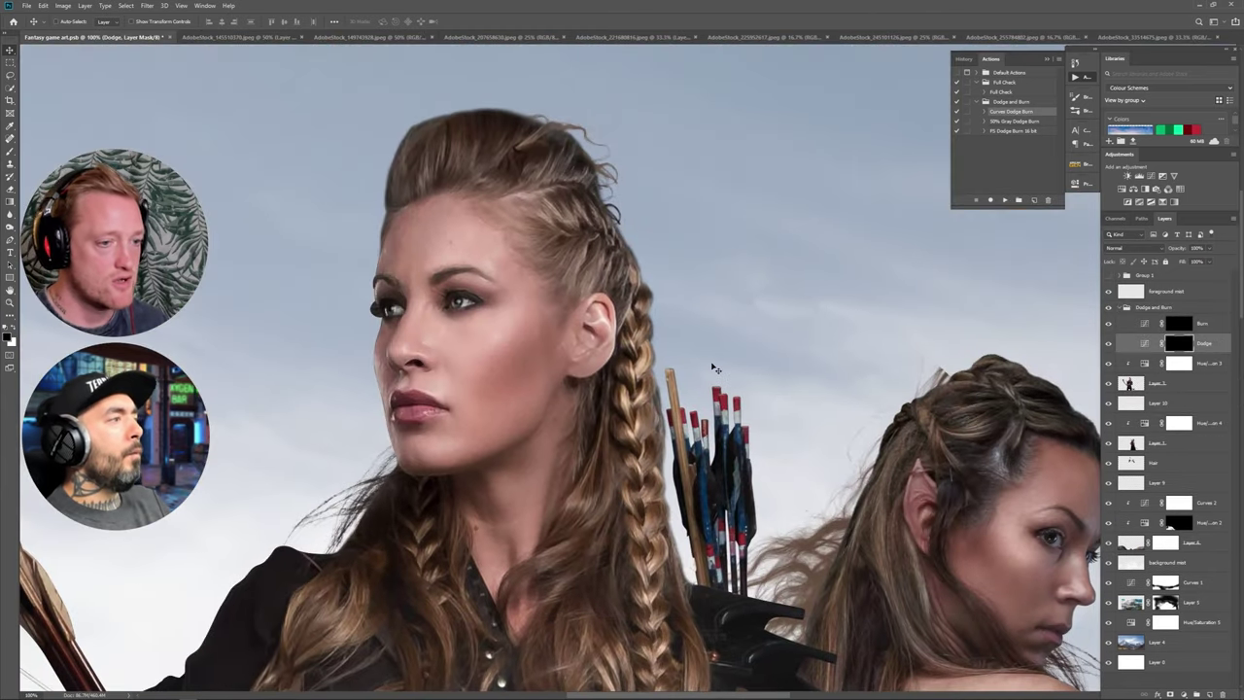
pyautogui.press('b')
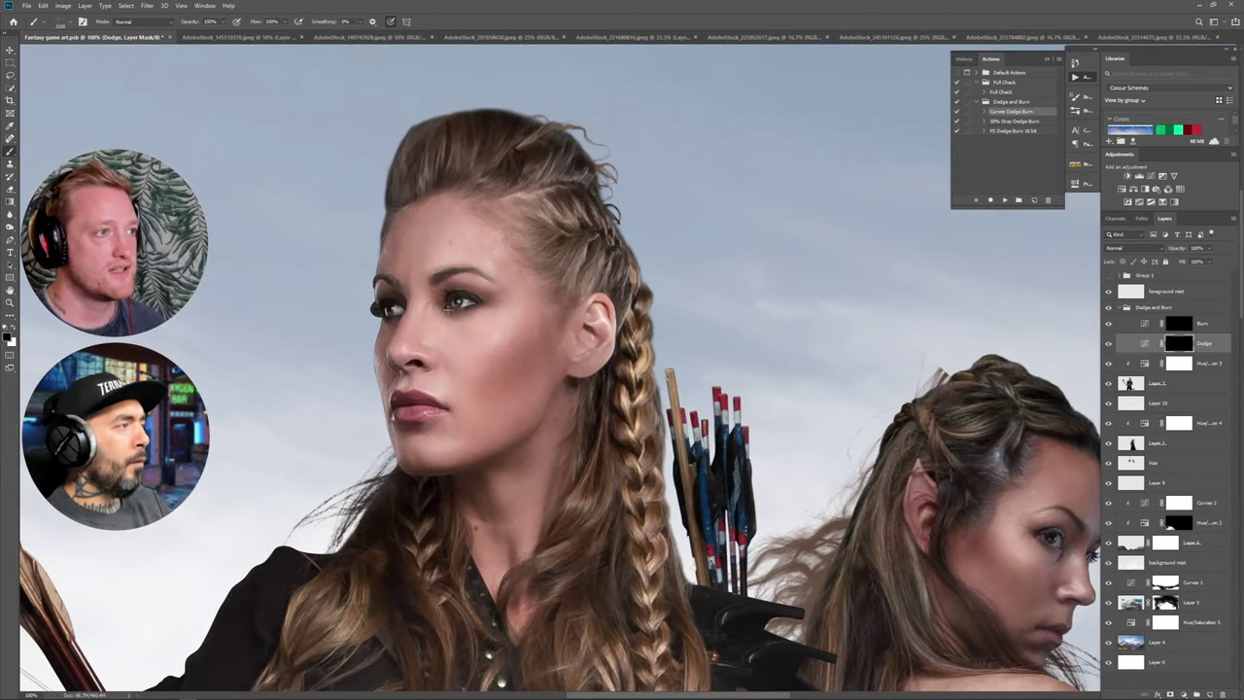
pyautogui.hotkey('ctrl', '-')
pyautogui.hotkey('ctrl', '-')
pyautogui.hotkey('ctrl', '-')
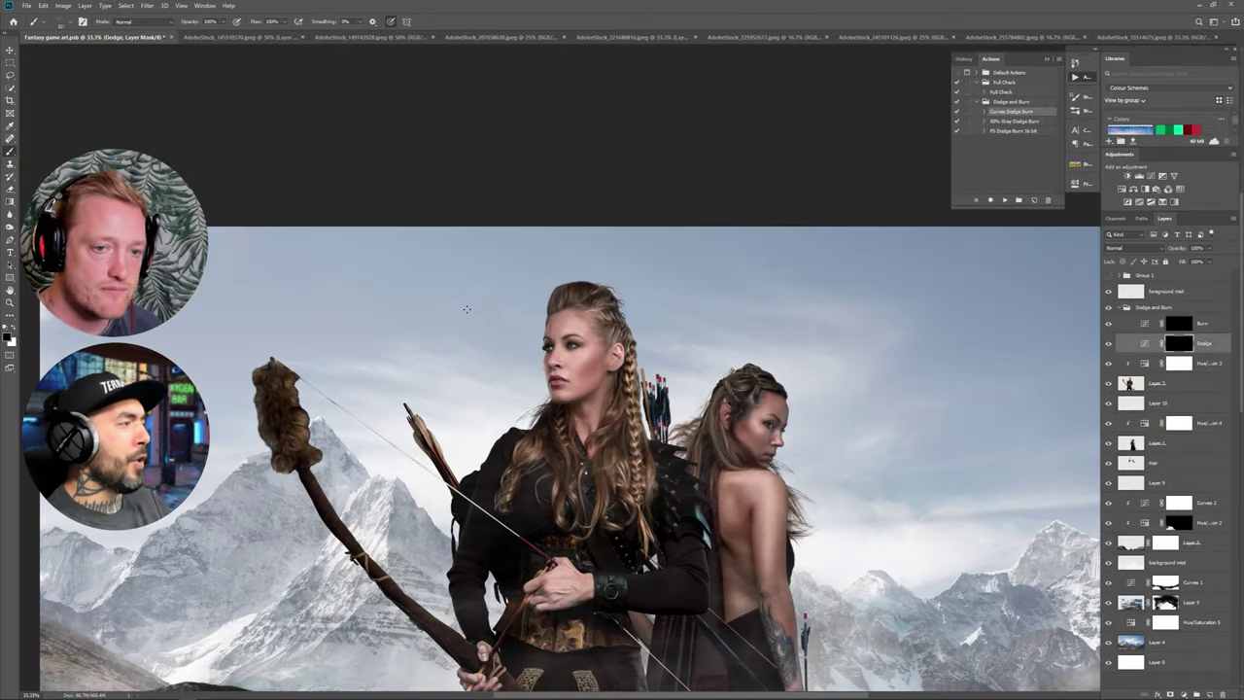
pyautogui.click(63, 23)
pyautogui.scroll(1, 204, 185)
pyautogui.moveTo(205, 190); pyautogui.dragTo(205, 108)
pyautogui.click(70, 116)
pyautogui.click(407, 155)
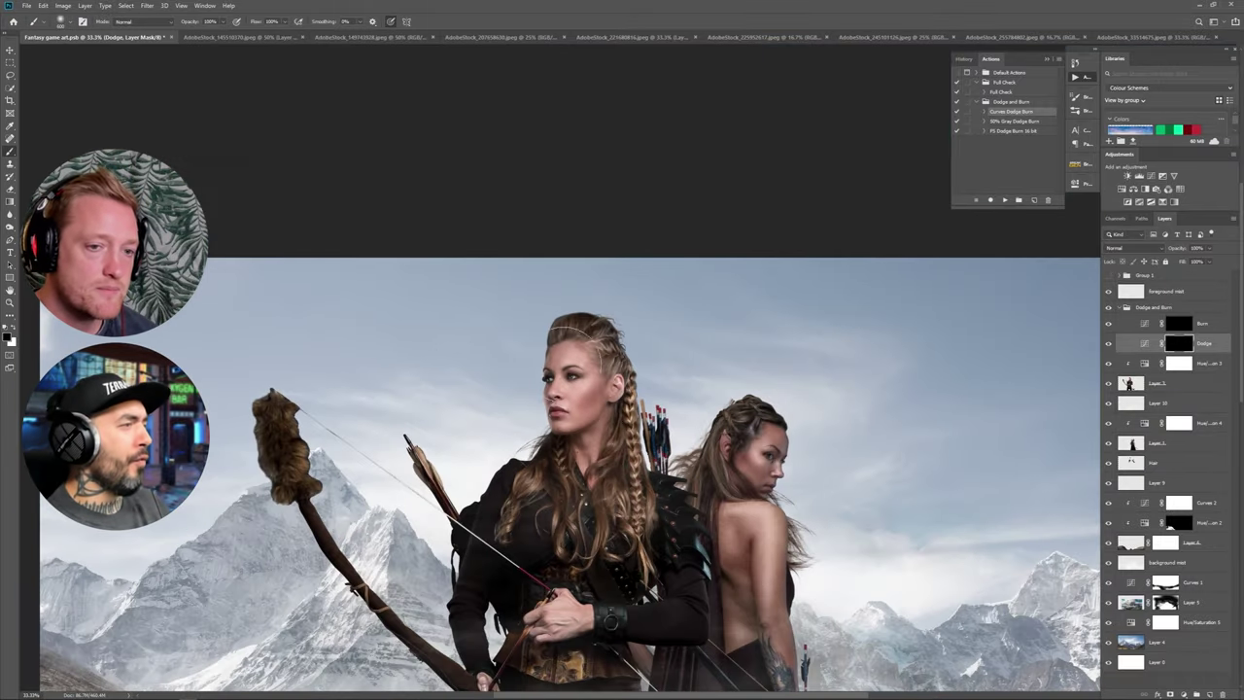
# Shrink the round brush to a small tip suited to detail work on the warrior's face.
pyautogui.press('[')
pyautogui.press('[')
pyautogui.press('[')
pyautogui.press('[')
pyautogui.press('[')
pyautogui.press('[')
pyautogui.press('[')
pyautogui.press('[')
pyautogui.press('[')
pyautogui.press('[')
pyautogui.press('[')
pyautogui.press('[')
pyautogui.press('[')
pyautogui.press('[')
pyautogui.hotkey('ctrl', '+')
pyautogui.hotkey('ctrl', '+')
pyautogui.hotkey('ctrl', '+')
pyautogui.hotkey('ctrl', '+')
pyautogui.scroll(-2, 570, 392)
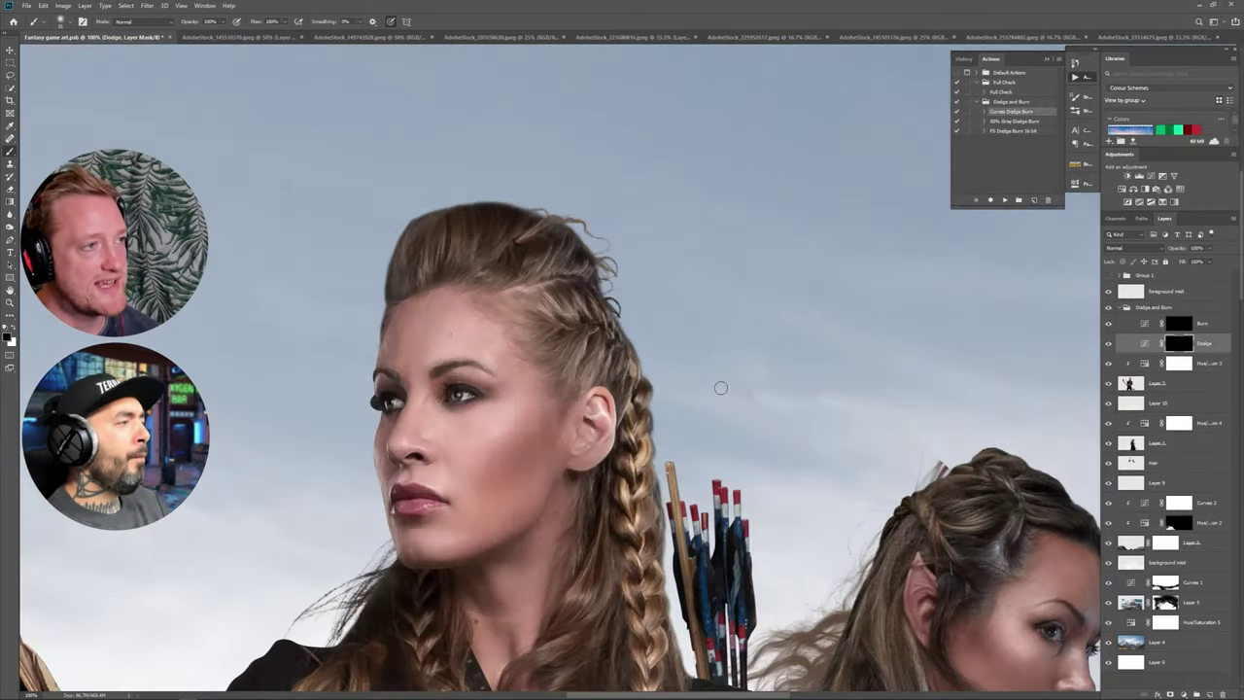
# Add a layer mask to the archer's Hair layer and mask out the stray strands above her head in black.
pyautogui.click(1162, 465)
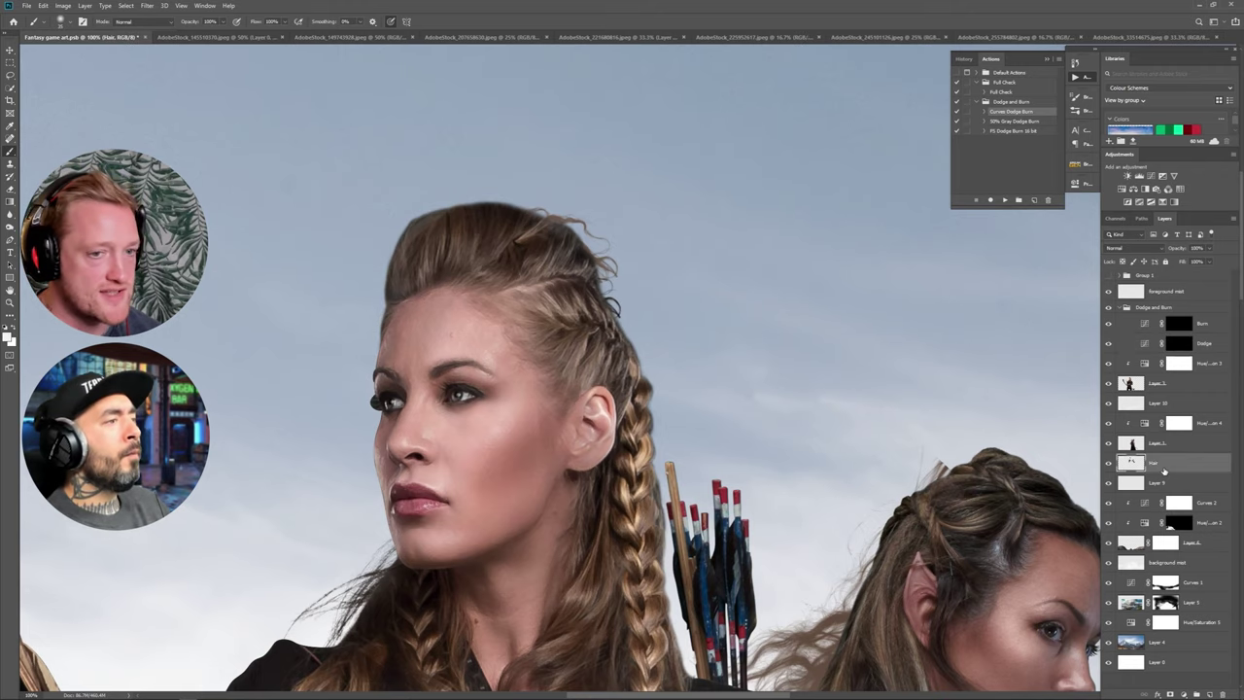
pyautogui.press(']')
pyautogui.press(']')
pyautogui.press(']')
pyautogui.moveTo(933, 457)
pyautogui.mouseDown()
pyautogui.moveTo(902, 472)
pyautogui.moveTo(953, 484)
pyautogui.moveTo(947, 470)
pyautogui.moveTo(1071, 586)
pyautogui.moveTo(946, 457)
pyautogui.mouseUp()
pyautogui.hotkey('ctrl', 'z')
pyautogui.hotkey('ctrl', 'z')
pyautogui.click(1169, 693)
pyautogui.press('x')
pyautogui.hotkey('ctrl', '-')
pyautogui.hotkey('ctrl', '-')
pyautogui.hotkey('ctrl', '-')
pyautogui.hotkey('ctrl', '+')
pyautogui.hotkey('ctrl', '+')
pyautogui.hotkey('ctrl', '+')
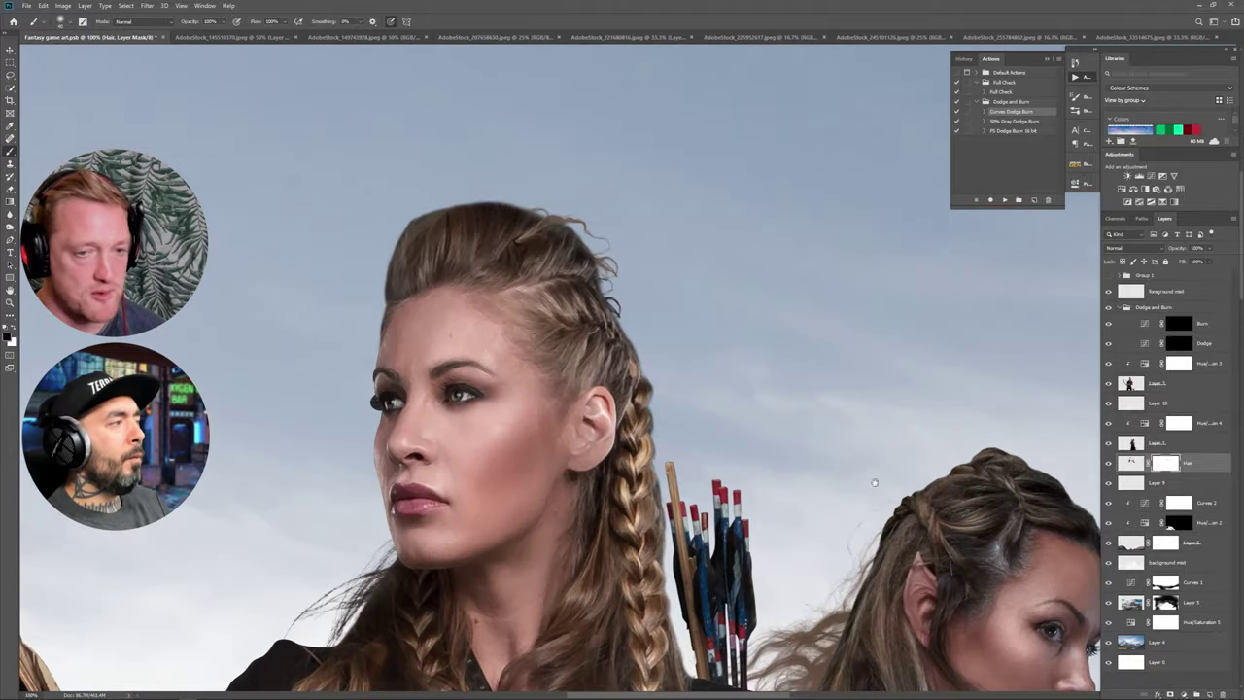
pyautogui.moveTo(911, 503); pyautogui.dragTo(753, 231)
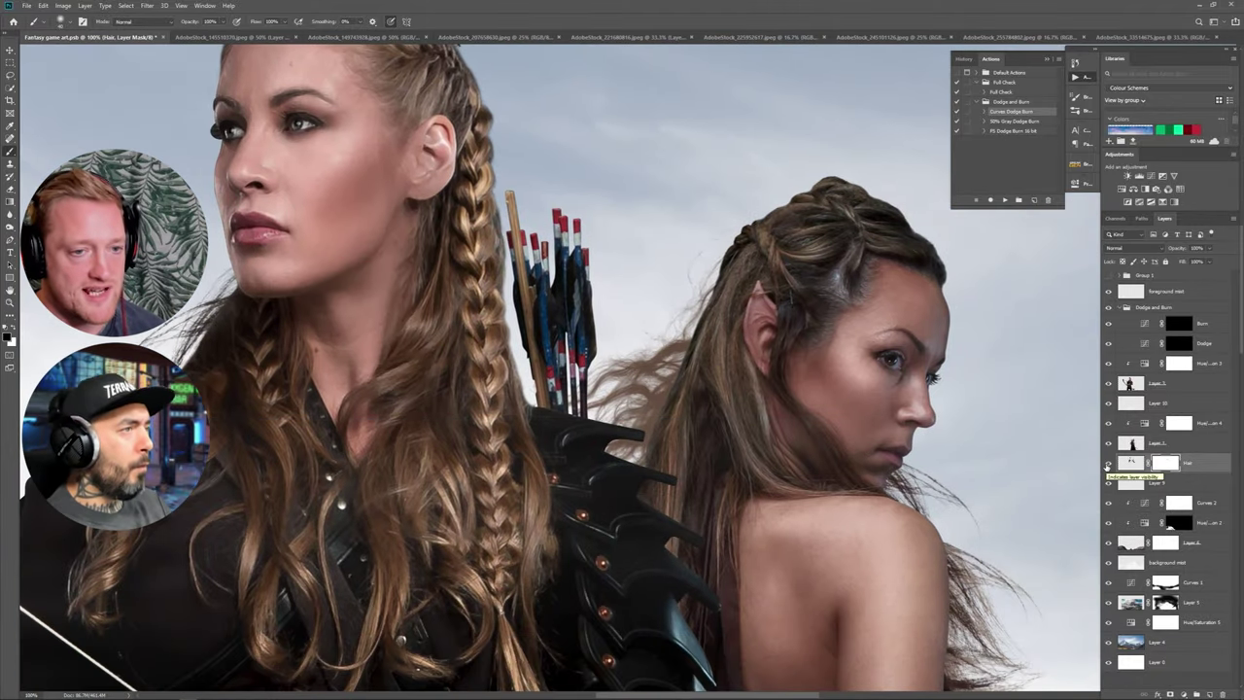
# Create a new layer above Layer 9, rename it as hair, and set the brush flow to 40%.
pyautogui.moveTo(555, 145); pyautogui.dragTo(644, 389)
pyautogui.click(1158, 483)
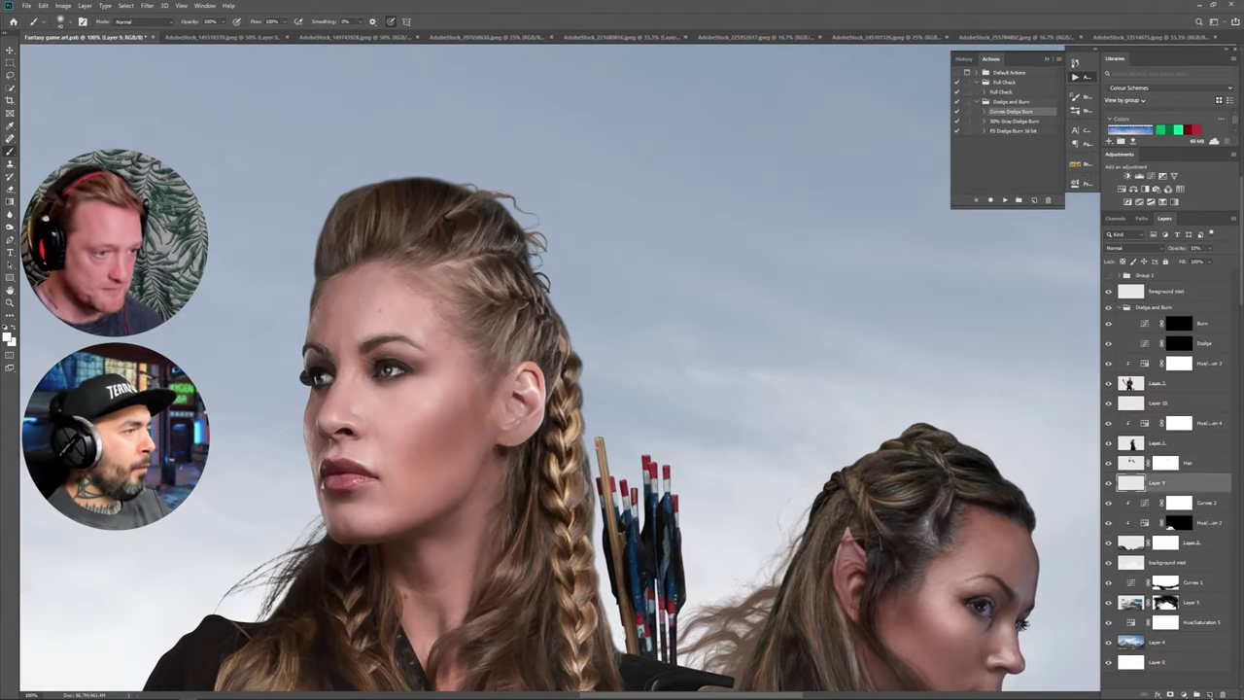
pyautogui.click(1208, 694)
pyautogui.doubleClick(1159, 484)
pyautogui.write('hair')
pyautogui.press('Return')
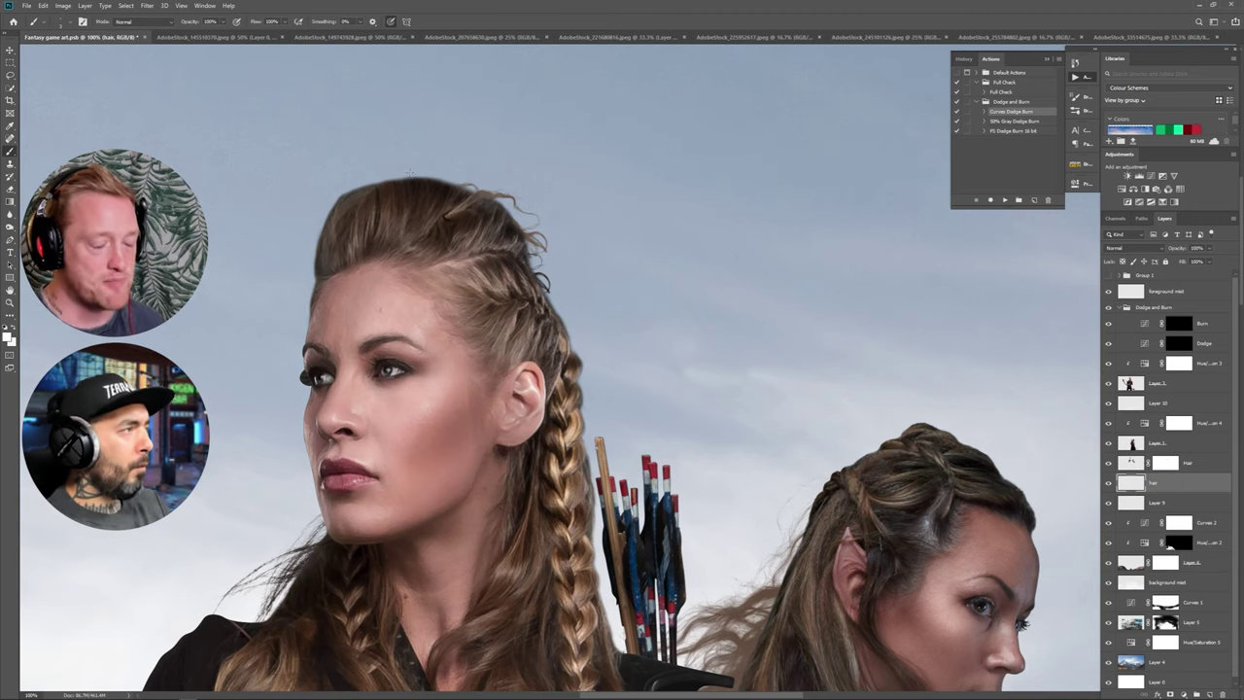
pyautogui.hotkey('shift', '4')
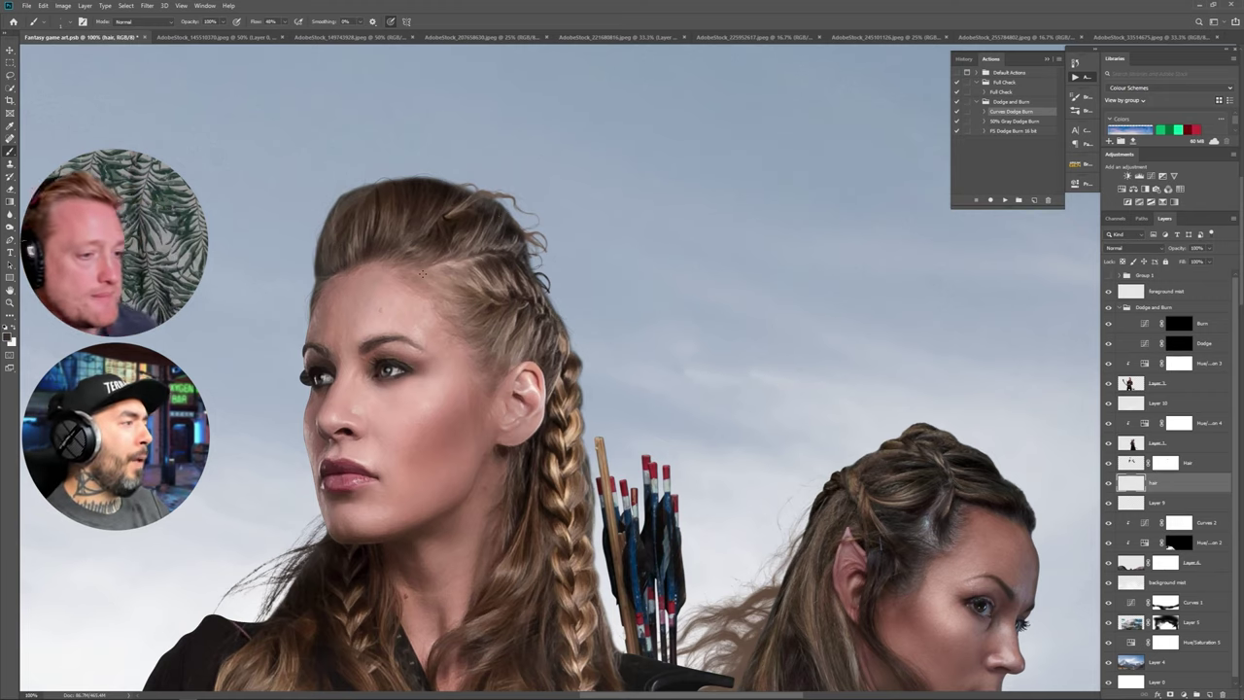
# Apply a blur filter to the newly painted hair layer.
pyautogui.moveTo(670, 414); pyautogui.dragTo(573, 349)
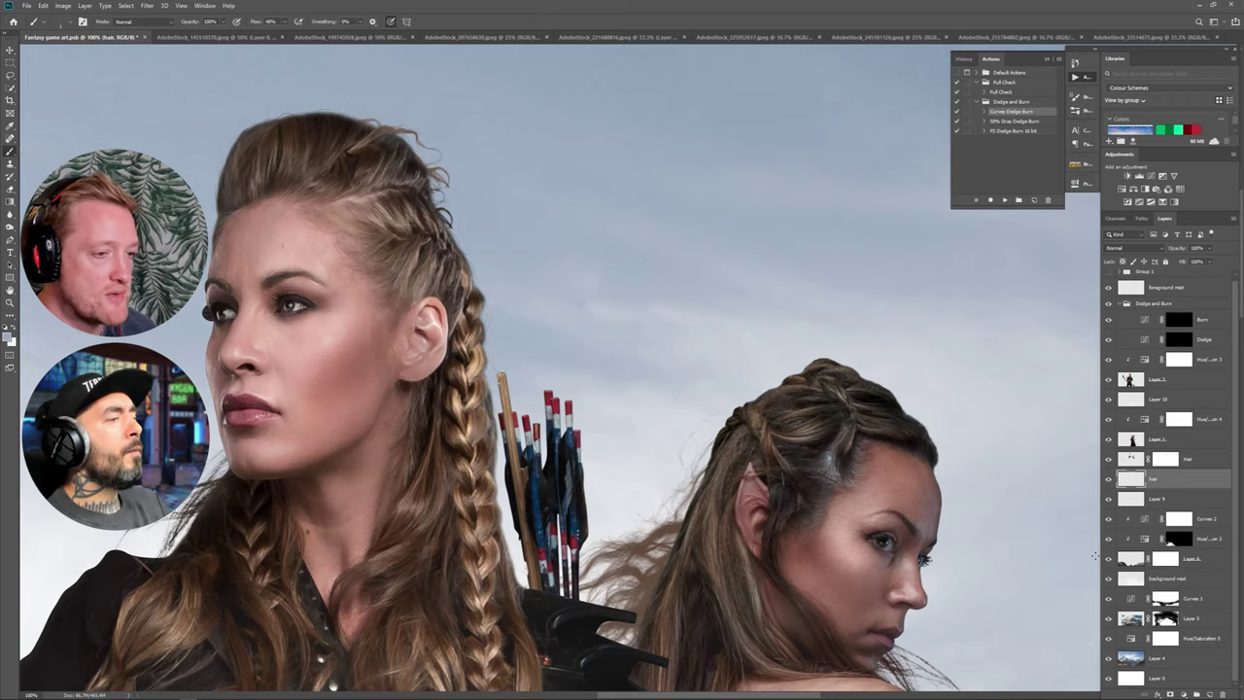
pyautogui.scroll(-3, 560, 367)
pyautogui.scroll(3, 560, 367)
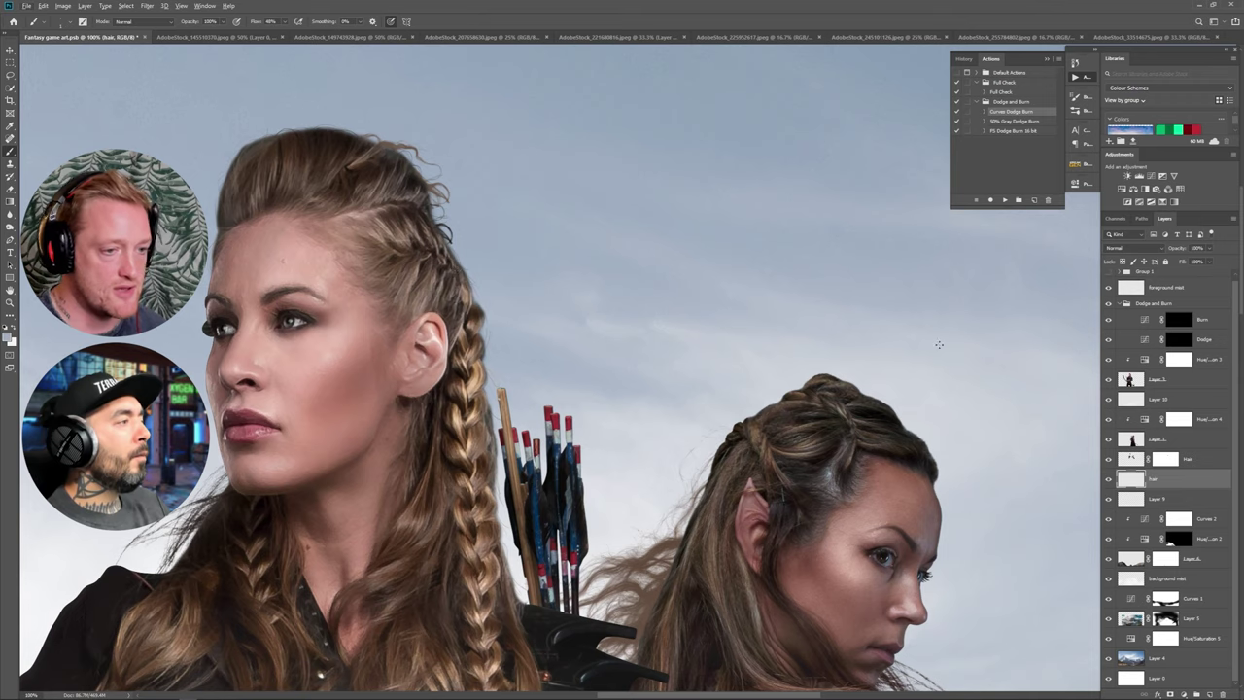
pyautogui.click(147, 5)
pyautogui.moveTo(175, 117)
pyautogui.click(286, 155)
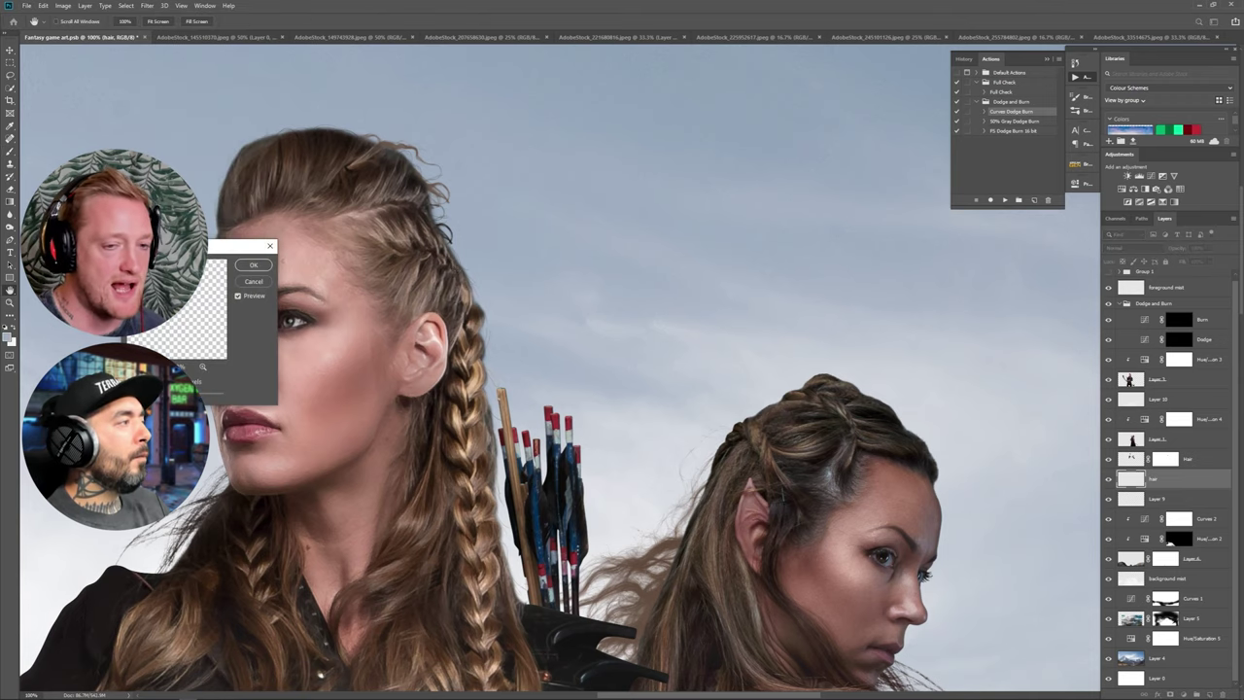
pyautogui.click(254, 268)
# Add a Hue/Saturation adjustment clipped to the masked Hair layer.
pyautogui.hotkey('ctrl', '-')
pyautogui.hotkey('ctrl', '-')
pyautogui.hotkey('ctrl', '-')
pyautogui.hotkey('ctrl', '-')
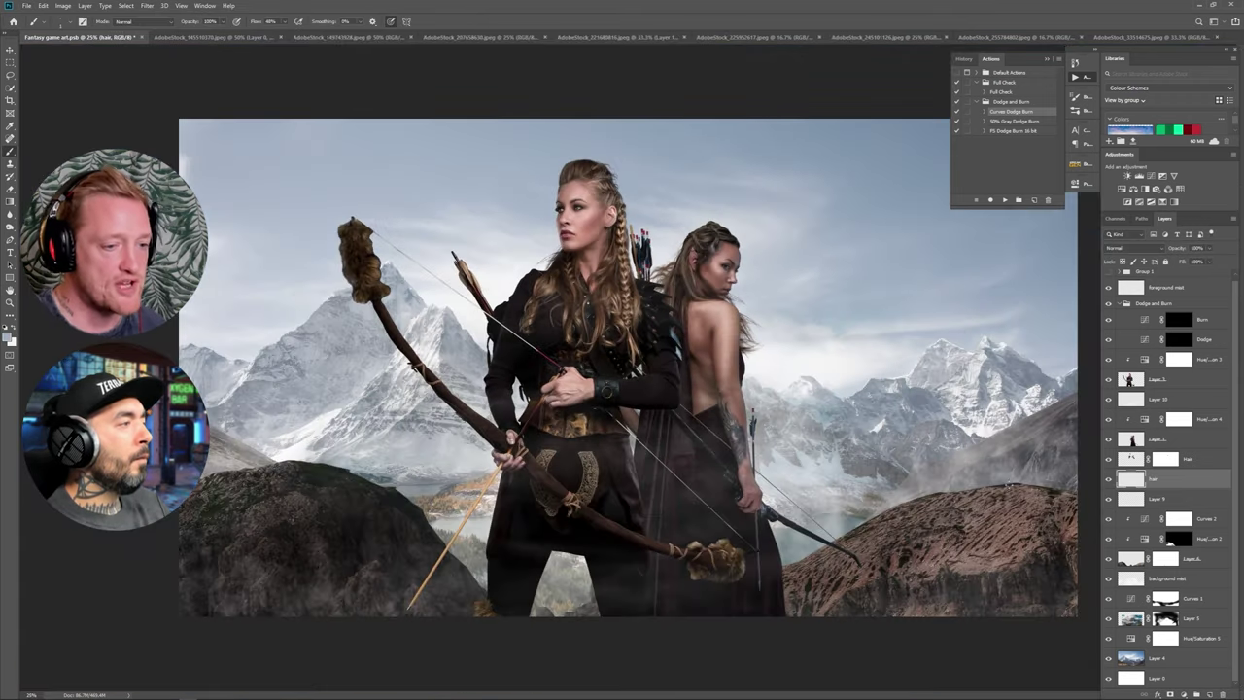
pyautogui.click(1189, 461)
pyautogui.click(1122, 190)
pyautogui.keyDown('alt'); pyautogui.click(1134, 468); pyautogui.keyUp('alt')
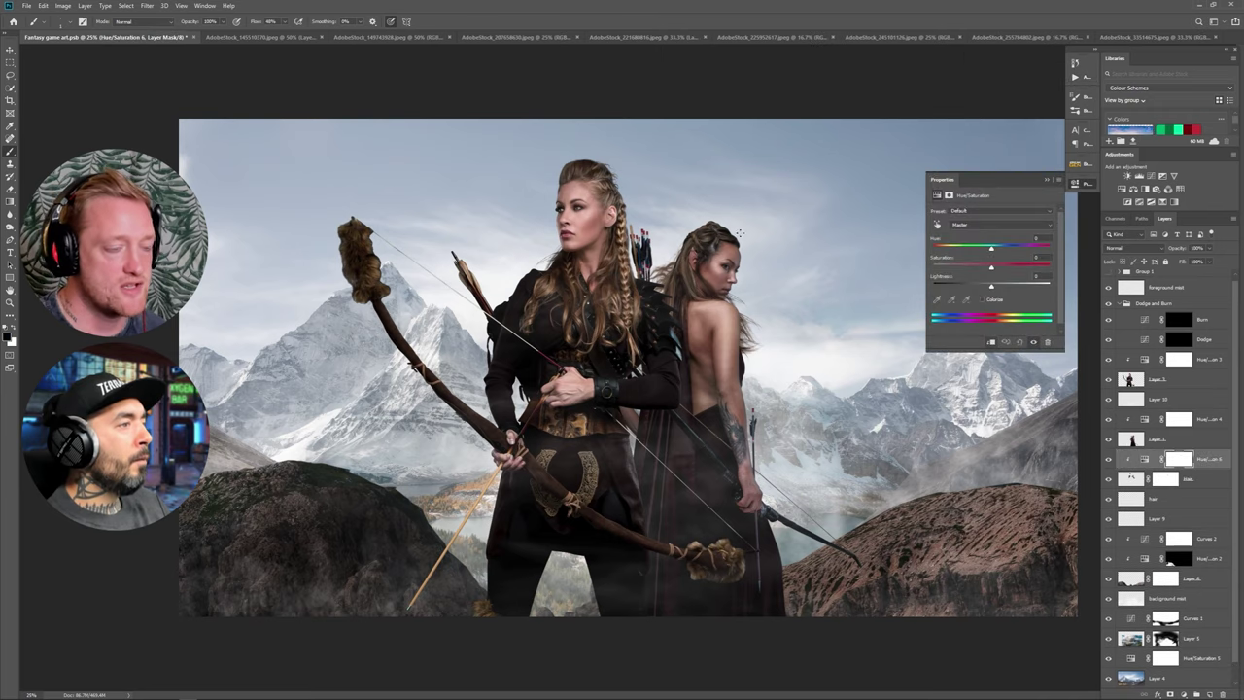
# Raise the clipped adjustment's Hue, lower its Saturation to about -62, and invert its mask to black.
pyautogui.hotkey('ctrl', '+')
pyautogui.hotkey('ctrl', '+')
pyautogui.moveTo(991, 247); pyautogui.dragTo(960, 270)
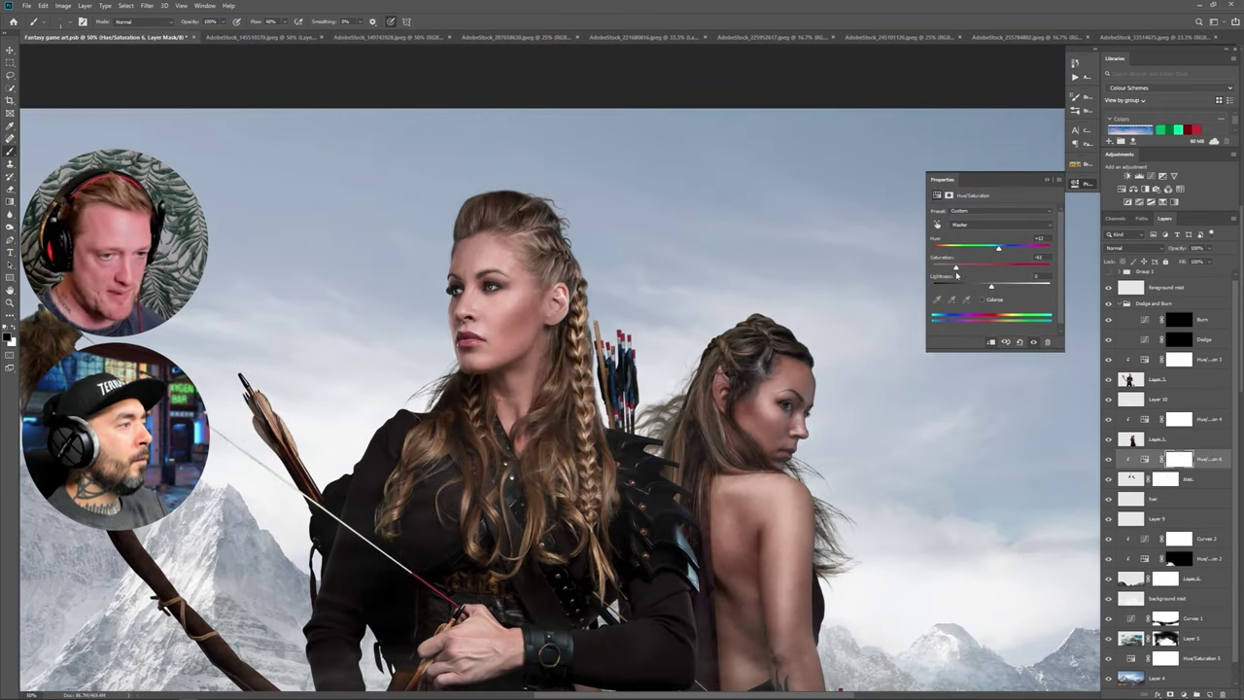
pyautogui.click(1047, 181)
pyautogui.hotkey('ctrl', 'i')
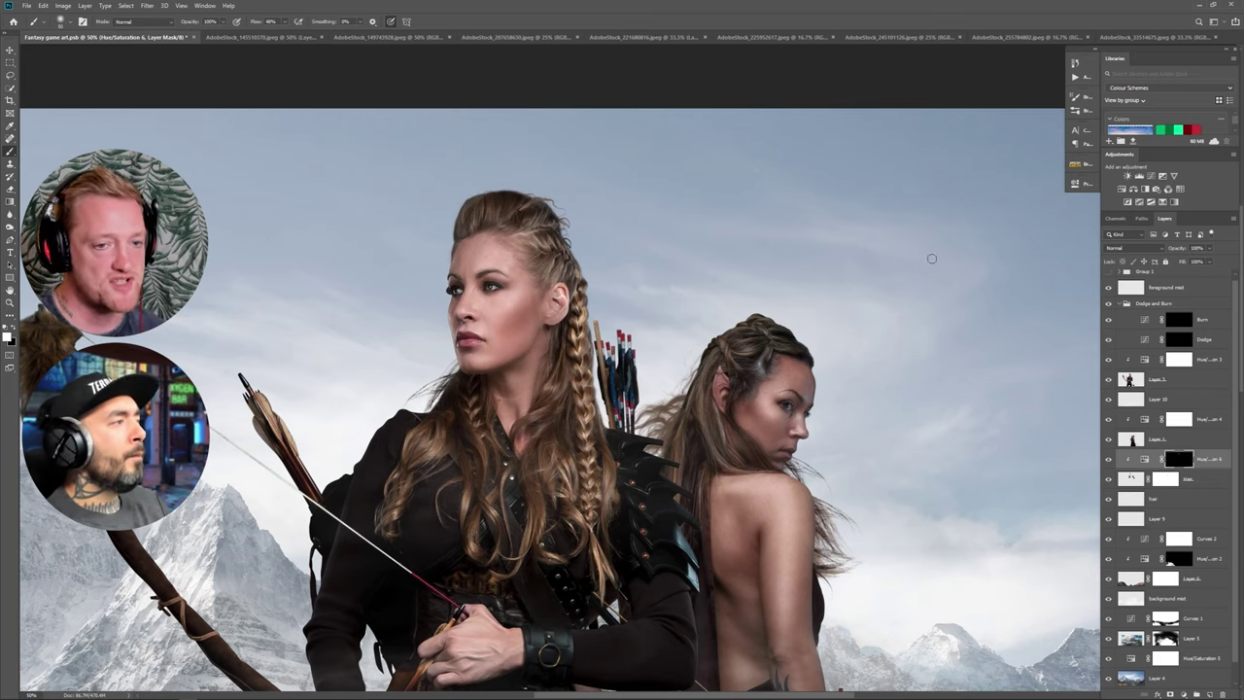
# Clip a second Hue/Saturation adjustment to the masked Hair layer with Lightness about -69 and invert its mask.
pyautogui.click(1133, 481)
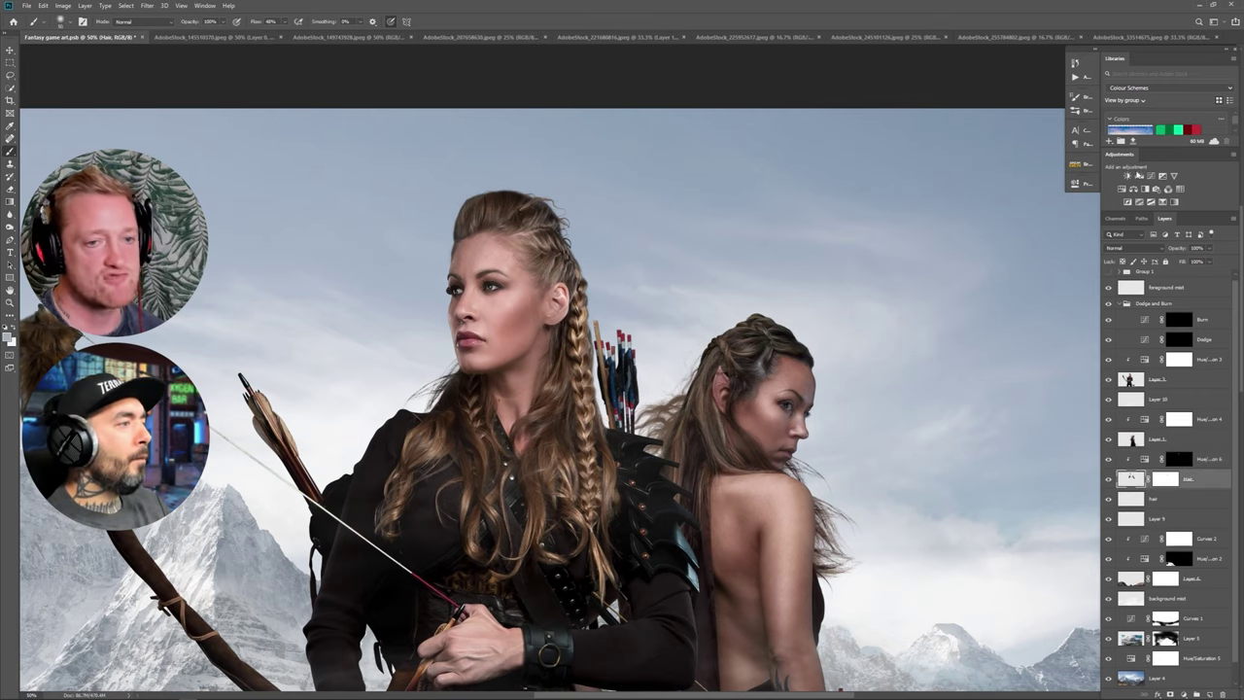
pyautogui.click(1121, 190)
pyautogui.moveTo(992, 287); pyautogui.dragTo(957, 290)
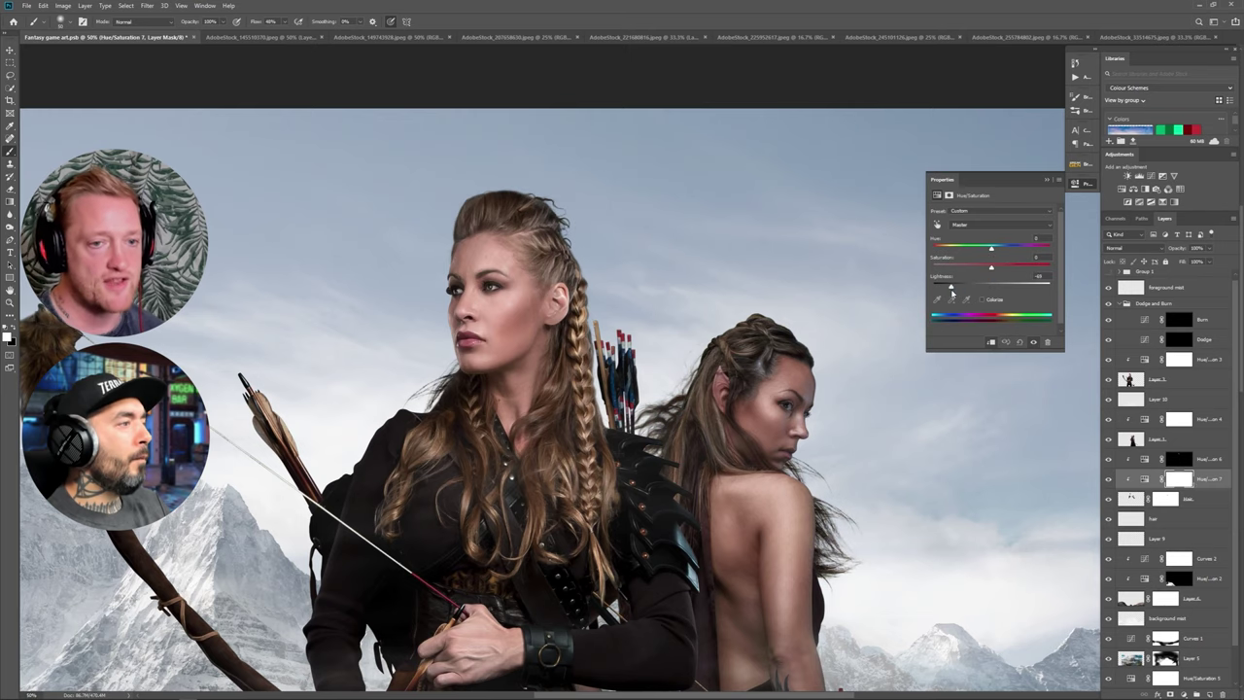
pyautogui.click(1046, 180)
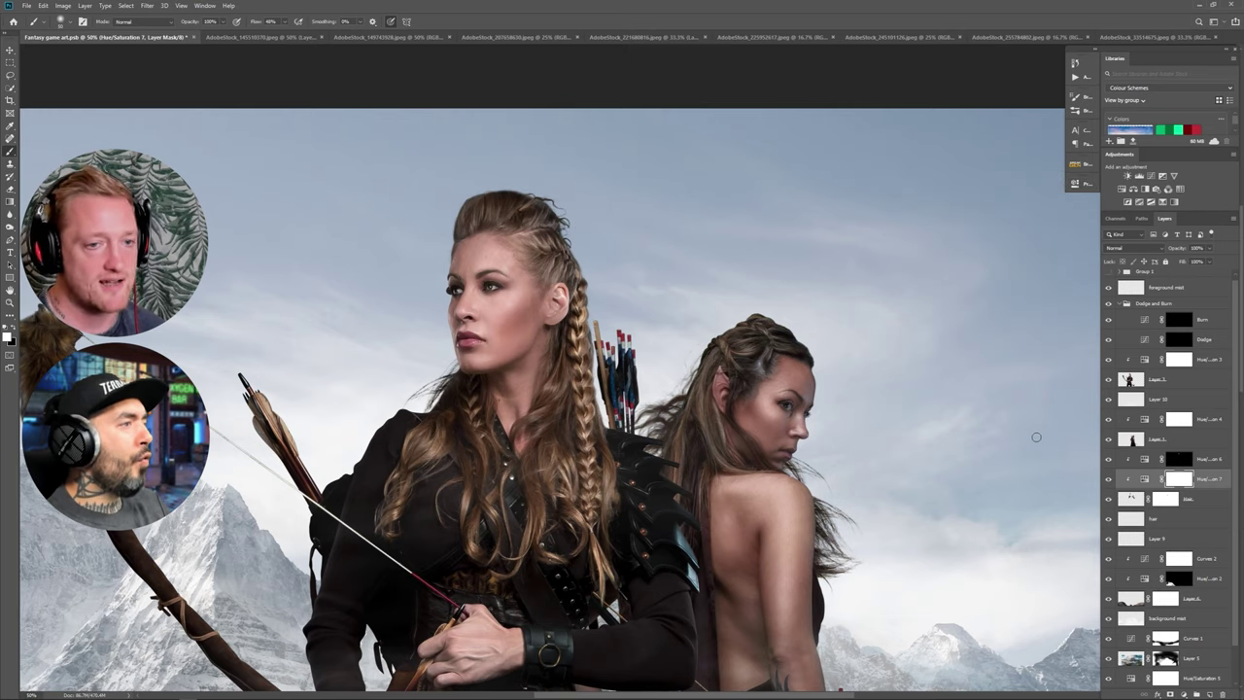
pyautogui.hotkey('ctrl', 'i')
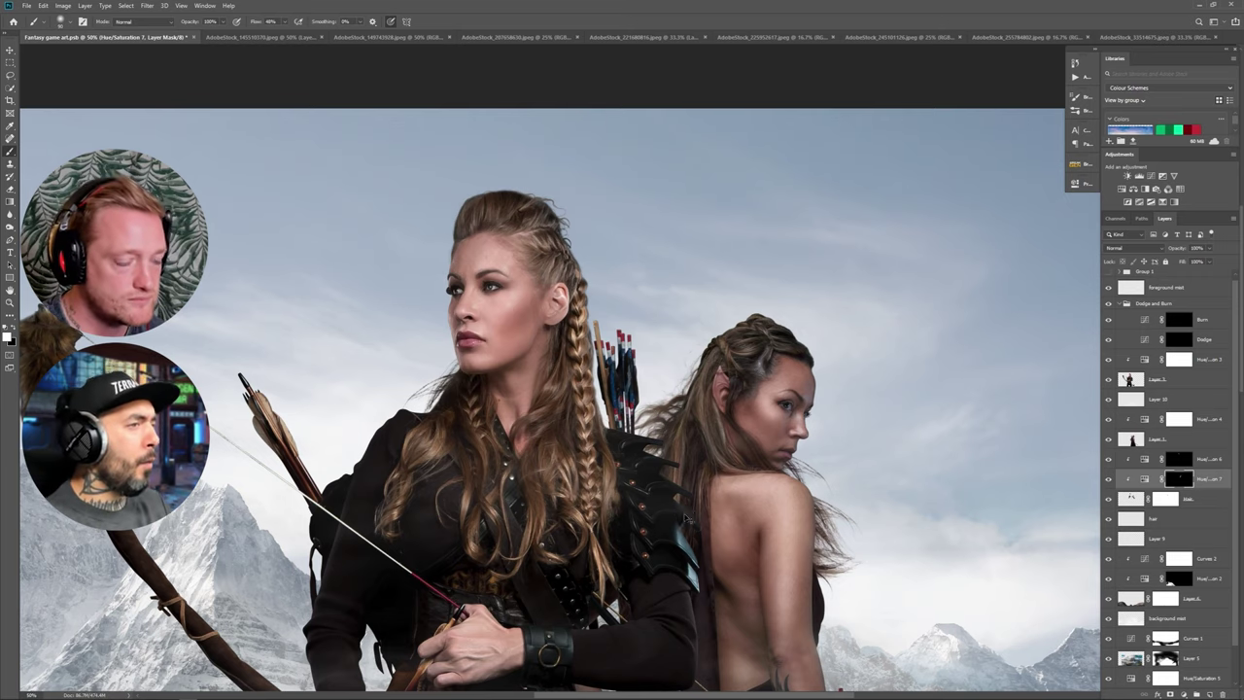
# Create a new layer above Layer 9 and choose a custom hair brush preset.
pyautogui.hotkey('ctrl', '-')
pyautogui.scroll(3, 635, 176)
pyautogui.click(1188, 538)
pyautogui.hotkey('ctrl', 'alt', 'shift', 'n')
pyautogui.click(68, 22)
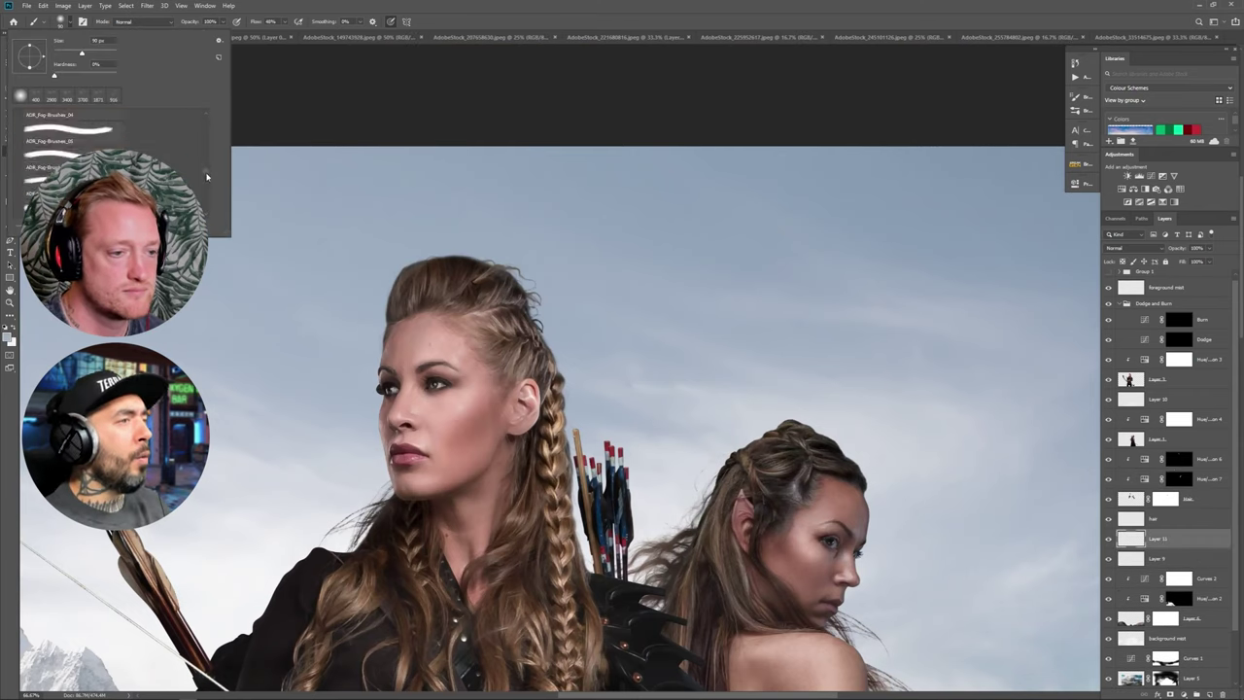
pyautogui.scroll(-5, 205, 175)
pyautogui.click(72, 155)
pyautogui.scroll(-2, 235, 179)
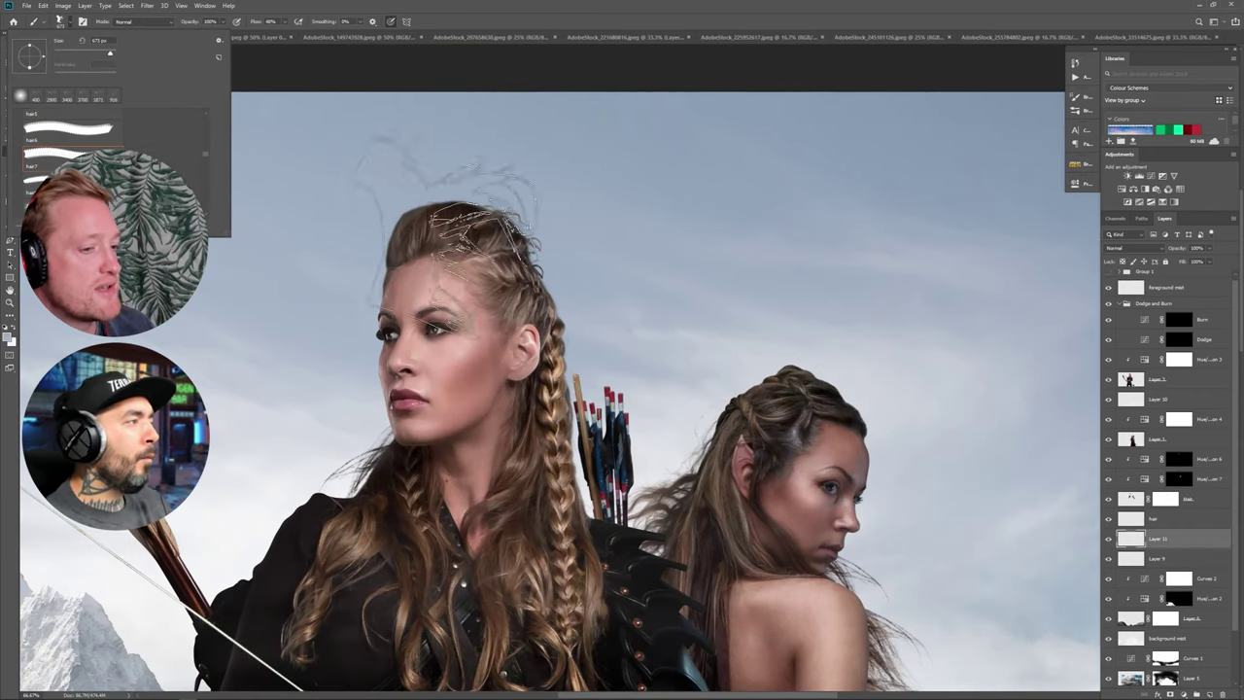
# Test and undo a hair stroke on the warrior, shrink the hair brush to 175 px, and reset the colours to default.
pyautogui.press('[')
pyautogui.press('[')
pyautogui.moveTo(476, 249); pyautogui.dragTo(495, 245)
pyautogui.hotkey('ctrl', 'z')
pyautogui.press('[')
pyautogui.press('[')
pyautogui.press('[')
pyautogui.press('[')
pyautogui.press('[')
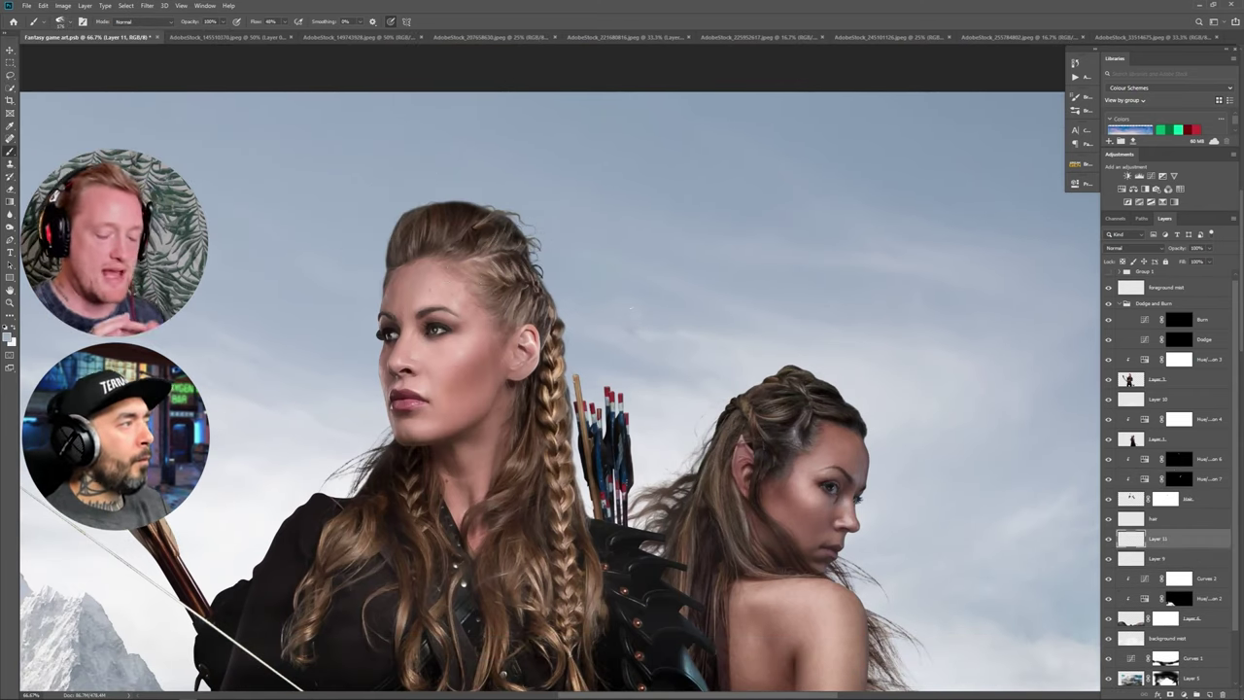
pyautogui.press('d')
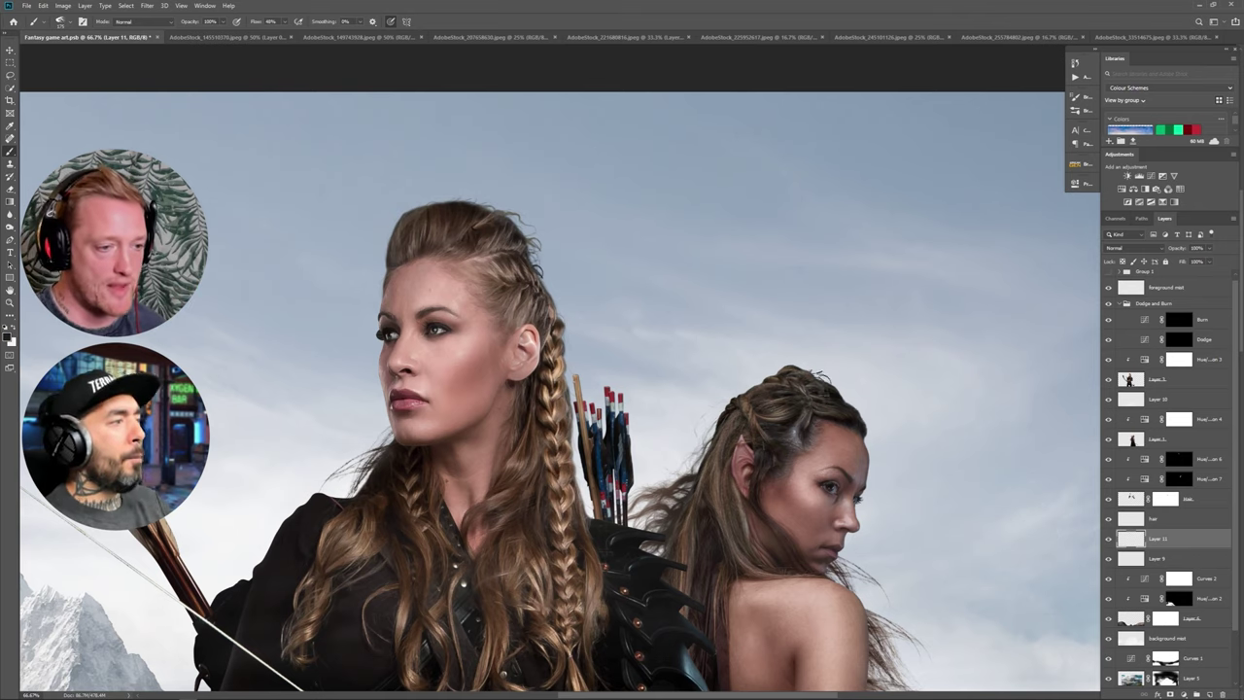
# Flip the hair brush tip vertically and rotate its angle to about -105° in the brush settings.
pyautogui.click(1075, 97)
pyautogui.moveTo(955, 259); pyautogui.dragTo(967, 259)
pyautogui.moveTo(1036, 202); pyautogui.dragTo(1026, 215)
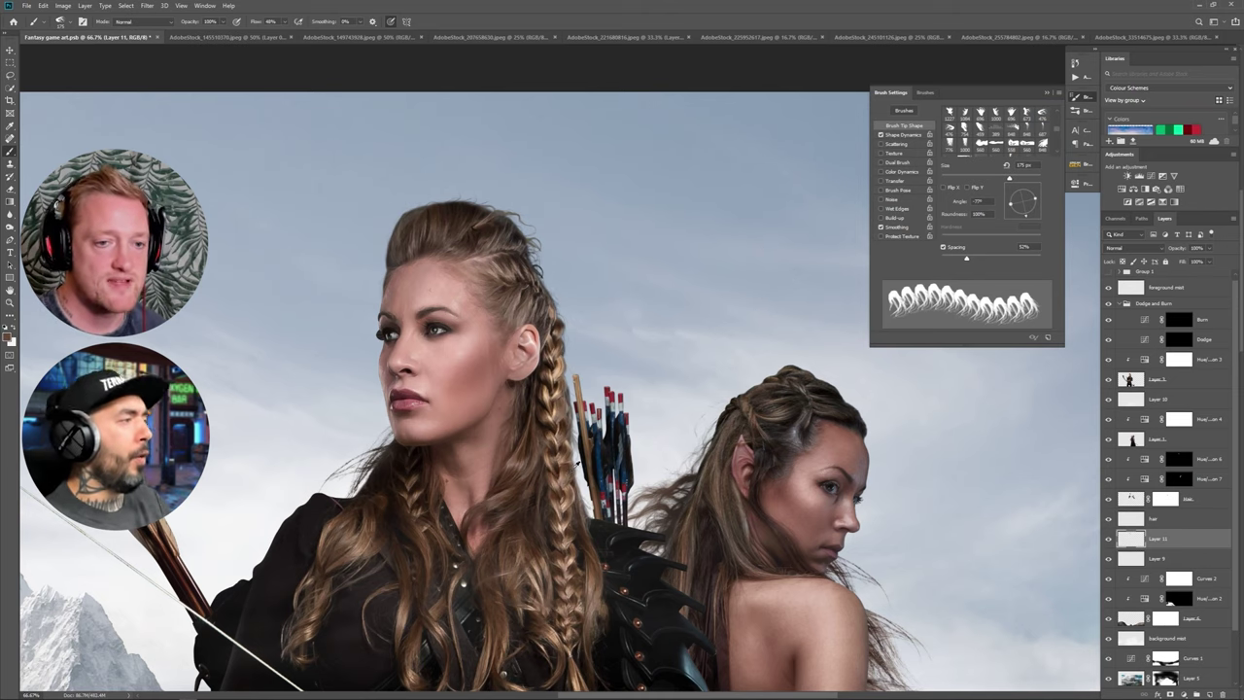
pyautogui.click(944, 188)
pyautogui.click(944, 187)
pyautogui.click(967, 188)
pyautogui.moveTo(1026, 215); pyautogui.dragTo(1019, 216)
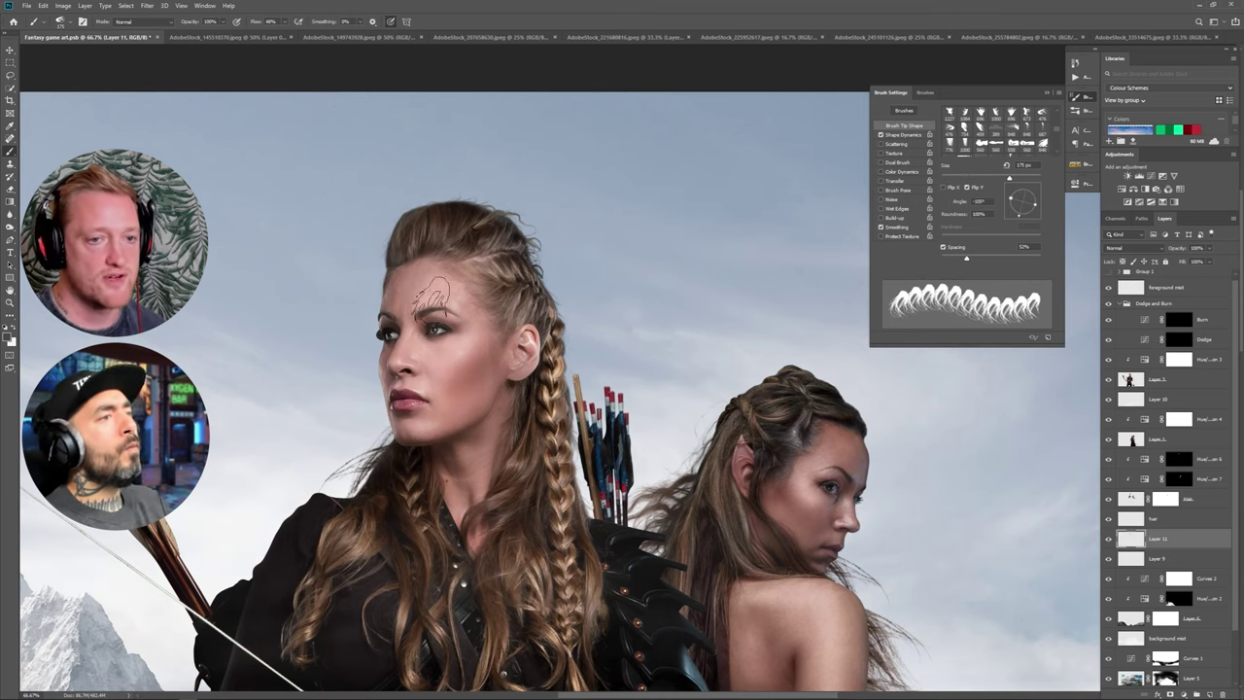
# Set the brush flow to 80% and rotate the hair brush tip further to follow the warrior's hairline.
pyautogui.hotkey('shift', '8')
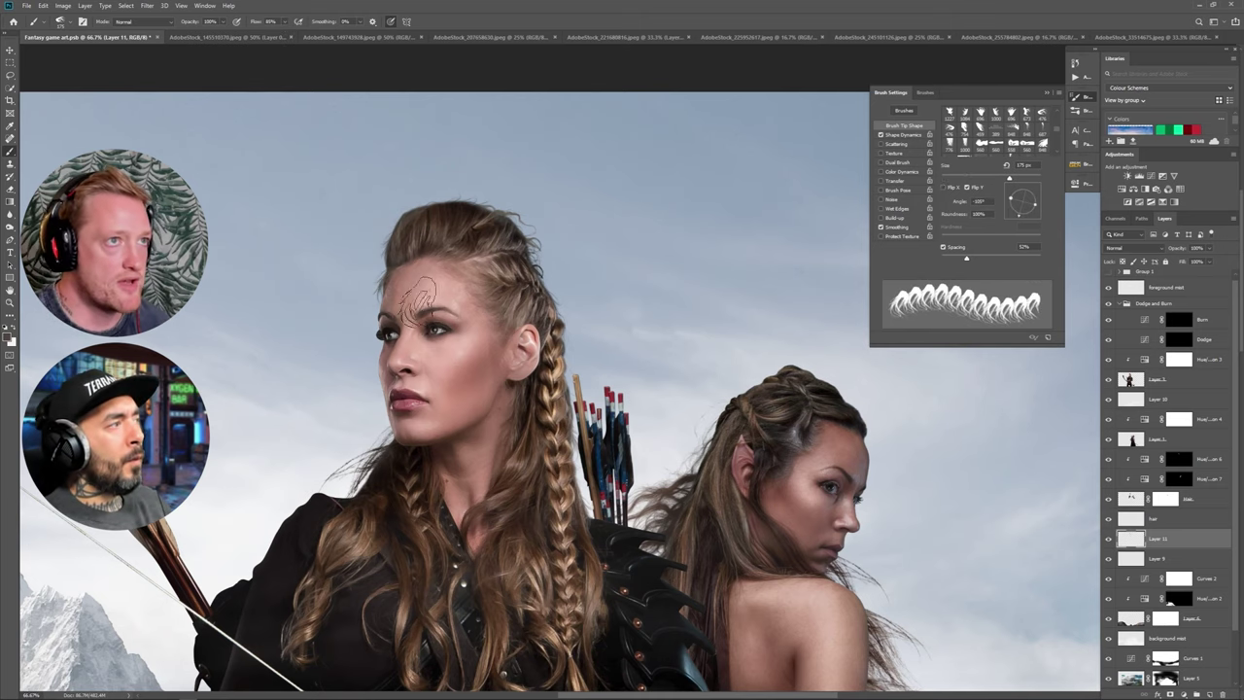
pyautogui.hotkey('shift', 'Right')
pyautogui.hotkey('shift', 'Right')
pyautogui.hotkey('shift', 'Right')
pyautogui.hotkey('shift', 'Right')
pyautogui.hotkey('shift', 'Right')
# Close the brush settings and rename the new hair strand layer as hair 3.
pyautogui.hotkey('ctrl', '-')
pyautogui.hotkey('ctrl', '-')
pyautogui.hotkey('ctrl', '-')
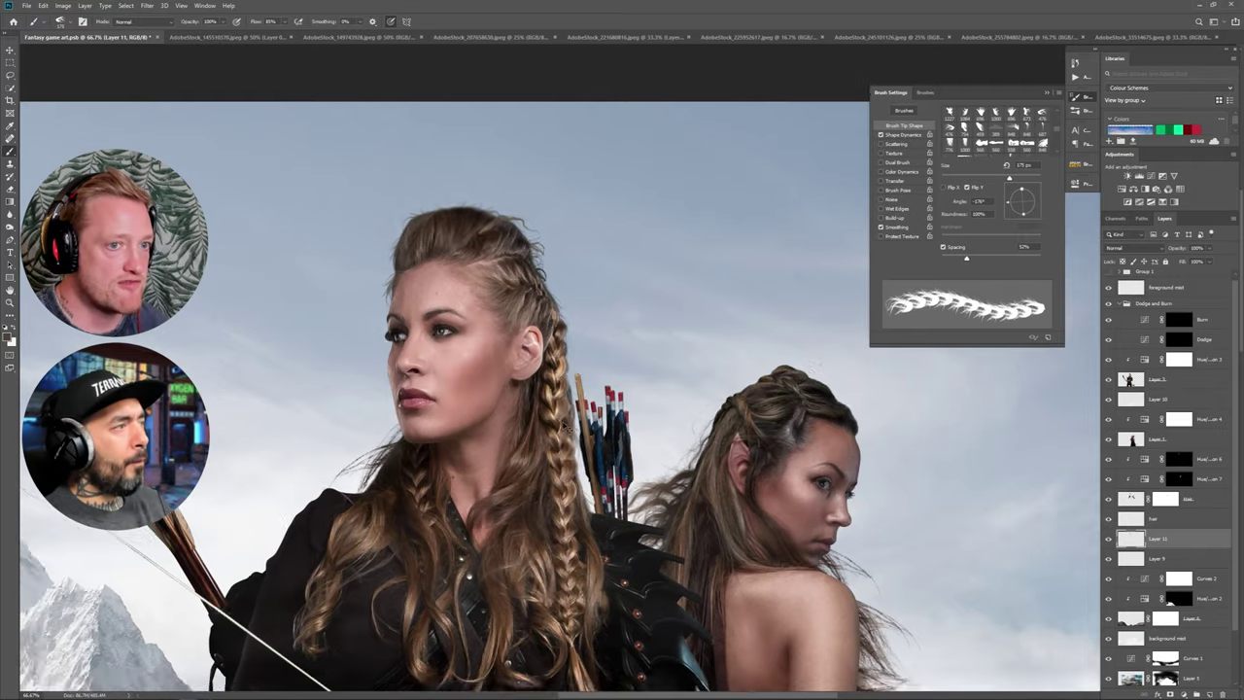
pyautogui.press('F5')
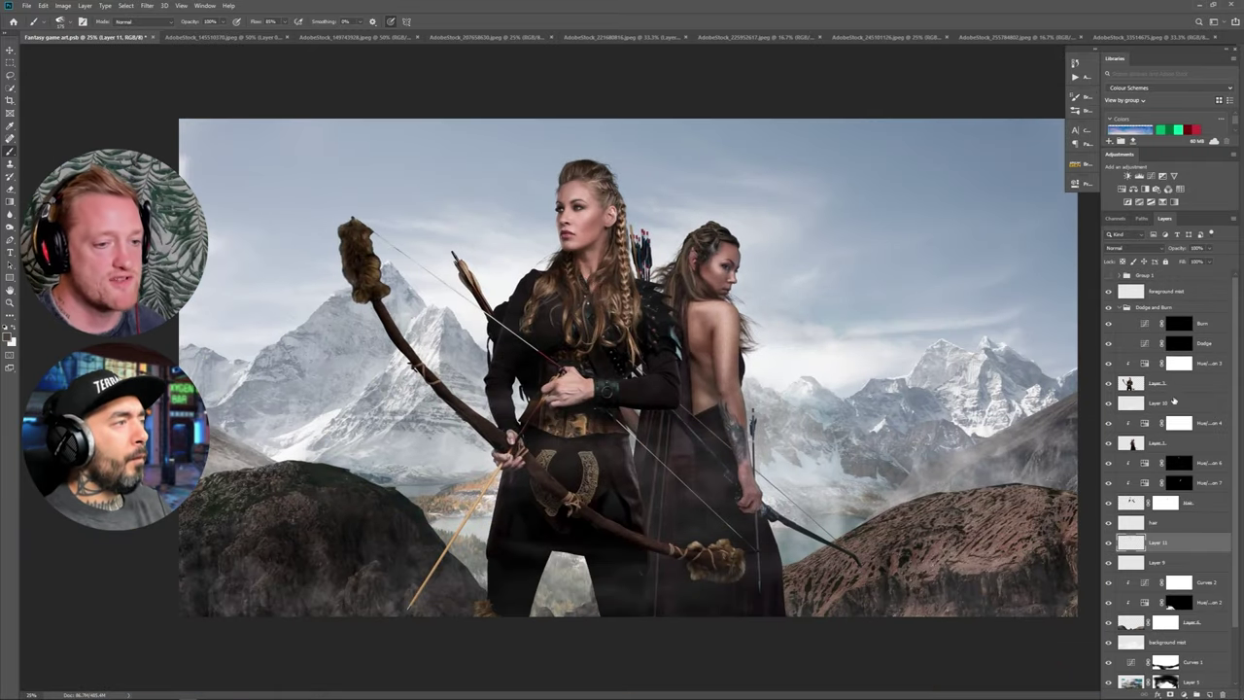
pyautogui.doubleClick(1157, 537)
pyautogui.write('hair 3')
pyautogui.press('Return')
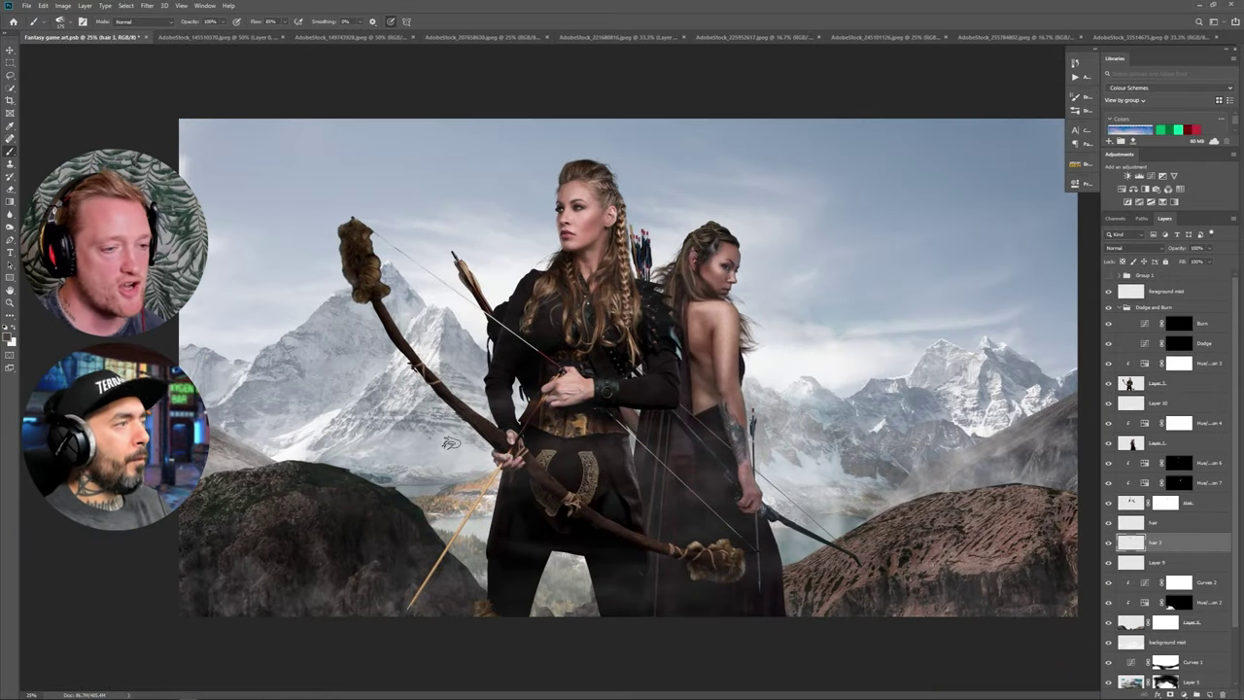
# Switch to a soft round brush and target the Dodge layer's mask for close-up work on the warrior's face.
pyautogui.click(61, 20)
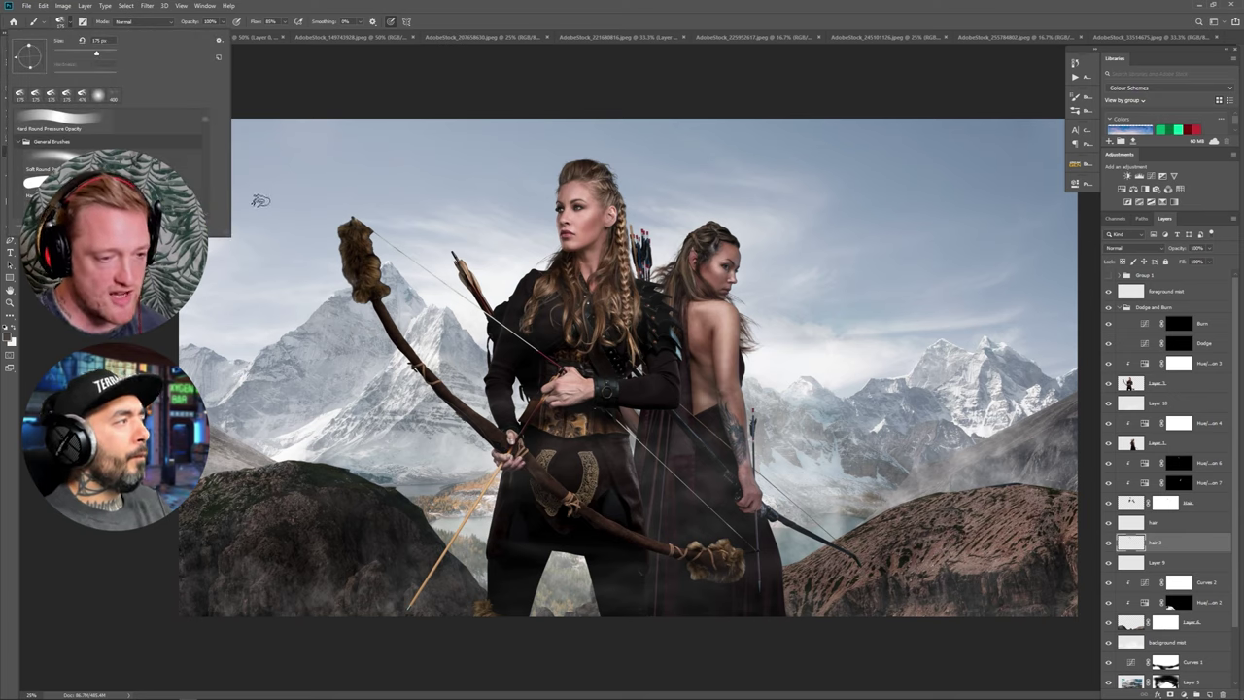
pyautogui.scroll(-10, 29, 153)
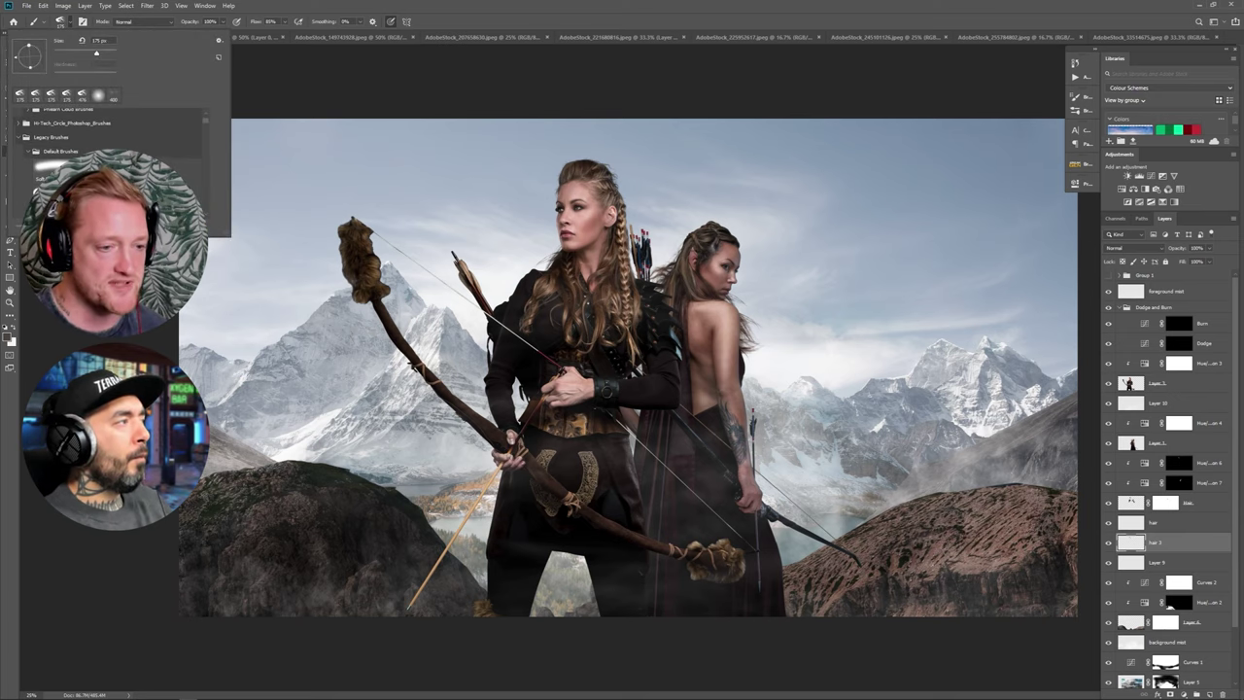
pyautogui.scroll(-3, 144, 151)
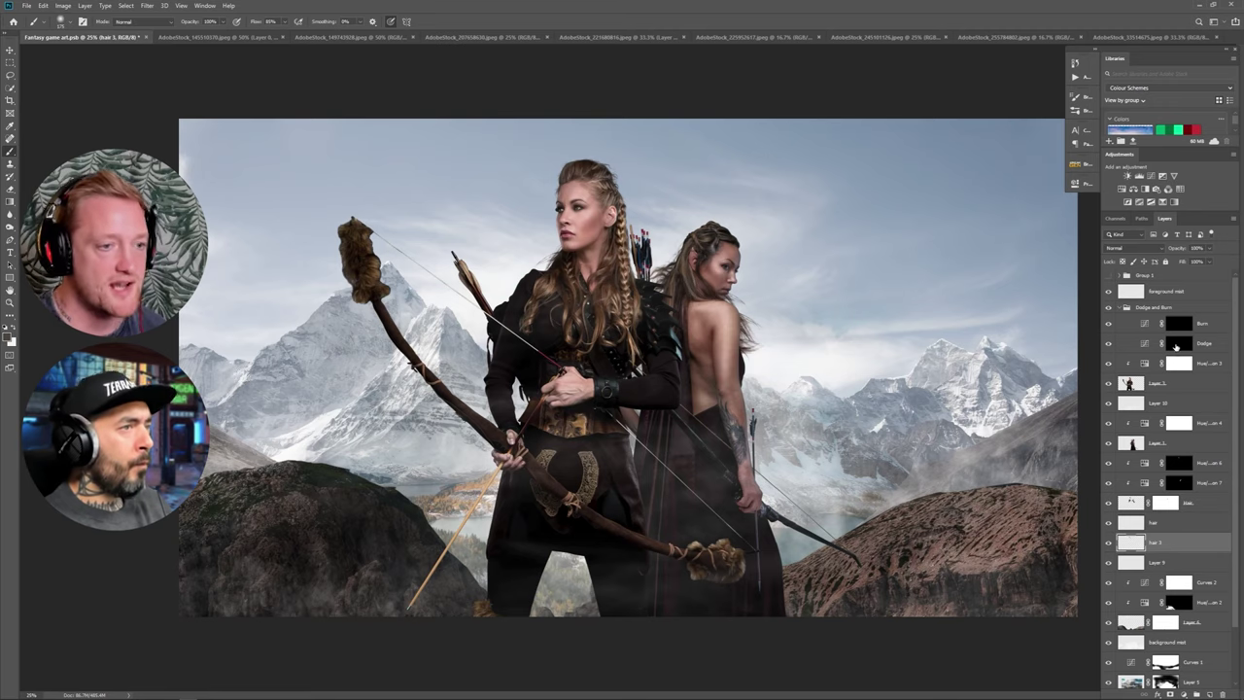
pyautogui.click(1175, 347)
pyautogui.scroll(4, 625, 285)
pyautogui.moveTo(580, 161)
pyautogui.mouseDown()
pyautogui.moveTo(541, 402)
pyautogui.moveTo(1113, 607)
pyautogui.mouseUp()
pyautogui.scroll(2, 543, 402)
# Shrink the soft round brush to a very fine tip and lower its flow to 13%.
pyautogui.press('[')
pyautogui.press('[')
pyautogui.press('[')
pyautogui.press('[')
pyautogui.press('[')
pyautogui.press('[')
pyautogui.press('[')
pyautogui.press('[')
pyautogui.press('[')
pyautogui.press('[')
pyautogui.press('[')
pyautogui.press('[')
pyautogui.press('[')
pyautogui.press('[')
pyautogui.press('[')
pyautogui.press('[')
pyautogui.press('[')
pyautogui.press('[')
pyautogui.press('[')
pyautogui.click(284, 22)
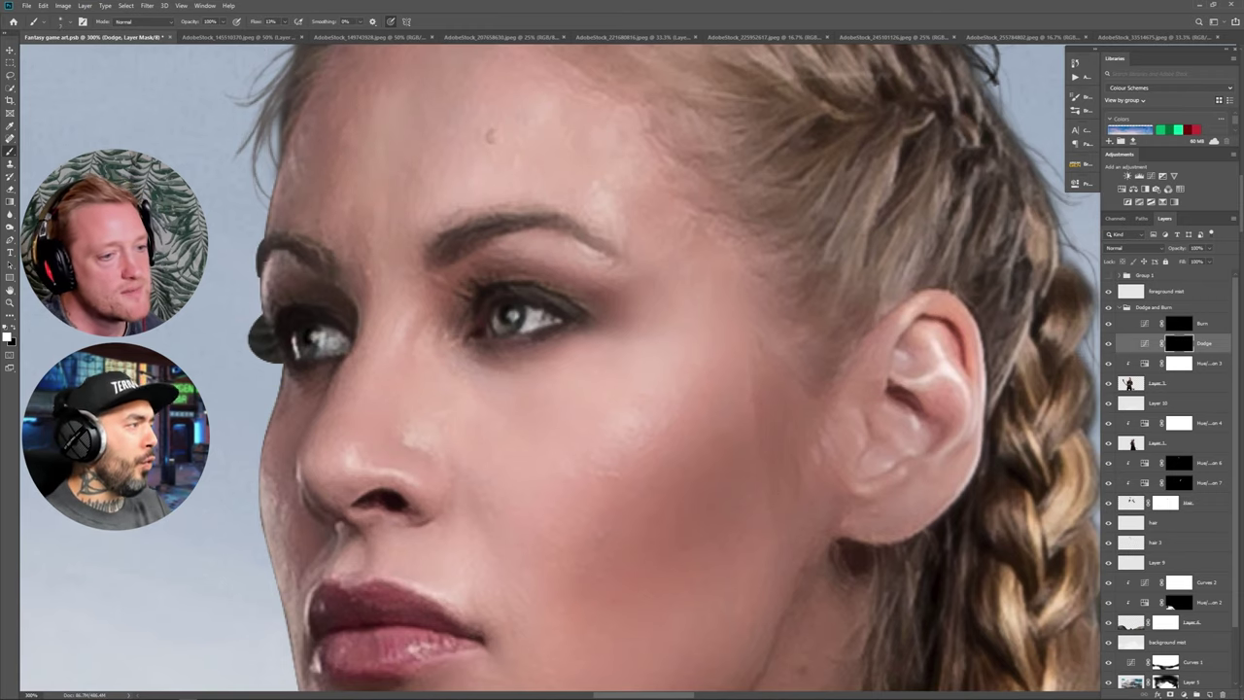
# Enlarge the brush slightly and dodge the highlights on the warrior's eyes and ear.
pyautogui.press(']')
pyautogui.press(']')
pyautogui.press(']')
pyautogui.press(']')
pyautogui.press(']')
pyautogui.moveTo(617, 637); pyautogui.dragTo(657, 399)
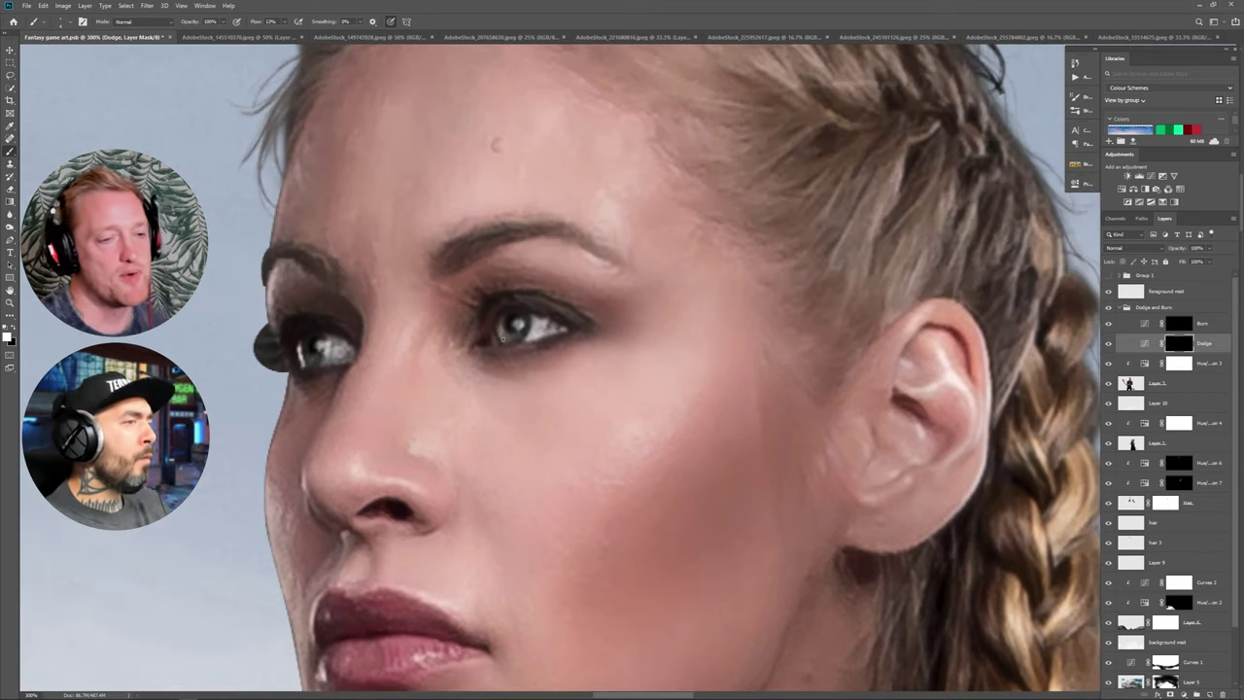
# Dodge the highlights in the warrior's swept-back hair and the plaits above her ear on the Dodge mask.
pyautogui.moveTo(596, 102); pyautogui.dragTo(540, 331)
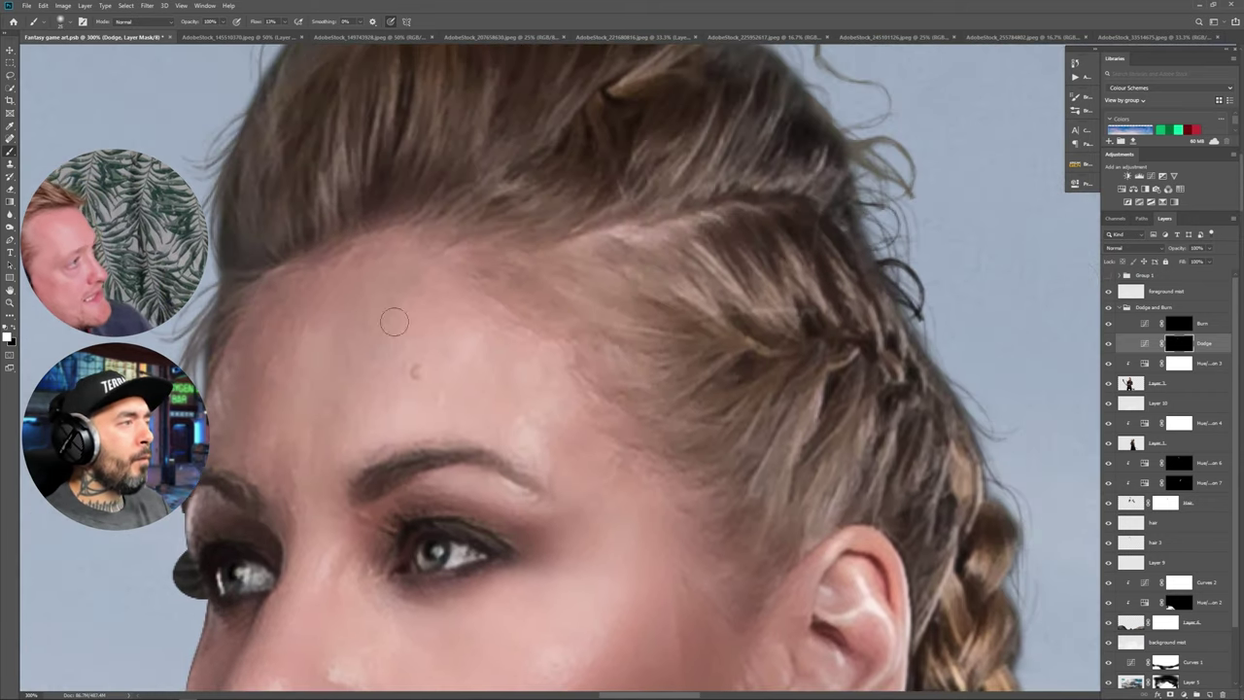
pyautogui.moveTo(444, 402); pyautogui.dragTo(493, 530)
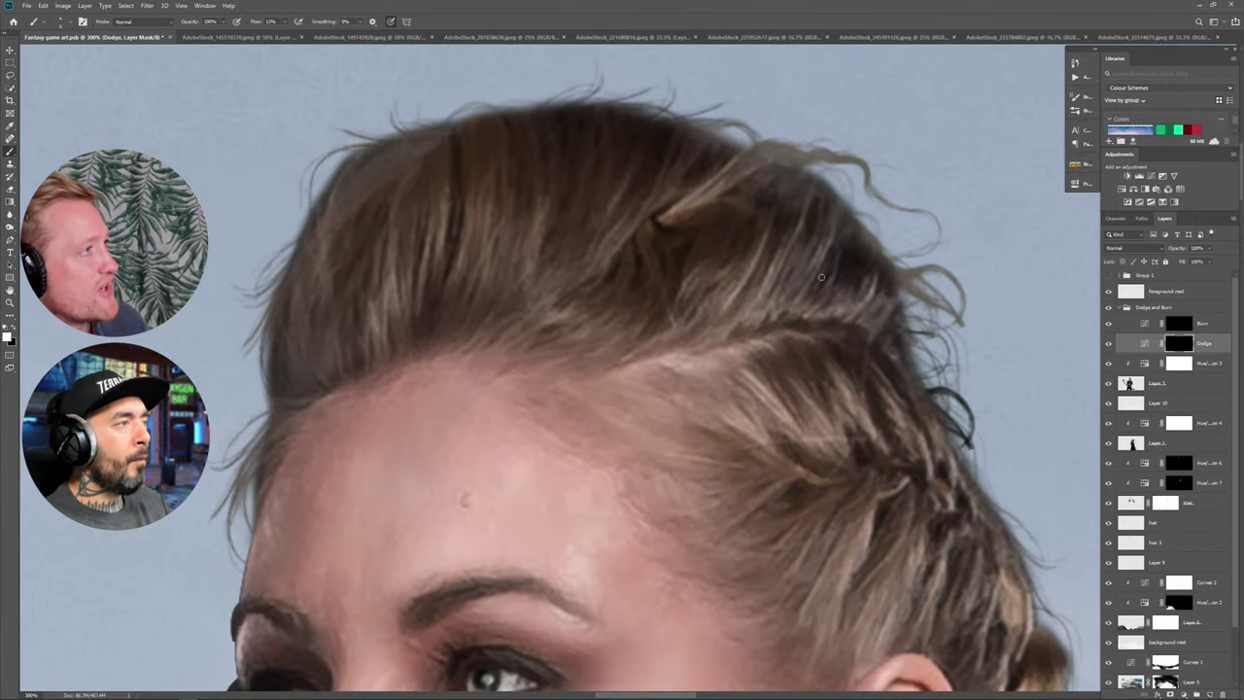
pyautogui.moveTo(547, 284); pyautogui.dragTo(219, 192)
pyautogui.moveTo(664, 508); pyautogui.dragTo(770, 387)
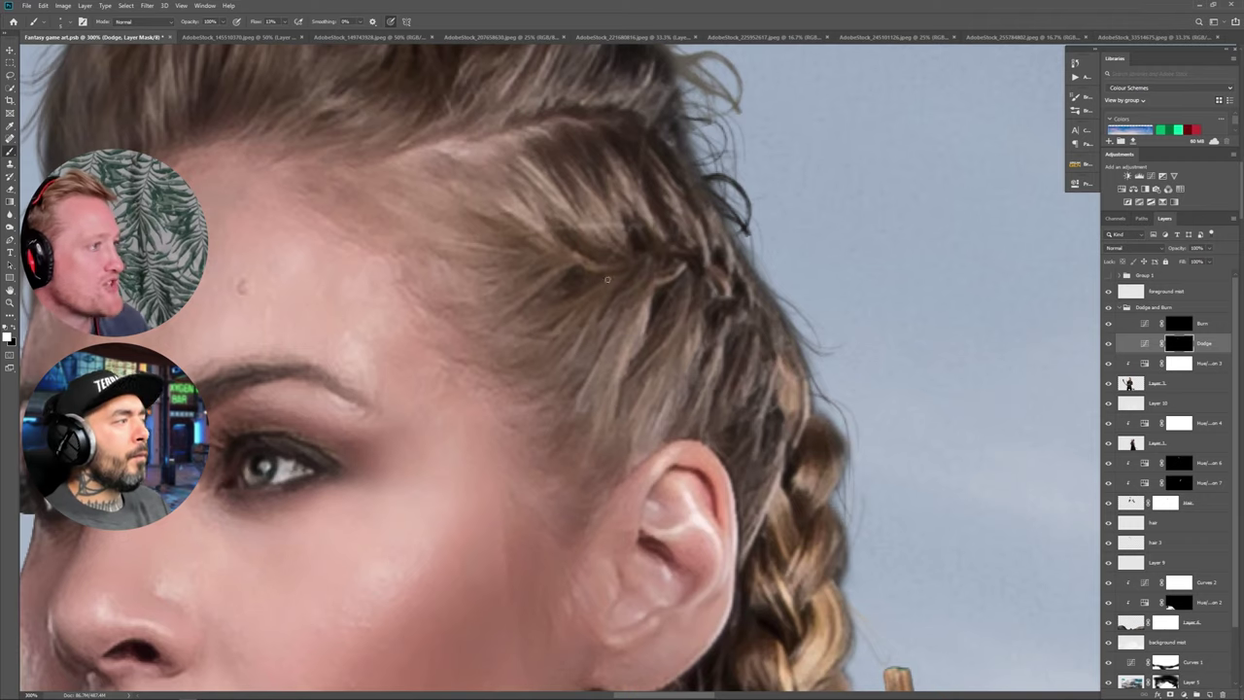
# Dodge the bright strands of the long braid beside the warrior's neck, following it down over her chest.
pyautogui.scroll(-3, 771, 386)
pyautogui.scroll(-5, 636, 446)
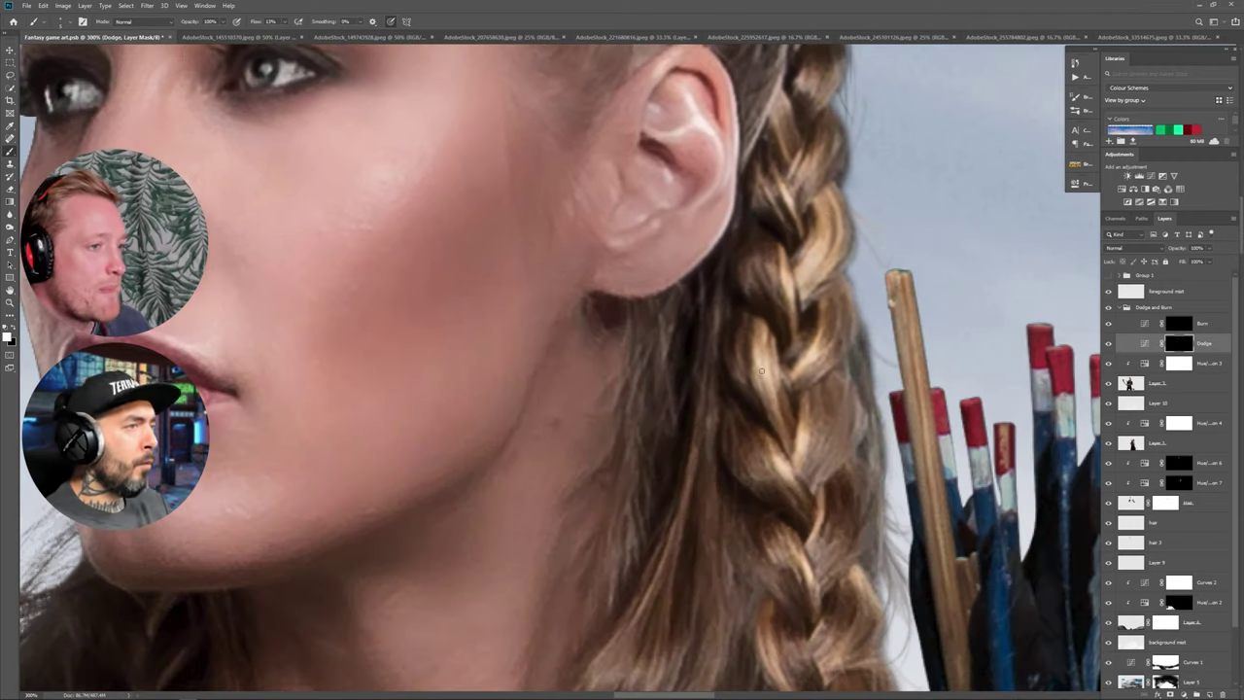
pyautogui.scroll(-4, 637, 446)
pyautogui.hscroll(2, 637, 446)
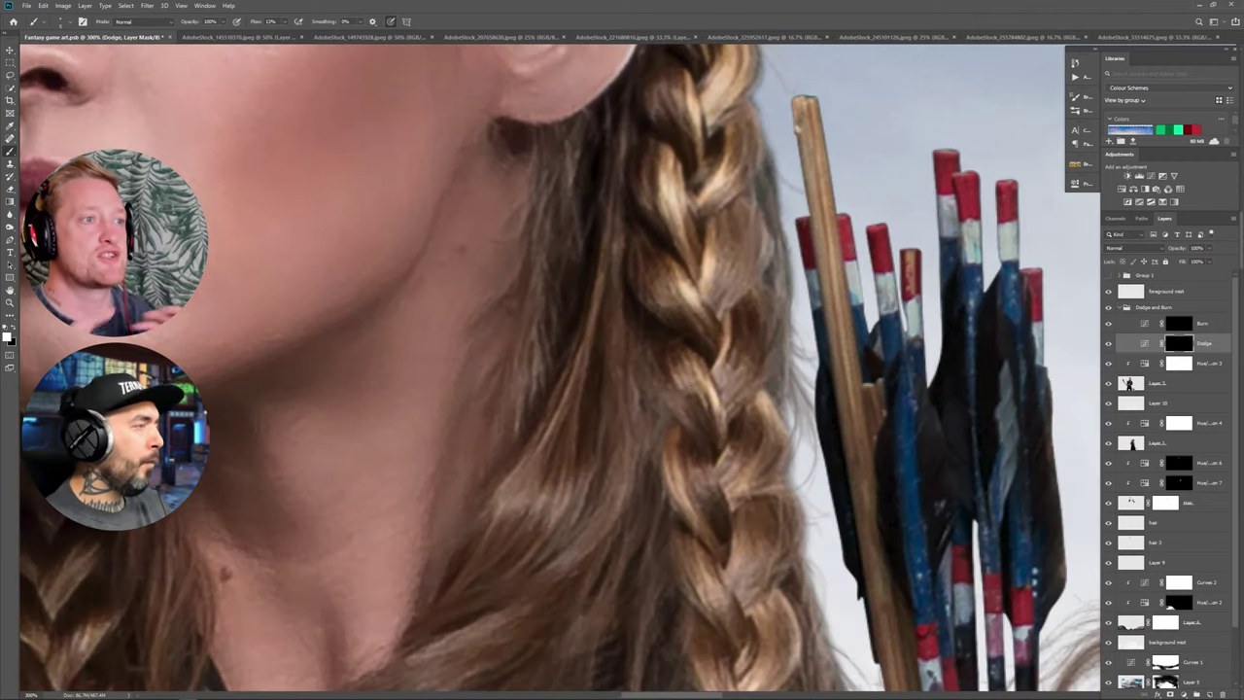
pyautogui.scroll(-3, 696, 460)
pyautogui.hscroll(2, 697, 460)
pyautogui.scroll(-4, 725, 297)
pyautogui.hscroll(-2, 725, 297)
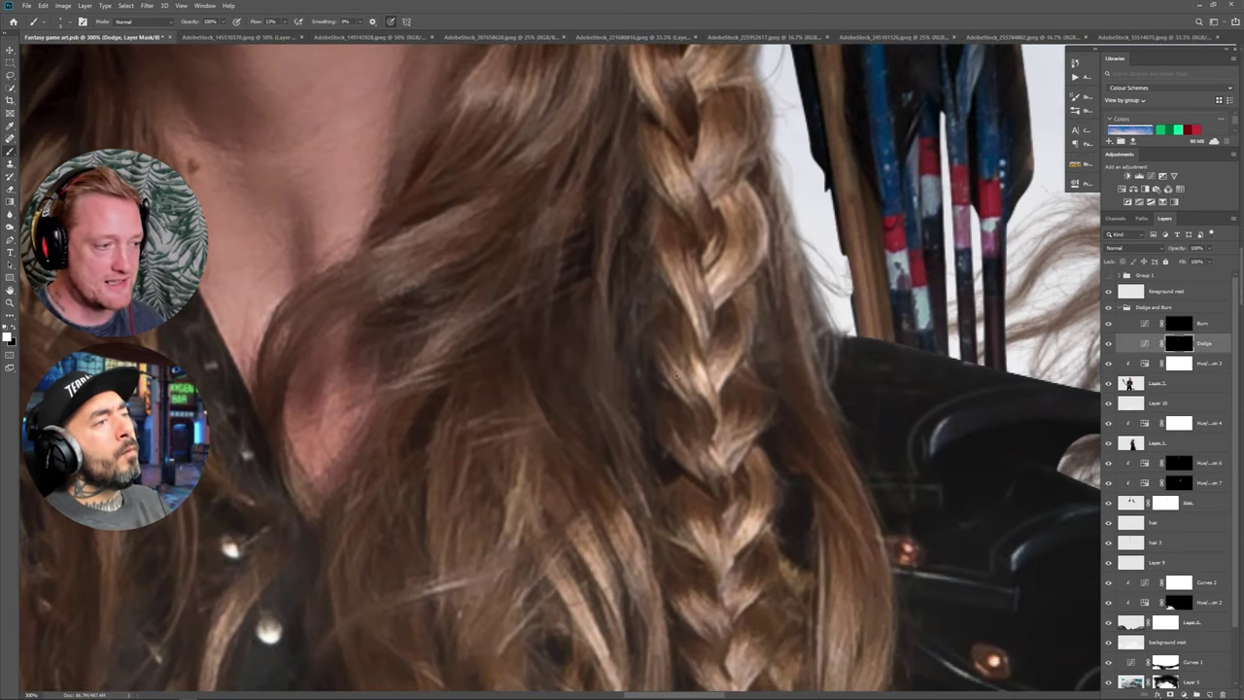
pyautogui.scroll(-1, 725, 296)
# Dodge the small braid below the chin and the wavy hair falling over the warrior's far shoulder.
pyautogui.scroll(8, 700, 339)
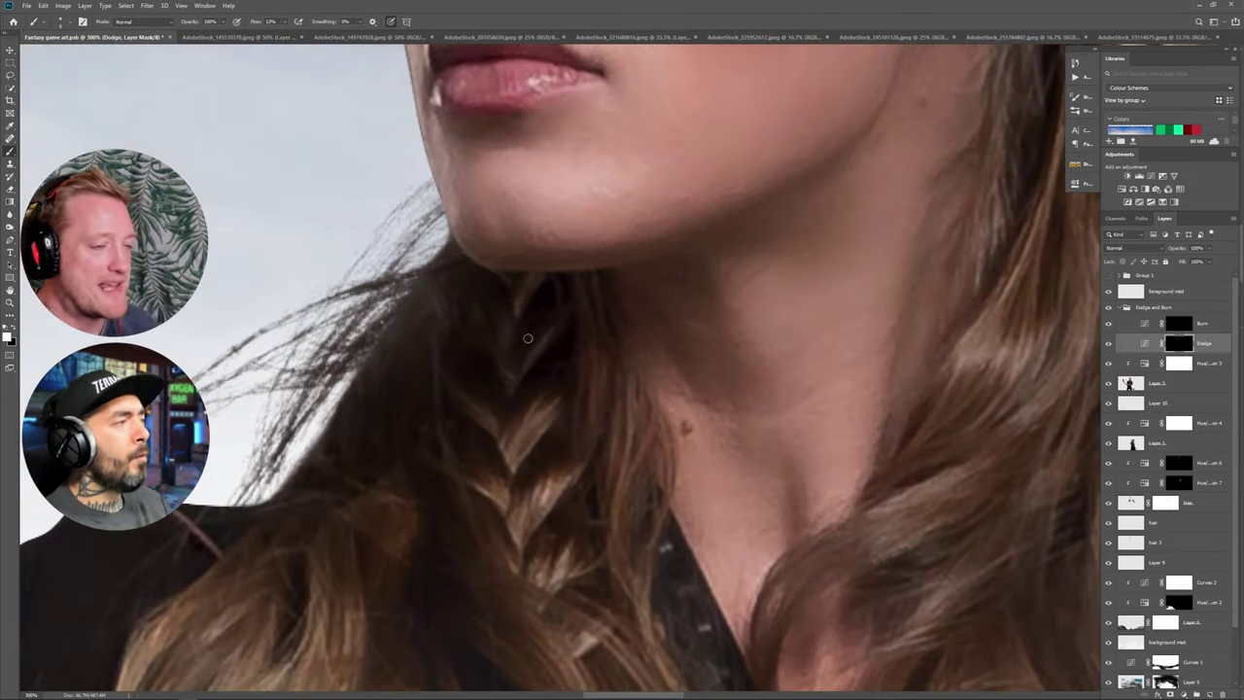
pyautogui.scroll(-3, 588, 360)
pyautogui.hscroll(-1, 587, 360)
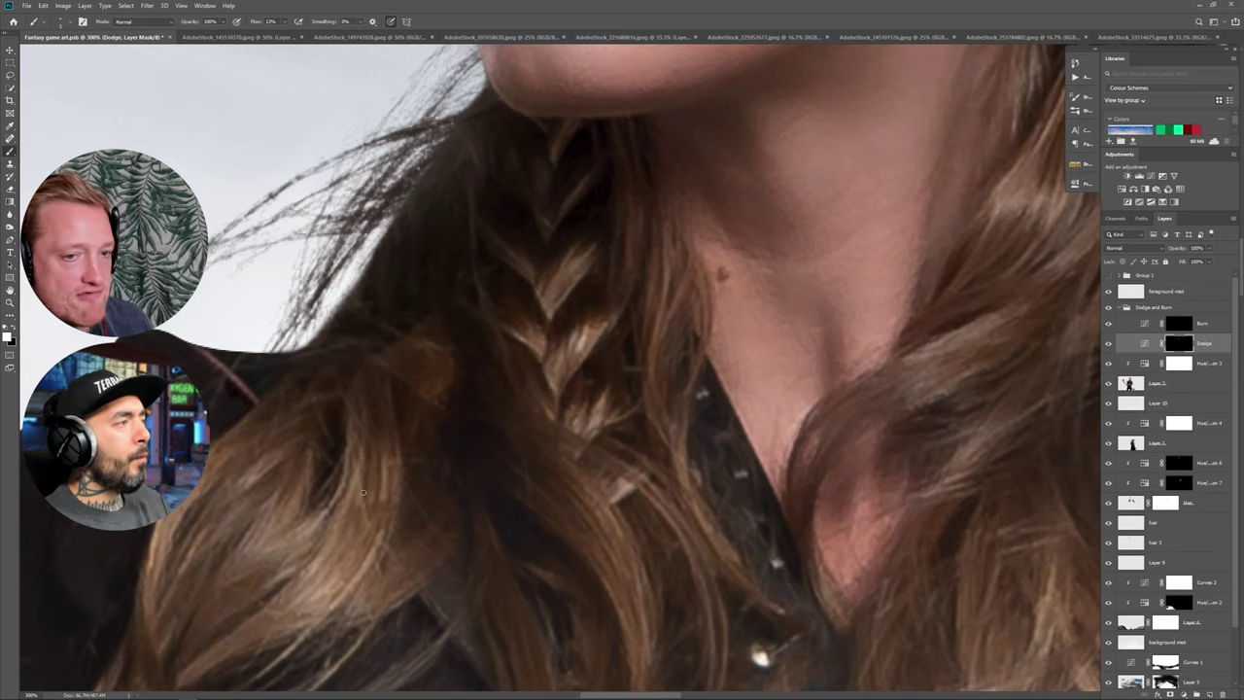
pyautogui.moveTo(712, 589); pyautogui.dragTo(652, 417)
pyautogui.scroll(-3, 627, 374)
pyautogui.scroll(1, 668, 330)
# Work at 100% zoom and dodge the highlights on the warrior's black shoulder armour.
pyautogui.moveTo(668, 330)
pyautogui.mouseDown()
pyautogui.moveTo(563, 414)
pyautogui.moveTo(493, 589)
pyautogui.mouseUp()
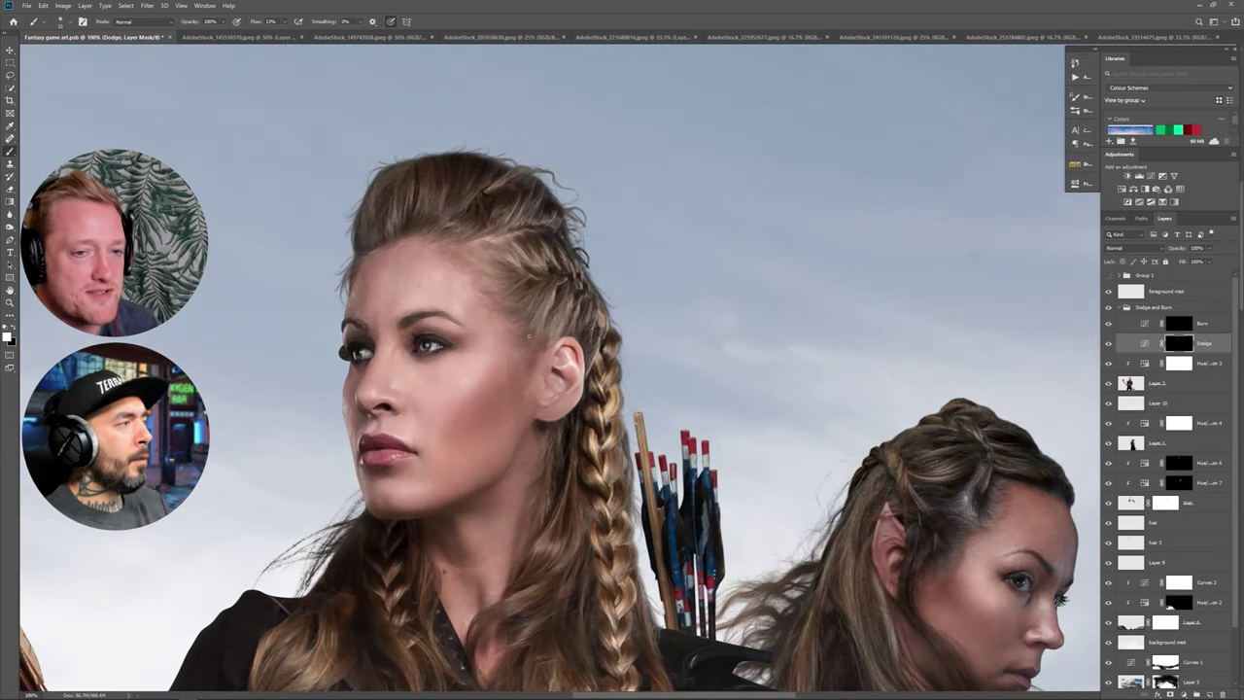
pyautogui.moveTo(684, 523); pyautogui.dragTo(648, 251)
pyautogui.moveTo(775, 564); pyautogui.dragTo(645, 442)
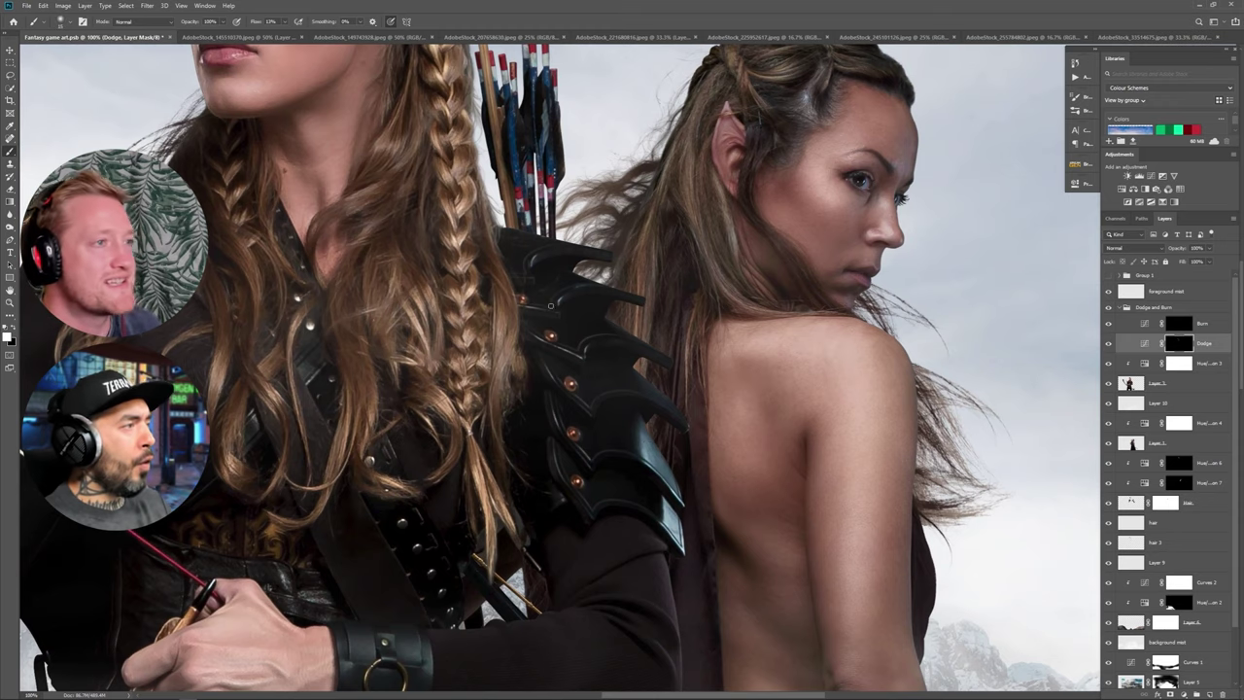
pyautogui.scroll(-2, 751, 492)
pyautogui.hscroll(-3, 751, 493)
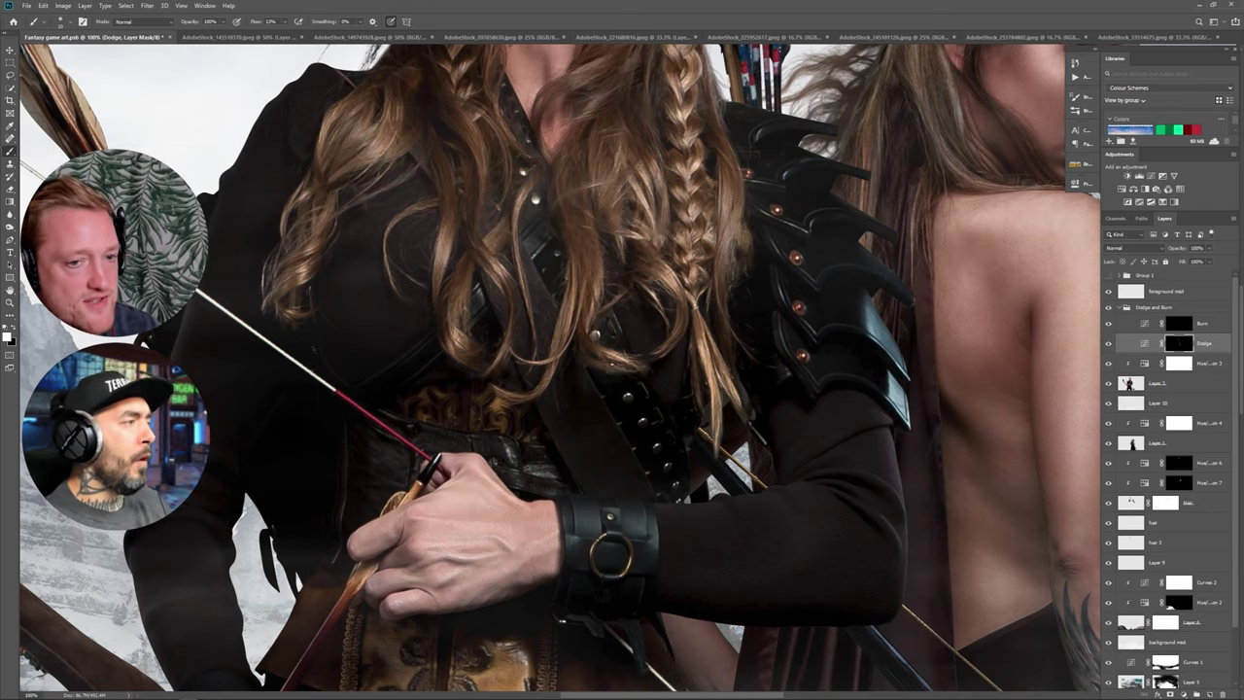
# Shrink the brush and dodge fine highlights on the warrior's chest clothing and leather straps.
pyautogui.press('[')
pyautogui.press('[')
pyautogui.press('[')
pyautogui.press('[')
pyautogui.press('[')
pyautogui.press('[')
pyautogui.press('[')
pyautogui.press('[')
pyautogui.press('[')
pyautogui.press('[')
pyautogui.press('[')
pyautogui.press('[')
pyautogui.moveTo(447, 276); pyautogui.dragTo(541, 513)
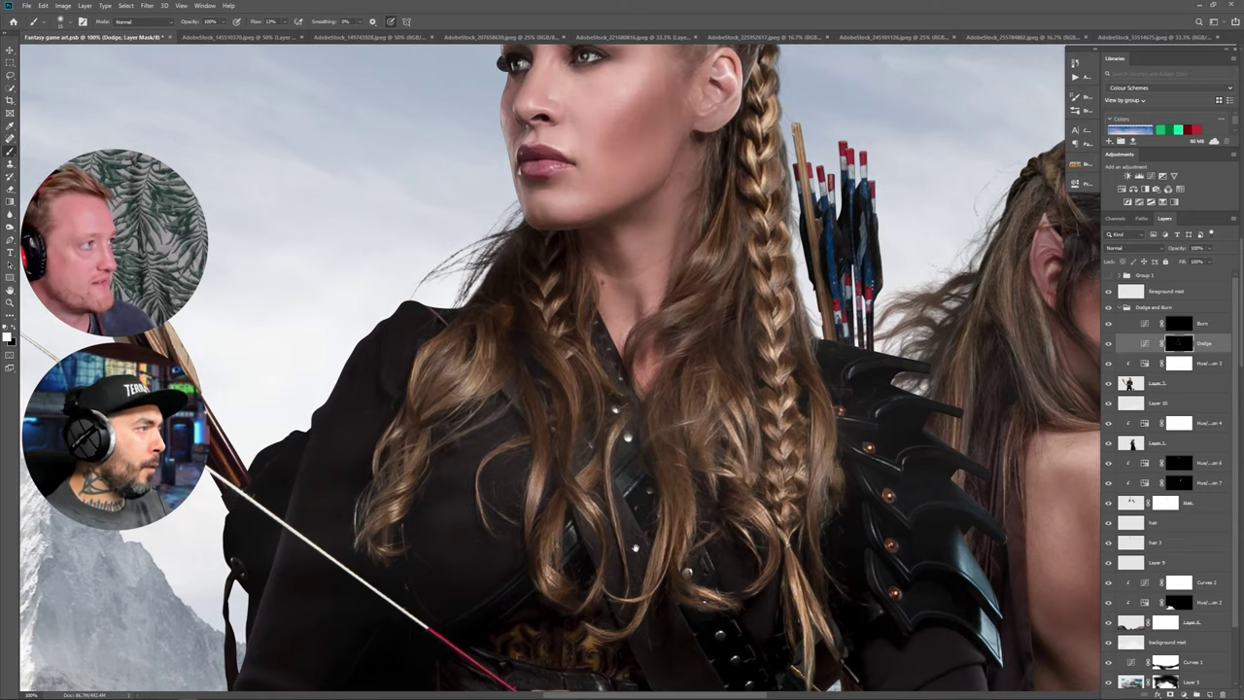
# Enlarge the brush and dodge the warrior's outfit around her hands, belt and the sleeve of her bow arm.
pyautogui.scroll(-10, 636, 548)
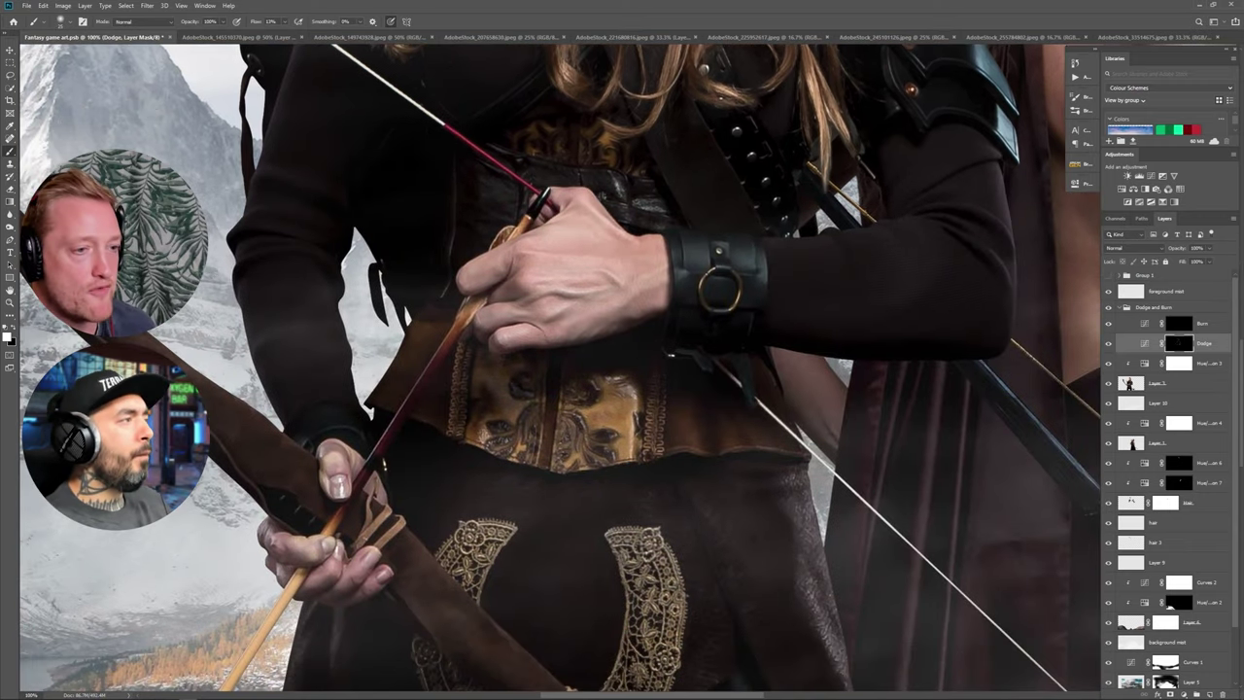
pyautogui.moveTo(607, 361); pyautogui.dragTo(643, 406)
pyautogui.press(']')
pyautogui.press(']')
pyautogui.press(']')
pyautogui.press(']')
pyautogui.press(']')
pyautogui.press(']')
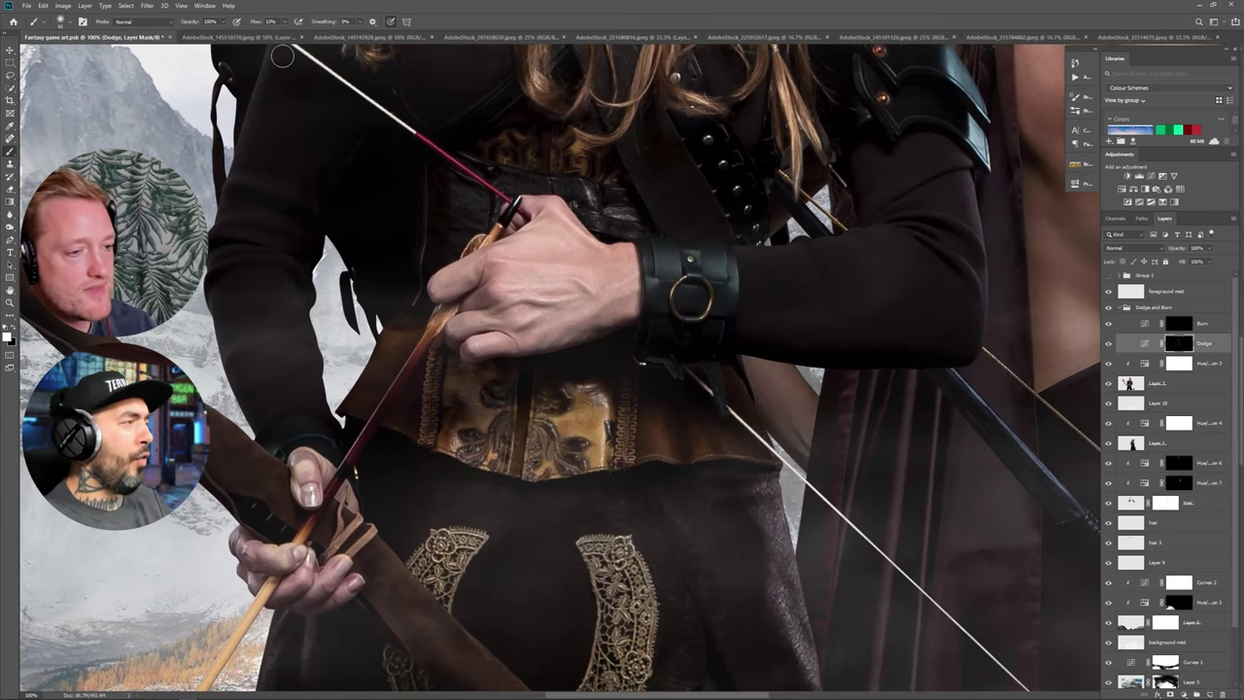
pyautogui.moveTo(202, 300)
pyautogui.mouseDown()
pyautogui.moveTo(525, 587)
pyautogui.moveTo(640, 470)
pyautogui.moveTo(678, 668)
pyautogui.mouseUp()
# Raise the brush flow, shrink the tip and dodge the edges of the warrior's armour and near sleeve.
pyautogui.press('[')
pyautogui.press('[')
pyautogui.press('[')
pyautogui.moveTo(285, 22); pyautogui.dragTo(292, 35)
pyautogui.moveTo(410, 551); pyautogui.dragTo(230, 272)
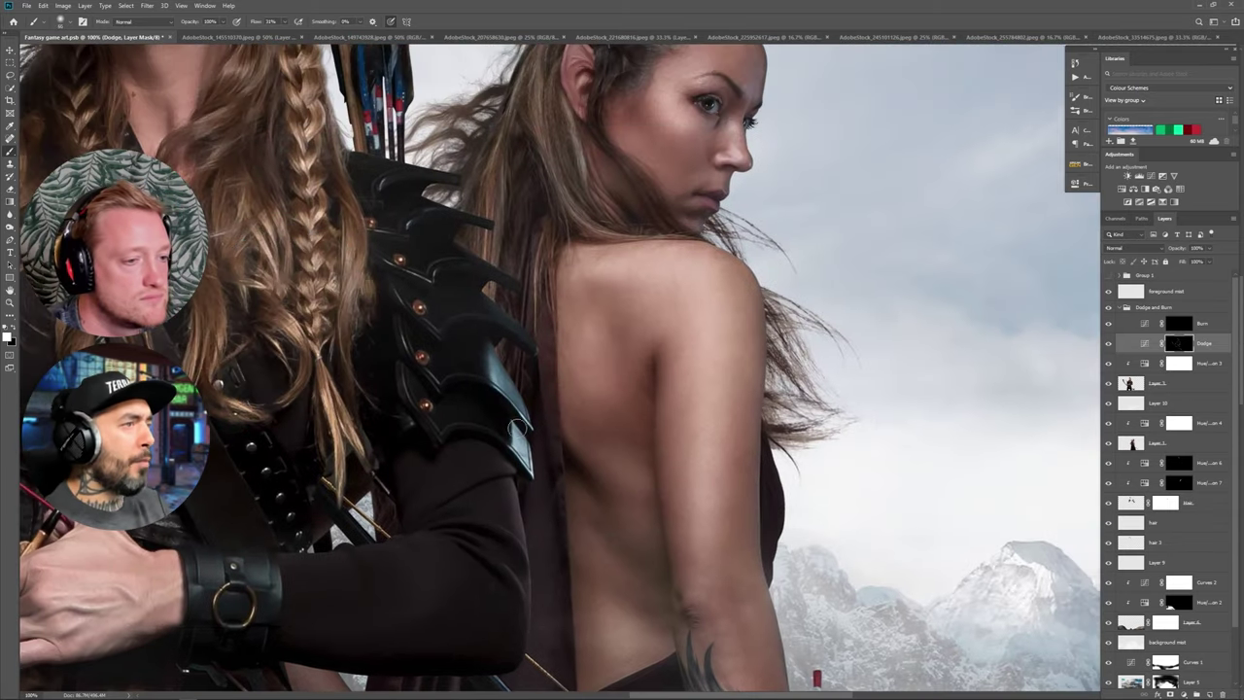
pyautogui.press('[')
pyautogui.press('[')
pyautogui.press('[')
pyautogui.press('[')
pyautogui.press('[')
pyautogui.press('[')
pyautogui.press('[')
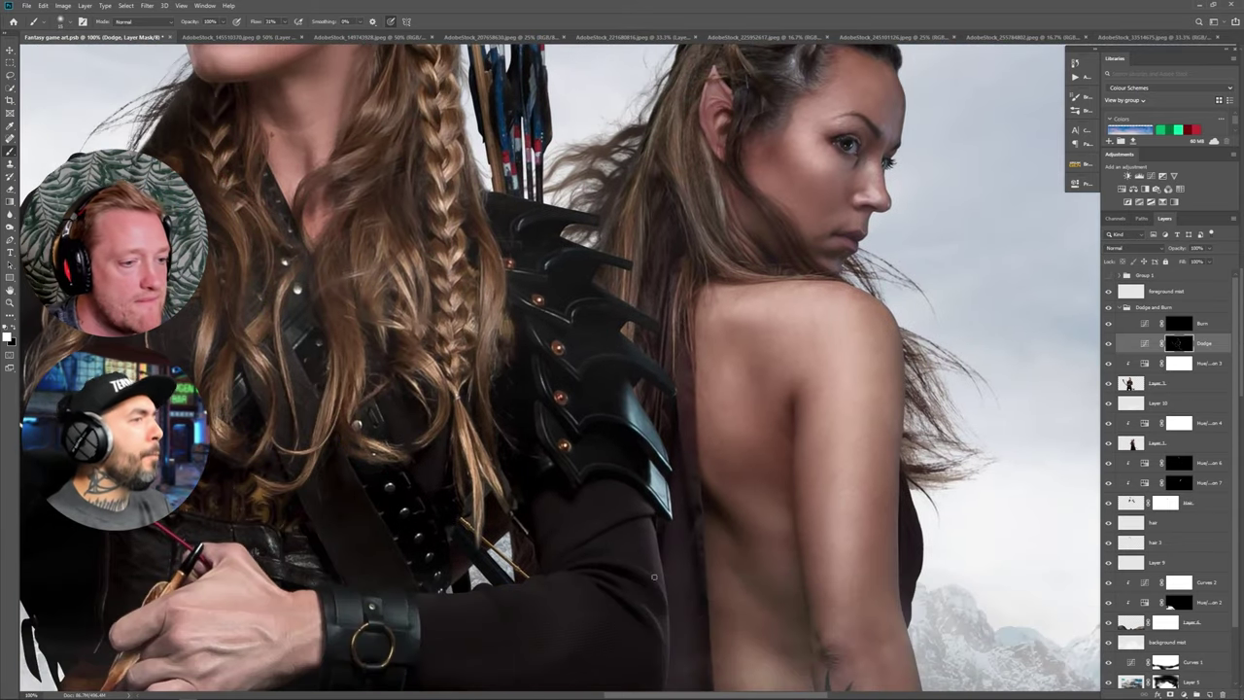
# Target the Burn layer's mask and lower the brush flow to 9% for close-up work on the warrior's face.
pyautogui.moveTo(455, 572); pyautogui.dragTo(554, 675)
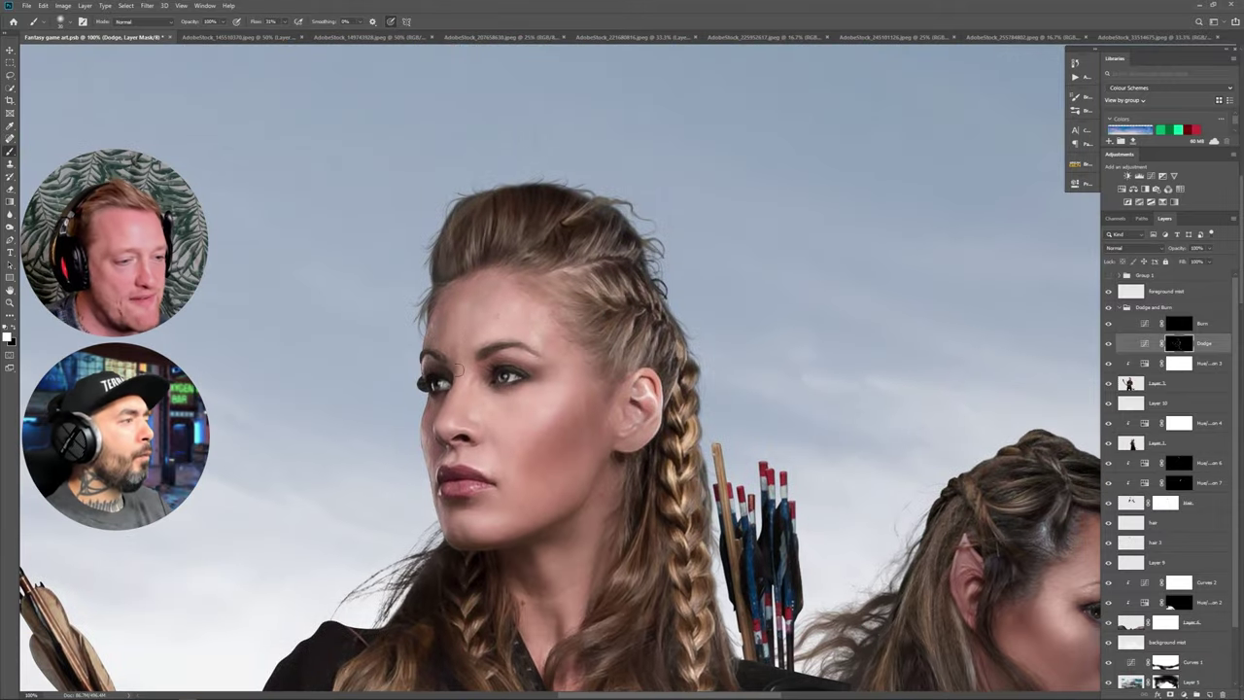
pyautogui.click(1178, 322)
pyautogui.scroll(3, 569, 299)
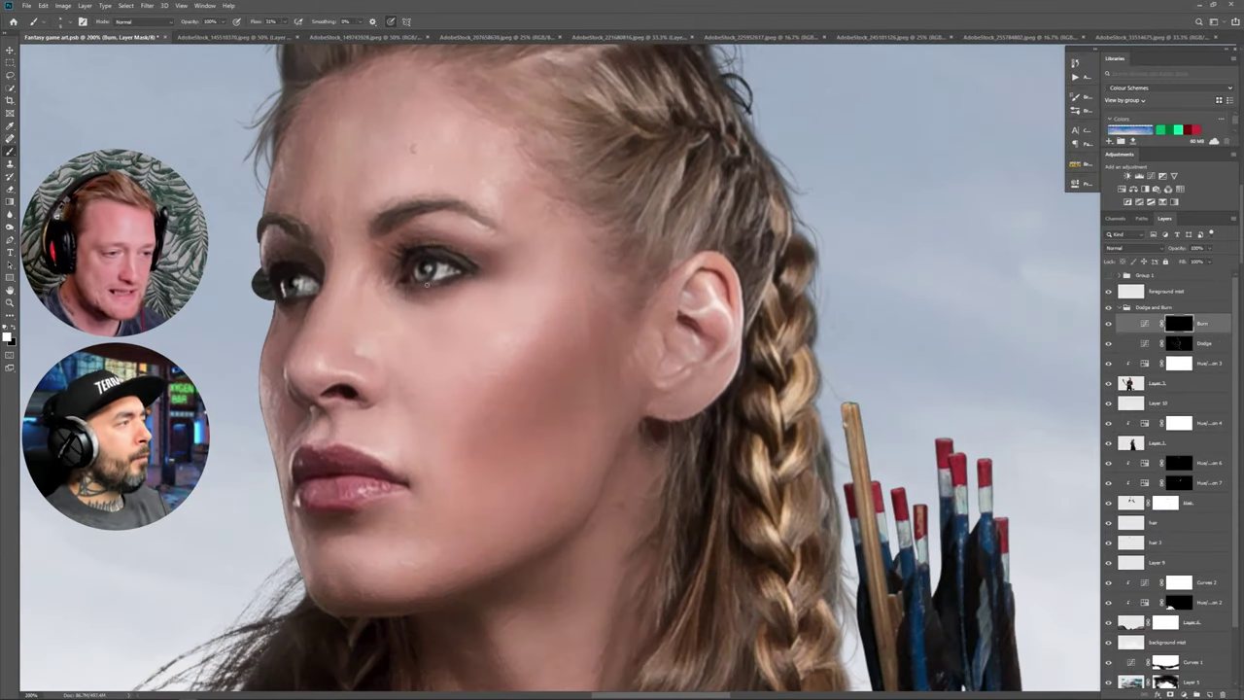
pyautogui.moveTo(473, 251); pyautogui.dragTo(391, 250)
pyautogui.click(285, 21)
pyautogui.moveTo(285, 35); pyautogui.dragTo(276, 49)
pyautogui.click(212, 117)
pyautogui.click(285, 21)
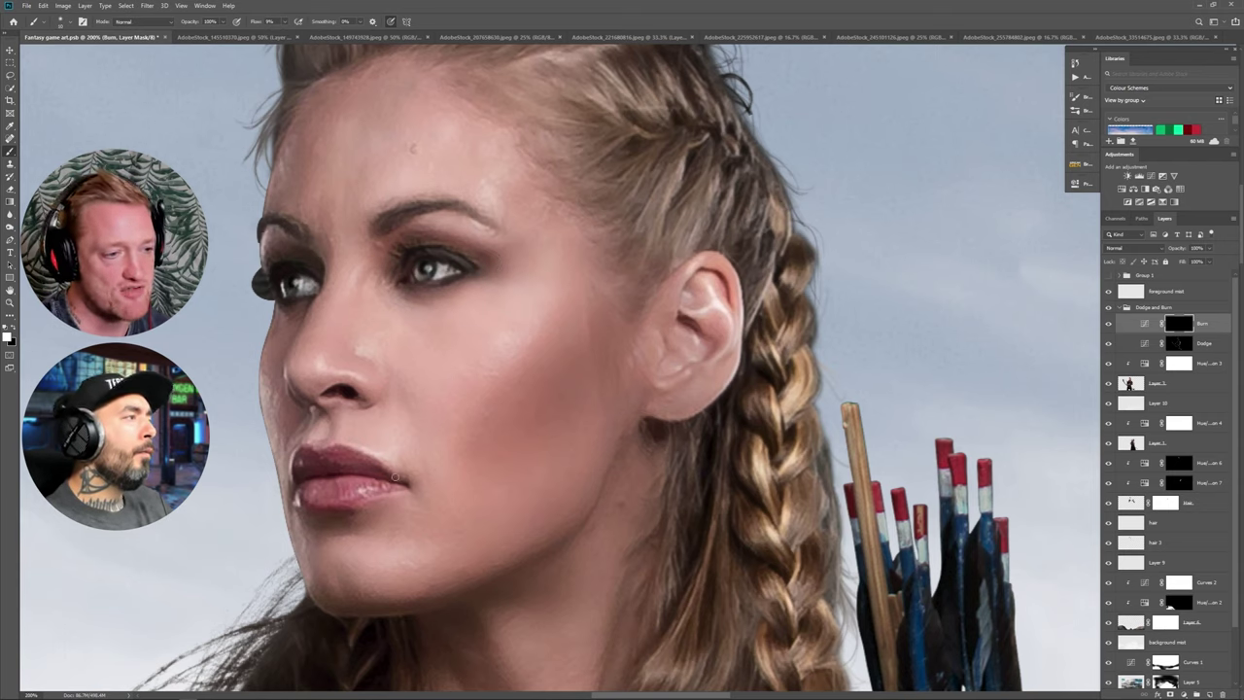
# Enlarge the brush slightly and burn the warrior's lips.
pyautogui.press(']')
pyautogui.press(']')
pyautogui.press(']')
pyautogui.press(']')
pyautogui.press(']')
pyautogui.moveTo(390, 480); pyautogui.dragTo(310, 478)
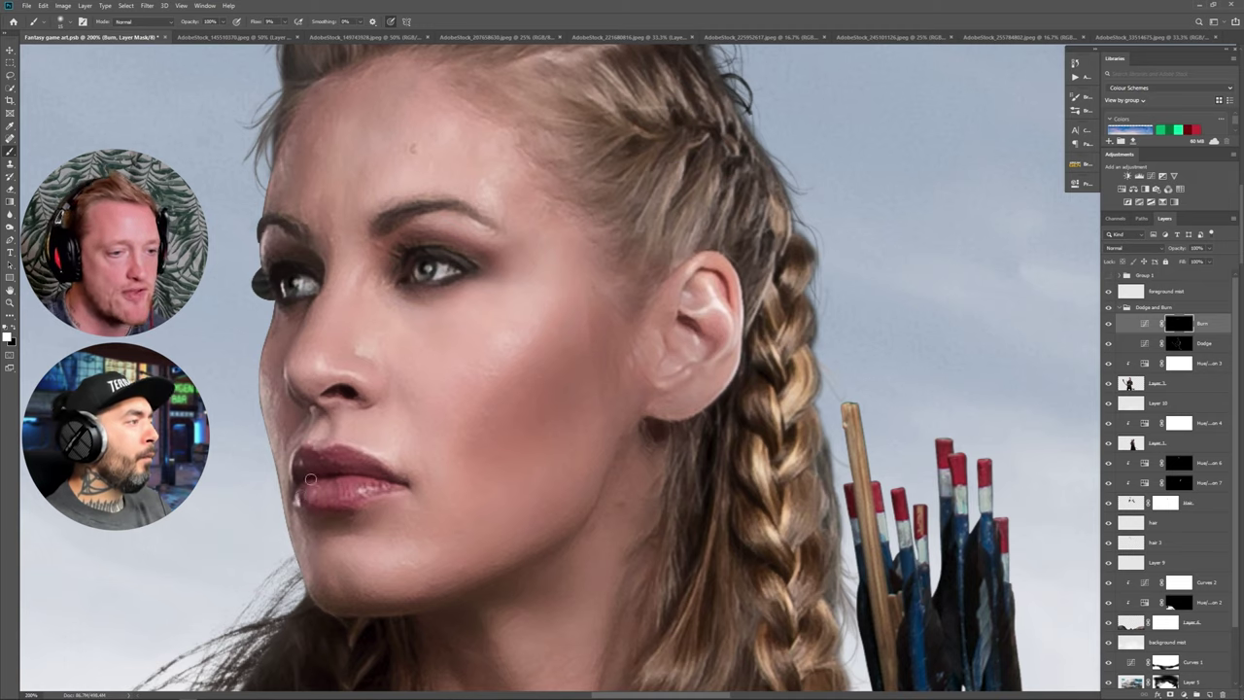
# Enlarge the brush further and burn the shadow along the warrior's cheek and cheekbone.
pyautogui.press(']')
pyautogui.press(']')
pyautogui.press(']')
pyautogui.press(']')
pyautogui.press(']')
pyautogui.press(']')
pyautogui.press(']')
pyautogui.press(']')
pyautogui.press(']')
pyautogui.press(']')
pyautogui.press(']')
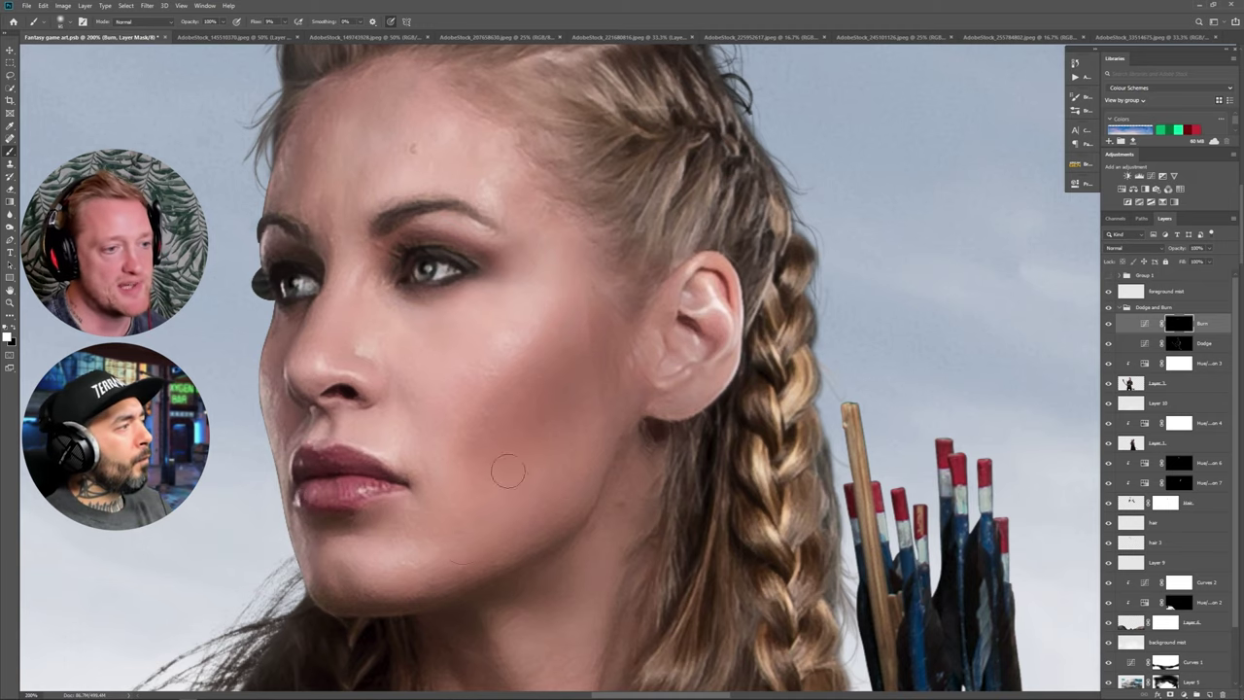
pyautogui.moveTo(605, 427); pyautogui.dragTo(558, 379)
# Shrink the brush to a fine tip and burn the dark strands in the warrior's hair and plaits.
pyautogui.moveTo(591, 147); pyautogui.dragTo(625, 343)
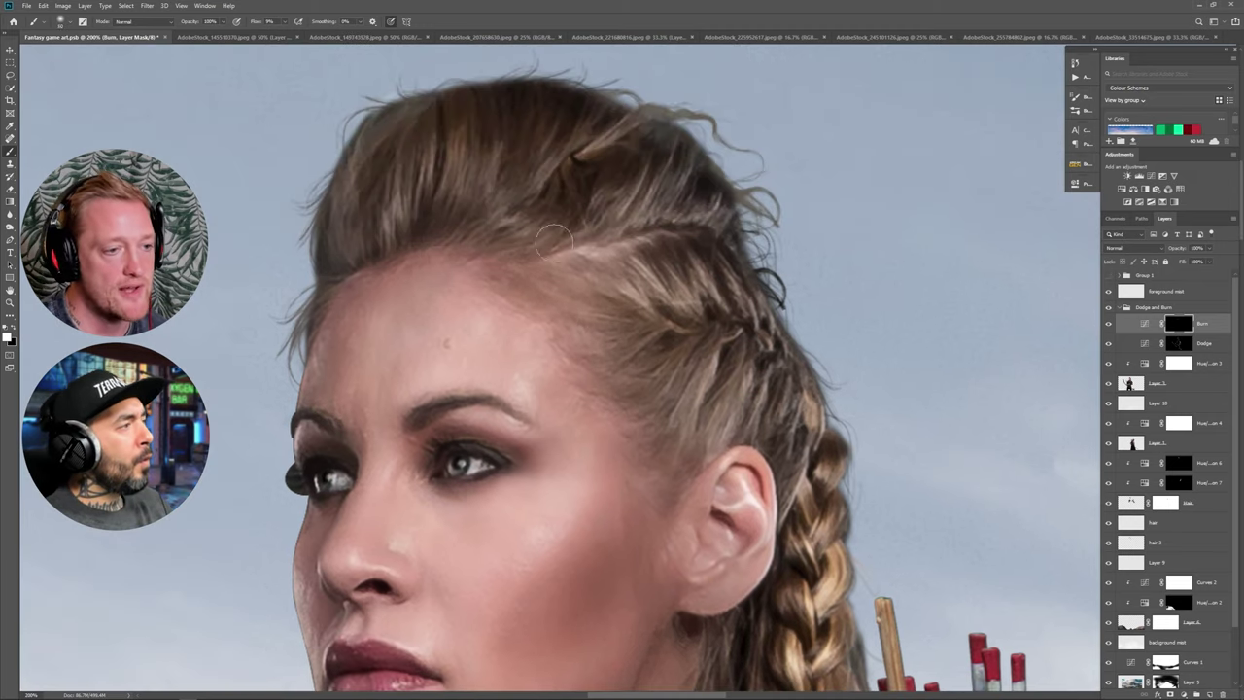
pyautogui.press('[')
pyautogui.press('[')
pyautogui.press('[')
pyautogui.press('[')
pyautogui.press('[')
pyautogui.press('[')
pyautogui.press('[')
pyautogui.press('[')
pyautogui.press('[')
pyautogui.press('[')
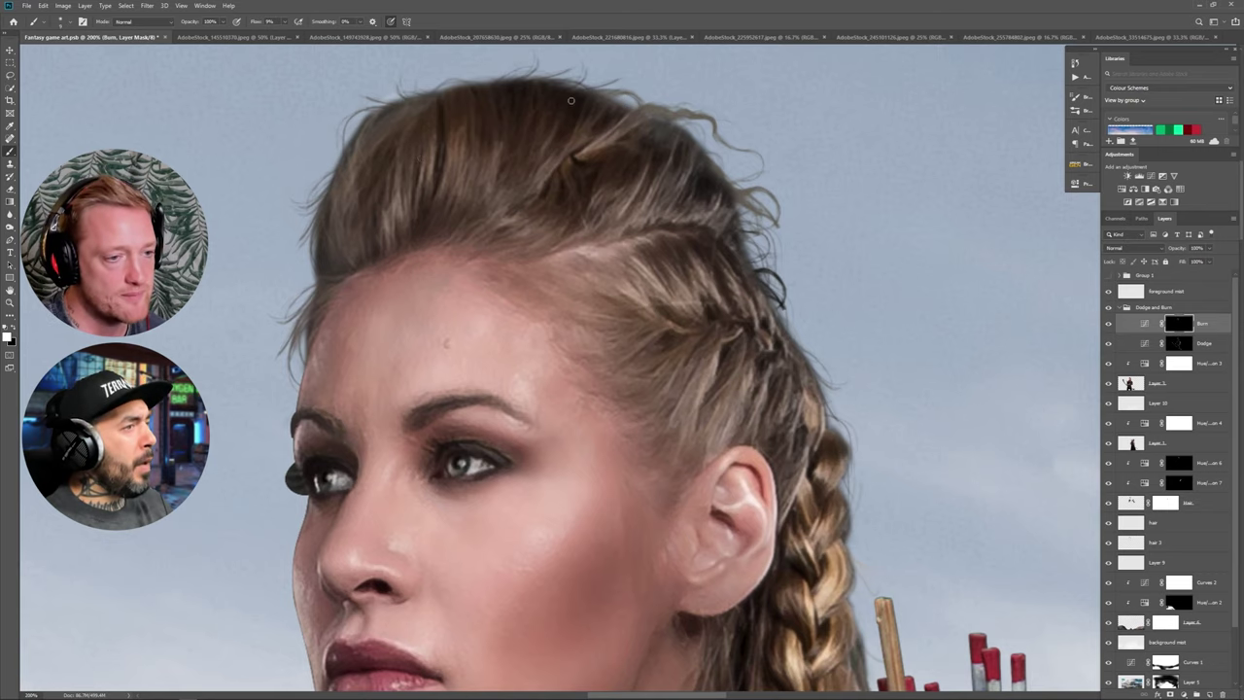
pyautogui.moveTo(702, 339); pyautogui.dragTo(560, 257)
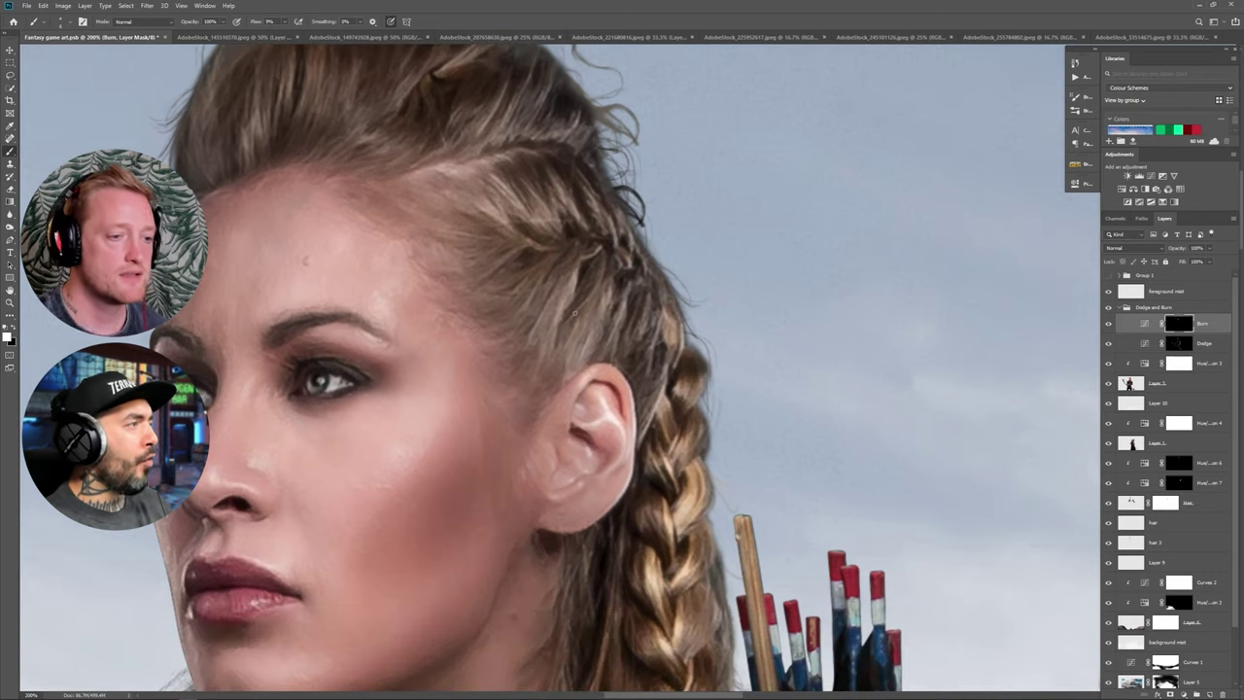
# Burn the shadows beneath the warrior's jaw and on her neck with a large brush, reducing its size as needed.
pyautogui.moveTo(626, 620); pyautogui.dragTo(769, 281)
pyautogui.press(']')
pyautogui.press(']')
pyautogui.press(']')
pyautogui.press(']')
pyautogui.press(']')
pyautogui.press(']')
pyautogui.press(']')
pyautogui.press(']')
pyautogui.press(']')
pyautogui.press(']')
pyautogui.press(']')
pyautogui.press(']')
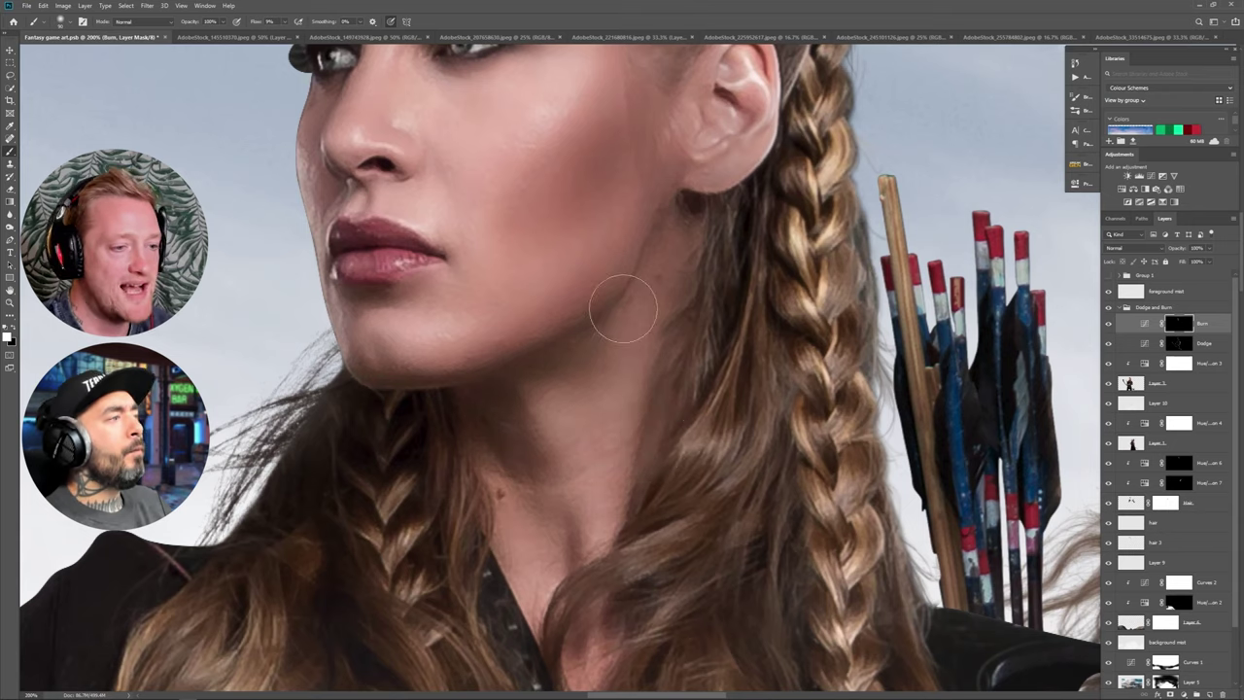
pyautogui.press('[')
pyautogui.press('[')
pyautogui.press('[')
pyautogui.press('[')
pyautogui.scroll(-1, 636, 369)
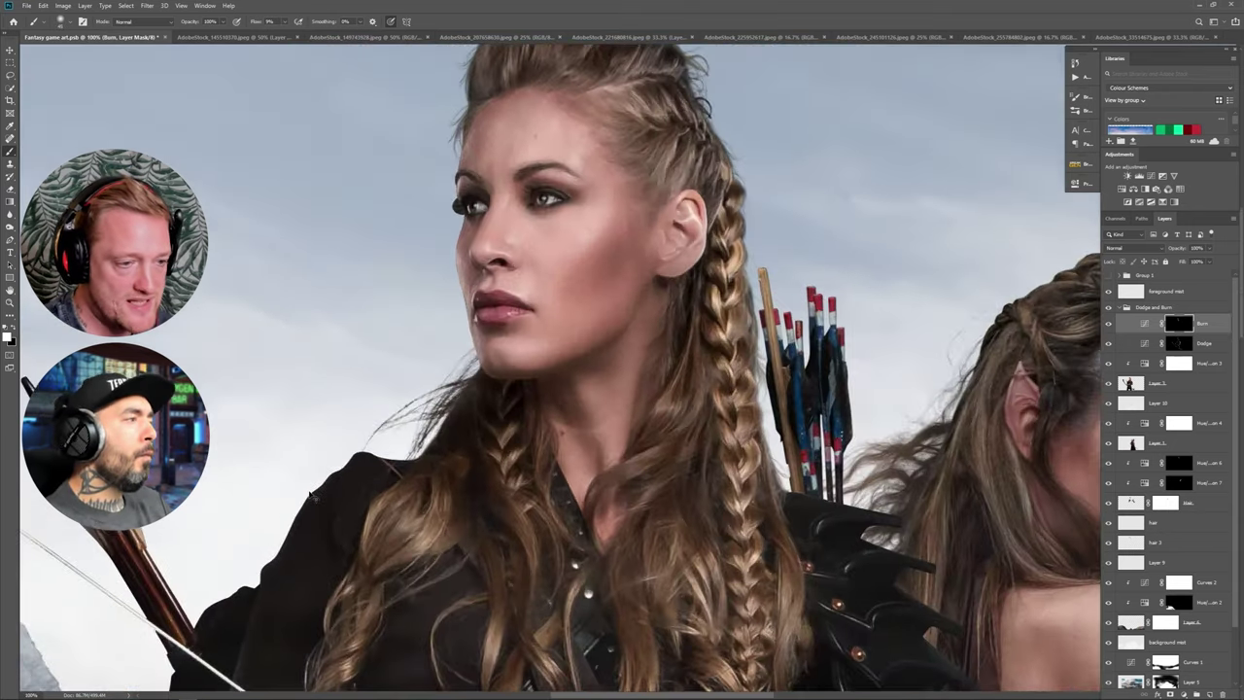
# Switch the brush to black and soften the burn around the warrior's jawline on the Burn mask.
pyautogui.scroll(1, 703, 190)
pyautogui.press('x')
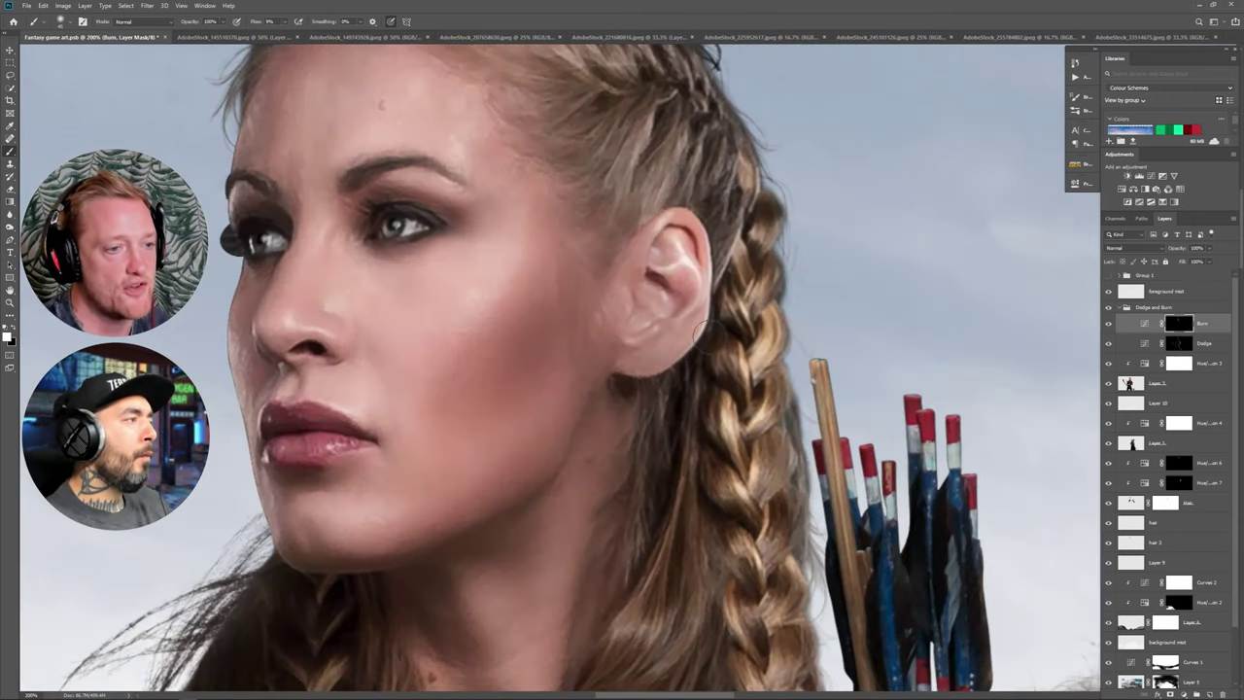
pyautogui.press('x')
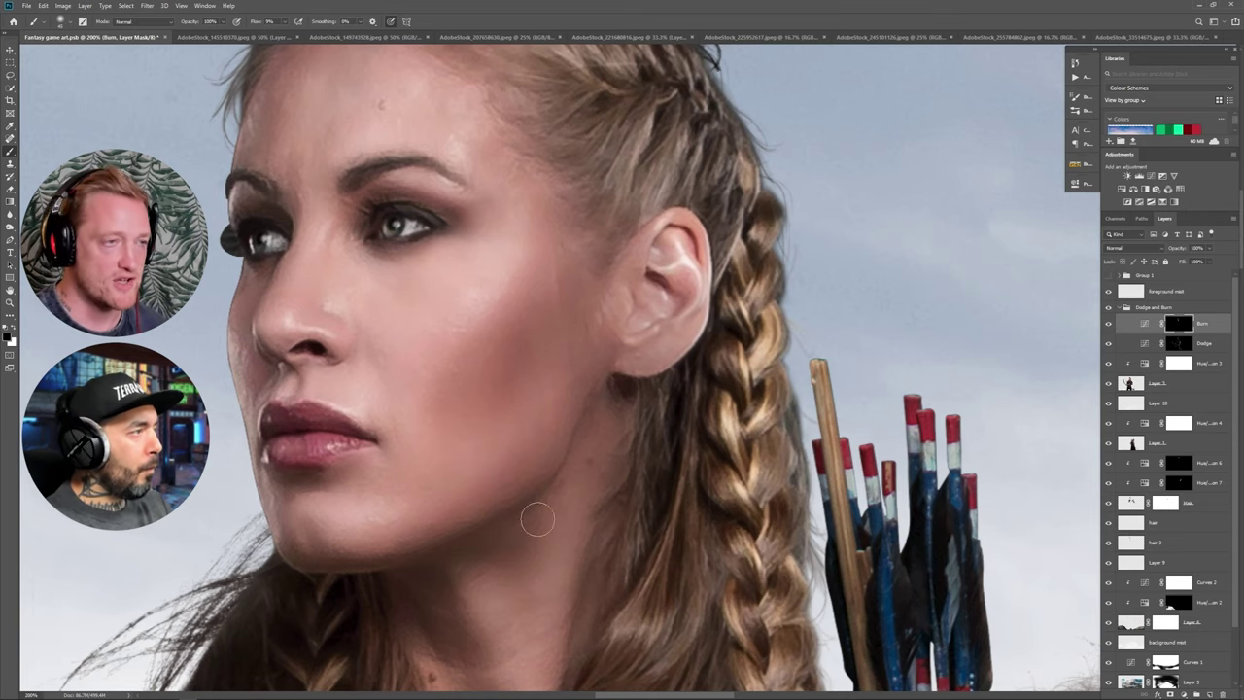
# Switch the brush back to white and burn the folds of the warrior's near sleeve on the Burn mask.
pyautogui.hotkey('ctrl', '-')
pyautogui.hotkey('ctrl', '-')
pyautogui.hotkey('ctrl', '-')
pyautogui.hotkey('ctrl', '0')
pyautogui.hotkey('ctrl', '+')
pyautogui.hotkey('ctrl', '+')
pyautogui.hotkey('ctrl', '+')
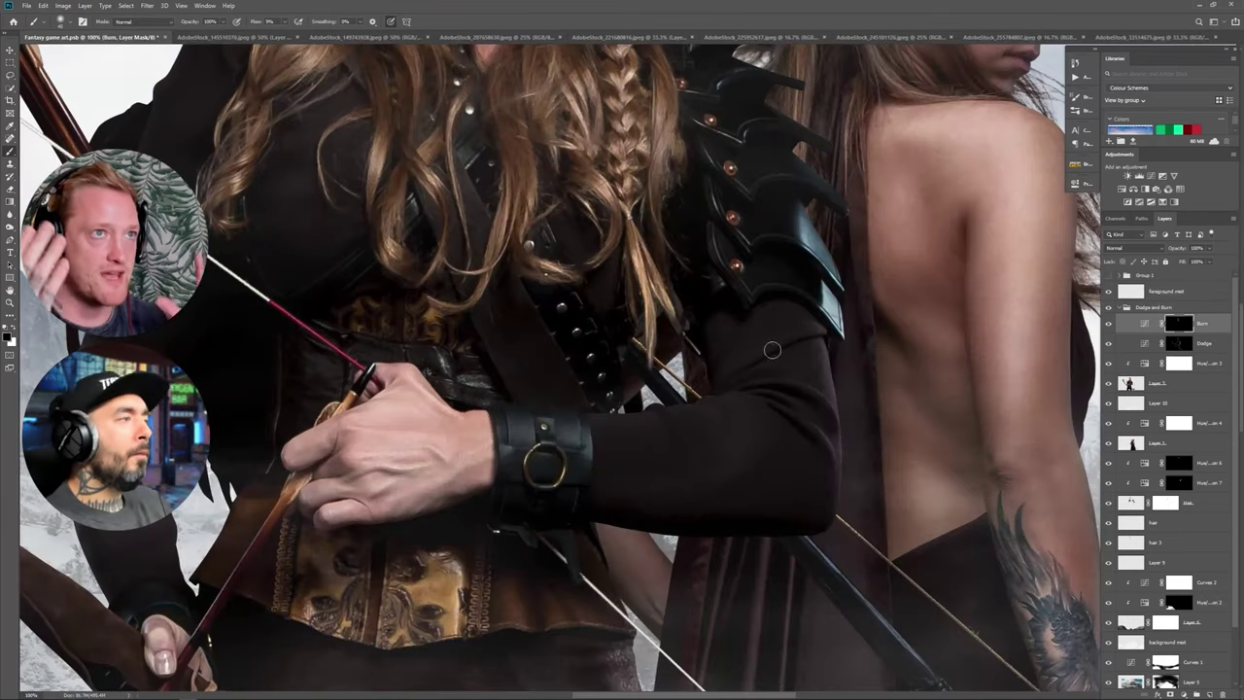
pyautogui.press('x')
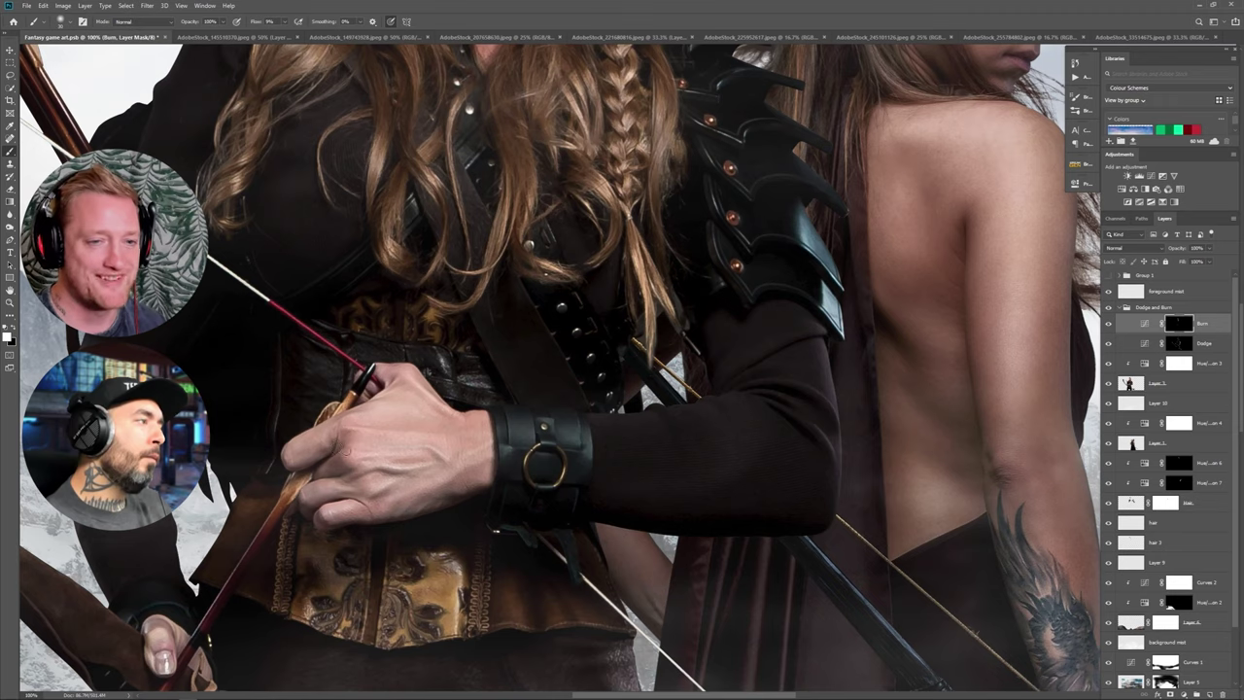
pyautogui.click(1177, 342)
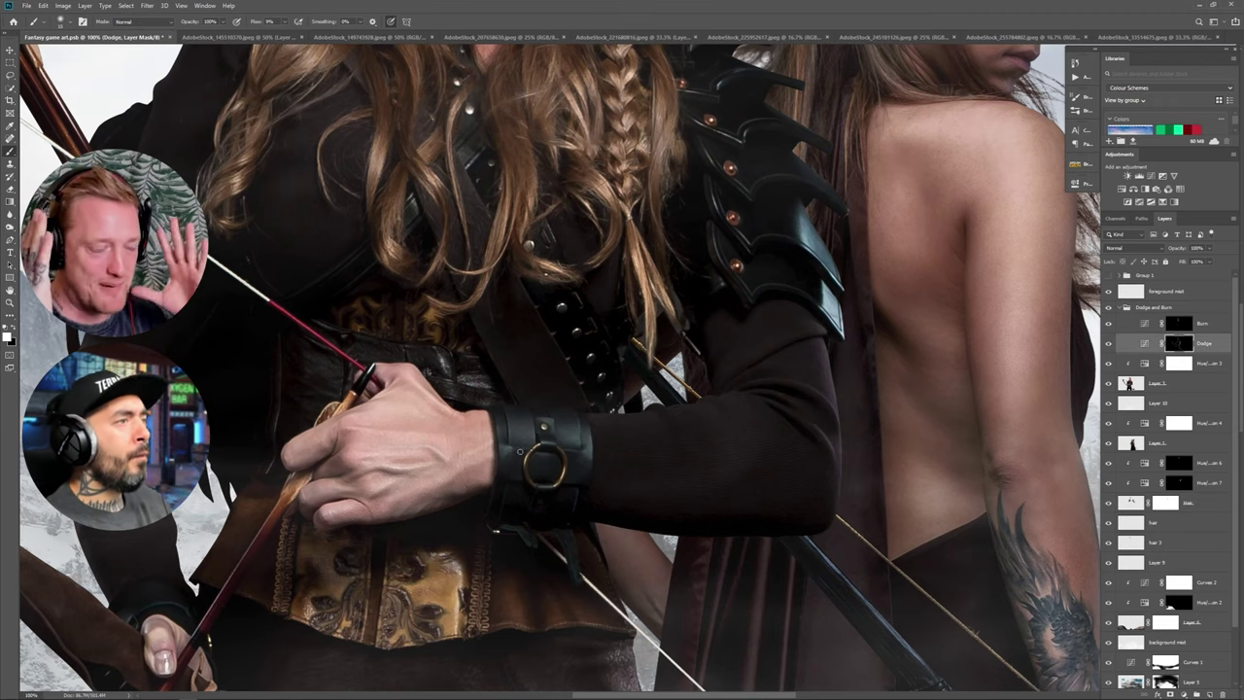
pyautogui.click(1177, 325)
pyautogui.moveTo(695, 326); pyautogui.dragTo(709, 336)
pyautogui.moveTo(783, 406)
pyautogui.mouseDown()
pyautogui.moveTo(771, 404)
pyautogui.moveTo(784, 344)
pyautogui.moveTo(717, 346)
pyautogui.mouseUp()
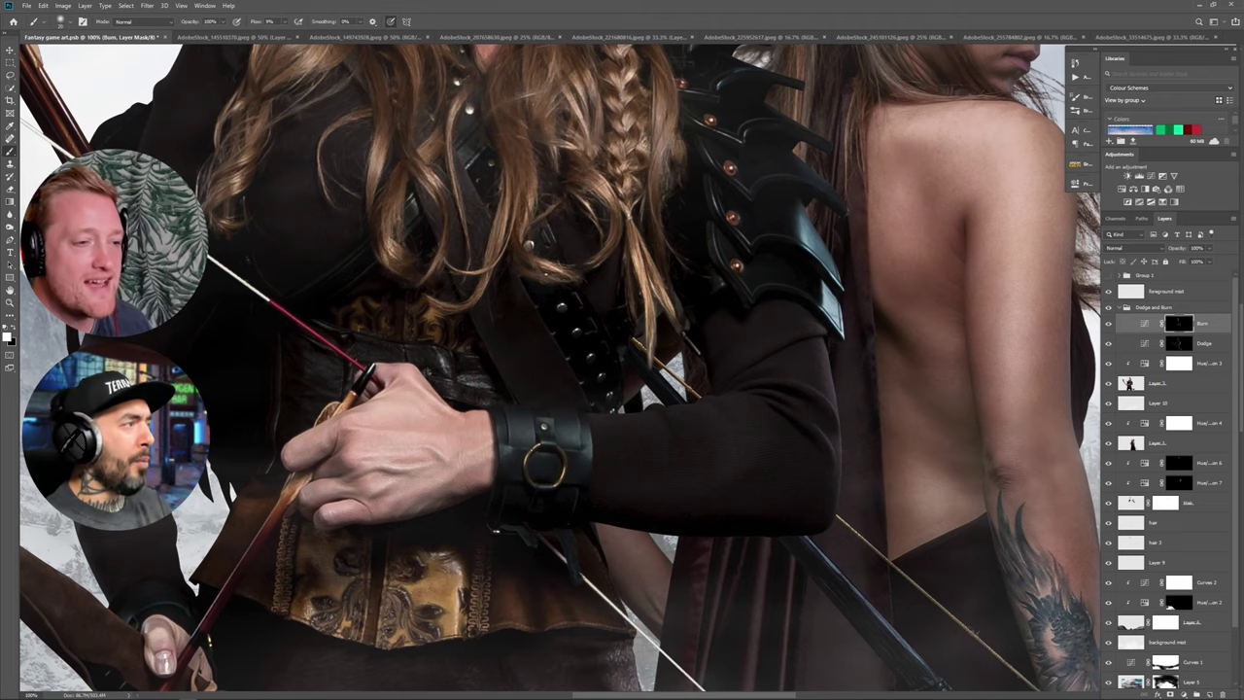
# Enlarge the brush and burn the shadows on the warrior's lower garment behind the bow.
pyautogui.press(']')
pyautogui.press(']')
pyautogui.press(']')
pyautogui.moveTo(595, 682)
pyautogui.mouseDown()
pyautogui.moveTo(702, 383)
pyautogui.moveTo(732, 213)
pyautogui.mouseUp()
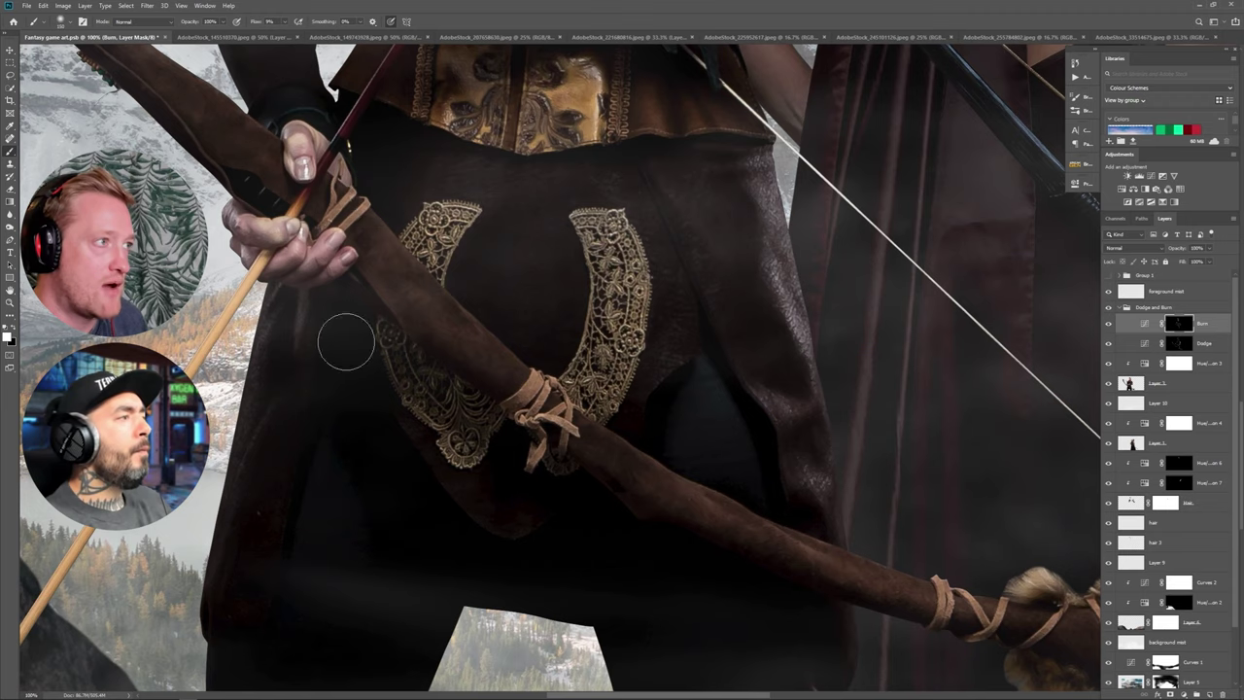
# Dodge the outer edge of the warrior's lower garment on the Dodge mask and fit the whole image in view.
pyautogui.click(1175, 344)
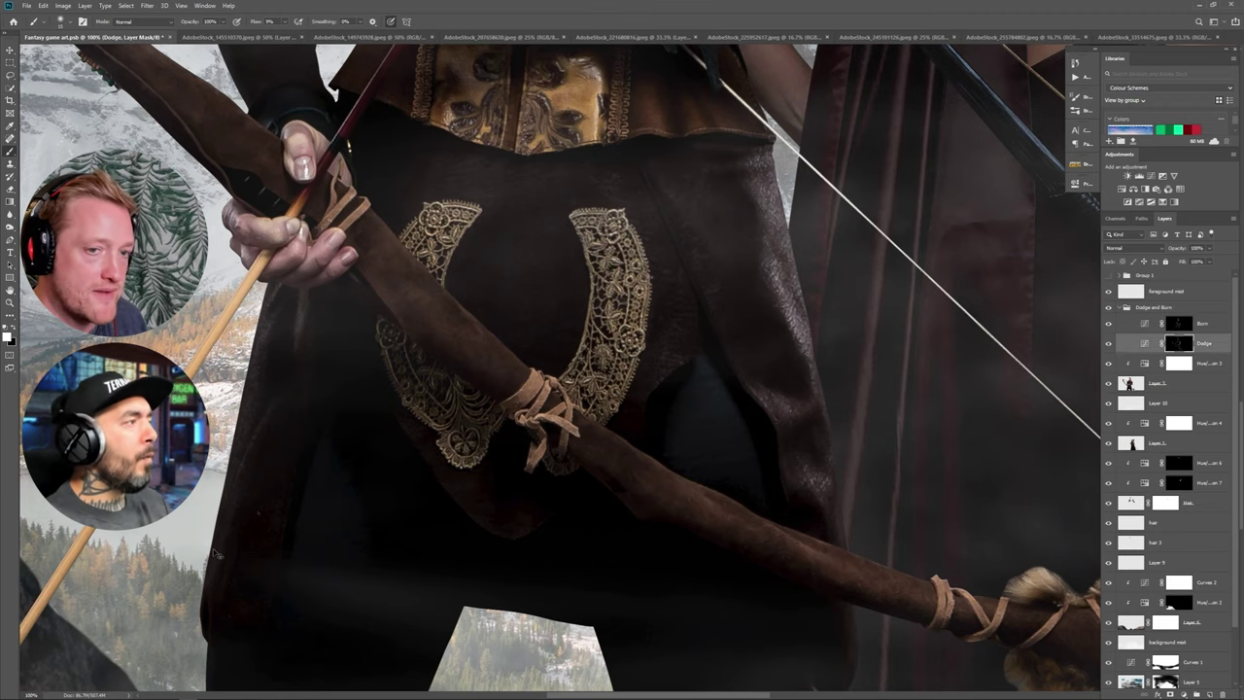
pyautogui.hotkey('ctrl', '0')
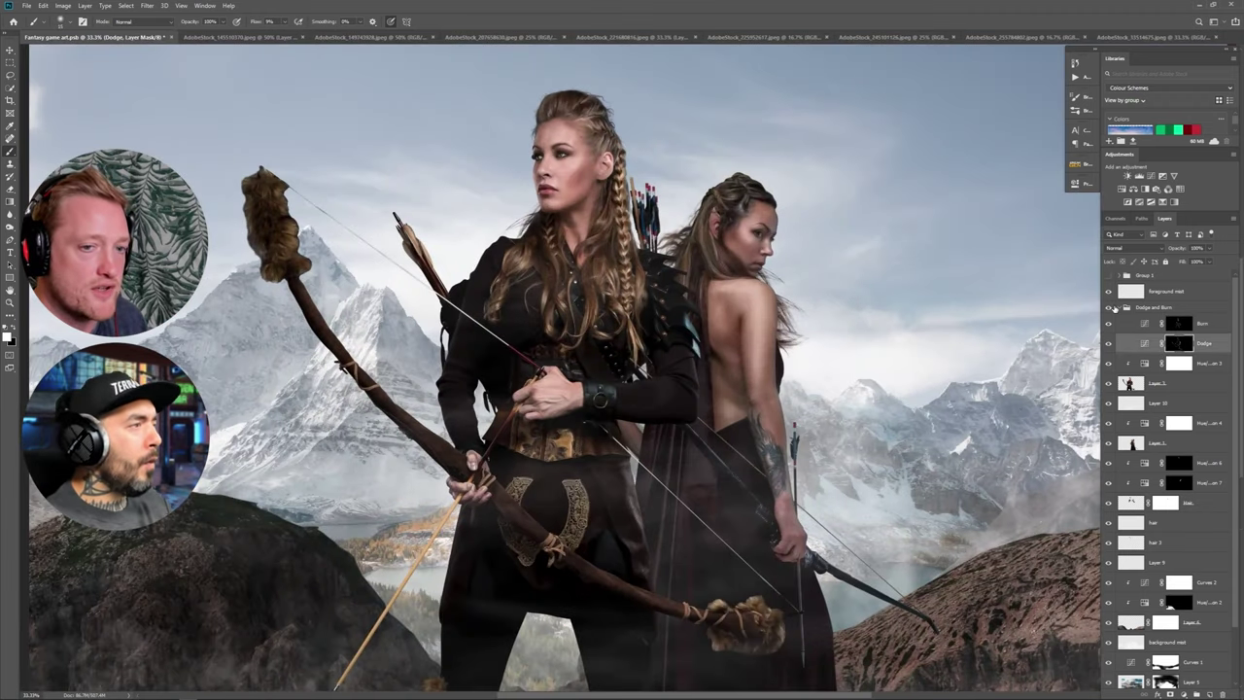
# Resize the brush and dodge the highlights on the archer's face and hair on the Dodge mask.
pyautogui.scroll(4, 763, 250)
pyautogui.scroll(-4, 587, 356)
pyautogui.scroll(5, 632, 345)
pyautogui.scroll(-2, 499, 467)
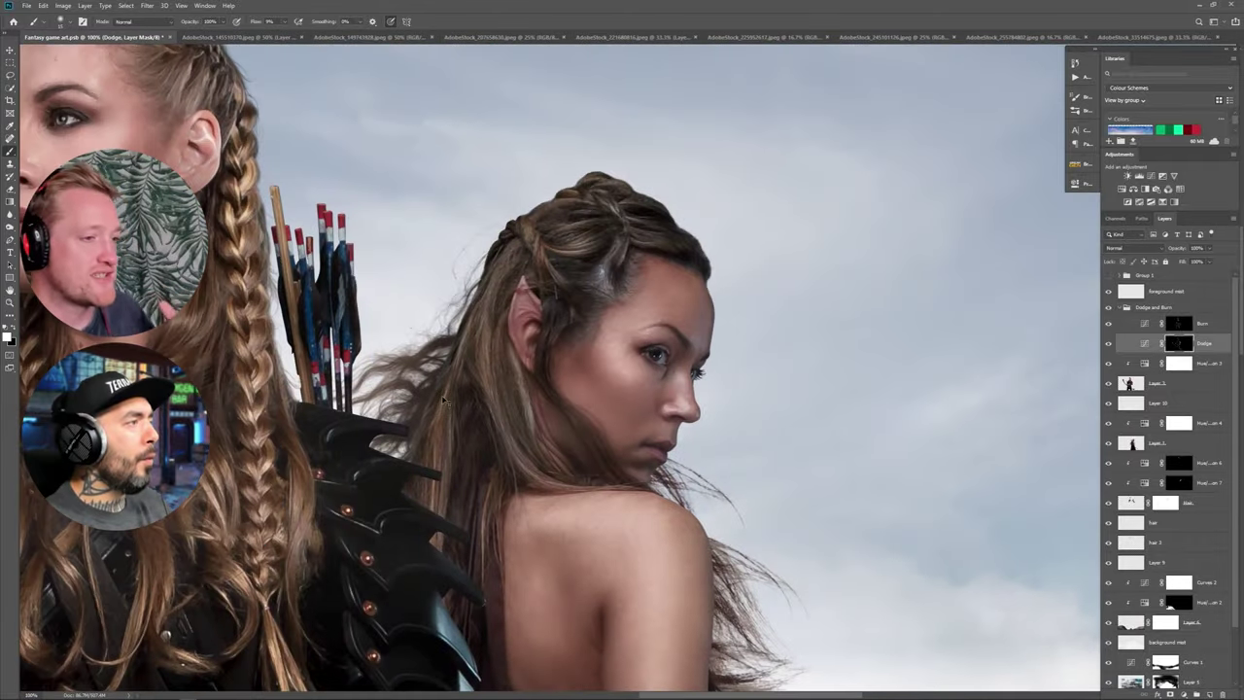
pyautogui.scroll(1, 631, 384)
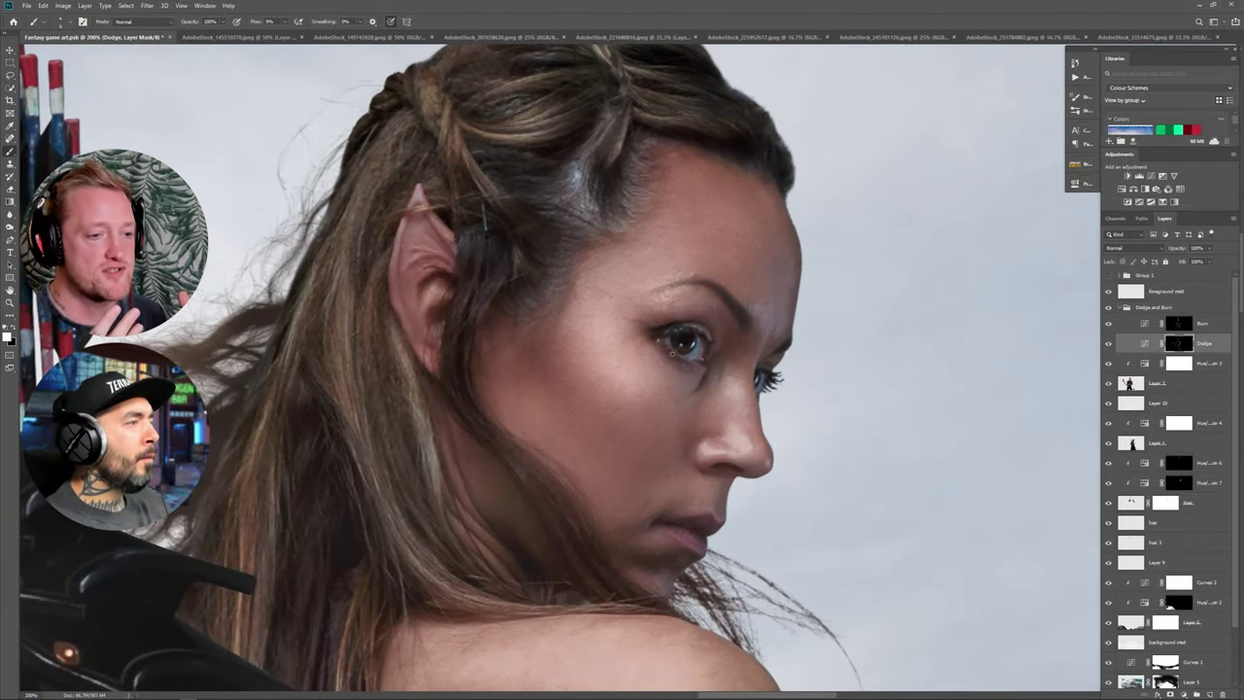
pyautogui.press(']')
pyautogui.press(']')
pyautogui.press(']')
pyautogui.press(']')
pyautogui.press(']')
pyautogui.press(']')
pyautogui.press(']')
pyautogui.press(']')
pyautogui.press(']')
pyautogui.press('[')
pyautogui.press('[')
pyautogui.press('[')
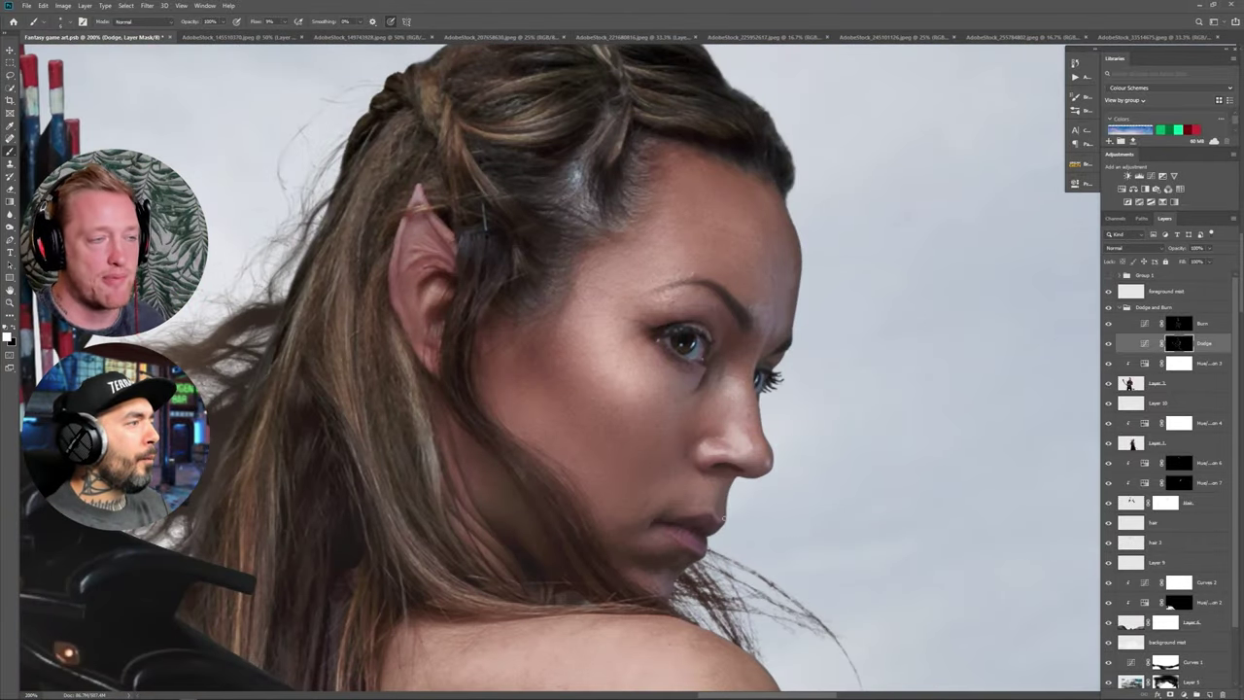
pyautogui.rightClick(680, 531)
pyautogui.click(588, 667)
pyautogui.press('[')
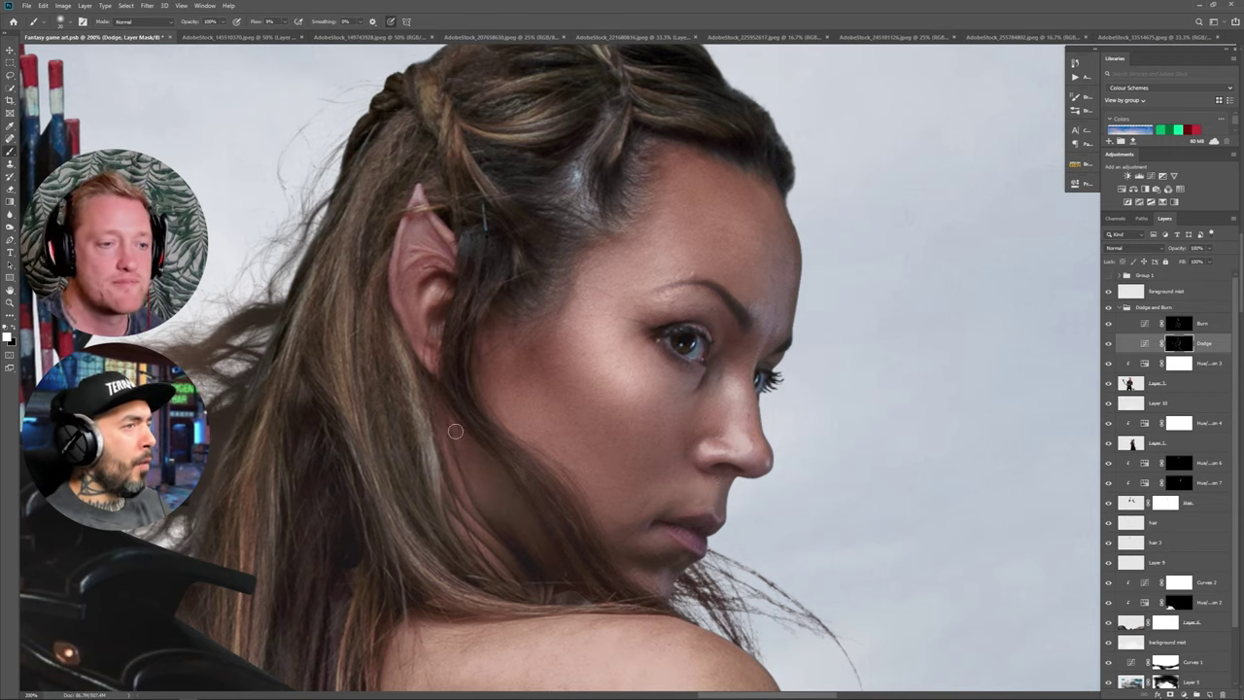
# Dodge the archer's shoulder, bare arm and hand on the Dodge mask.
pyautogui.scroll(-5, 622, 418)
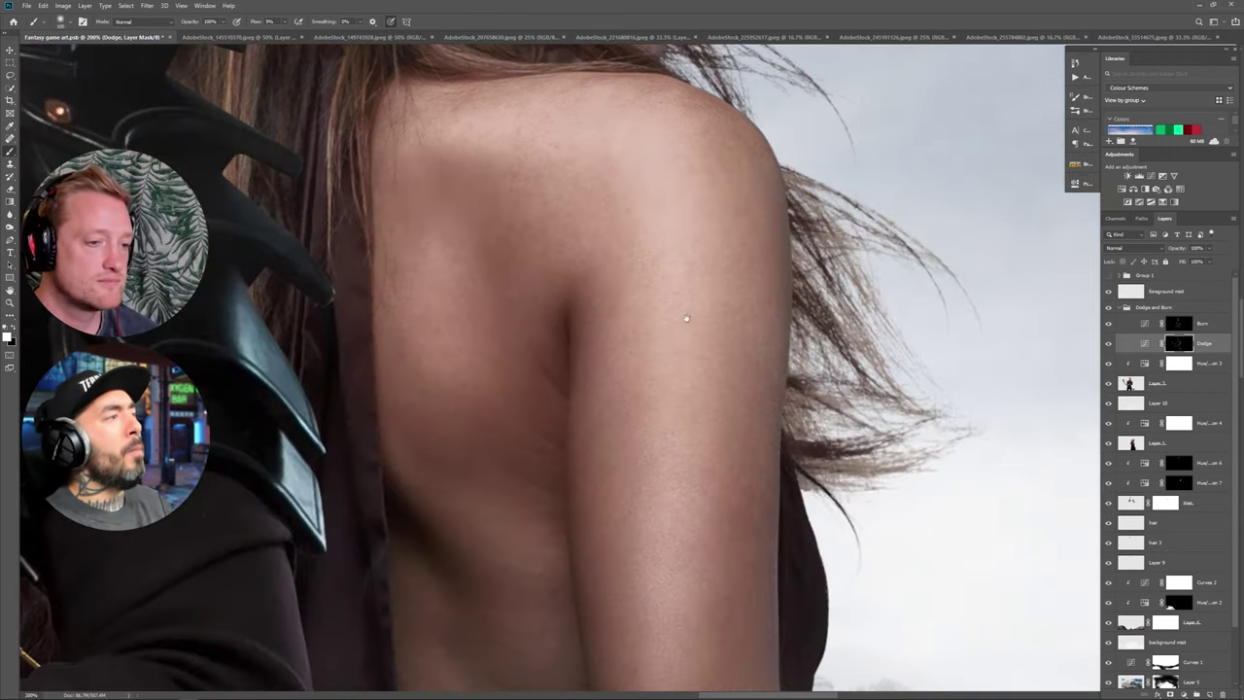
pyautogui.moveTo(750, 560); pyautogui.dragTo(774, 187)
pyautogui.hotkey('ctrl', '-')
pyautogui.hotkey('ctrl', '-')
pyautogui.hotkey('ctrl', '-')
pyautogui.moveTo(563, 430); pyautogui.dragTo(453, 364)
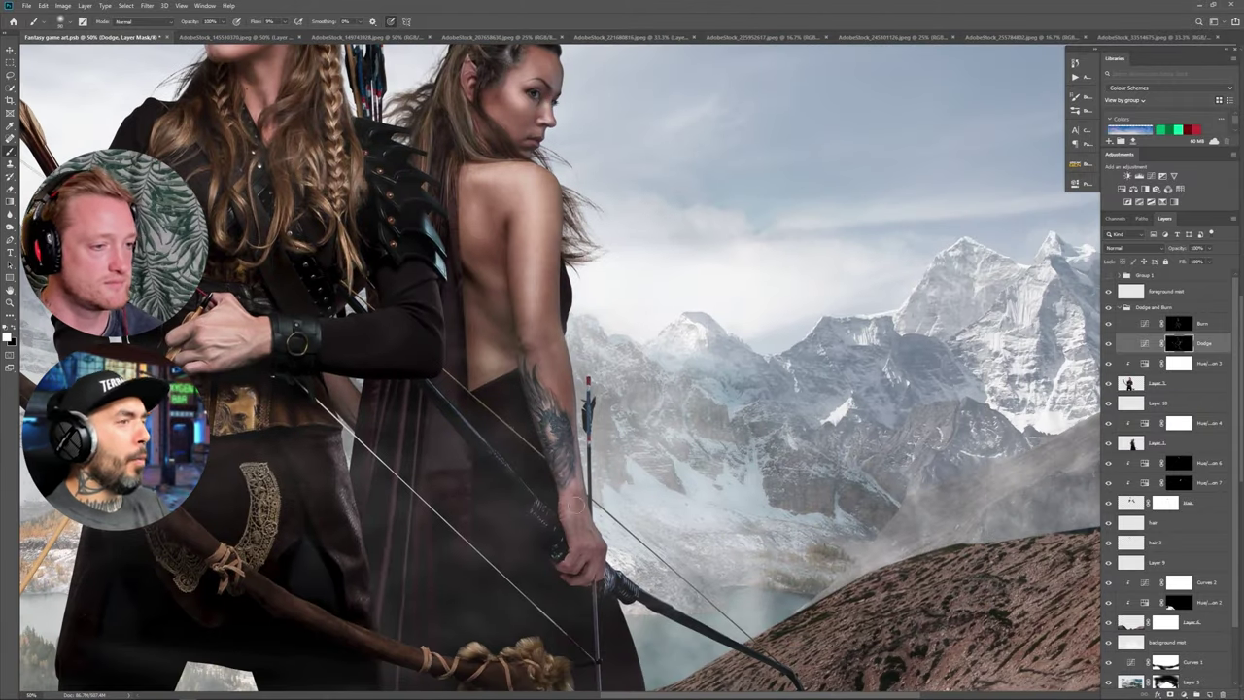
pyautogui.scroll(3, 572, 505)
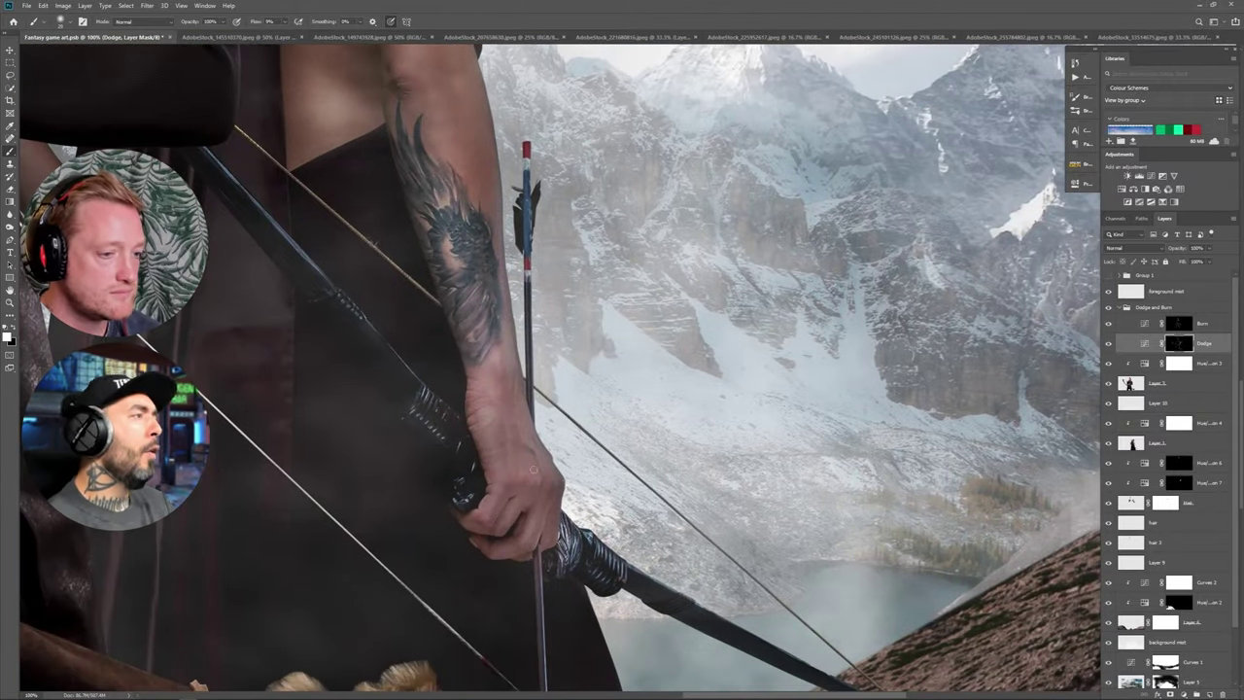
# Select the Burn mask, adjust the brush flow and burn the shadow under the archer's nose.
pyautogui.scroll(10, 467, 292)
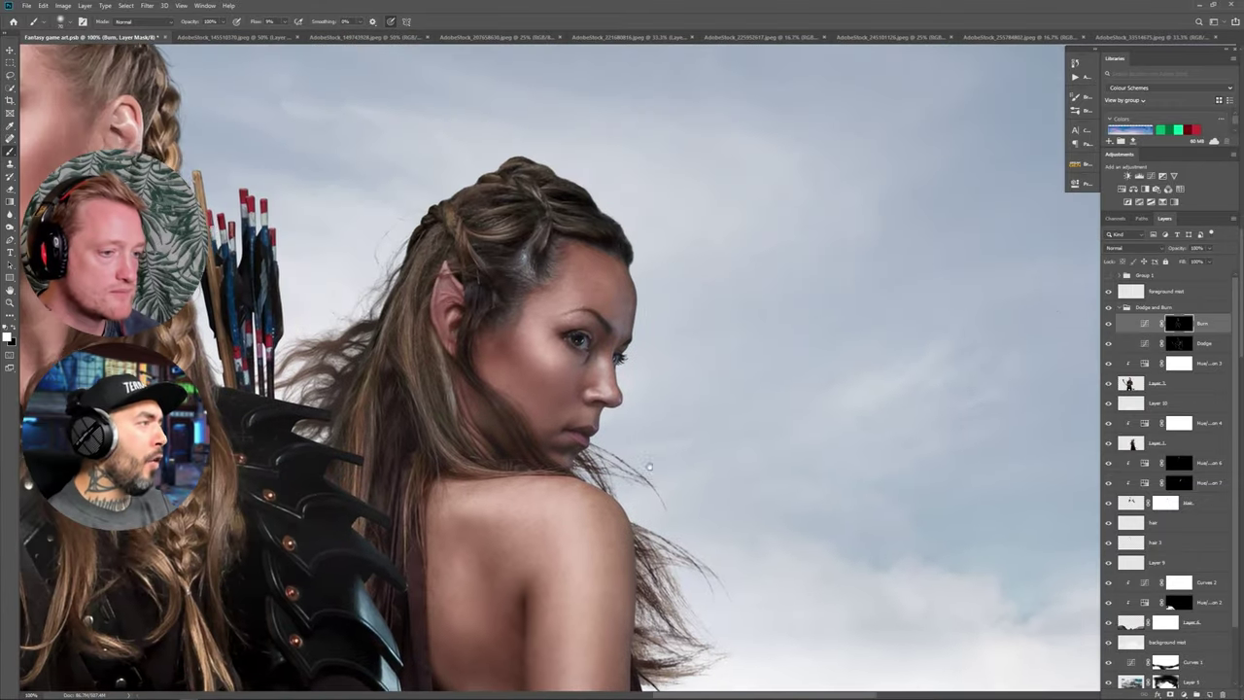
pyautogui.scroll(2, 558, 221)
pyautogui.click(284, 21)
pyautogui.moveTo(282, 34); pyautogui.dragTo(284, 34)
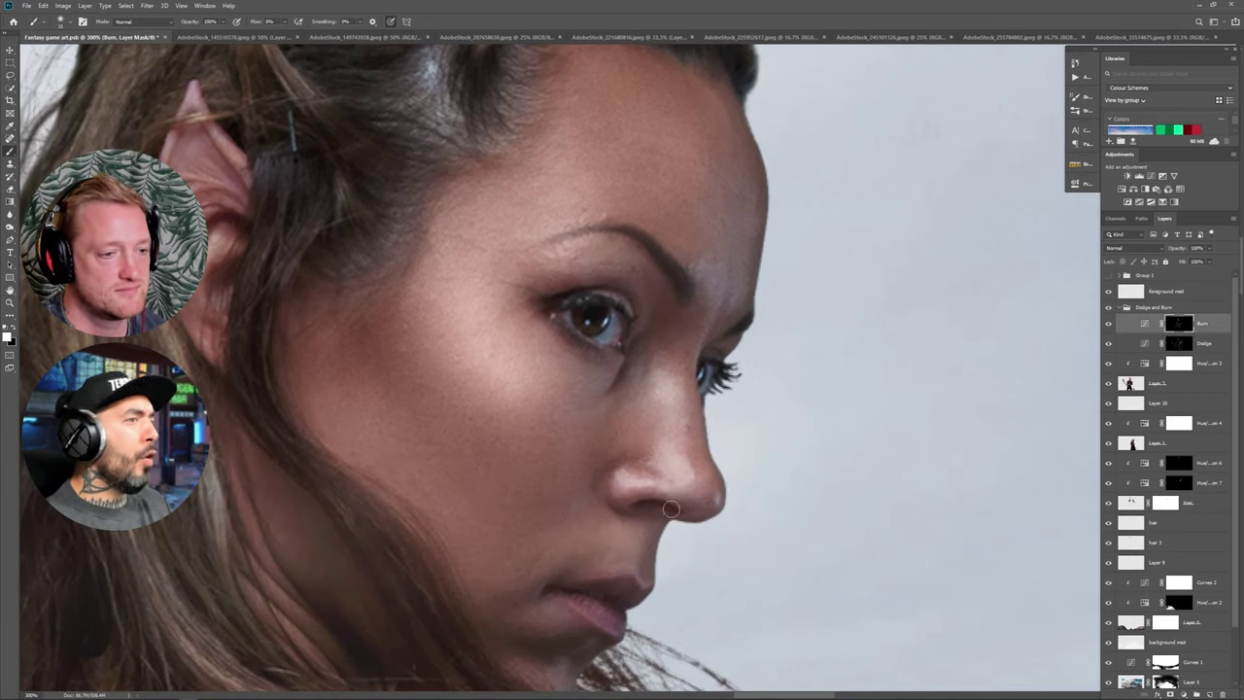
# Enlarge the brush and burn the archer's cheek and jaw on the Burn mask.
pyautogui.press(']')
pyautogui.press(']')
pyautogui.press(']')
pyautogui.press(']')
pyautogui.press(']')
pyautogui.press(']')
pyautogui.press(']')
pyautogui.press(']')
pyautogui.press(']')
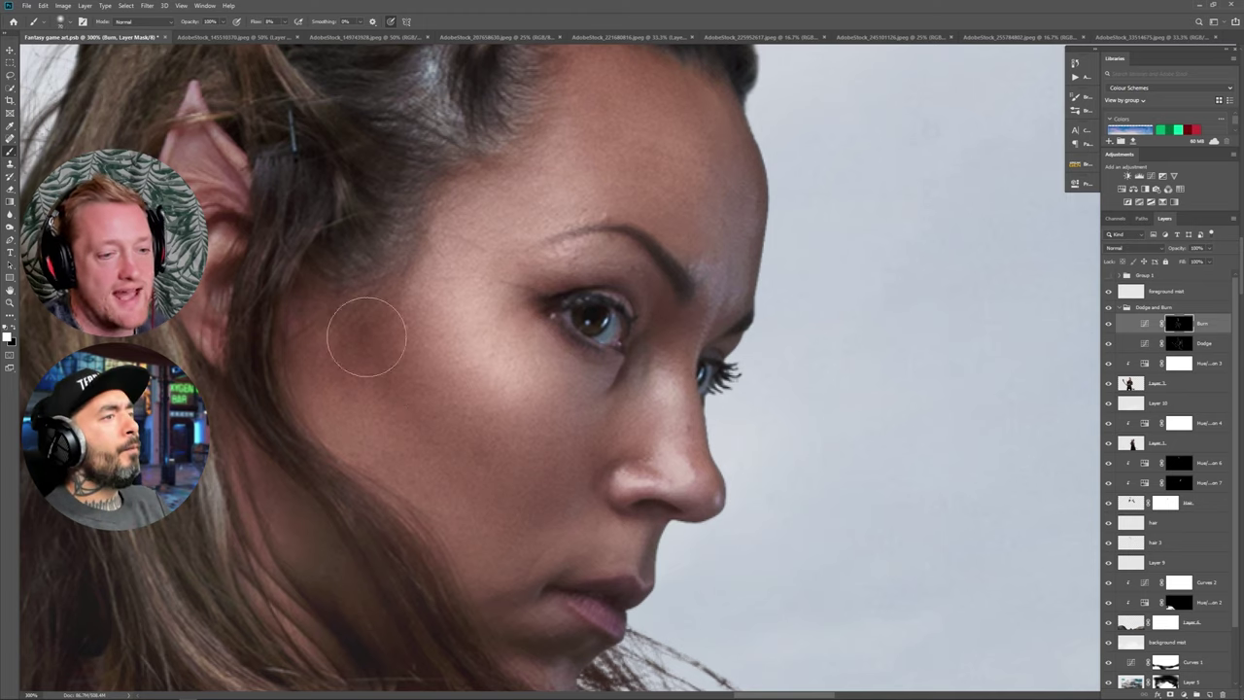
pyautogui.moveTo(557, 505); pyautogui.dragTo(605, 311)
pyautogui.press('[')
pyautogui.moveTo(581, 454); pyautogui.dragTo(560, 474)
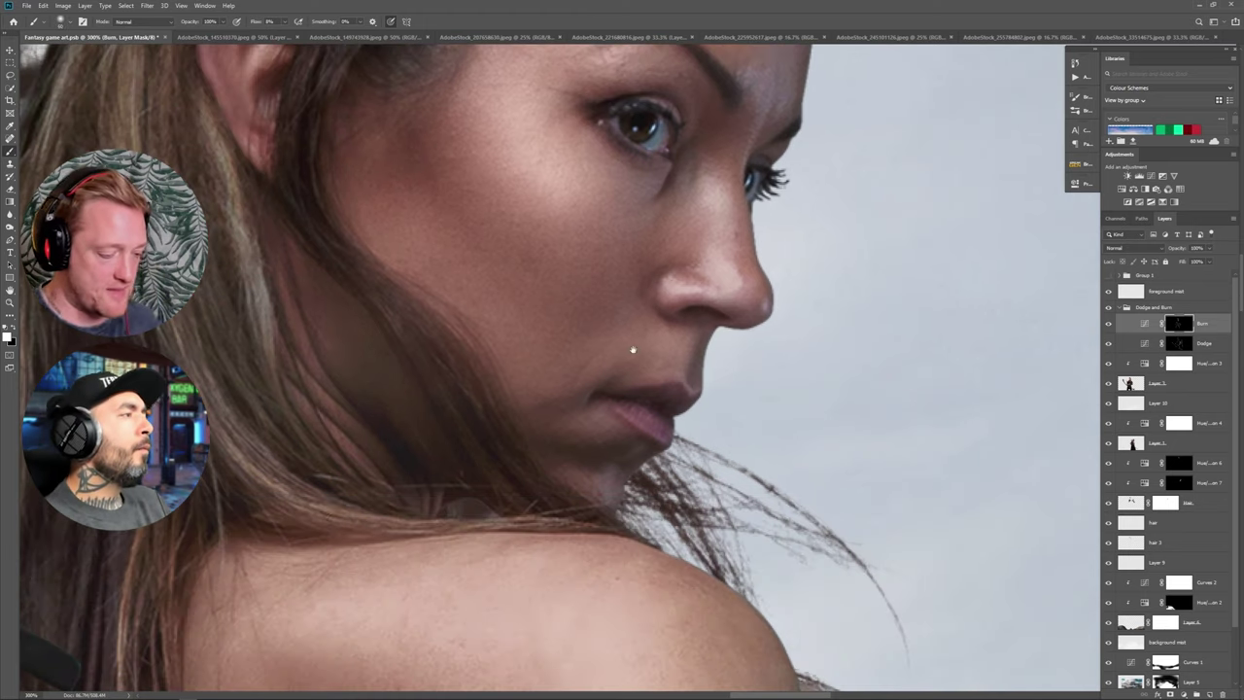
# Reduce the brush and burn the edges of the archer's pointed ear.
pyautogui.moveTo(634, 349); pyautogui.dragTo(626, 660)
pyautogui.press('[')
pyautogui.press('[')
pyautogui.press('[')
pyautogui.press('[')
pyautogui.press('[')
pyautogui.press('[')
pyautogui.press('[')
pyautogui.press('[')
pyautogui.press('[')
pyautogui.moveTo(230, 255); pyautogui.dragTo(215, 317)
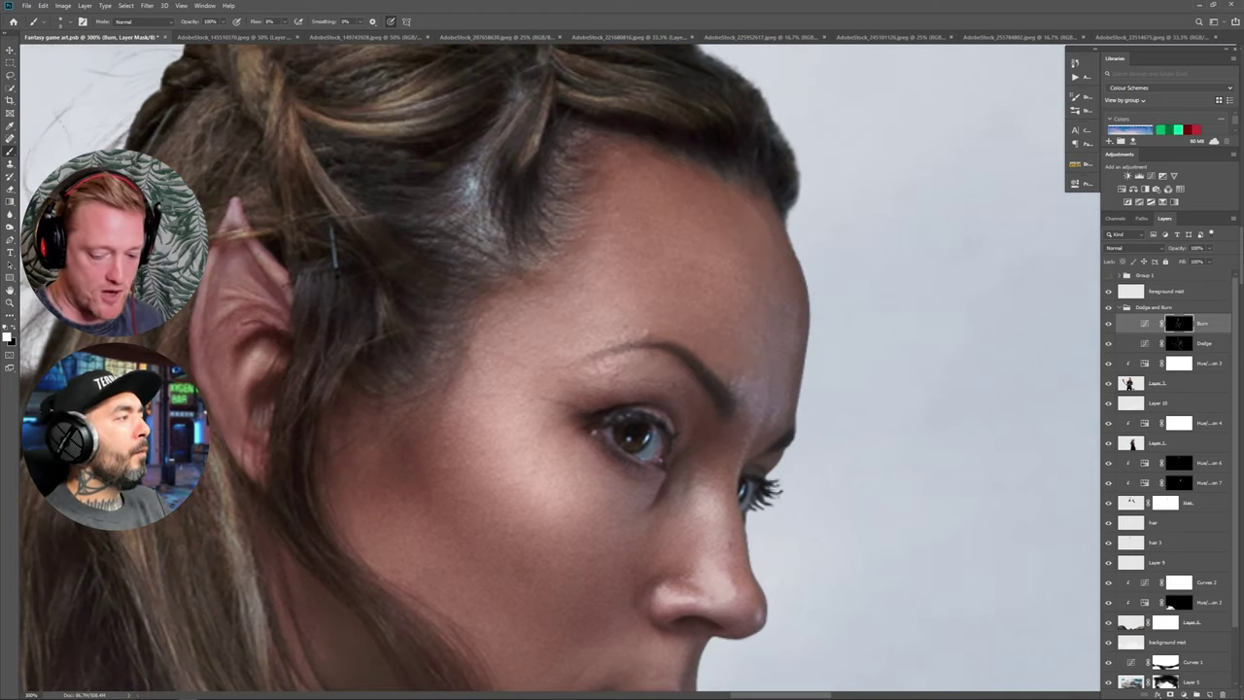
pyautogui.moveTo(226, 396); pyautogui.dragTo(236, 435)
# Enlarge the brush and burn the archer's hairline and the cheek beside the nose.
pyautogui.press(']')
pyautogui.press(']')
pyautogui.press(']')
pyautogui.press(']')
pyautogui.press(']')
pyautogui.press(']')
pyautogui.press(']')
pyautogui.press(']')
pyautogui.press(']')
pyautogui.press(']')
pyautogui.moveTo(561, 186); pyautogui.dragTo(500, 200)
pyautogui.press('[')
pyautogui.press('[')
pyautogui.moveTo(634, 567)
pyautogui.mouseDown()
pyautogui.moveTo(667, 464)
pyautogui.moveTo(579, 411)
pyautogui.mouseUp()
# Shrink the brush and switch to the Dodge mask for fine highlights on the archer's face.
pyautogui.press('[')
pyautogui.press('[')
pyautogui.press('[')
pyautogui.press('[')
pyautogui.press('[')
pyautogui.press('[')
pyautogui.press('[')
pyautogui.press('[')
pyautogui.press('[')
pyautogui.press('[')
pyautogui.press('[')
pyautogui.press('[')
pyautogui.moveTo(699, 482); pyautogui.dragTo(716, 299)
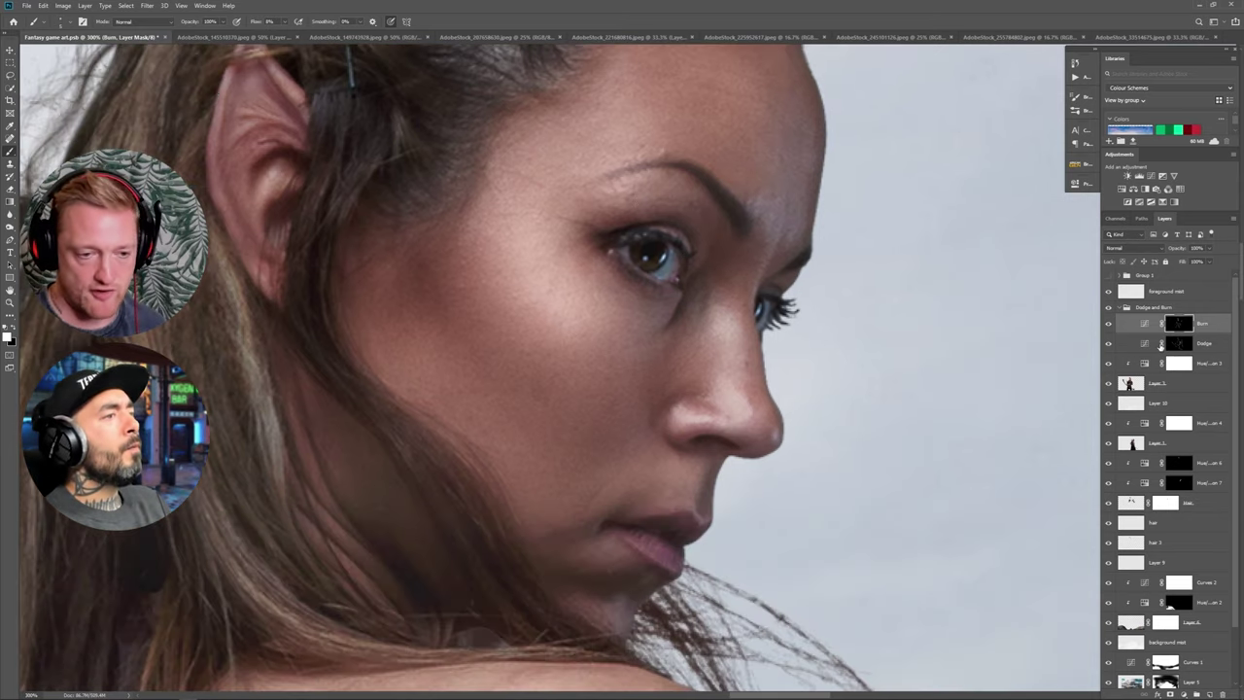
pyautogui.hotkey('alt', '[')
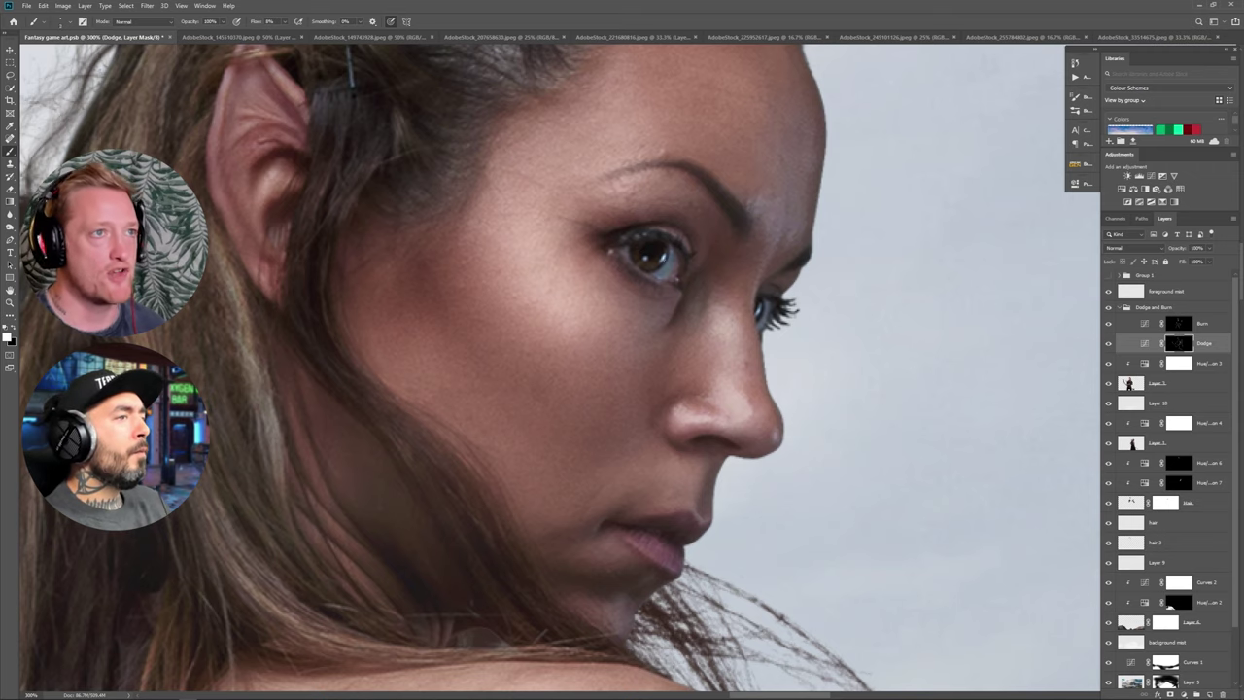
# Return to the Burn mask, enlarge the brush and burn the shadows in the archer's hair and bare back.
pyautogui.hotkey('ctrl', '-')
pyautogui.hotkey('ctrl', '-')
pyautogui.moveTo(586, 513); pyautogui.dragTo(582, 290)
pyautogui.hotkey('alt', ']')
pyautogui.press(']')
pyautogui.press(']')
pyautogui.press(']')
pyautogui.press(']')
pyautogui.press(']')
pyautogui.press(']')
pyautogui.press(']')
pyautogui.press(']')
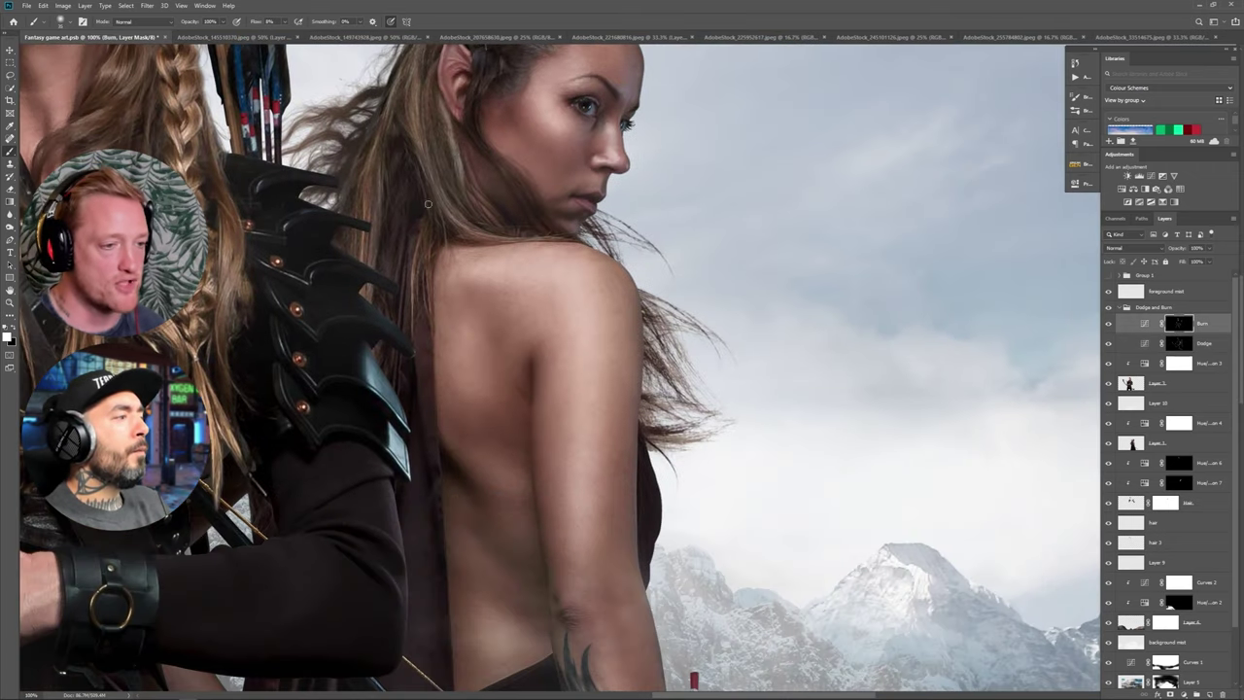
pyautogui.moveTo(735, 537); pyautogui.dragTo(708, 261)
pyautogui.moveTo(563, 247); pyautogui.dragTo(561, 366)
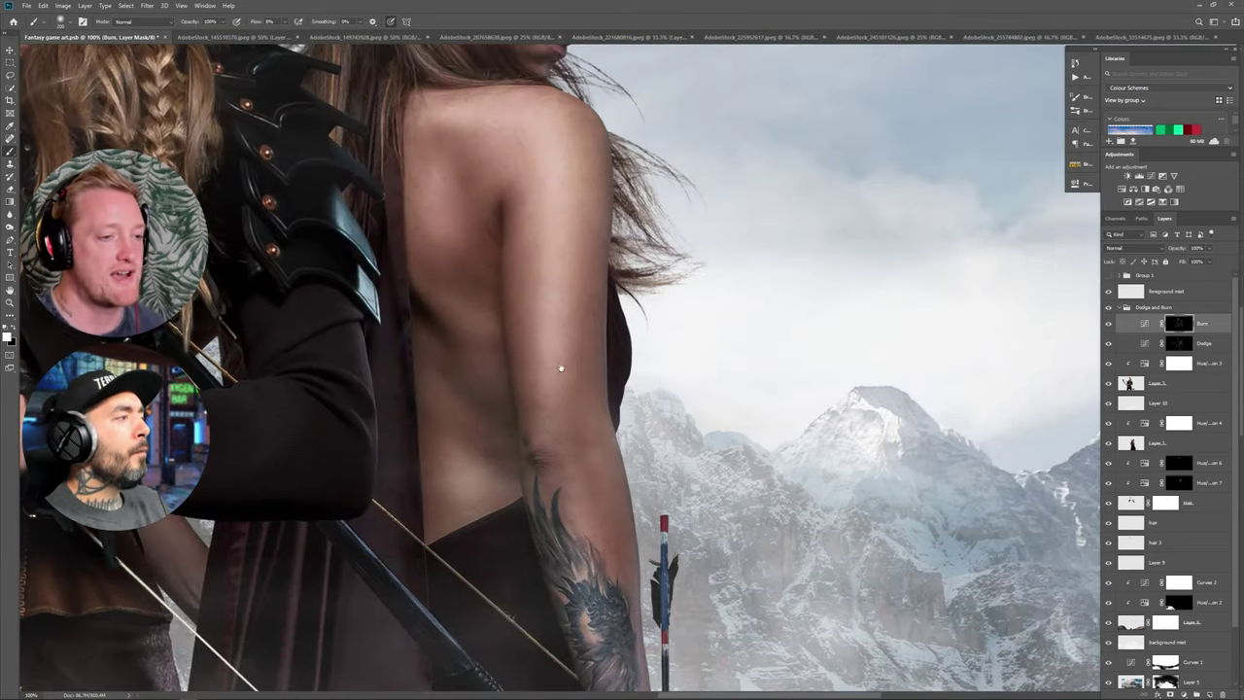
# Reduce the brush and burn the shadow side of the archer's forearm and wrist.
pyautogui.press('[')
pyautogui.press('[')
pyautogui.press('[')
pyautogui.press('[')
pyautogui.press('[')
pyautogui.moveTo(662, 619); pyautogui.dragTo(665, 283)
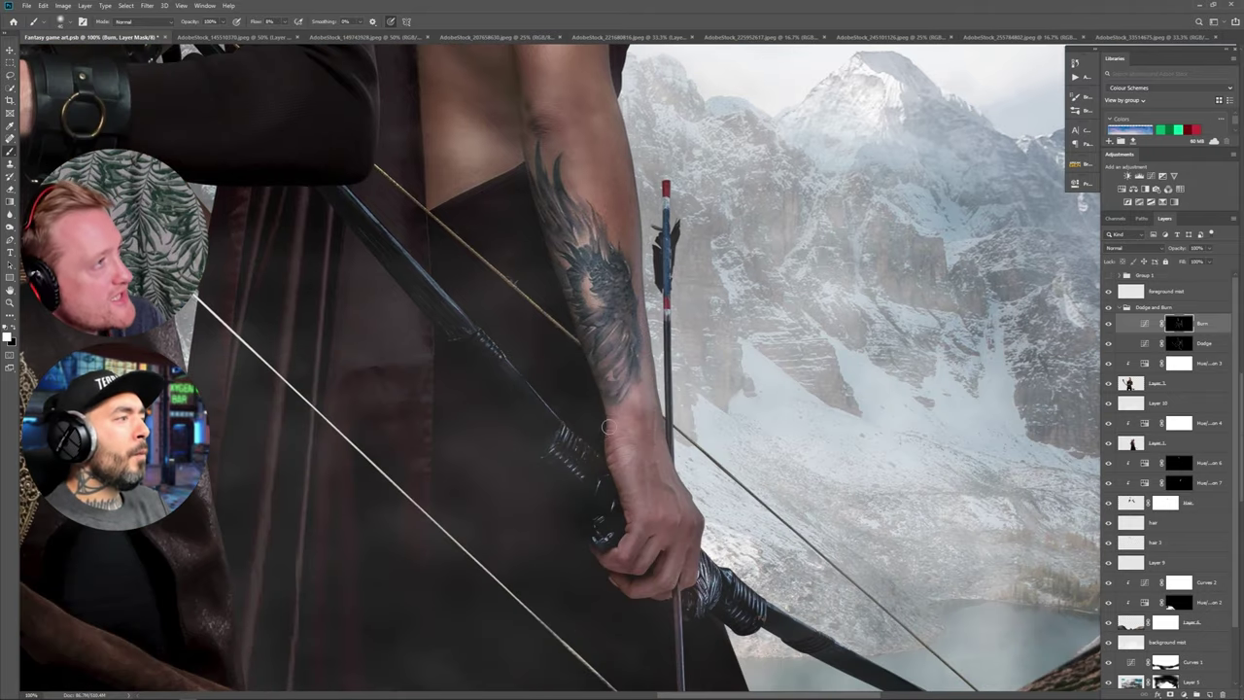
pyautogui.moveTo(608, 425); pyautogui.dragTo(616, 554)
# Fit the whole composite in view, collapse the Dodge and Burn group and duplicate it.
pyautogui.hotkey('ctrl', '-')
pyautogui.hotkey('ctrl', '-')
pyautogui.hotkey('ctrl', '-')
pyautogui.hotkey('ctrl', '-')
pyautogui.click(1120, 307)
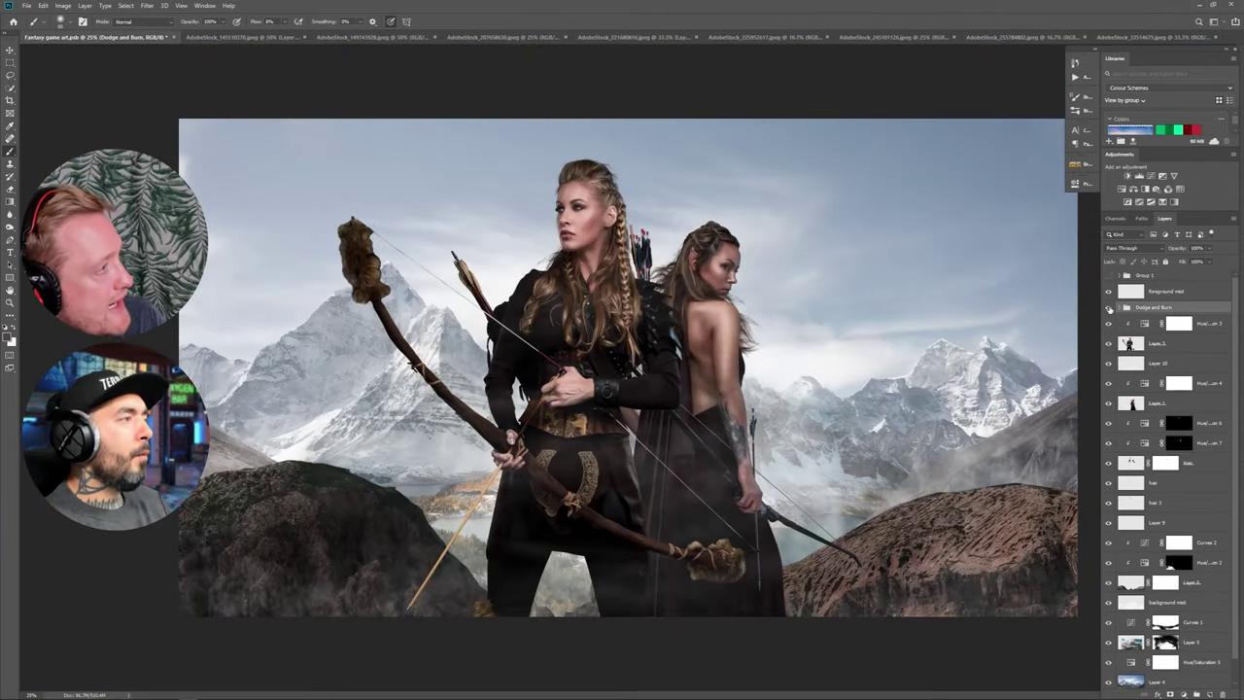
pyautogui.hotkey('ctrl', 'j')
# Change the blend mode of the Burn and Dodge adjustments inside the original Dodge and Burn group.
pyautogui.click(1119, 319)
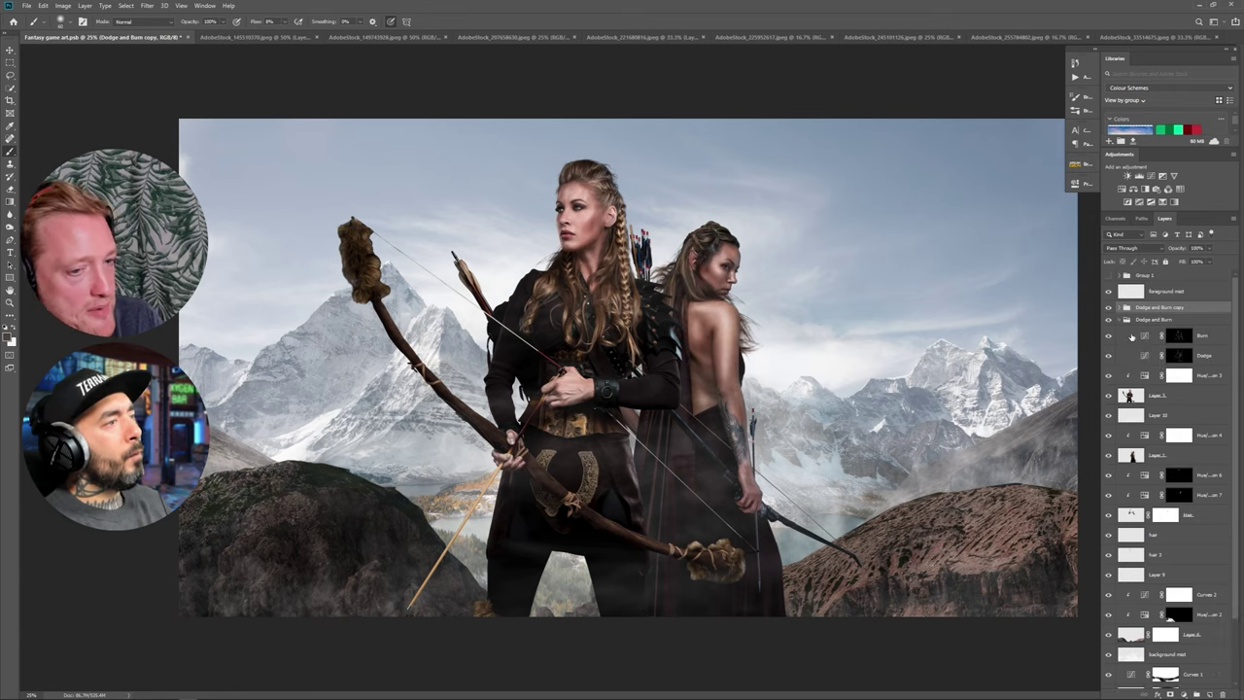
pyautogui.click(1203, 335)
pyautogui.click(1134, 247)
pyautogui.click(1130, 484)
pyautogui.click(1139, 356)
pyautogui.click(1134, 247)
pyautogui.click(1131, 485)
pyautogui.click(1119, 320)
# Adjust the blend mode inside the Dodge and Burn copy group and reselect that group.
pyautogui.click(1119, 307)
pyautogui.click(1136, 343)
pyautogui.click(1134, 248)
pyautogui.click(1133, 329)
pyautogui.click(1126, 307)
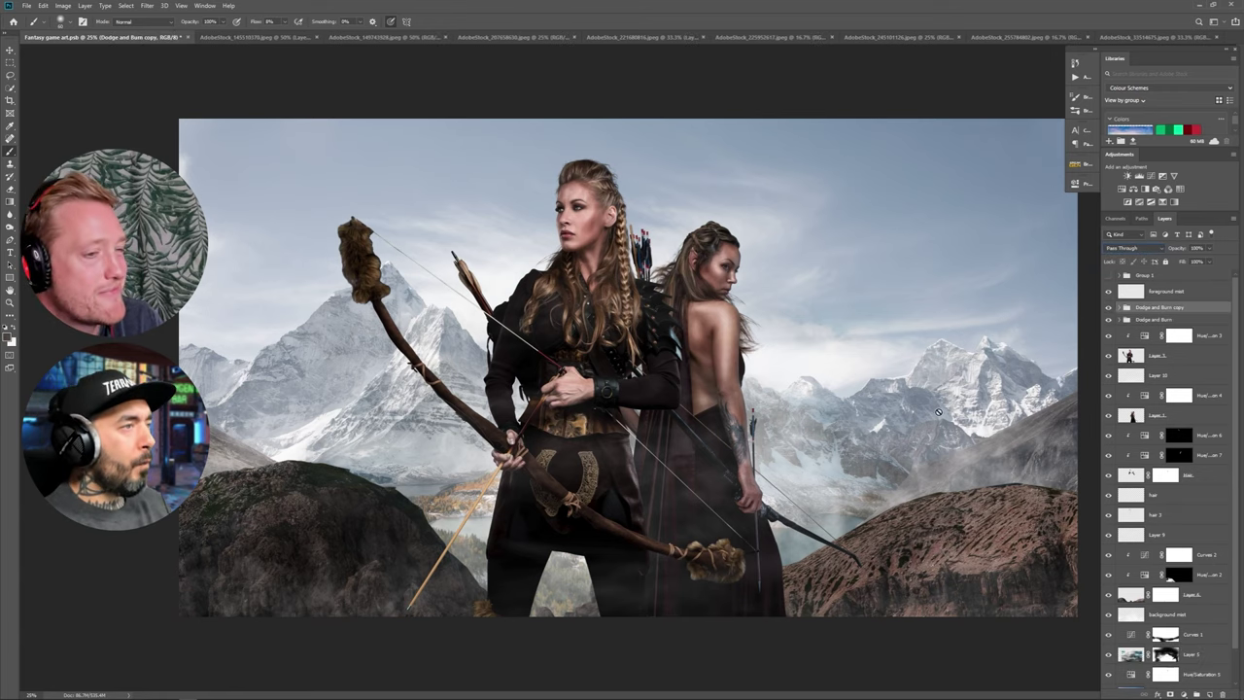
# Lower the opacity of the Dodge and Burn copy group to about a third and save the document.
pyautogui.moveTo(1212, 248); pyautogui.dragTo(1161, 267)
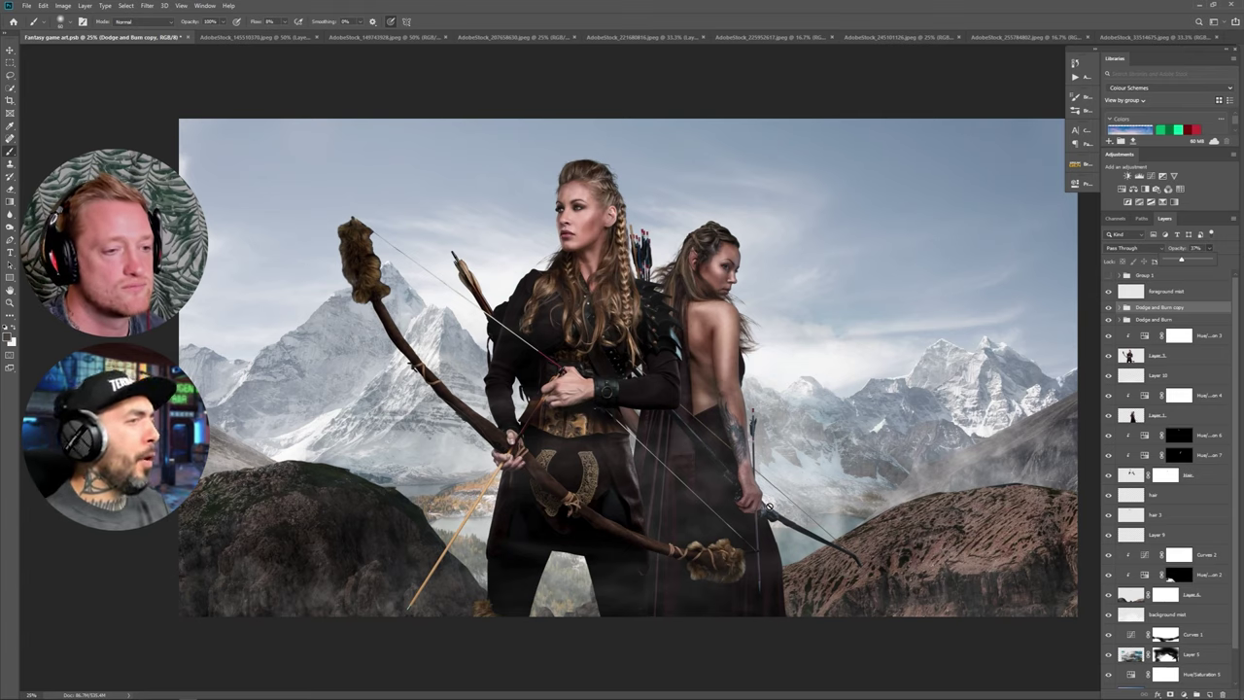
pyautogui.hotkey('ctrl', 's')
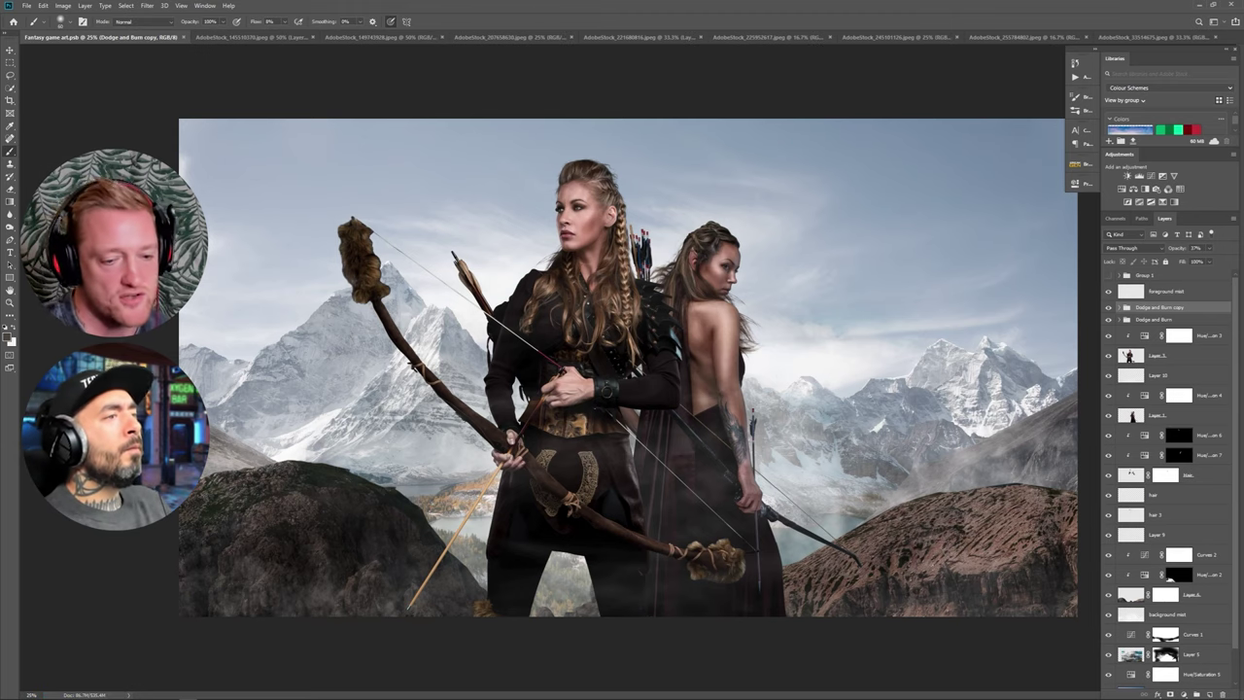
# Select the Layer 6 mask for the foreground hills and browse the brush presets for a brush.
pyautogui.scroll(-2, 1138, 412)
pyautogui.click(1165, 561)
pyautogui.hotkey('ctrl', '+')
pyautogui.hotkey('ctrl', '+')
pyautogui.moveTo(1020, 602); pyautogui.dragTo(778, 476)
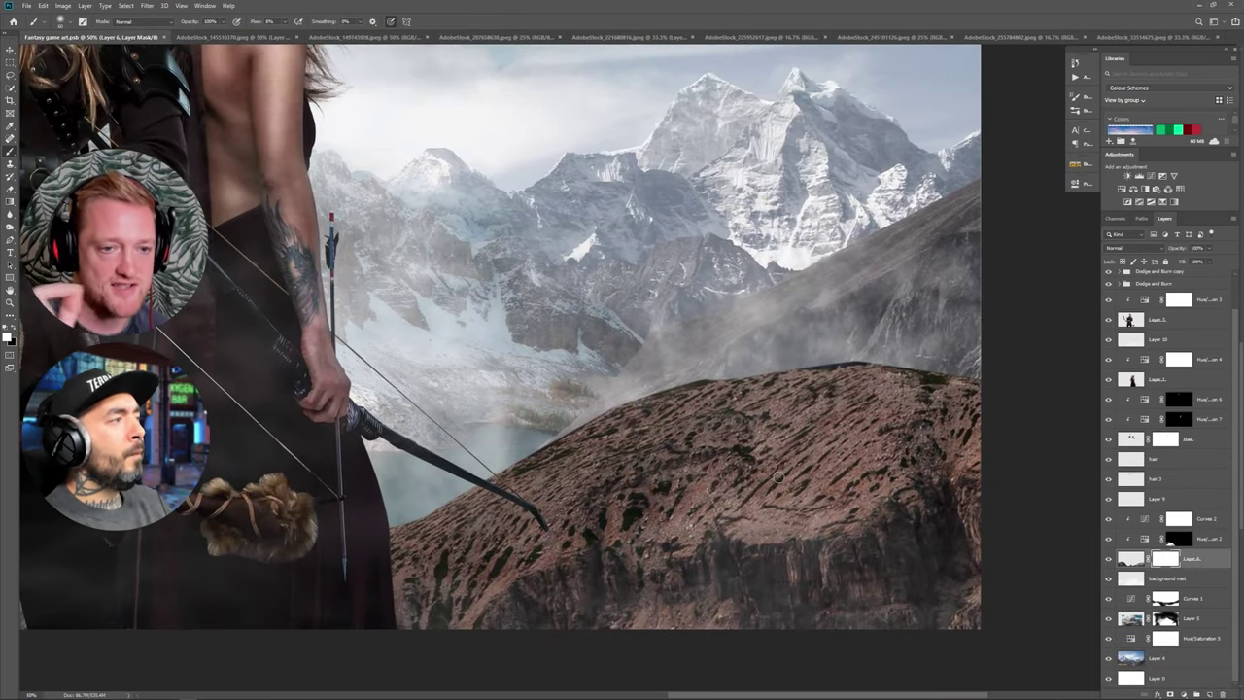
pyautogui.scroll(-3, 777, 476)
pyautogui.click(60, 22)
pyautogui.scroll(-5, 97, 156)
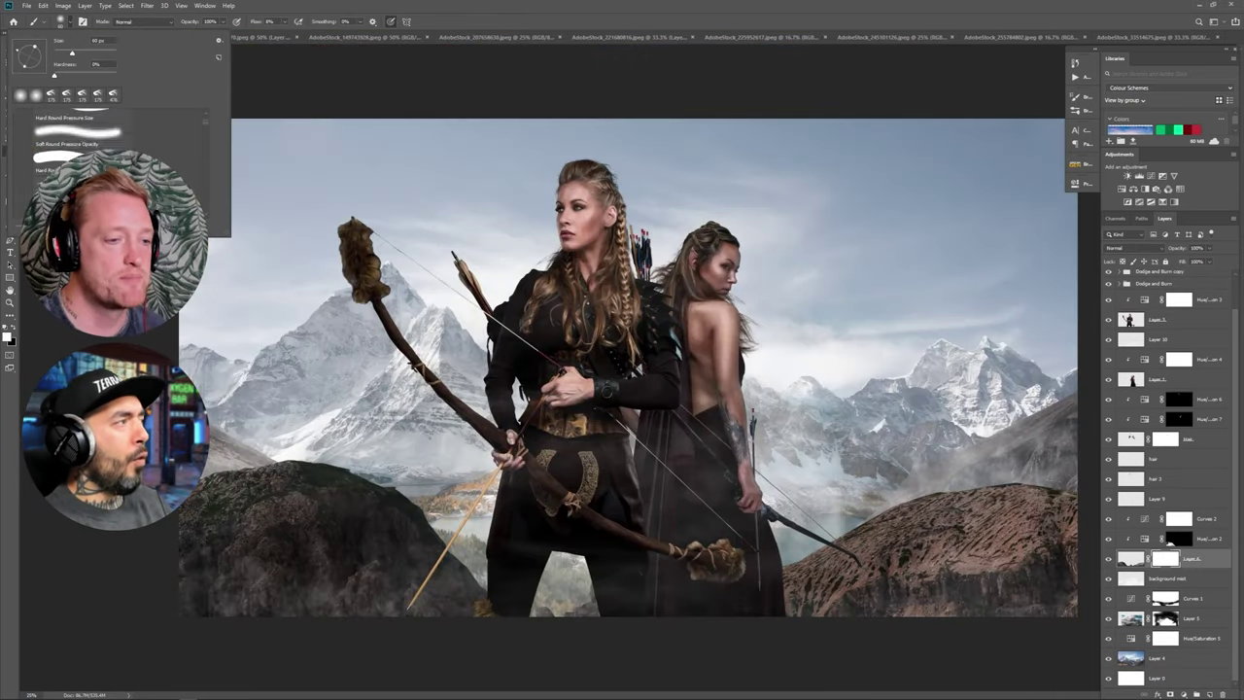
# Choose the Dune Grass brush and add a new empty layer between Layer 6 and the background mist layer.
pyautogui.scroll(-3, 97, 156)
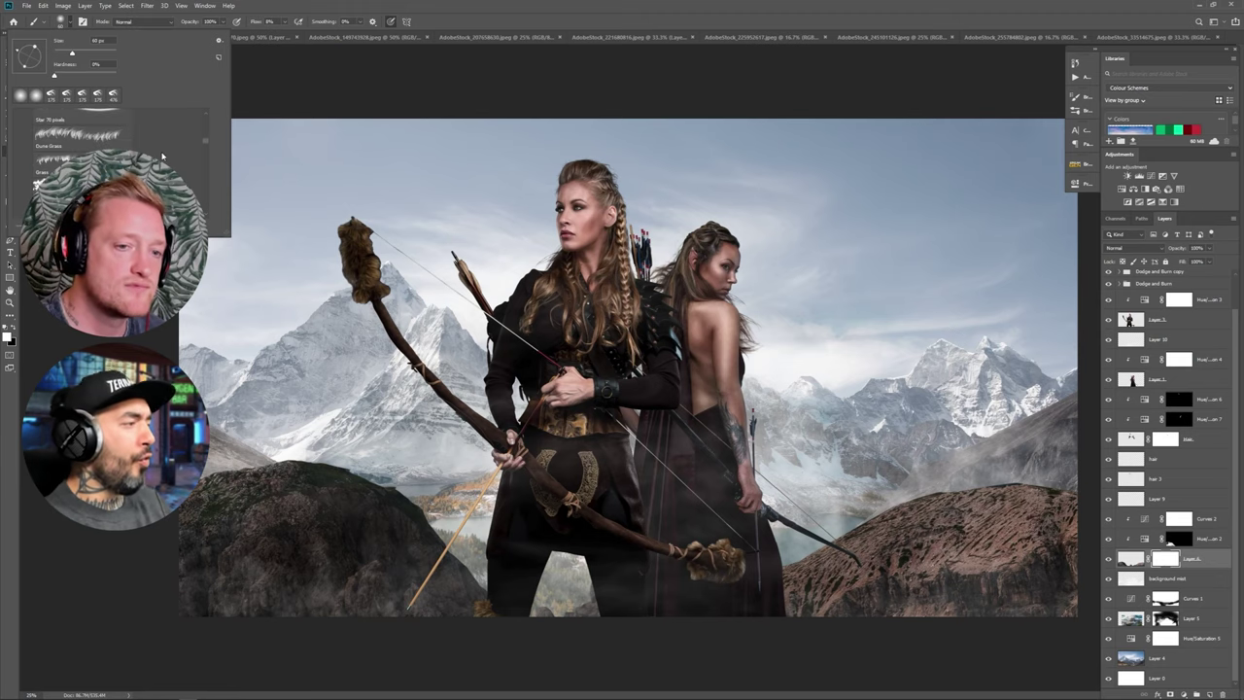
pyautogui.click(80, 136)
pyautogui.click(1195, 576)
pyautogui.click(1210, 693)
pyautogui.press('s')
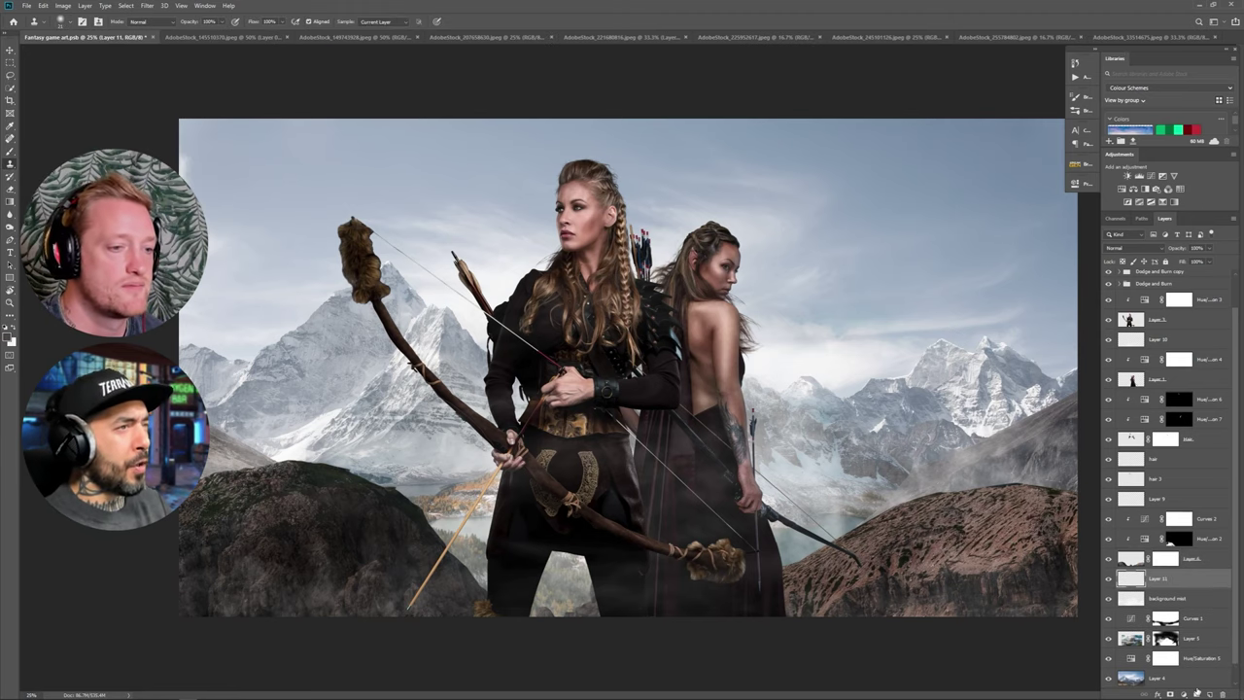
pyautogui.press('0')
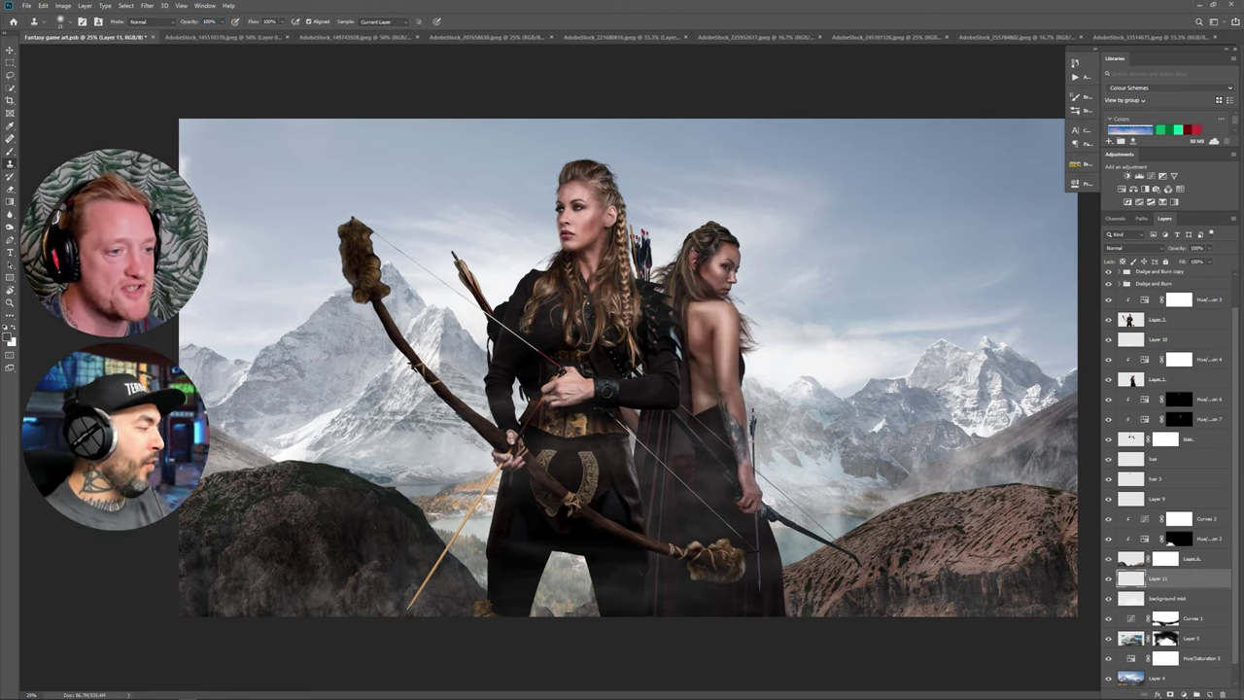
pyautogui.click(1193, 558)
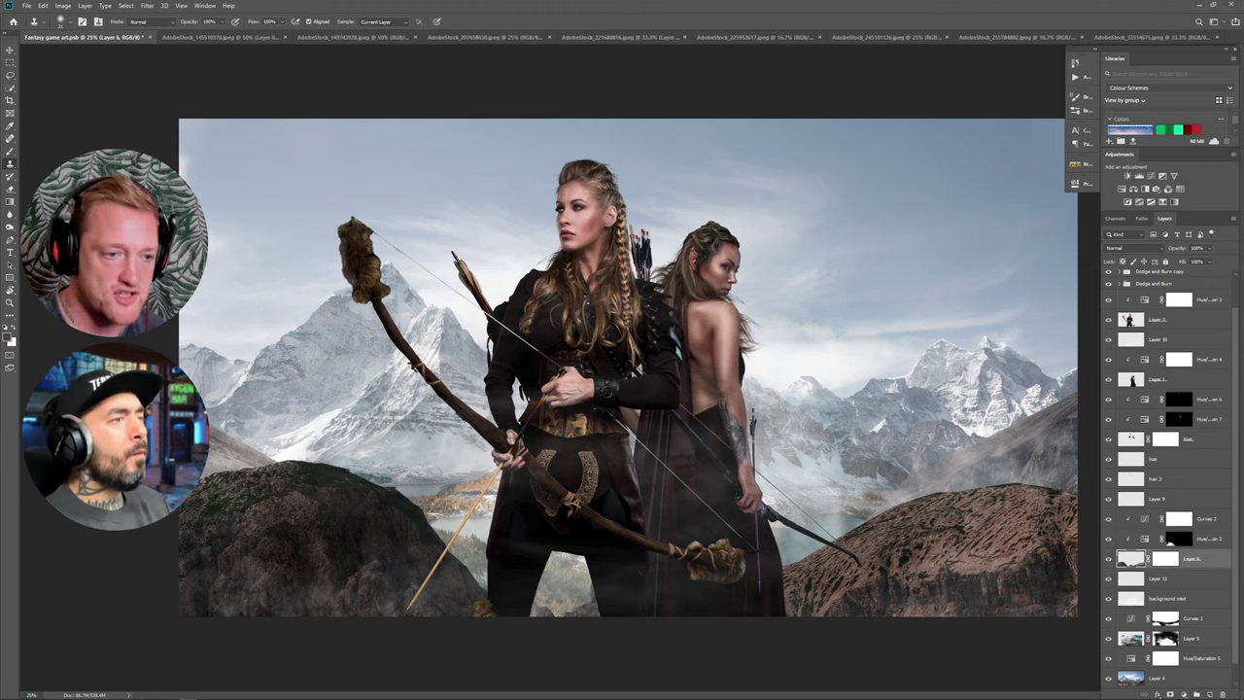
pyautogui.scroll(-1, 1193, 559)
pyautogui.click(1193, 559)
pyautogui.click(1193, 539)
pyautogui.press('b')
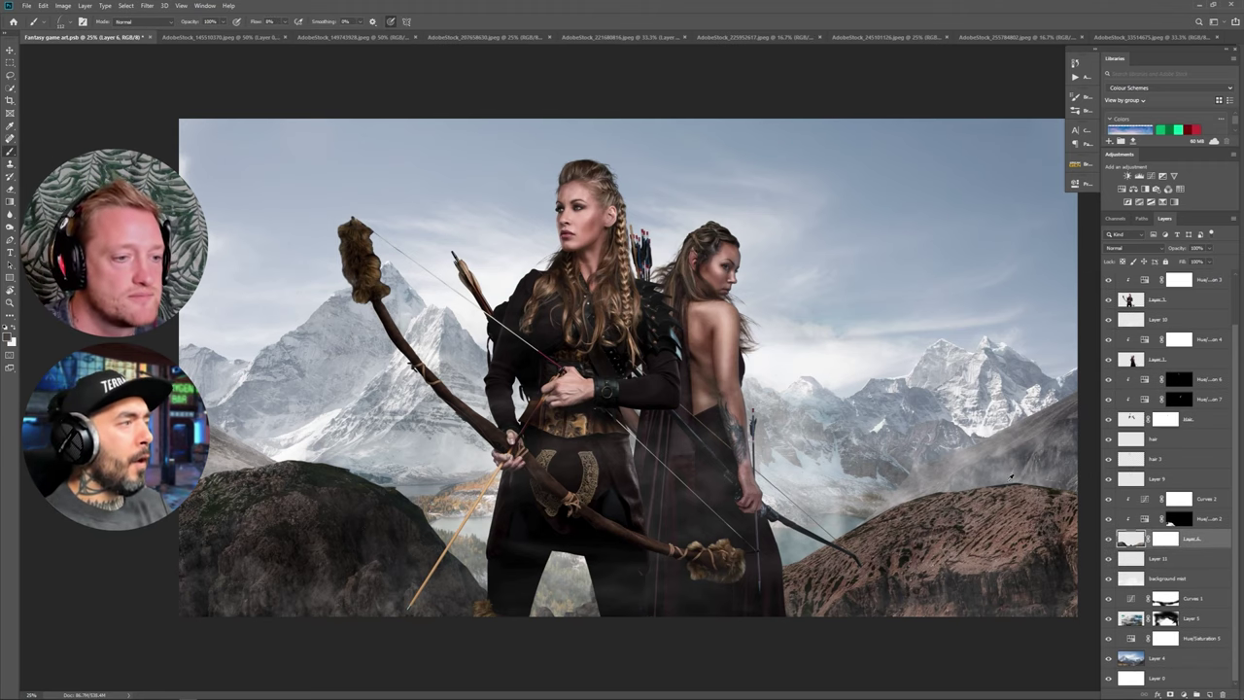
# Select Layer 11, set the brush flow to 100% and check the Dune Grass brush's settings.
pyautogui.hotkey('shift', '0')
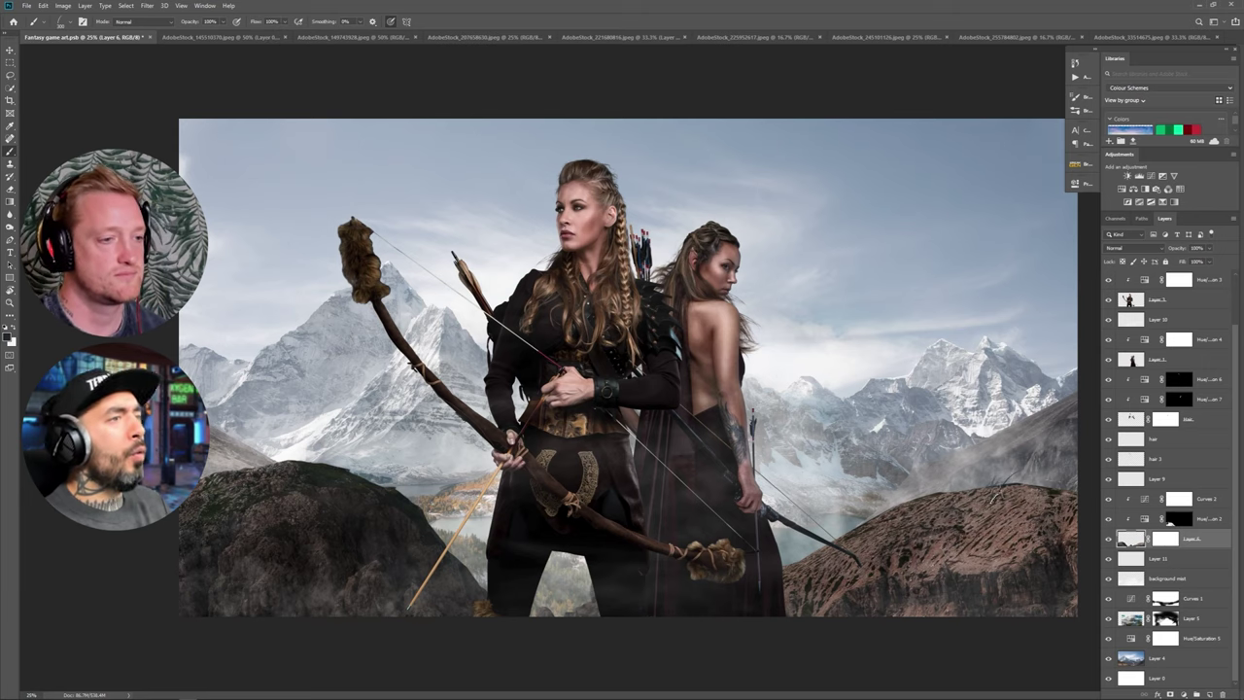
pyautogui.hotkey('alt', '[')
pyautogui.press('F5')
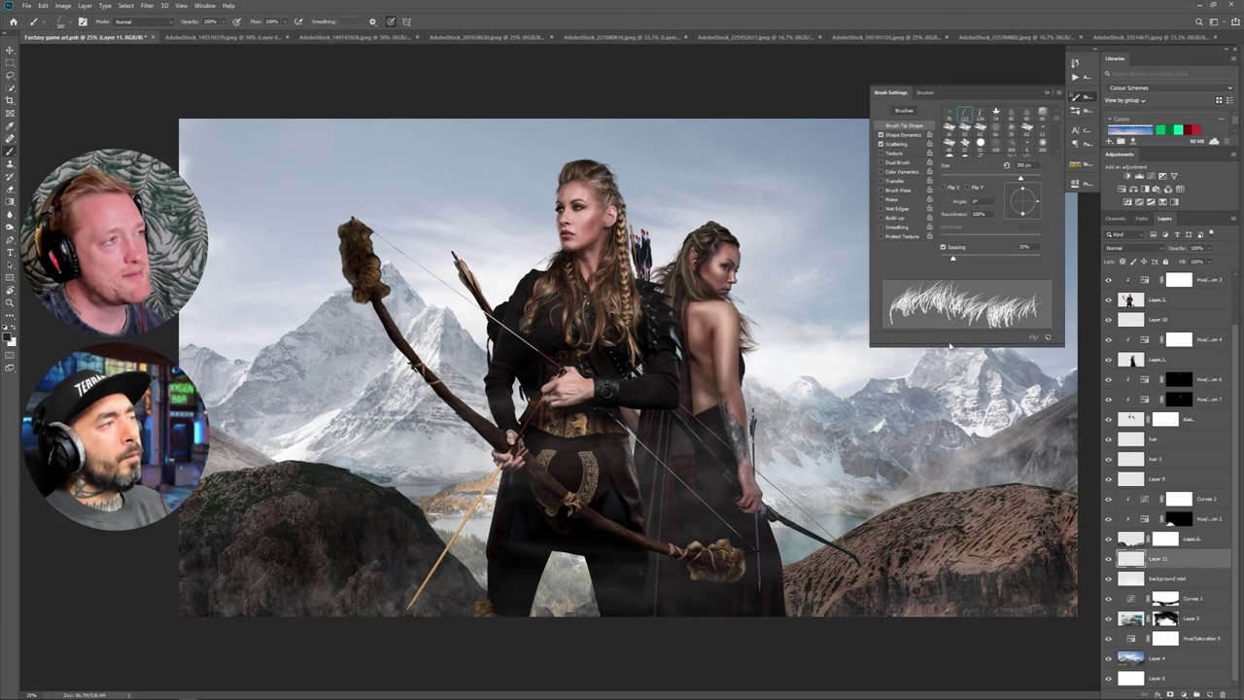
pyautogui.press('F5')
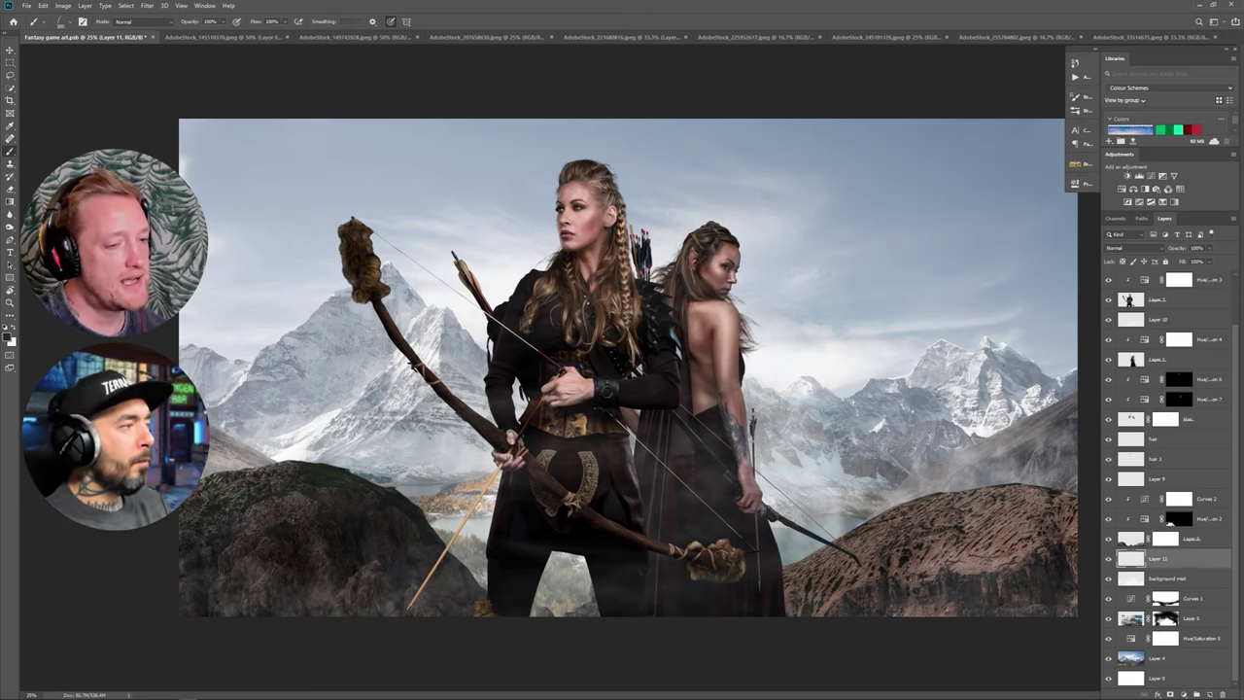
# Shrink the Dune Grass brush and paint grass along the ridges of the rocky foreground hills on Layer 11.
pyautogui.press('[')
pyautogui.press('[')
pyautogui.press('[')
pyautogui.press('[')
pyautogui.press('[')
pyautogui.press('[')
pyautogui.press('[')
pyautogui.press('[')
pyautogui.press('[')
pyautogui.press('[')
pyautogui.press('[')
pyautogui.press('[')
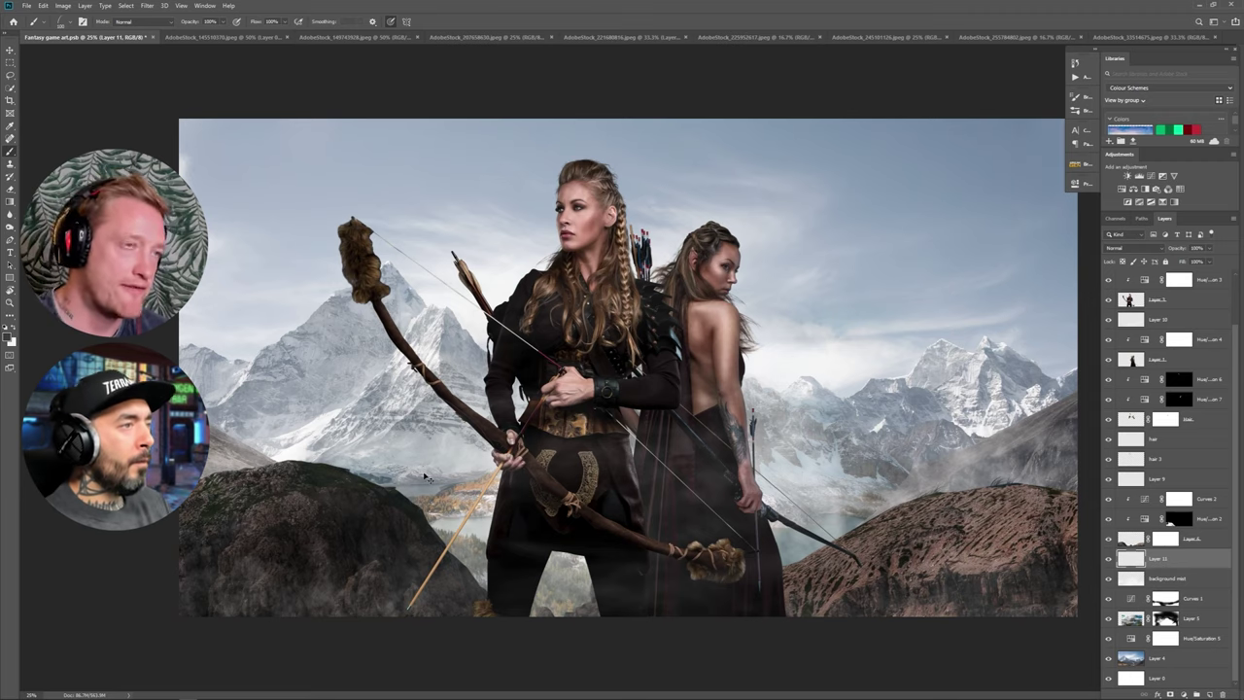
# Apply a Gaussian Blur to the painted grass on Layer 11.
pyautogui.click(146, 5)
pyautogui.moveTo(157, 116)
pyautogui.click(289, 154)
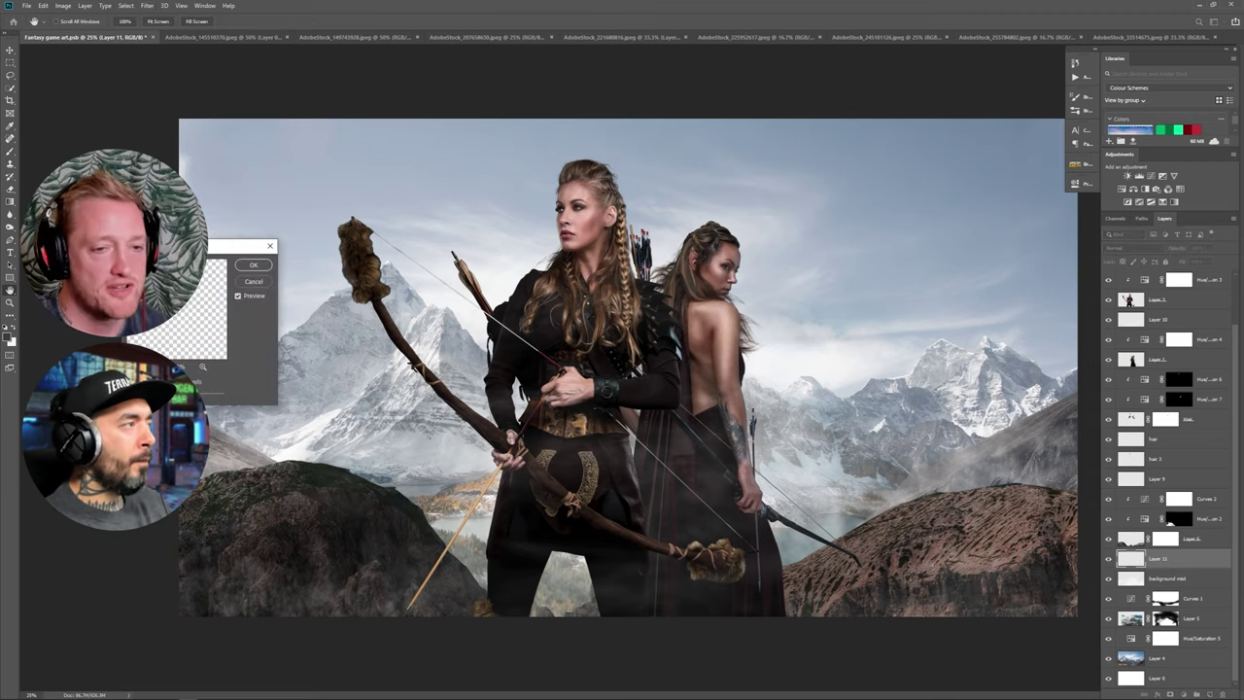
pyautogui.click(253, 264)
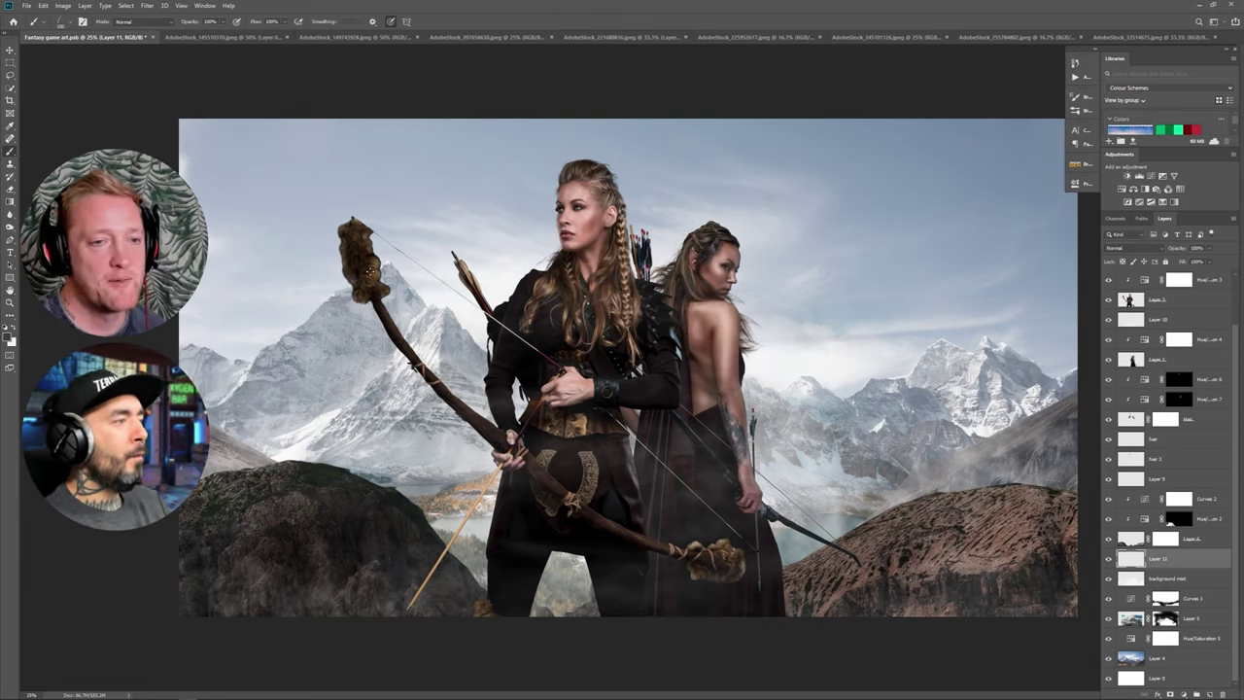
# Set black as the painting colour for Layer 3's mask at the fur on the bow's upper end.
pyautogui.hotkey('ctrl', '+')
pyautogui.hotkey('ctrl', '+')
pyautogui.hotkey('ctrl', '+')
pyautogui.moveTo(185, 117); pyautogui.dragTo(618, 346)
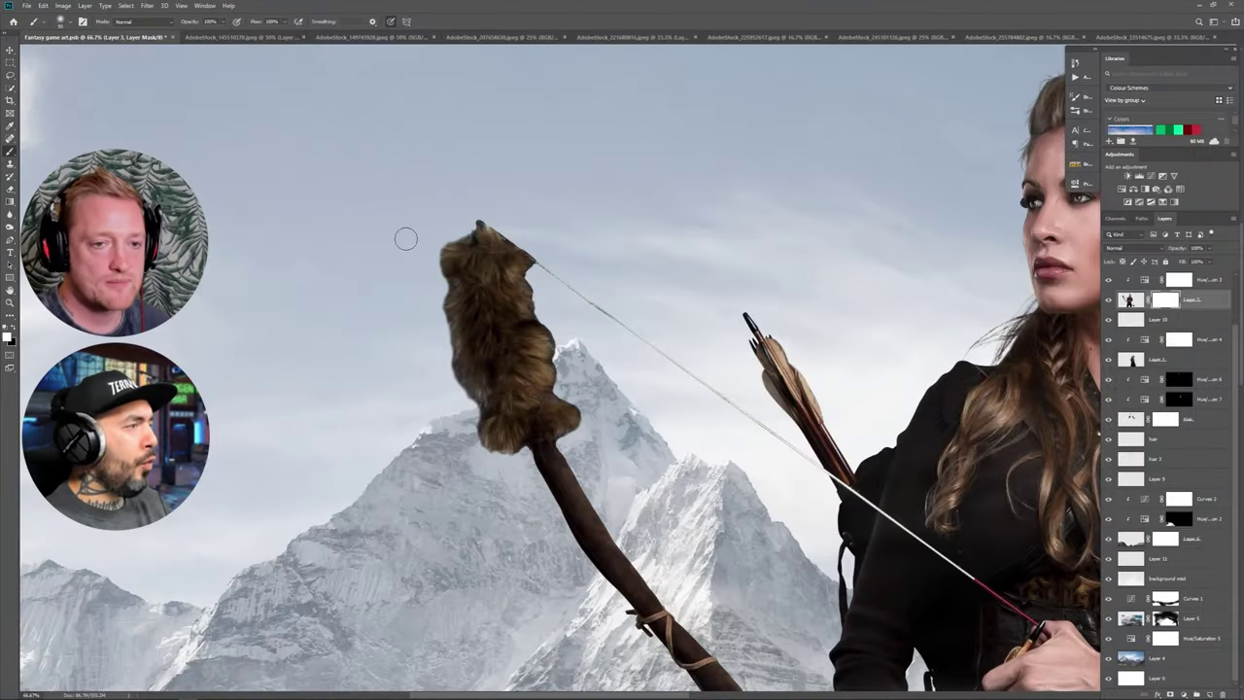
pyautogui.press('x')
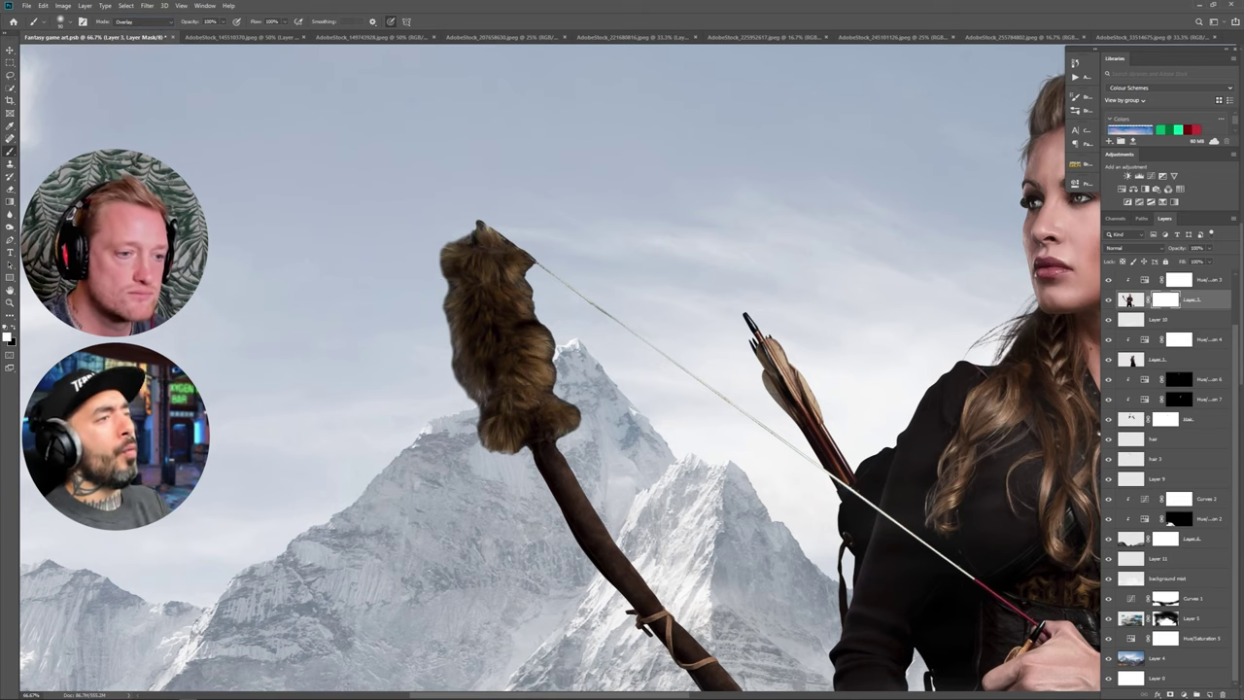
# Try the Multiply and Overlay brush modes for masking the edge of the bow's upper fur.
pyautogui.click(136, 22)
pyautogui.click(146, 88)
pyautogui.click(140, 22)
pyautogui.click(136, 30)
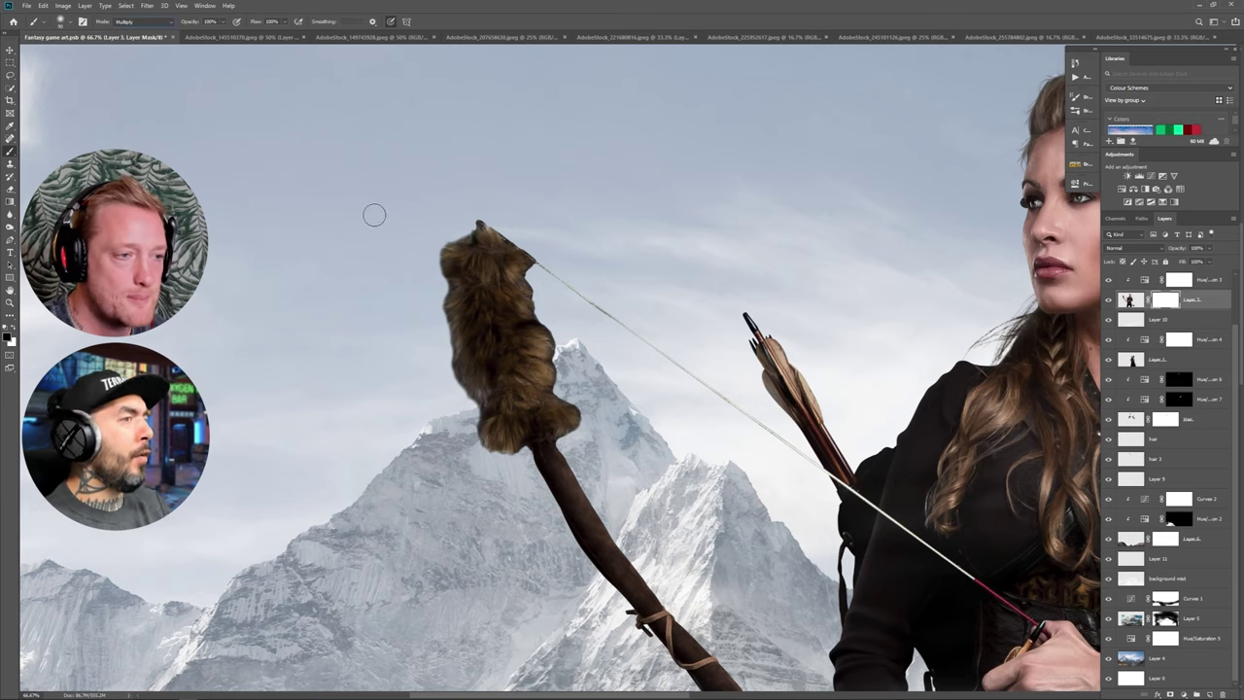
pyautogui.click(564, 408)
pyautogui.hotkey('ctrl', 'z')
pyautogui.click(141, 21)
pyautogui.click(154, 160)
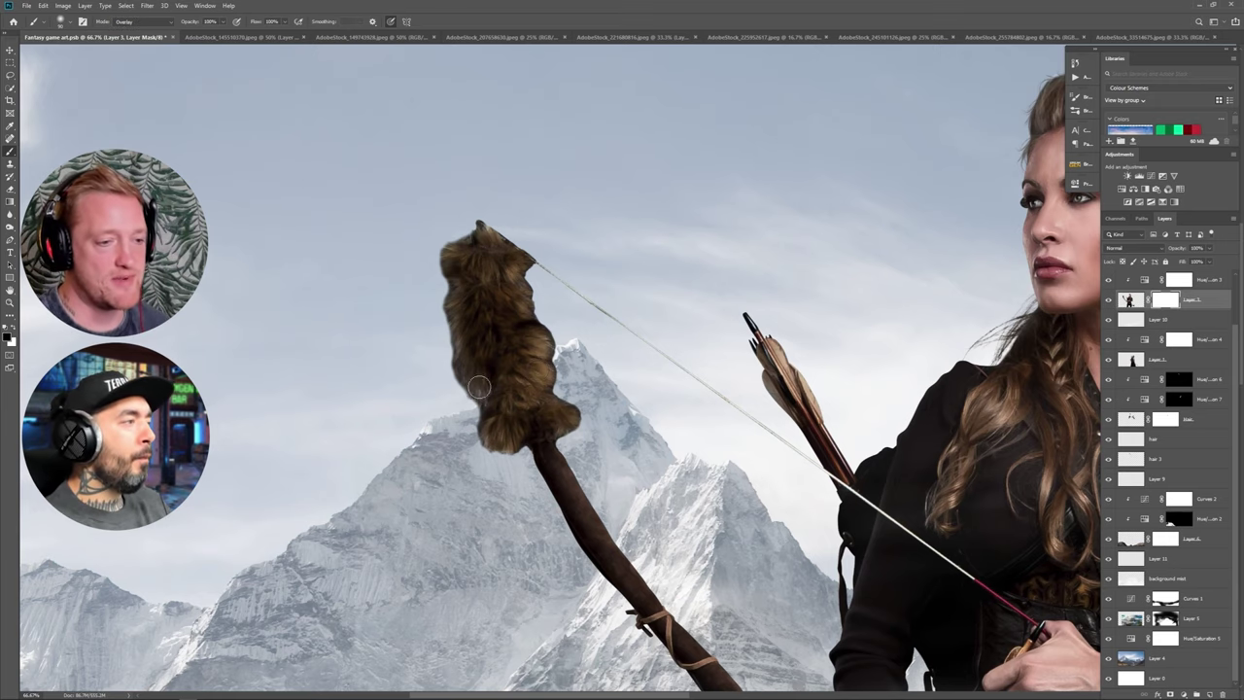
# Return the brush to Normal mode, lower its flow and soften the edge of the bow's upper fur on Layer 3's mask.
pyautogui.click(283, 21)
pyautogui.click(247, 34)
pyautogui.click(141, 22)
pyautogui.click(136, 31)
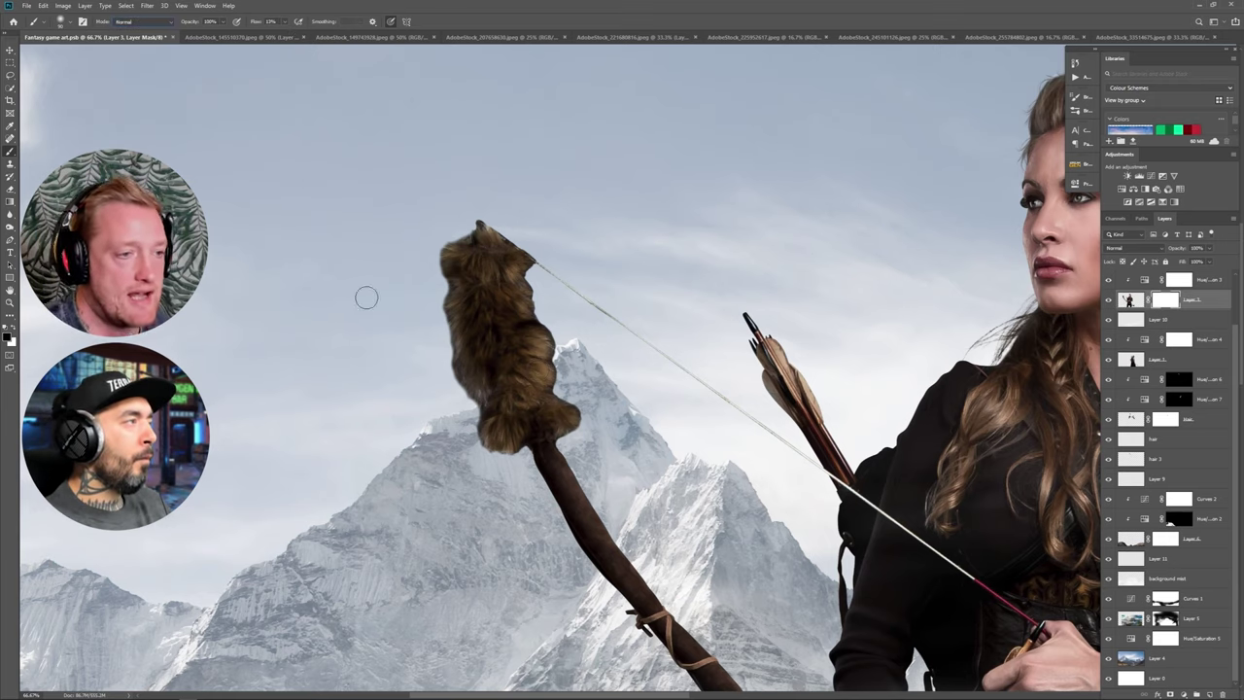
pyautogui.moveTo(451, 289); pyautogui.dragTo(451, 300)
pyautogui.click(284, 22)
pyautogui.click(280, 34)
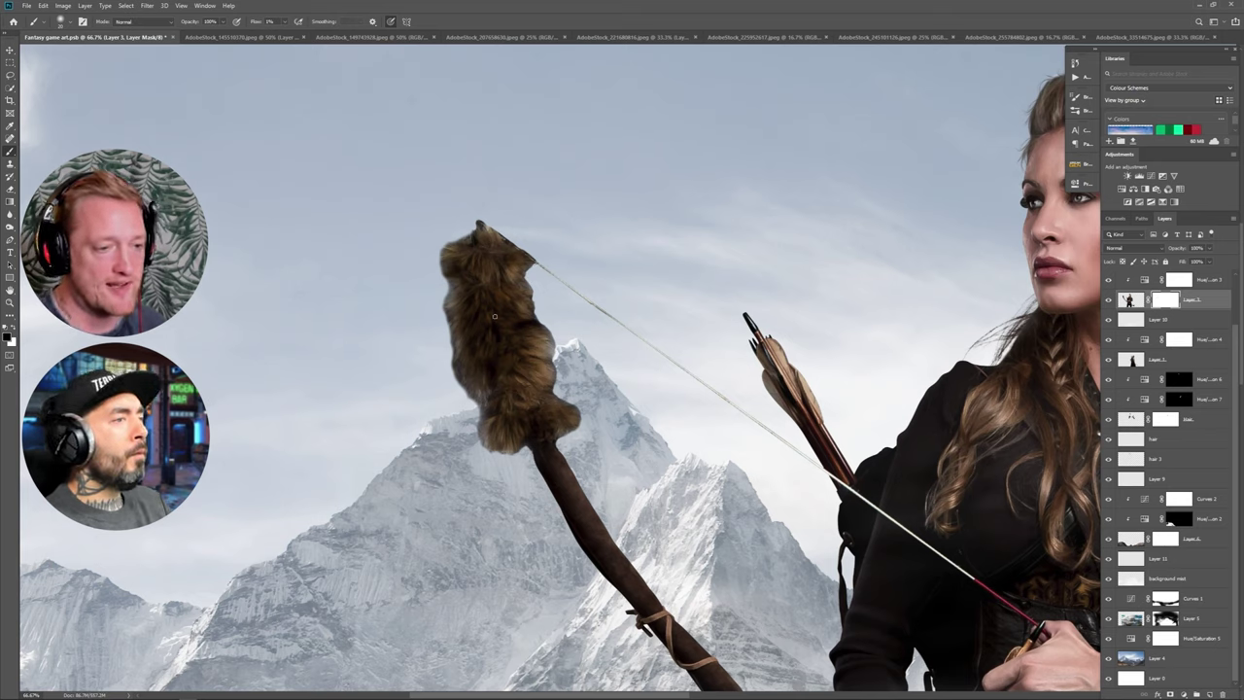
# Choose a brush suited to painting fur strands from the brush presets.
pyautogui.click(60, 21)
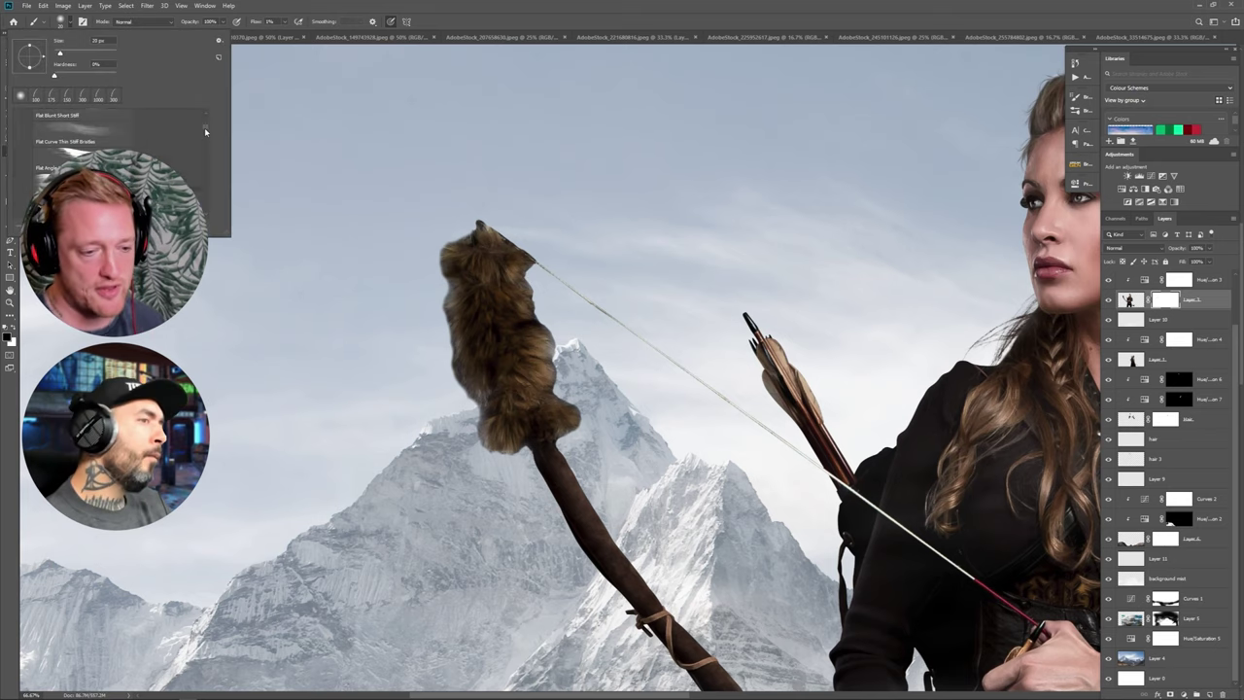
pyautogui.moveTo(207, 179); pyautogui.dragTo(211, 167)
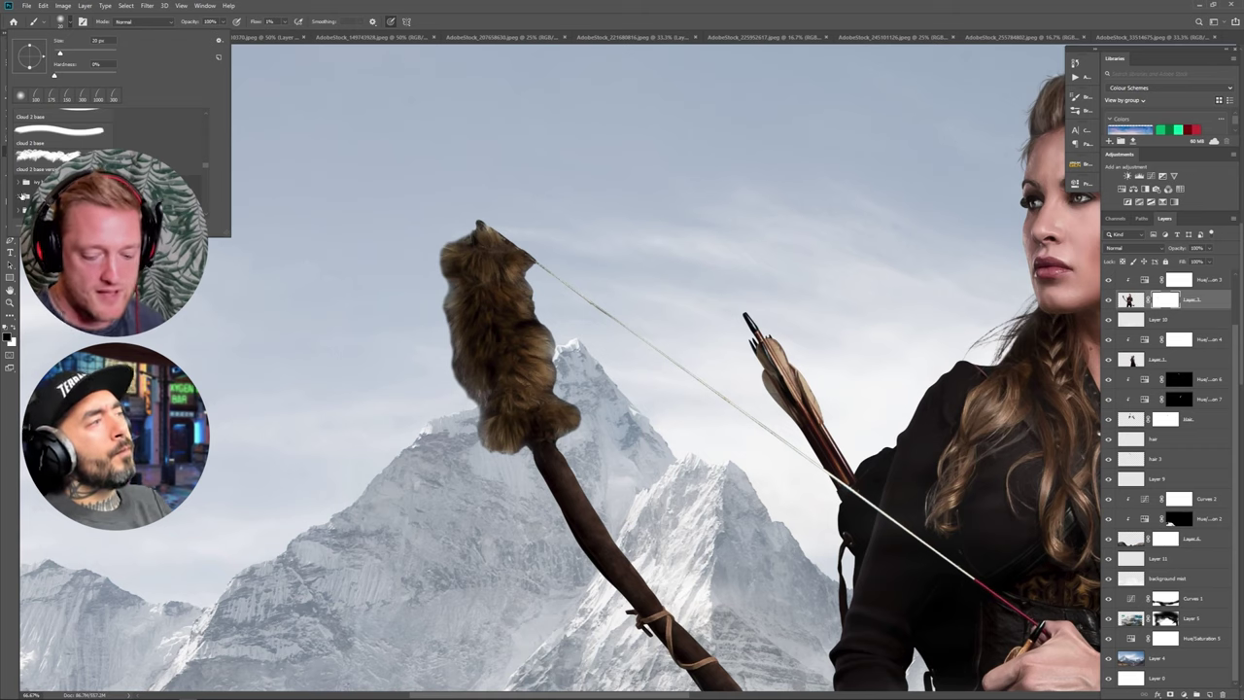
pyautogui.click(22, 196)
pyautogui.click(48, 157)
pyautogui.click(445, 299)
# Add a new layer above Layer 10 and rename it fur.
pyautogui.click(1171, 320)
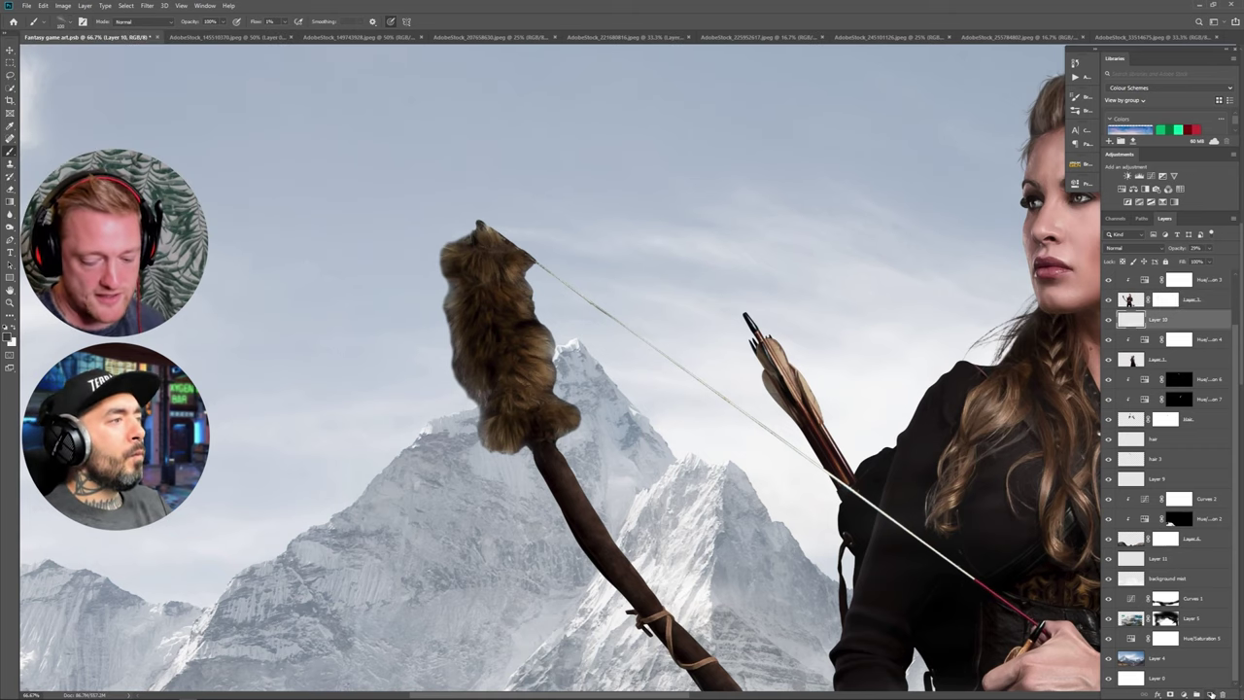
pyautogui.click(1211, 693)
pyautogui.doubleClick(1159, 319)
pyautogui.write('fur')
pyautogui.press('Return')
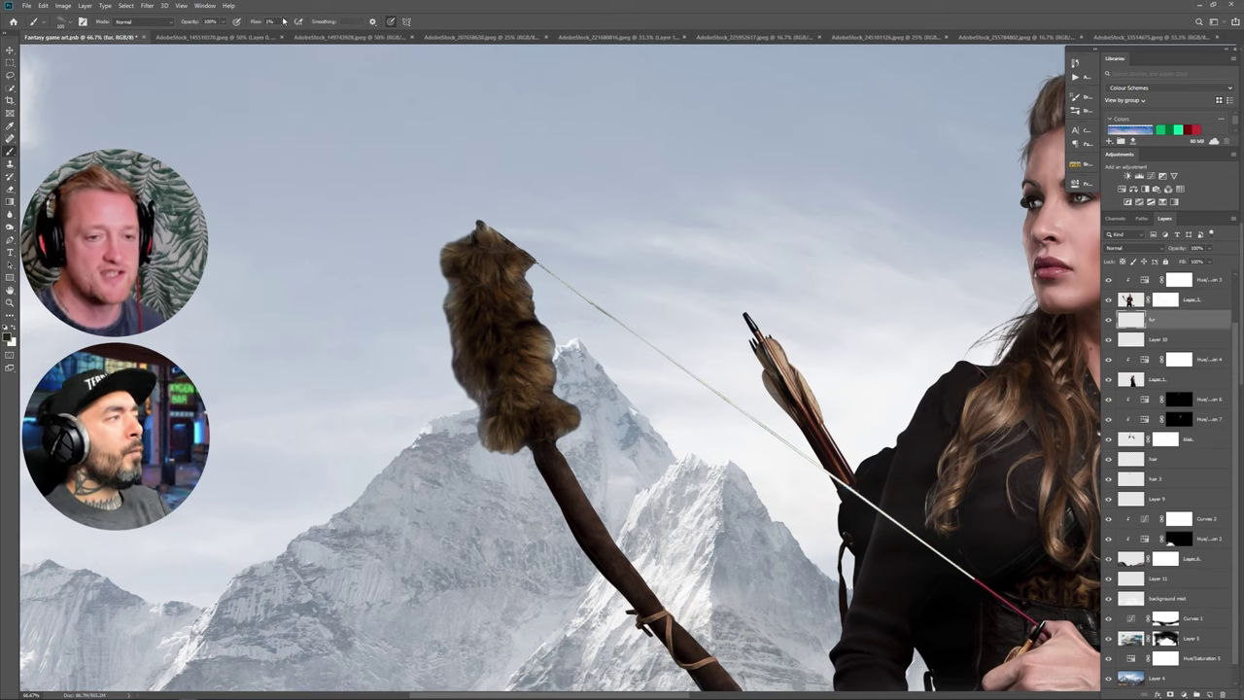
# Set the fur brush's flow to 100%, enlarge it and paint strands on the outer edge of the bow's upper fur.
pyautogui.hotkey('shift', '0')
pyautogui.press(']')
pyautogui.press(']')
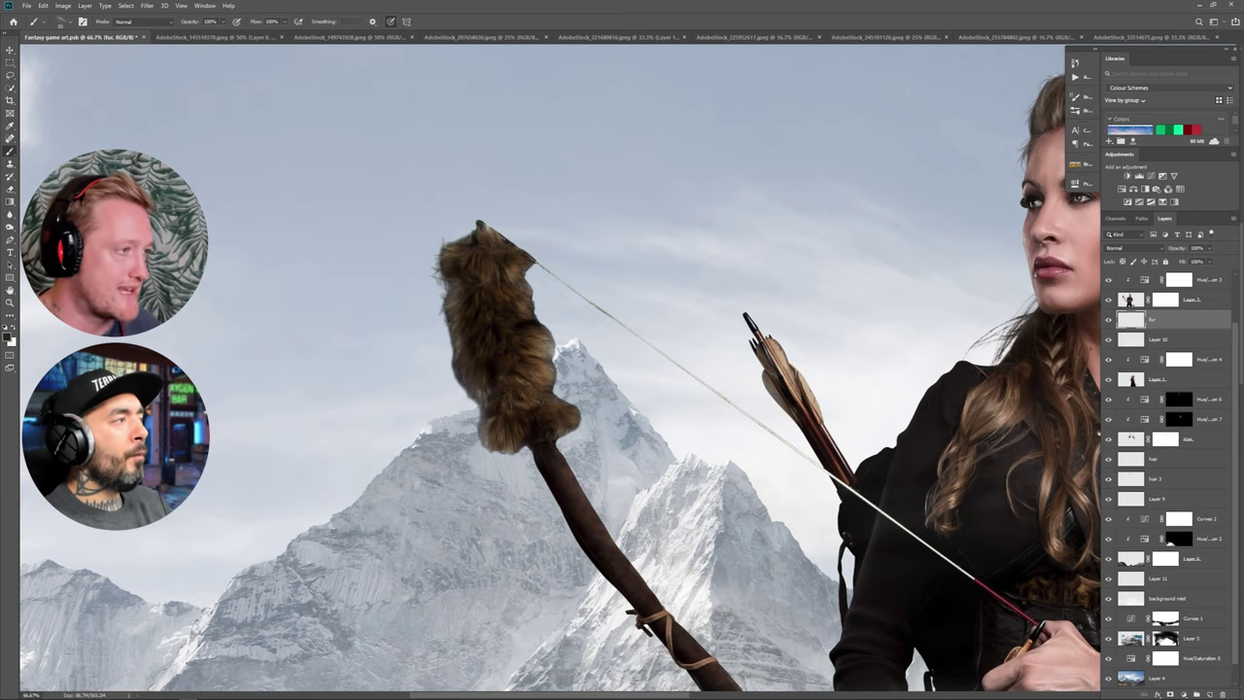
# Paint fur strands around the top of the bow's upper fur, undoing one unwanted stroke.
pyautogui.hotkey('ctrl', '-')
pyautogui.hotkey('ctrl', '-')
pyautogui.hotkey('ctrl', '-')
pyautogui.hotkey('ctrl', '-')
pyautogui.hotkey('ctrl', '=')
pyautogui.hotkey('ctrl', '=')
pyautogui.hotkey('ctrl', '=')
pyautogui.hotkey('ctrl', '=')
pyautogui.hotkey('ctrl', '=')
pyautogui.moveTo(146, 204)
pyautogui.mouseDown()
pyautogui.moveTo(417, 314)
pyautogui.moveTo(367, 367)
pyautogui.moveTo(389, 432)
pyautogui.moveTo(416, 440)
pyautogui.moveTo(413, 481)
pyautogui.moveTo(437, 511)
pyautogui.moveTo(556, 458)
pyautogui.moveTo(552, 432)
pyautogui.moveTo(505, 418)
pyautogui.moveTo(511, 335)
pyautogui.moveTo(481, 311)
pyautogui.mouseUp()
pyautogui.moveTo(477, 290); pyautogui.dragTo(486, 257)
pyautogui.hotkey('ctrl', 'z')
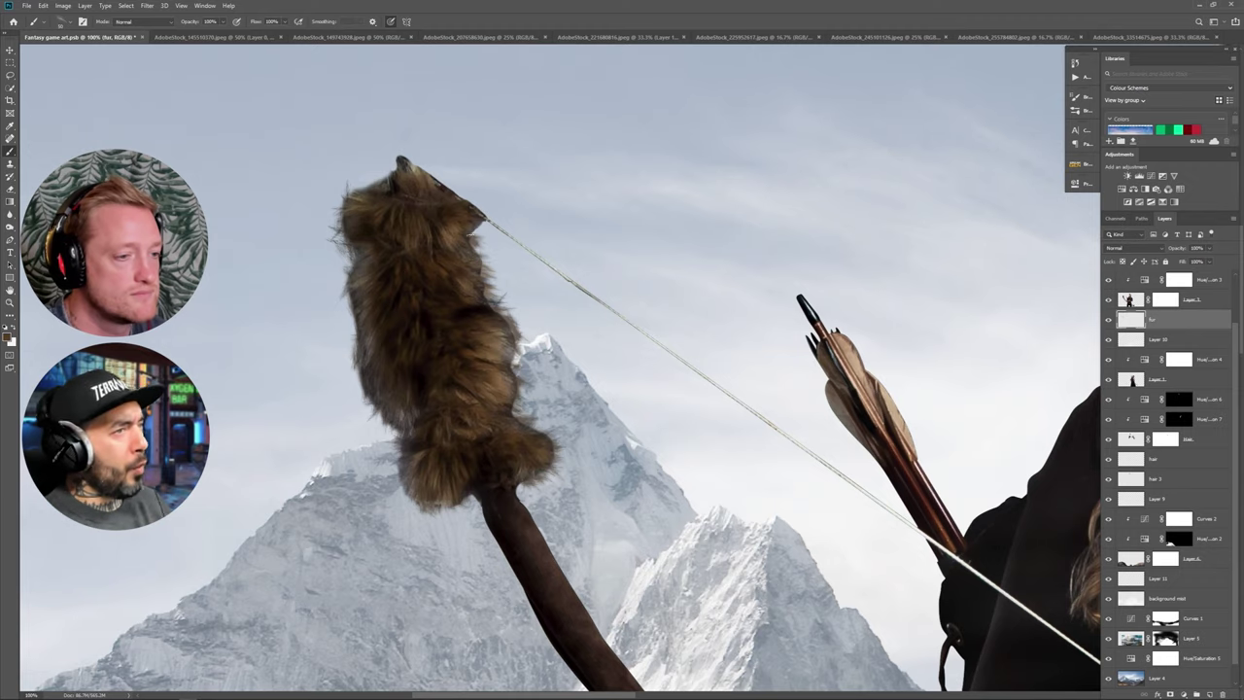
pyautogui.moveTo(434, 188); pyautogui.dragTo(446, 173)
pyautogui.moveTo(425, 175); pyautogui.dragTo(428, 163)
pyautogui.moveTo(472, 213); pyautogui.dragTo(482, 201)
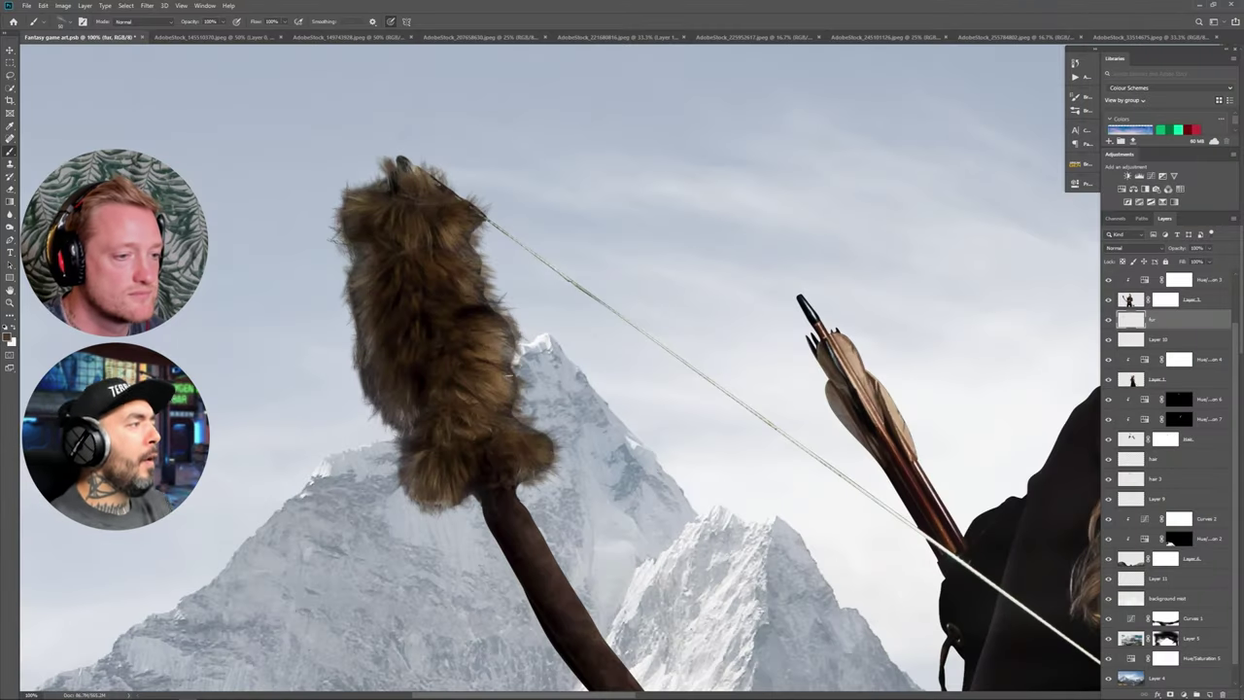
# Paint fur strands down the string-facing edge of the bow's upper fur.
pyautogui.moveTo(478, 290); pyautogui.dragTo(494, 294)
pyautogui.moveTo(474, 253); pyautogui.dragTo(490, 272)
pyautogui.moveTo(472, 229); pyautogui.dragTo(480, 250)
pyautogui.moveTo(493, 306); pyautogui.dragTo(510, 318)
pyautogui.moveTo(505, 365)
pyautogui.mouseDown()
pyautogui.moveTo(522, 386)
pyautogui.moveTo(524, 426)
pyautogui.mouseUp()
# Paint fur strands around the fur wrap at the bow's lower end.
pyautogui.hotkey('ctrl', '0')
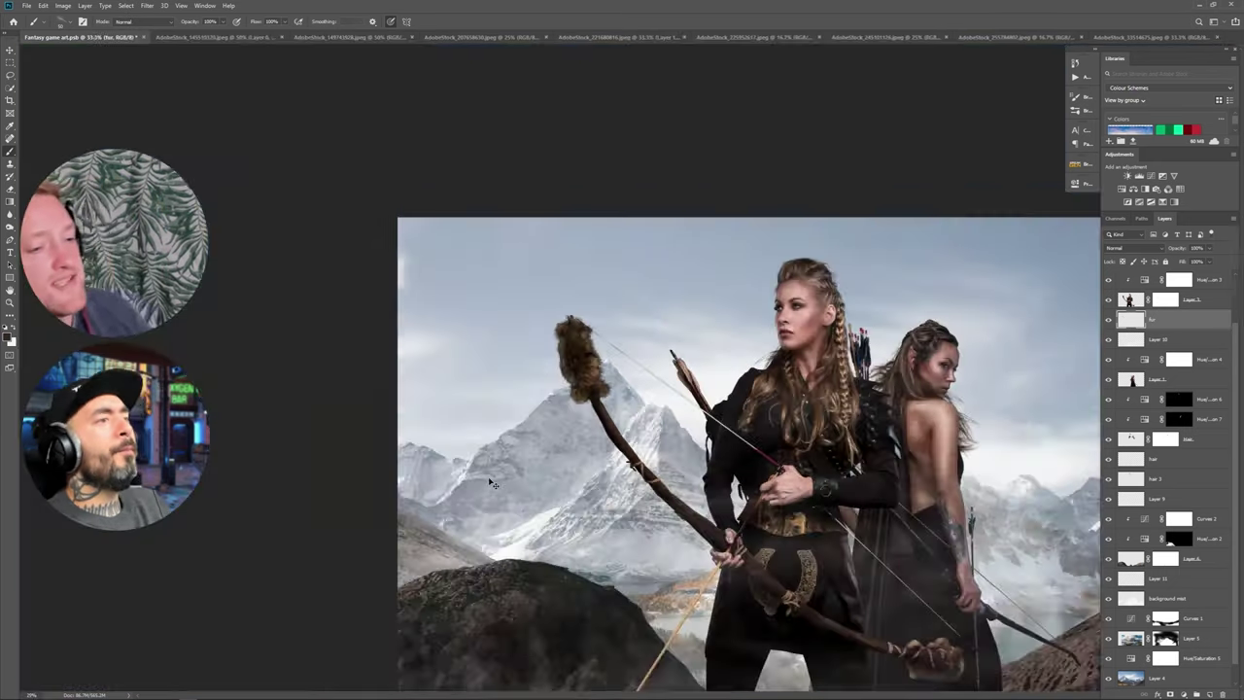
pyautogui.moveTo(746, 602); pyautogui.dragTo(561, 421)
pyautogui.hotkey('ctrl', '+')
pyautogui.hotkey('ctrl', '+')
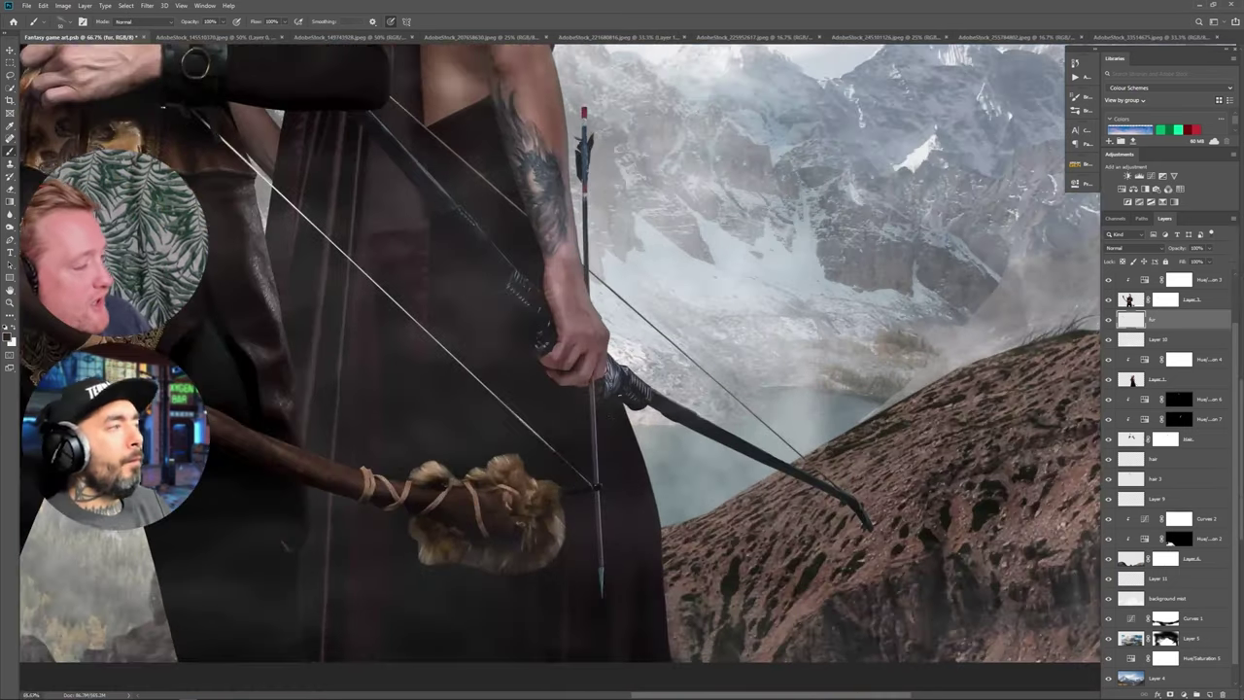
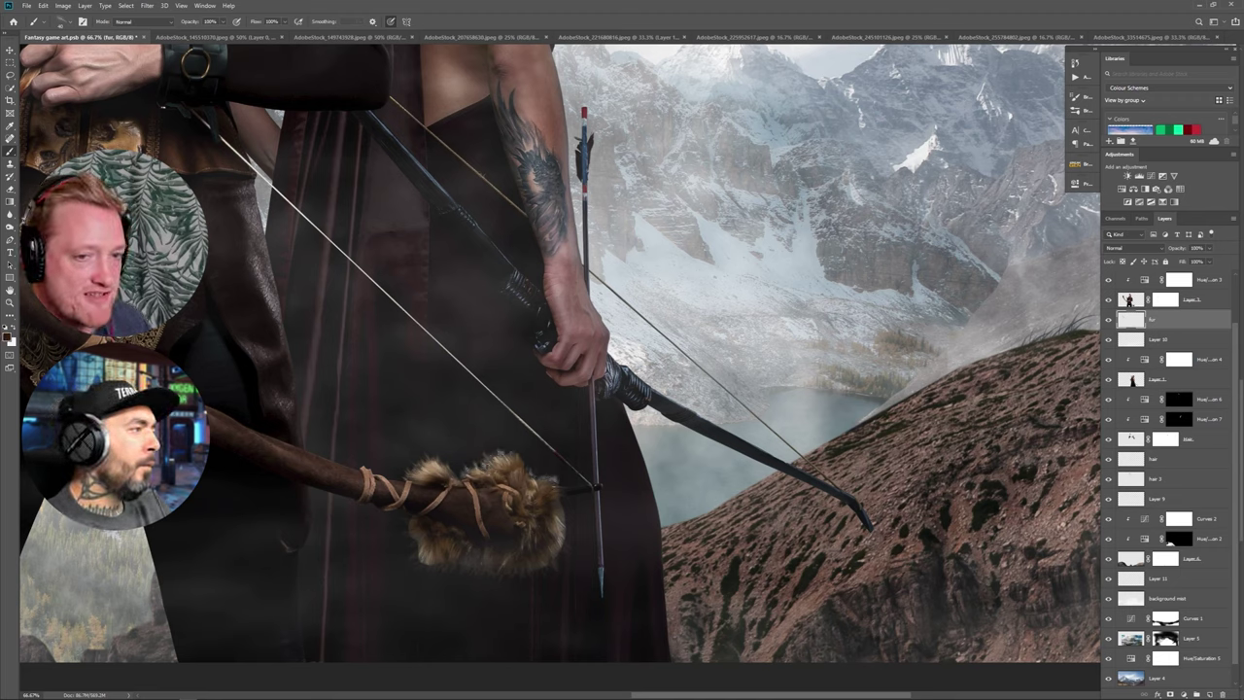
# Switch to a round brush with reduced flow and darken the underside of the bow's lower fur on Layer 3.
pyautogui.click(63, 25)
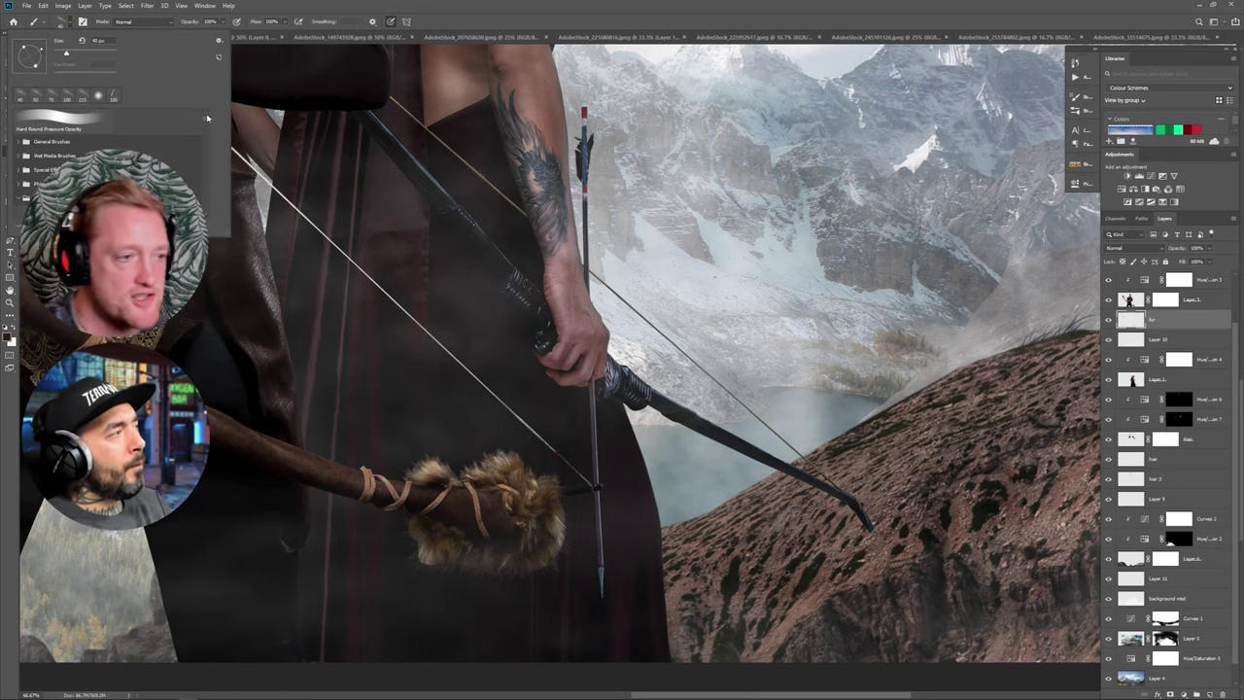
pyautogui.doubleClick(107, 120)
pyautogui.click(1136, 295)
pyautogui.moveTo(283, 21); pyautogui.dragTo(243, 35)
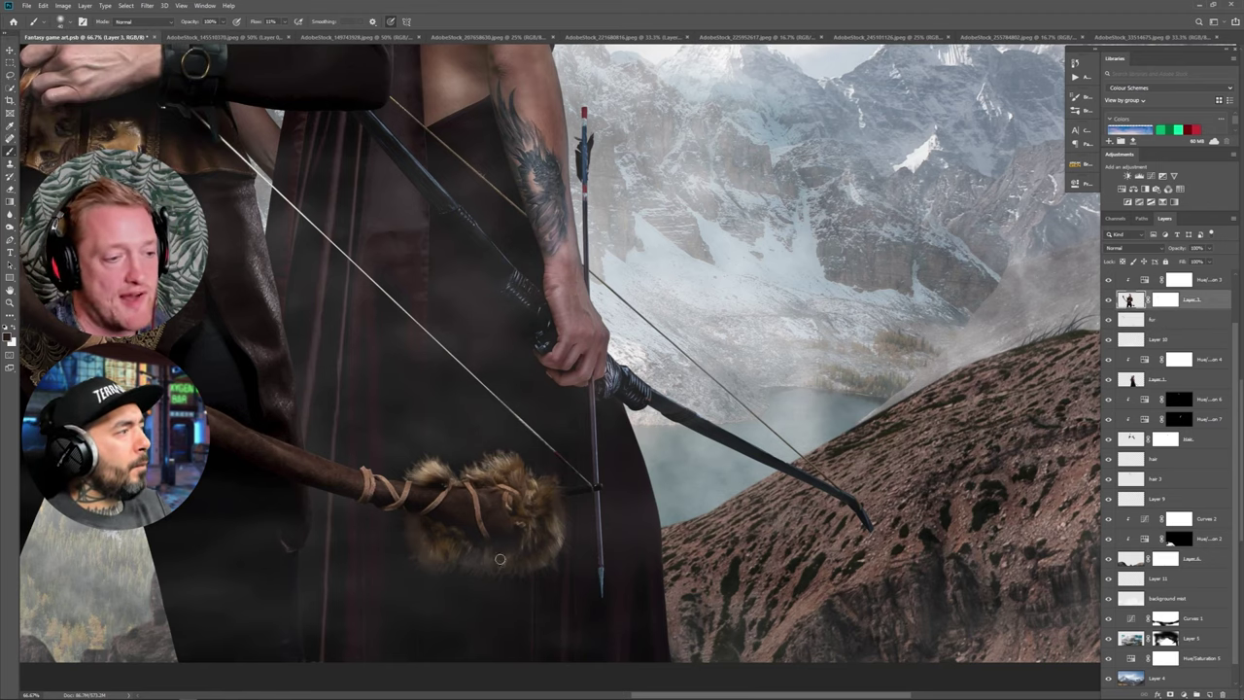
pyautogui.scroll(-3, 493, 617)
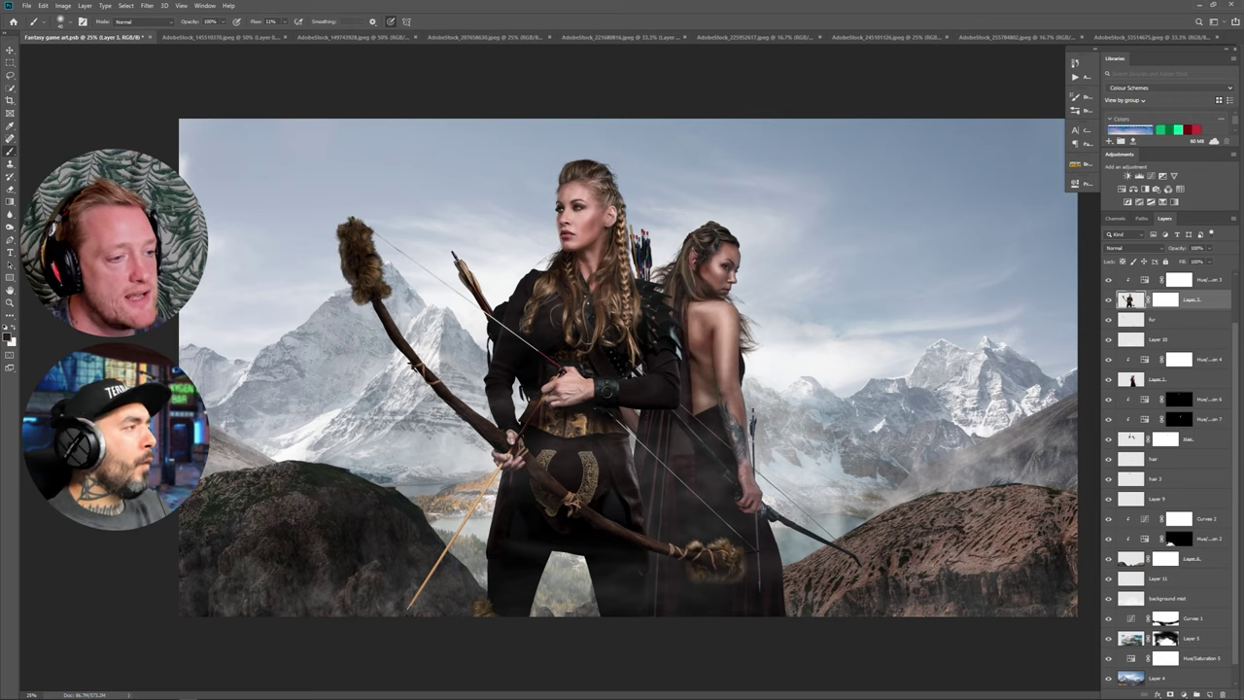
# Add a layer named clothes highlights above the Dodge and Burn copy group and set its blend mode to Soft Light.
pyautogui.scroll(3, 1166, 311)
pyautogui.click(1161, 307)
pyautogui.click(1210, 694)
pyautogui.doubleClick(1162, 310)
pyautogui.write('dust highlights')
pyautogui.press('Return')
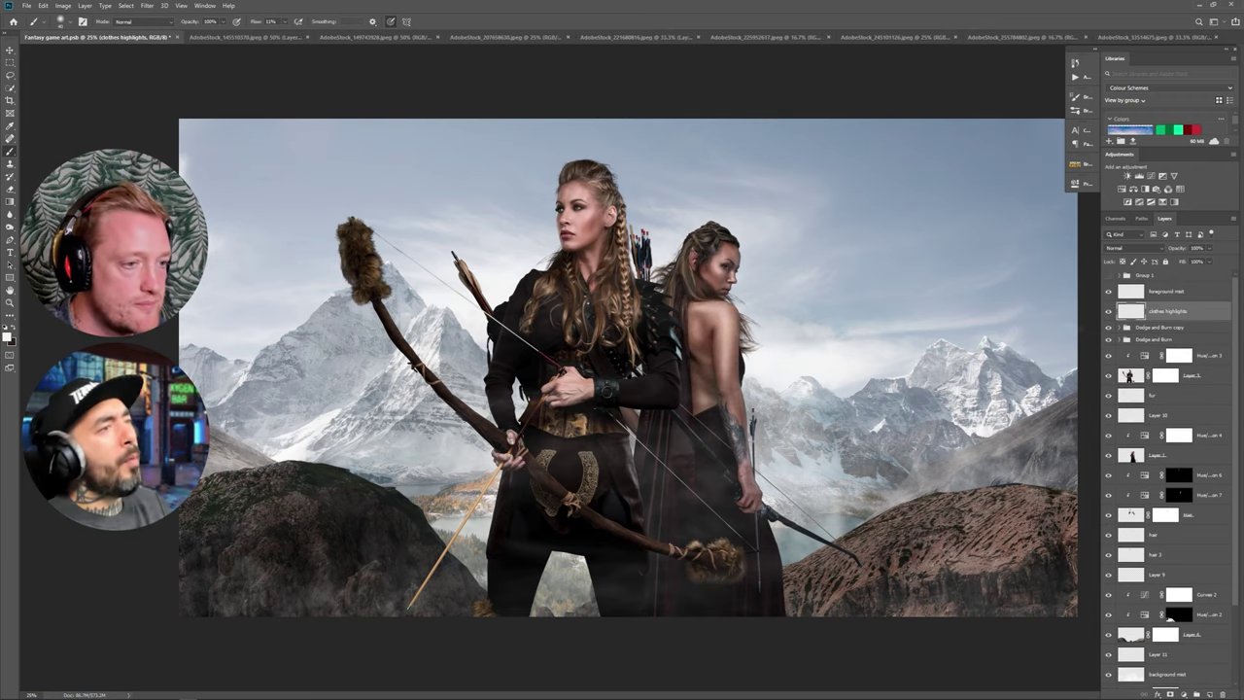
pyautogui.click(1132, 247)
pyautogui.click(1132, 374)
# Shrink the brush, lower its flow and paint subtle white highlights on the front woman's sleeve and belt area.
pyautogui.hotkey('ctrl', '1')
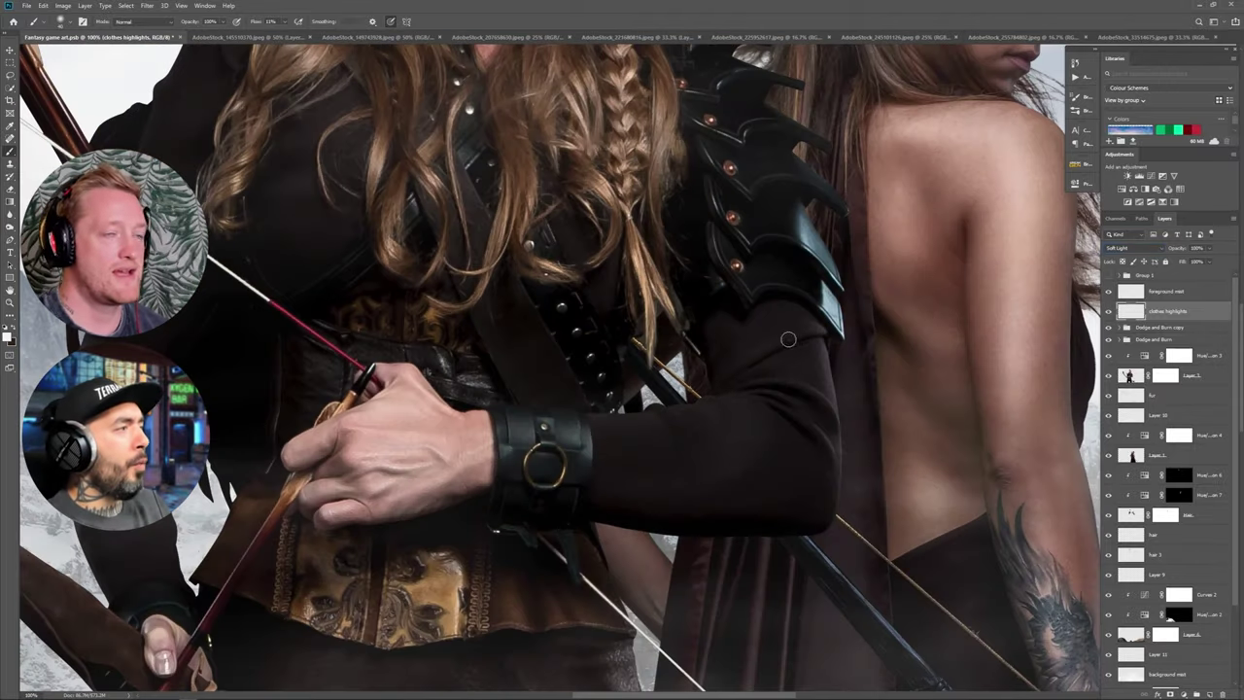
pyautogui.press('[')
pyautogui.press('[')
pyautogui.press('[')
pyautogui.press('[')
pyautogui.moveTo(284, 21); pyautogui.dragTo(279, 29)
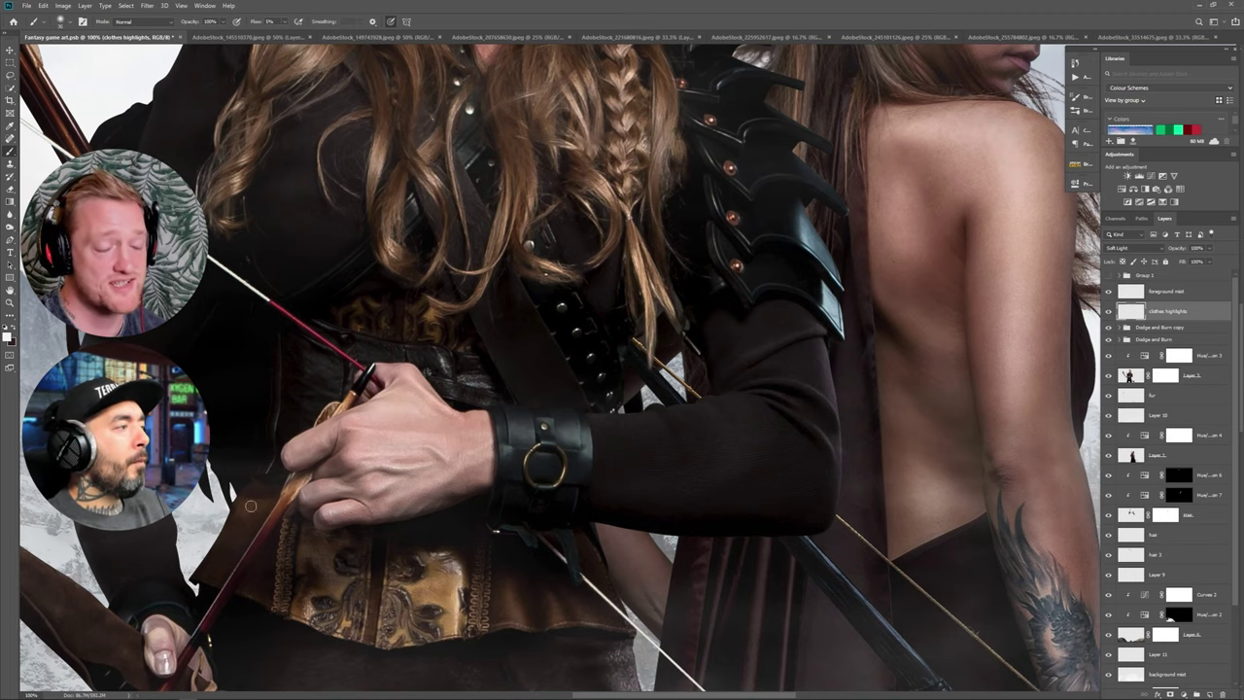
# Enlarge the brush slightly and paint further soft highlights over the front woman's clothing on the clothes highlights layer.
pyautogui.moveTo(456, 331)
pyautogui.mouseDown()
pyautogui.moveTo(551, 474)
pyautogui.moveTo(573, 541)
pyautogui.moveTo(304, 505)
pyautogui.mouseUp()
pyautogui.press(']')
pyautogui.press(']')
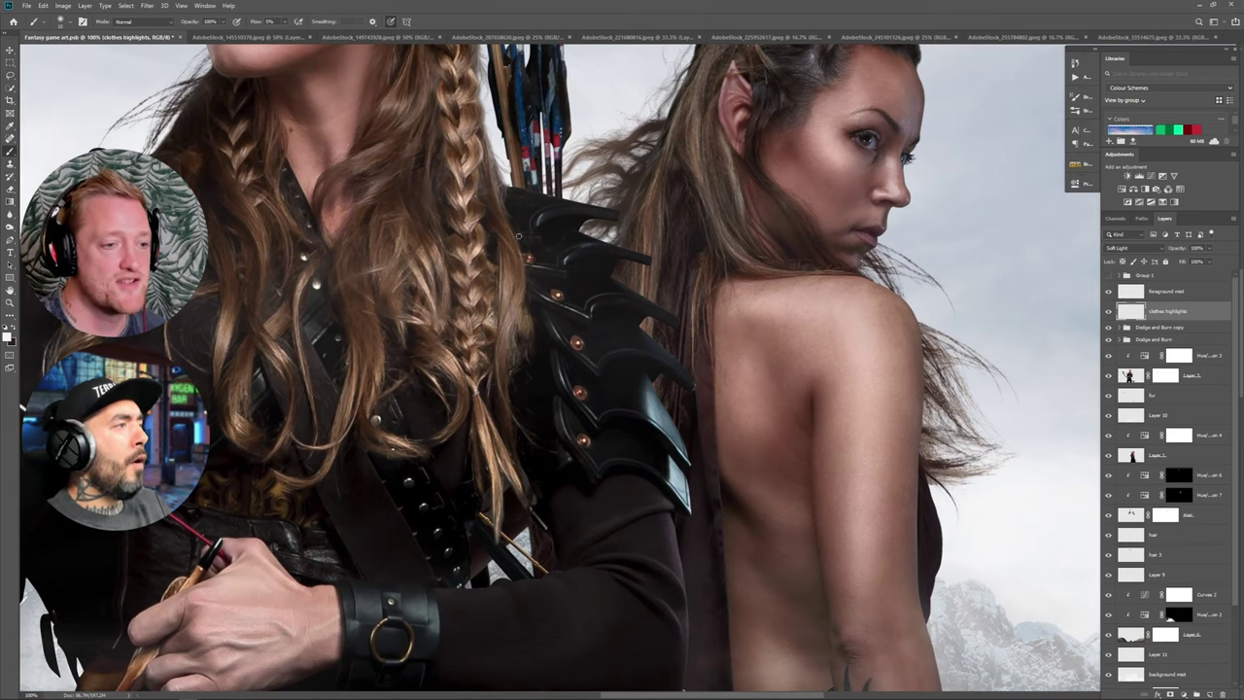
pyautogui.scroll(4, 527, 327)
pyautogui.hscroll(-2, 527, 327)
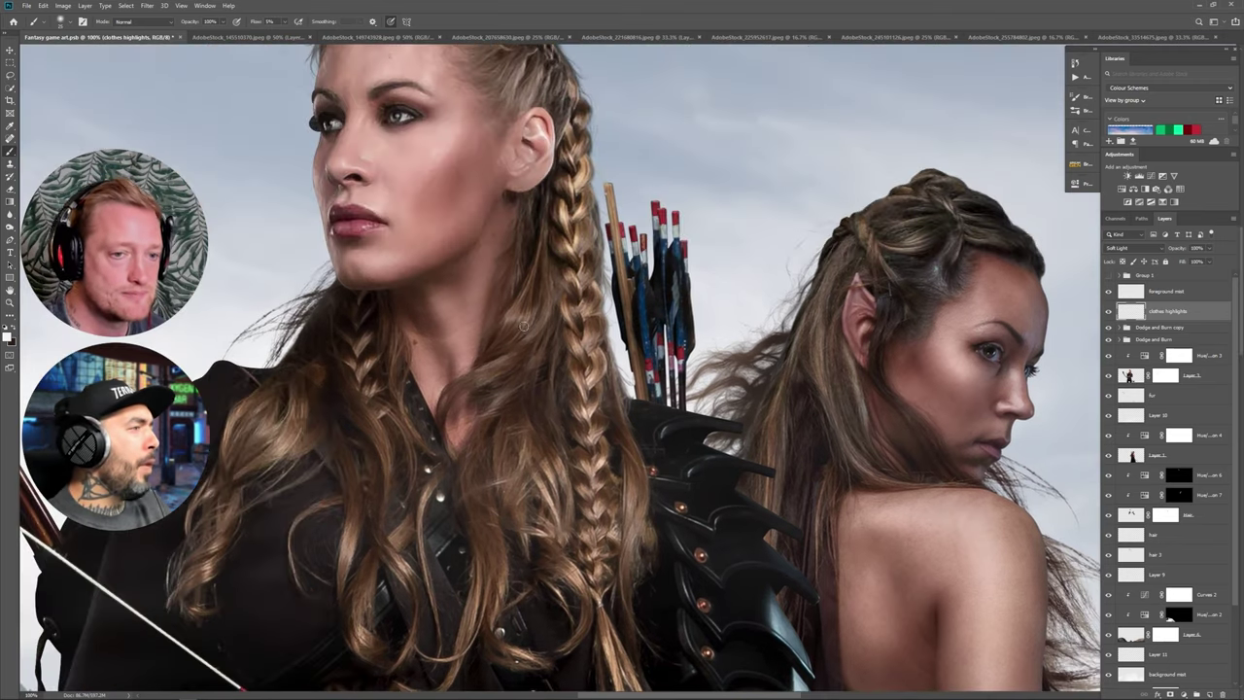
pyautogui.scroll(4, 361, 341)
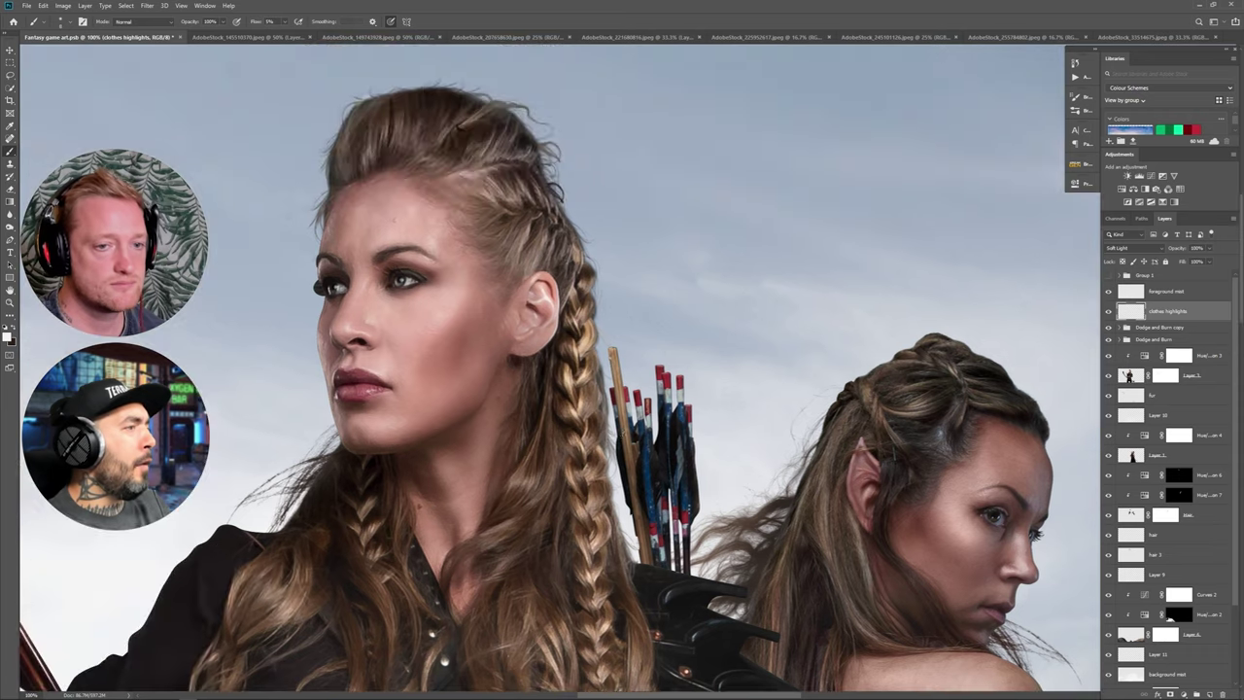
pyautogui.scroll(-15, 438, 100)
pyautogui.hscroll(4, 439, 100)
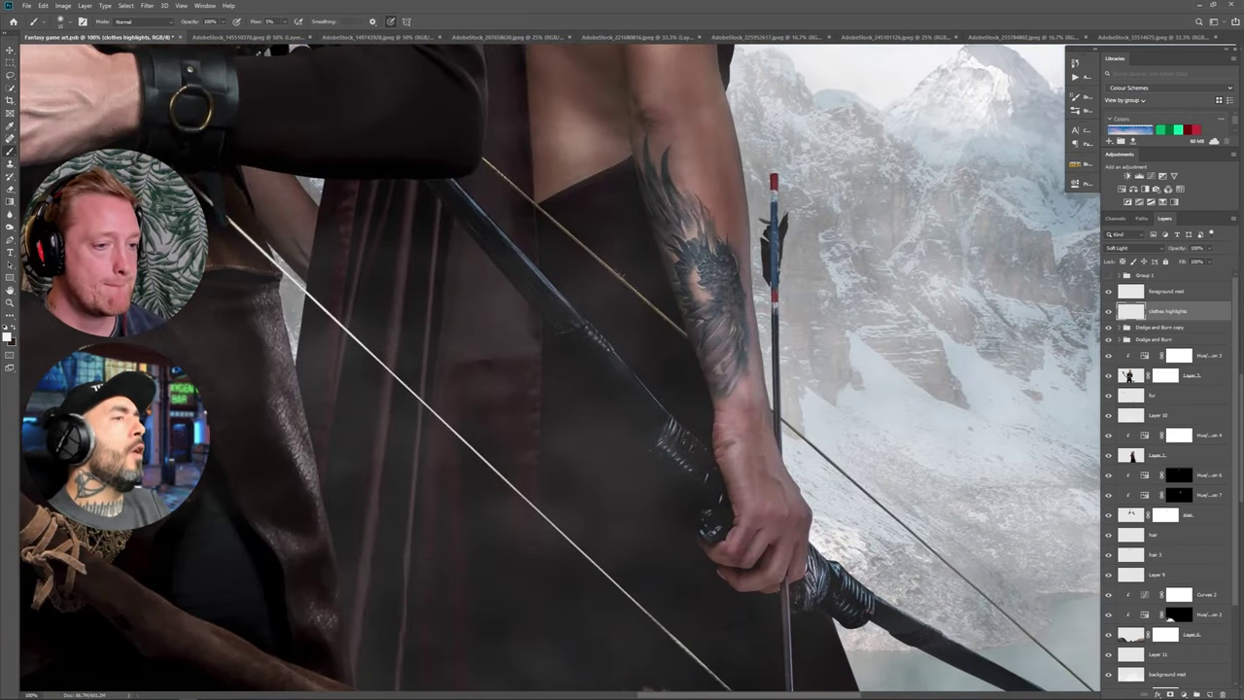
pyautogui.moveTo(622, 276); pyautogui.dragTo(858, 574)
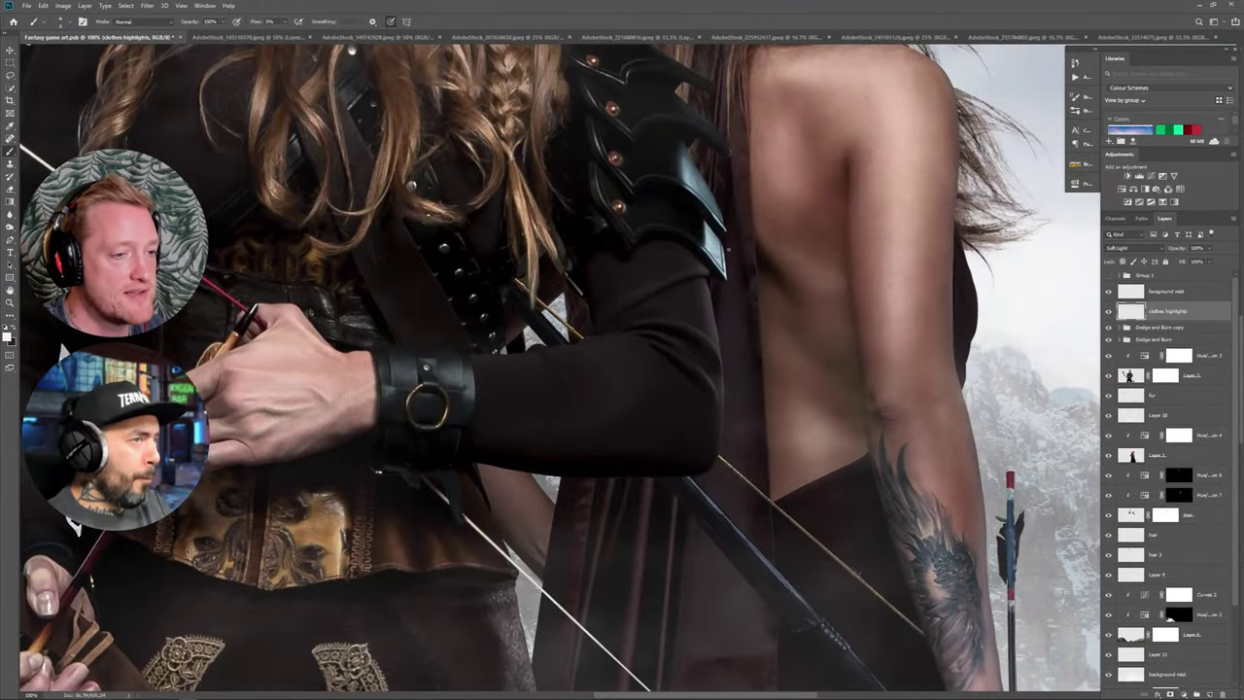
pyautogui.hscroll(-5, 728, 249)
pyautogui.scroll(-1, 728, 248)
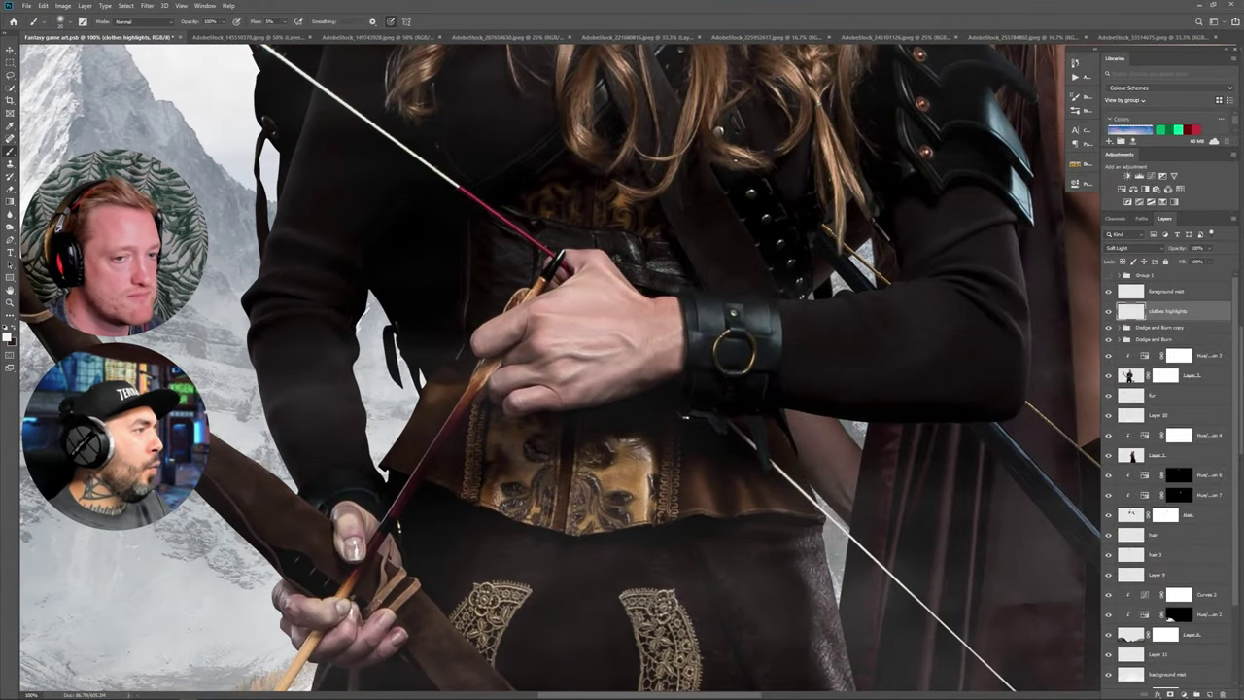
pyautogui.scroll(-5, 525, 546)
# Compare the whole composite with the clothes highlights layer hidden and shown.
pyautogui.hotkey('ctrl', '0')
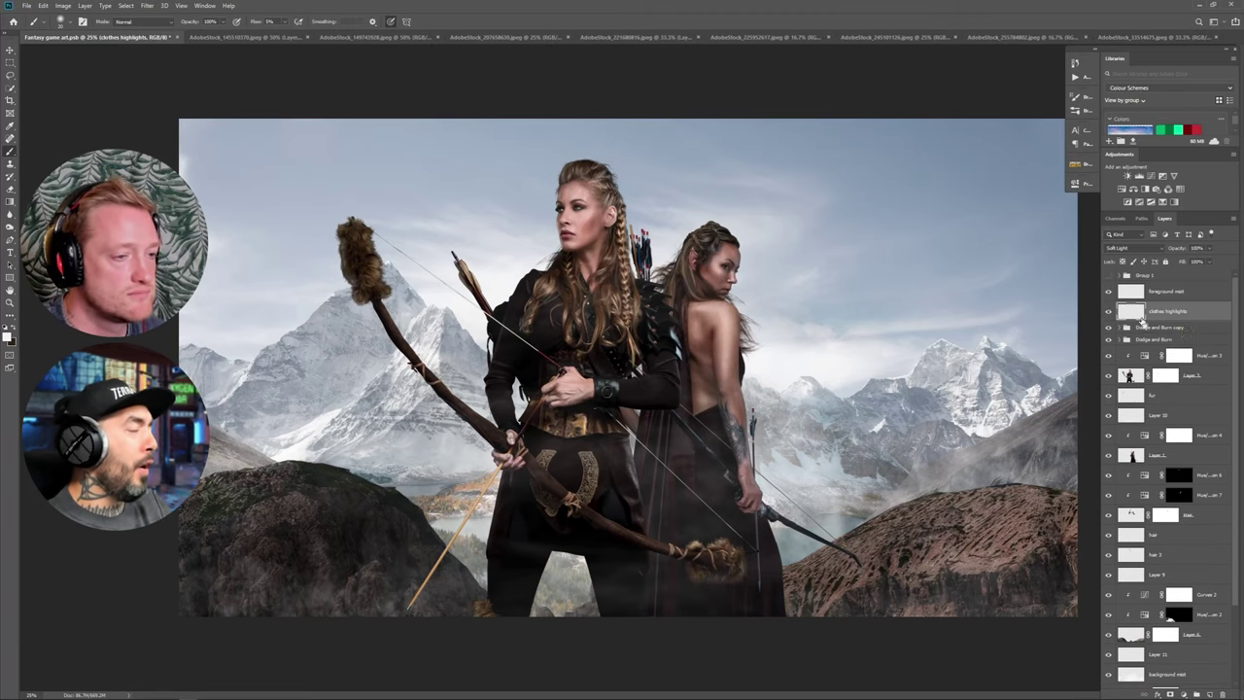
pyautogui.click(1109, 311)
pyautogui.click(1109, 311)
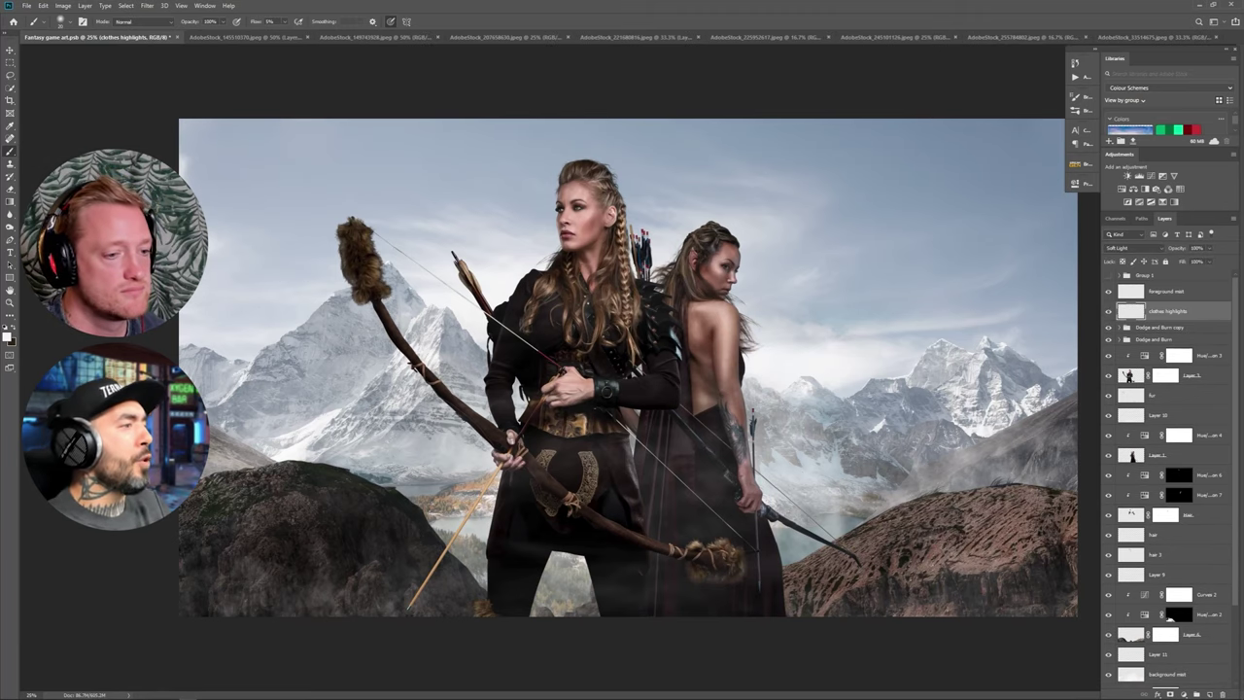
# Raise the brush flow to 16%, paint fine highlights in the rear woman's hair and save the document.
pyautogui.scroll(5, 633, 263)
pyautogui.moveTo(986, 267); pyautogui.dragTo(446, 330)
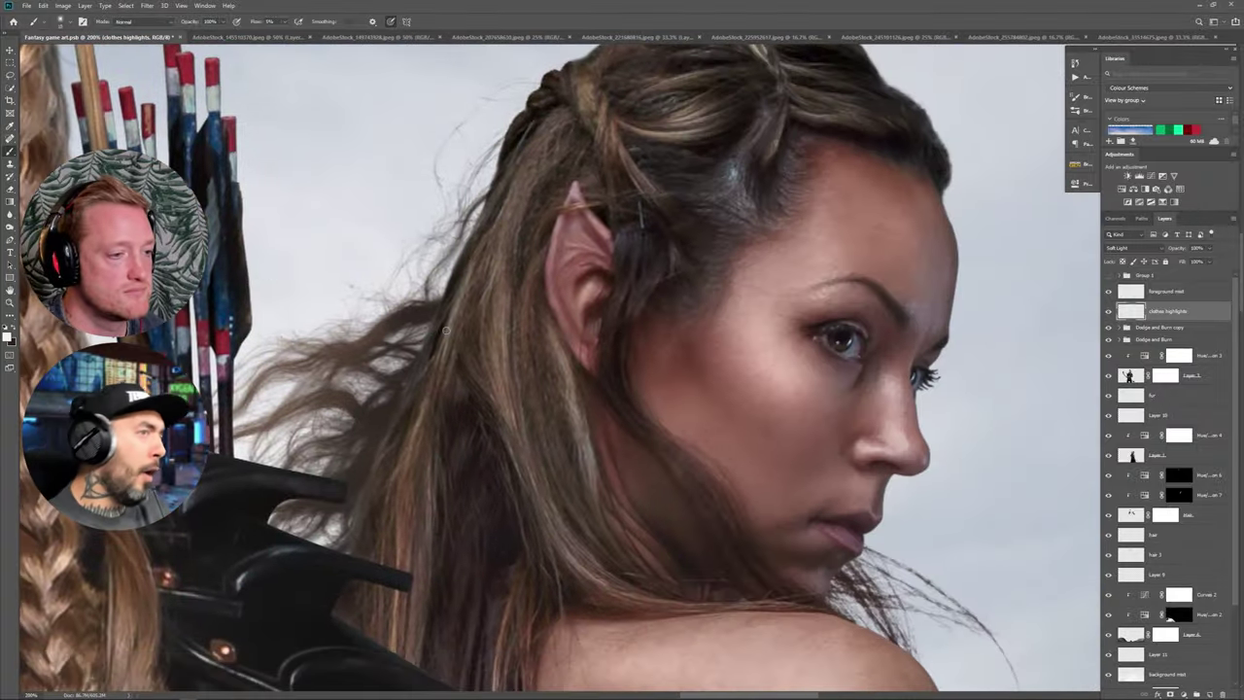
pyautogui.moveTo(284, 22); pyautogui.dragTo(287, 37)
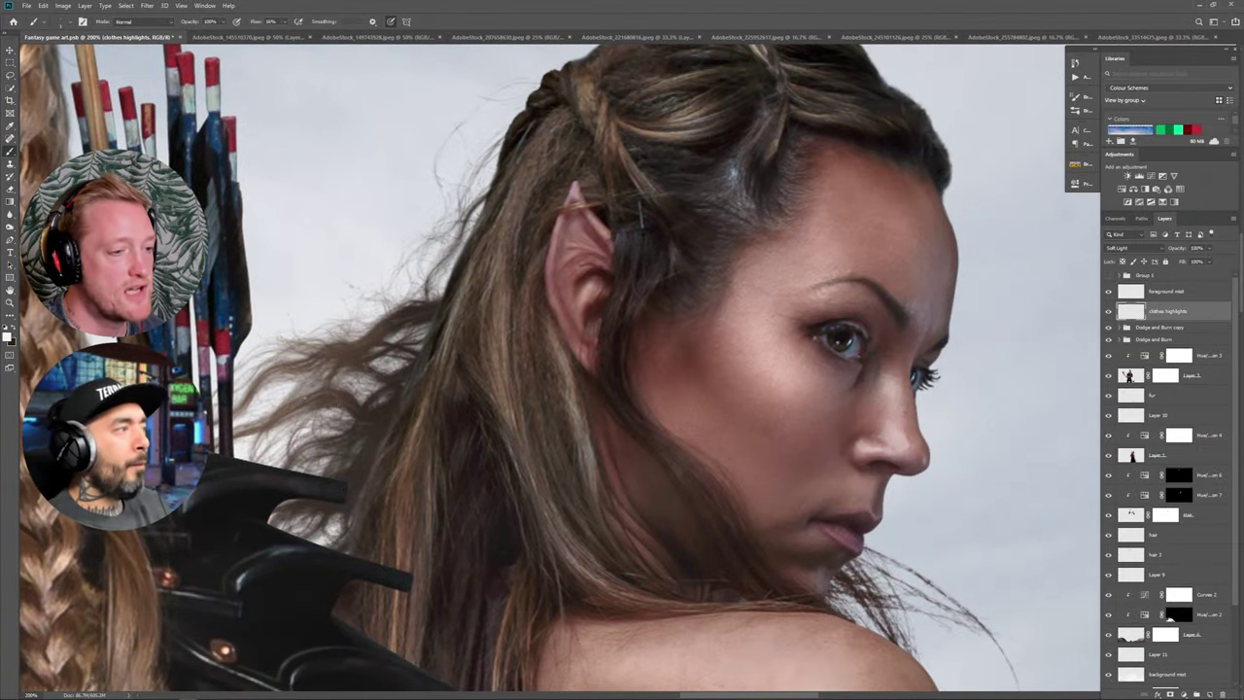
pyautogui.scroll(-6, 334, 523)
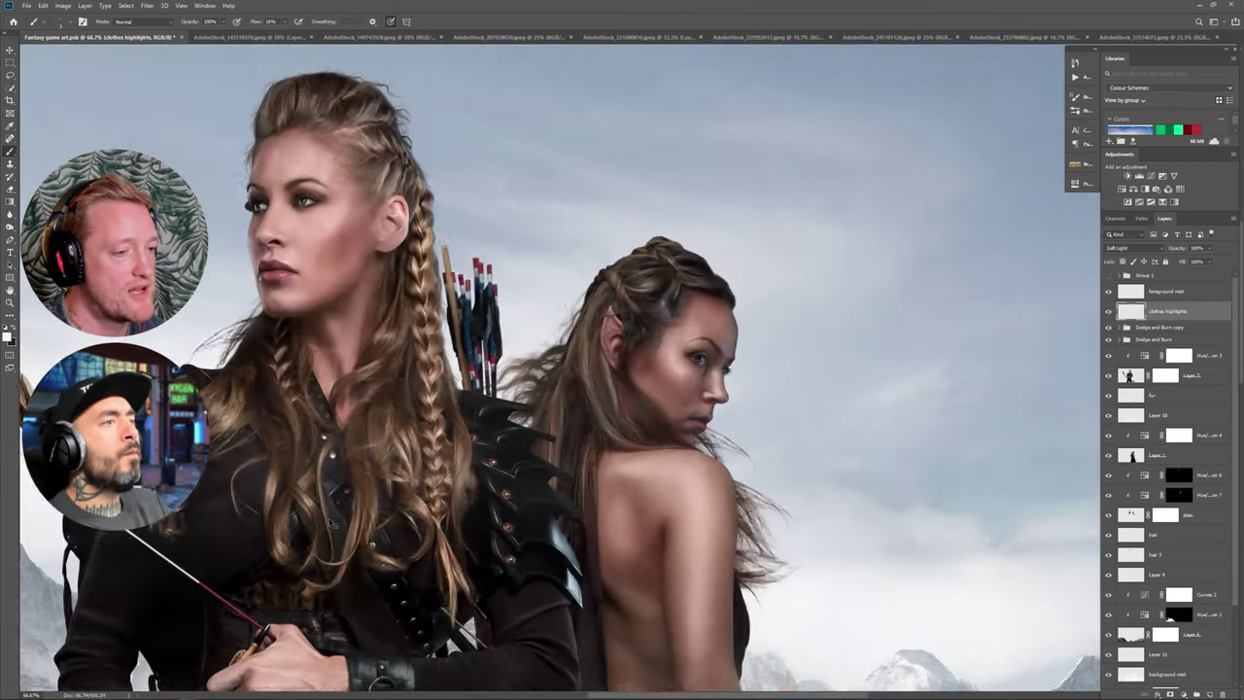
pyautogui.hotkey('ctrl', 's')
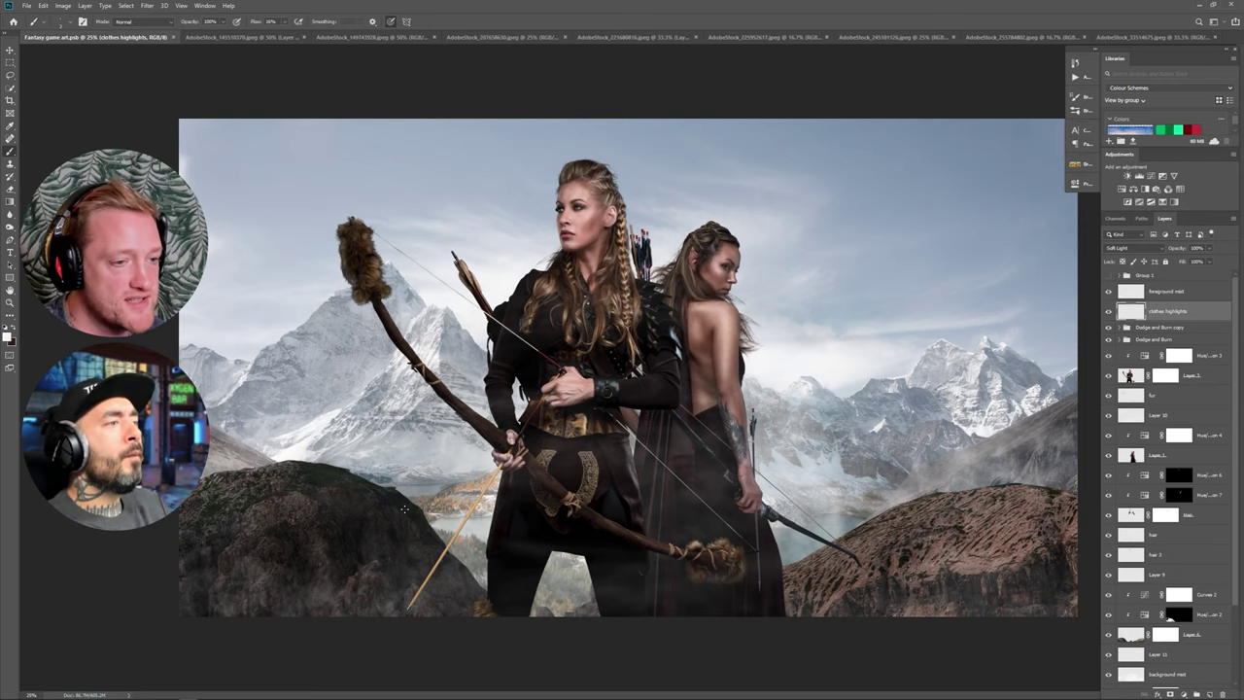
# Rename Layer 11 as grass and add a layer named grass 2 directly above it.
pyautogui.click(1159, 656)
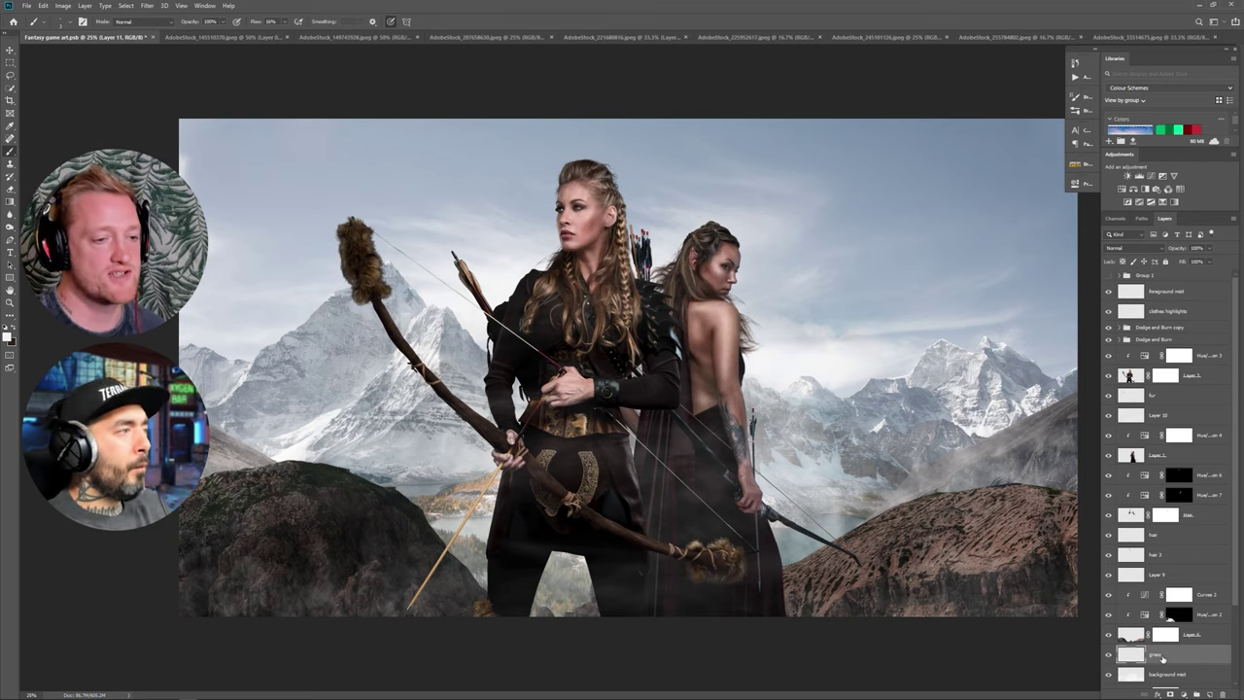
pyautogui.scroll(-2, 1166, 651)
pyautogui.write('grass 2')
pyautogui.press('Return')
# Choose a leaf brush preset from the leaf brush group for painting foliage on the dark hill beside the bow.
pyautogui.scroll(3, 523, 463)
pyautogui.moveTo(523, 464); pyautogui.dragTo(822, 311)
pyautogui.click(62, 22)
pyautogui.moveTo(203, 120); pyautogui.dragTo(204, 165)
pyautogui.scroll(1, 156, 167)
pyautogui.scroll(5, 156, 167)
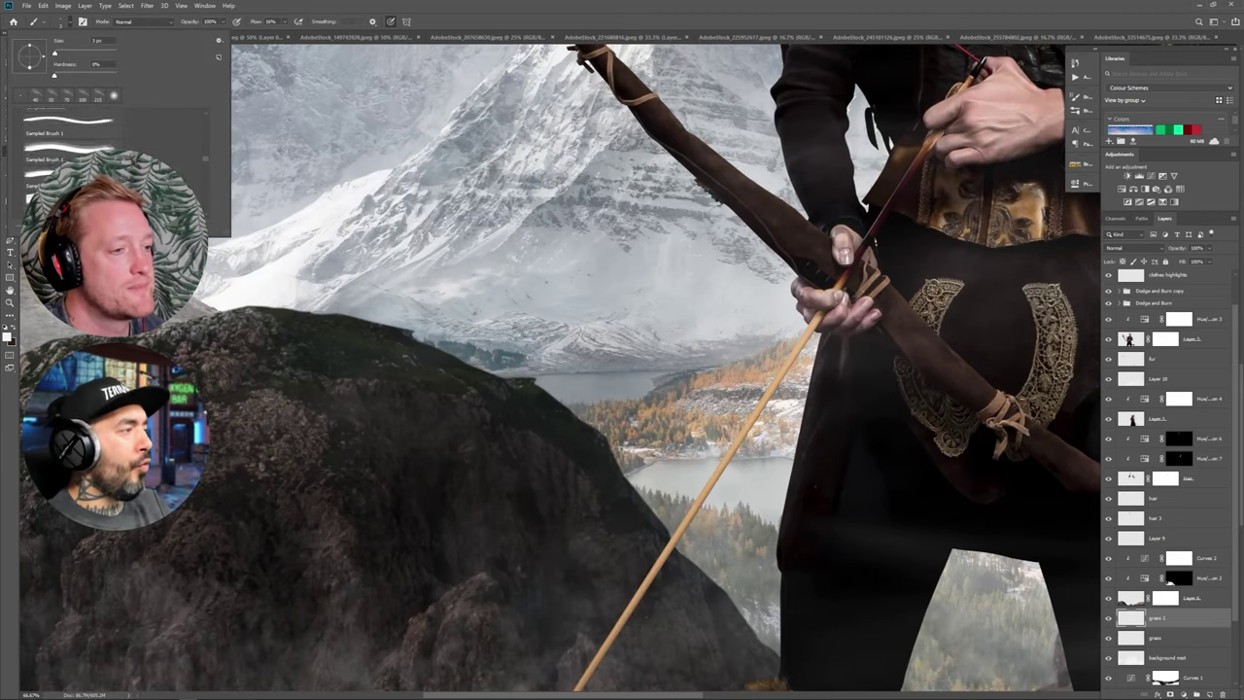
pyautogui.scroll(-5, 155, 167)
pyautogui.scroll(-5, 156, 167)
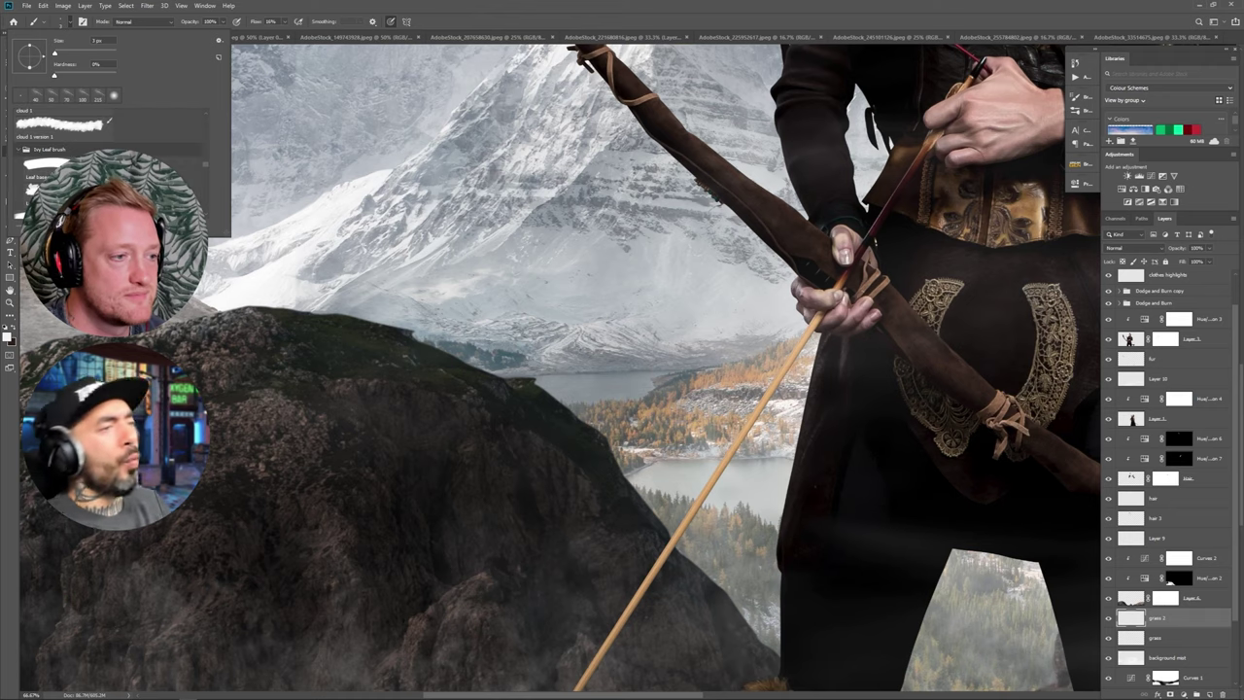
pyautogui.click(155, 167)
pyautogui.press('Return')
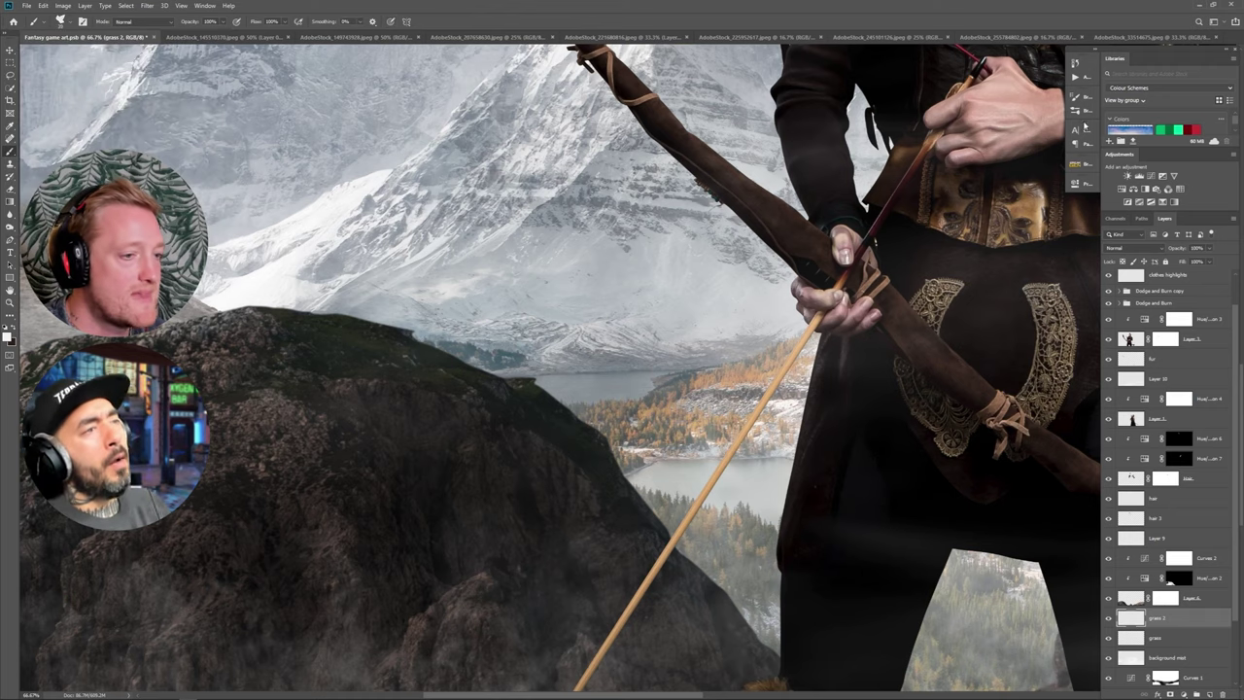
# Adjust the leaf brush settings, sample the hill's dark colour and paint leafy foliage along its ridge on grass 2.
pyautogui.click(1075, 97)
pyautogui.click(881, 175)
pyautogui.keyDown('alt'); pyautogui.click(423, 354); pyautogui.keyUp('alt')
pyautogui.keyDown('alt'); pyautogui.click(424, 354); pyautogui.keyUp('alt')
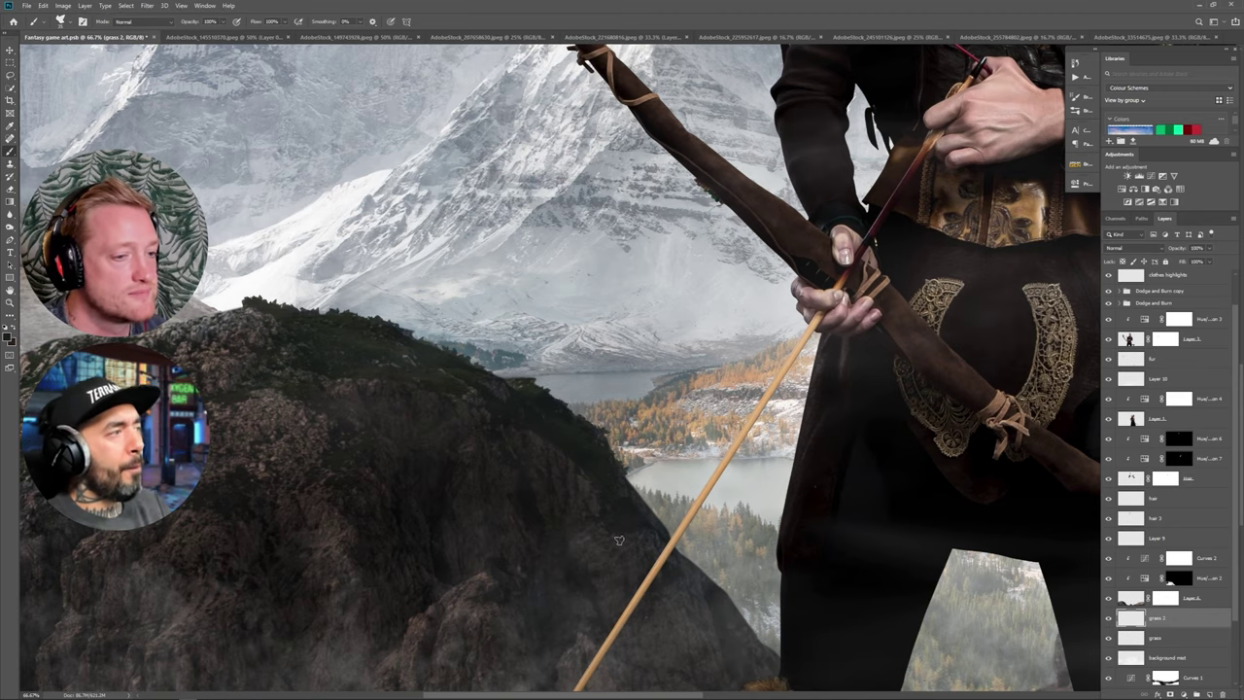
pyautogui.hotkey('ctrl', '-')
pyautogui.hotkey('ctrl', '-')
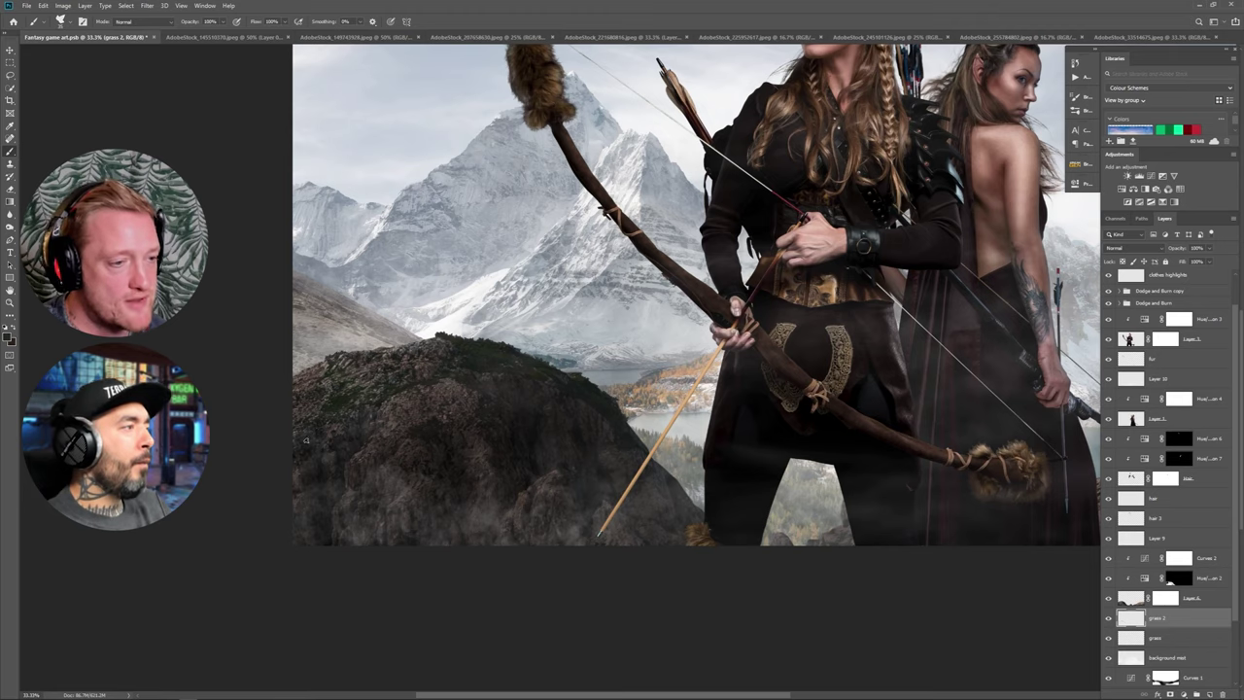
# Apply a blur filter to the grass 2 layer and save the document.
pyautogui.click(146, 6)
pyautogui.moveTo(165, 114)
pyautogui.click(282, 153)
pyautogui.press('Return')
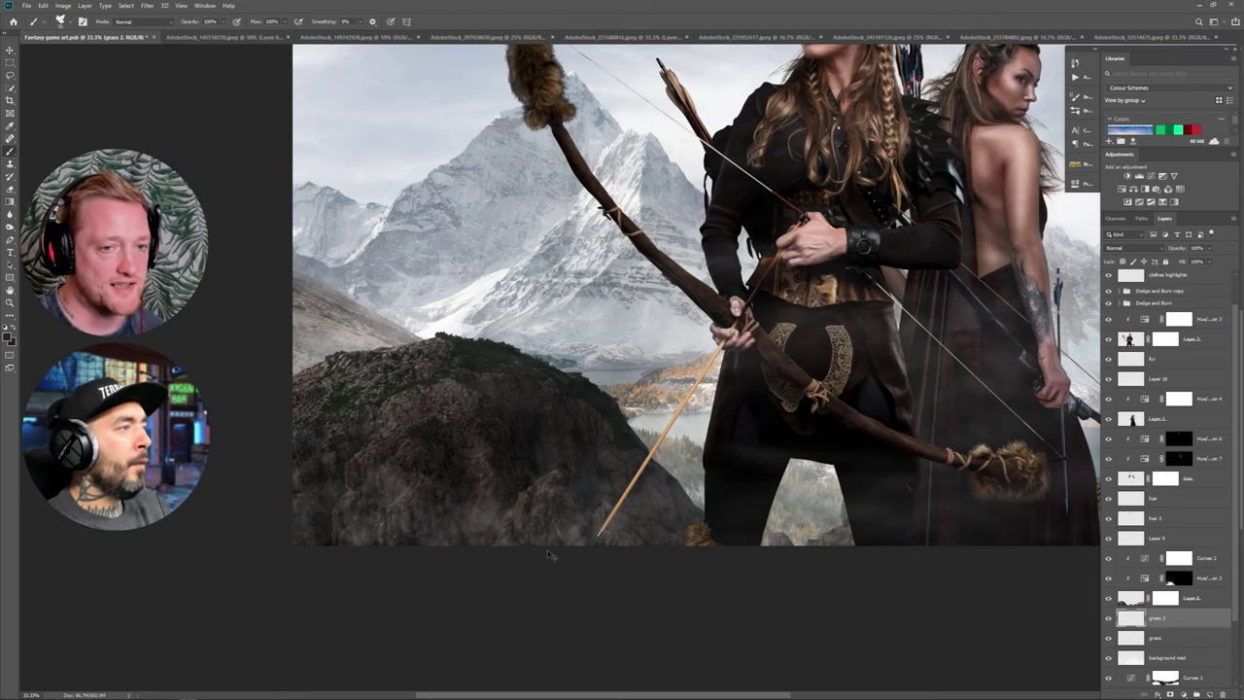
pyautogui.hotkey('ctrl', '-')
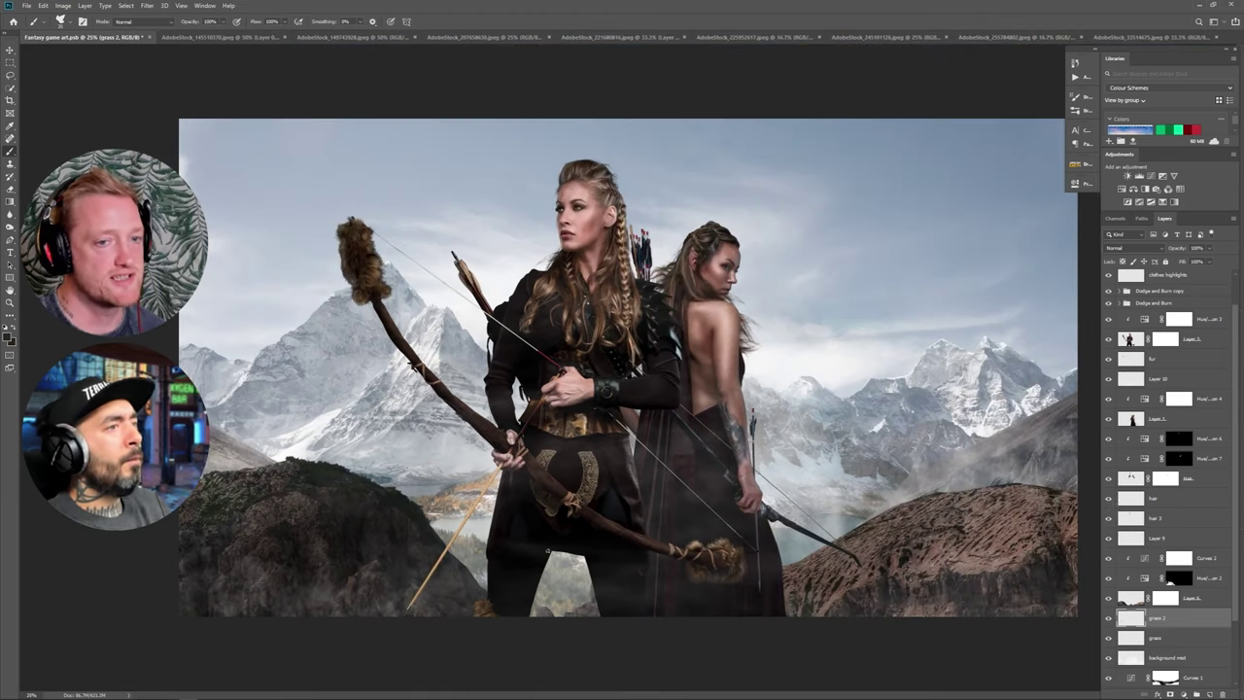
pyautogui.hotkey('ctrl', 's')
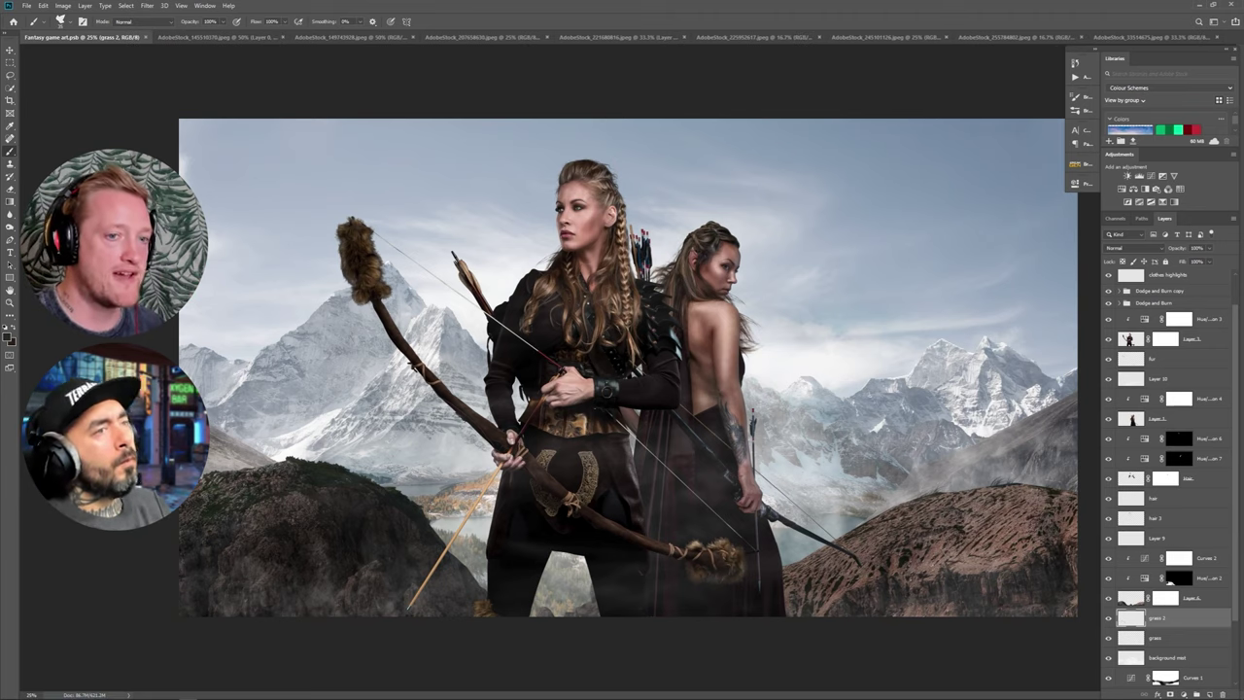
# Close the stock mountain images and falling leaves files that are no longer needed, without saving changes.
pyautogui.press('v')
pyautogui.click(284, 37)
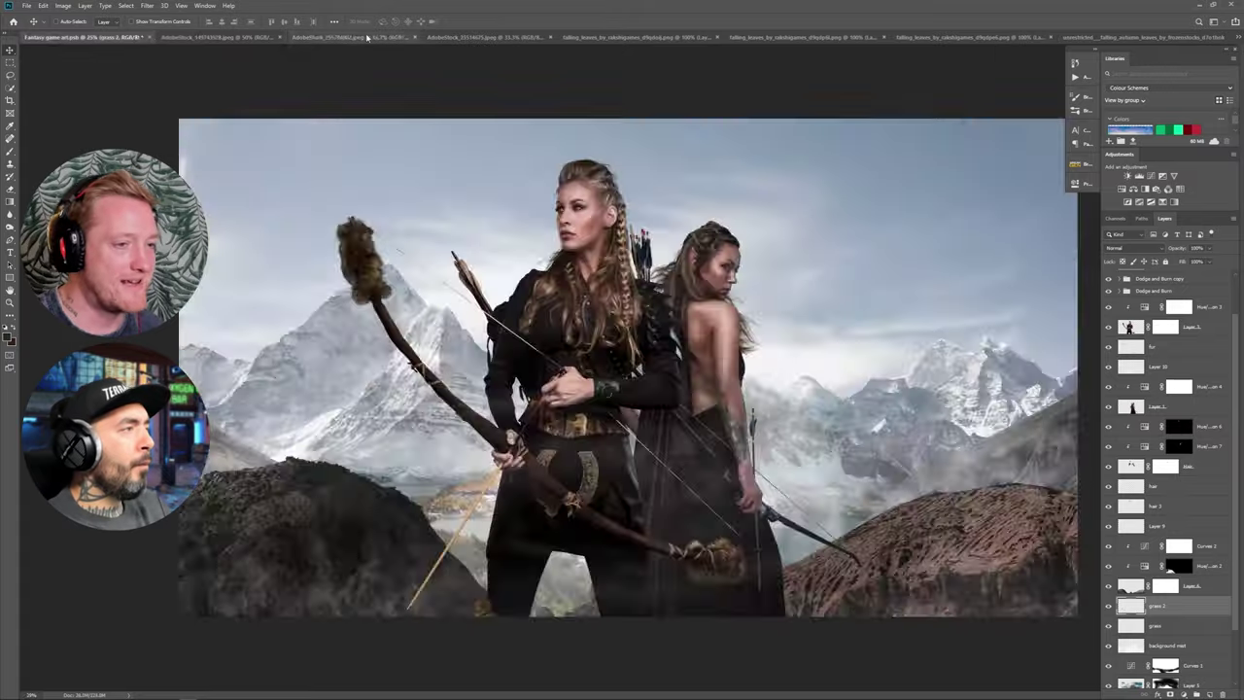
pyautogui.click(415, 38)
pyautogui.click(620, 255)
pyautogui.click(416, 38)
pyautogui.click(619, 255)
pyautogui.click(676, 39)
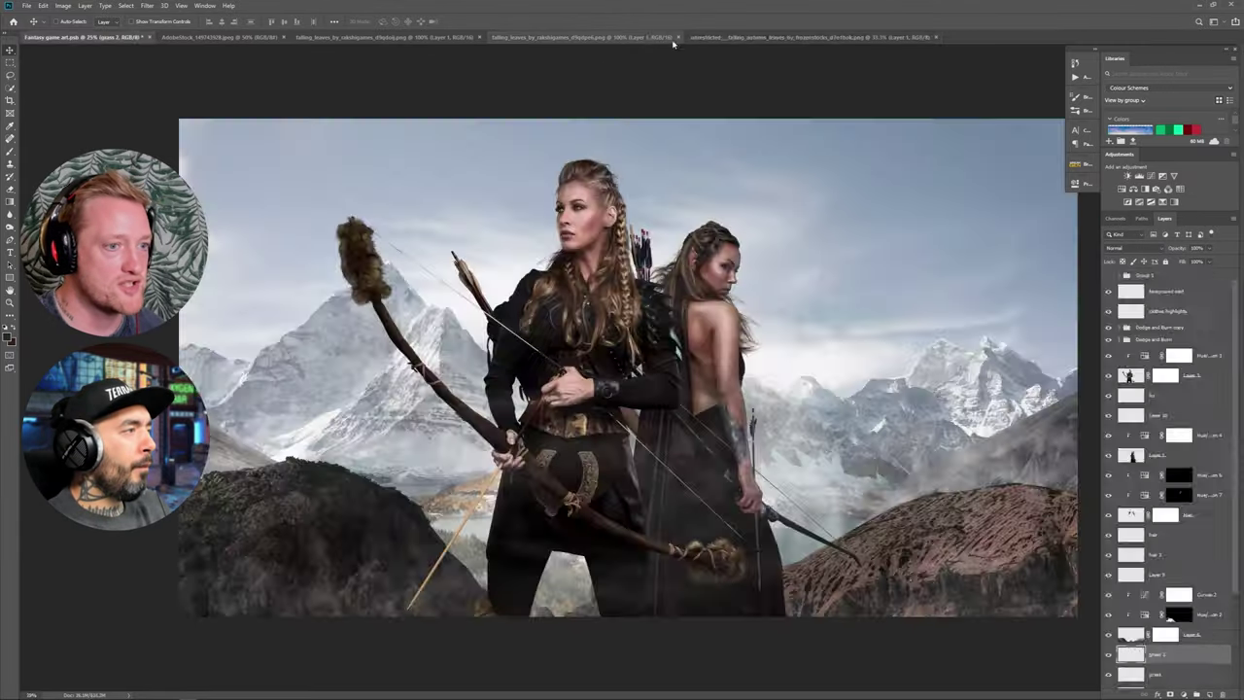
pyautogui.click(826, 41)
pyautogui.click(677, 39)
pyautogui.click(479, 39)
pyautogui.click(479, 36)
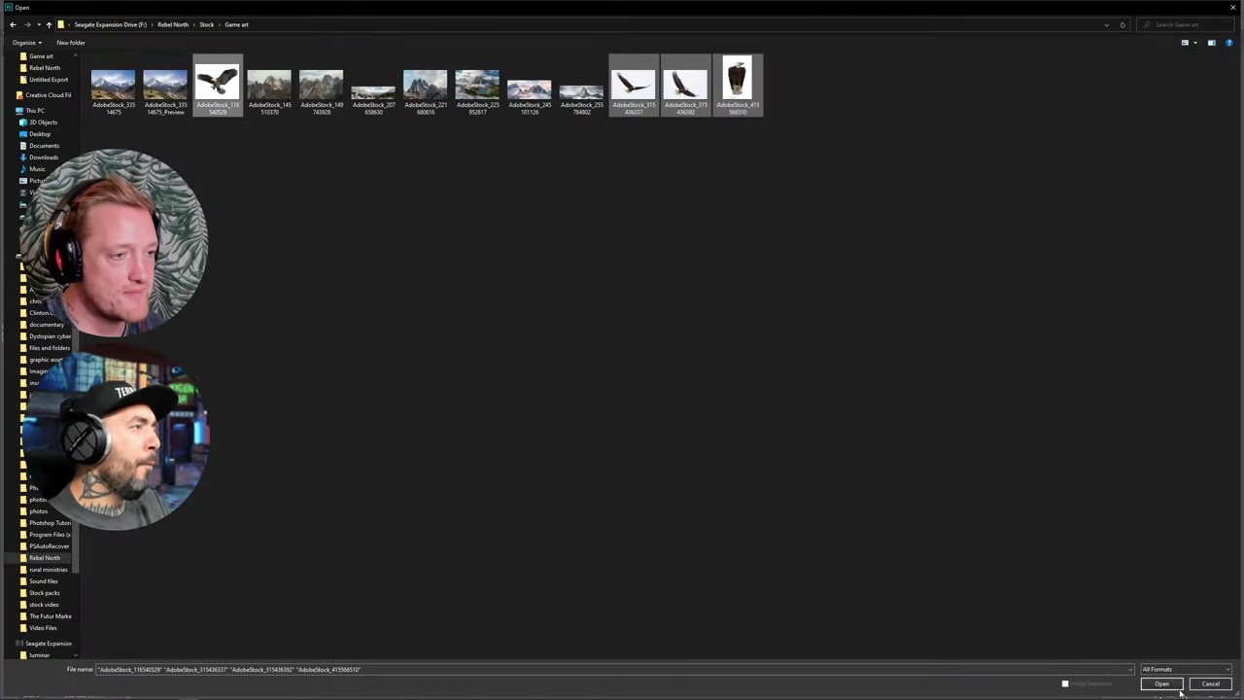
# Open the four selected eagle stock images and select the pale background of AdobeStock_315436392 with Color Range at a higher fuzziness.
pyautogui.click(1174, 685)
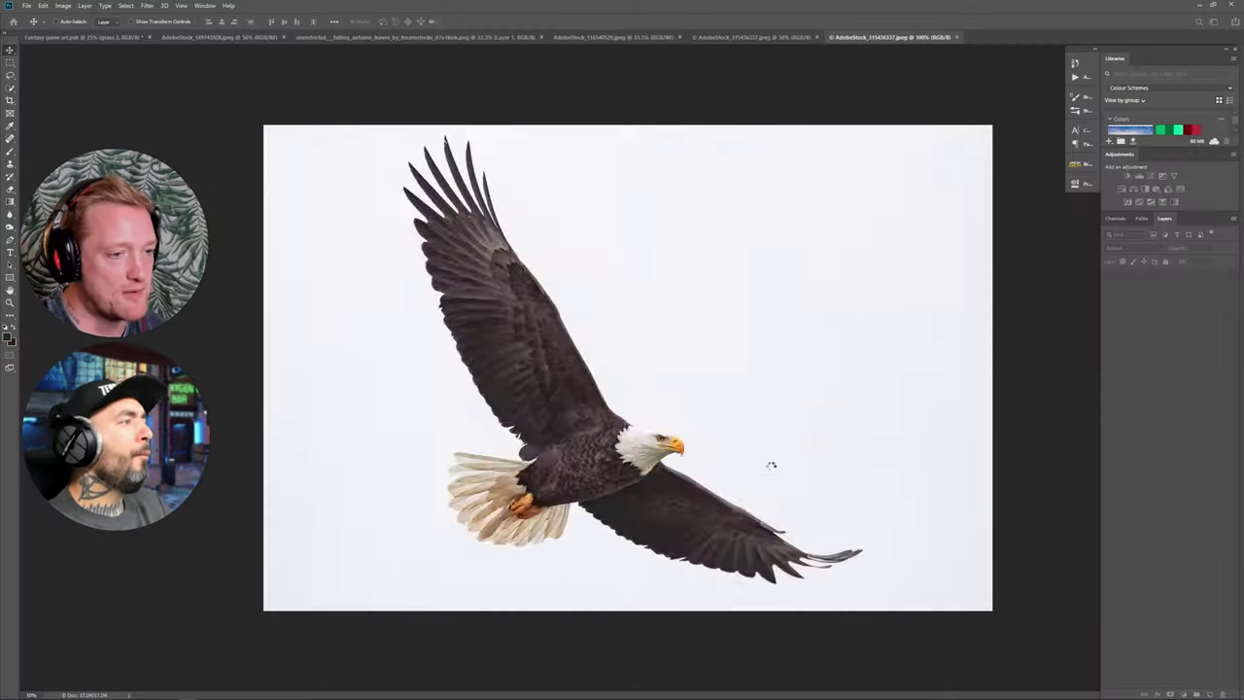
pyautogui.click(882, 37)
pyautogui.click(125, 6)
pyautogui.click(142, 100)
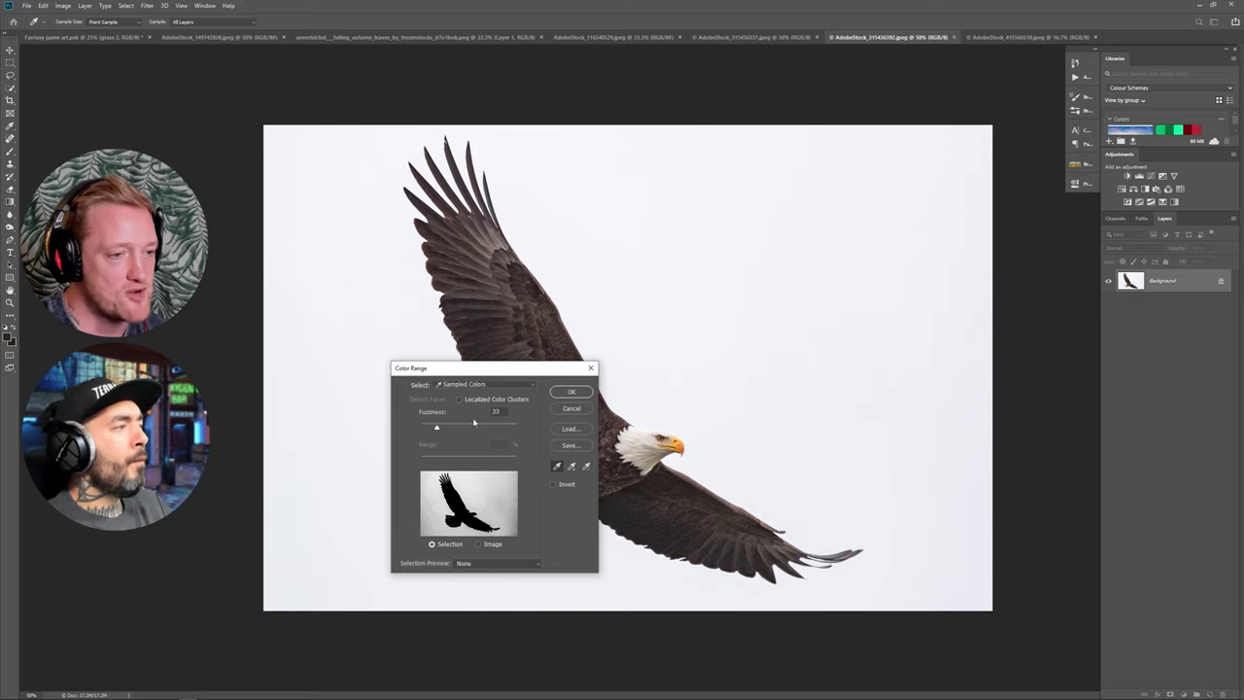
pyautogui.moveTo(433, 429); pyautogui.dragTo(459, 427)
pyautogui.click(571, 392)
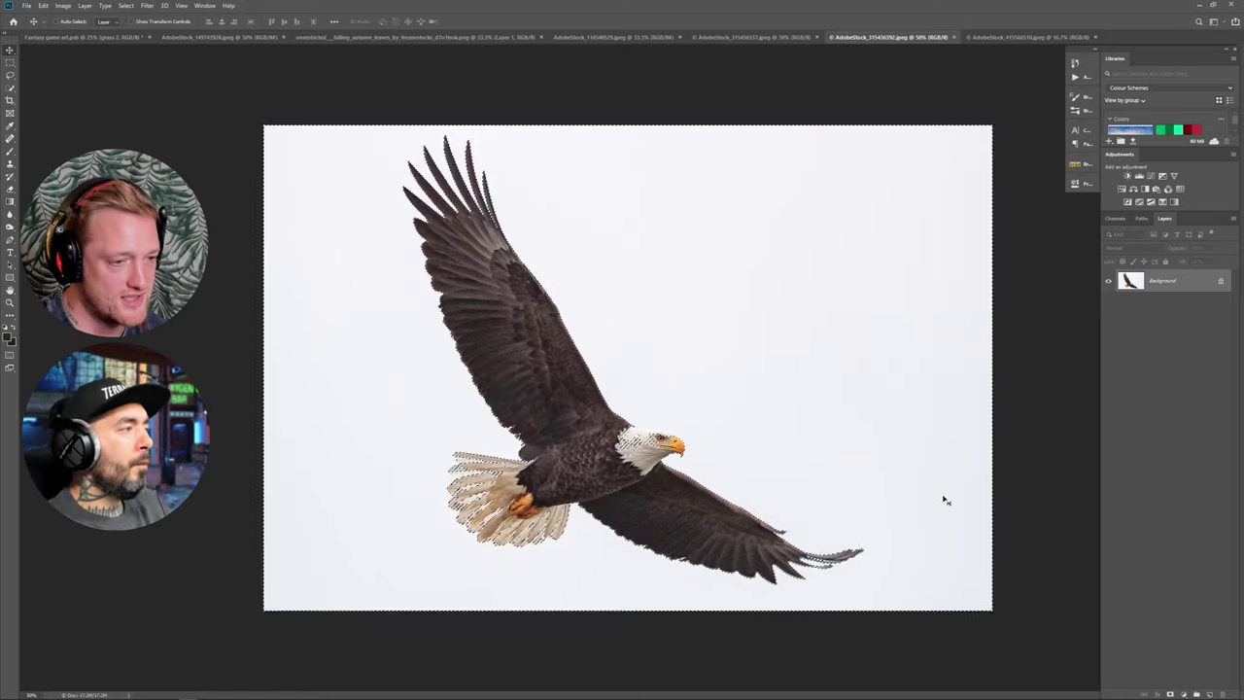
# Unlock the eagle's Background layer and mask out its backdrop using the inverted selection.
pyautogui.click(1220, 282)
pyautogui.click(1170, 694)
pyautogui.hotkey('ctrl', 'z')
pyautogui.hotkey('ctrl', 'shift', 'i')
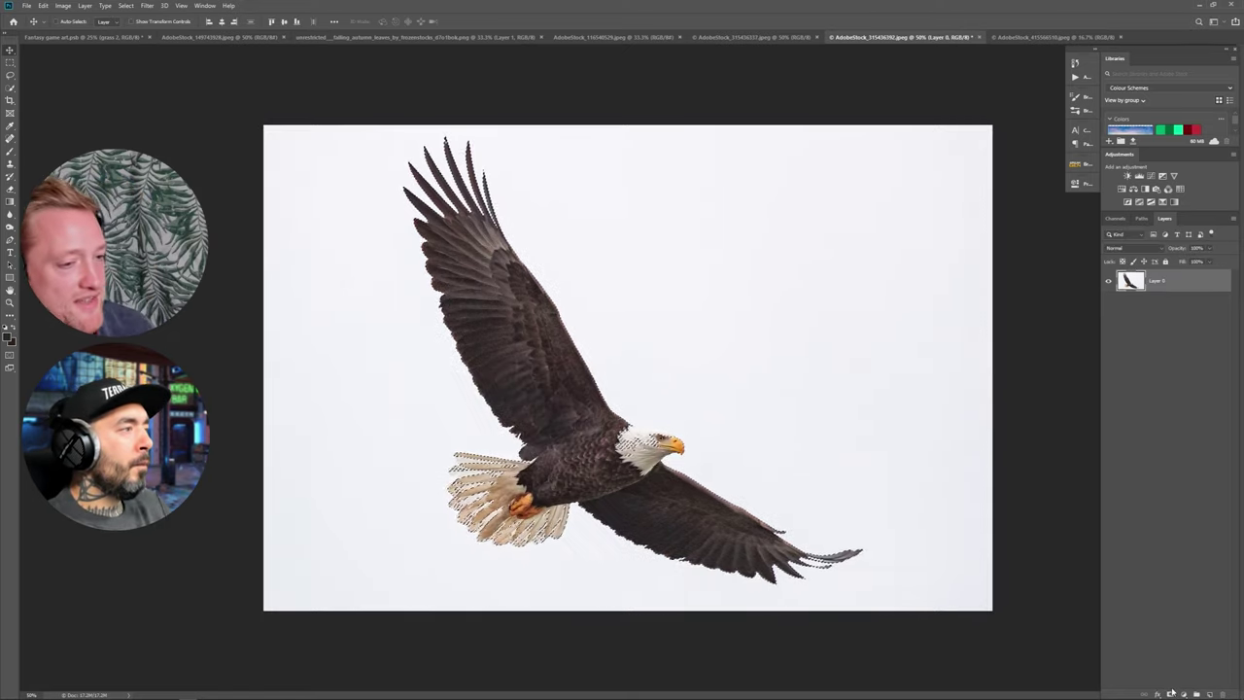
pyautogui.click(1170, 693)
# Switch to a soft round brush and paint white on the mask to restore the eagle's head and tail.
pyautogui.press('b')
pyautogui.click(62, 22)
pyautogui.click(65, 117)
pyautogui.moveTo(616, 439)
pyautogui.mouseDown()
pyautogui.moveTo(639, 449)
pyautogui.moveTo(621, 440)
pyautogui.mouseUp()
pyautogui.press('x')
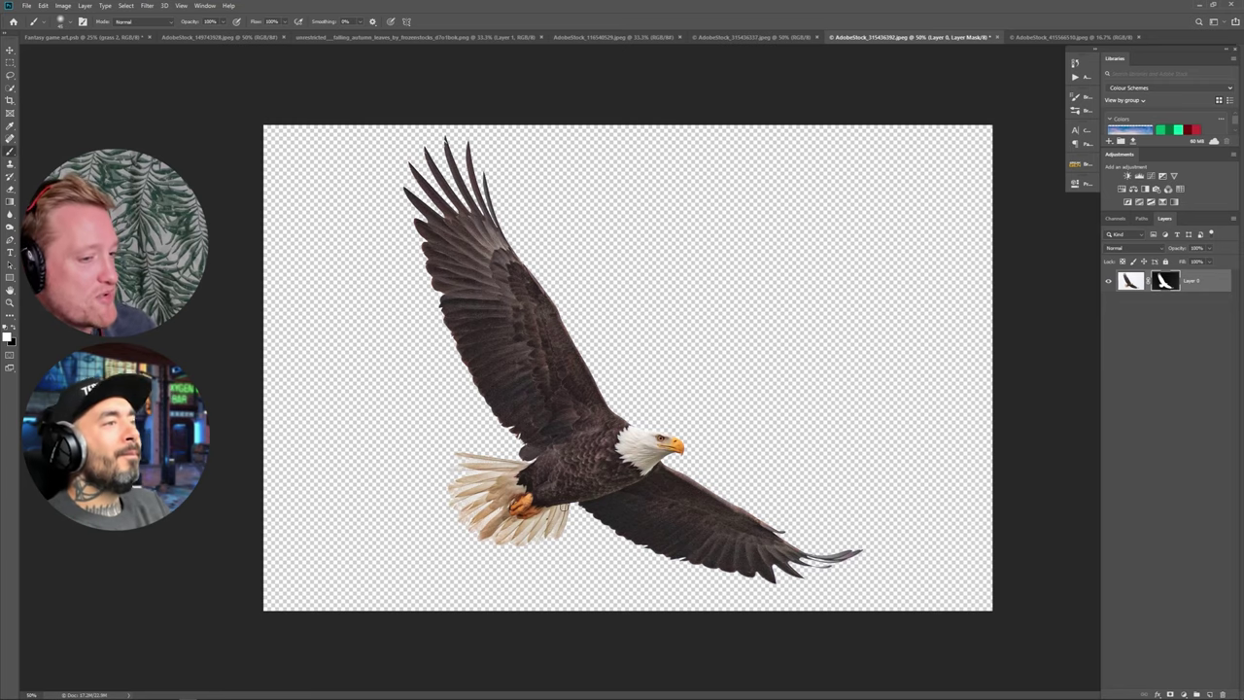
# Move the masked eagle into the fantasy composite, scale it down and place it in the sky beside the rear woman.
pyautogui.press('v')
pyautogui.moveTo(563, 507); pyautogui.dragTo(428, 323)
pyautogui.hotkey('ctrl', 't')
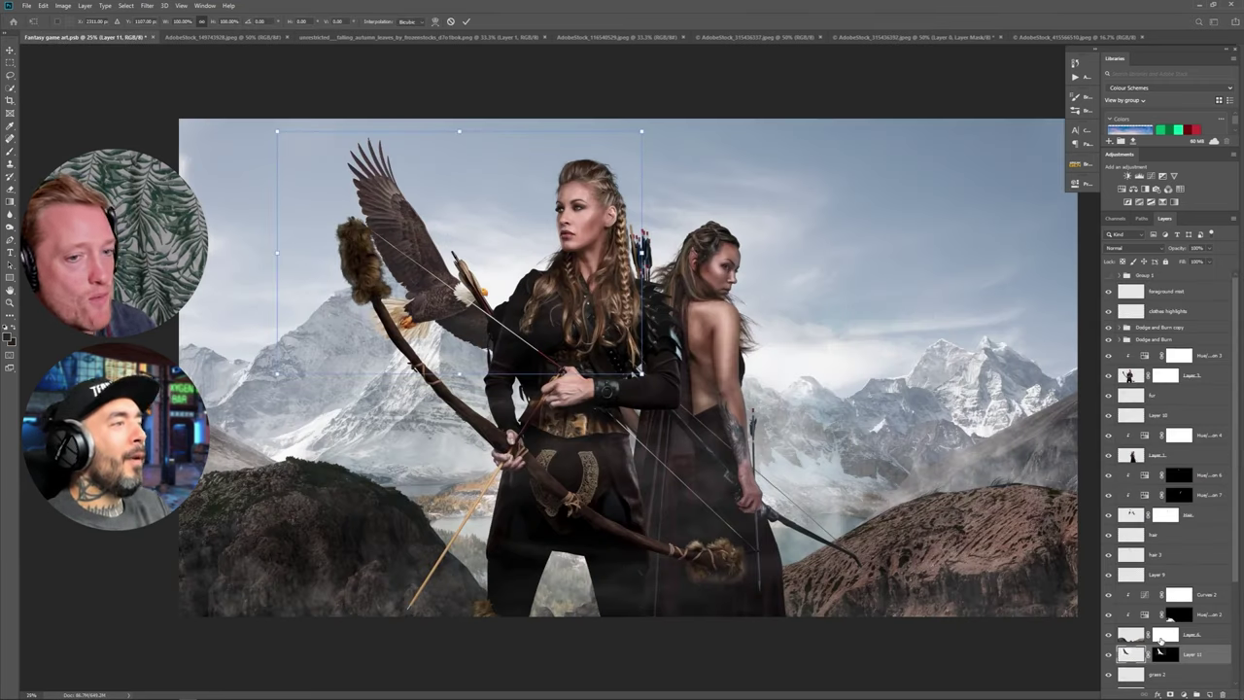
pyautogui.moveTo(641, 131); pyautogui.dragTo(826, 322)
pyautogui.press('Return')
# Add a Curves adjustment clipped to the eagle layer and raise its black point to fade the eagle's shadows.
pyautogui.scroll(-1, 1166, 437)
pyautogui.click(1149, 176)
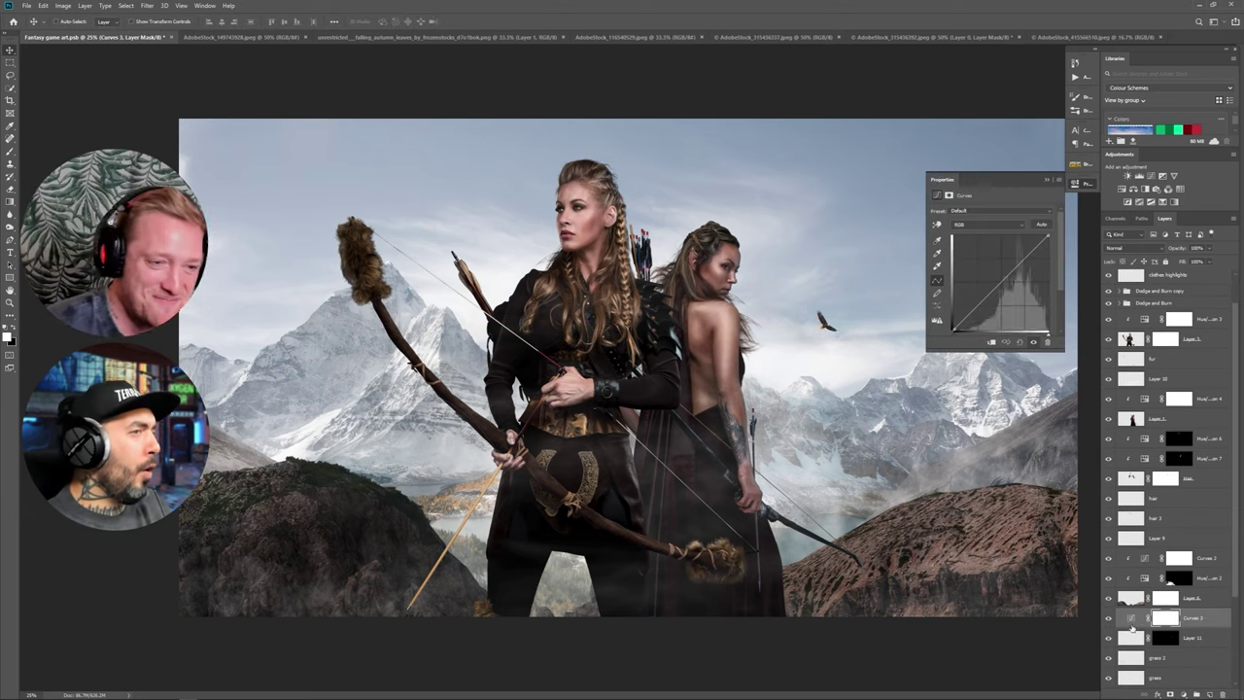
pyautogui.moveTo(954, 328); pyautogui.dragTo(952, 310)
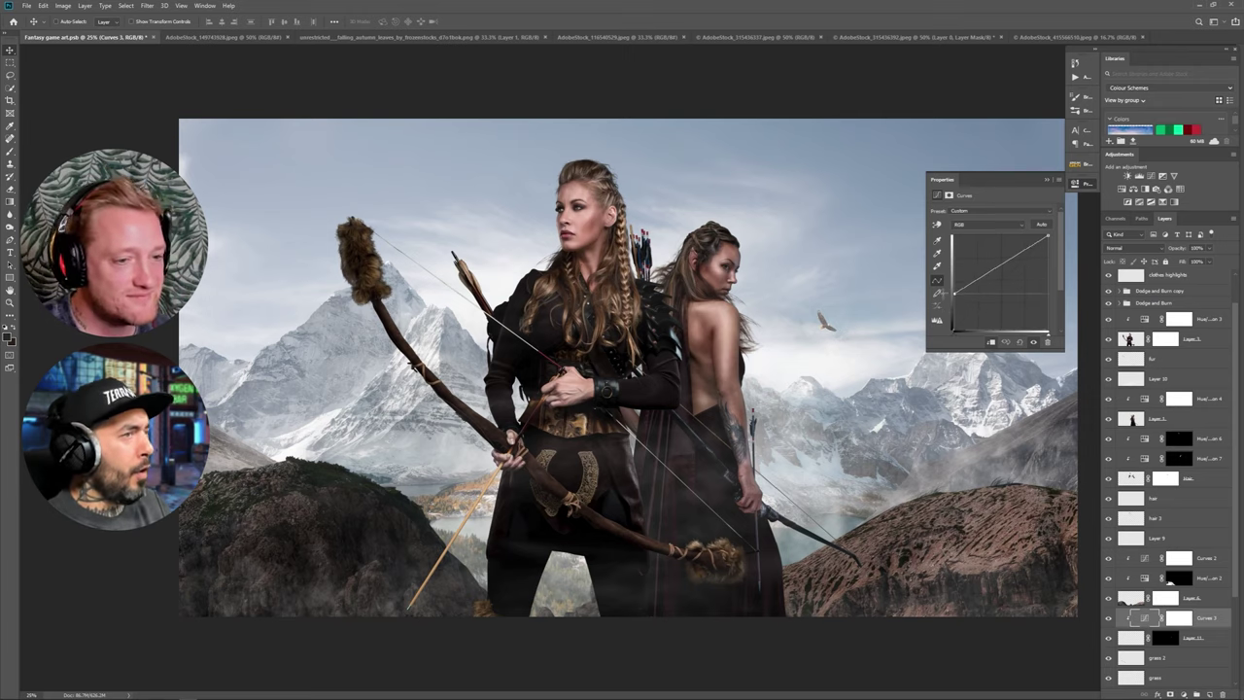
pyautogui.click(1048, 179)
# Paint black on the eagle layer's mask to clean up background remnants in the sky around the bird.
pyautogui.hotkey('ctrl', '+')
pyautogui.hotkey('ctrl', '+')
pyautogui.hotkey('ctrl', '+')
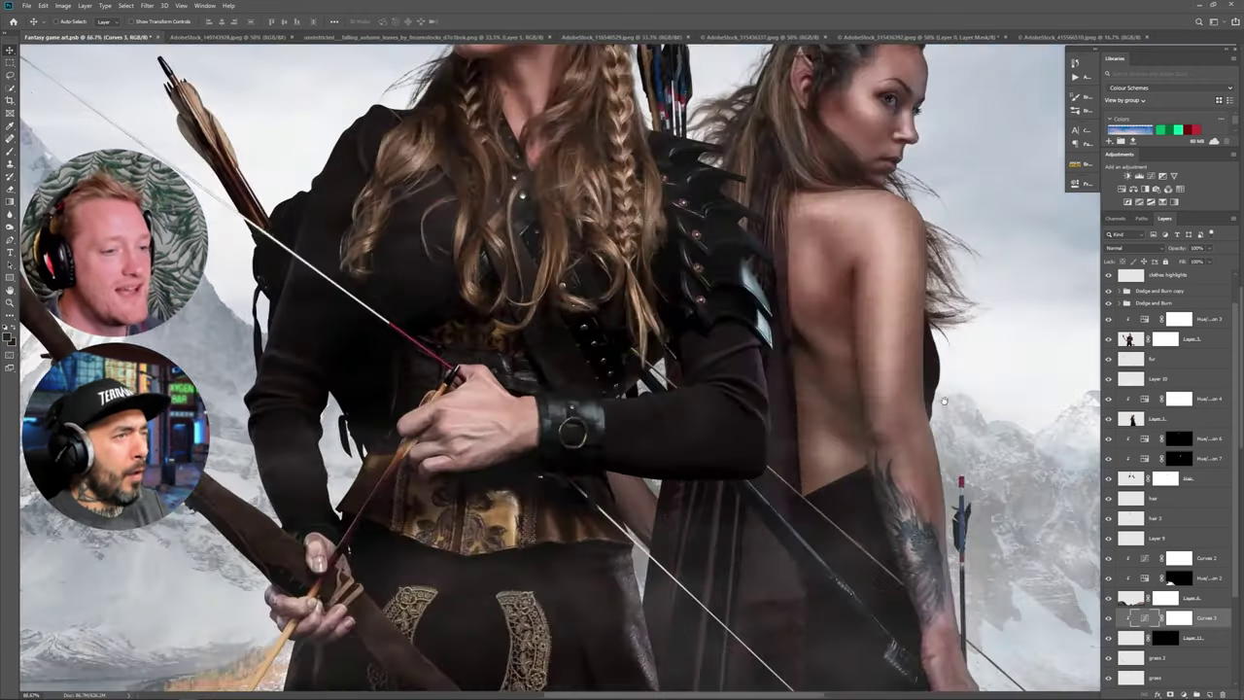
pyautogui.moveTo(949, 406); pyautogui.dragTo(245, 400)
pyautogui.click(1165, 638)
pyautogui.press('b')
pyautogui.moveTo(466, 200); pyautogui.dragTo(551, 185)
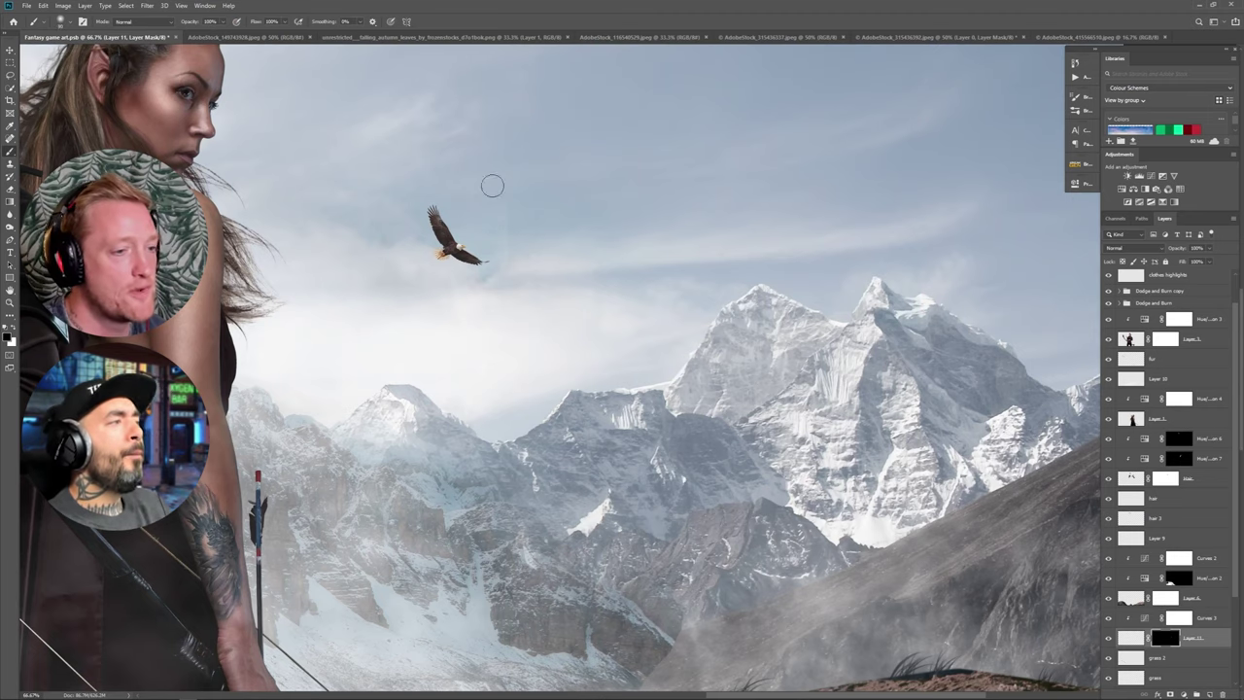
pyautogui.click(1130, 640)
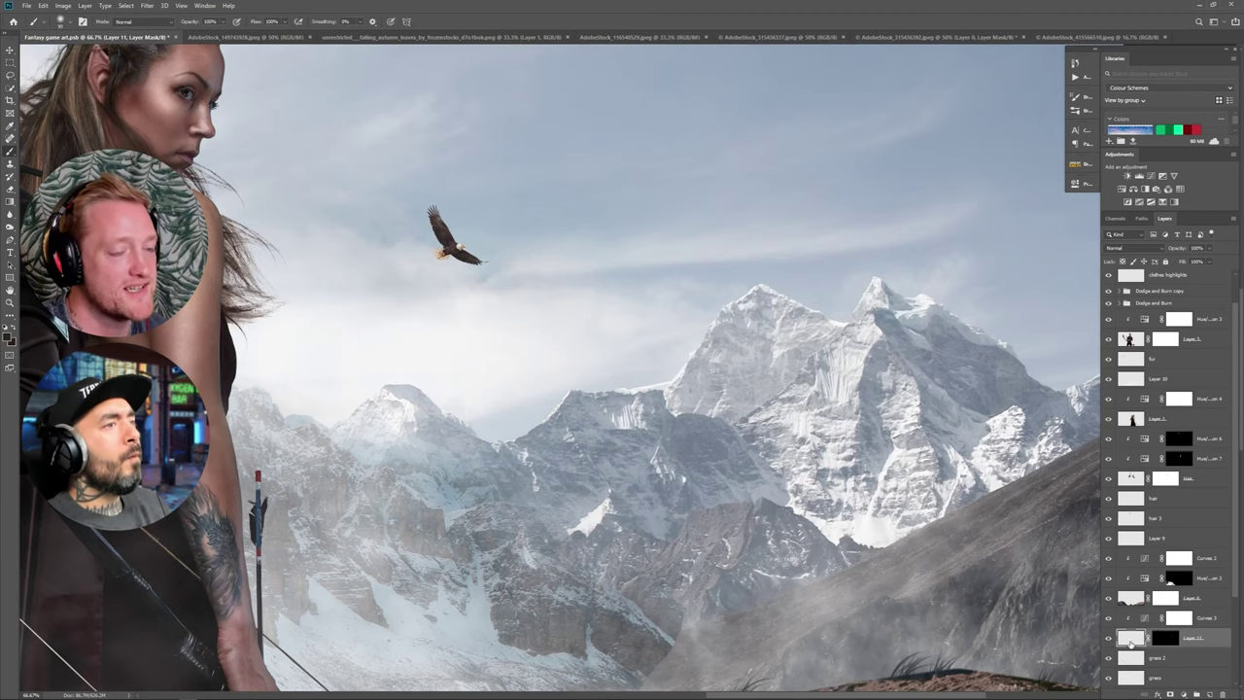
# Apply a Gaussian Blur to the distant eagle layer to soften the bird.
pyautogui.click(147, 6)
pyautogui.moveTo(165, 113)
pyautogui.click(284, 152)
pyautogui.click(254, 266)
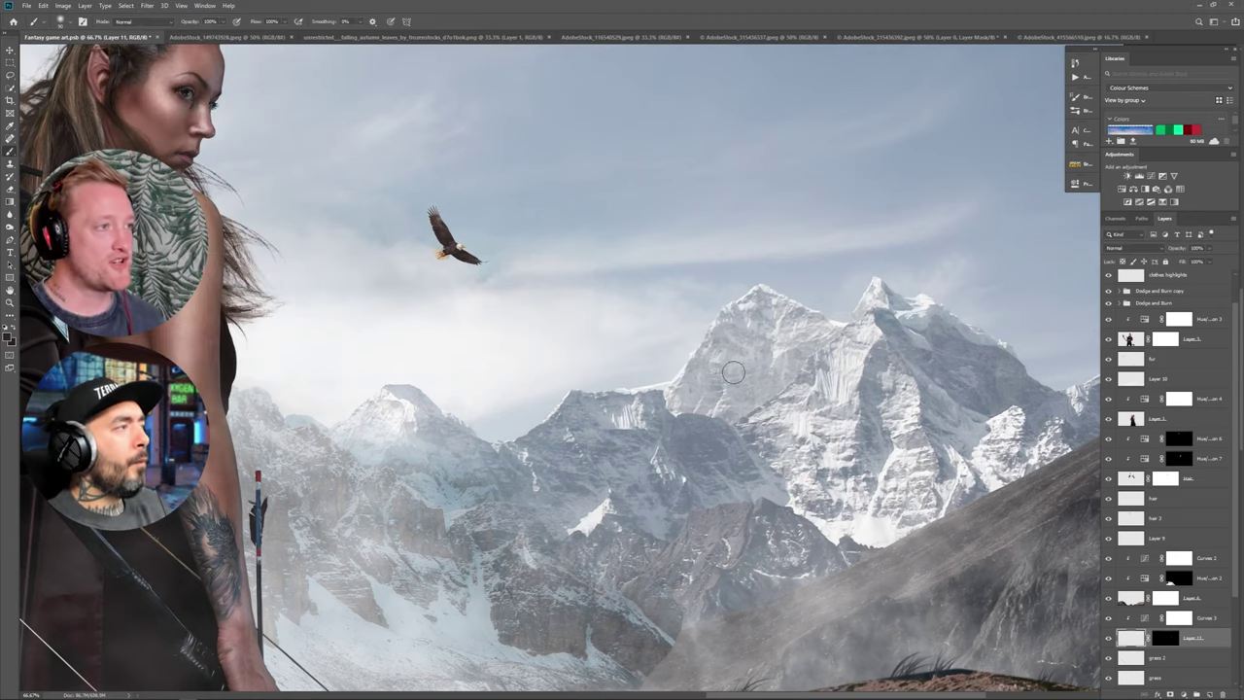
# Reduce the distant eagle layer's opacity to 80%.
pyautogui.hotkey('ctrl', '0')
pyautogui.doubleClick(1144, 618)
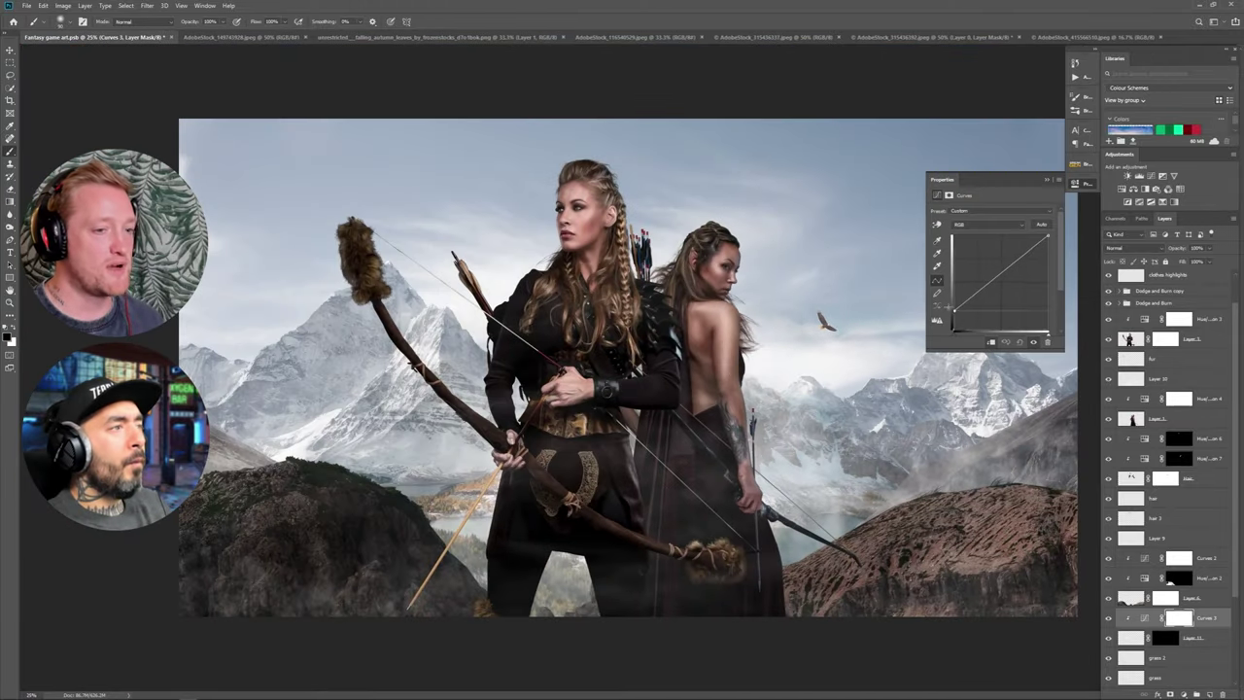
pyautogui.click(1075, 183)
pyautogui.click(1209, 248)
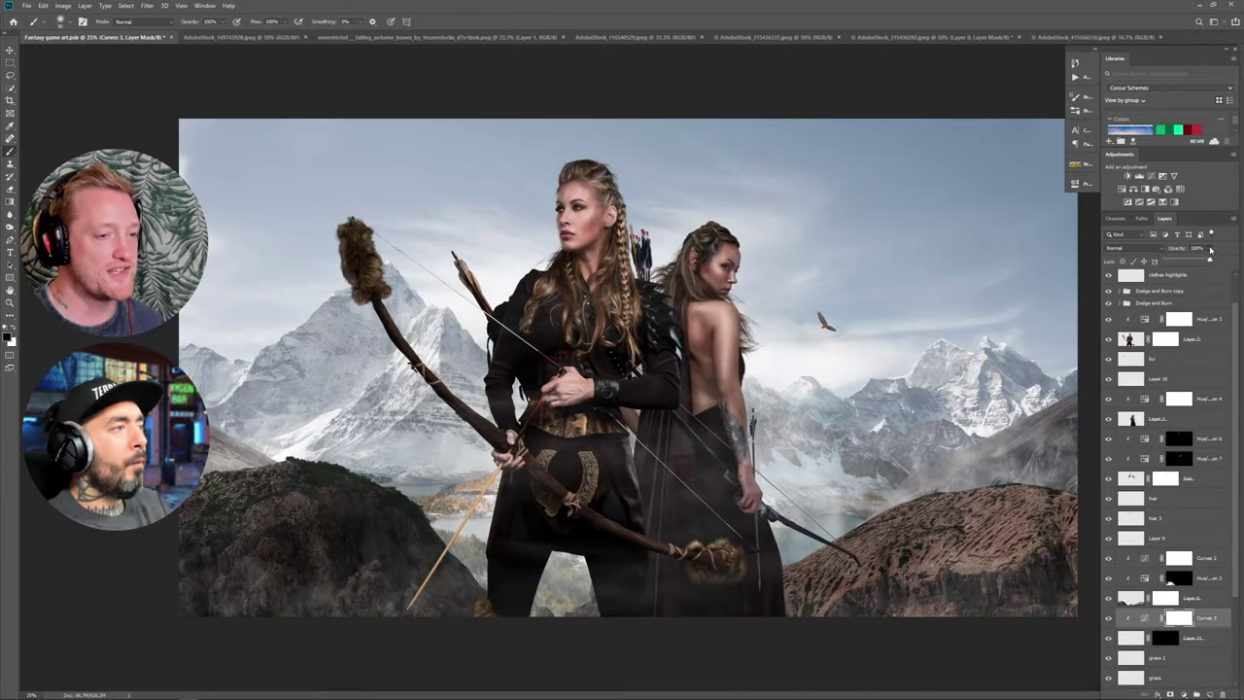
pyautogui.click(1154, 622)
pyautogui.click(1131, 638)
pyautogui.click(1209, 249)
pyautogui.moveTo(1212, 261); pyautogui.dragTo(1204, 262)
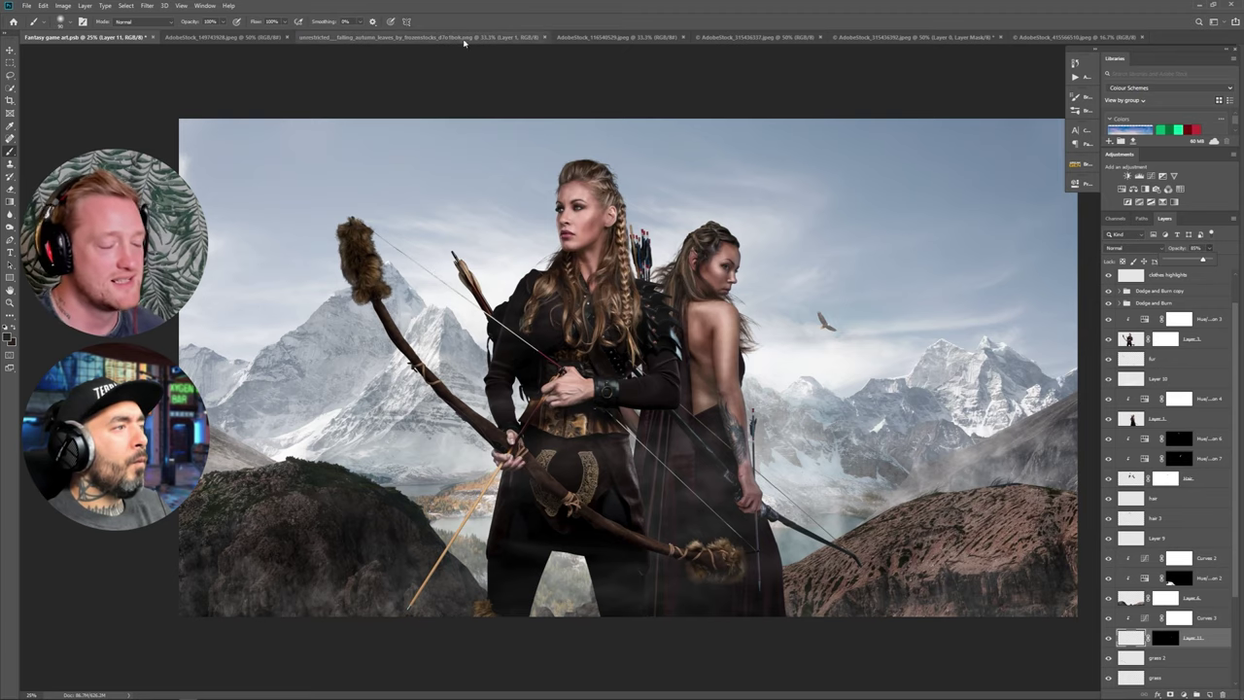
# Switch to the second flying eagle photo, select its background with Color Range and turn the selection into a mask isolating the bird.
pyautogui.click(457, 40)
pyautogui.click(622, 39)
pyautogui.click(751, 40)
pyautogui.click(864, 38)
pyautogui.click(756, 40)
pyautogui.click(1069, 38)
pyautogui.click(735, 39)
pyautogui.click(125, 6)
pyautogui.click(142, 101)
pyautogui.press('Return')
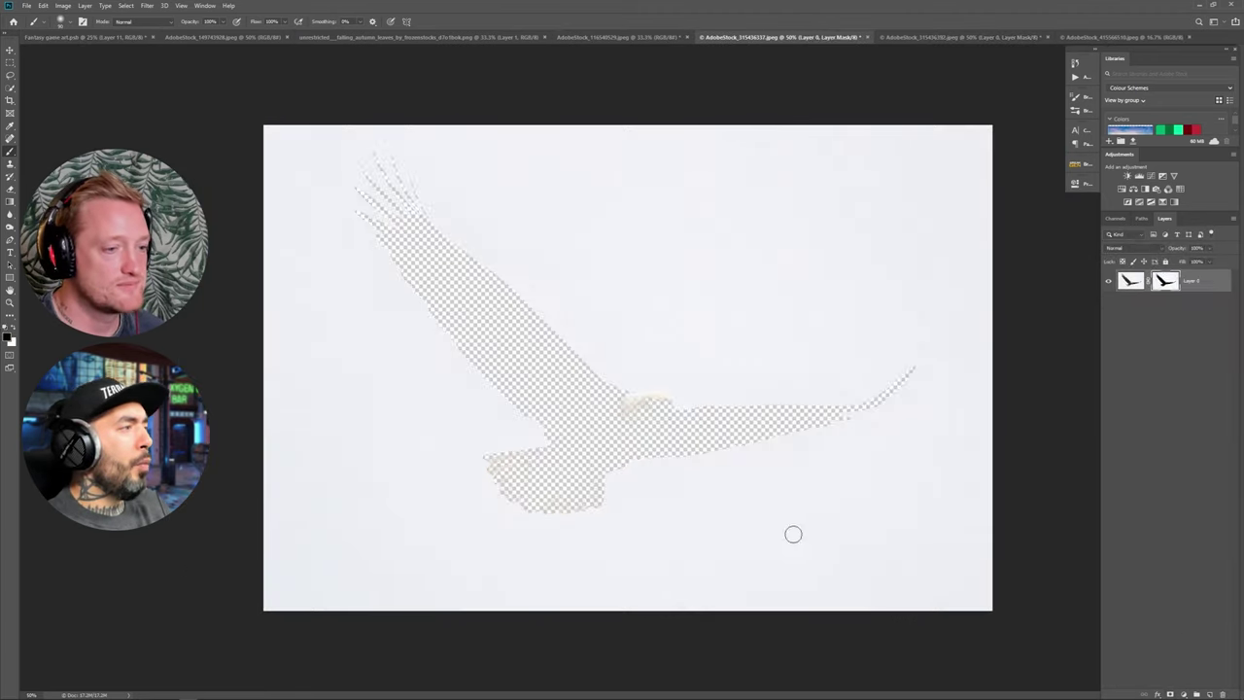
pyautogui.click(1170, 693)
# Paint white on the mask to restore the second eagle's white head.
pyautogui.moveTo(607, 398); pyautogui.dragTo(606, 422)
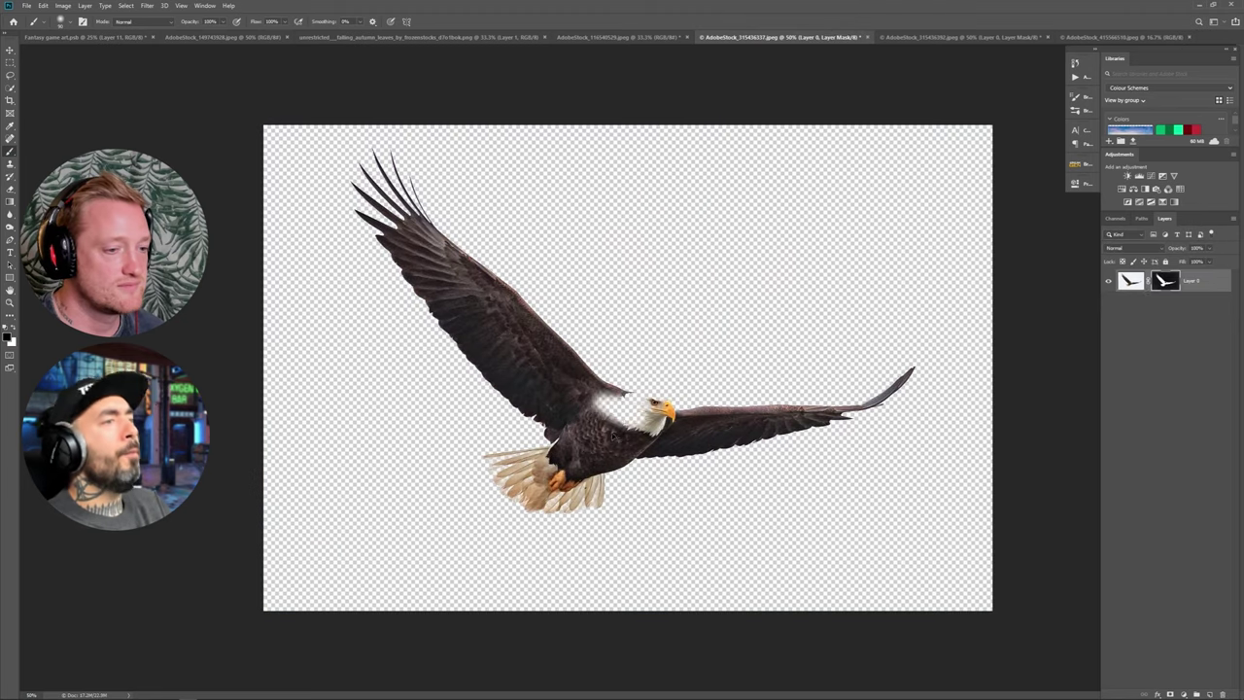
pyautogui.hotkey('ctrl', 'z')
pyautogui.press('[')
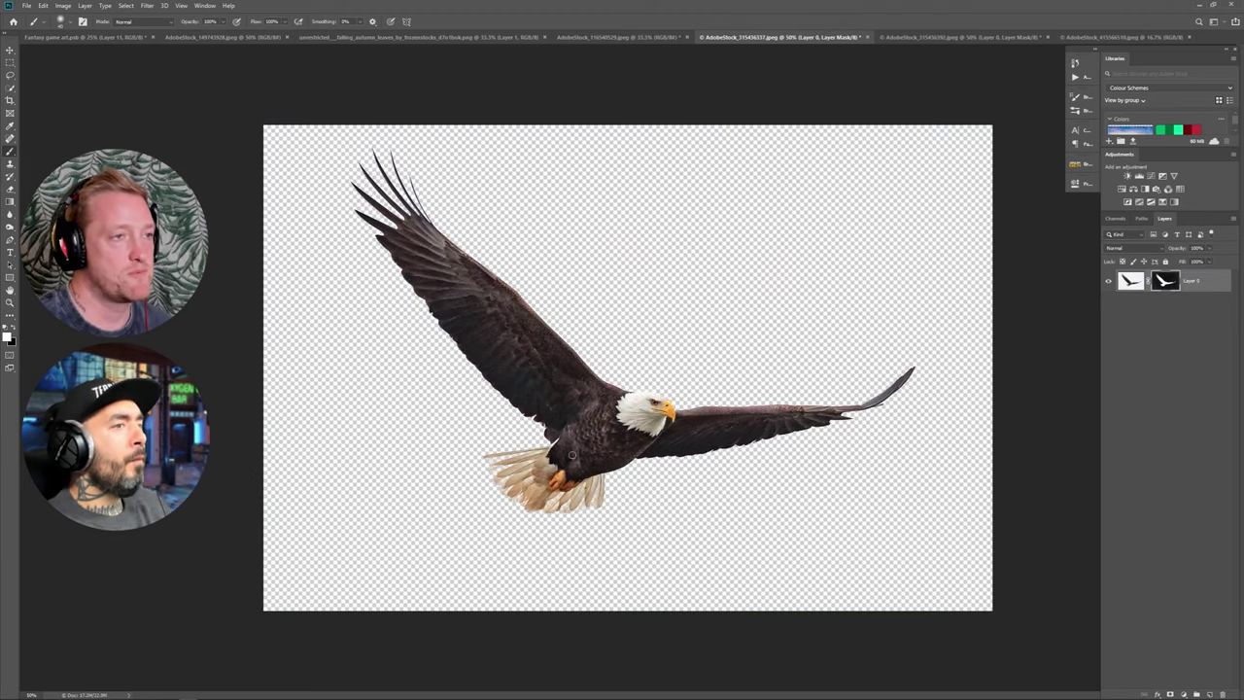
# Move the masked second eagle into the fantasy composite as an unclipped layer above the first eagle's Curves adjustment.
pyautogui.press('v')
pyautogui.moveTo(479, 464); pyautogui.dragTo(880, 396)
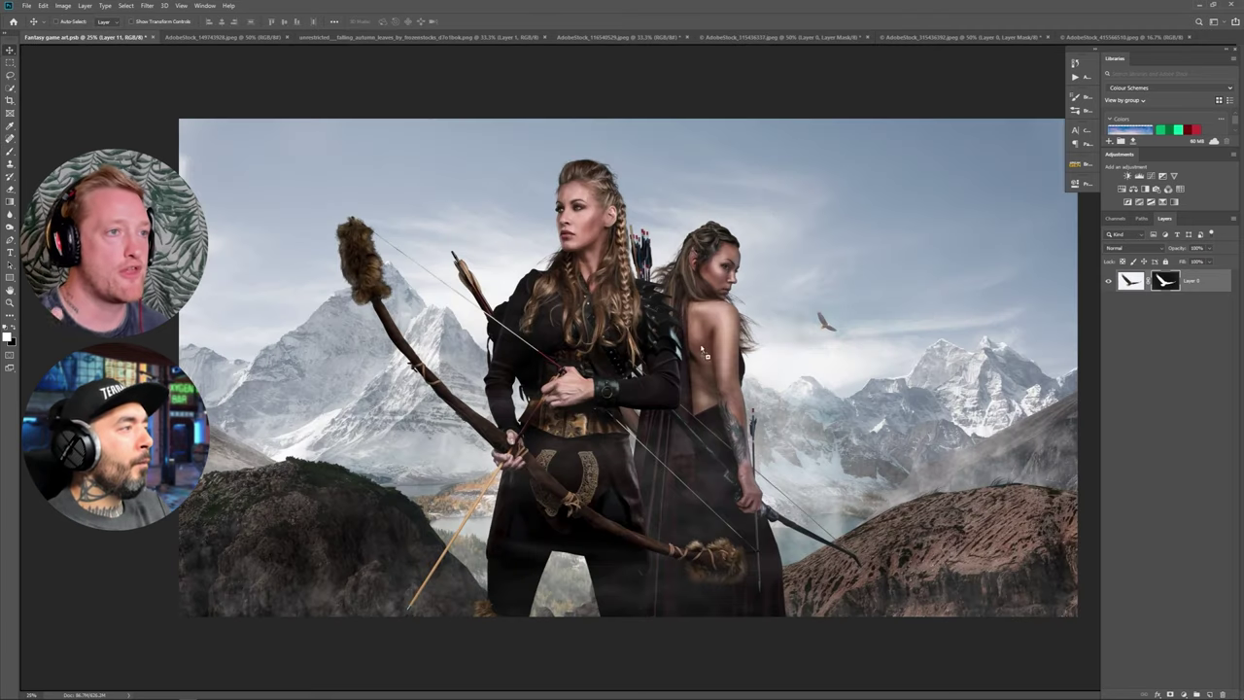
pyautogui.scroll(-2, 1215, 591)
pyautogui.moveTo(1215, 591); pyautogui.dragTo(1213, 594)
pyautogui.rightClick(1207, 609)
pyautogui.click(1138, 386)
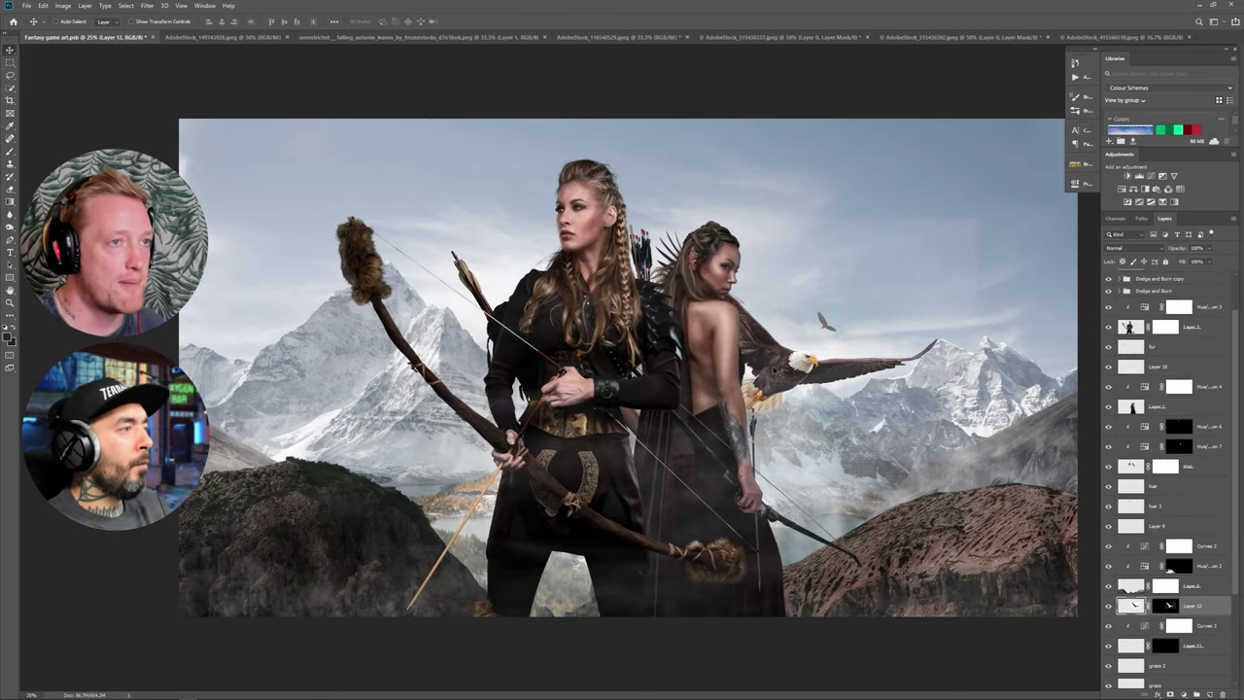
# Scale down the second eagle, flip it horizontally beside the first eagle in the sky, and add a Curves adjustment layer above it.
pyautogui.hotkey('ctrl', 't')
pyautogui.moveTo(975, 217); pyautogui.dragTo(719, 374)
pyautogui.moveTo(706, 386); pyautogui.dragTo(531, 347)
pyautogui.moveTo(609, 352); pyautogui.dragTo(929, 343)
pyautogui.moveTo(1013, 286); pyautogui.dragTo(961, 321)
pyautogui.moveTo(908, 364); pyautogui.dragTo(873, 358)
pyautogui.press('Return')
pyautogui.click(1151, 176)
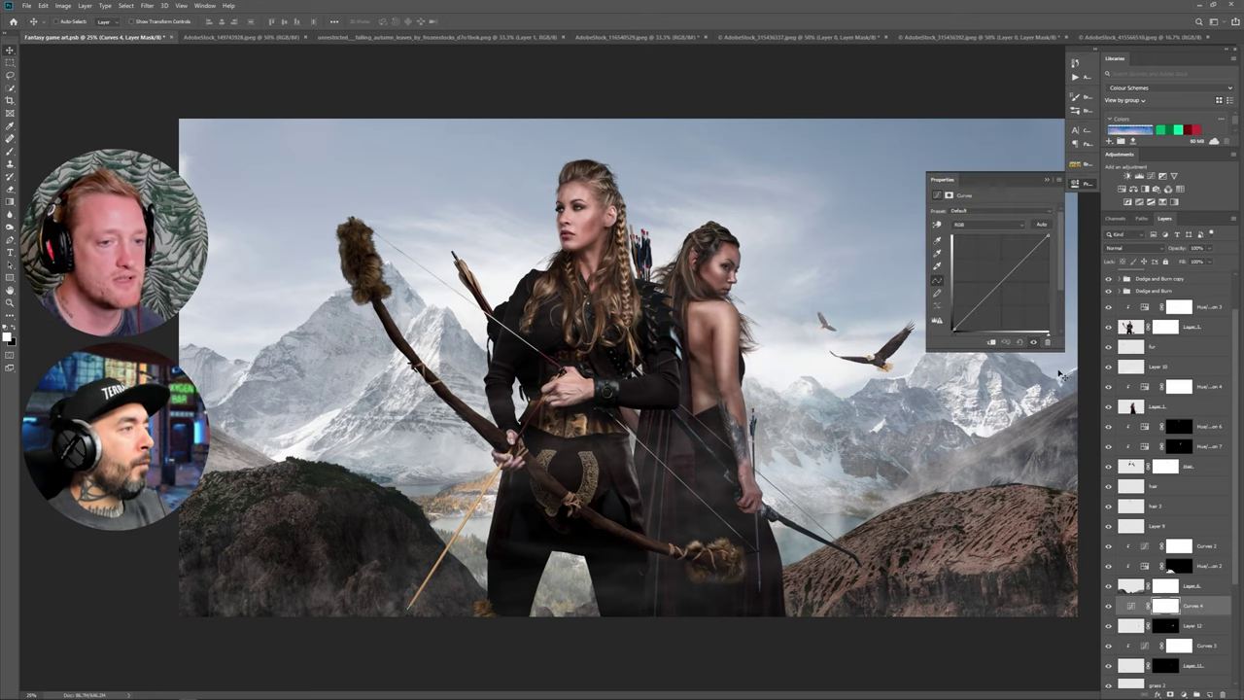
# Open the perched eagle photo, select the background with Color Range, invert the selection and mask the unlocked layer.
pyautogui.click(1139, 36)
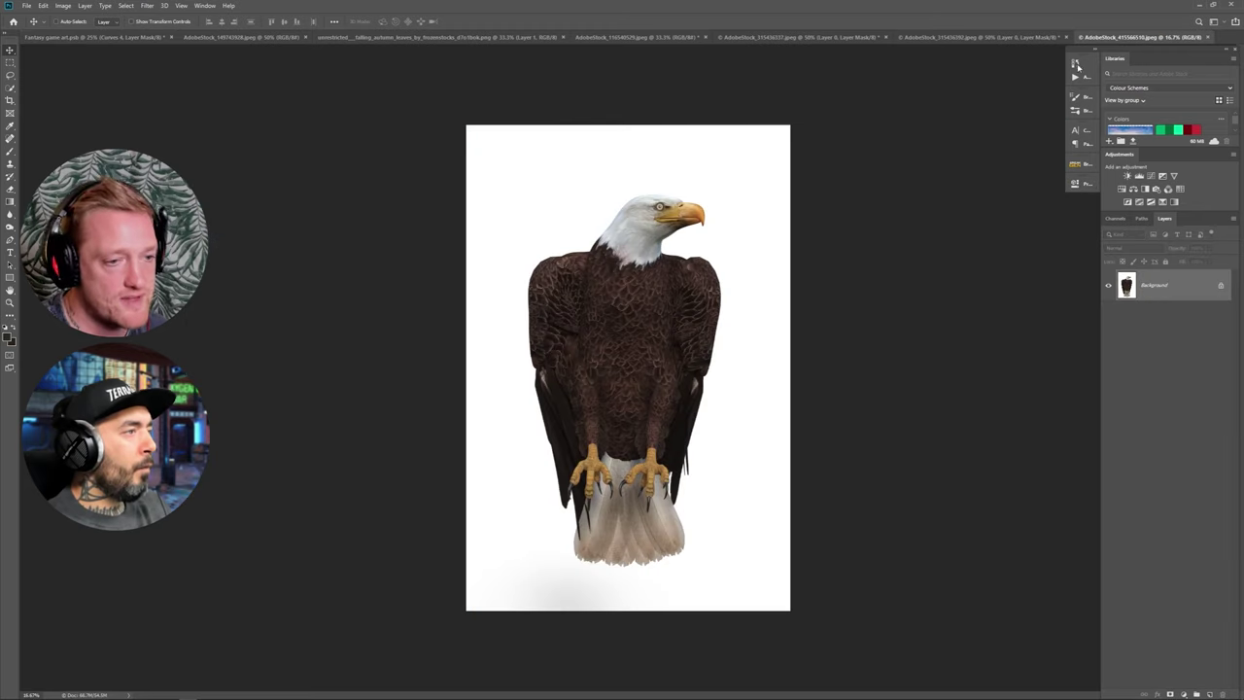
pyautogui.click(127, 6)
pyautogui.click(143, 101)
pyautogui.moveTo(457, 427); pyautogui.dragTo(446, 429)
pyautogui.press('Return')
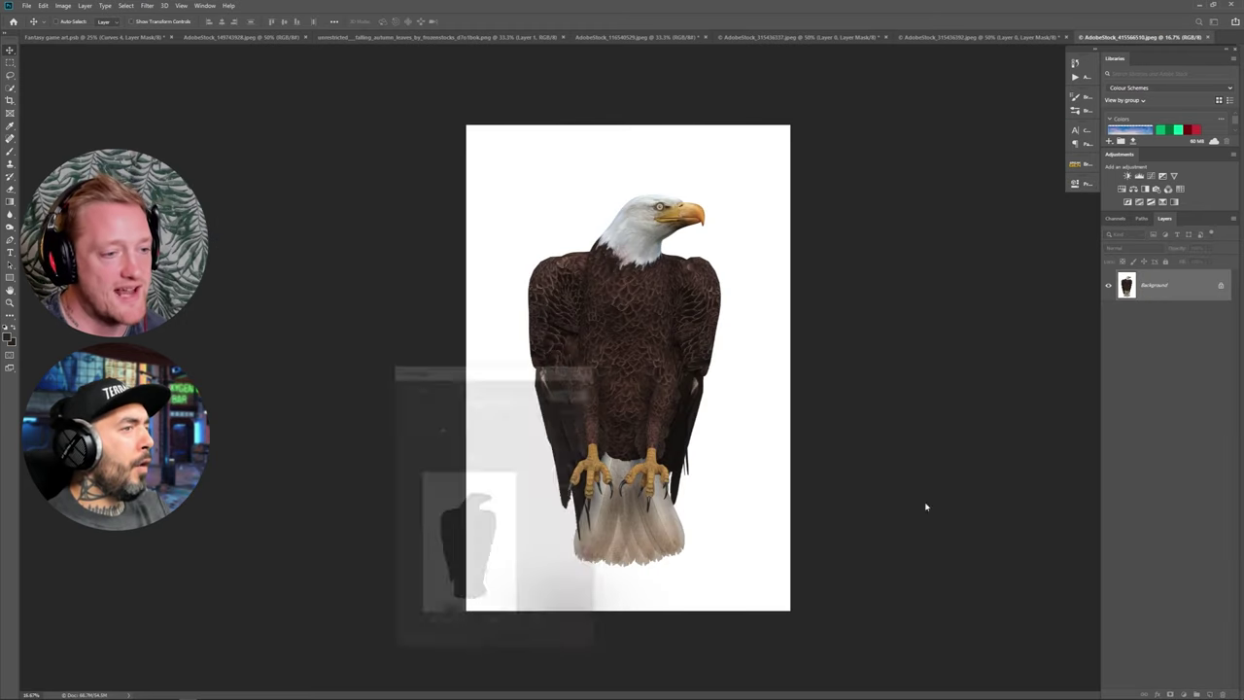
pyautogui.hotkey('ctrl', 'shift', 'i')
pyautogui.click(1221, 286)
pyautogui.click(1170, 695)
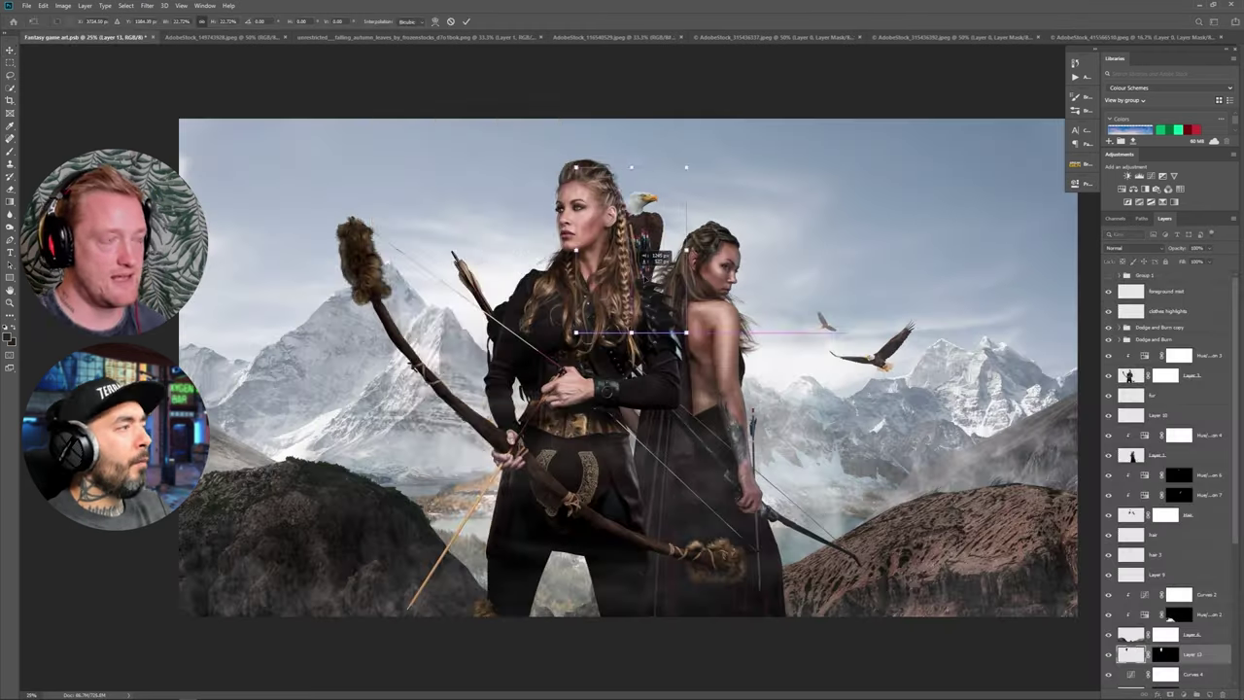
# Try the perched eagle enlarged behind the front woman's shoulder in the fantasy composite, and delete its layer.
pyautogui.moveTo(641, 238); pyautogui.dragTo(530, 254)
pyautogui.press('Return')
pyautogui.hotkey('ctrl', 't')
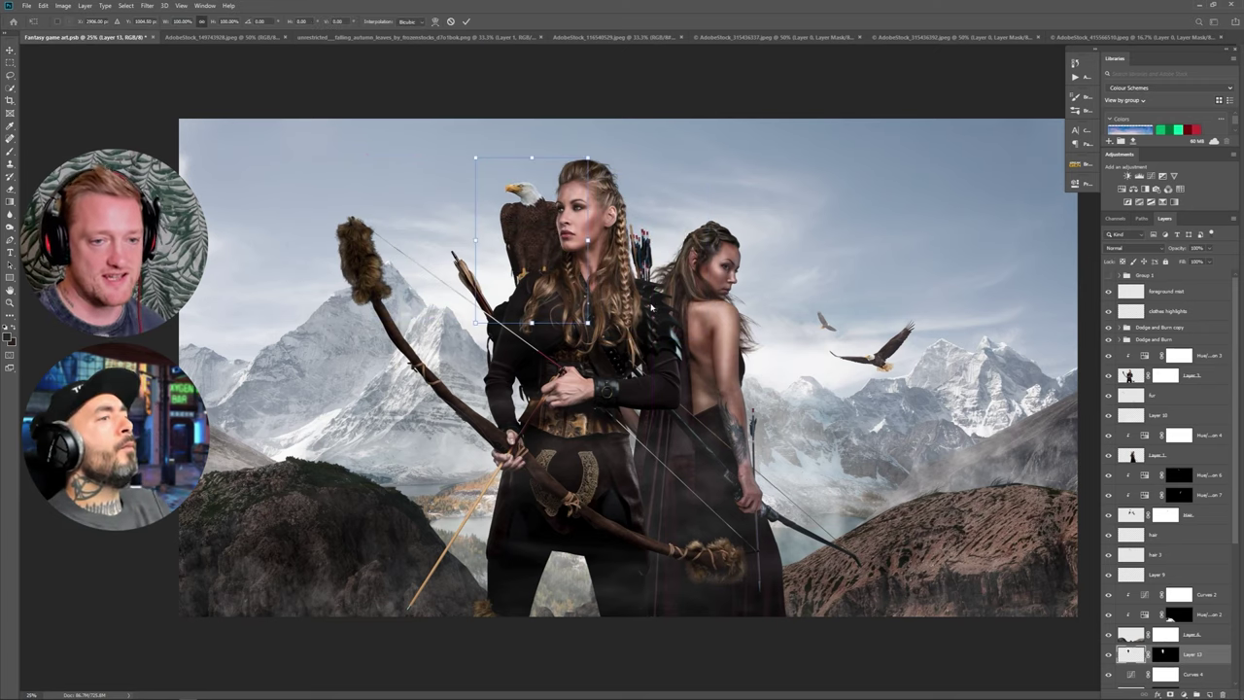
pyautogui.moveTo(475, 158); pyautogui.dragTo(437, 106)
pyautogui.moveTo(521, 224); pyautogui.dragTo(306, 431)
pyautogui.moveTo(307, 427); pyautogui.dragTo(546, 230)
pyautogui.press('Return')
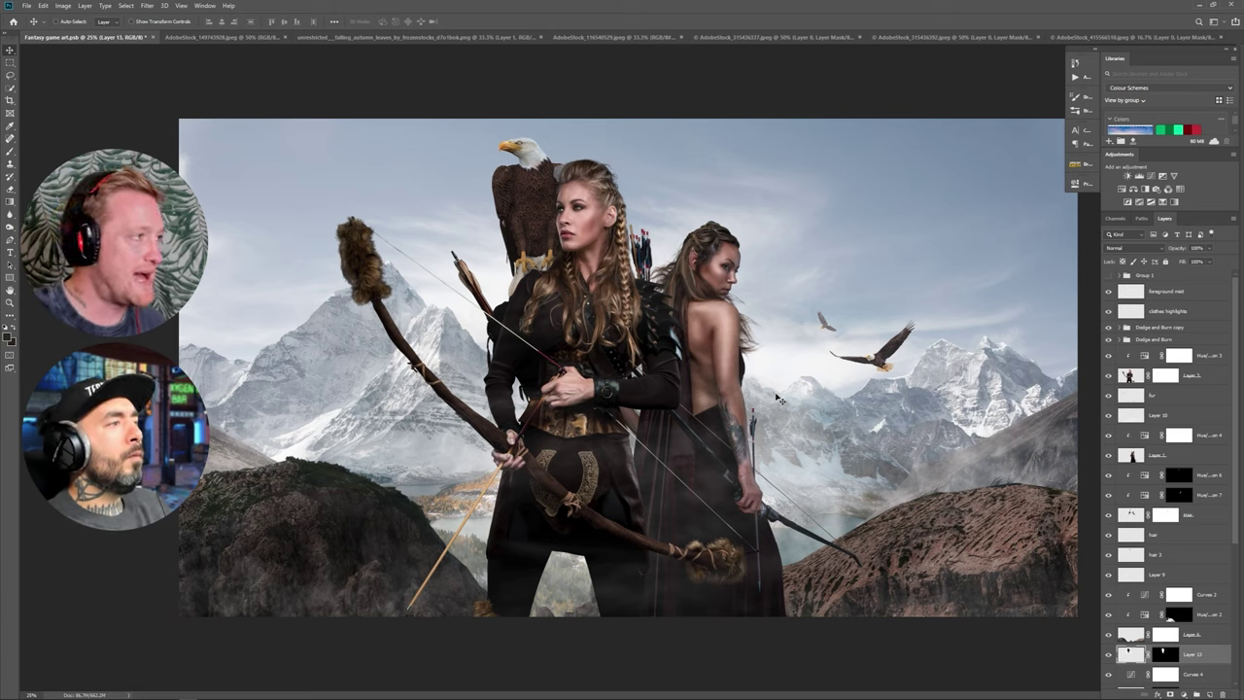
pyautogui.moveTo(530, 227); pyautogui.dragTo(512, 254)
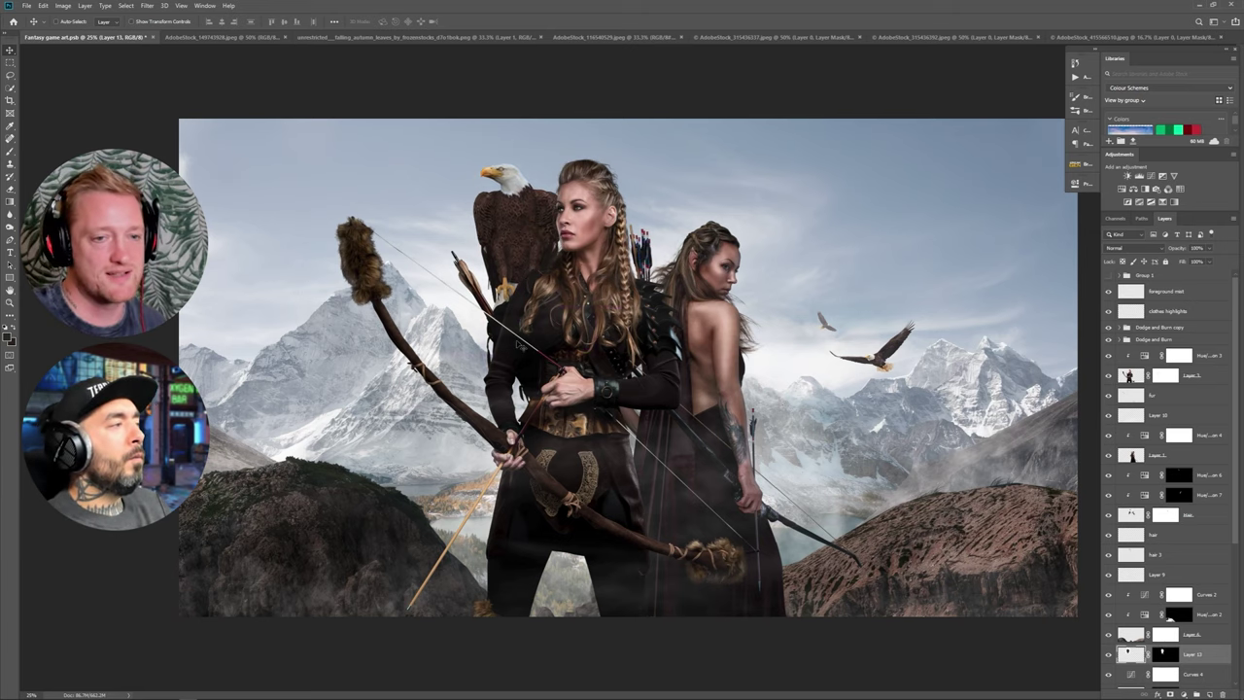
pyautogui.moveTo(789, 202); pyautogui.dragTo(703, 217)
pyautogui.press('Delete')
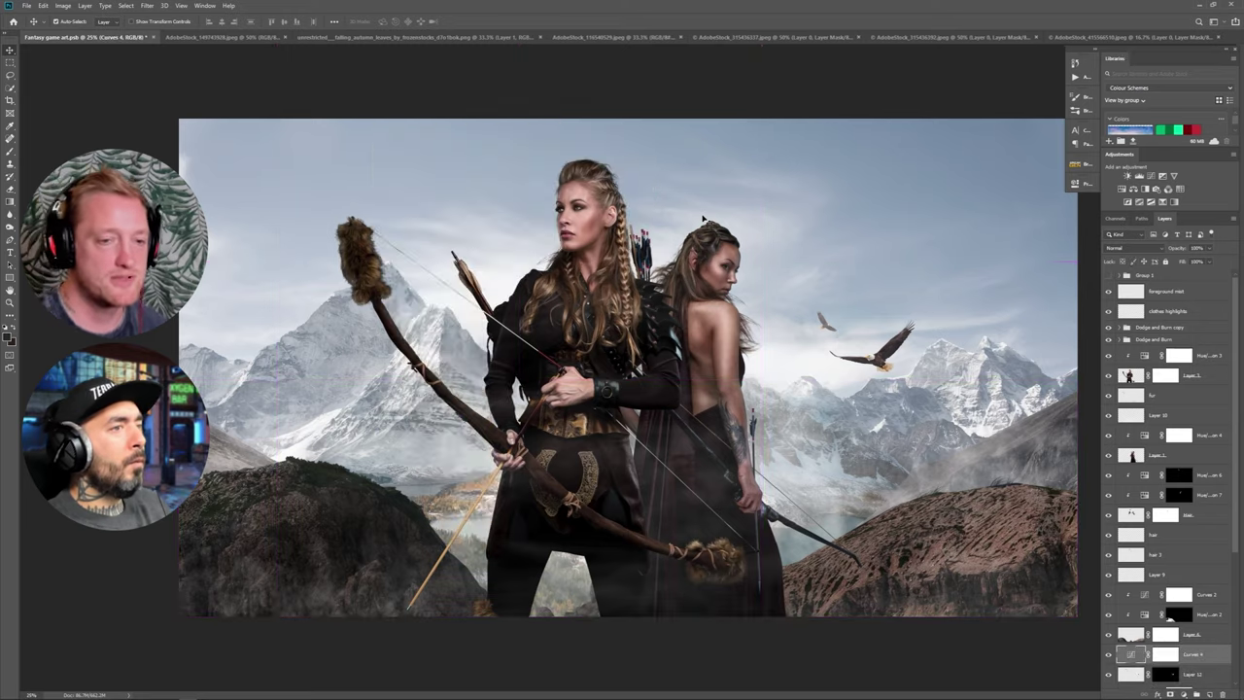
# Return to the perched eagle photo and start a Pen tool path at the top of the left-hand foot's outer toe.
pyautogui.hotkey('ctrl', 'shift', 'Tab')
pyautogui.click(1127, 287)
pyautogui.click(10, 242)
pyautogui.hotkey('ctrl', '+')
pyautogui.hotkey('ctrl', '+')
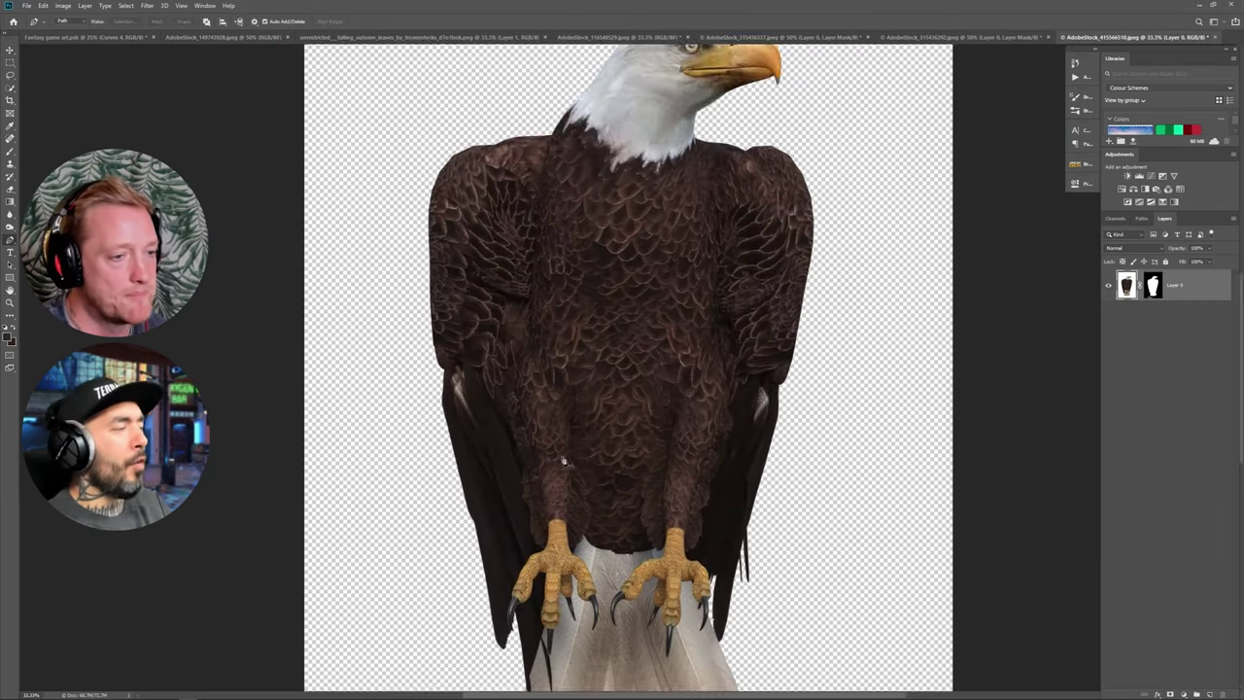
pyautogui.moveTo(610, 471); pyautogui.dragTo(628, 382)
pyautogui.moveTo(652, 218); pyautogui.dragTo(631, 185)
pyautogui.click(539, 432)
pyautogui.click(538, 431)
# Trace the path down the outer edge of the left-hand foot's outer toe to the base of its claw.
pyautogui.hotkey('ctrl', '+')
pyautogui.hotkey('ctrl', '+')
pyautogui.hotkey('ctrl', '+')
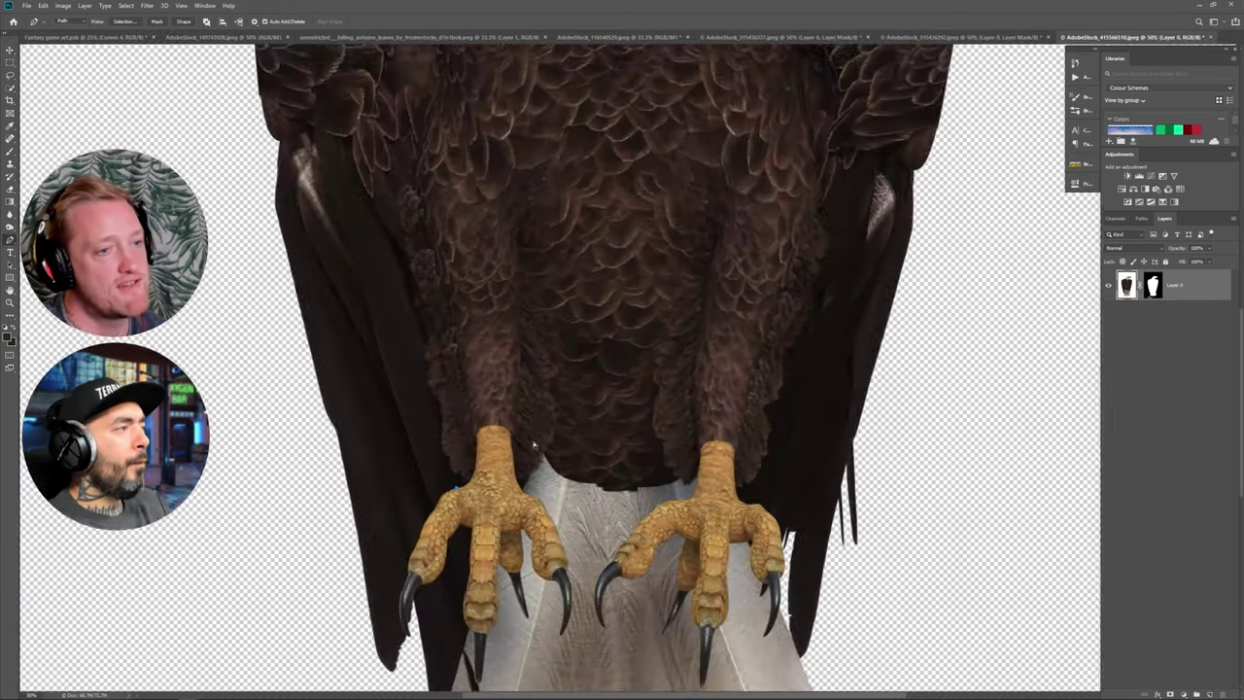
pyautogui.hotkey('ctrl', 'z')
pyautogui.click(600, 362)
pyautogui.scroll(-4, 530, 449)
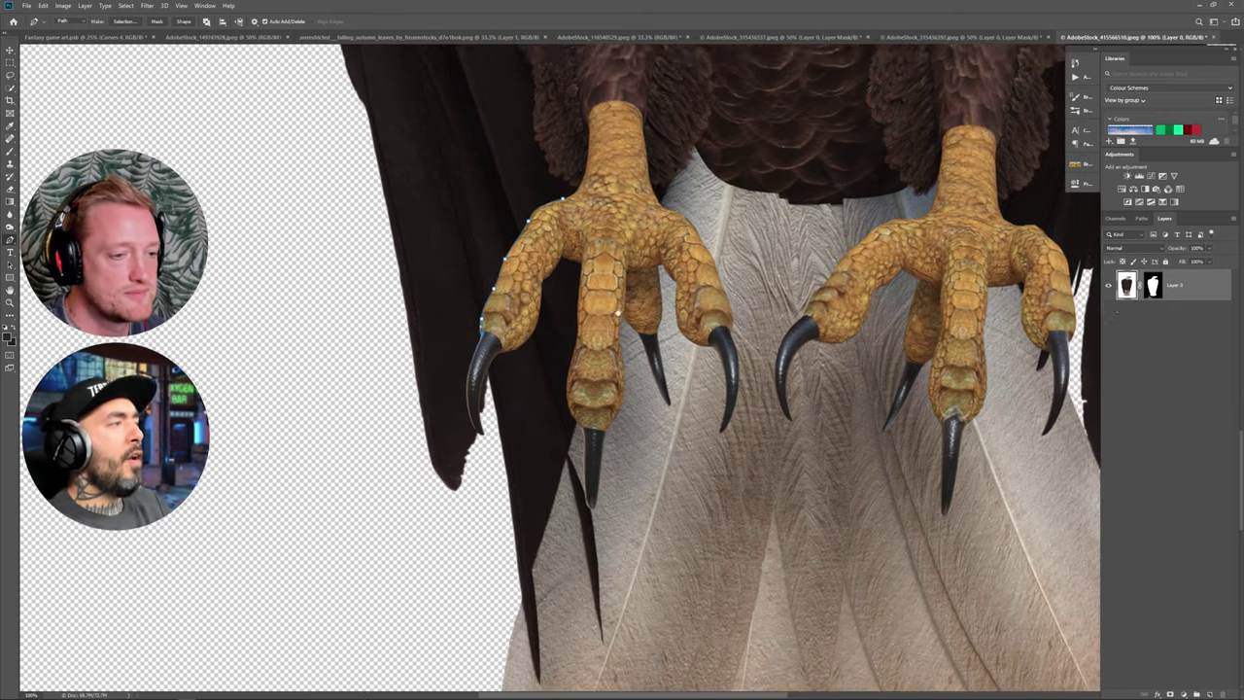
# Trace the path around the outer toe's claw, past its tip and back up to the toe.
pyautogui.hotkey('ctrl', '+')
pyautogui.click(313, 325)
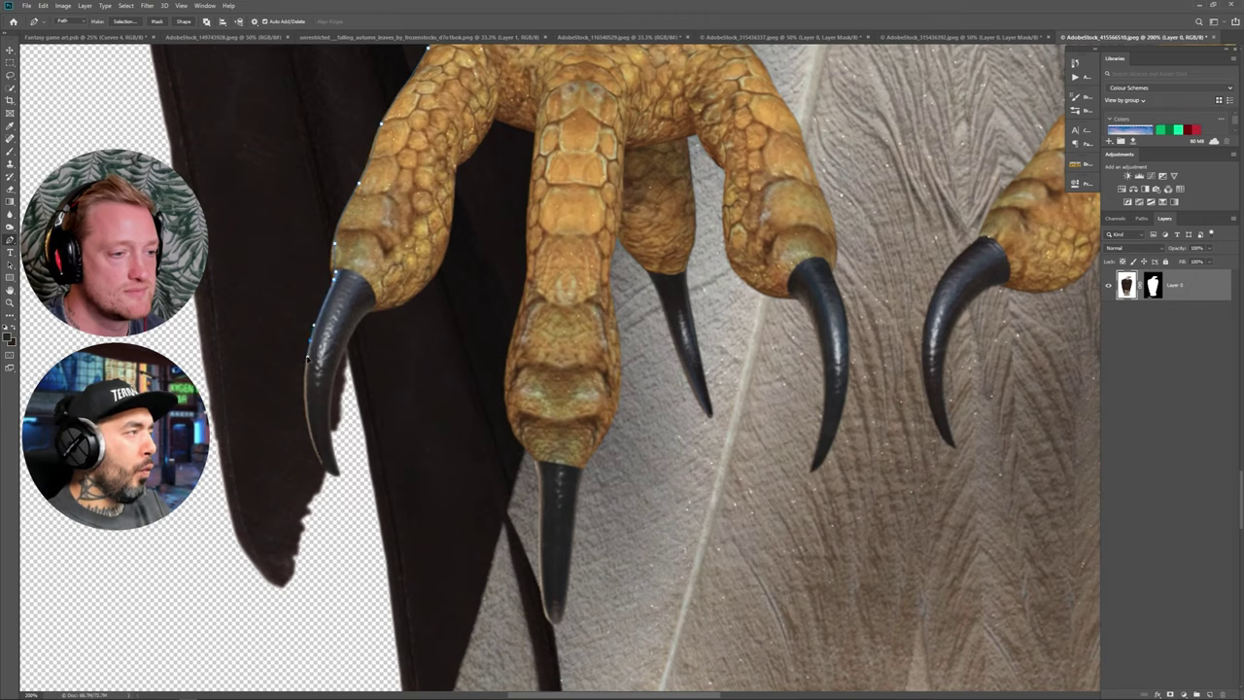
pyautogui.click(324, 466)
pyautogui.click(337, 474)
pyautogui.click(336, 378)
pyautogui.click(352, 331)
pyautogui.click(363, 313)
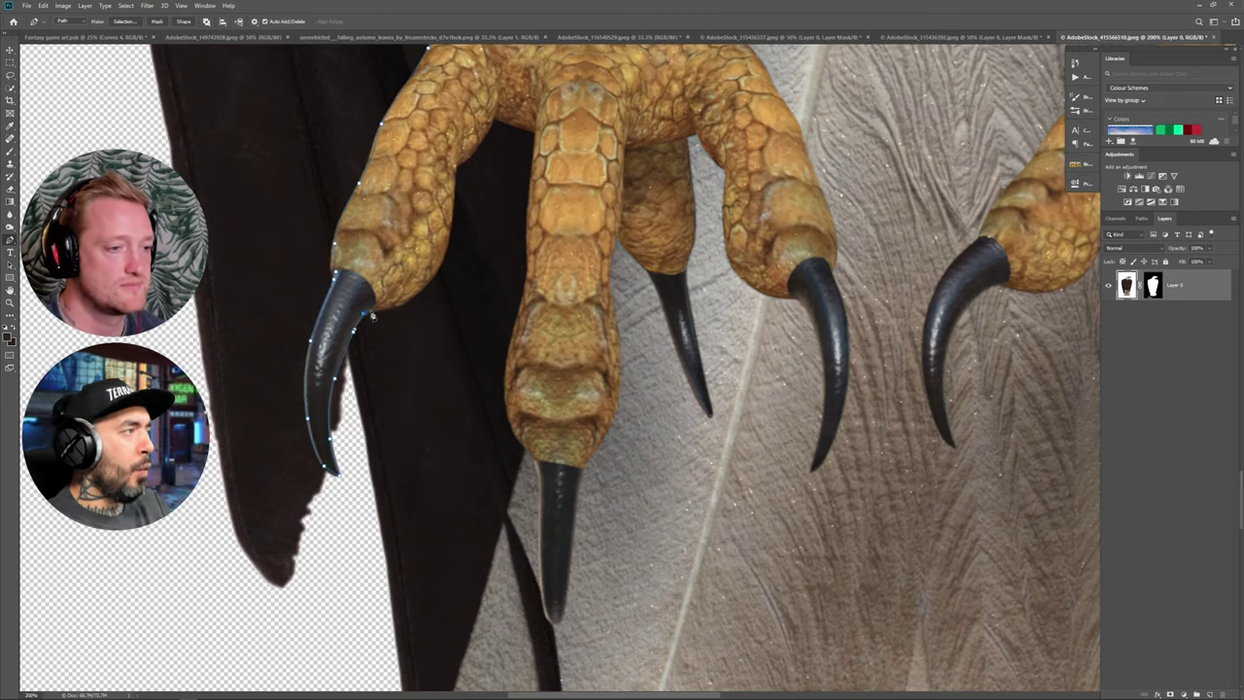
# Continue the path up the inner edge of the outer toe and across to the middle toe.
pyautogui.click(385, 307)
pyautogui.click(406, 307)
pyautogui.scroll(5, 449, 211)
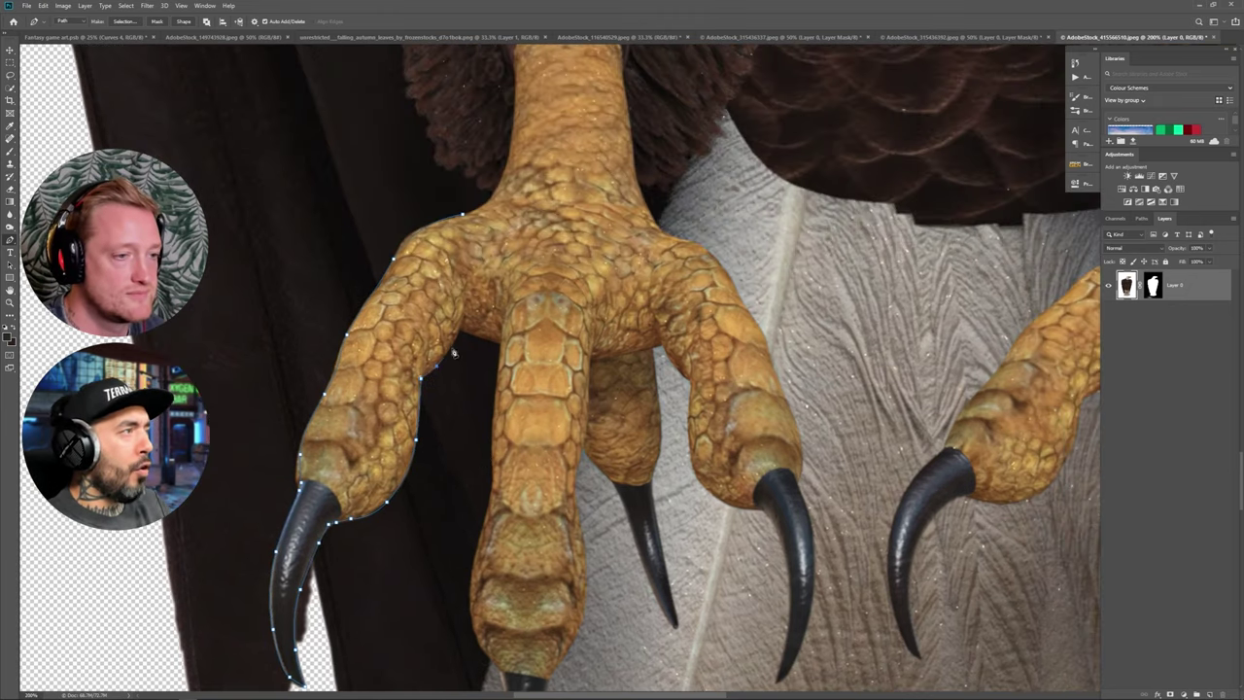
pyautogui.click(456, 333)
pyautogui.click(497, 346)
pyautogui.moveTo(497, 348); pyautogui.dragTo(642, 165)
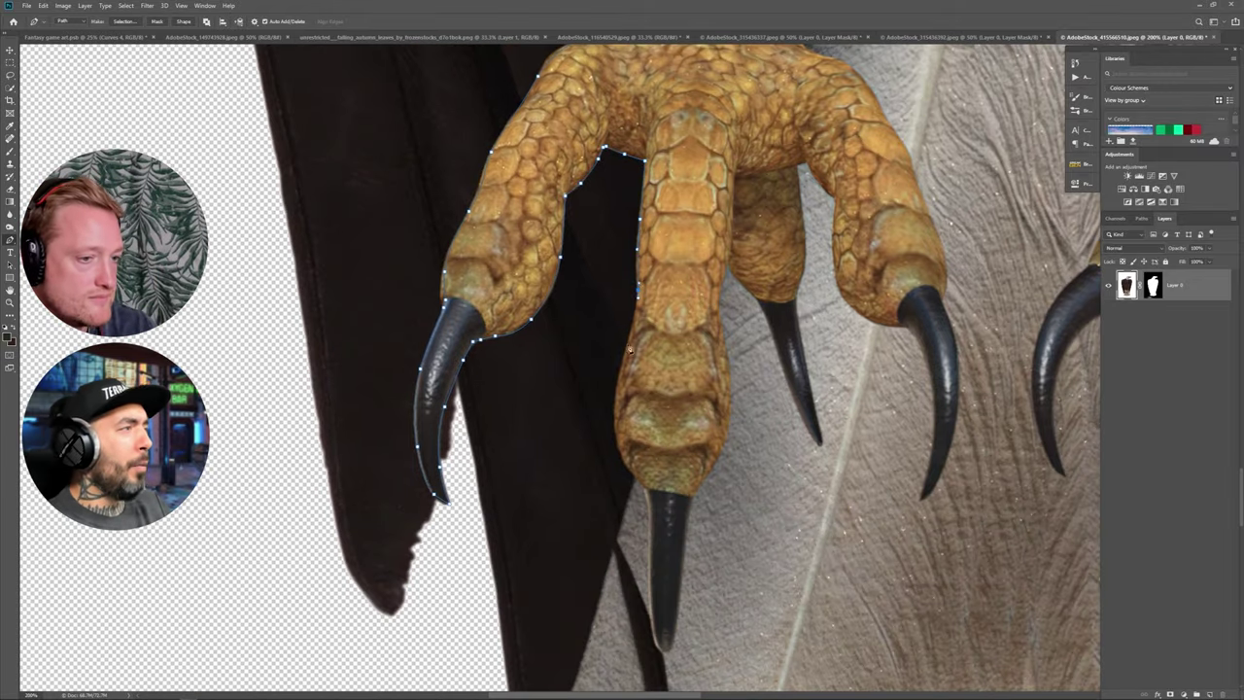
# Trace the path down the middle toe and around its claw back to the claw's base.
pyautogui.click(627, 347)
pyautogui.click(616, 437)
pyautogui.click(643, 485)
pyautogui.click(648, 518)
pyautogui.moveTo(794, 586); pyautogui.dragTo(754, 417)
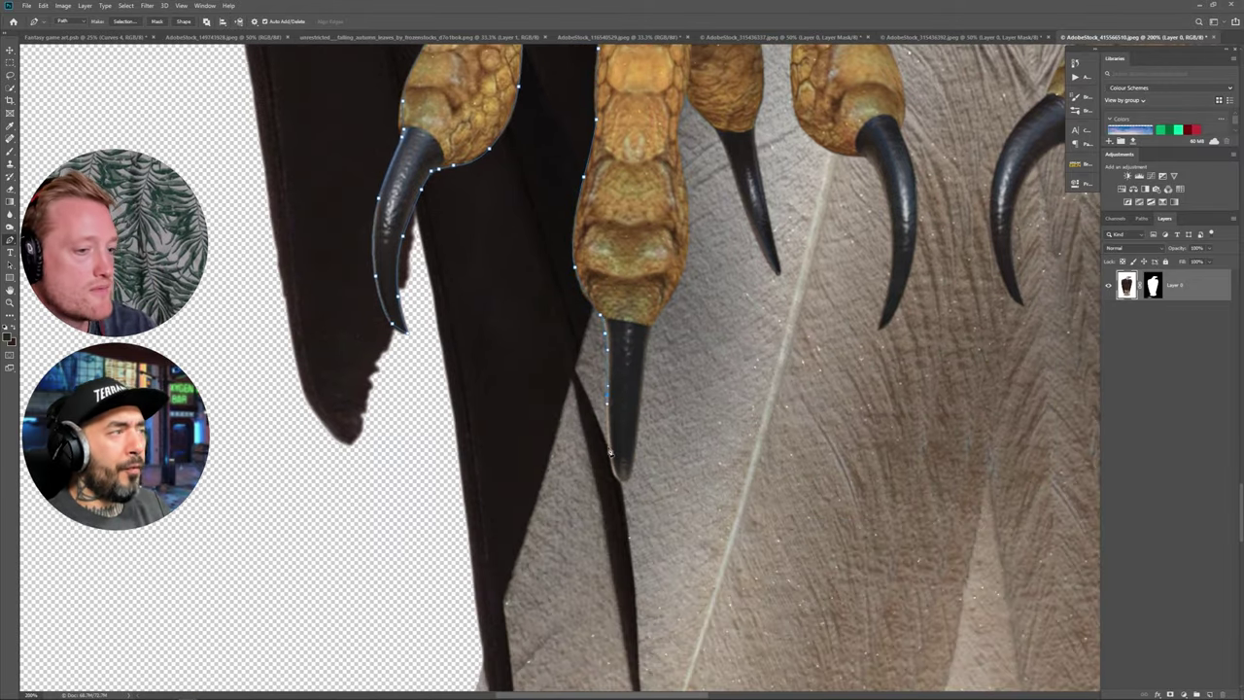
pyautogui.click(626, 479)
pyautogui.click(635, 444)
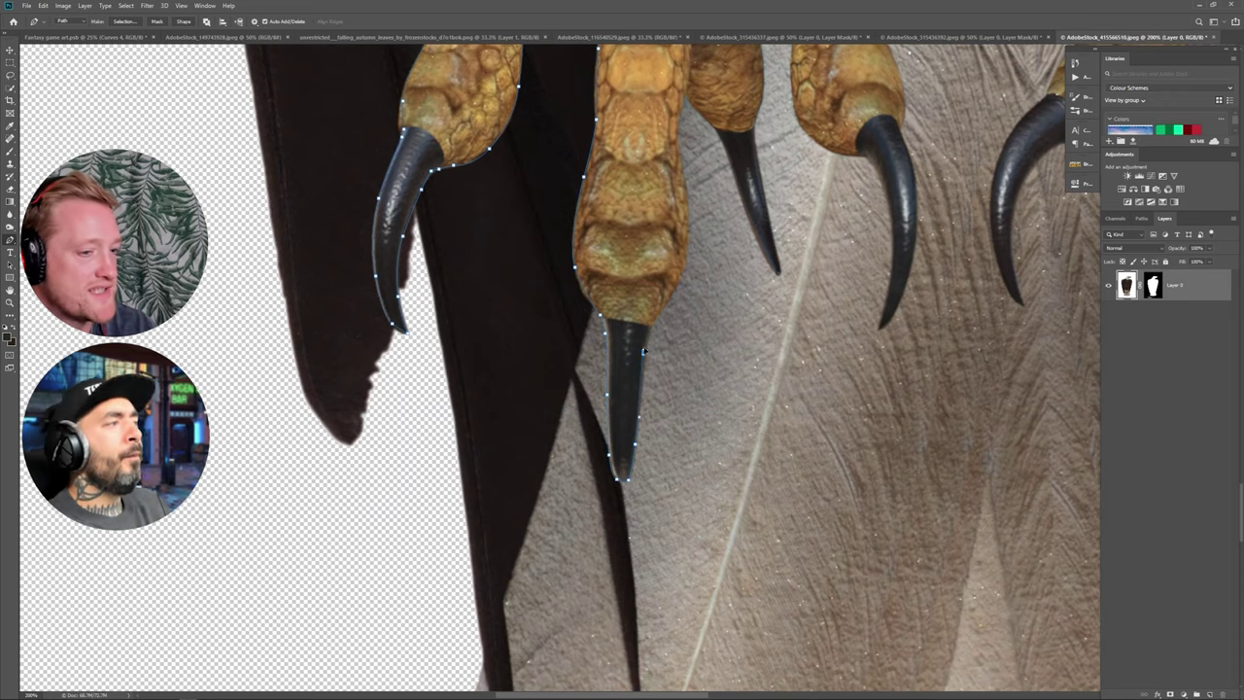
pyautogui.click(648, 325)
# Try tracing the path around the rear toe and its claw and on to the inner toe, and undo those points.
pyautogui.moveTo(693, 179); pyautogui.dragTo(541, 406)
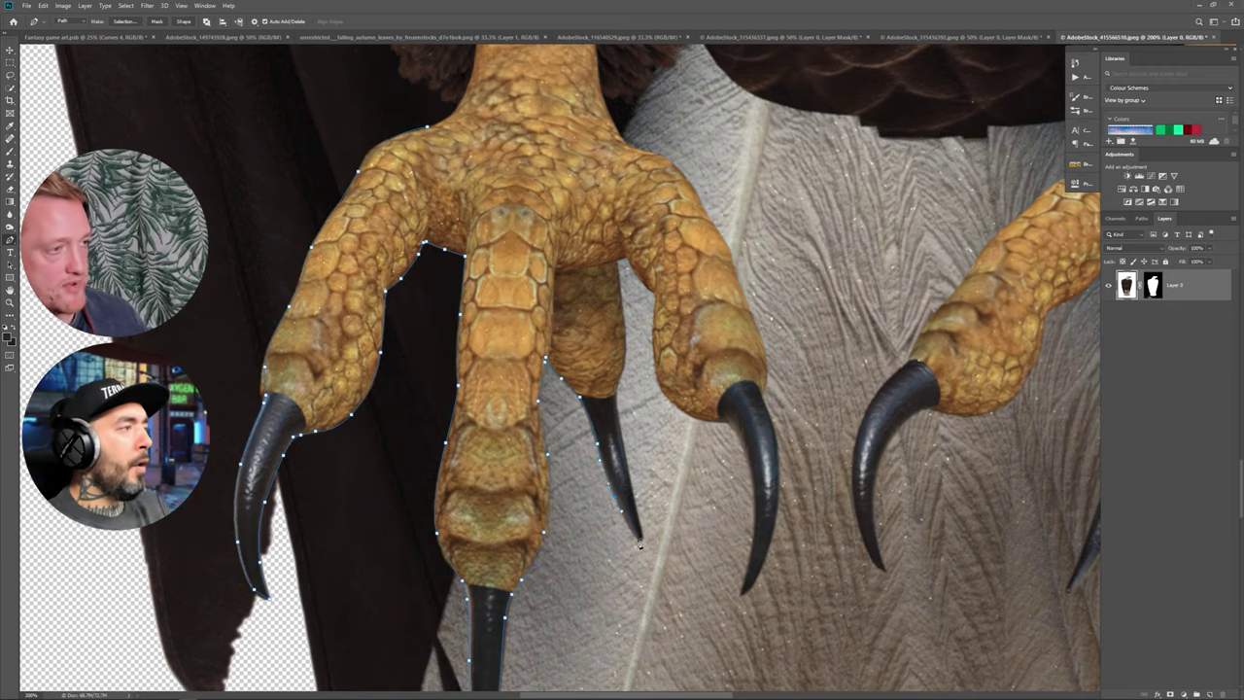
pyautogui.click(640, 538)
pyautogui.click(626, 469)
pyautogui.click(616, 401)
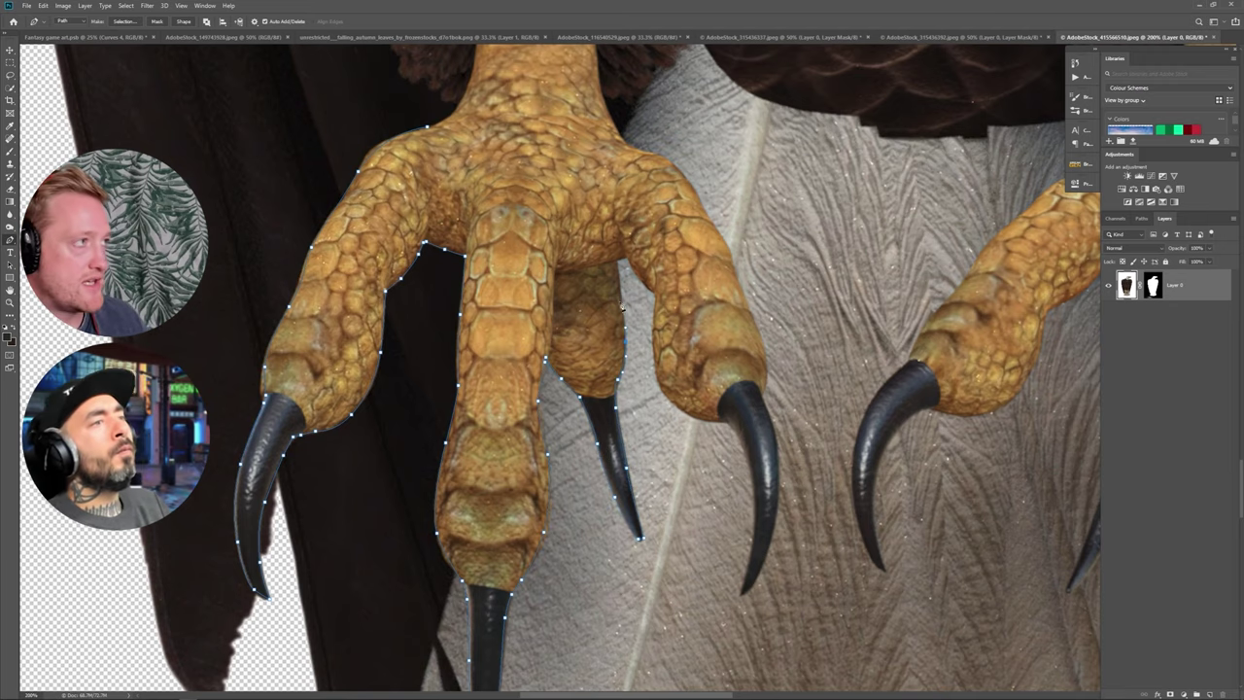
pyautogui.moveTo(713, 357); pyautogui.dragTo(399, 364)
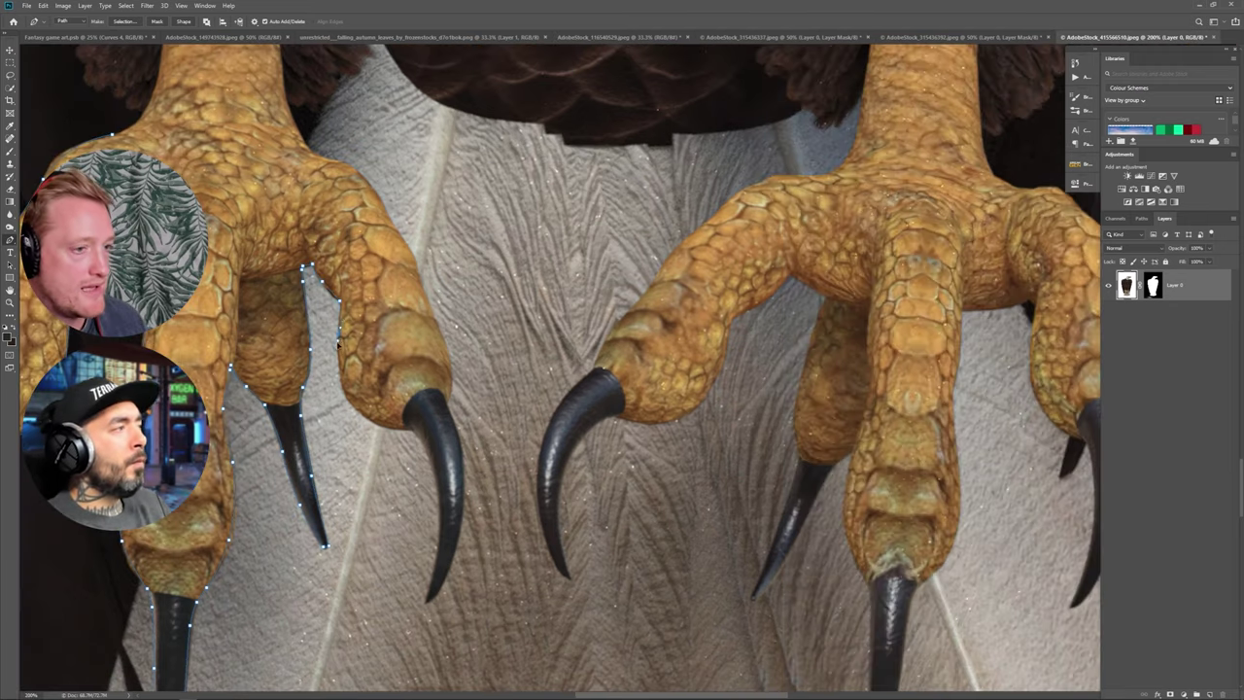
pyautogui.moveTo(483, 433); pyautogui.dragTo(590, 367)
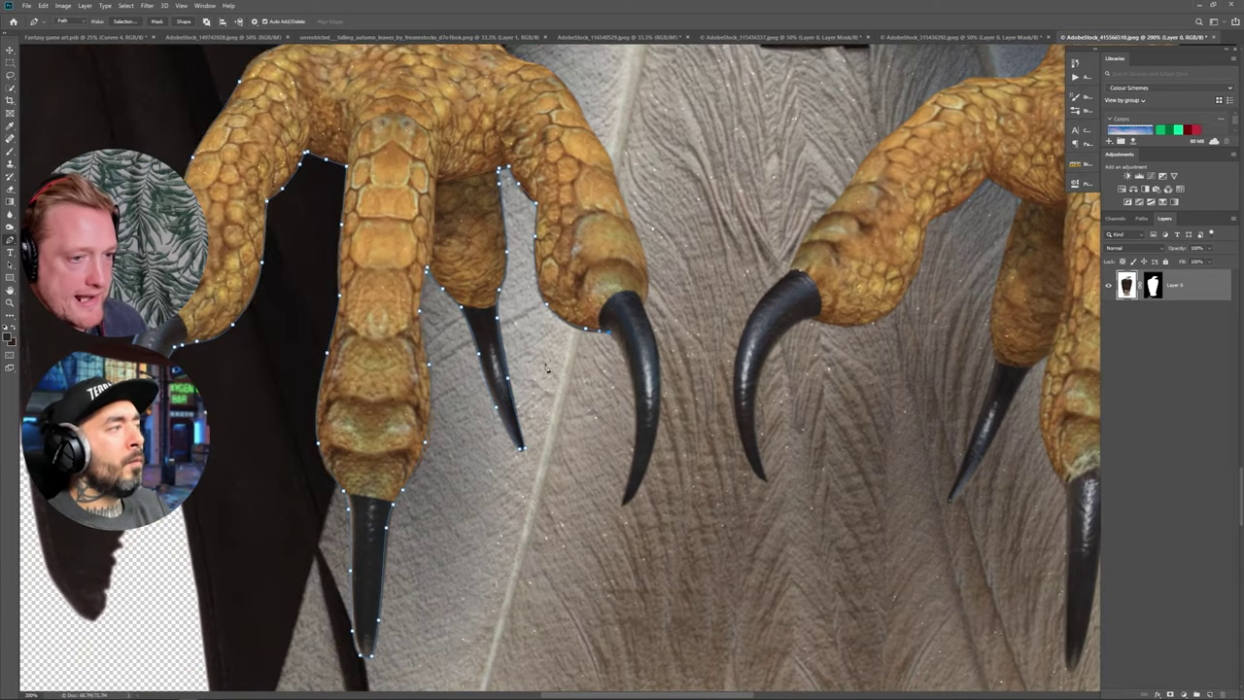
pyautogui.hotkey('ctrl', 'z')
pyautogui.hotkey('ctrl', 'z')
pyautogui.hotkey('ctrl', 'z')
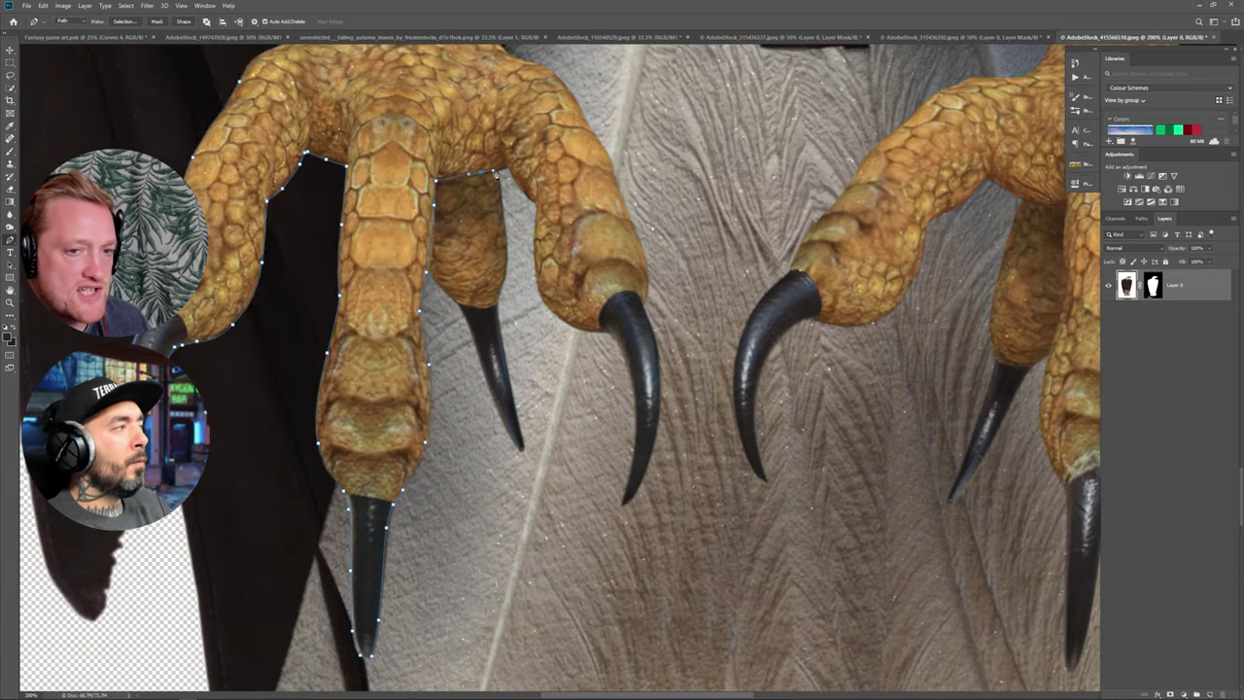
# Continue the path across the top of the rear toe, leaving that toe out, and trace around the inner toe and its claw.
pyautogui.keyDown('alt'); pyautogui.click(482, 173); pyautogui.keyUp('alt')
pyautogui.rightClick(497, 172)
pyautogui.click(506, 167)
pyautogui.click(522, 193)
pyautogui.click(609, 330)
pyautogui.moveTo(635, 388); pyautogui.dragTo(637, 412)
pyautogui.moveTo(631, 477); pyautogui.dragTo(627, 493)
pyautogui.moveTo(656, 339); pyautogui.dragTo(646, 312)
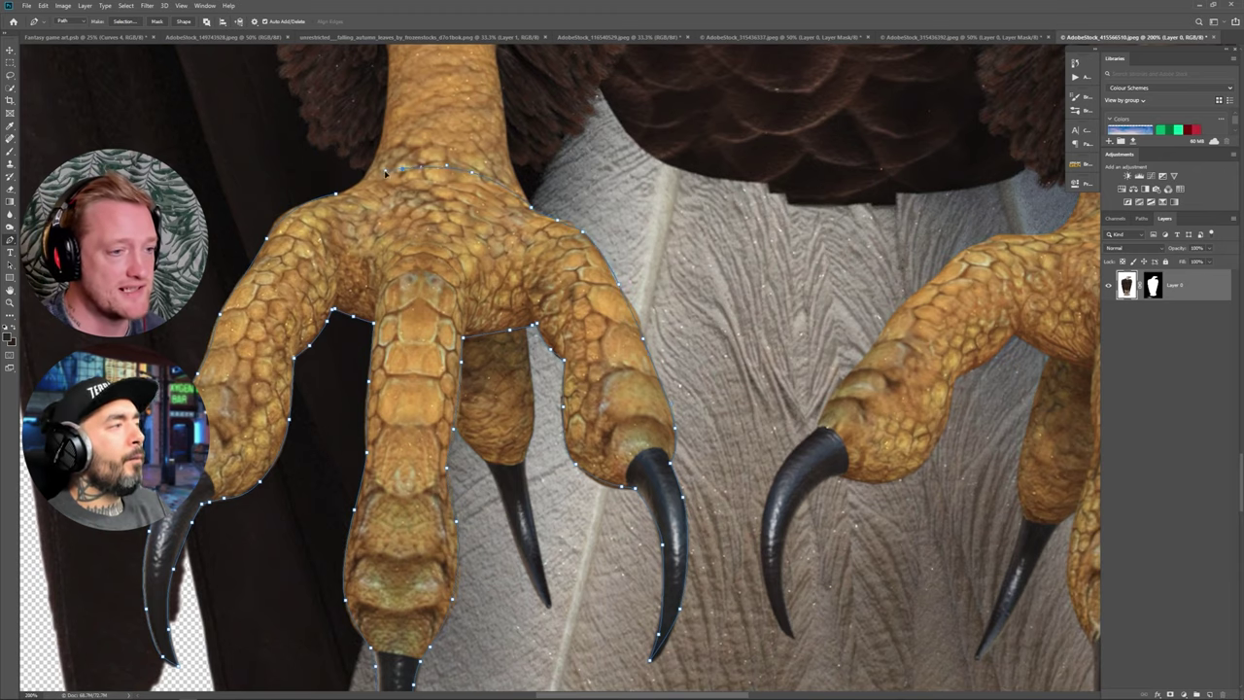
# Close the path across the ankle, convert it to a selection and copy the foot onto a new layer.
pyautogui.click(336, 193)
pyautogui.click(125, 22)
pyautogui.press('Return')
pyautogui.hotkey('ctrl', 'j')
# Start a pen path on the eagle's other foot, tracing the top of the inner toe and around its claw.
pyautogui.moveTo(864, 452); pyautogui.dragTo(496, 321)
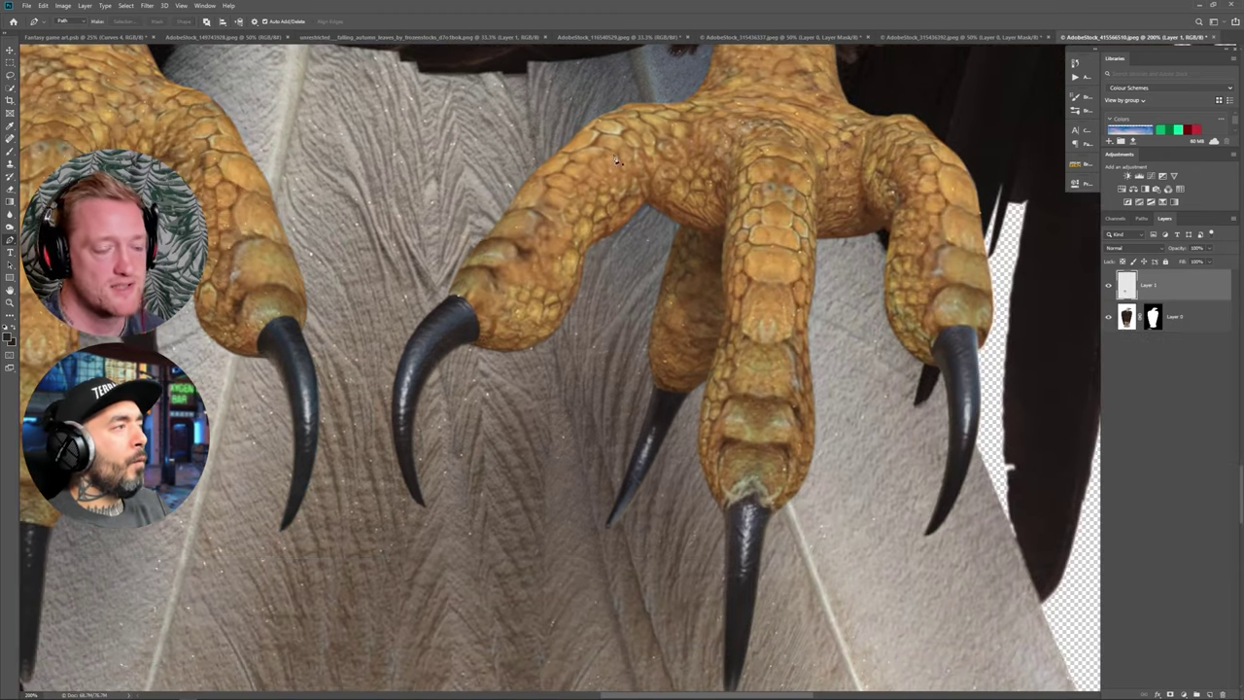
pyautogui.moveTo(667, 101); pyautogui.dragTo(682, 101)
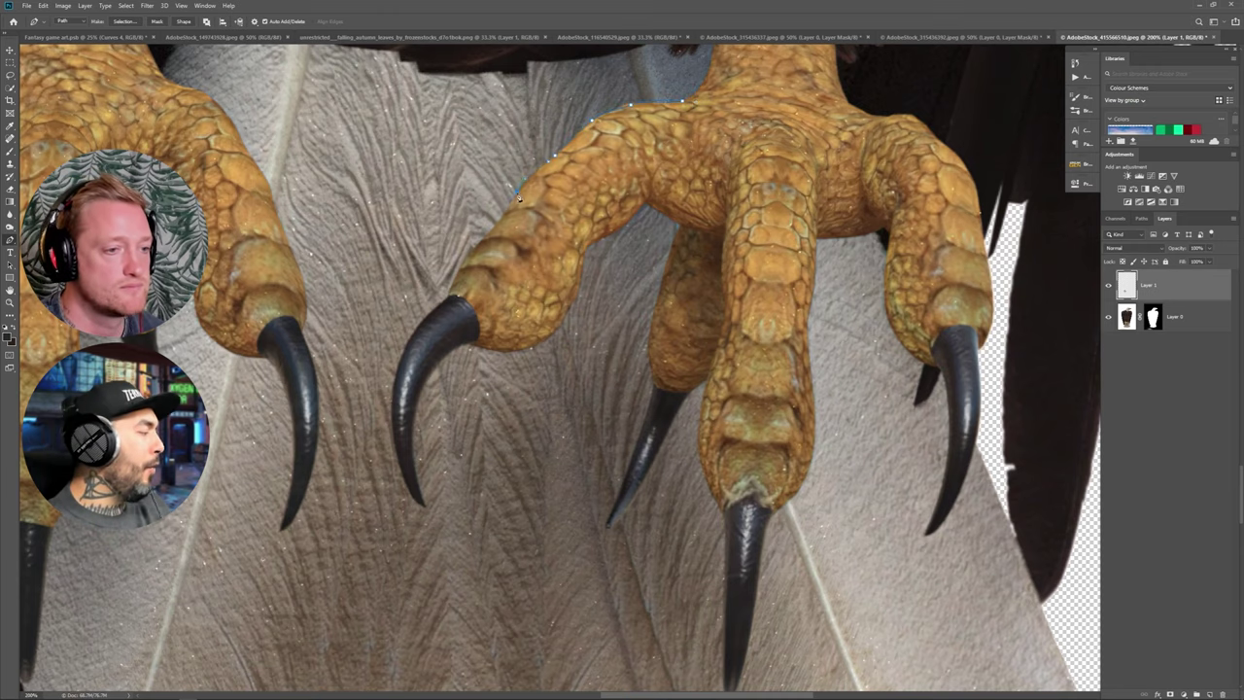
pyautogui.click(451, 294)
pyautogui.moveTo(521, 347); pyautogui.dragTo(651, 201)
pyautogui.moveTo(537, 200); pyautogui.dragTo(526, 224)
pyautogui.moveTo(526, 295); pyautogui.dragTo(531, 326)
pyautogui.moveTo(550, 357); pyautogui.dragTo(553, 361)
pyautogui.moveTo(541, 267)
pyautogui.mouseDown()
pyautogui.moveTo(586, 206)
pyautogui.moveTo(640, 205)
pyautogui.mouseUp()
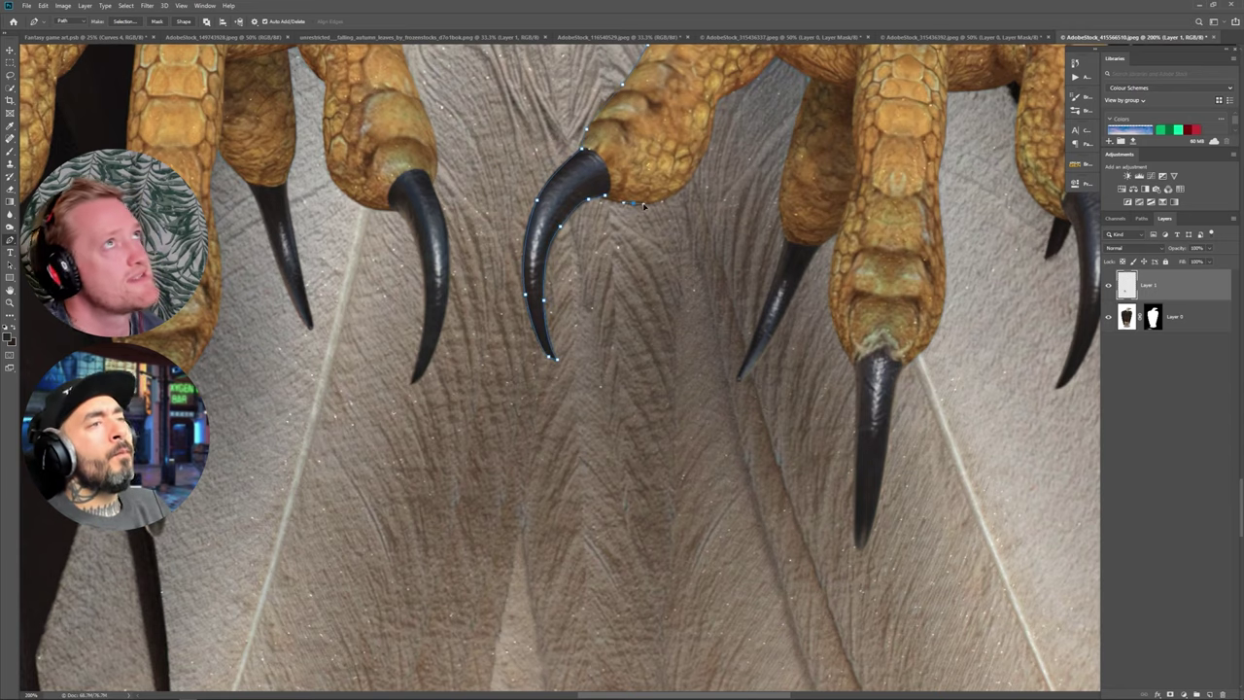
# Continue the path along the inner toe's underside, past the rear toe, and down the middle toe around its claw tip.
pyautogui.moveTo(710, 163); pyautogui.dragTo(399, 467)
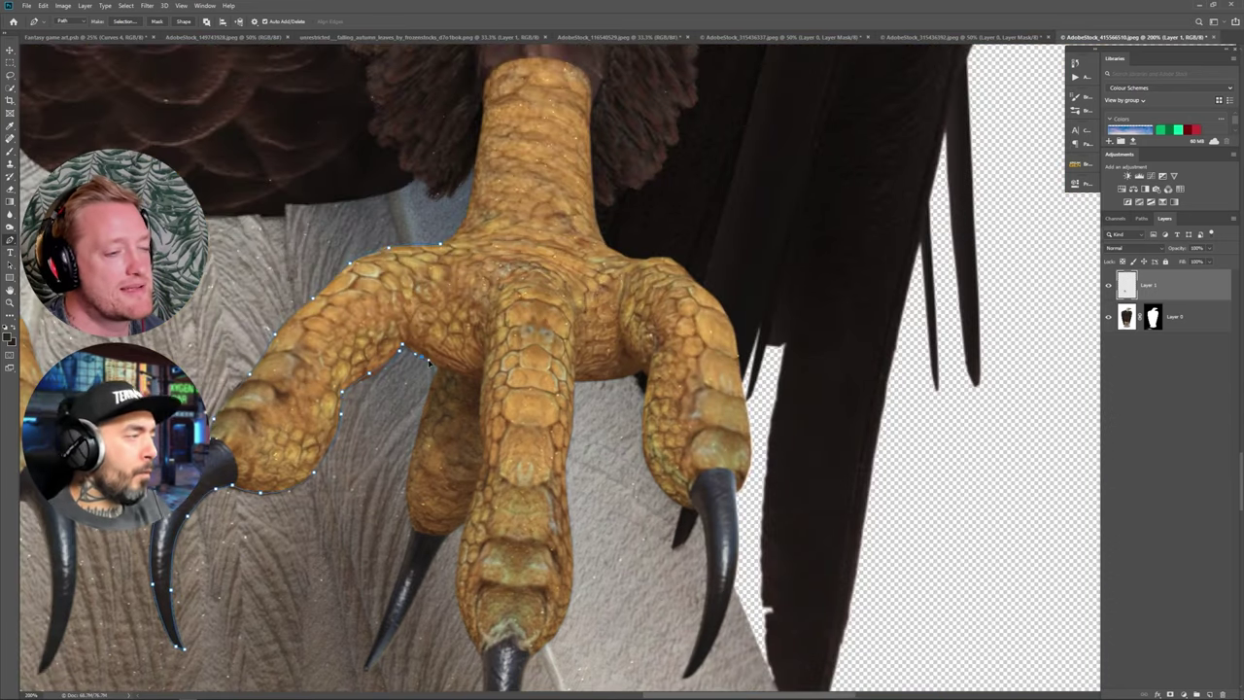
pyautogui.moveTo(423, 359); pyautogui.dragTo(587, 251)
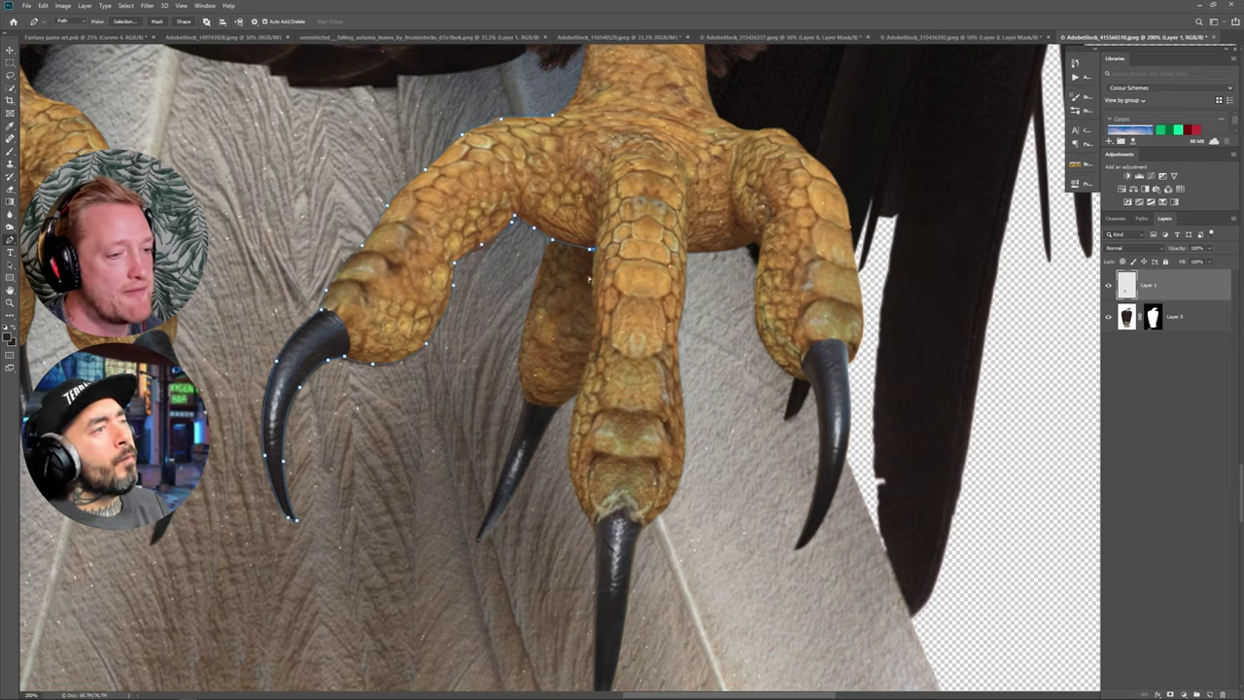
pyautogui.click(593, 524)
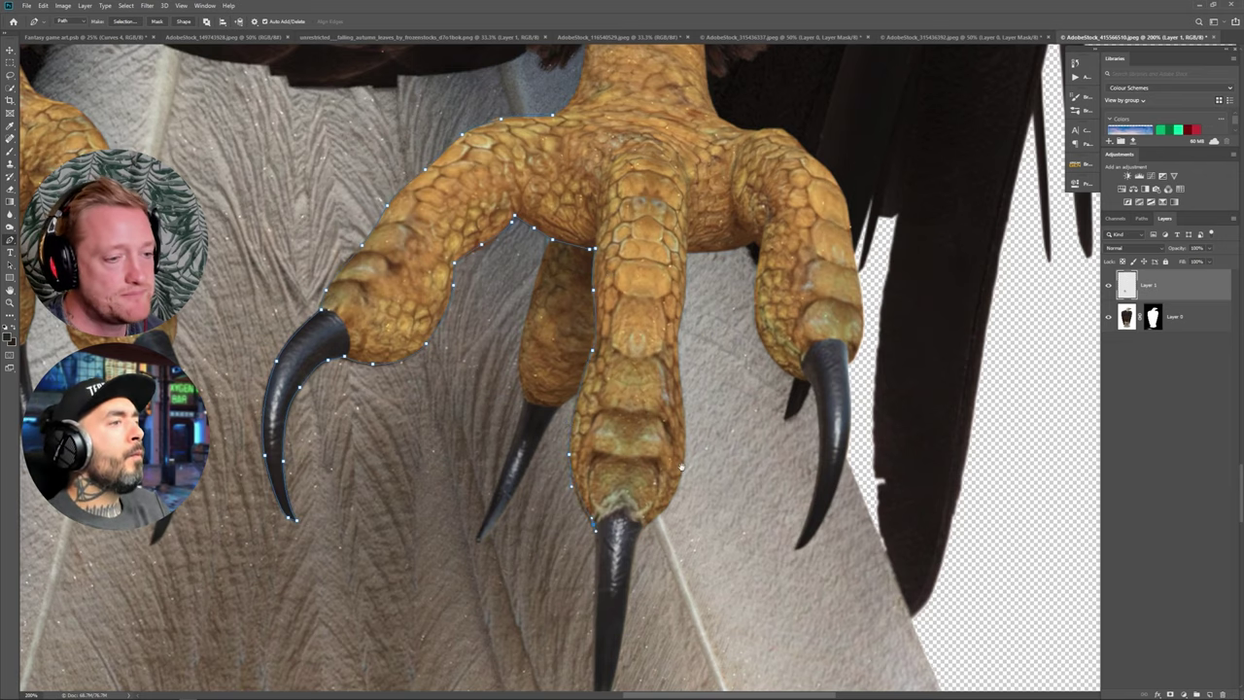
pyautogui.moveTo(680, 467); pyautogui.dragTo(758, 247)
pyautogui.moveTo(673, 414); pyautogui.dragTo(673, 439)
pyautogui.click(673, 475)
pyautogui.click(673, 484)
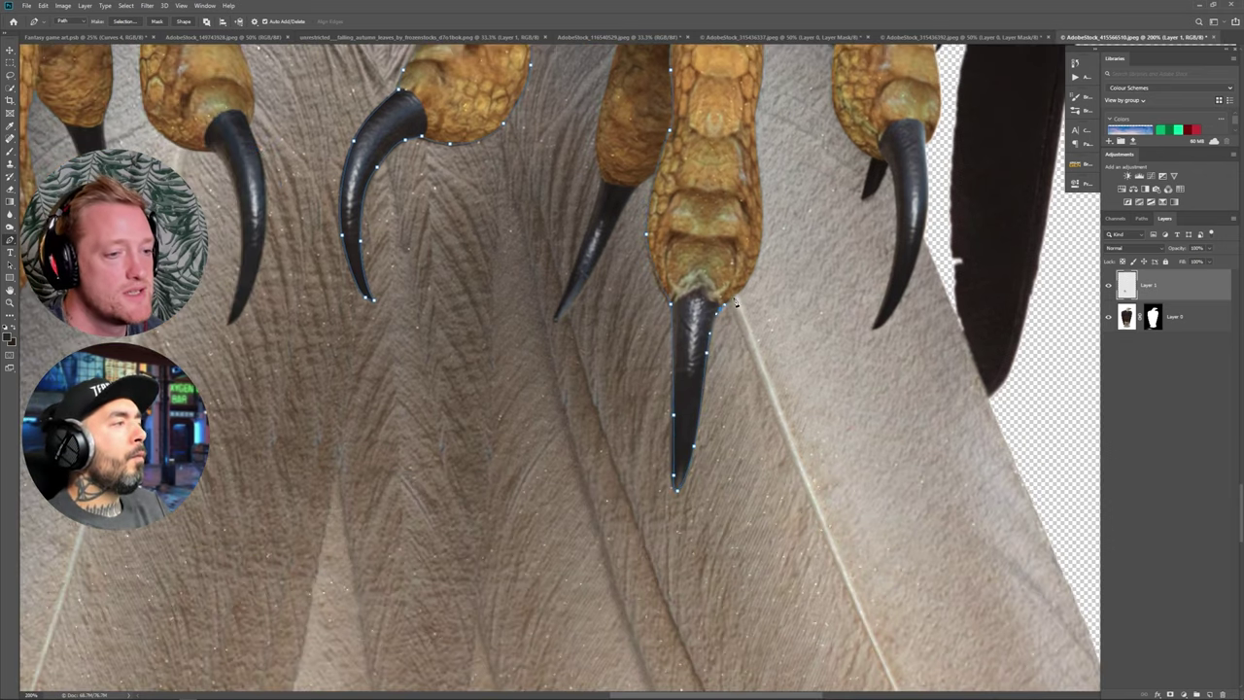
# Trace the path up the middle toe's far side and around the outer toe's underside and claw.
pyautogui.moveTo(847, 246); pyautogui.dragTo(544, 437)
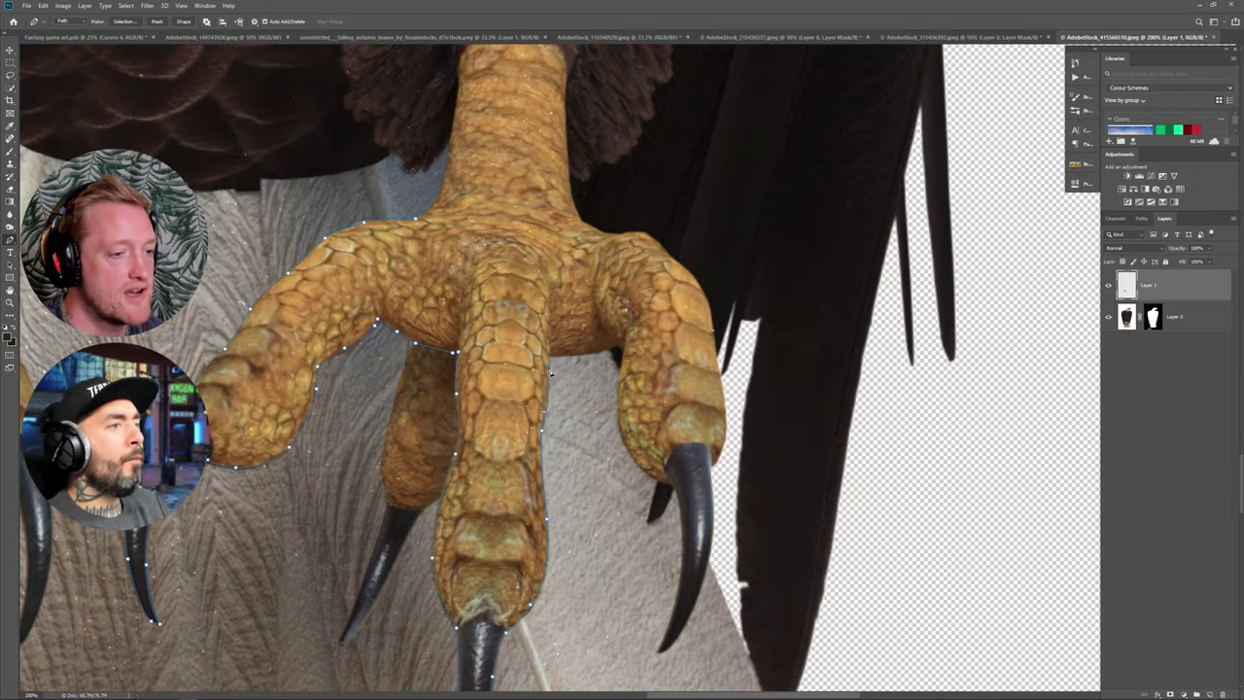
pyautogui.moveTo(575, 360); pyautogui.dragTo(620, 347)
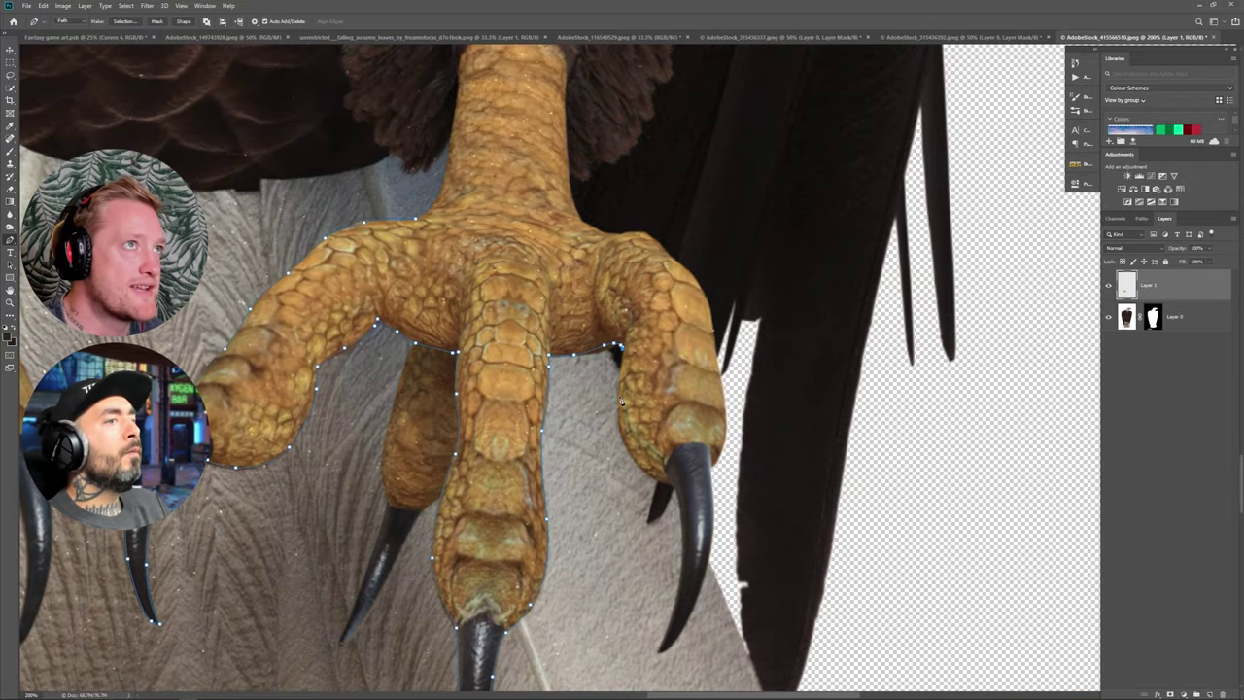
pyautogui.click(679, 489)
pyautogui.moveTo(796, 557); pyautogui.dragTo(825, 270)
pyautogui.moveTo(712, 229); pyautogui.dragTo(714, 234)
pyautogui.moveTo(707, 318); pyautogui.dragTo(700, 340)
pyautogui.moveTo(738, 277)
pyautogui.mouseDown()
pyautogui.moveTo(745, 202)
pyautogui.moveTo(618, 472)
pyautogui.mouseUp()
pyautogui.click(741, 189)
pyautogui.click(749, 170)
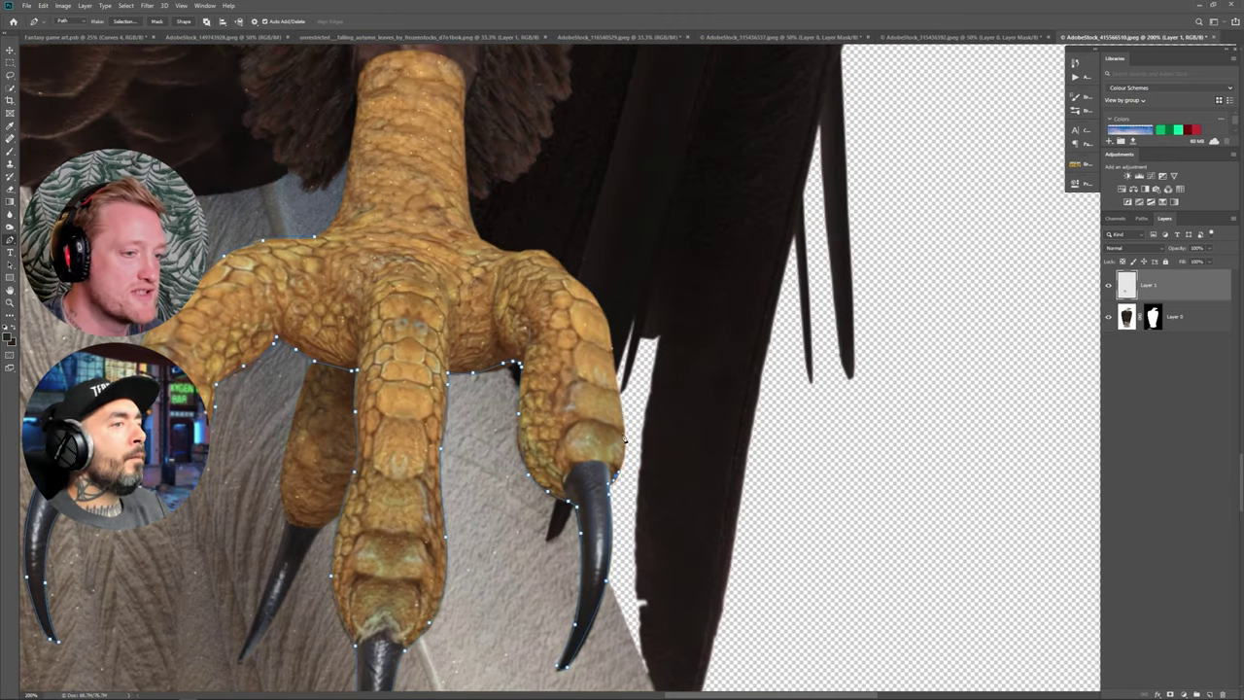
# Trace the path over the top of the outer toe and close it across the ankle.
pyautogui.moveTo(591, 292); pyautogui.dragTo(733, 367)
pyautogui.moveTo(699, 338); pyautogui.dragTo(689, 337)
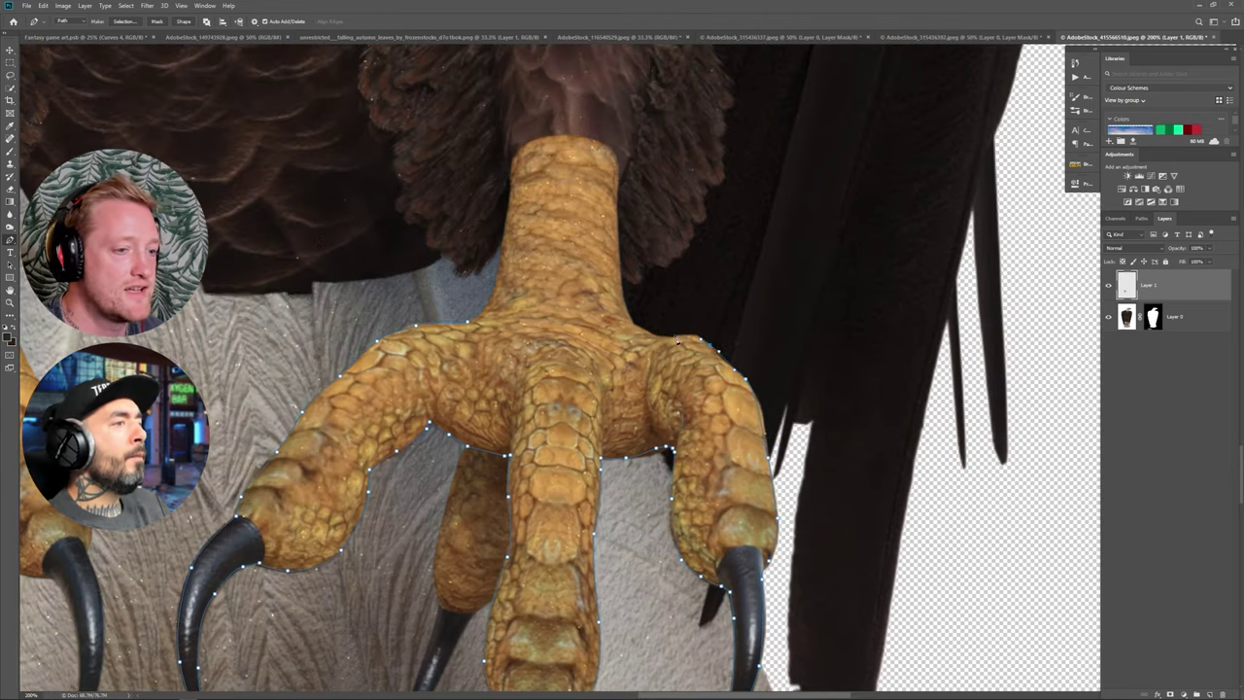
pyautogui.click(569, 306)
pyautogui.click(473, 322)
# Convert the path to a new anti-aliased selection and copy the foot from Layer 0 onto its own layer.
pyautogui.click(125, 21)
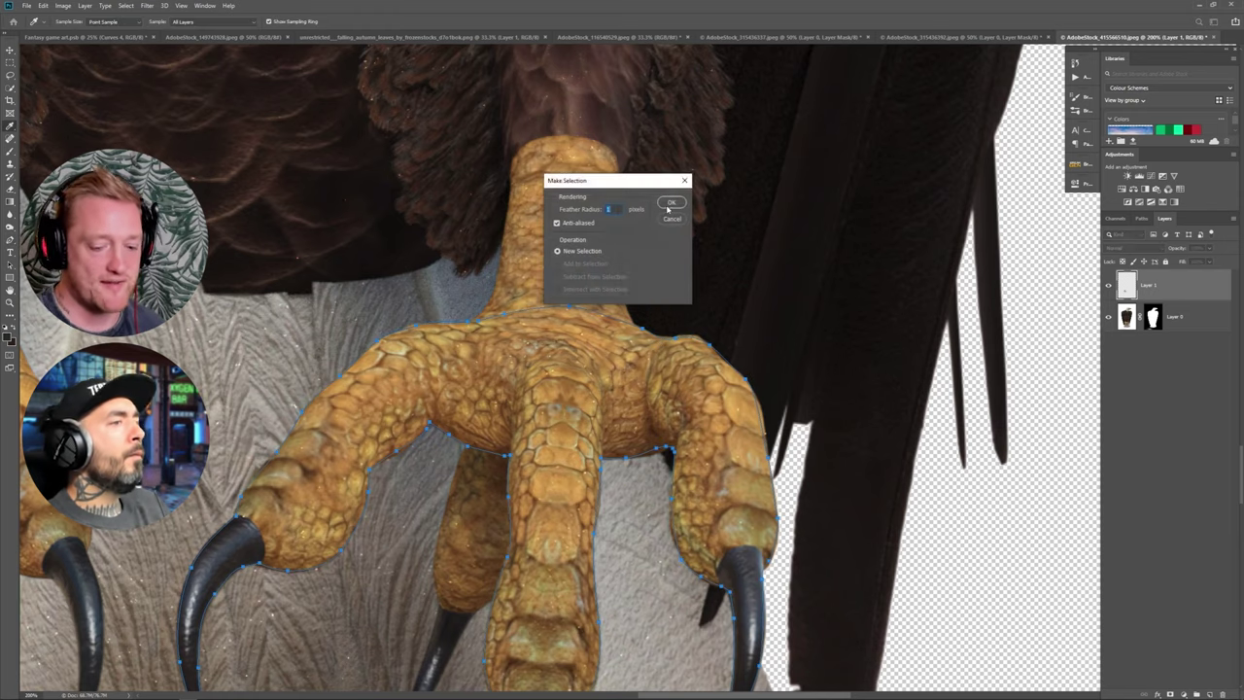
pyautogui.click(669, 203)
pyautogui.click(1128, 325)
pyautogui.hotkey('ctrl', 'j')
pyautogui.press('v')
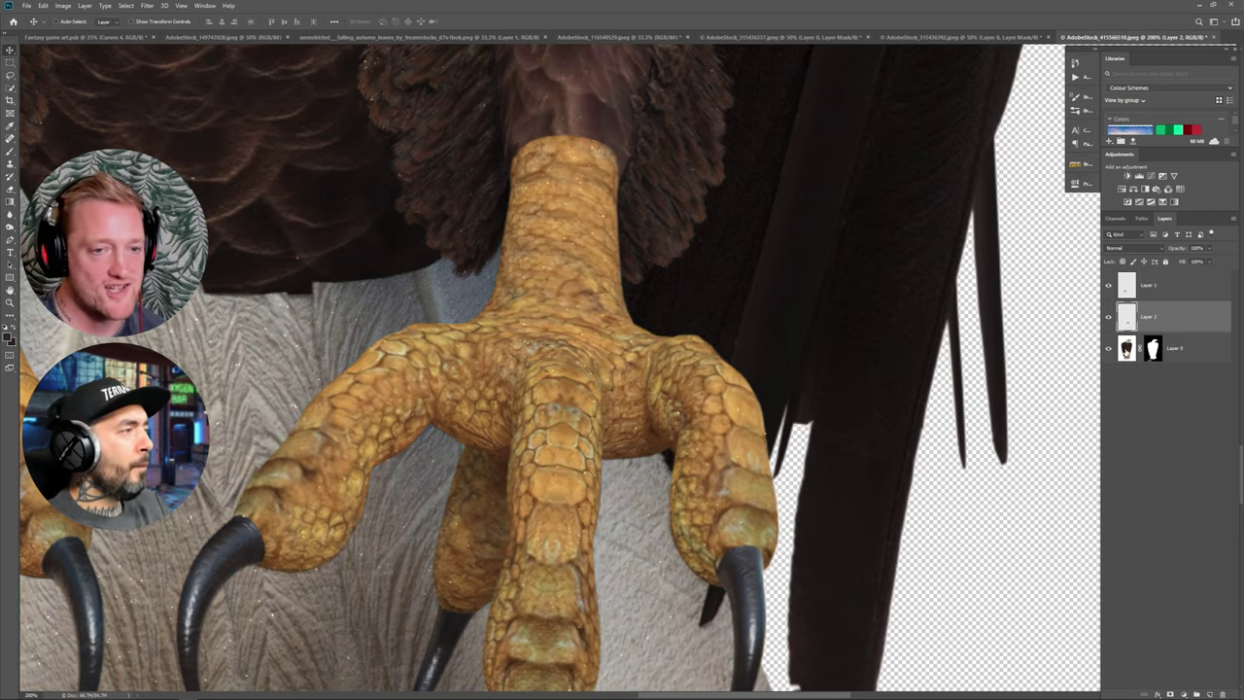
# Copy the masked eagle body on Layer 0 from its document into the Fantasy game art composite.
pyautogui.keyDown('ctrl'); pyautogui.click(301, 233); pyautogui.keyUp('ctrl')
pyautogui.hotkey('ctrl', '-')
pyautogui.hotkey('ctrl', '-')
pyautogui.hotkey('ctrl', '-')
pyautogui.hotkey('ctrl', '-')
pyautogui.hotkey('ctrl', '-')
pyautogui.hotkey('ctrl', '-')
pyautogui.click(88, 37)
pyautogui.click(269, 38)
pyautogui.click(1135, 37)
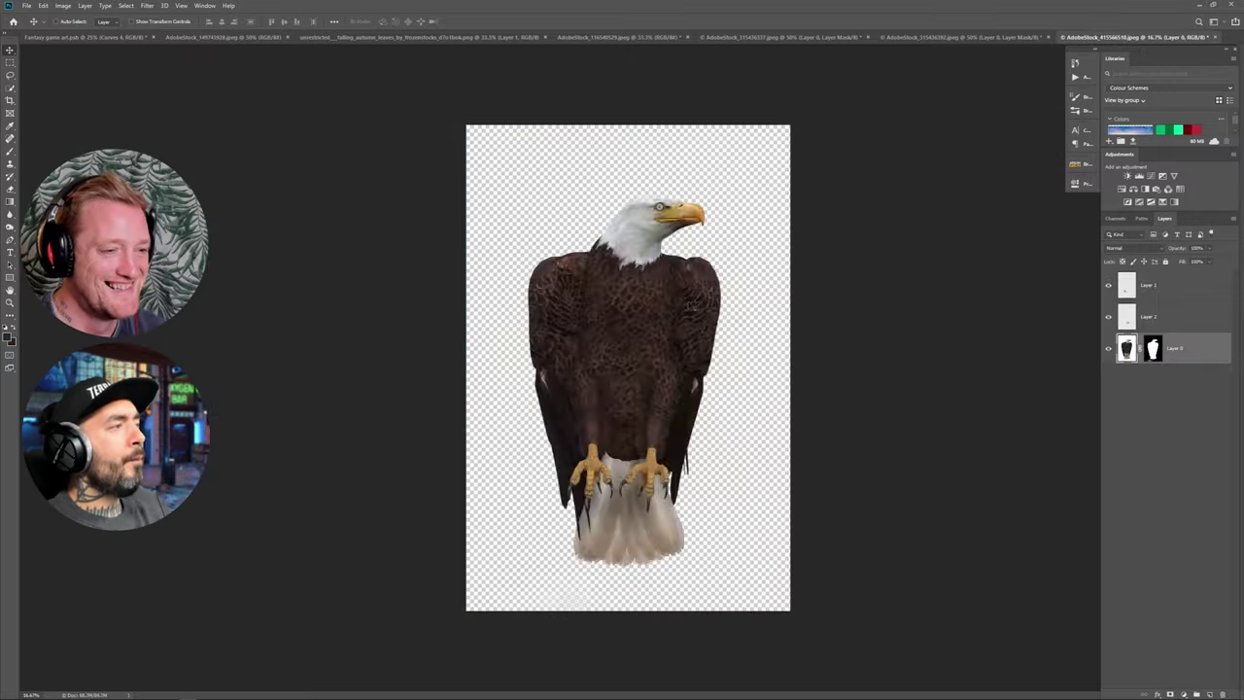
pyautogui.moveTo(619, 336); pyautogui.dragTo(533, 282)
# Scale the eagle down, flip it horizontally and place it behind the front archer's shoulder, beside her head.
pyautogui.hotkey('ctrl', 't')
pyautogui.moveTo(778, 647); pyautogui.dragTo(530, 274)
pyautogui.moveTo(494, 126); pyautogui.dragTo(187, 239)
pyautogui.moveTo(265, 230); pyautogui.dragTo(507, 231)
pyautogui.moveTo(609, 77); pyautogui.dragTo(578, 137)
pyautogui.moveTo(515, 267); pyautogui.dragTo(533, 210)
pyautogui.moveTo(449, 232); pyautogui.dragTo(422, 231)
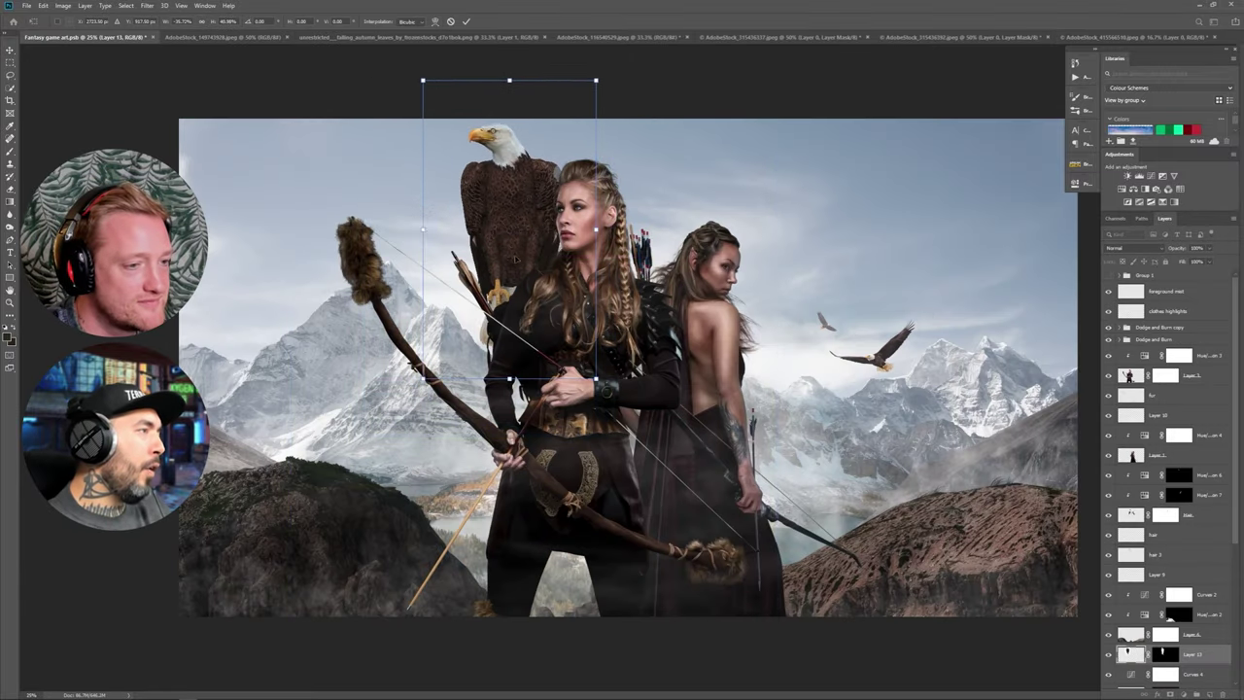
pyautogui.moveTo(516, 260); pyautogui.dragTo(528, 274)
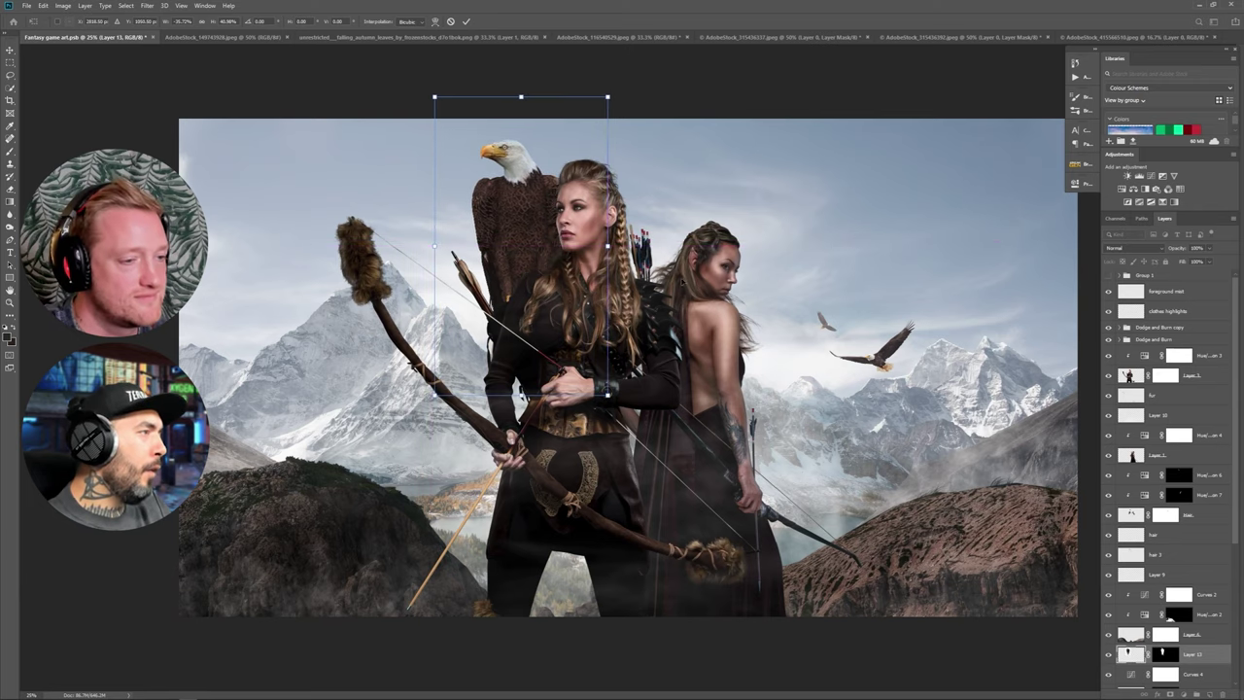
pyautogui.moveTo(608, 98); pyautogui.dragTo(590, 128)
pyautogui.moveTo(526, 245); pyautogui.dragTo(537, 224)
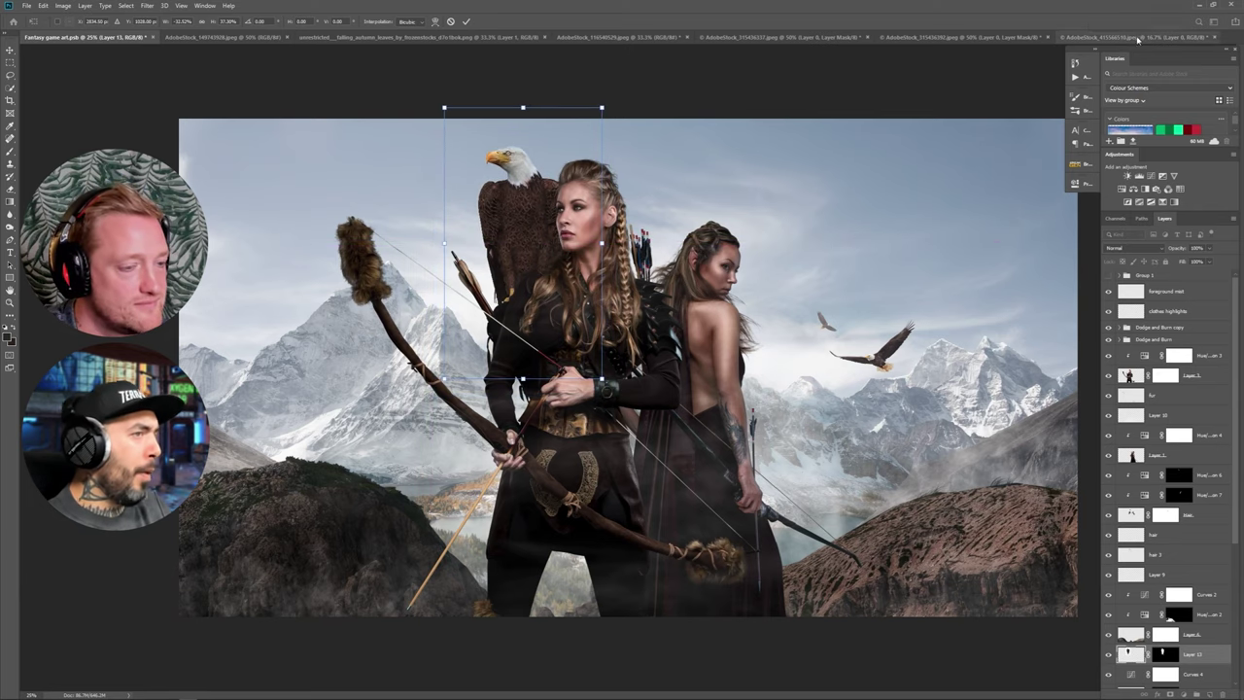
# Bring the first cut-out foot into the composite above the Dodge and Burn groups and scale it down onto the front archer's shoulder.
pyautogui.click(1134, 38)
pyautogui.click(1126, 292)
pyautogui.moveTo(577, 464); pyautogui.dragTo(505, 282)
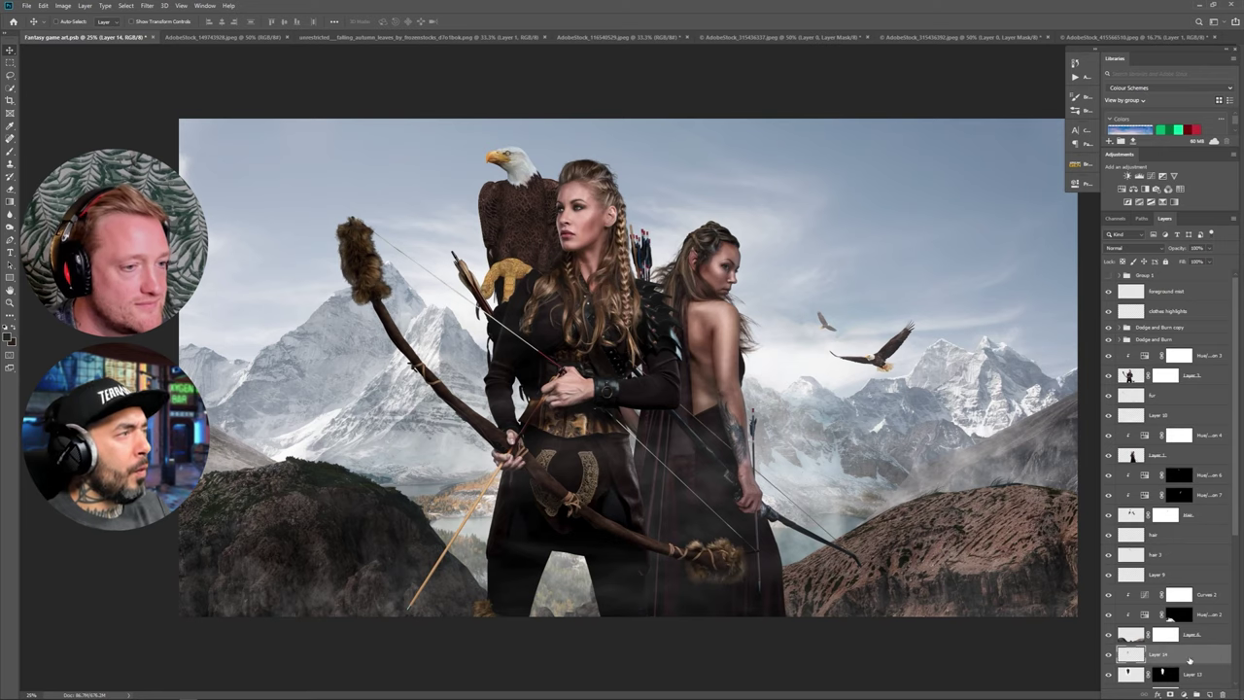
pyautogui.moveTo(1188, 657); pyautogui.dragTo(1173, 323)
pyautogui.hotkey('ctrl', 't')
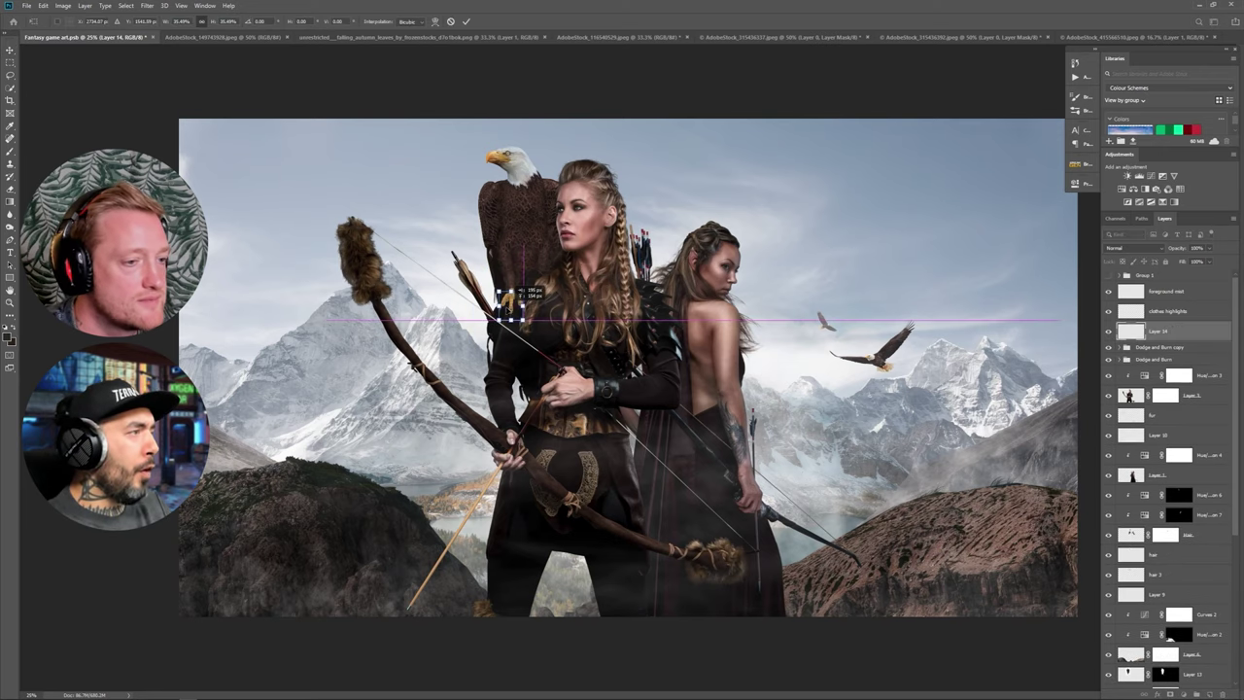
pyautogui.press('Return')
# Bring the second cut-out foot into the composite, scale it down and place it on the shoulder beside the archer's hair.
pyautogui.click(1135, 38)
pyautogui.click(1154, 316)
pyautogui.moveTo(655, 466); pyautogui.dragTo(544, 276)
pyautogui.hotkey('ctrl', 't')
pyautogui.moveTo(581, 227); pyautogui.dragTo(532, 273)
pyautogui.moveTo(516, 294); pyautogui.dragTo(540, 279)
pyautogui.press('Return')
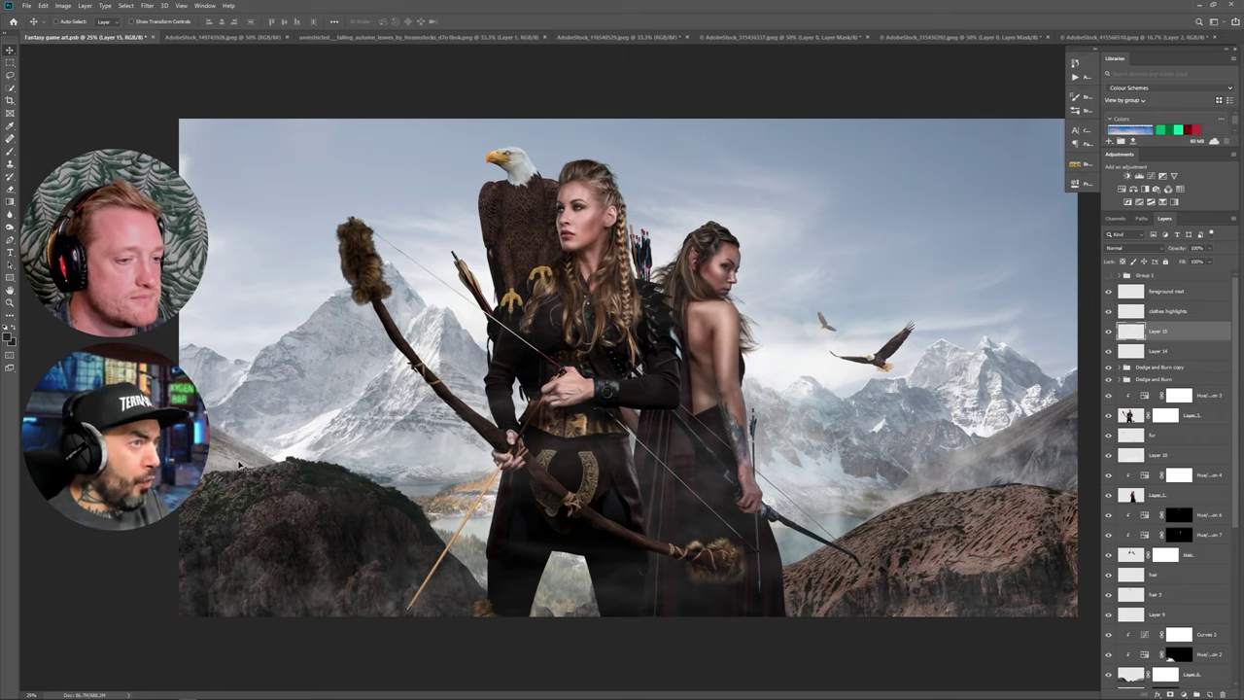
# Clip the Curves 4 adjustment to the flying eagle on Layer 12 and select that layer.
pyautogui.scroll(-3, 1156, 476)
pyautogui.scroll(-3, 1140, 518)
pyautogui.scroll(5, 1152, 467)
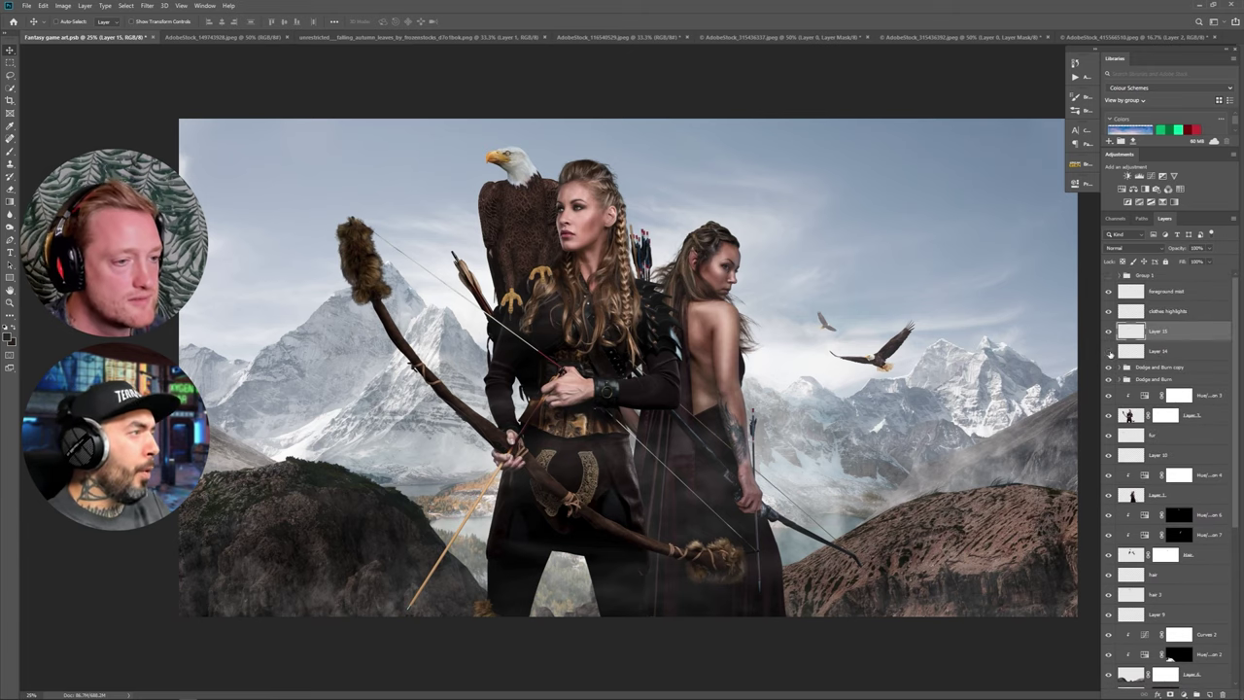
pyautogui.scroll(-5, 1184, 334)
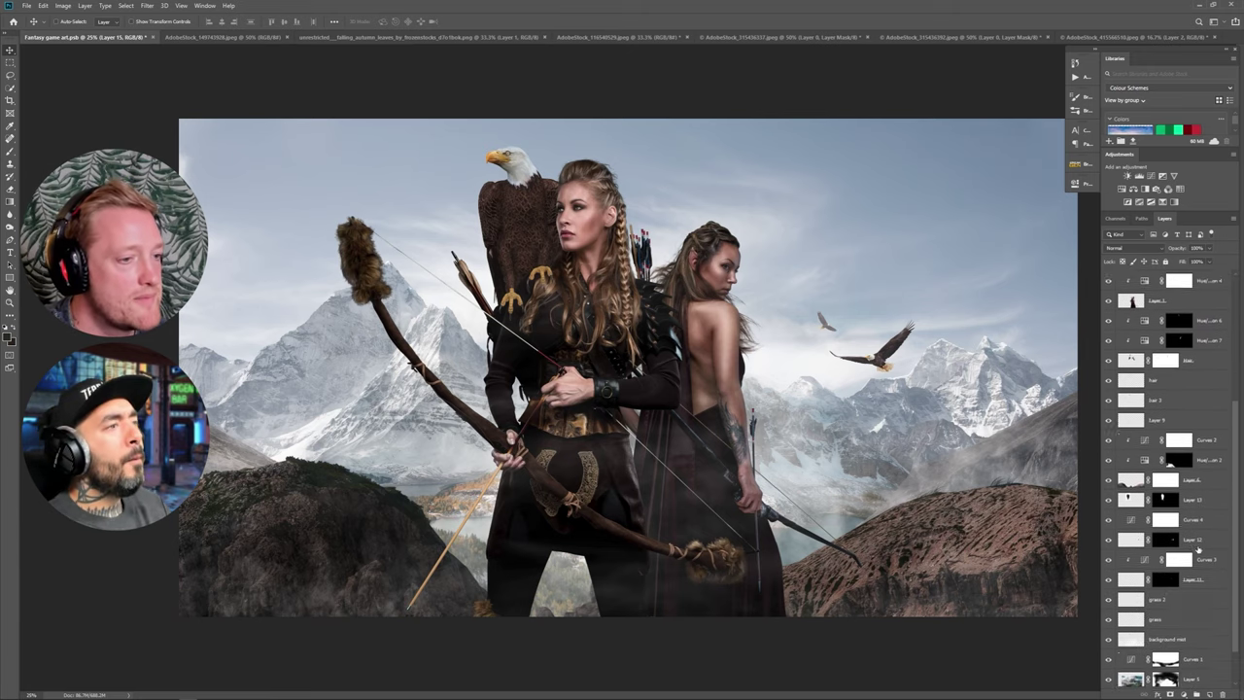
pyautogui.doubleClick(1130, 507)
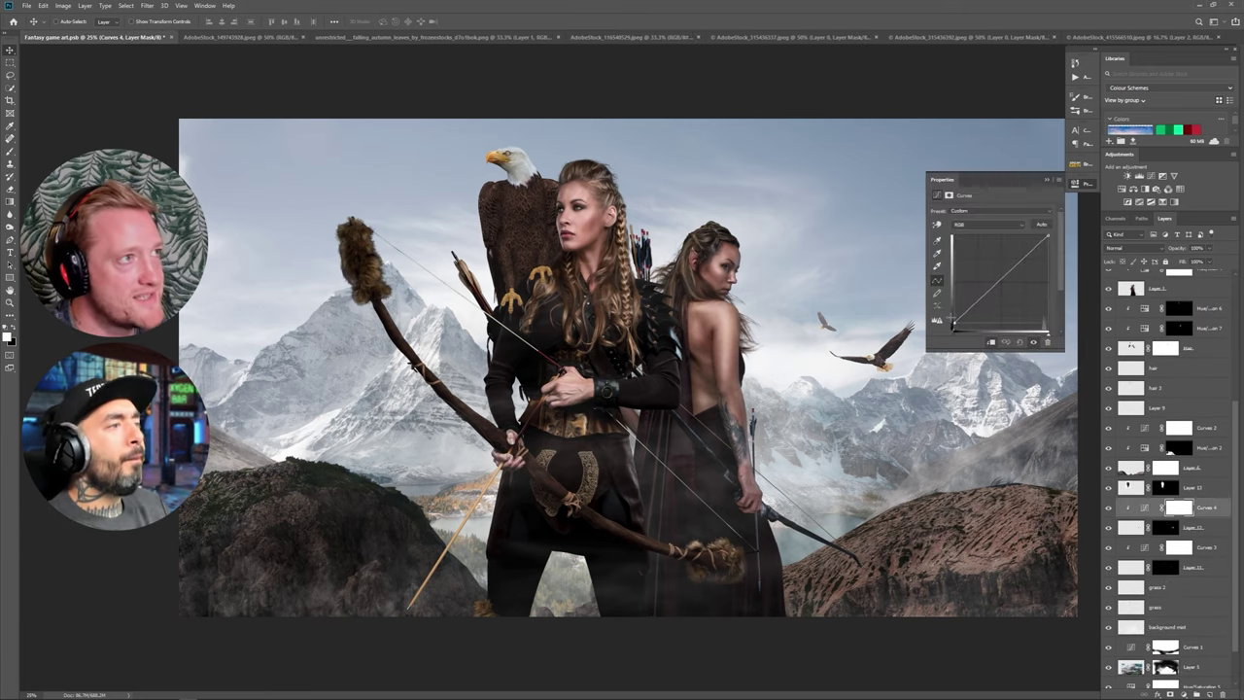
pyautogui.click(1047, 396)
pyautogui.hotkey('alt', '[')
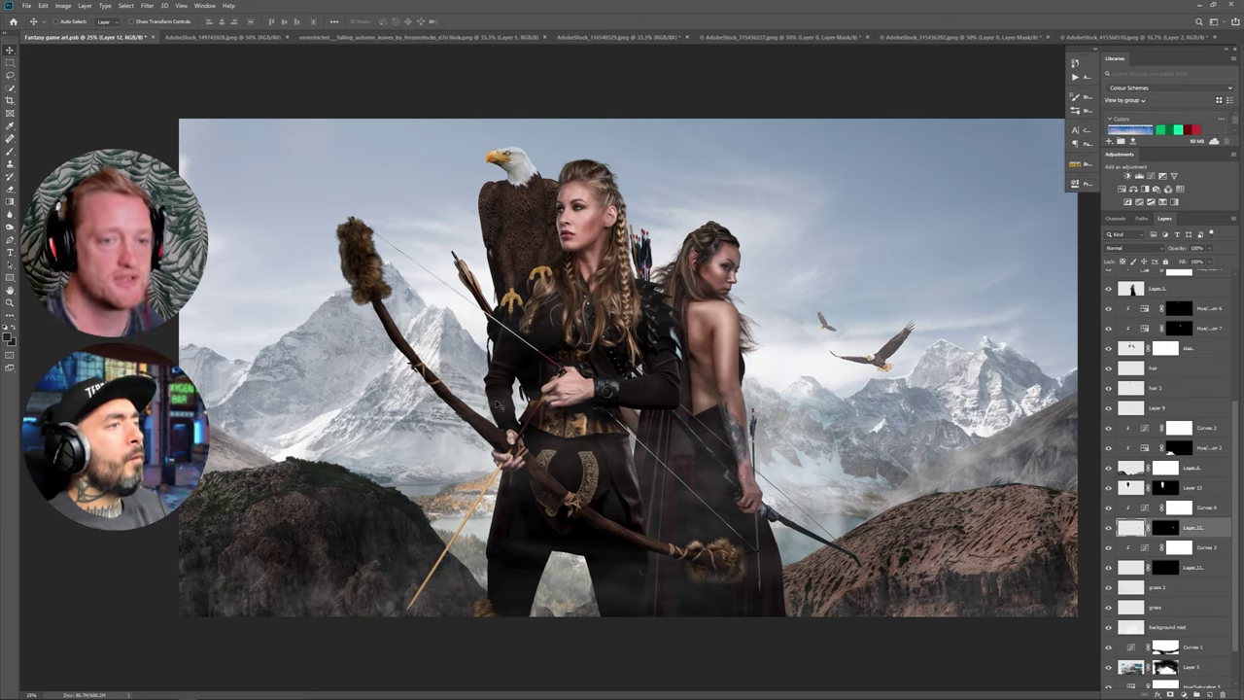
# Transform the foot on Layer 14 to refit it on the archer's shoulder.
pyautogui.scroll(3, 1148, 342)
pyautogui.scroll(2, 1109, 370)
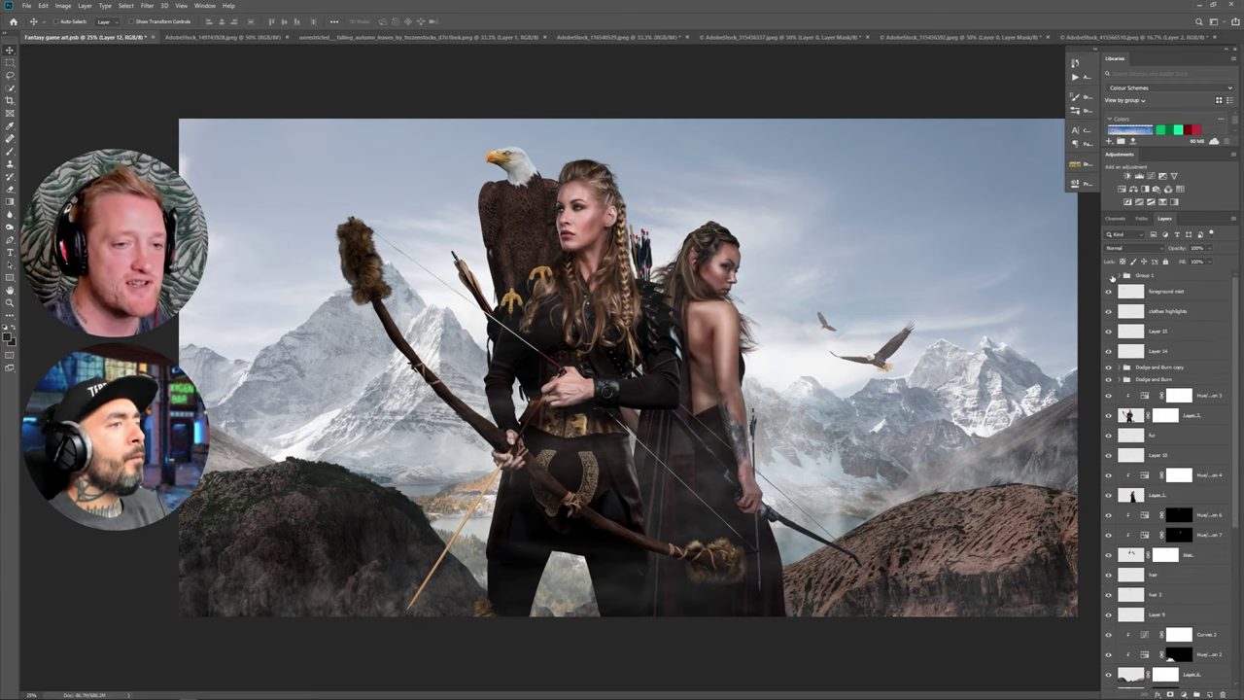
pyautogui.click(1127, 351)
pyautogui.hotkey('ctrl', 't')
pyautogui.moveTo(527, 287); pyautogui.dragTo(514, 298)
pyautogui.press('Return')
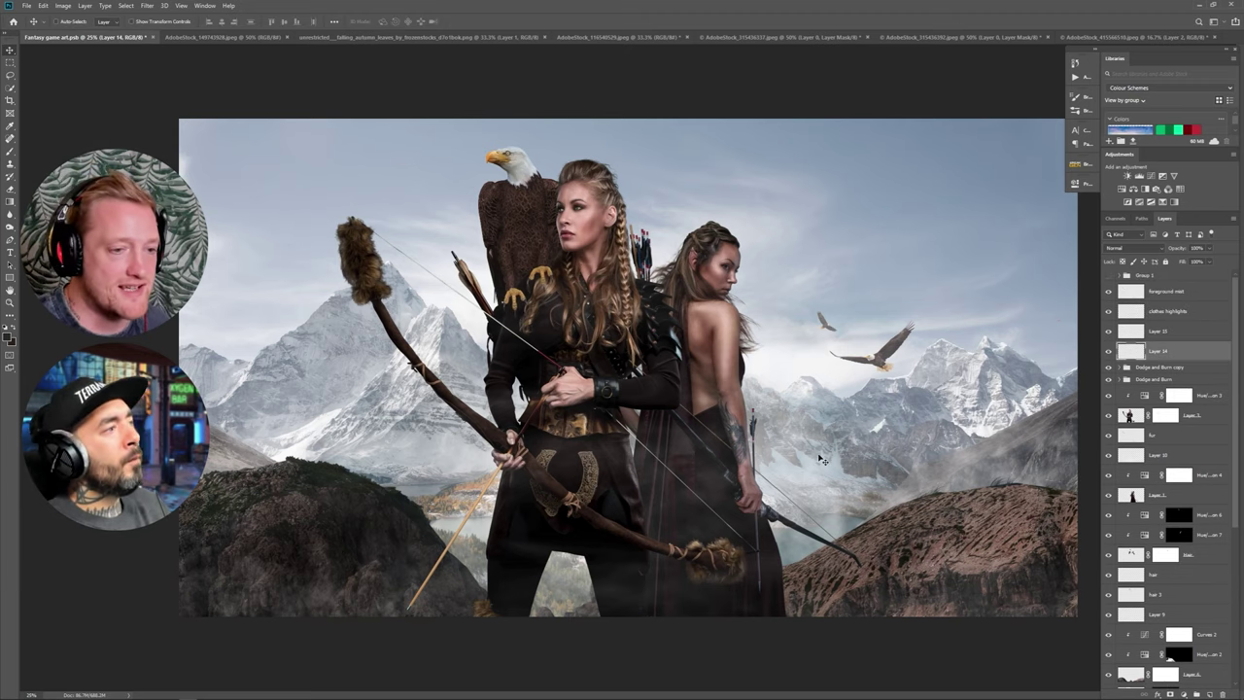
# Clip a Curves adjustment with a lowered white point to the Layer 14 foot and duplicate it clipped onto Layer 15.
pyautogui.click(1150, 175)
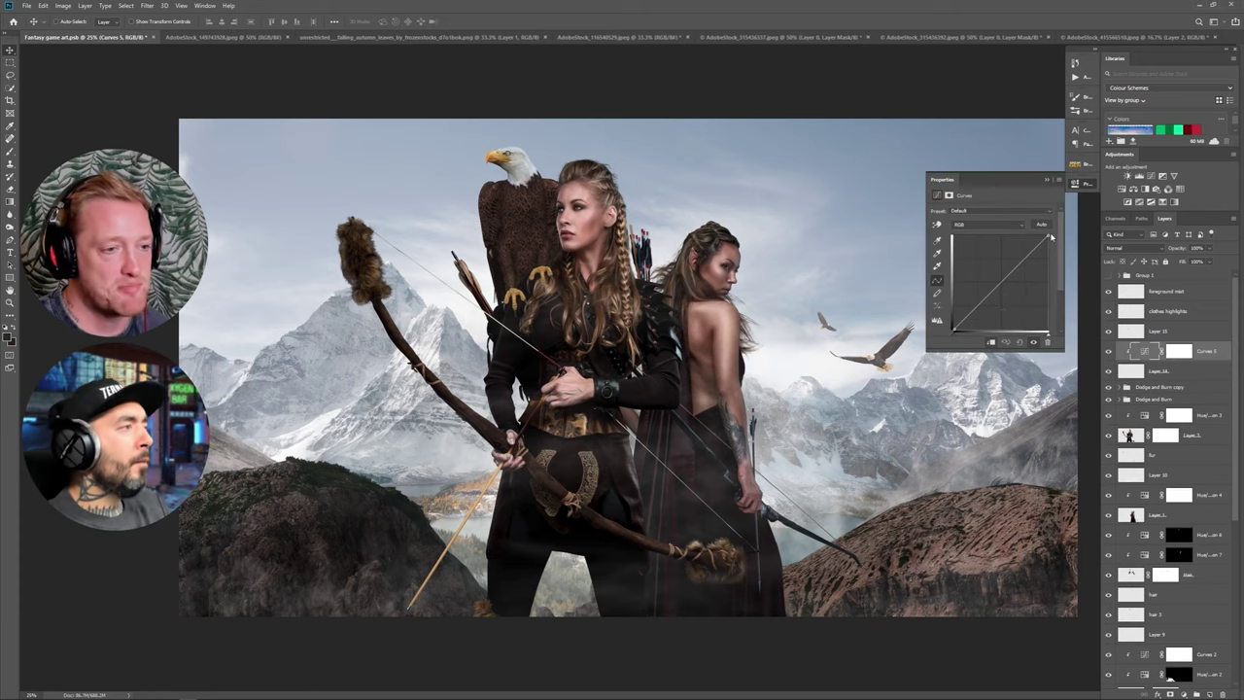
pyautogui.moveTo(996, 280); pyautogui.dragTo(1054, 242)
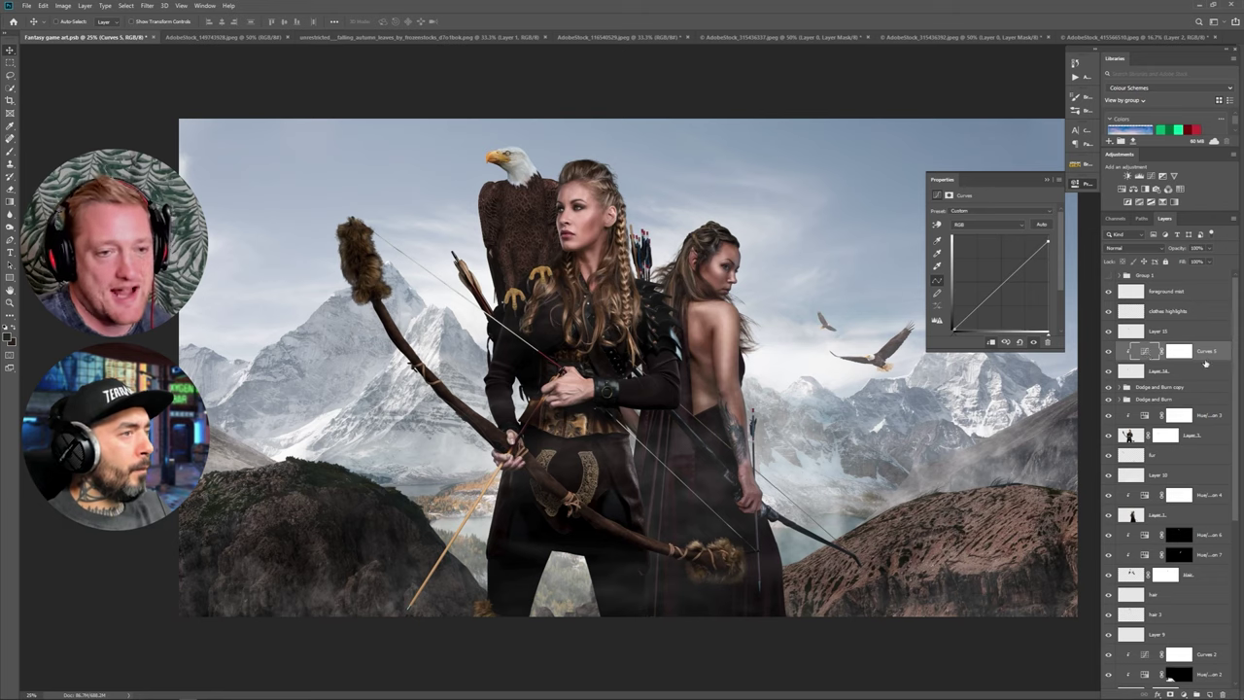
pyautogui.keyDown('alt'); pyautogui.moveTo(1195, 354); pyautogui.dragTo(1201, 327); pyautogui.keyUp('alt')
pyautogui.keyDown('alt'); pyautogui.click(1141, 341); pyautogui.keyUp('alt')
# Add clipped Hue/Saturation adjustments to the feet on Layer 15 and Layer 14, slightly reducing the saturation.
pyautogui.click(1200, 355)
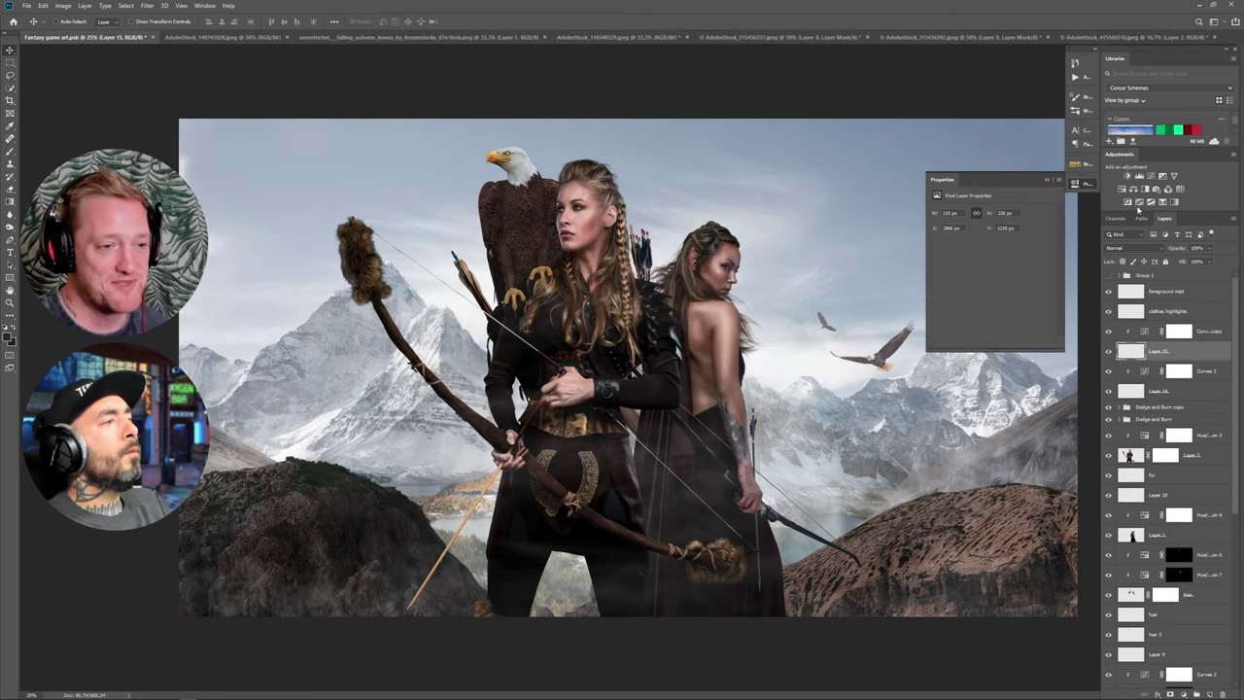
pyautogui.click(1121, 189)
pyautogui.moveTo(992, 268); pyautogui.dragTo(983, 268)
pyautogui.moveTo(1171, 351); pyautogui.dragTo(1171, 408)
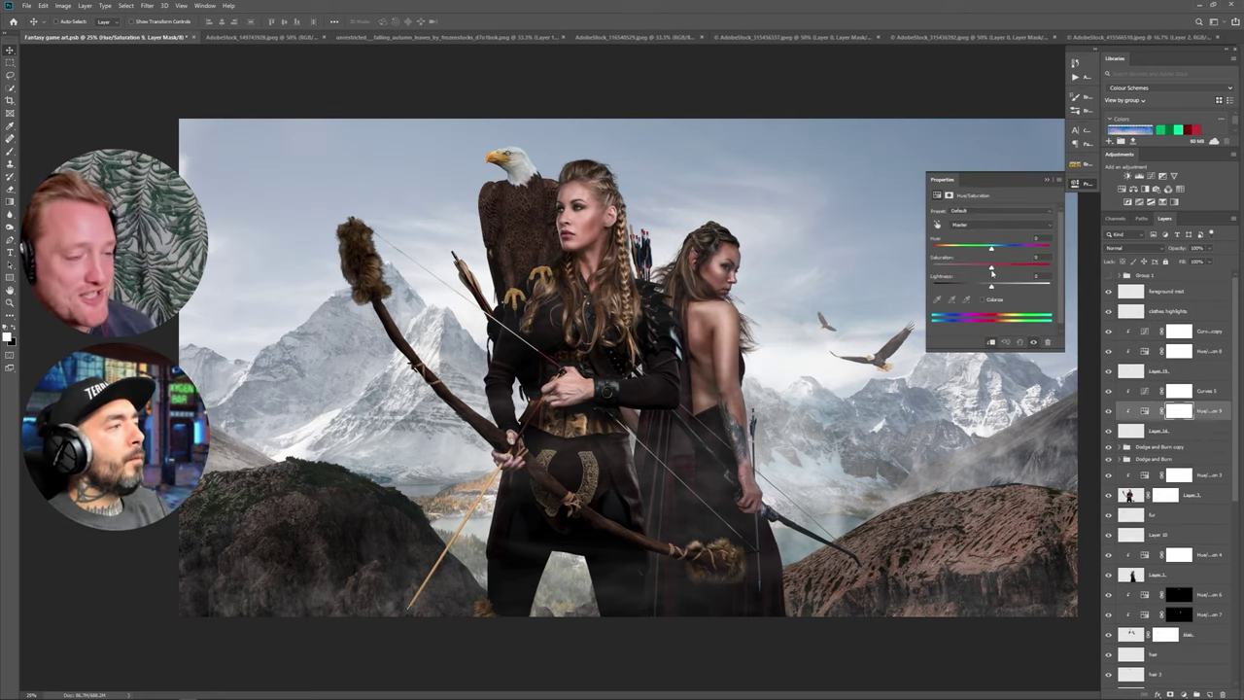
# Group both foot layers with their adjustments under the name "Eagle feet".
pyautogui.keyDown('shift'); pyautogui.click(1217, 331); pyautogui.keyUp('shift')
pyautogui.rightClick(1216, 331)
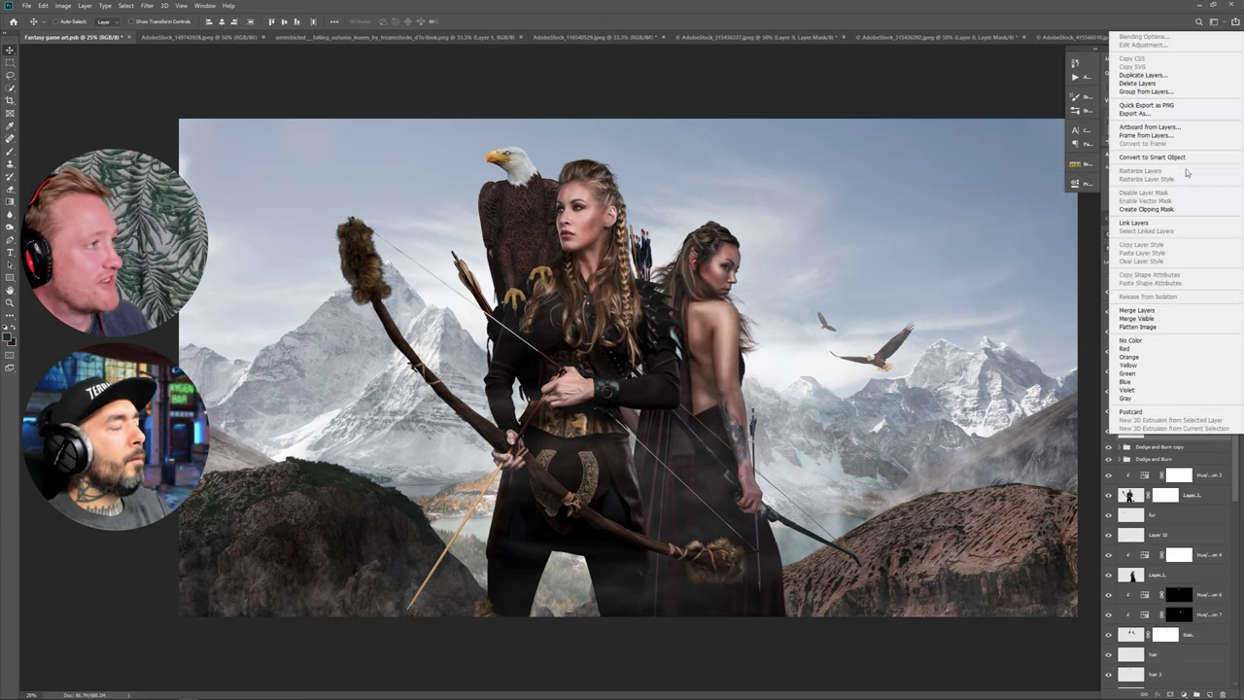
pyautogui.click(1144, 96)
pyautogui.write('Eagle feet')
pyautogui.press('Return')
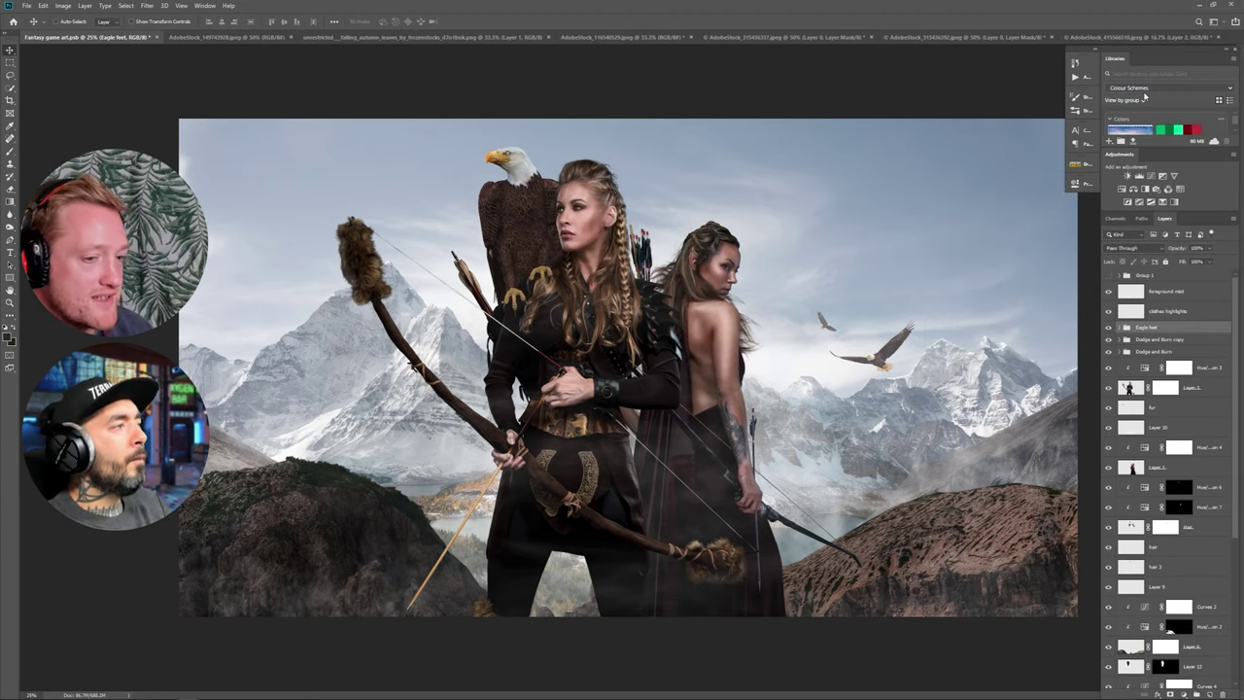
# Add a Hue/Saturation adjustment clipped to the perched eagle's body layer.
pyautogui.scroll(-3, 1188, 501)
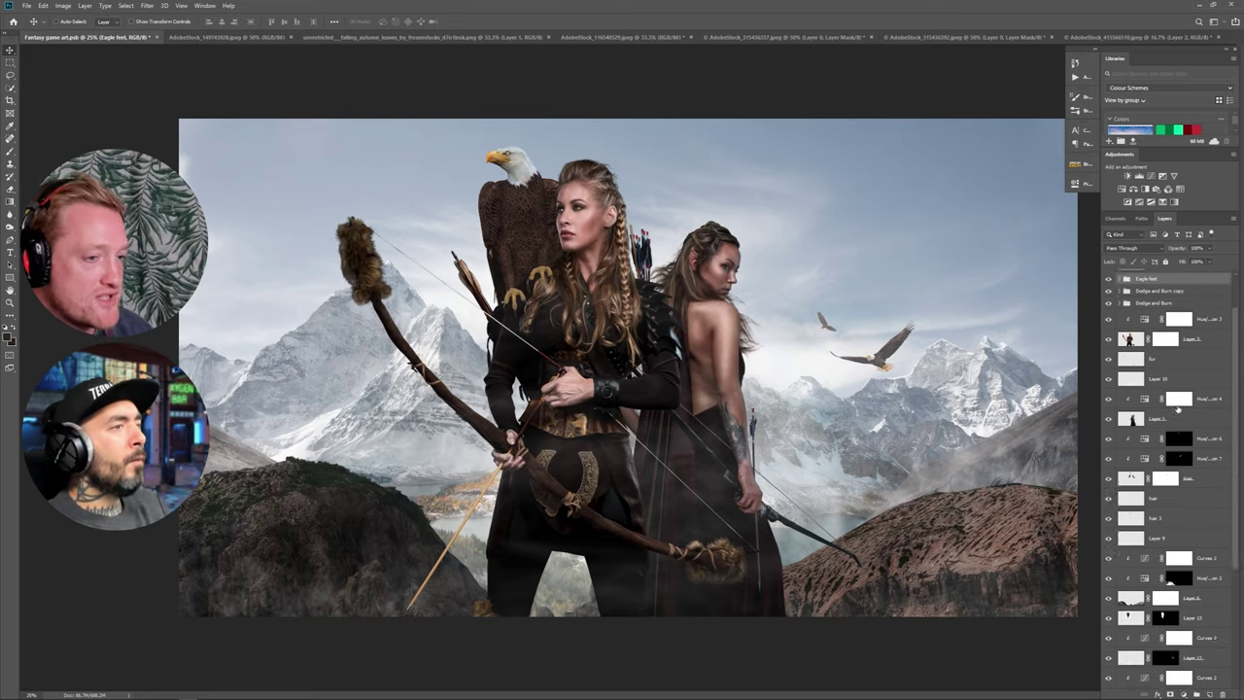
pyautogui.click(1191, 509)
pyautogui.click(1122, 189)
pyautogui.keyDown('alt'); pyautogui.click(1134, 520); pyautogui.keyUp('alt')
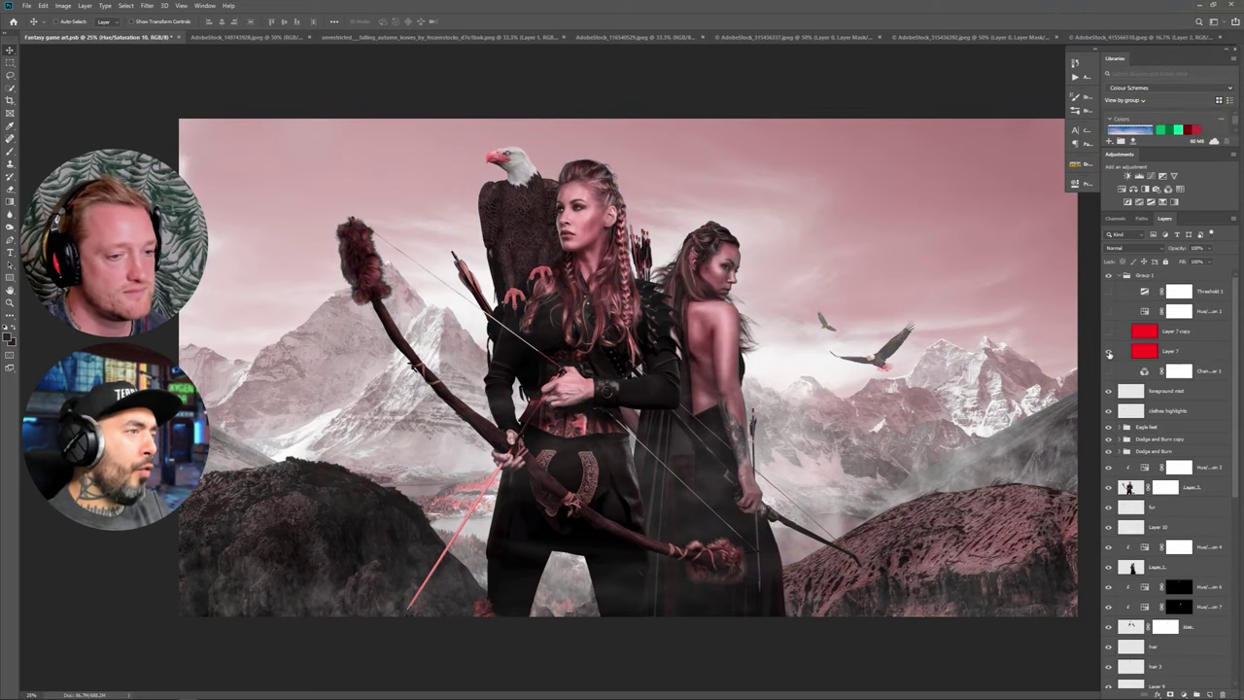
# Show the red Layer 7 copy in Group 1 together with Layer 7 to check the composite's saturation.
pyautogui.click(1109, 333)
pyautogui.click(1108, 333)
pyautogui.click(1109, 333)
pyautogui.scroll(-1, 1157, 564)
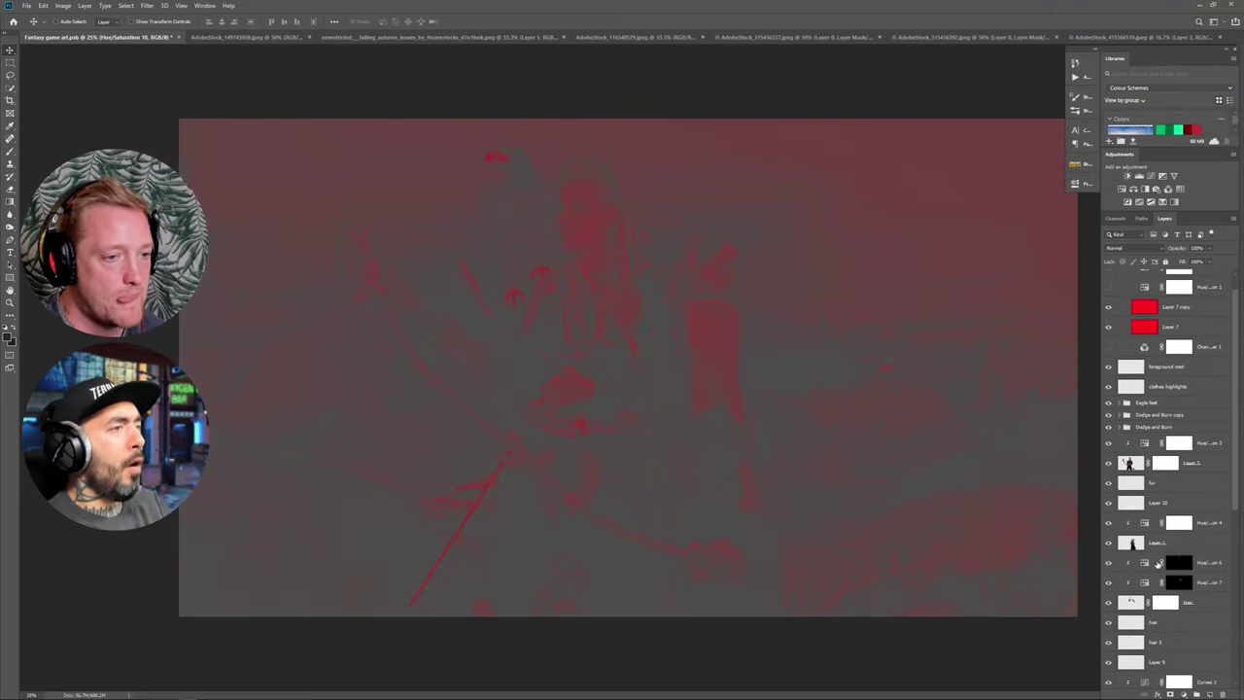
# Hide the Group 1 check layers and lower the yellow saturation of the perched eagle's beak in its clipped Hue/Saturation adjustment.
pyautogui.scroll(1, 1158, 564)
pyautogui.click(1108, 276)
pyautogui.scroll(-3, 1148, 495)
pyautogui.click(1147, 577)
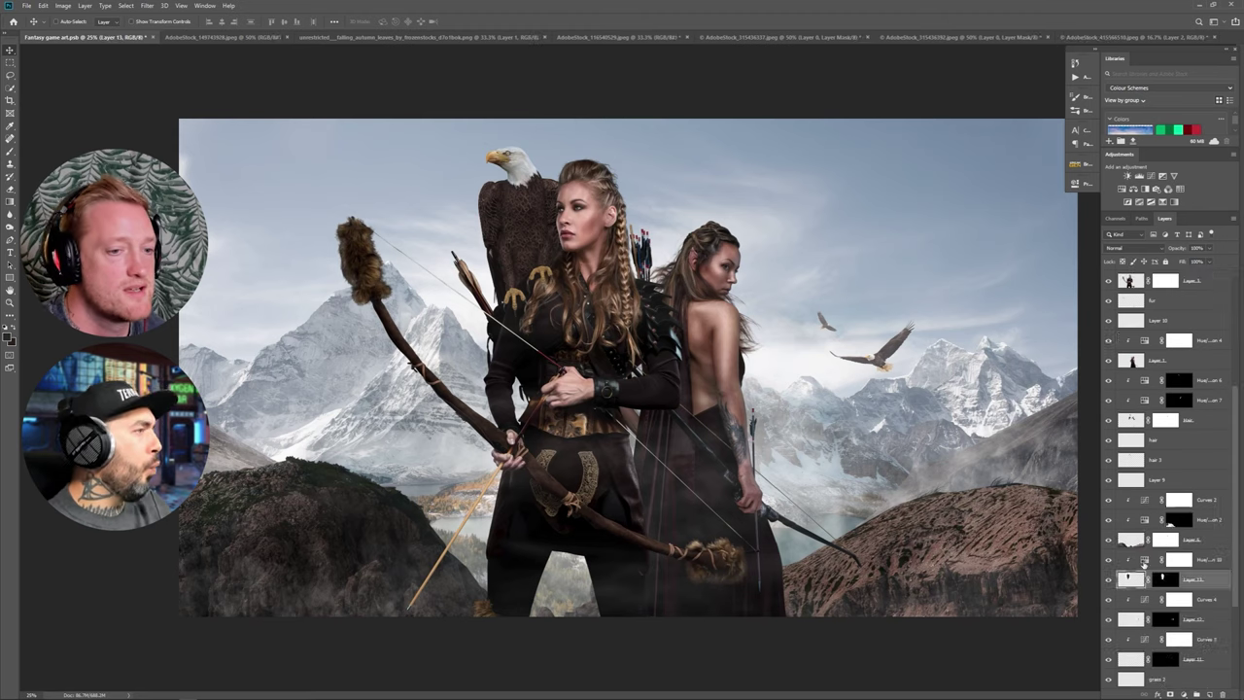
pyautogui.doubleClick(1144, 561)
pyautogui.moveTo(489, 159); pyautogui.dragTo(484, 159)
pyautogui.click(1047, 179)
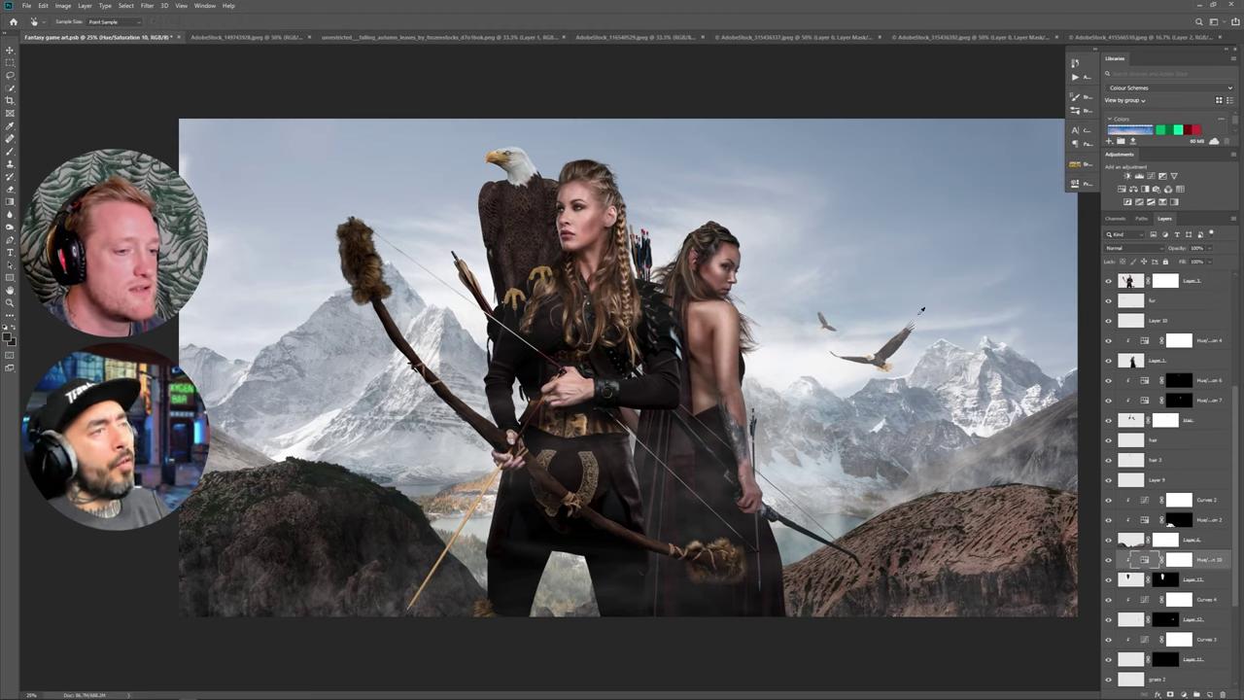
# Slightly reduce the overall saturation in the perched eagle's Hue/Saturation adjustment.
pyautogui.doubleClick(1144, 560)
pyautogui.moveTo(991, 268); pyautogui.dragTo(981, 269)
pyautogui.click(983, 224)
pyautogui.click(949, 321)
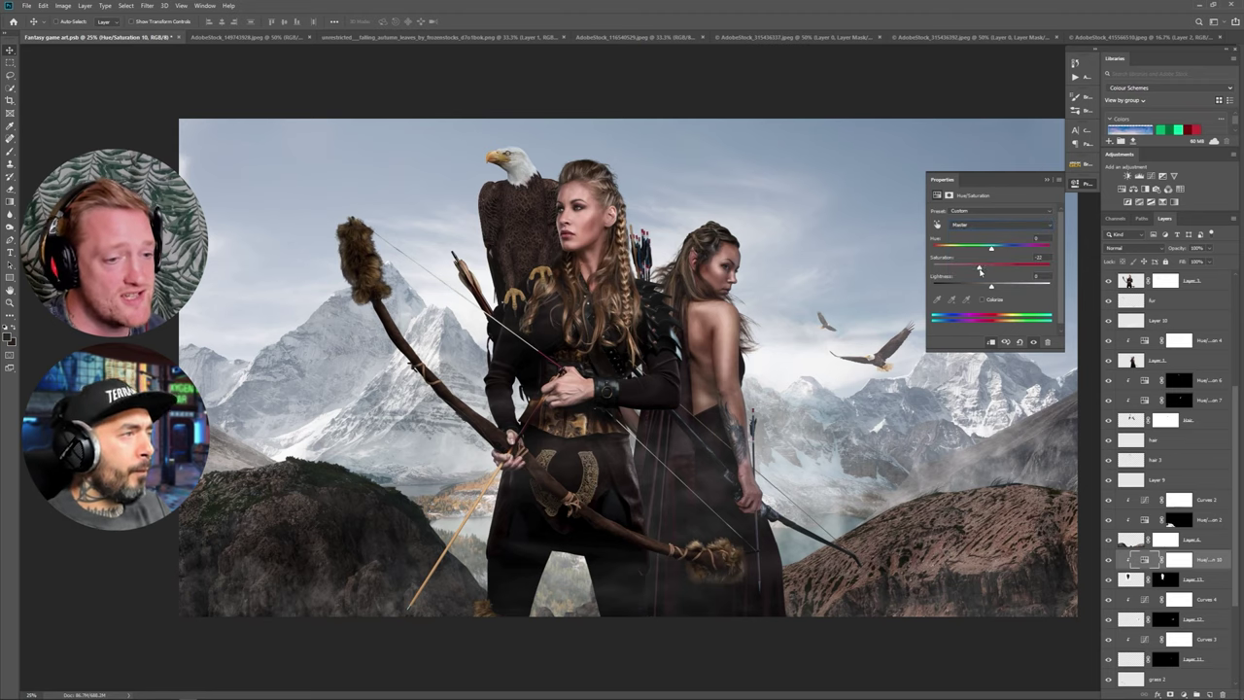
pyautogui.press('i')
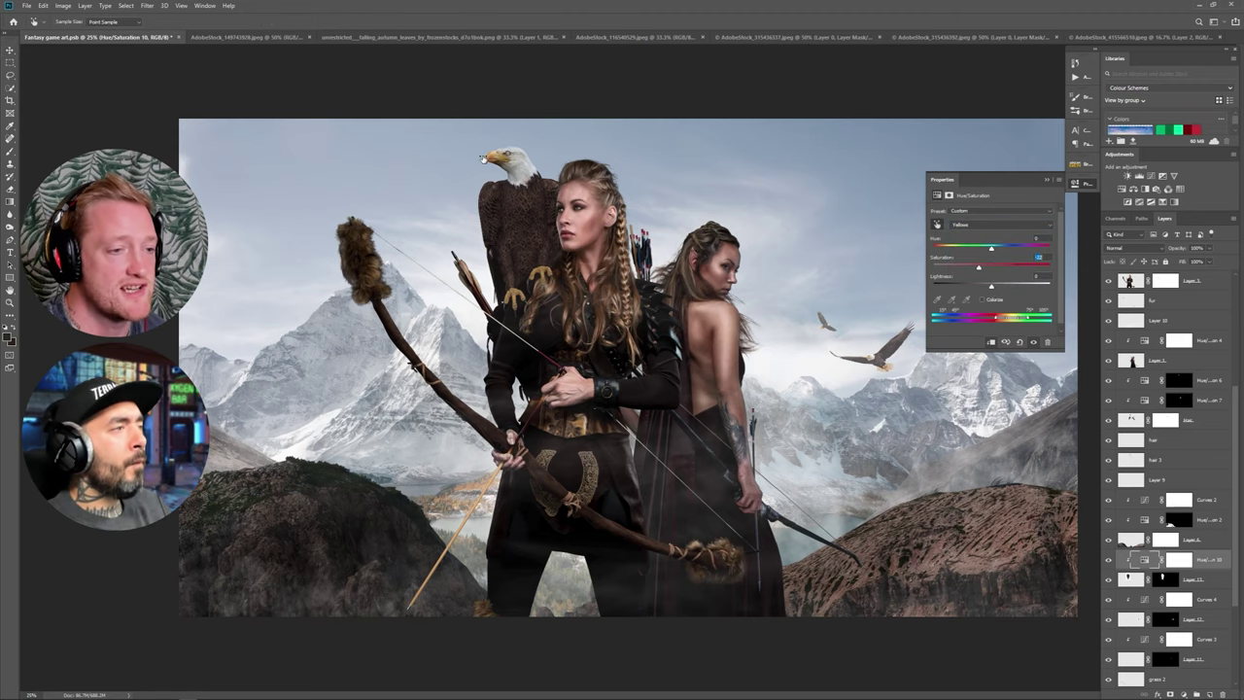
pyautogui.click(1047, 178)
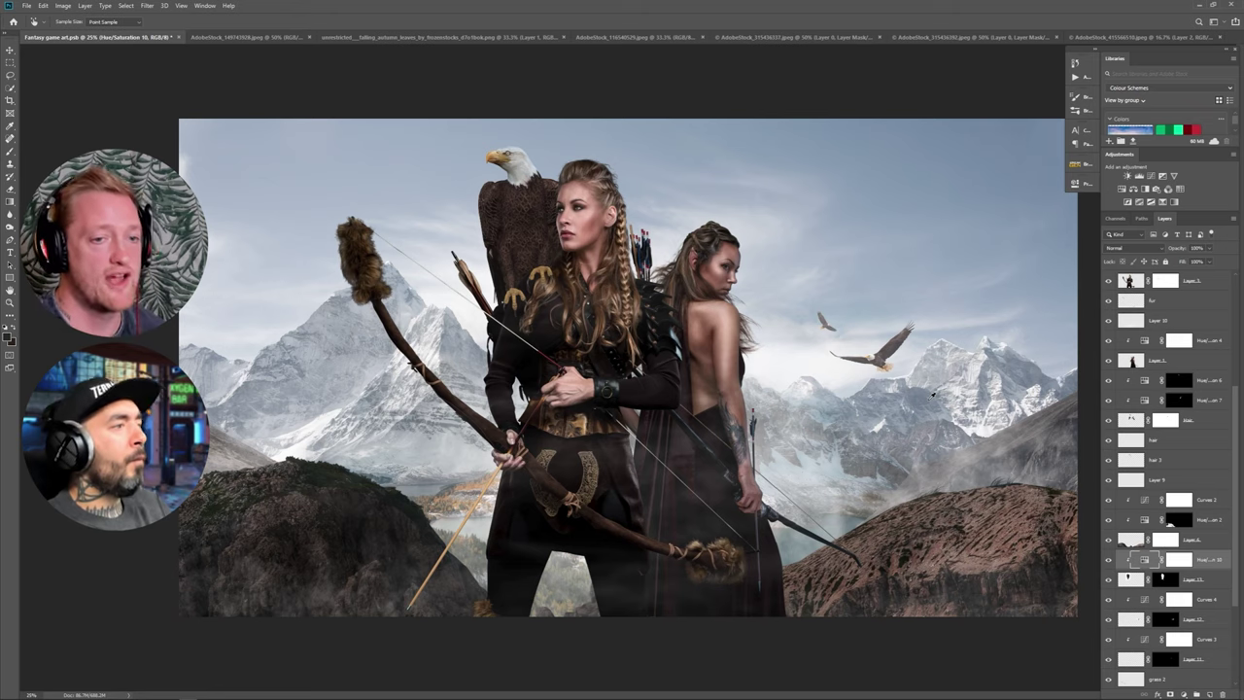
# Add clipped Hue/Saturation adjustments to the flying eagles on Layer 12 and Layer 11, reducing the saturation.
pyautogui.scroll(7, 1192, 505)
pyautogui.scroll(-11, 1194, 544)
pyautogui.click(1195, 572)
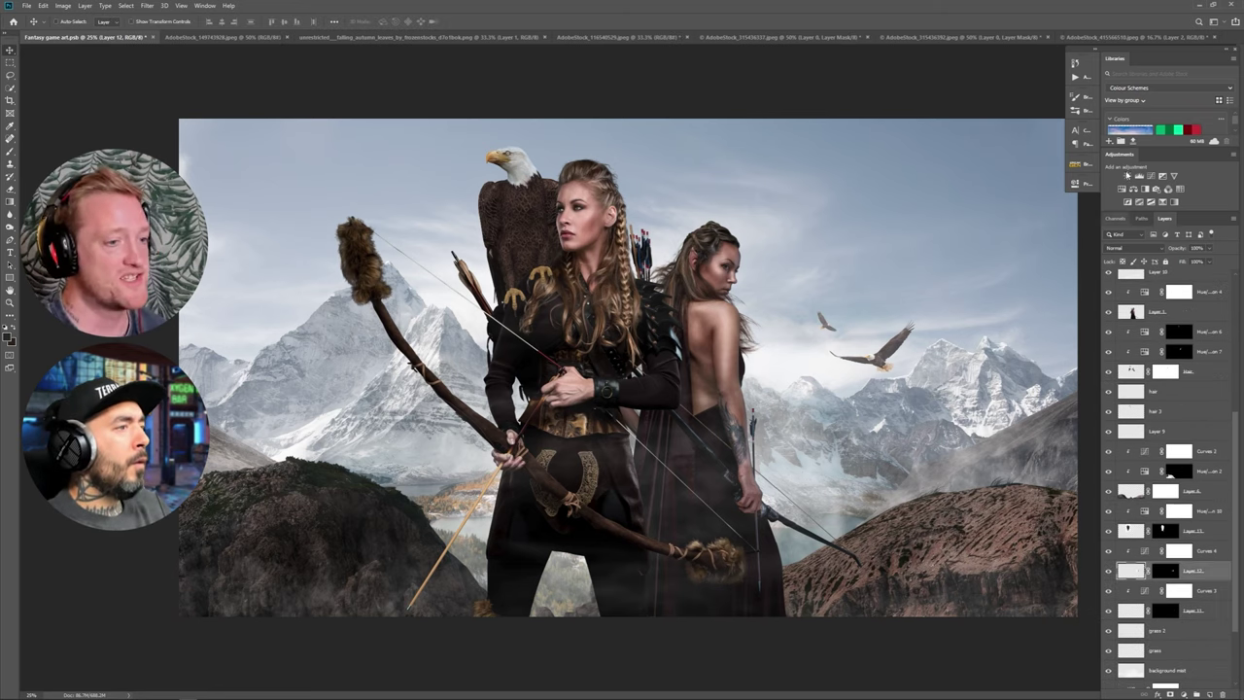
pyautogui.click(1123, 189)
pyautogui.moveTo(990, 268); pyautogui.dragTo(964, 271)
pyautogui.scroll(-2, 1166, 612)
pyautogui.click(1195, 583)
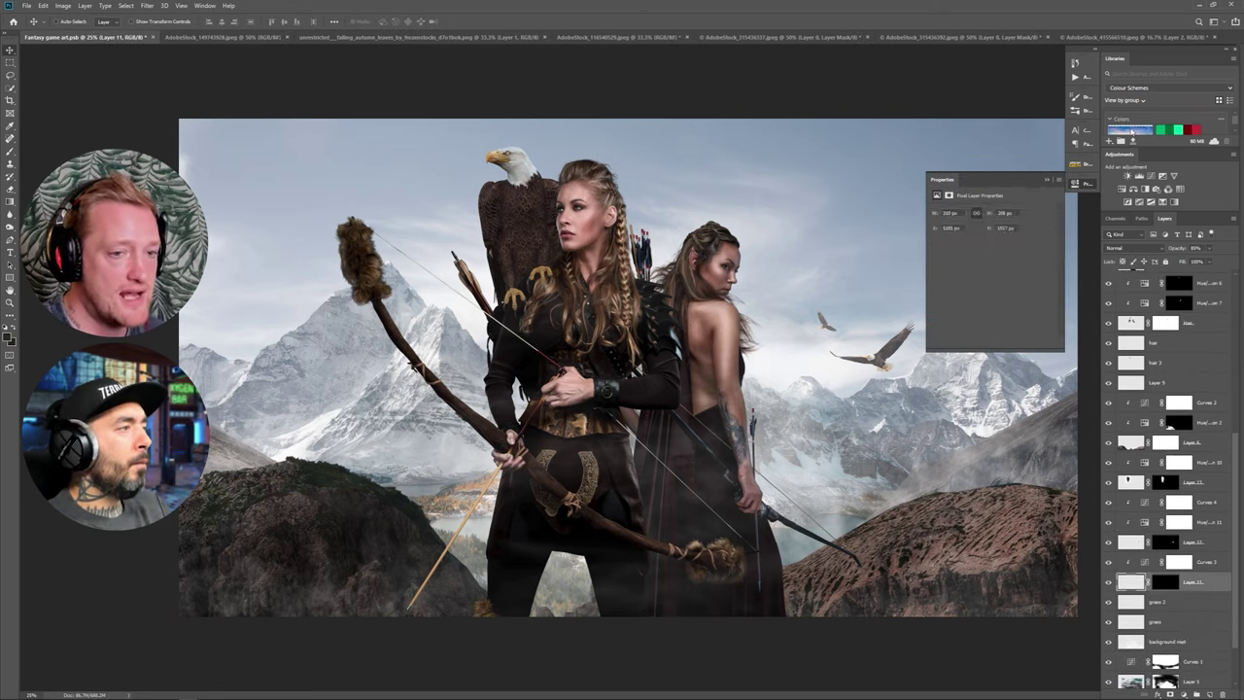
pyautogui.click(1122, 189)
pyautogui.click(1046, 180)
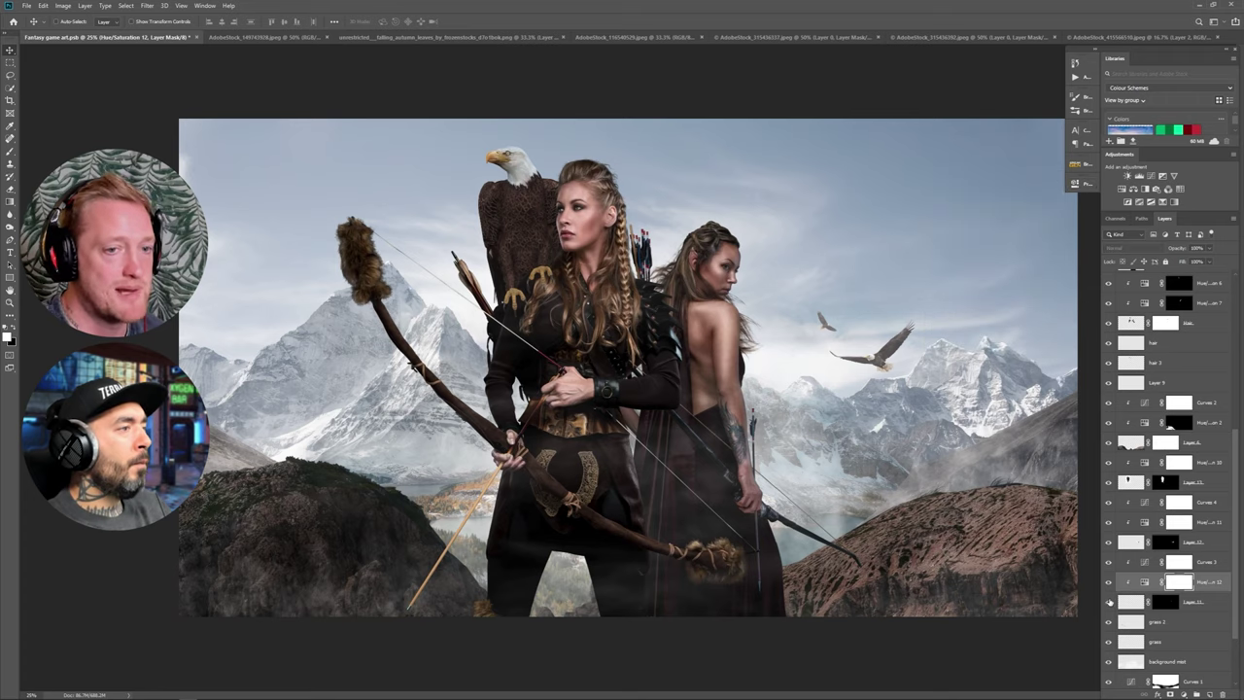
# Select Layer 12's mask with the Brush tool and inspect the large flying eagle's edges up close.
pyautogui.click(1164, 542)
pyautogui.scroll(3, 962, 336)
pyautogui.press('b')
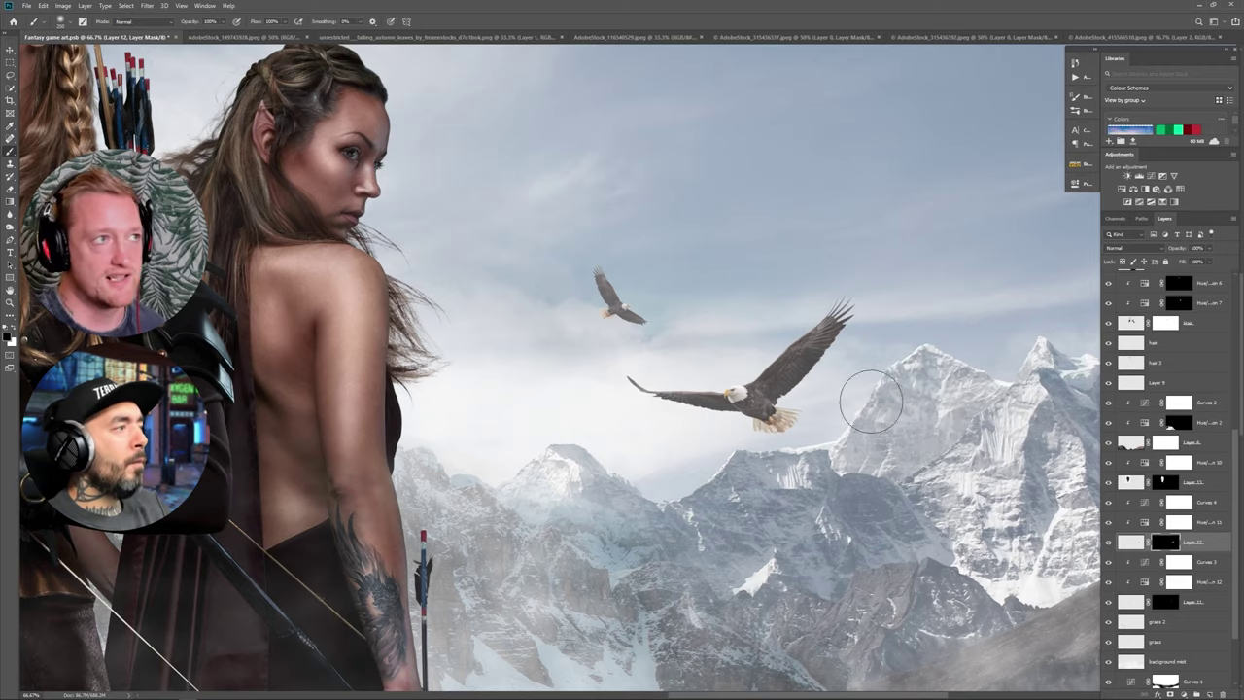
pyautogui.scroll(-4, 836, 530)
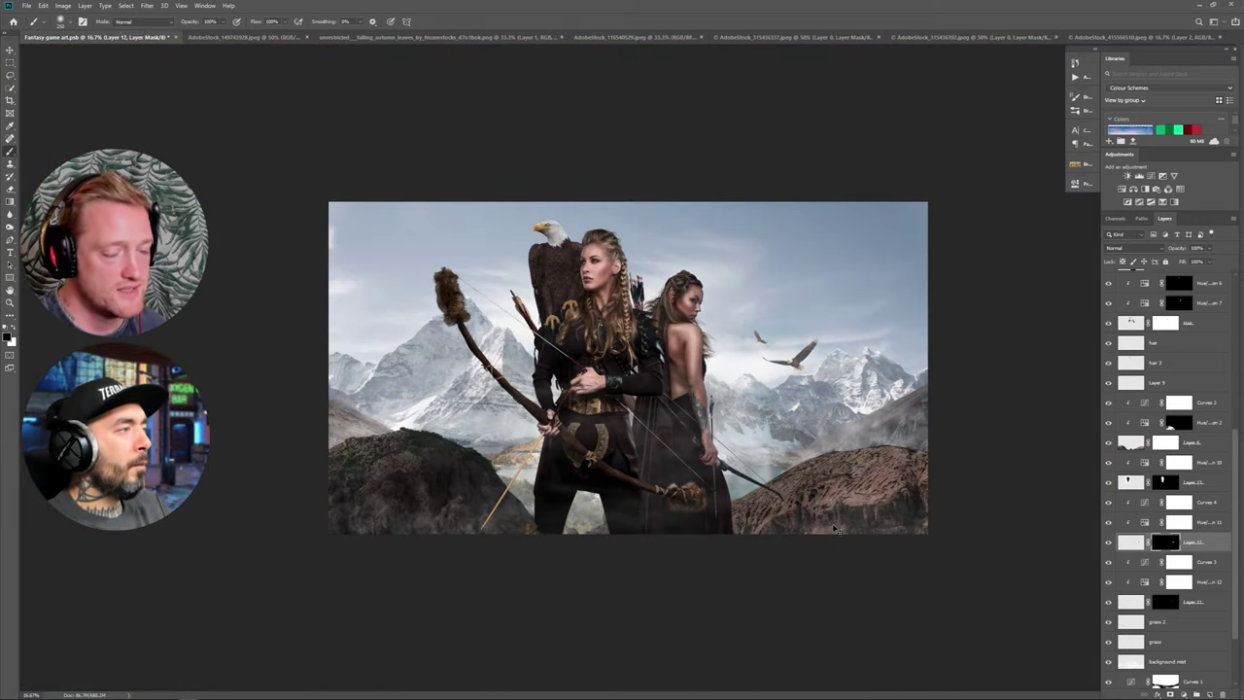
# Check the composite's saturation and hues with the red Layer 7 and Layer 7 copy in Group 1, and hide both layers.
pyautogui.scroll(5, 1110, 277)
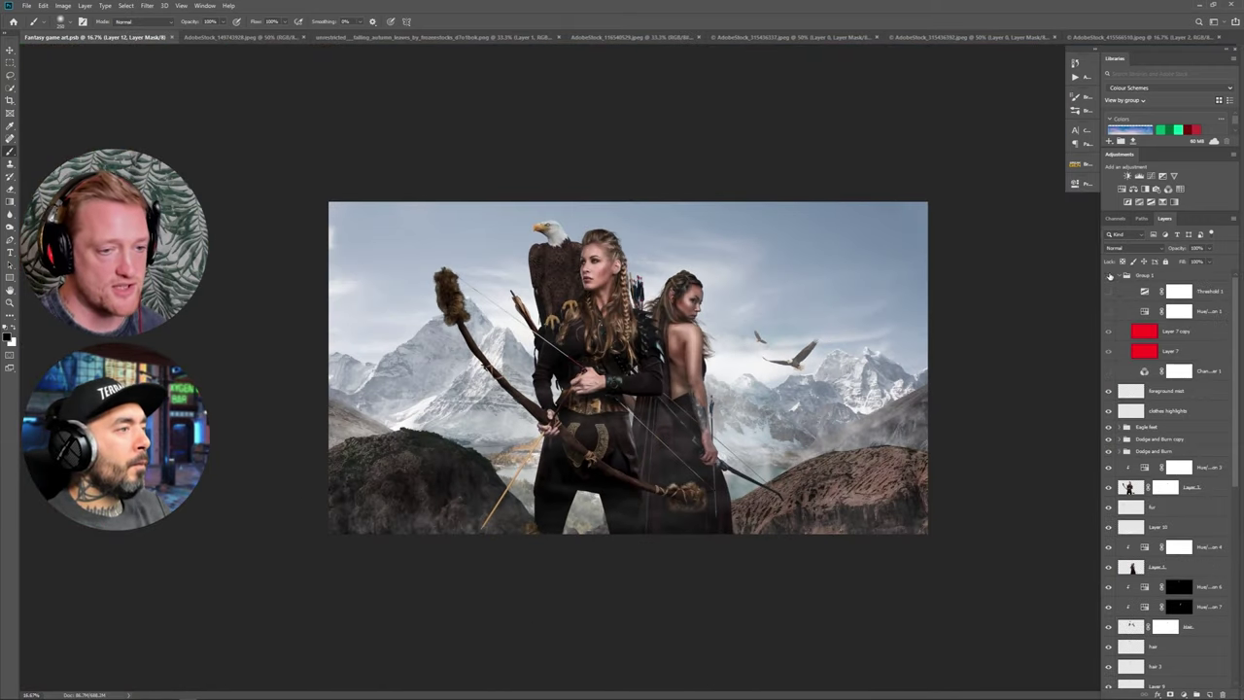
pyautogui.click(1108, 276)
pyautogui.click(1108, 332)
pyautogui.click(1106, 335)
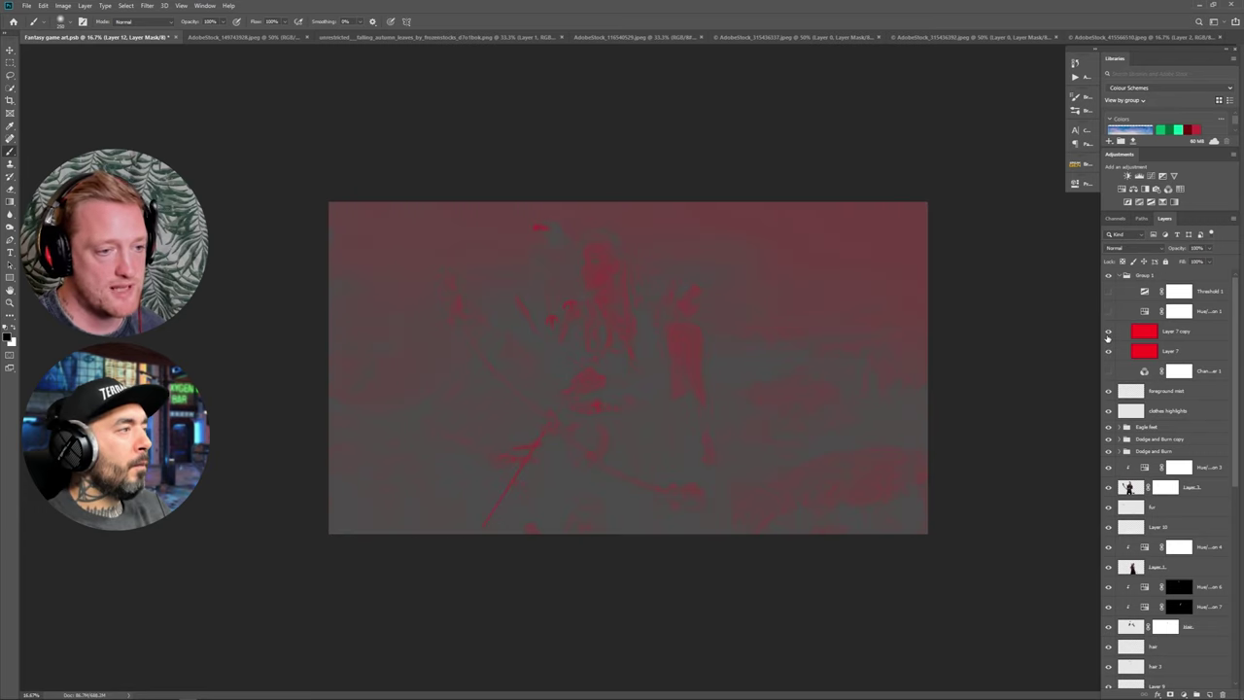
pyautogui.click(1108, 334)
pyautogui.click(1108, 350)
pyautogui.click(1108, 331)
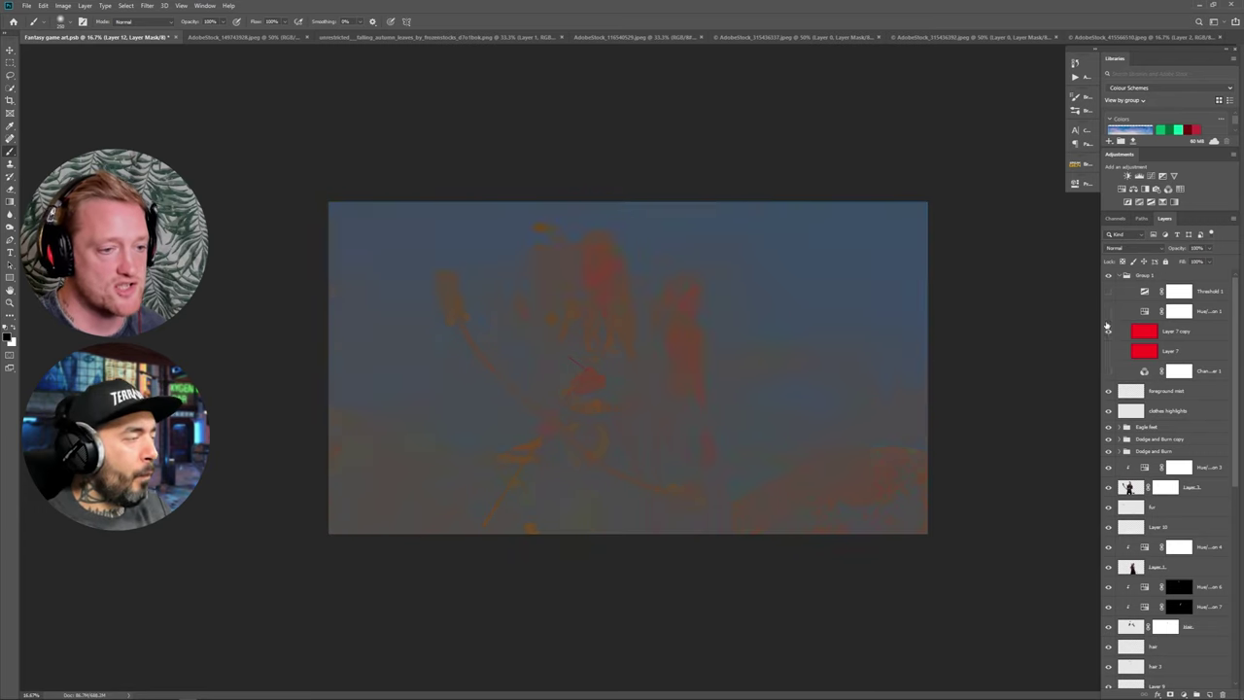
pyautogui.click(1108, 331)
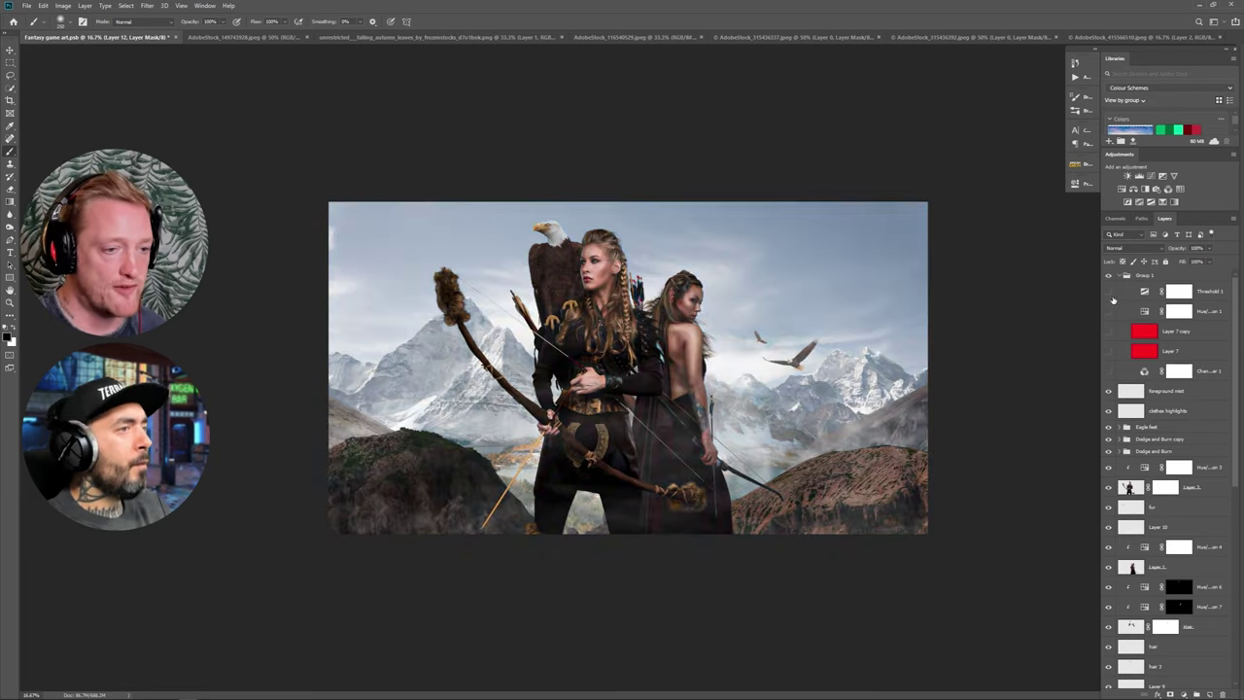
pyautogui.click(1126, 275)
# Add a Gradient Map with a preset gradient above the foreground mist, set to Luminosity blending at reduced opacity for contrast.
pyautogui.click(1166, 291)
pyautogui.click(1174, 202)
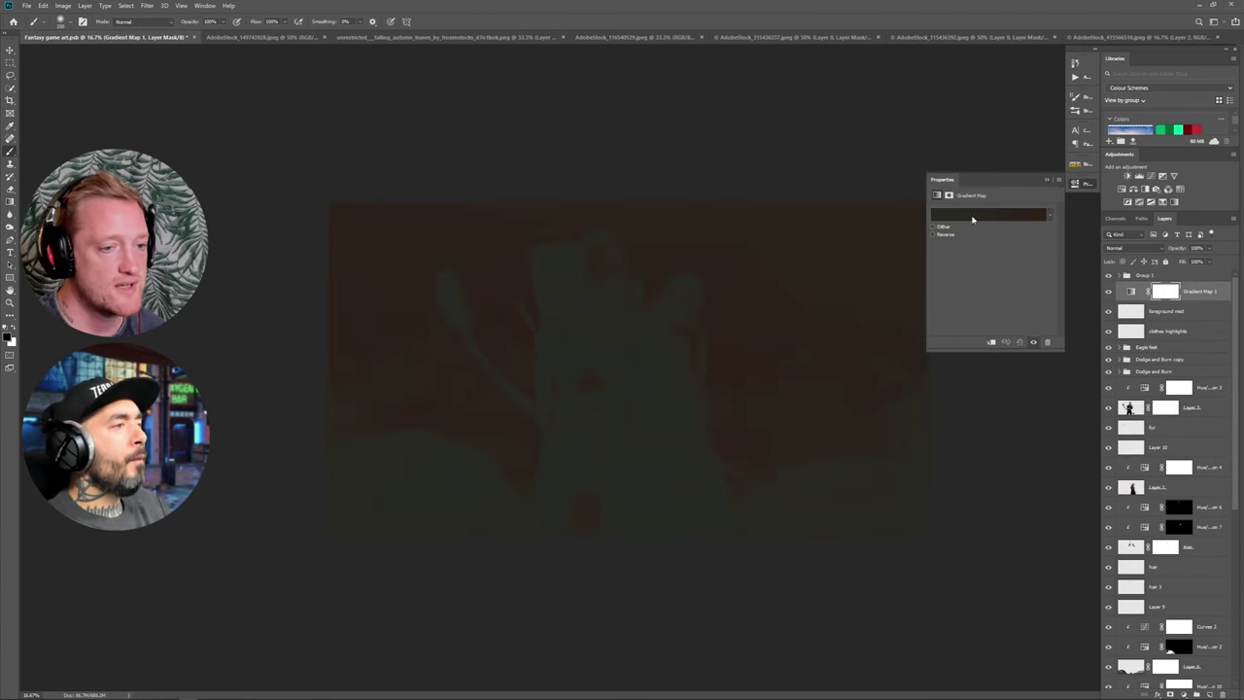
pyautogui.click(971, 217)
pyautogui.click(569, 172)
pyautogui.click(705, 161)
pyautogui.click(1056, 181)
pyautogui.click(1132, 248)
pyautogui.click(1115, 483)
pyautogui.moveTo(1210, 250); pyautogui.dragTo(1160, 259)
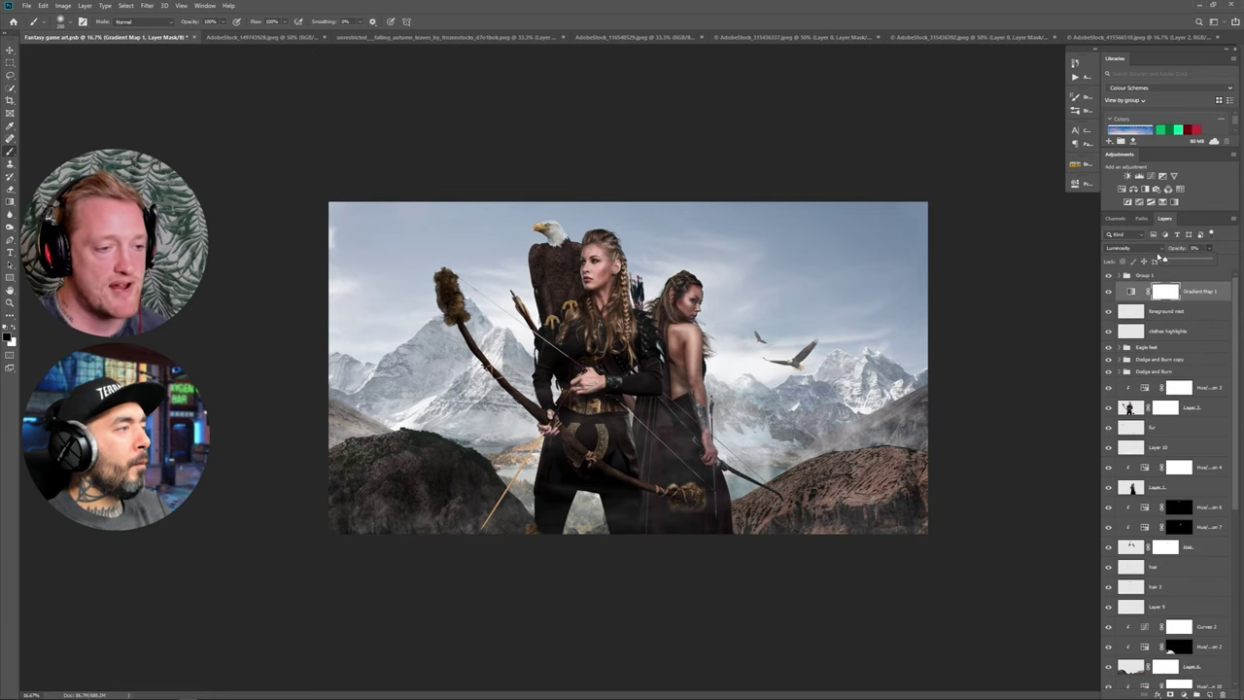
# Add a second Gradient Map based on the Black, White preset, with custom shadow and midtone colours.
pyautogui.click(1173, 203)
pyautogui.click(981, 215)
pyautogui.click(555, 172)
pyautogui.doubleClick(518, 319)
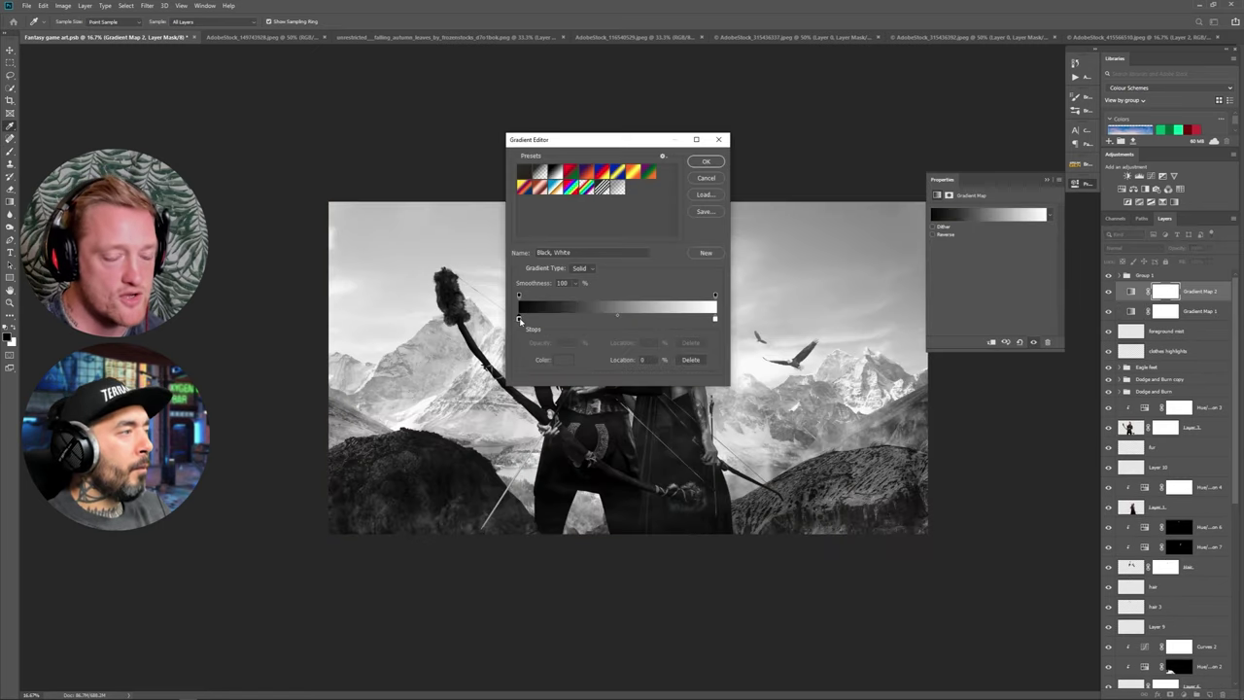
pyautogui.click(262, 280)
pyautogui.press('Return')
pyautogui.doubleClick(610, 319)
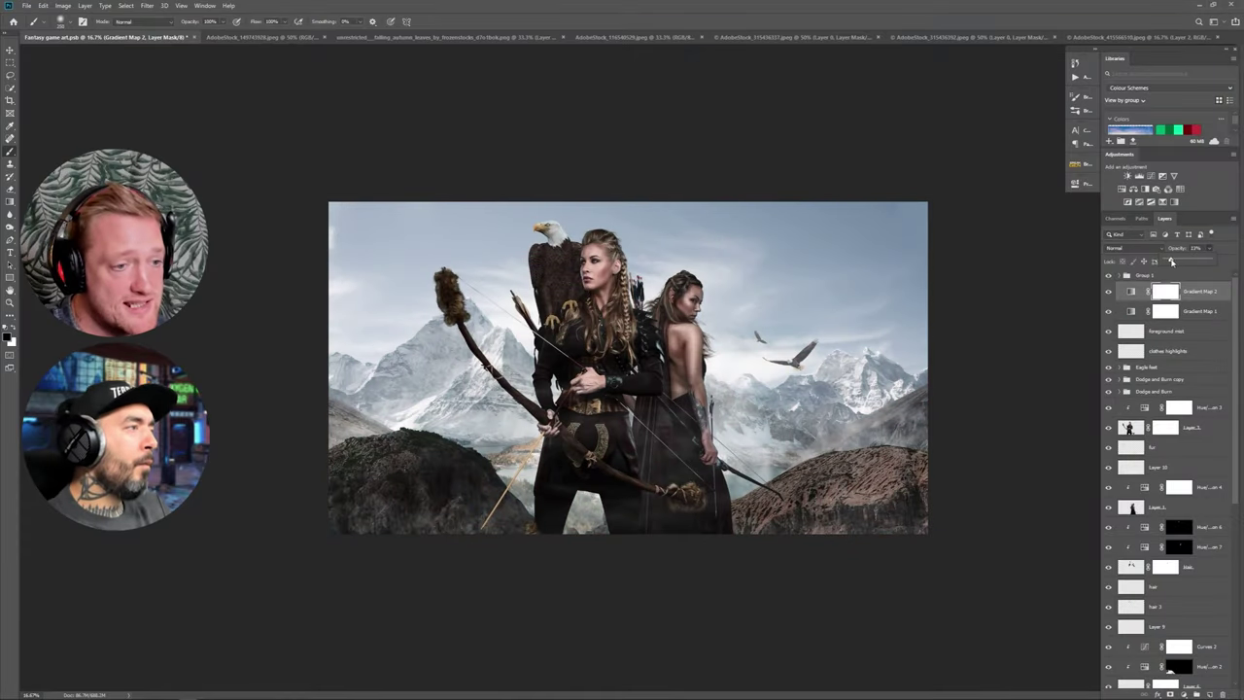
# Compare the image with Gradient Map 2 off and on, and set its opacity to about 18%.
pyautogui.click(1108, 291)
pyautogui.click(1108, 292)
pyautogui.click(1209, 247)
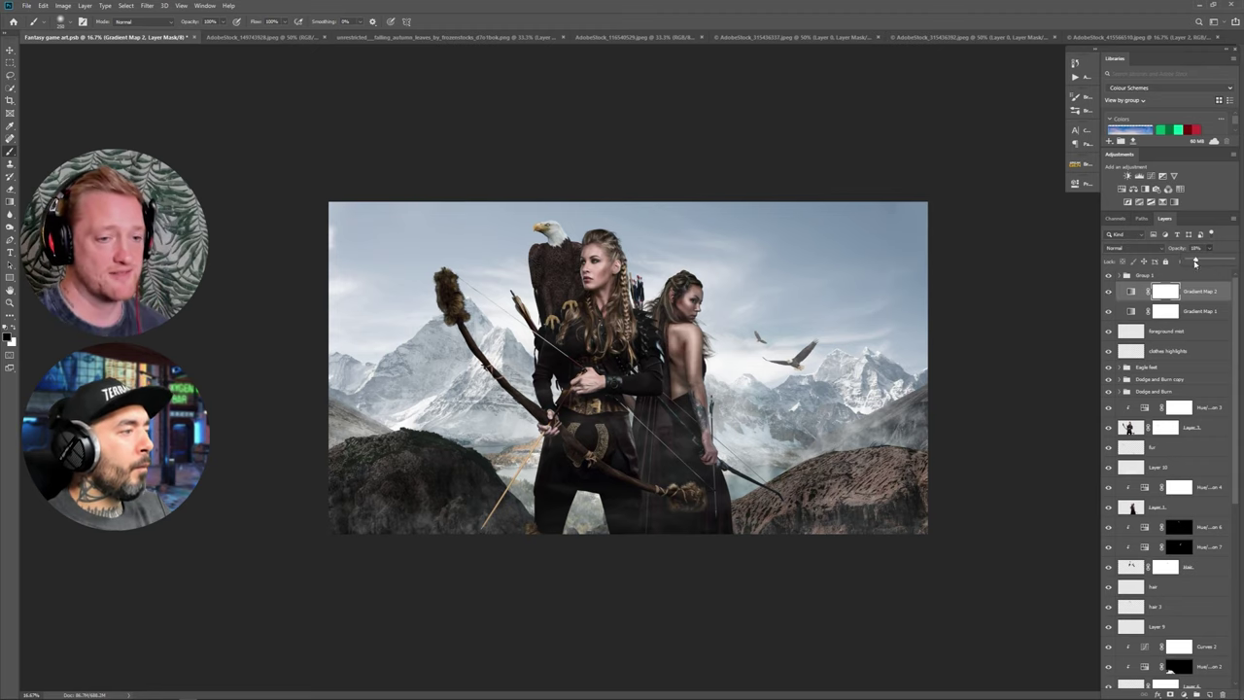
# Add a Selective Color adjustment above Gradient Map 2 and group the two under the name "color grade".
pyautogui.click(1162, 202)
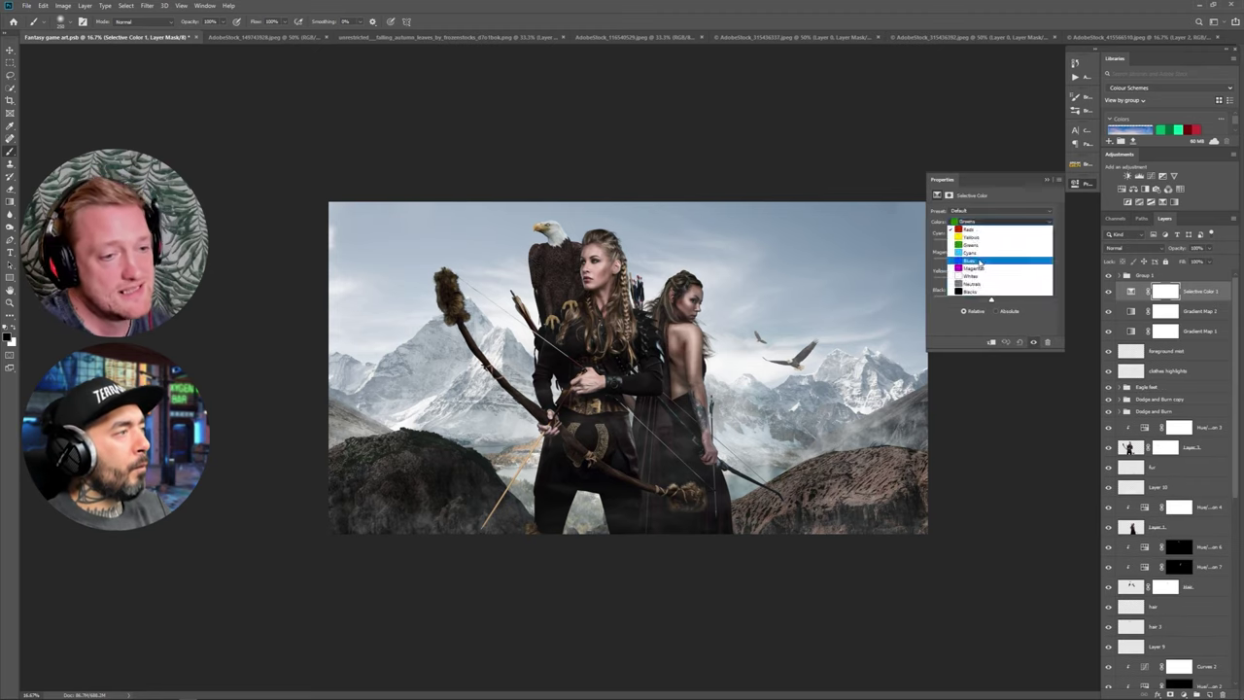
pyautogui.keyDown('shift'); pyautogui.click(1195, 312); pyautogui.keyUp('shift')
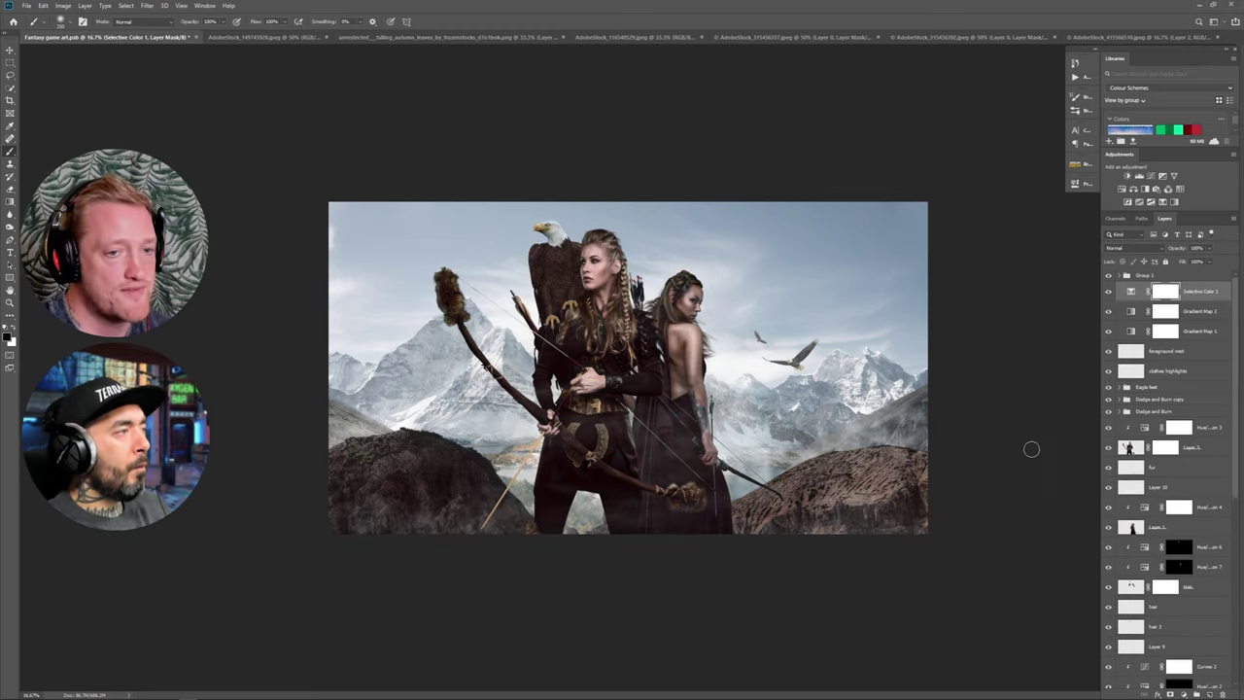
pyautogui.rightClick(1204, 318)
pyautogui.click(1111, 359)
pyautogui.write('colur grade')
pyautogui.press('Return')
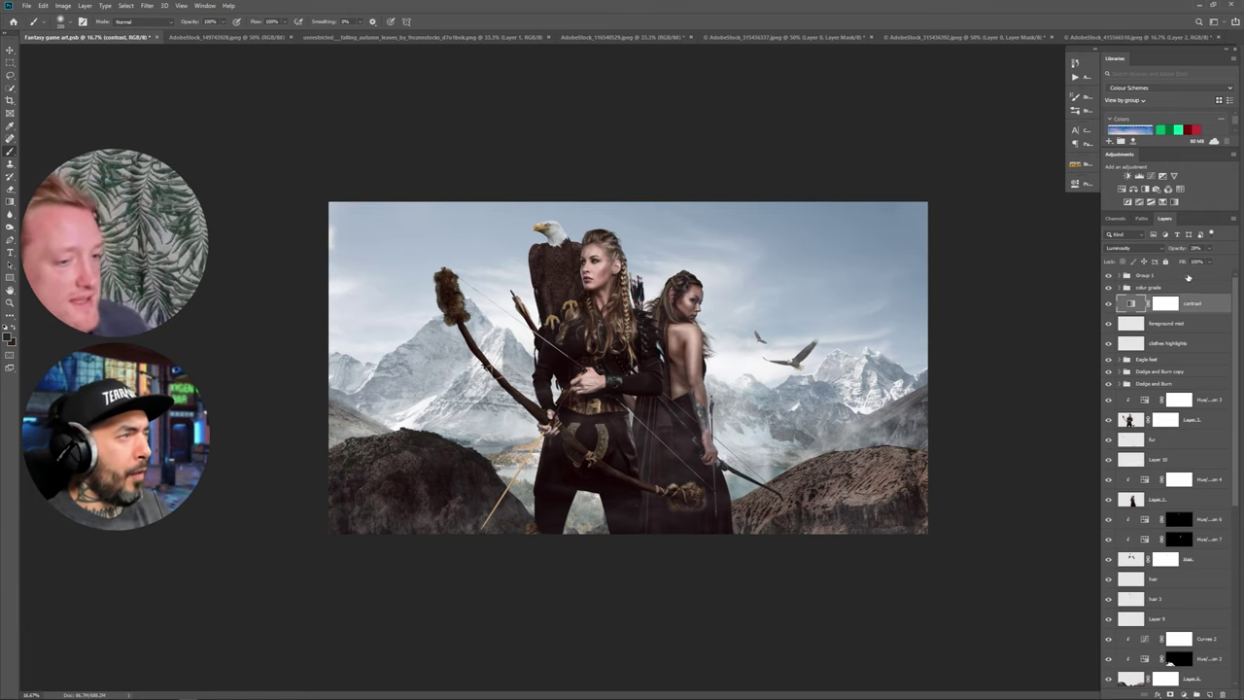
# Set the contrast layer's opacity to 37% and, in the Selective Color adjustment's blacks, set cyan to -4 and lower the yellow.
pyautogui.click(1208, 249)
pyautogui.moveTo(1209, 263); pyautogui.dragTo(1206, 263)
pyautogui.click(1125, 288)
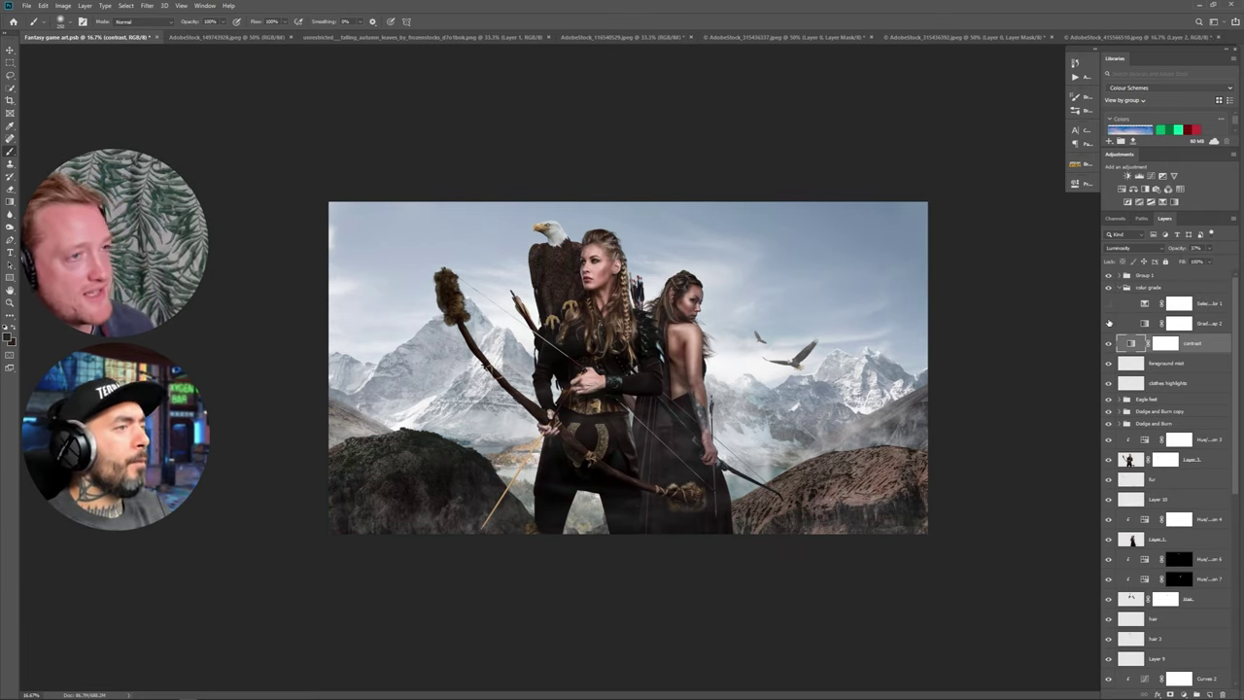
pyautogui.doubleClick(1143, 306)
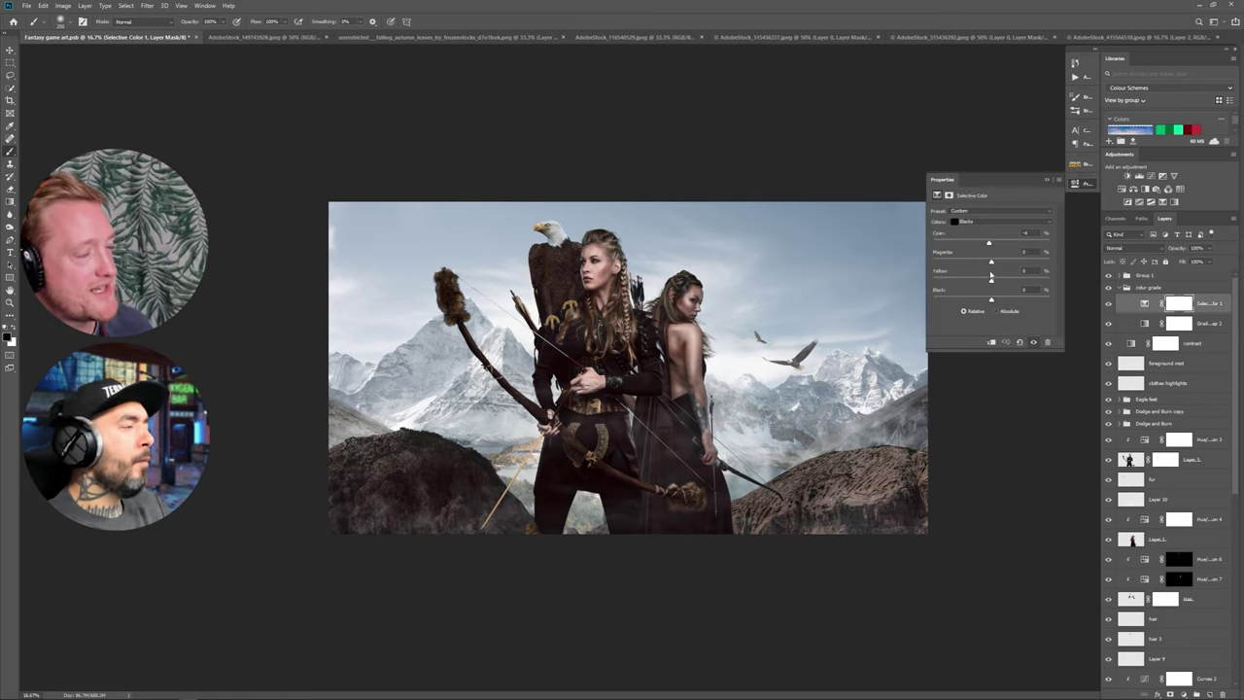
pyautogui.click(1077, 184)
pyautogui.click(1120, 287)
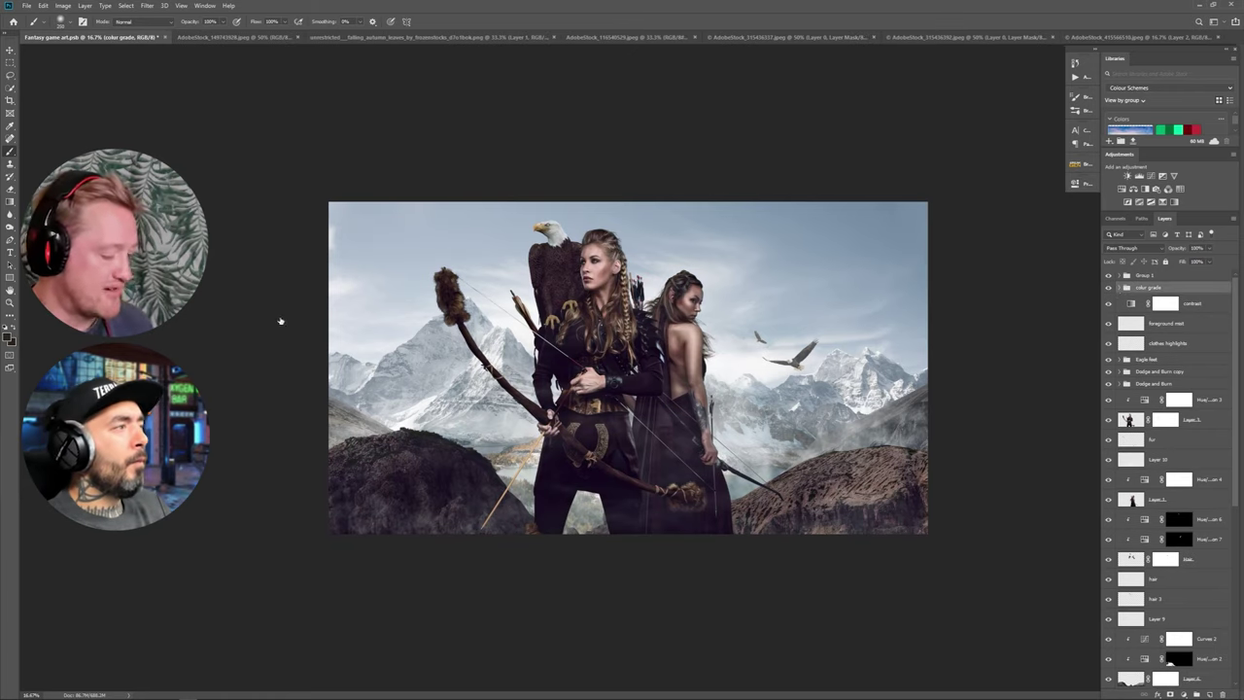
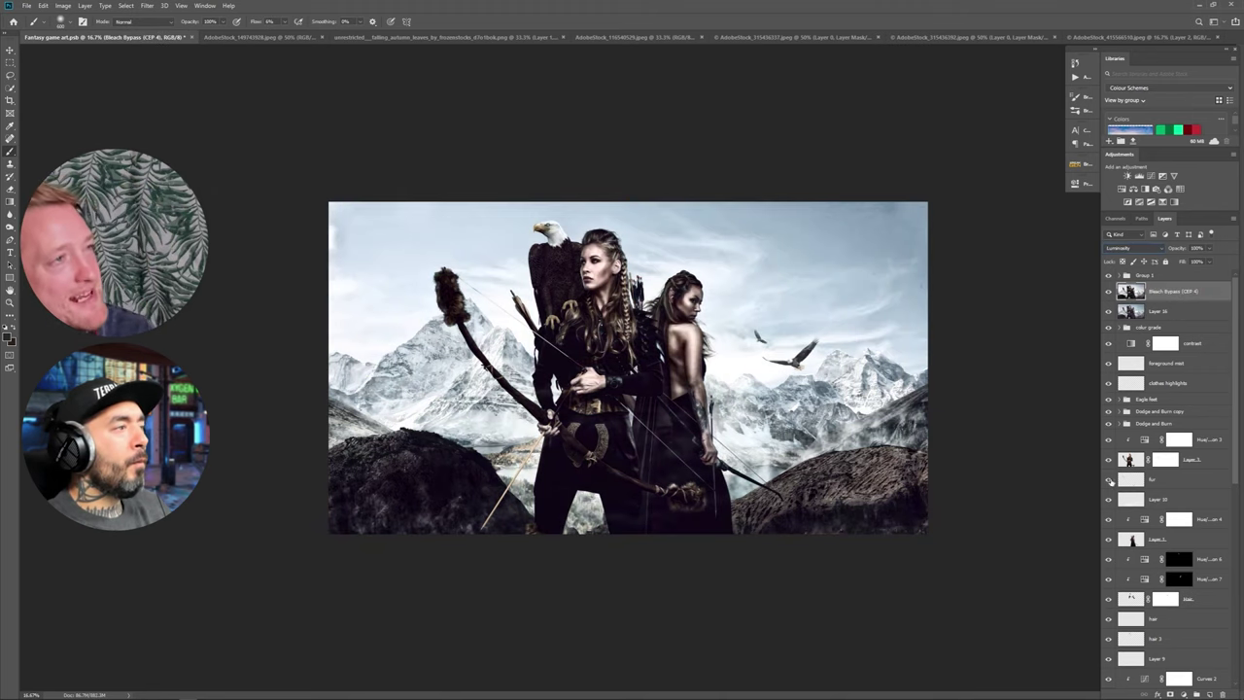
# Lower the Bleach Bypass layer's opacity to about 12% and delete the merged Layer 16 beneath it.
pyautogui.moveTo(1153, 259); pyautogui.dragTo(1173, 262)
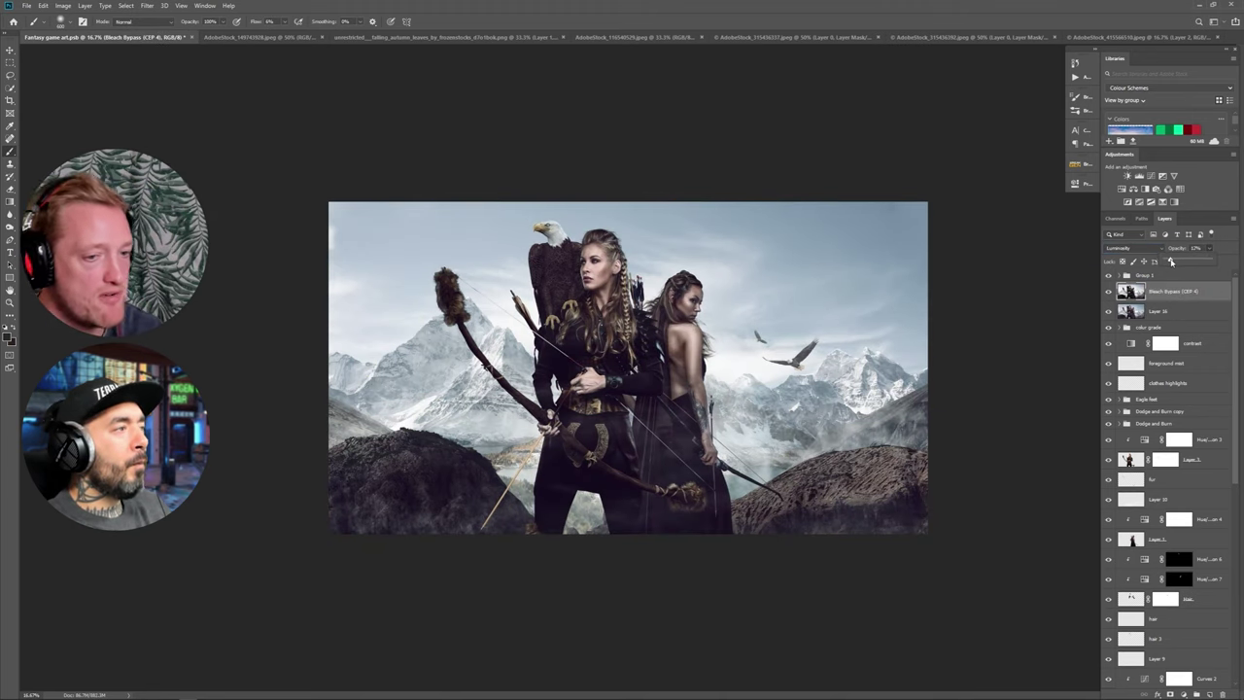
pyautogui.click(1109, 292)
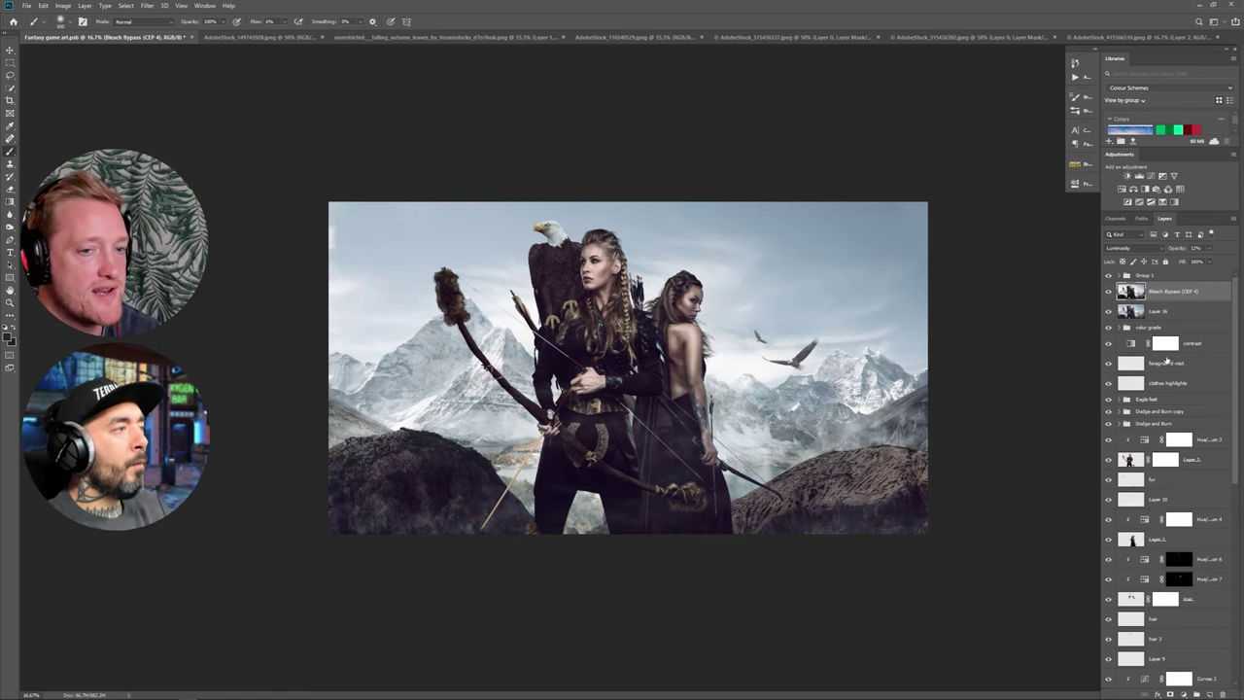
pyautogui.click(1174, 312)
pyautogui.press('Delete')
# Lower the contrast layer's opacity and delete the Bleach Bypass layer.
pyautogui.click(1203, 324)
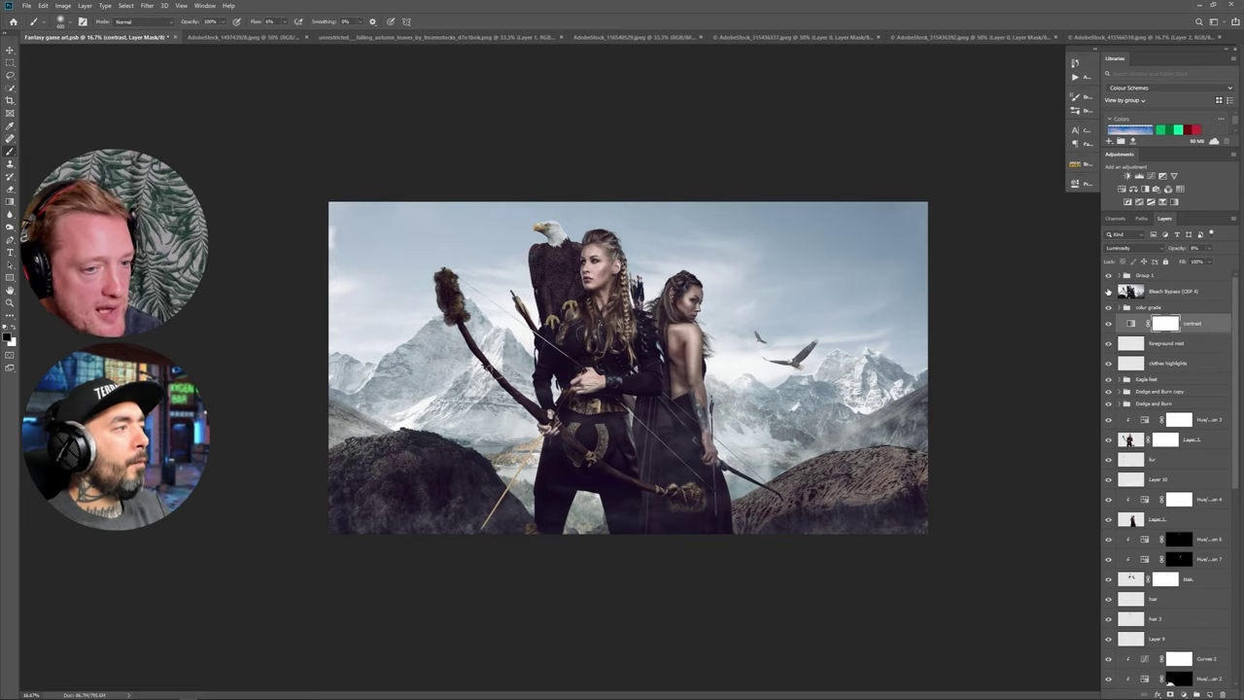
pyautogui.click(1174, 298)
pyautogui.press('Delete')
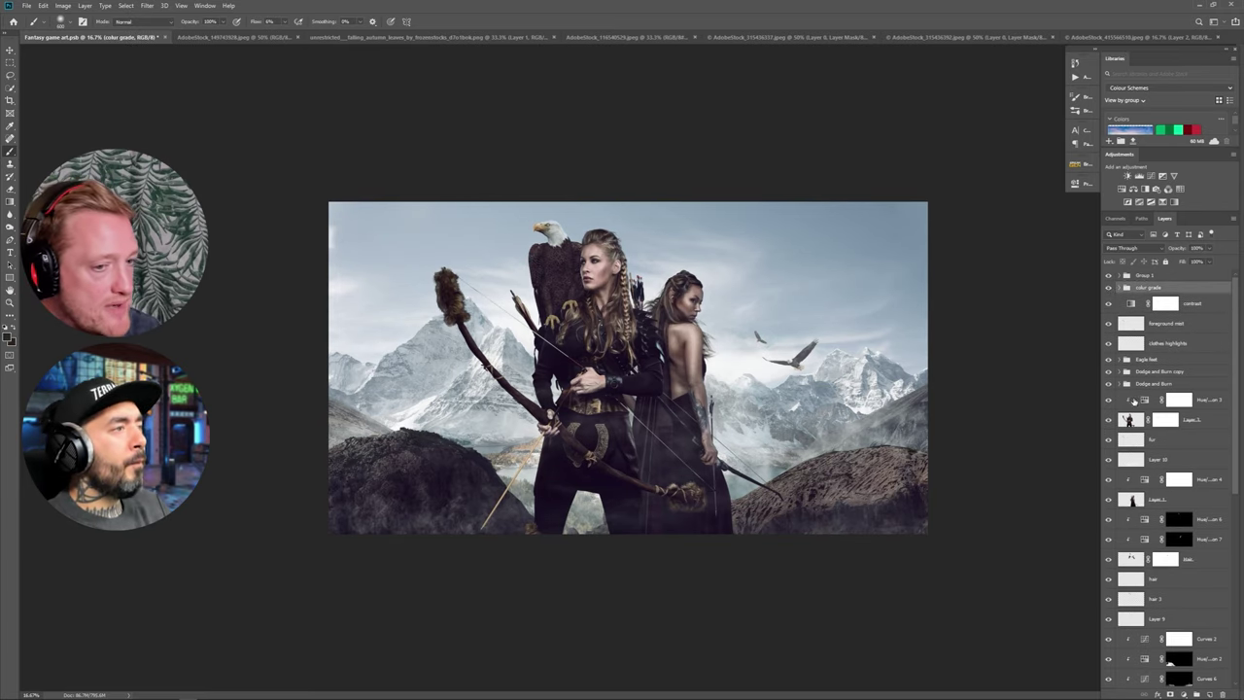
# Apply a slight blur filter to the perched eagle's body on Layer 13.
pyautogui.hotkey('ctrl', '+')
pyautogui.hotkey('ctrl', '+')
pyautogui.scroll(-6, 1134, 476)
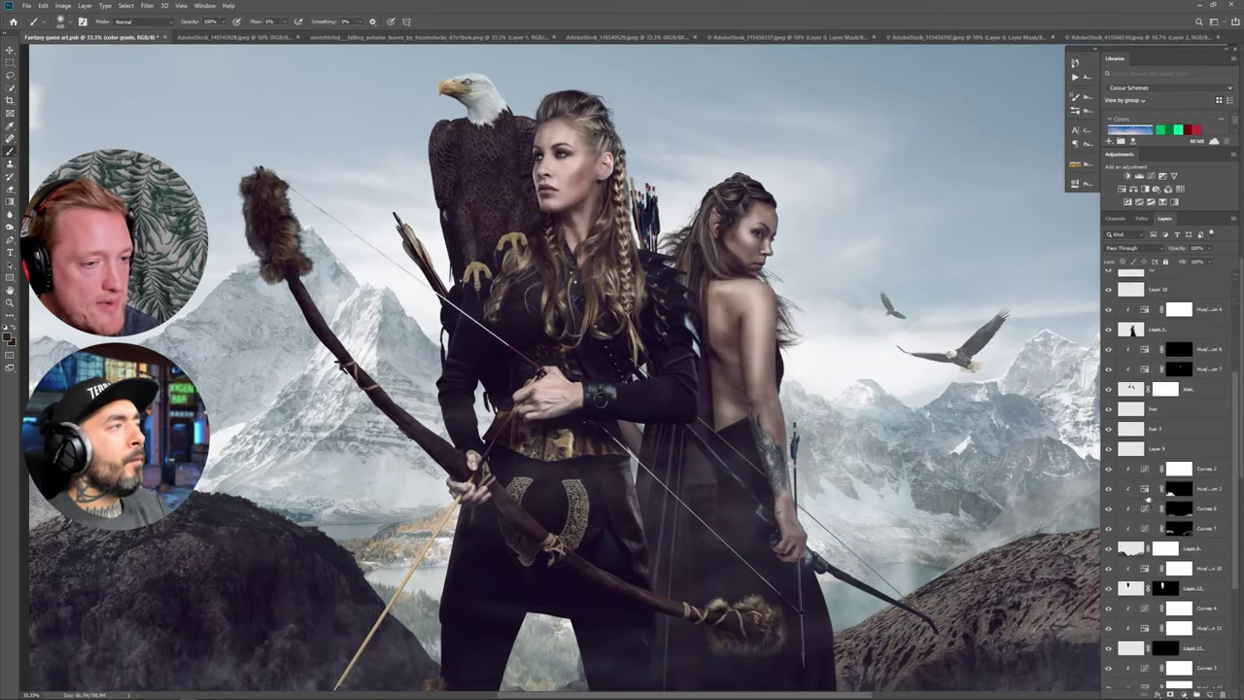
pyautogui.click(1129, 550)
pyautogui.click(147, 6)
pyautogui.moveTo(184, 116)
pyautogui.click(285, 144)
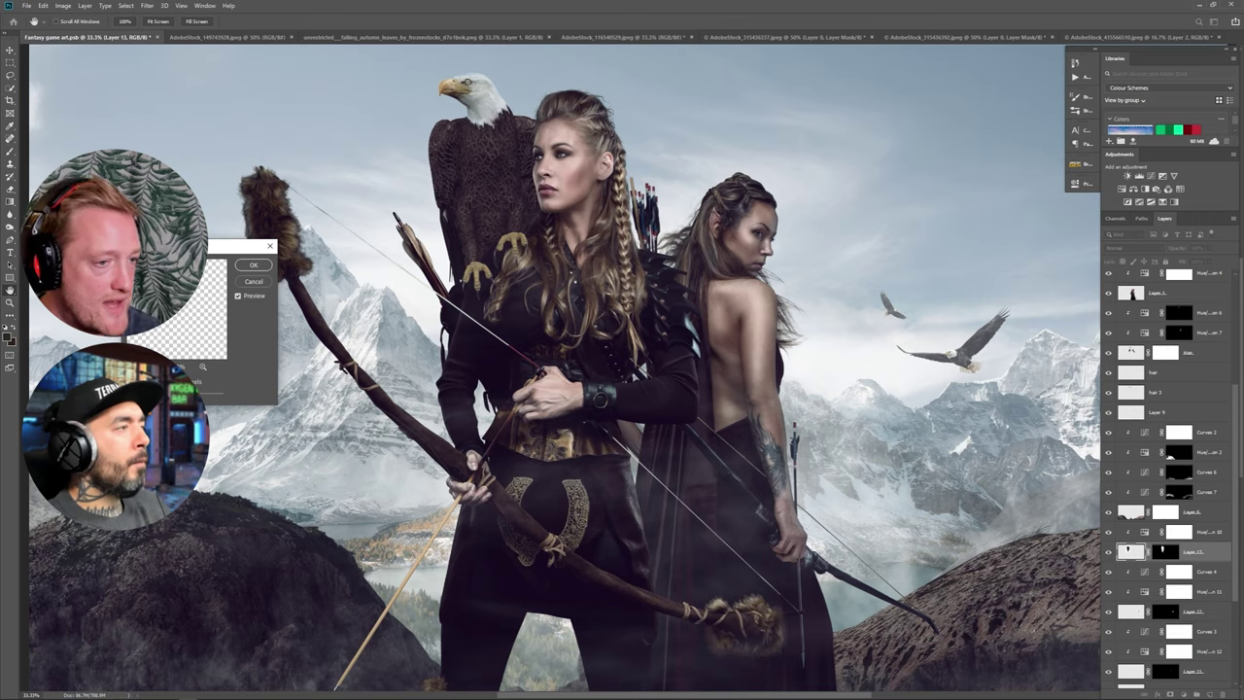
pyautogui.press('Return')
pyautogui.press('b')
# Duplicate the color grade group, lower the copy's opacity, and compare the image with the copy off and on.
pyautogui.hotkey('ctrl', '-')
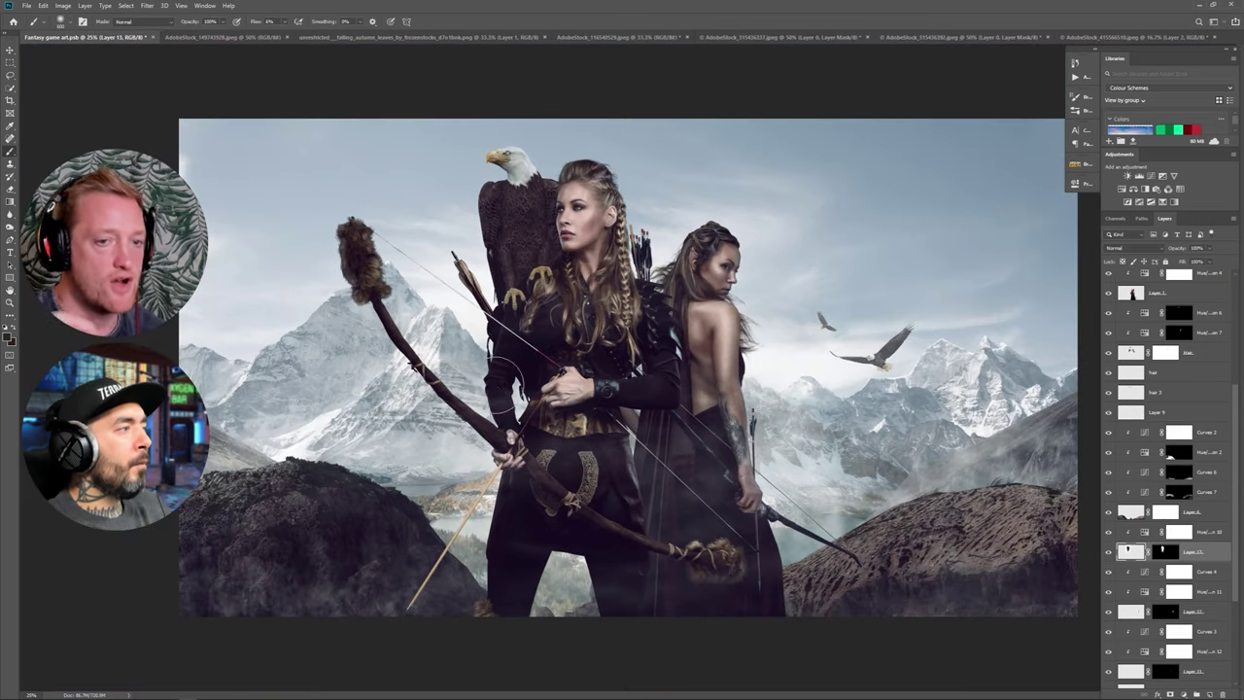
pyautogui.hotkey('ctrl', '-')
pyautogui.scroll(5, 1172, 302)
pyautogui.click(1168, 289)
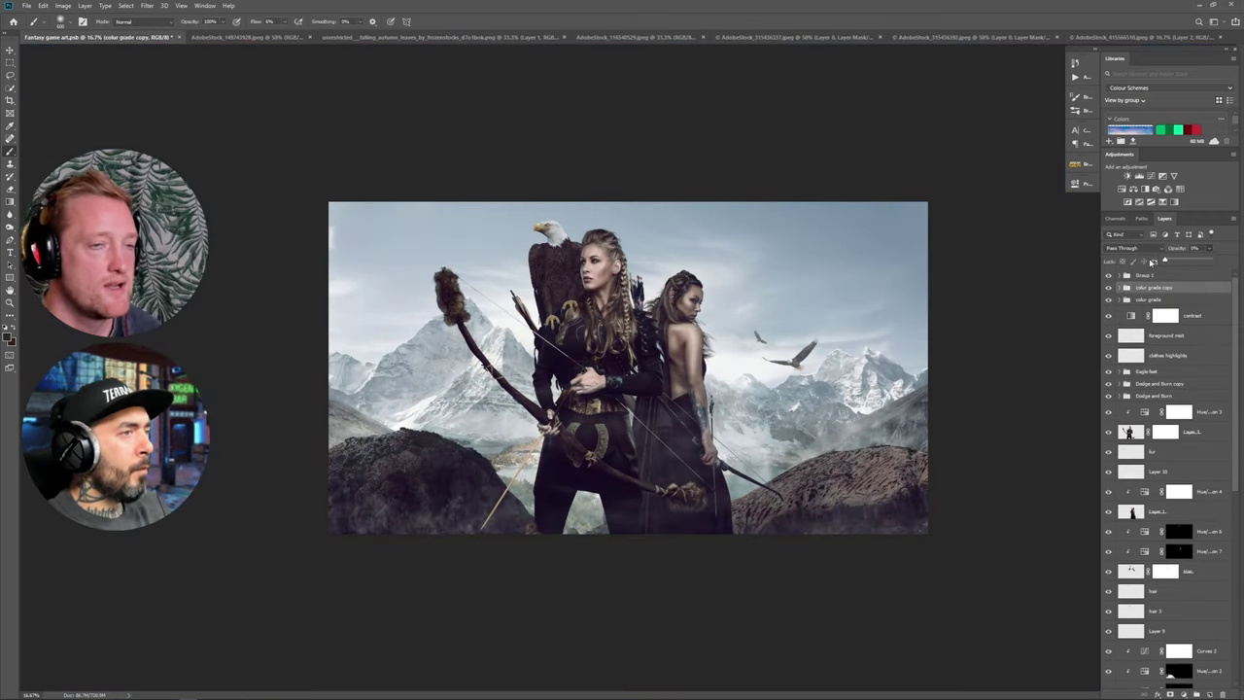
pyautogui.click(1108, 289)
pyautogui.click(1108, 288)
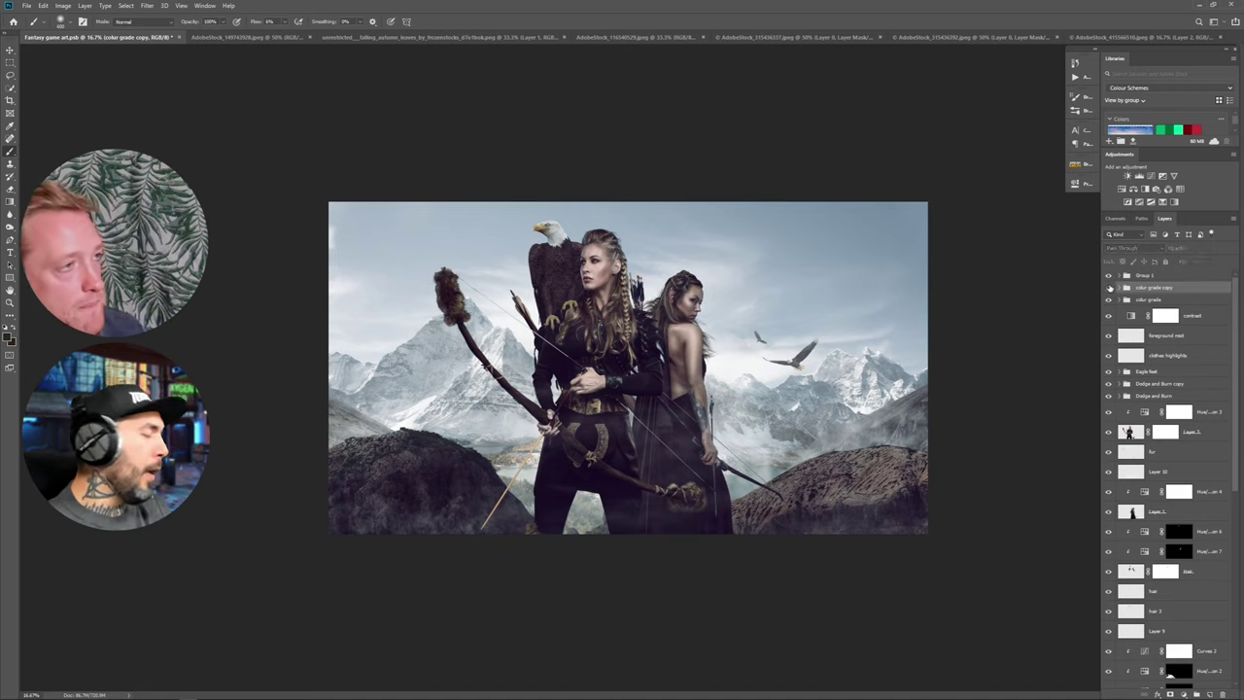
# Turn the color grade copy group back on.
pyautogui.click(1108, 289)
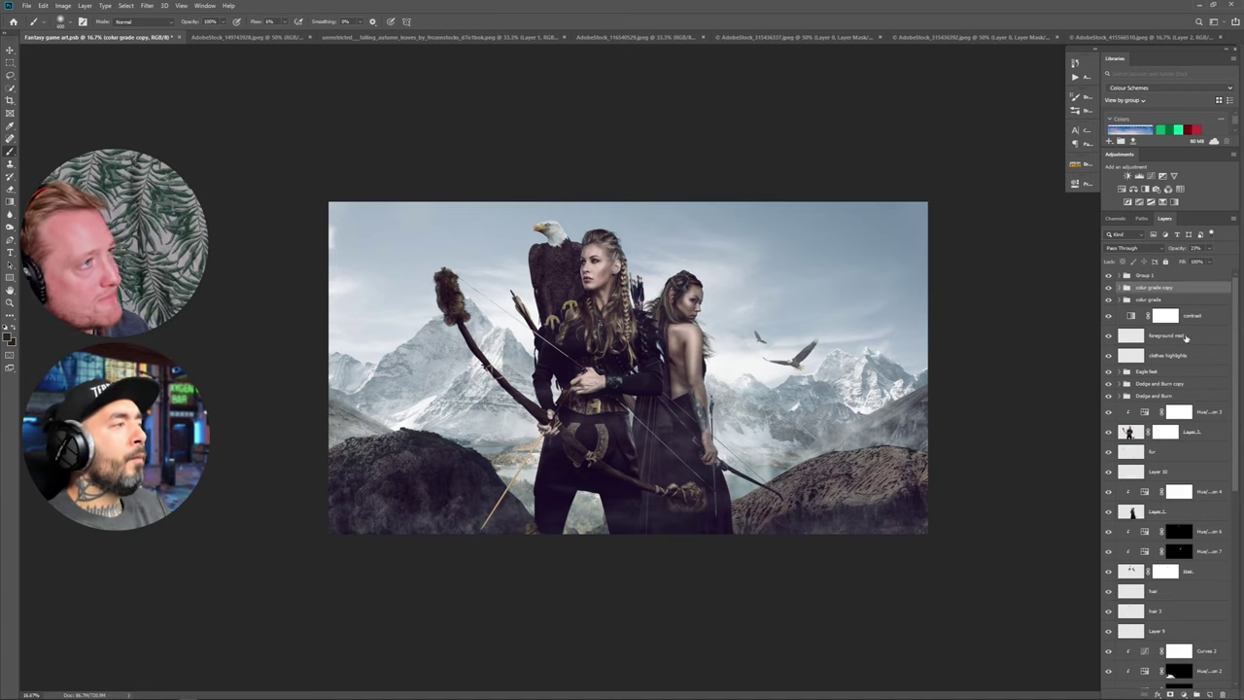
pyautogui.hotkey('ctrl', 'z')
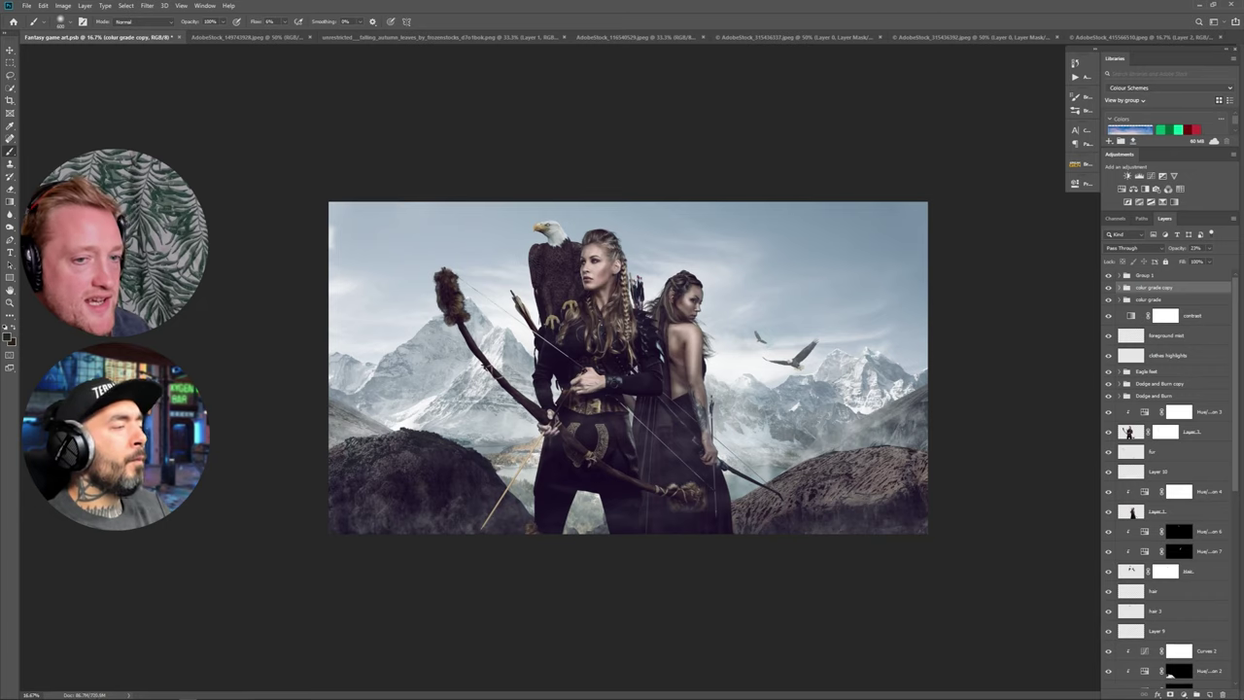
pyautogui.click(640, 271)
pyautogui.click(615, 261)
pyautogui.click(641, 275)
pyautogui.press('Return')
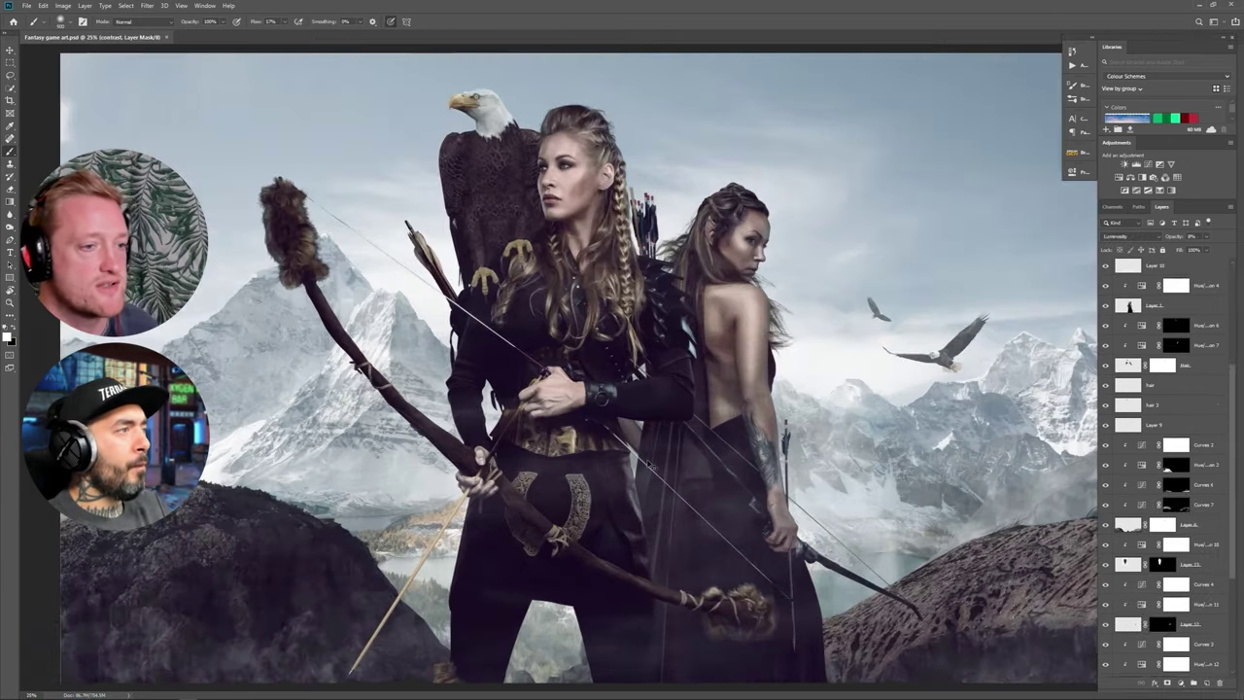
# Select Layer 13's mask and paint with a small brush to refine the upper edge of the perched eagle's head.
pyautogui.scroll(10, 424, 329)
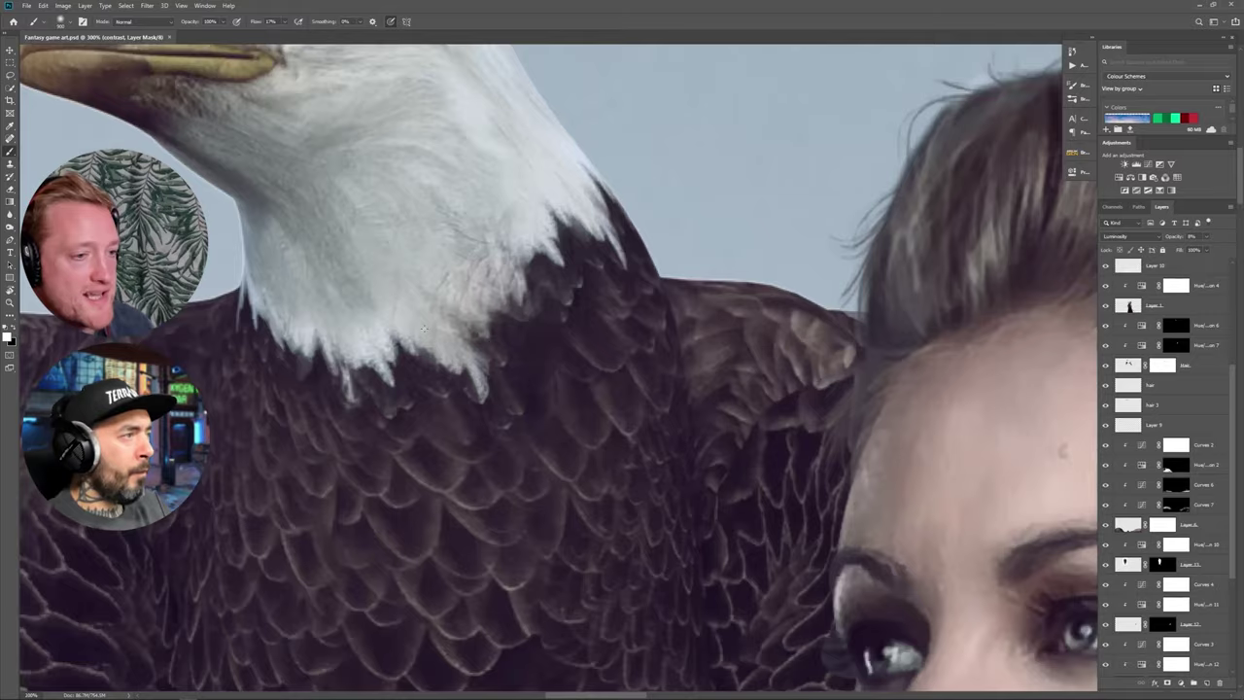
pyautogui.hotkey('ctrl', '-')
pyautogui.moveTo(424, 328); pyautogui.dragTo(557, 402)
pyautogui.scroll(-4, 1165, 457)
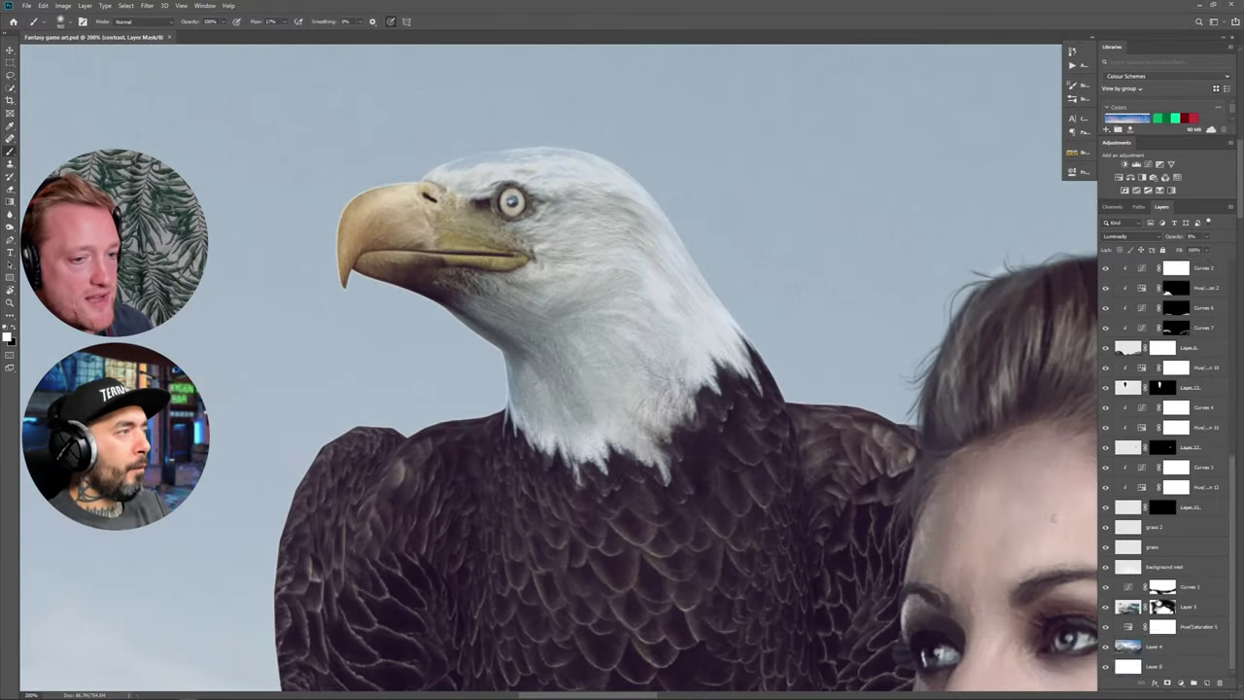
pyautogui.scroll(1, 1165, 447)
pyautogui.click(1162, 435)
pyautogui.keyDown('ctrl'); pyautogui.click(1162, 436); pyautogui.keyUp('ctrl')
pyautogui.hotkey('ctrl', 'd')
pyautogui.press('[')
pyautogui.press('[')
pyautogui.press('[')
pyautogui.press('[')
pyautogui.press('[')
pyautogui.press('[')
pyautogui.press('[')
pyautogui.press('[')
pyautogui.press('[')
pyautogui.press('[')
pyautogui.press('[')
pyautogui.press('[')
pyautogui.press('[')
pyautogui.press('[')
pyautogui.press('[')
pyautogui.press('[')
pyautogui.press('[')
pyautogui.press('[')
pyautogui.press('[')
pyautogui.press('[')
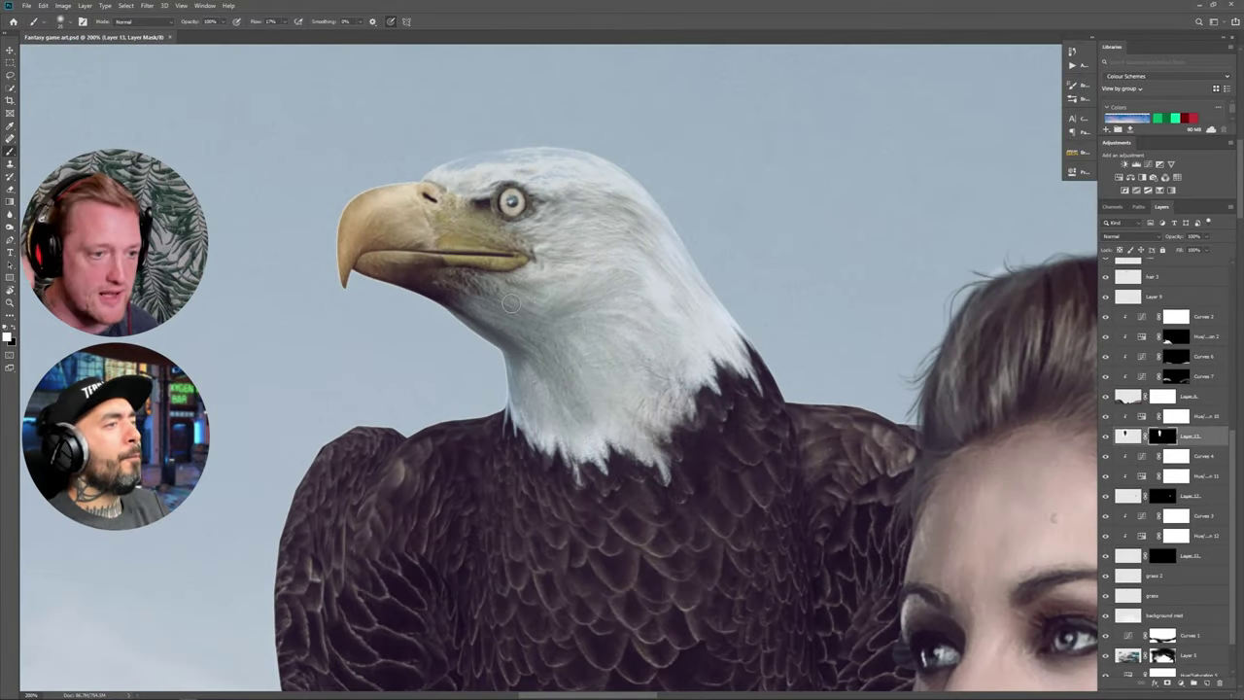
pyautogui.moveTo(520, 176); pyautogui.dragTo(573, 182)
pyautogui.press('x')
pyautogui.moveTo(573, 182); pyautogui.dragTo(581, 167)
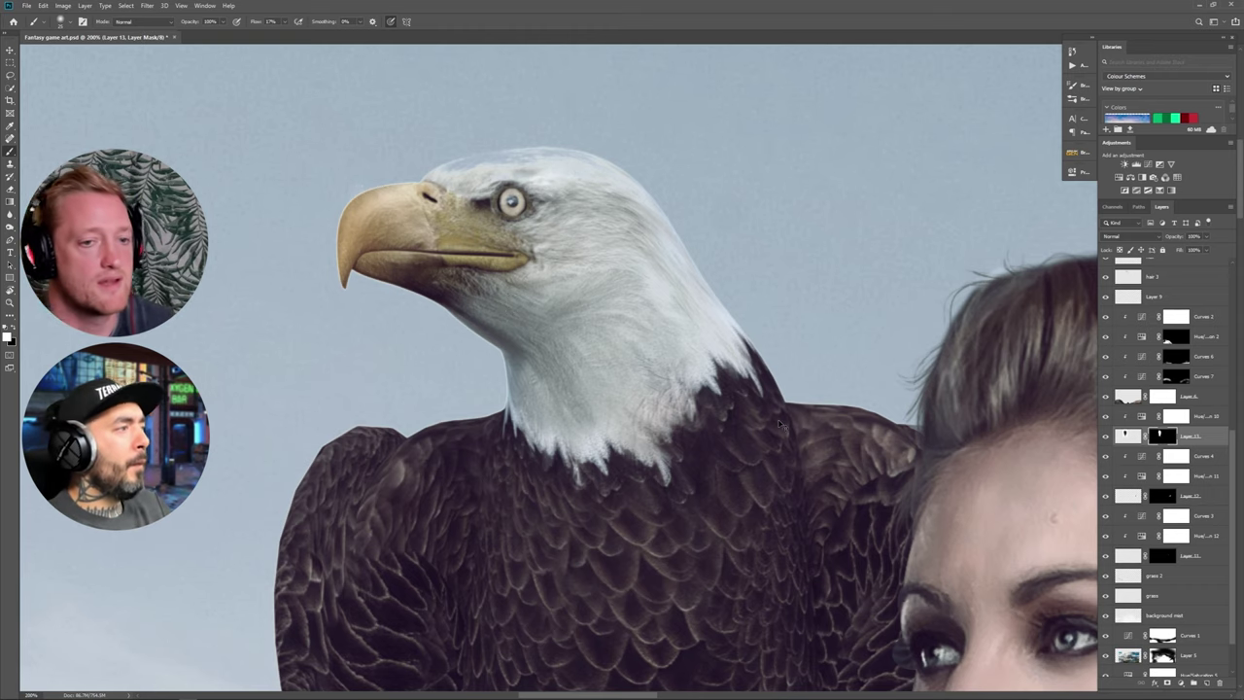
# Load Layer 13's mask as a selection, contract it by 2 pixels and trim the mask's edge around the perched eagle.
pyautogui.keyDown('ctrl'); pyautogui.click(1164, 436); pyautogui.keyUp('ctrl')
pyautogui.click(125, 6)
pyautogui.moveTo(163, 144)
pyautogui.click(231, 172)
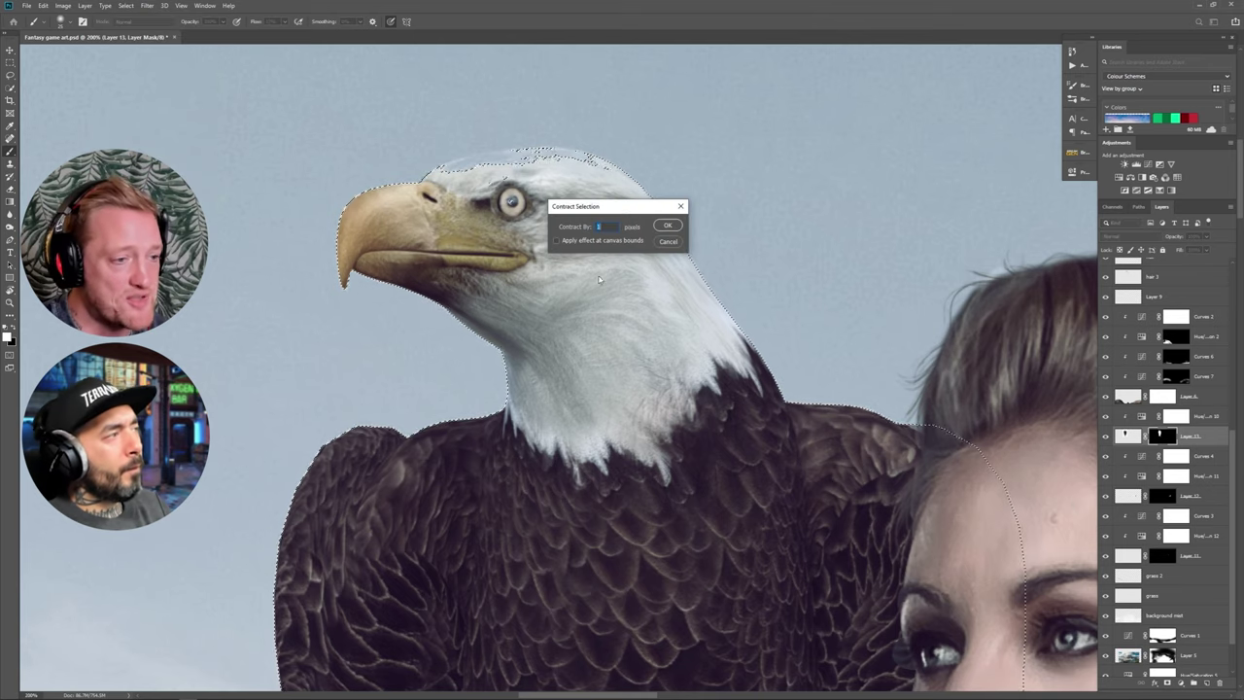
pyautogui.click(660, 226)
pyautogui.click(125, 5)
pyautogui.click(243, 167)
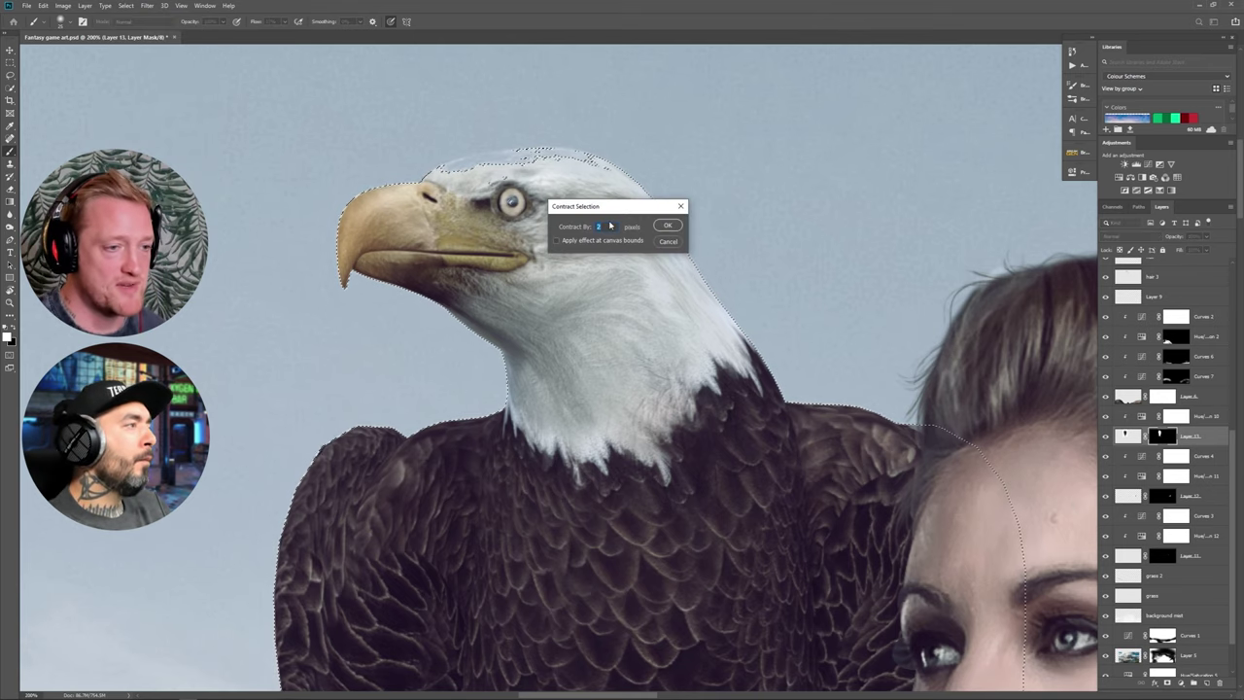
pyautogui.click(666, 226)
pyautogui.hotkey('ctrl', 'd')
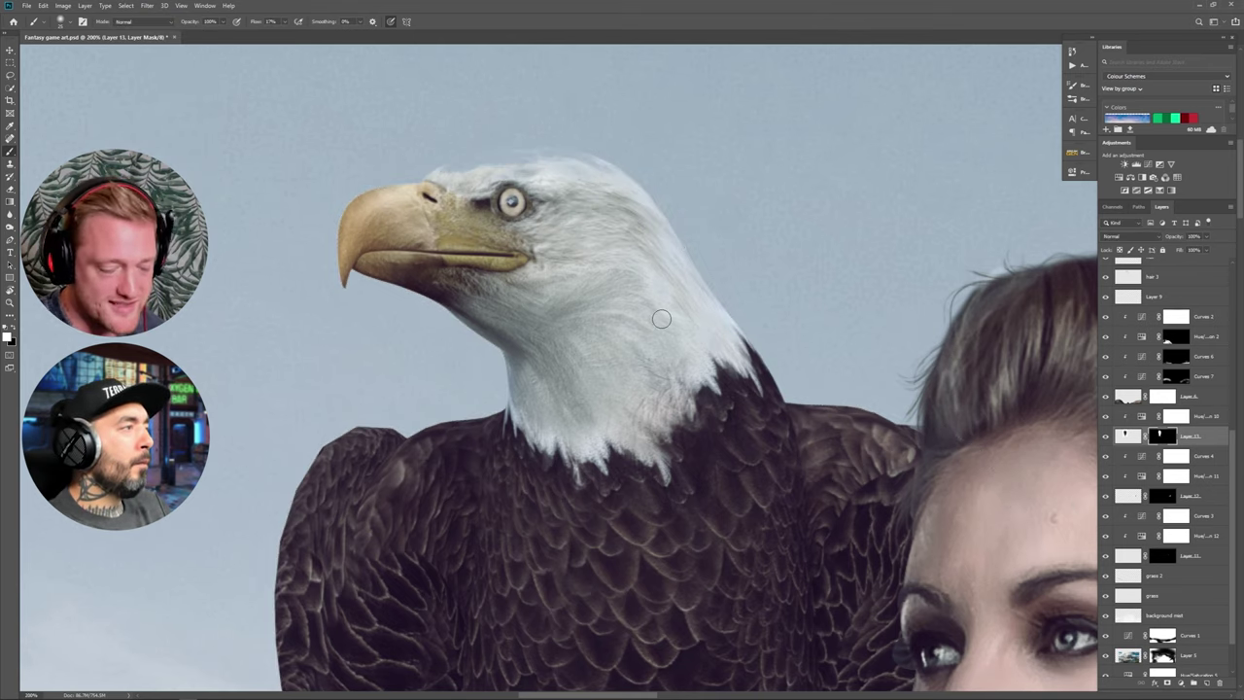
# Try to restore the top of the eagle's head by painting on Layer 13's mask with a smaller brush.
pyautogui.press('[')
pyautogui.moveTo(526, 159)
pyautogui.mouseDown()
pyautogui.moveTo(486, 160)
pyautogui.moveTo(546, 158)
pyautogui.moveTo(521, 167)
pyautogui.mouseUp()
pyautogui.press('x')
pyautogui.press('x')
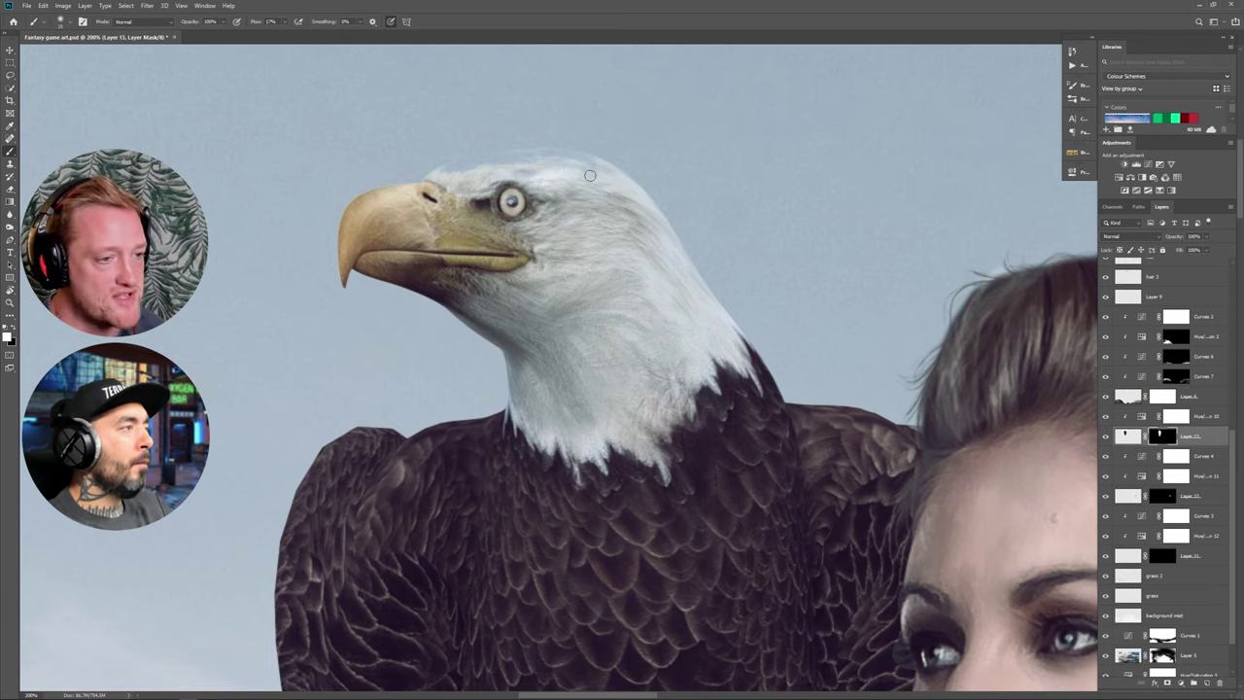
pyautogui.moveTo(598, 171); pyautogui.dragTo(506, 159)
pyautogui.moveTo(507, 159); pyautogui.dragTo(430, 174)
pyautogui.hotkey('ctrl', 'z')
pyautogui.hotkey('ctrl', 'z')
pyautogui.hotkey('ctrl', 'z')
# Reduce the brush flow to 12% and paint the top of the eagle's head back in on Layer 13's mask.
pyautogui.click(284, 21)
pyautogui.moveTo(285, 33); pyautogui.dragTo(281, 33)
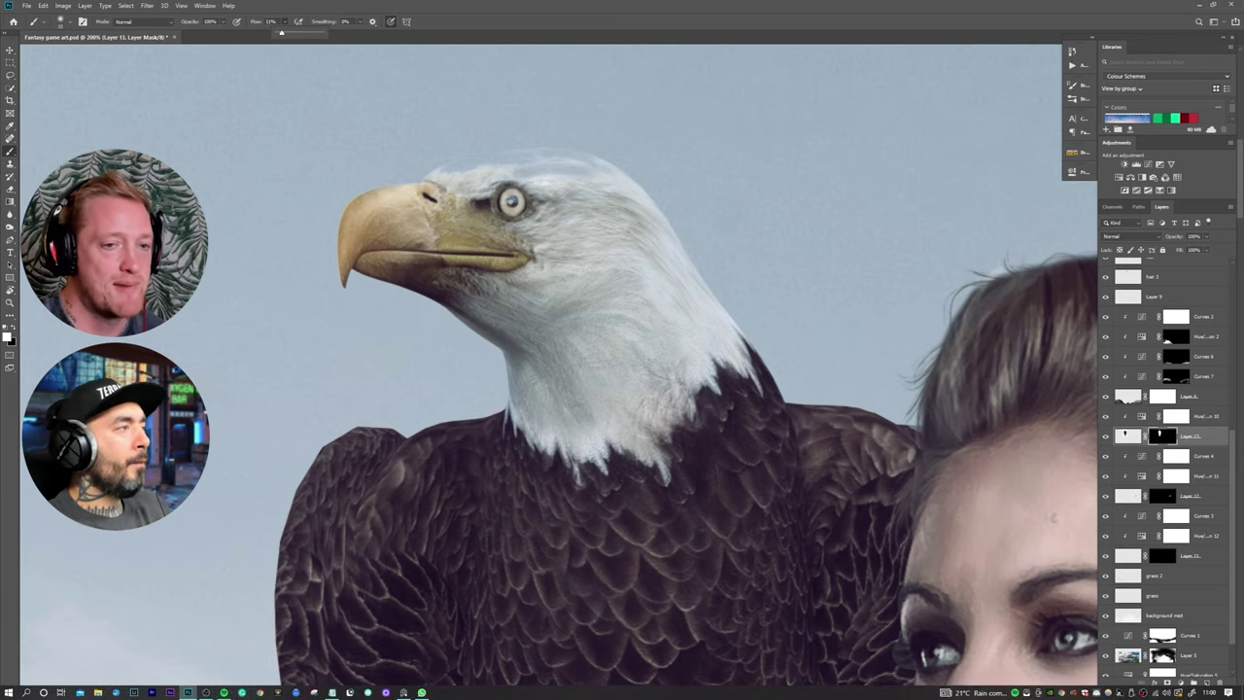
pyautogui.click(421, 693)
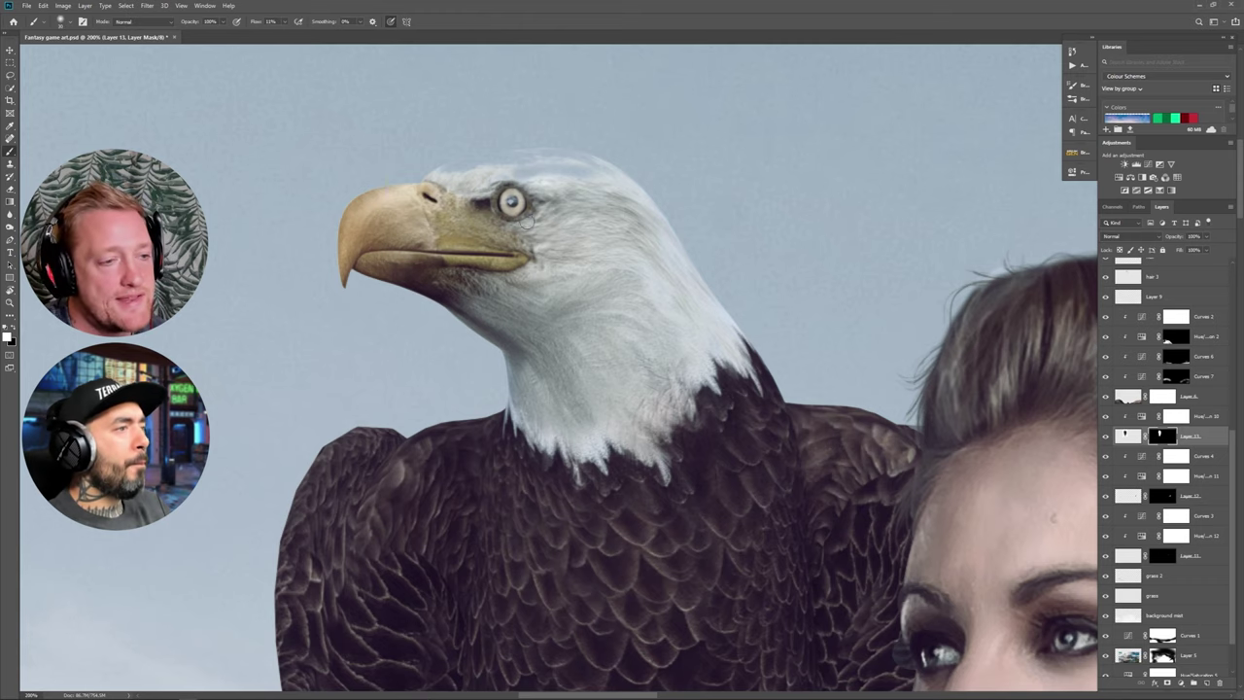
pyautogui.moveTo(527, 222)
pyautogui.mouseDown()
pyautogui.moveTo(526, 177)
pyautogui.moveTo(561, 164)
pyautogui.moveTo(481, 174)
pyautogui.moveTo(508, 166)
pyautogui.moveTo(610, 184)
pyautogui.moveTo(454, 178)
pyautogui.mouseUp()
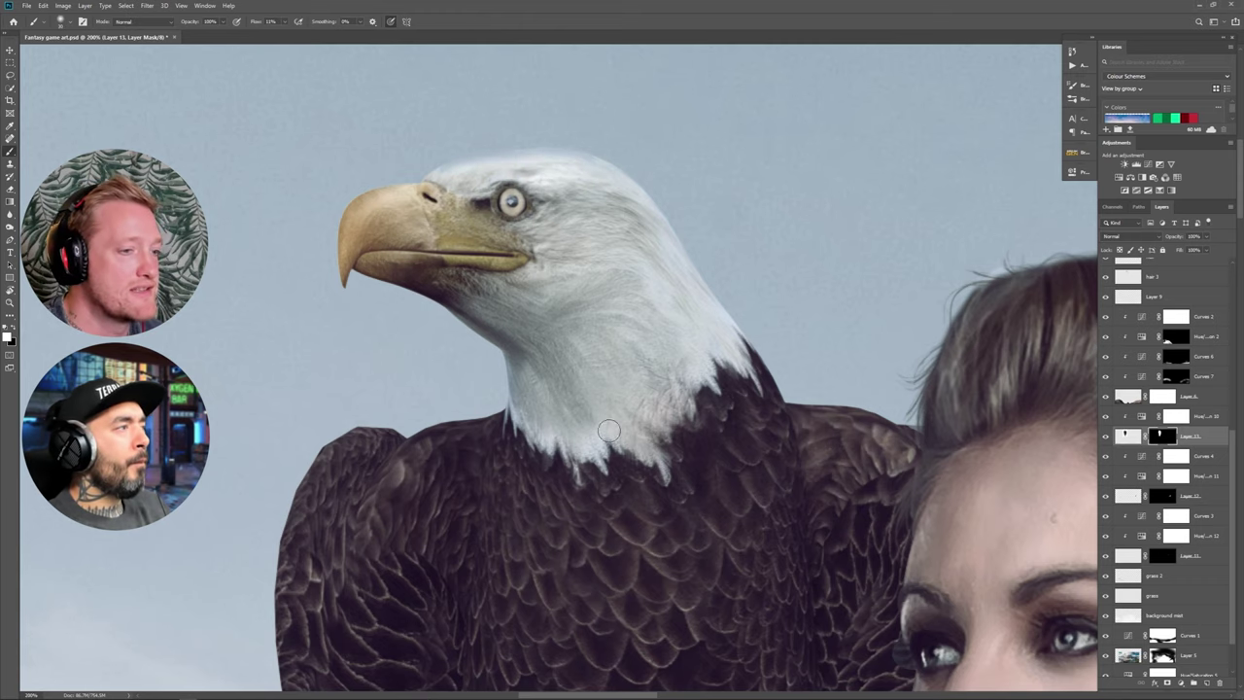
# Outline the crown of the eagle's head with a pen path, convert it to a selection and fill it on the mask to restore the crown.
pyautogui.scroll(-3, 643, 381)
pyautogui.scroll(3, 643, 379)
pyautogui.press('p')
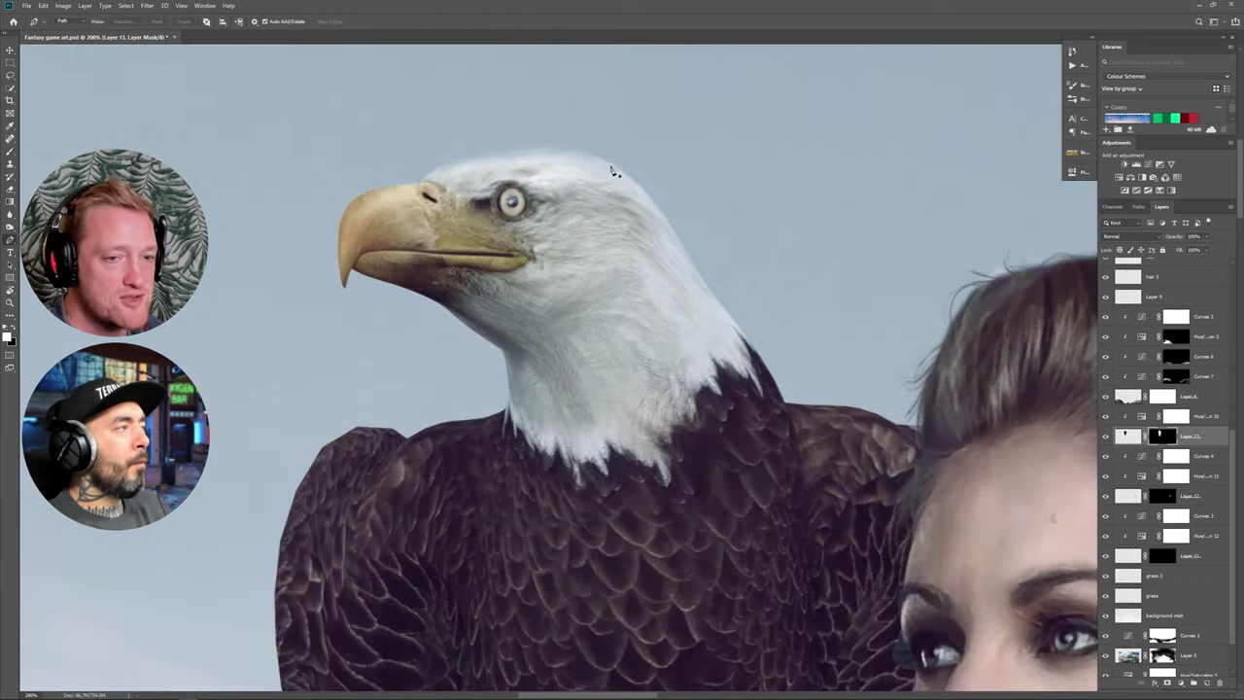
pyautogui.click(608, 164)
pyautogui.rightClick(609, 167)
pyautogui.click(636, 211)
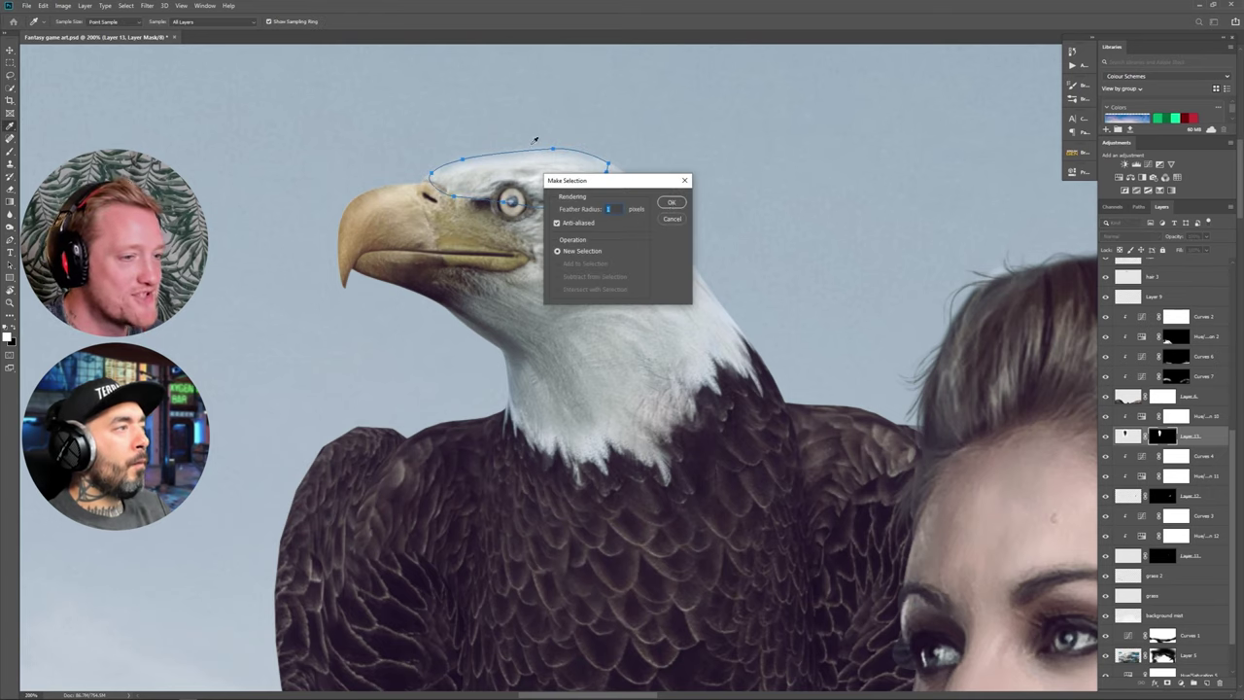
pyautogui.click(672, 202)
pyautogui.press('Delete')
pyautogui.press('x')
pyautogui.press('Delete')
pyautogui.hotkey('ctrl', 'd')
pyautogui.press('b')
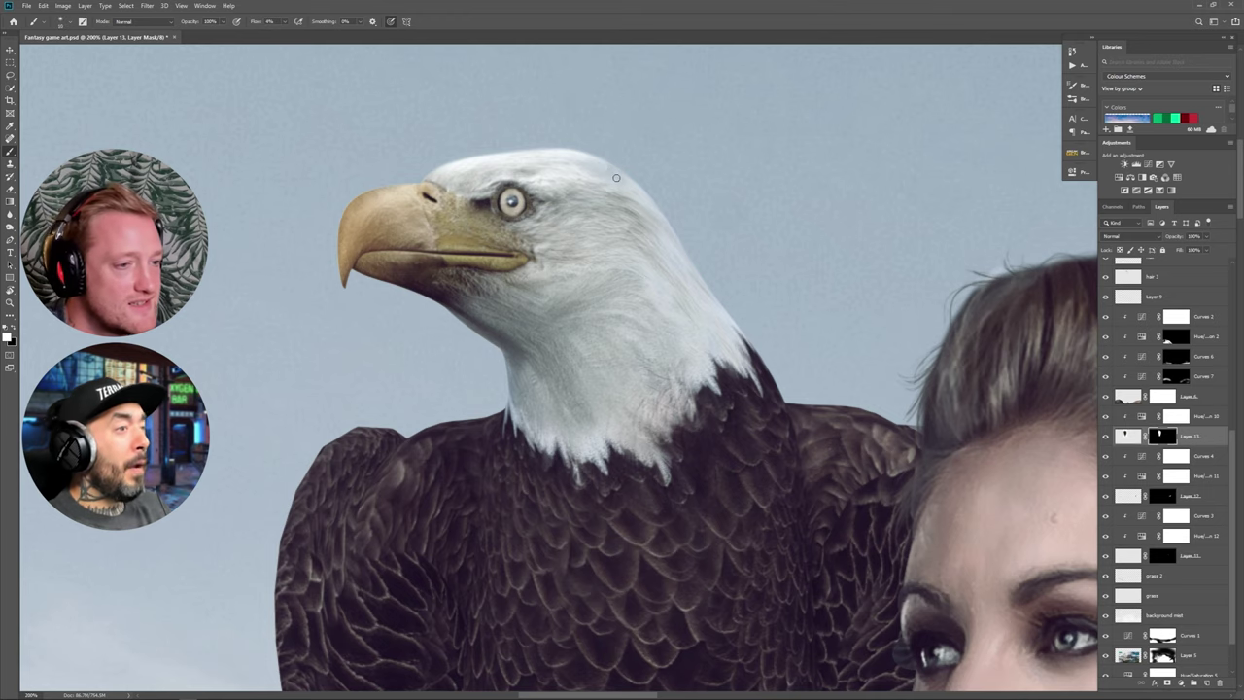
# Check the whole composite's colours by toggling the Group 1 check layers, leaving the group hidden.
pyautogui.press('h')
pyautogui.click(382, 326)
pyautogui.hotkey('ctrl', '0')
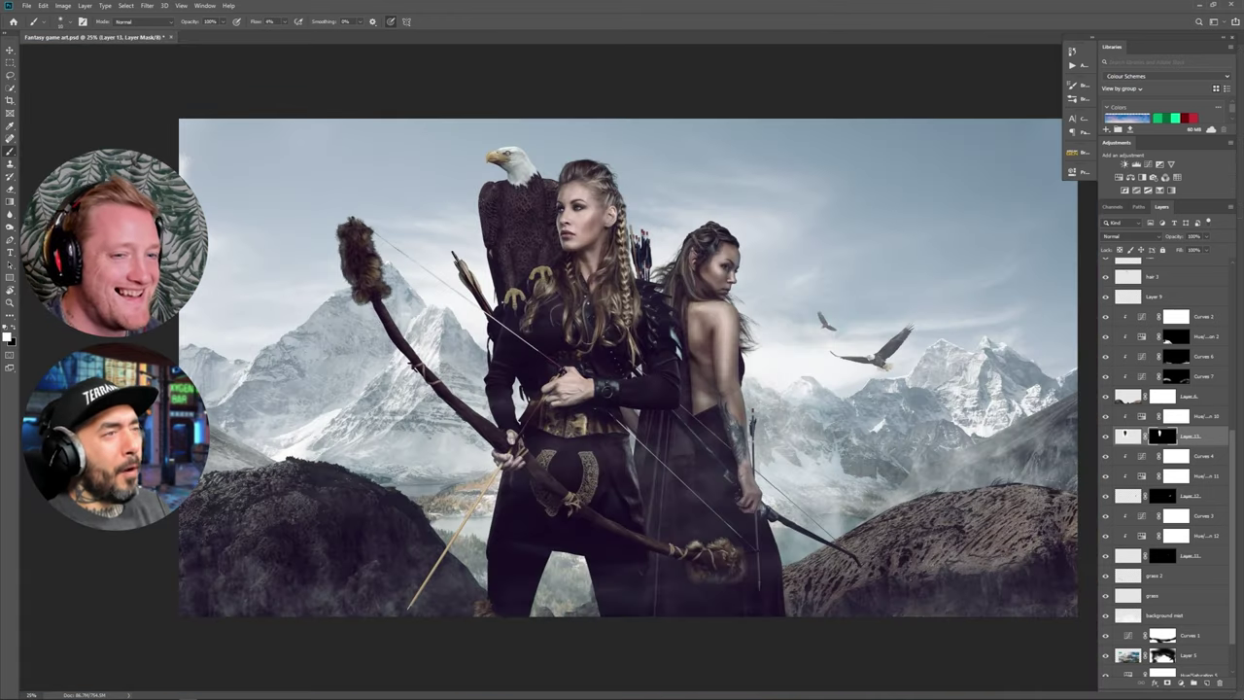
pyautogui.scroll(10, 1205, 440)
pyautogui.click(1105, 265)
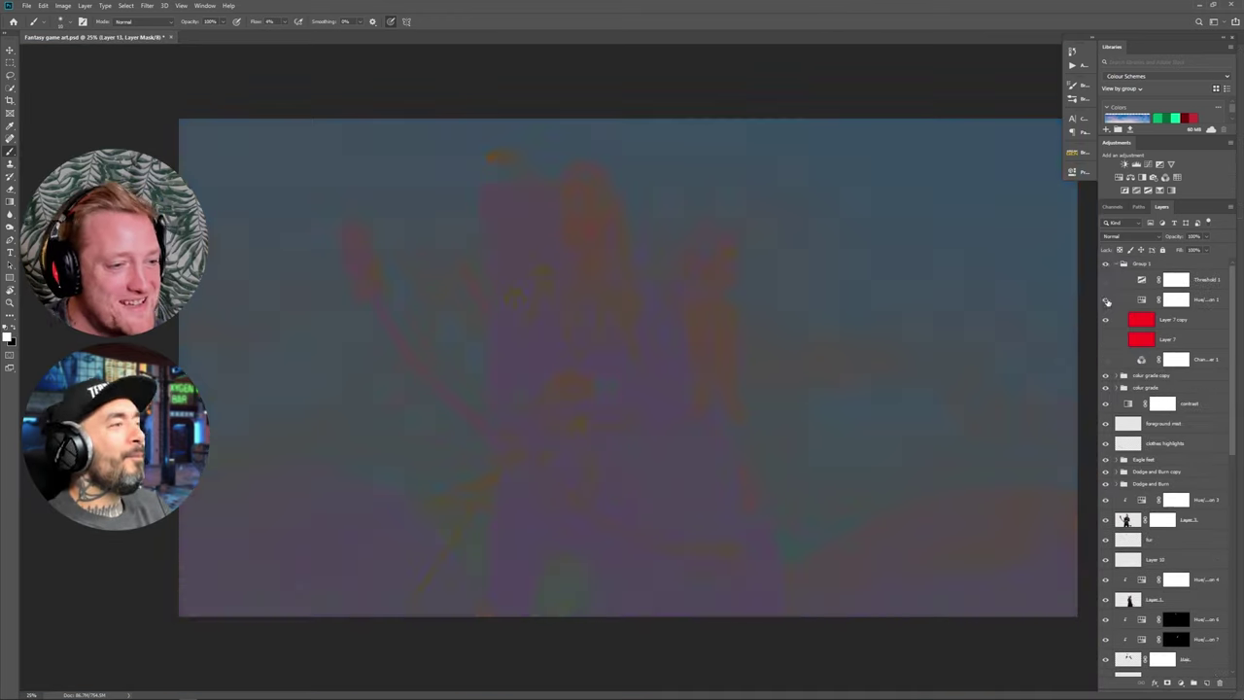
pyautogui.click(1106, 264)
pyautogui.click(1106, 265)
pyautogui.click(1106, 264)
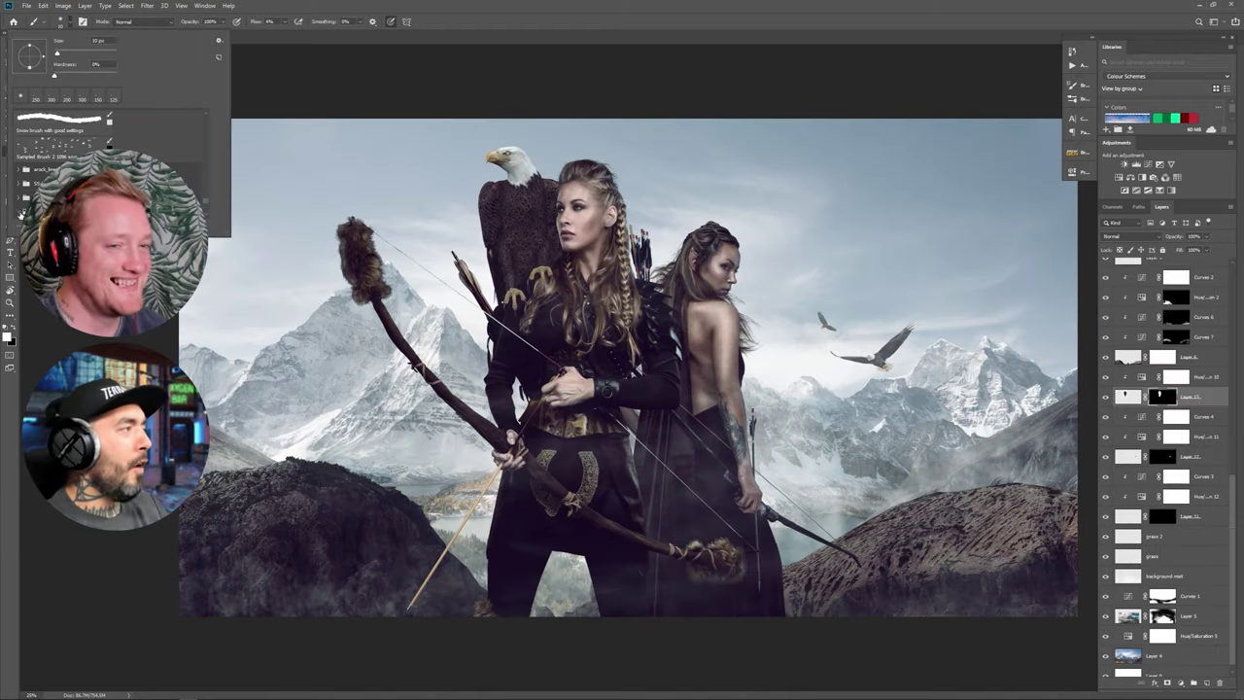
# Look through the brush presets and save the composite.
pyautogui.click(17, 143)
pyautogui.scroll(-5, 17, 143)
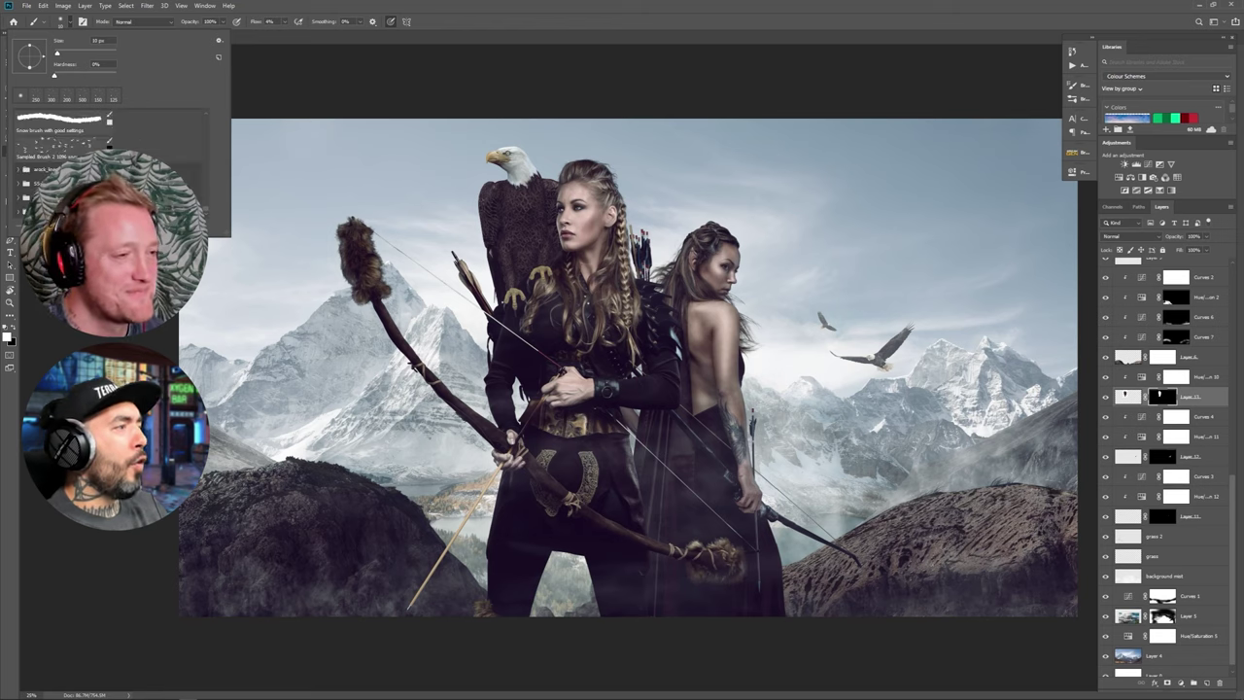
pyautogui.scroll(2, 205, 138)
pyautogui.scroll(-2, 205, 139)
pyautogui.click(413, 561)
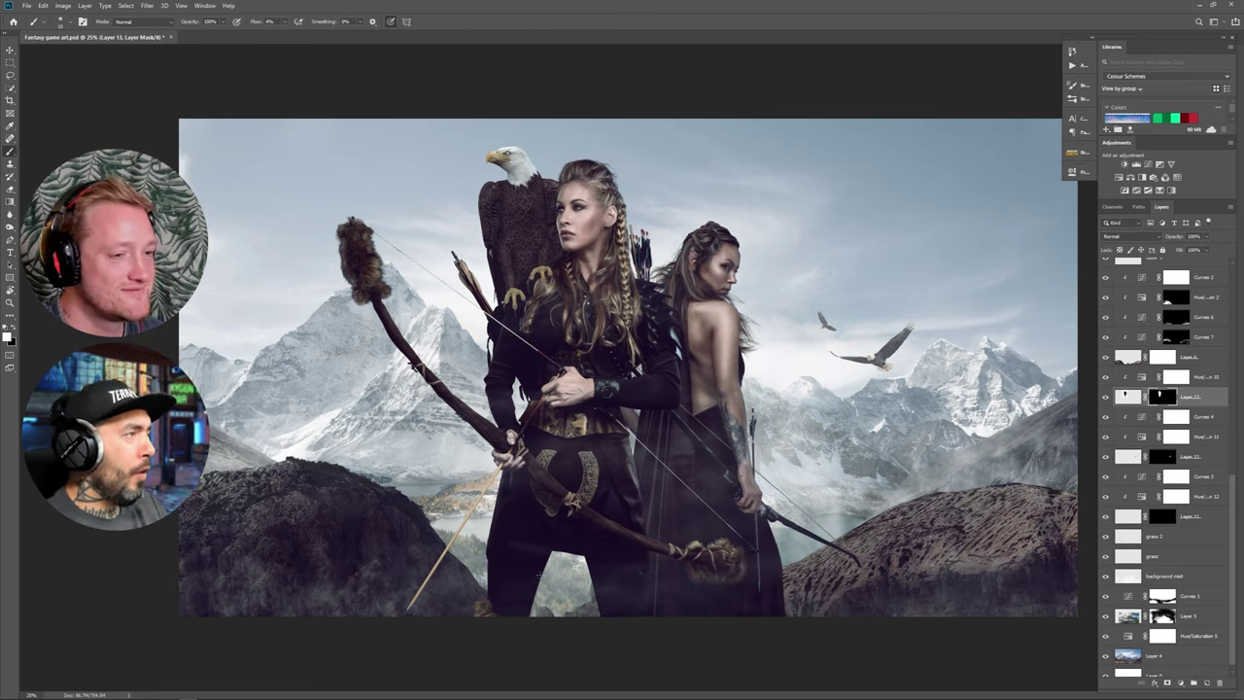
pyautogui.hotkey('ctrl', 's')
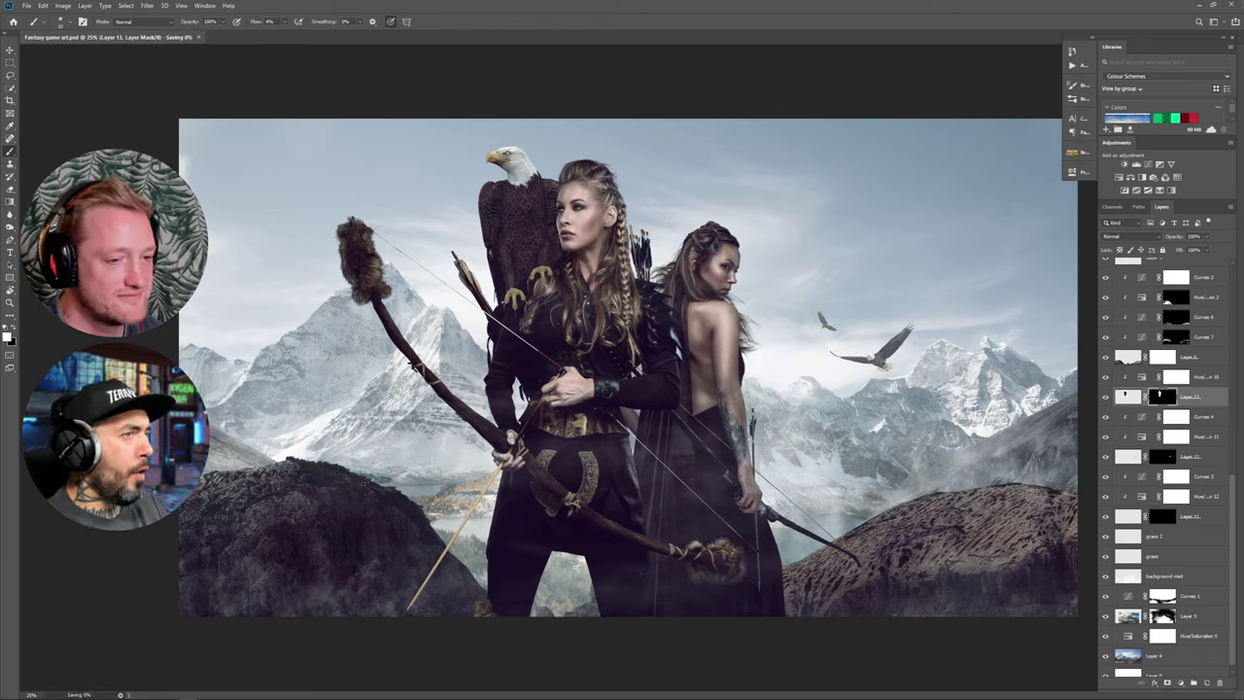
# Browse the stock folders for the Neostock Light FX pack and examine its Light Beams JPEG images.
pyautogui.hotkey('ctrl', 'o')
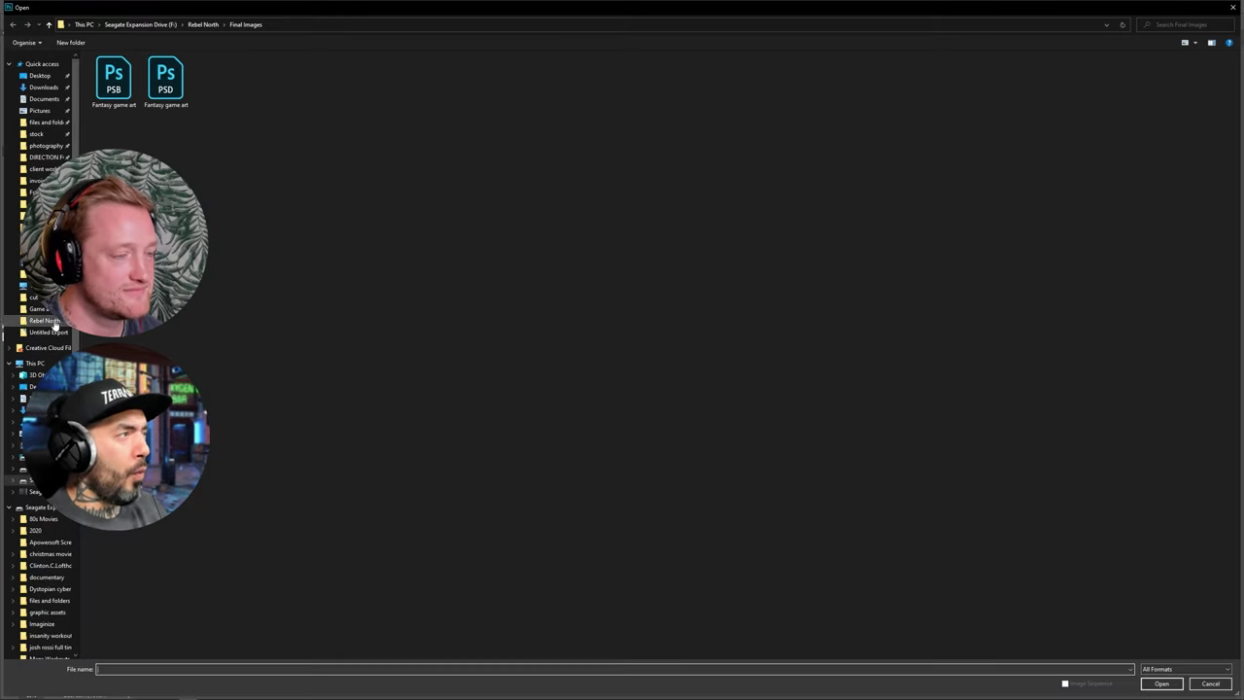
pyautogui.click(37, 134)
pyautogui.scroll(-10, 37, 497)
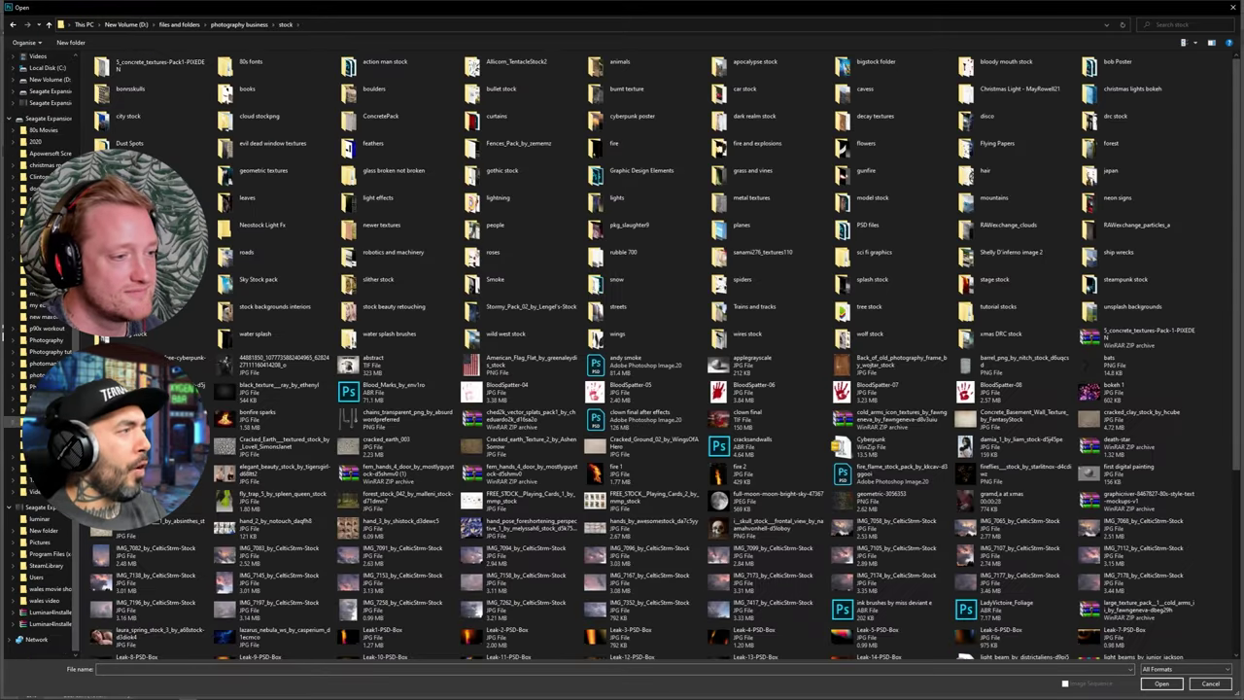
pyautogui.click(44, 363)
pyautogui.doubleClick(425, 81)
pyautogui.doubleClick(118, 72)
pyautogui.click(13, 24)
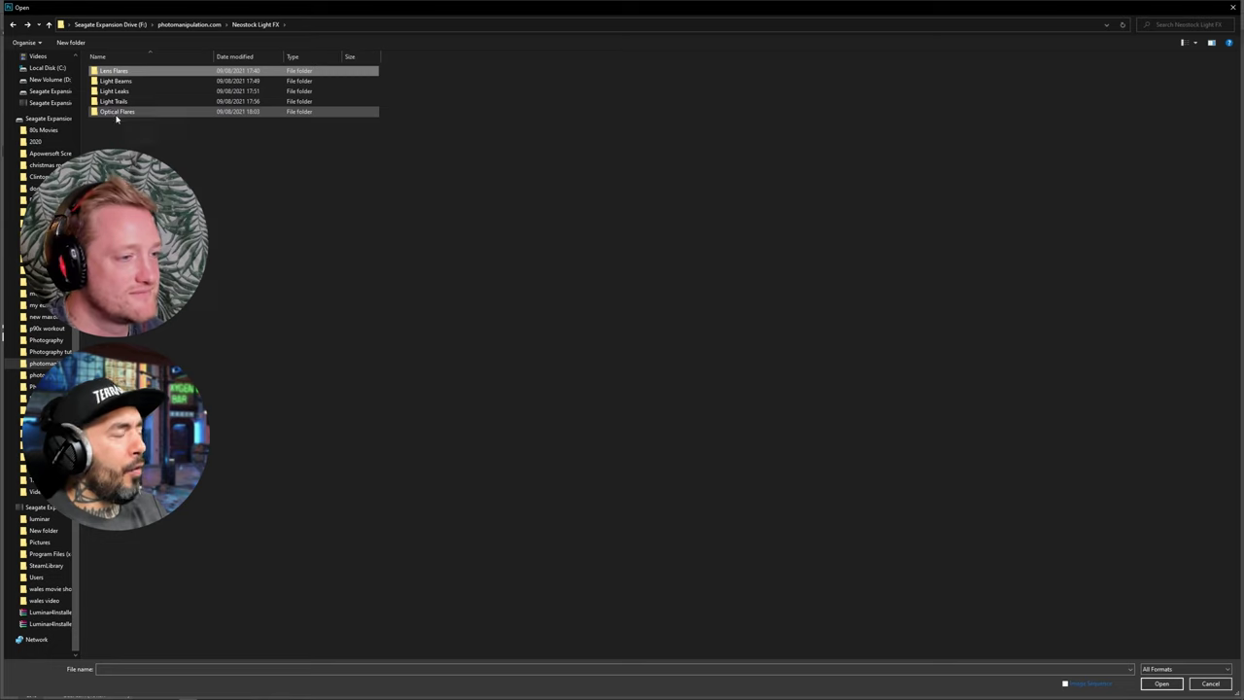
pyautogui.doubleClick(115, 81)
pyautogui.doubleClick(112, 70)
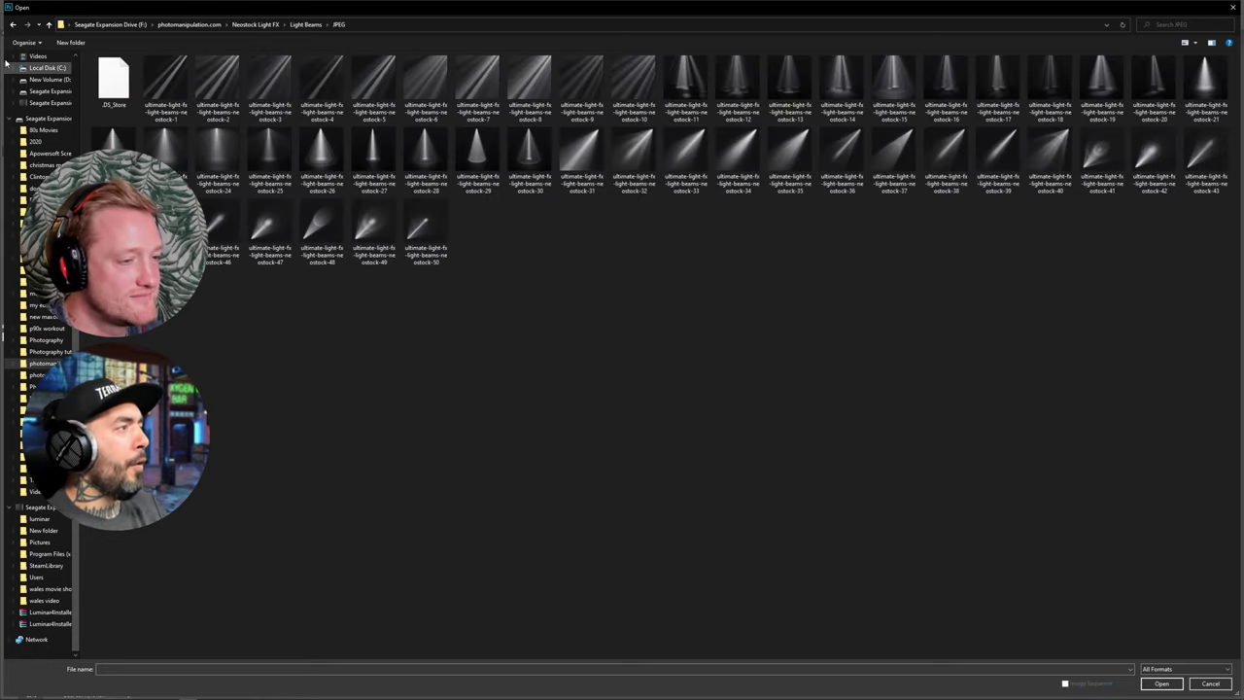
# Examine the Lens Flares and Optical Flares images in the Neostock Light FX pack and leave without opening a file.
pyautogui.click(13, 24)
pyautogui.click(12, 24)
pyautogui.doubleClick(114, 72)
pyautogui.doubleClick(112, 73)
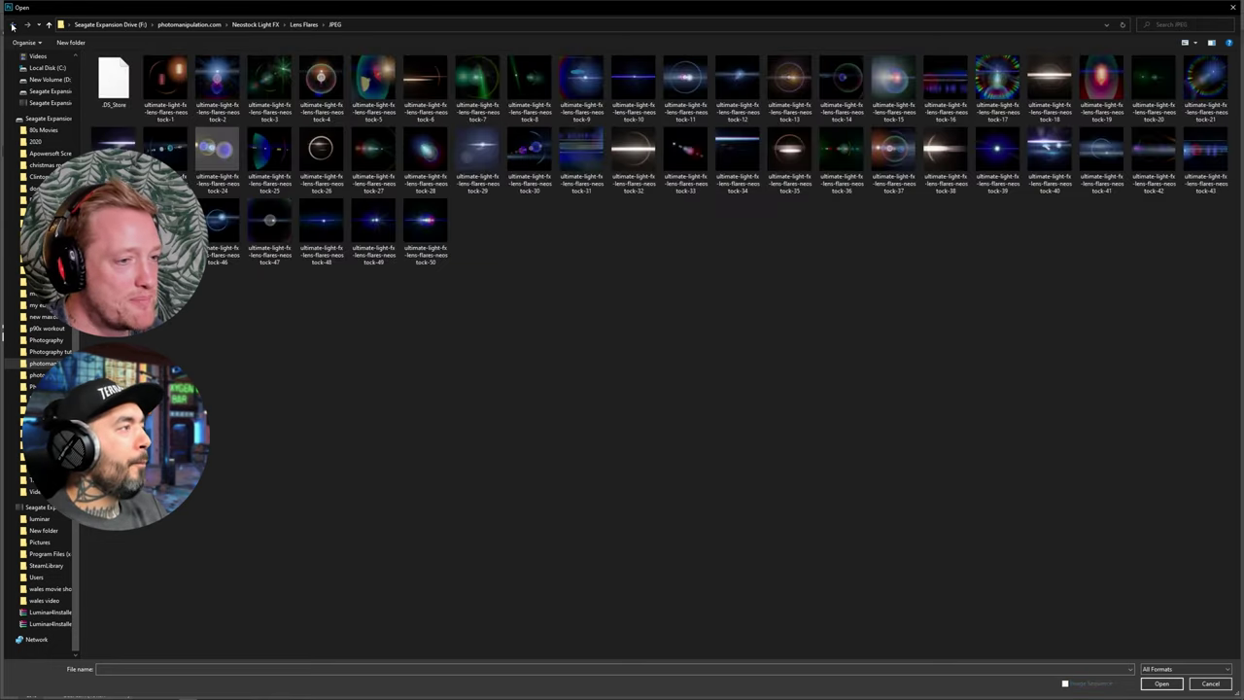
pyautogui.click(13, 24)
pyautogui.click(13, 24)
pyautogui.doubleClick(128, 112)
pyautogui.doubleClick(111, 71)
pyautogui.click(13, 25)
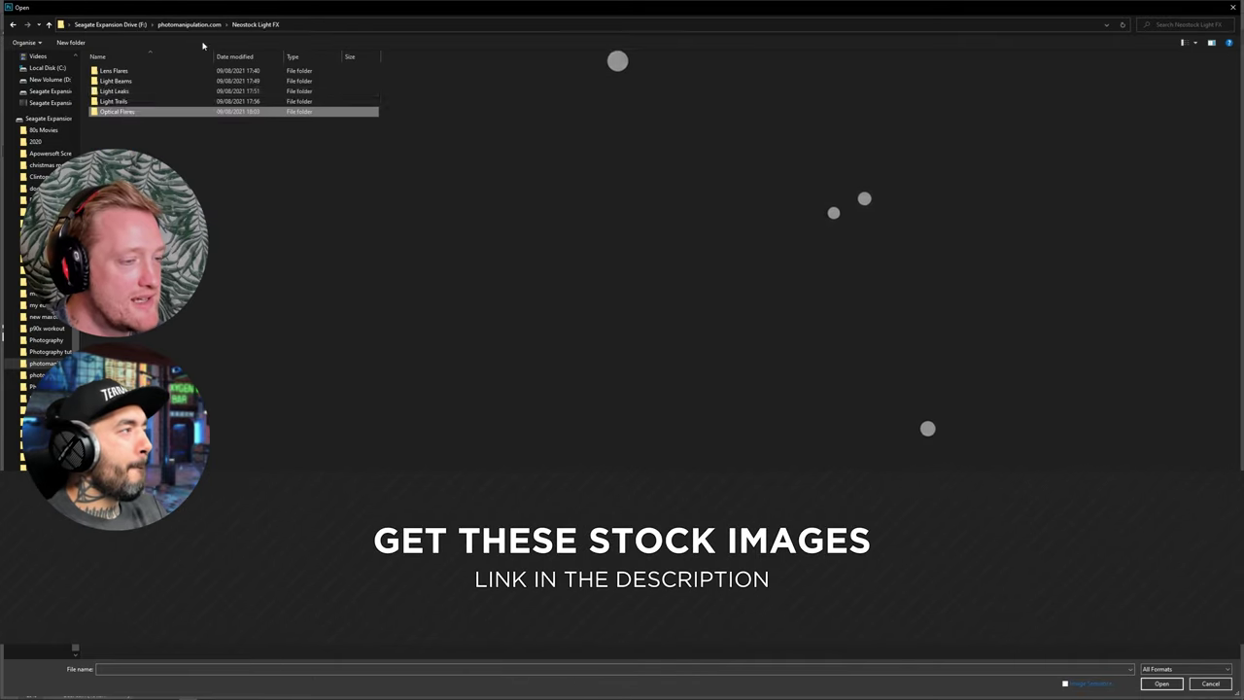
pyautogui.click(12, 25)
pyautogui.click(13, 25)
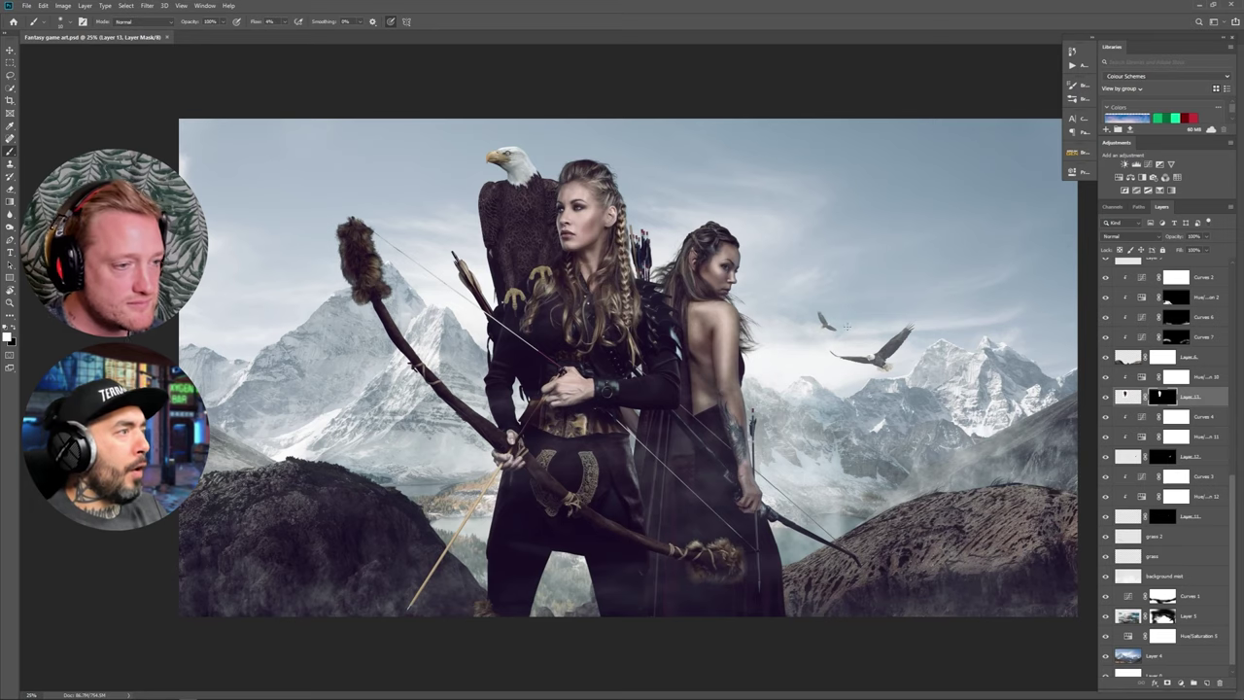
# Stamp the visible layers into a new layer above the color grade copy group and apply a High Pass filter with a 4.1 pixel radius.
pyautogui.scroll(6, 1161, 437)
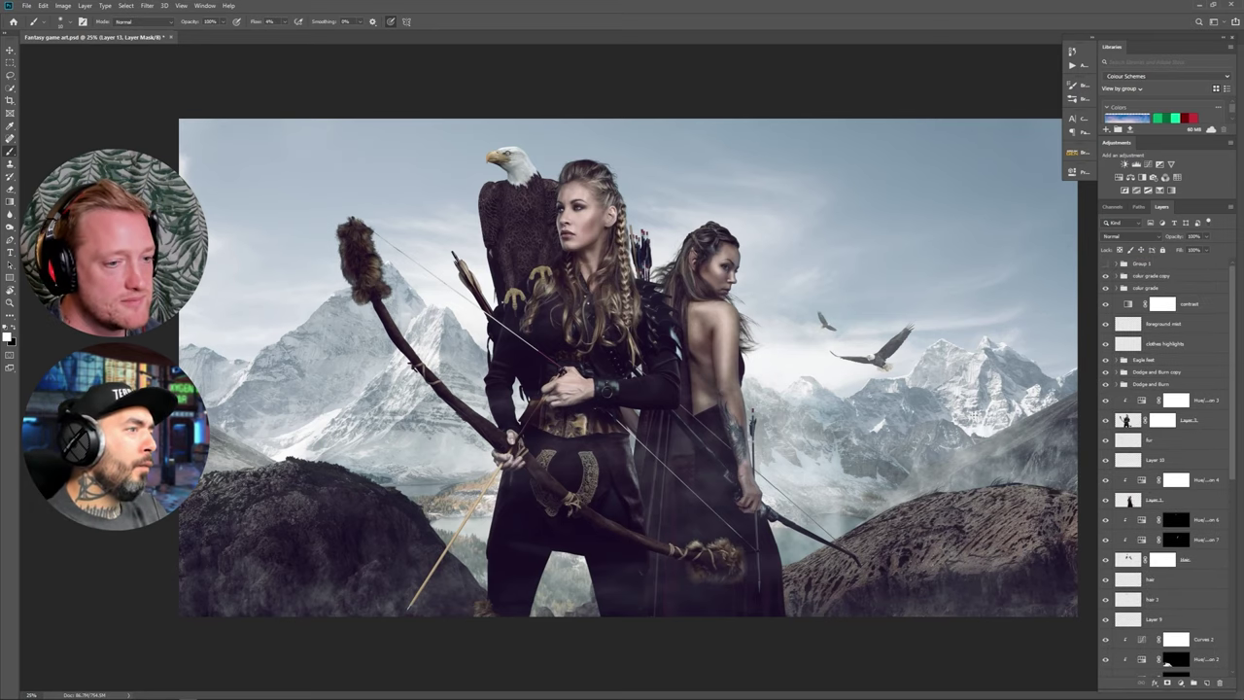
pyautogui.click(1141, 276)
pyautogui.hotkey('ctrl', 'alt', 'shift', 'e')
pyautogui.click(147, 6)
pyautogui.moveTo(160, 199)
pyautogui.click(284, 208)
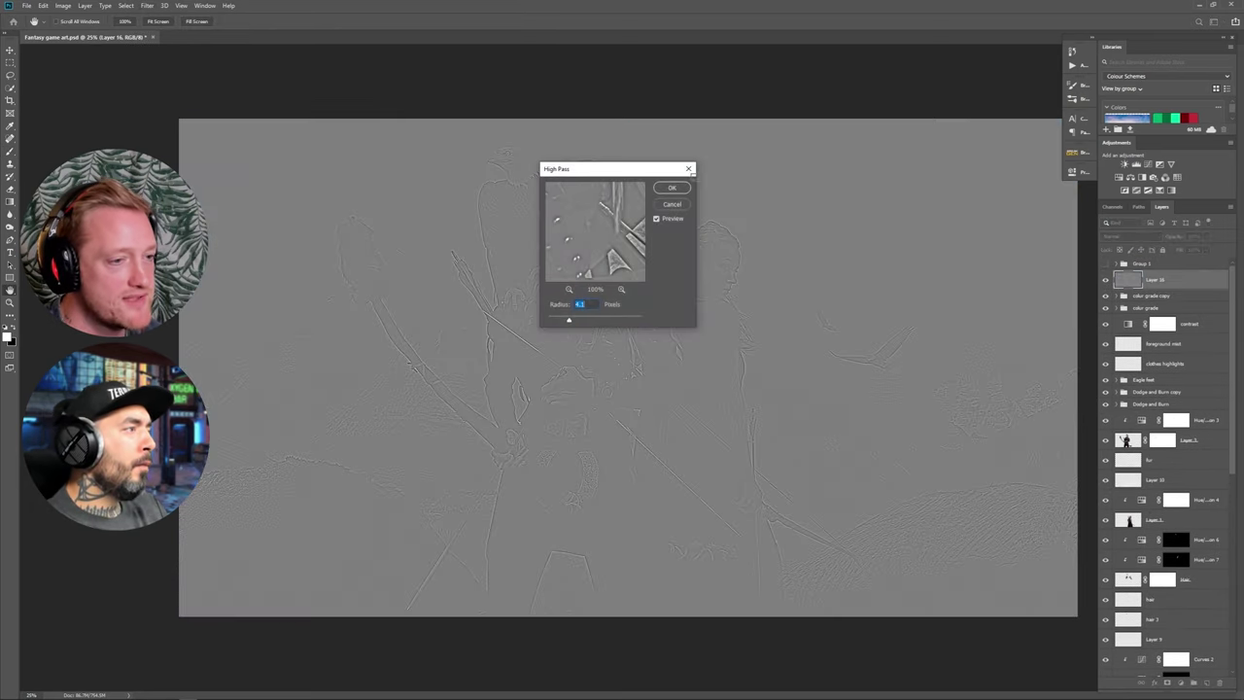
pyautogui.click(675, 188)
# Set the high-pass layer to Overlay at reduced opacity and hide it to compare the sharpening.
pyautogui.click(1130, 236)
pyautogui.click(1109, 354)
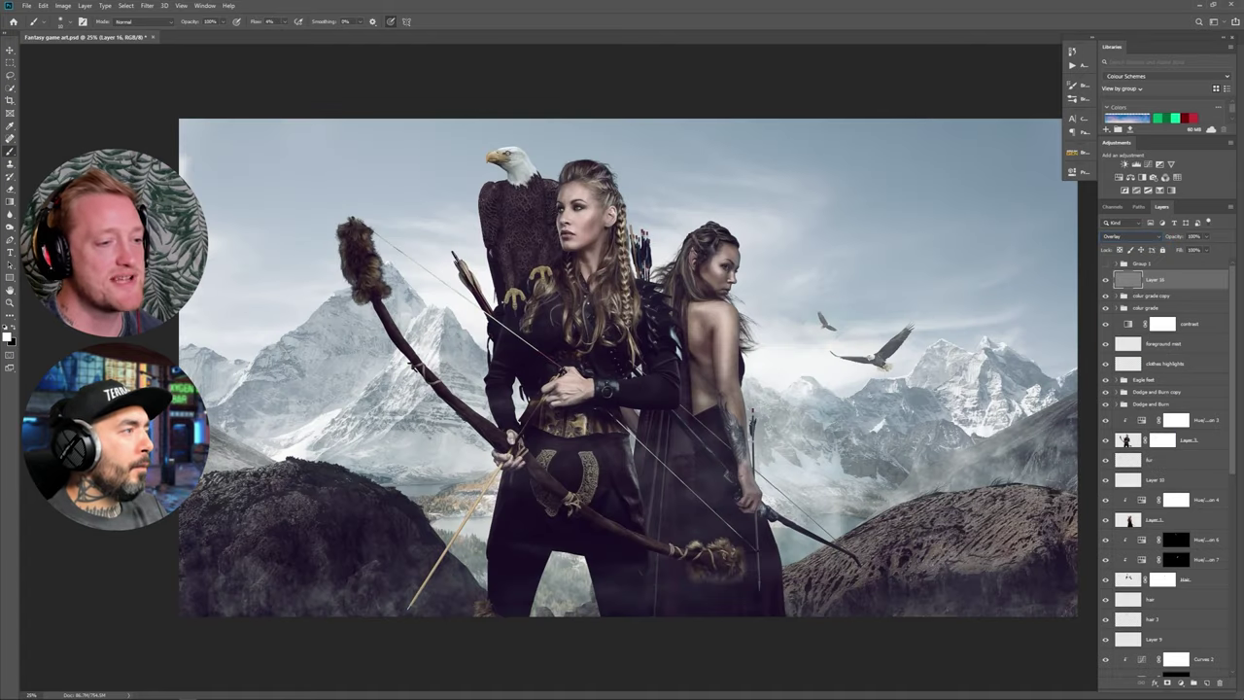
pyautogui.hotkey('ctrl', '+')
pyautogui.moveTo(883, 275); pyautogui.dragTo(799, 269)
pyautogui.hotkey('ctrl', '-')
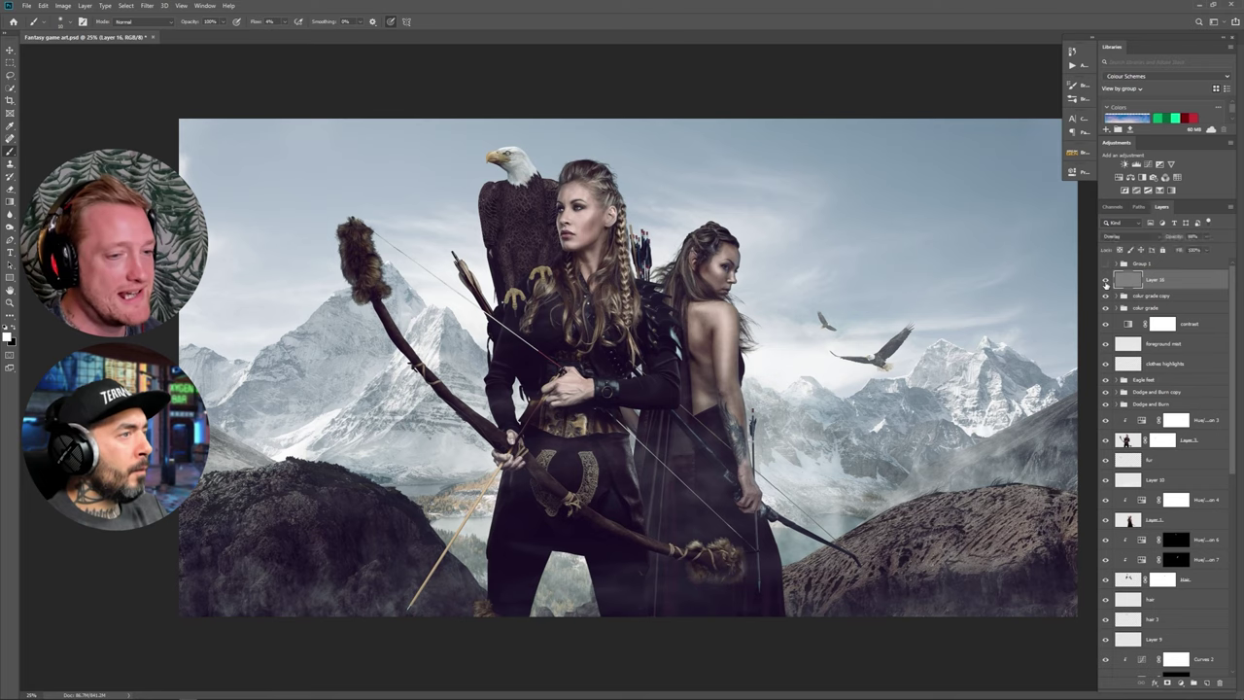
pyautogui.click(1105, 280)
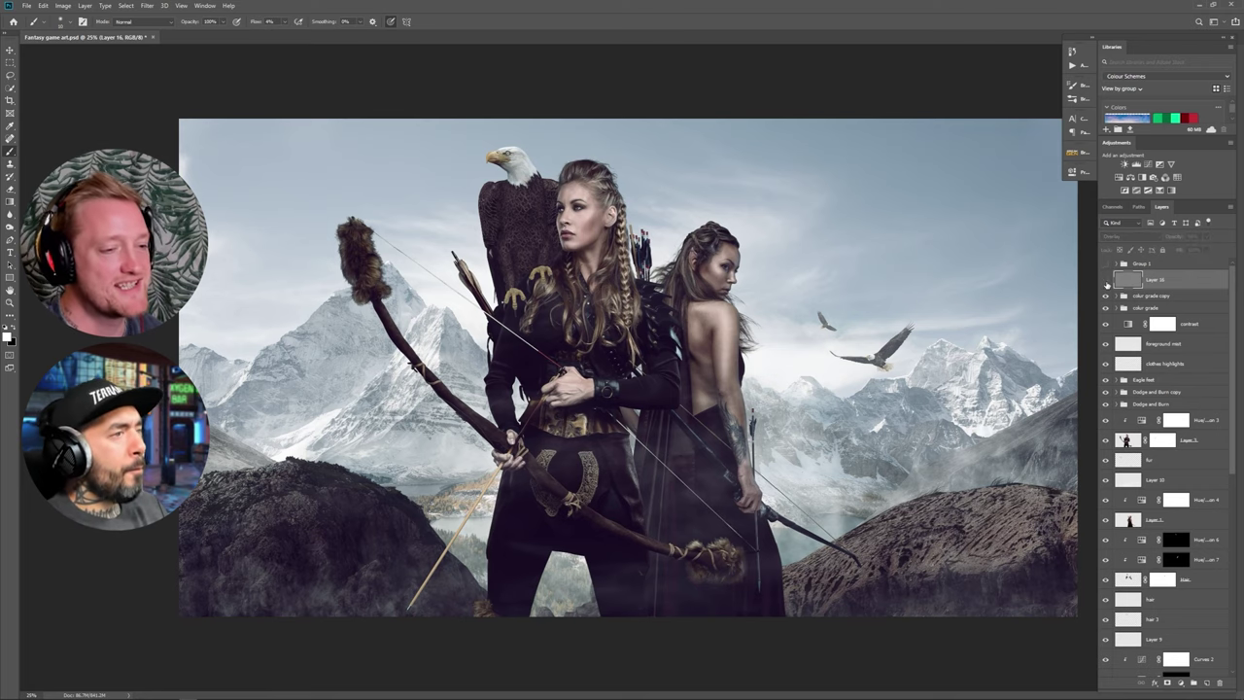
# Show the high-pass layer again and give it a layer mask inverted to black.
pyautogui.click(1105, 281)
pyautogui.click(1167, 683)
pyautogui.hotkey('ctrl', 'i')
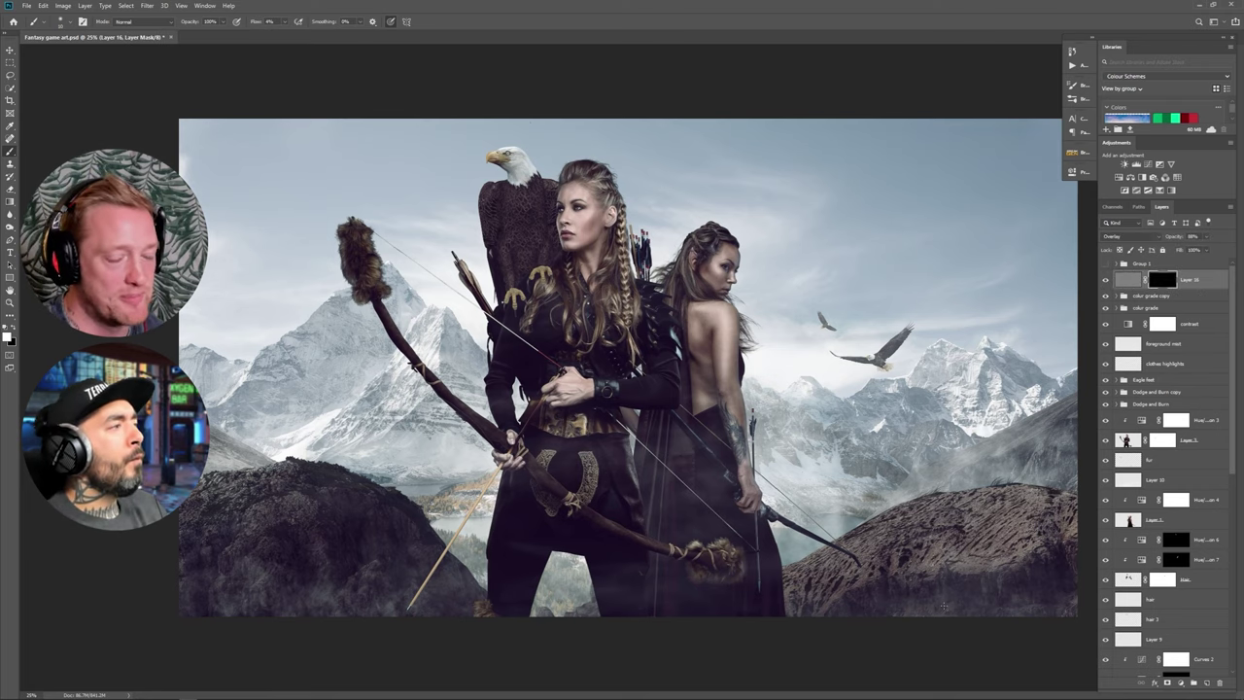
# Paint the sharpening back through the mask at 100% flow over the archers, and at 13% flow over the surroundings.
pyautogui.hotkey('shift', '0')
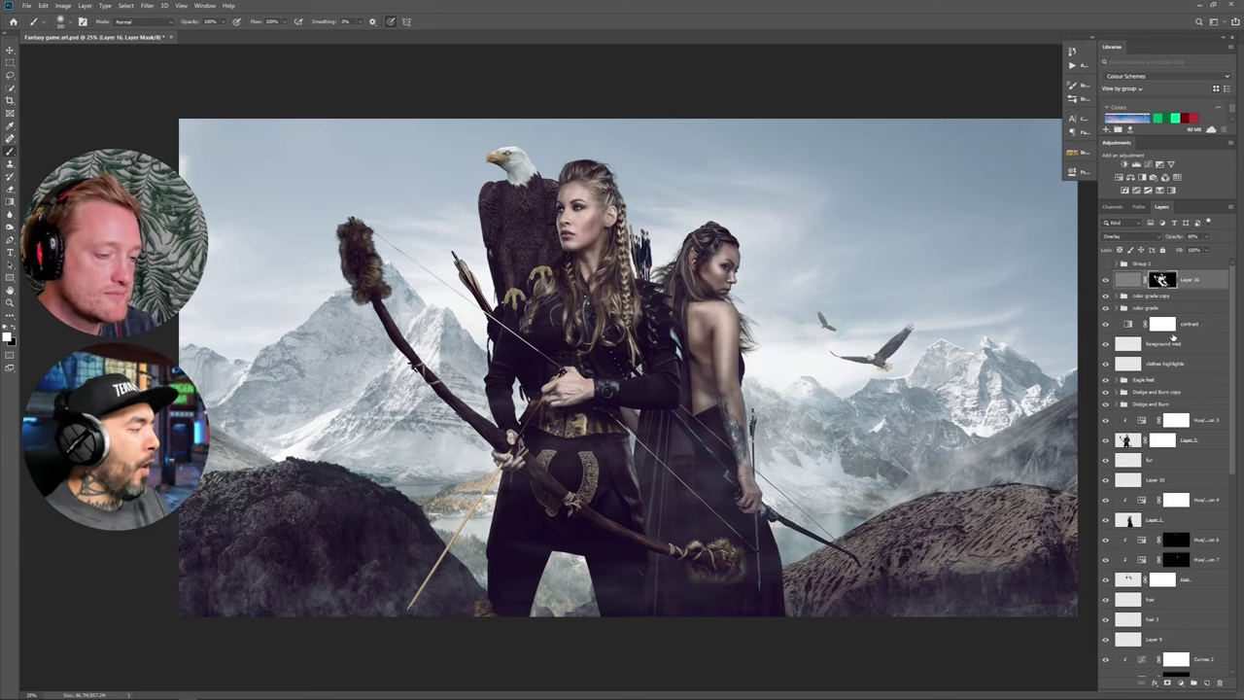
pyautogui.hotkey('shift', '1')
pyautogui.hotkey('shift', '3')
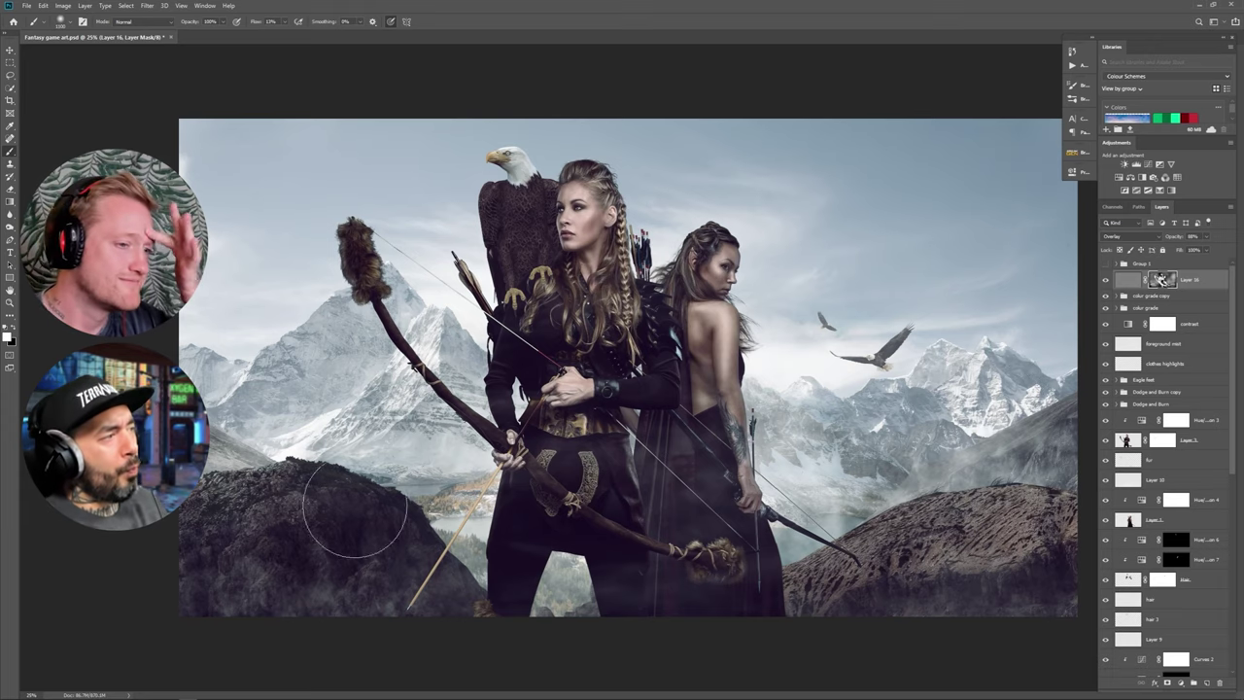
pyautogui.click(1105, 281)
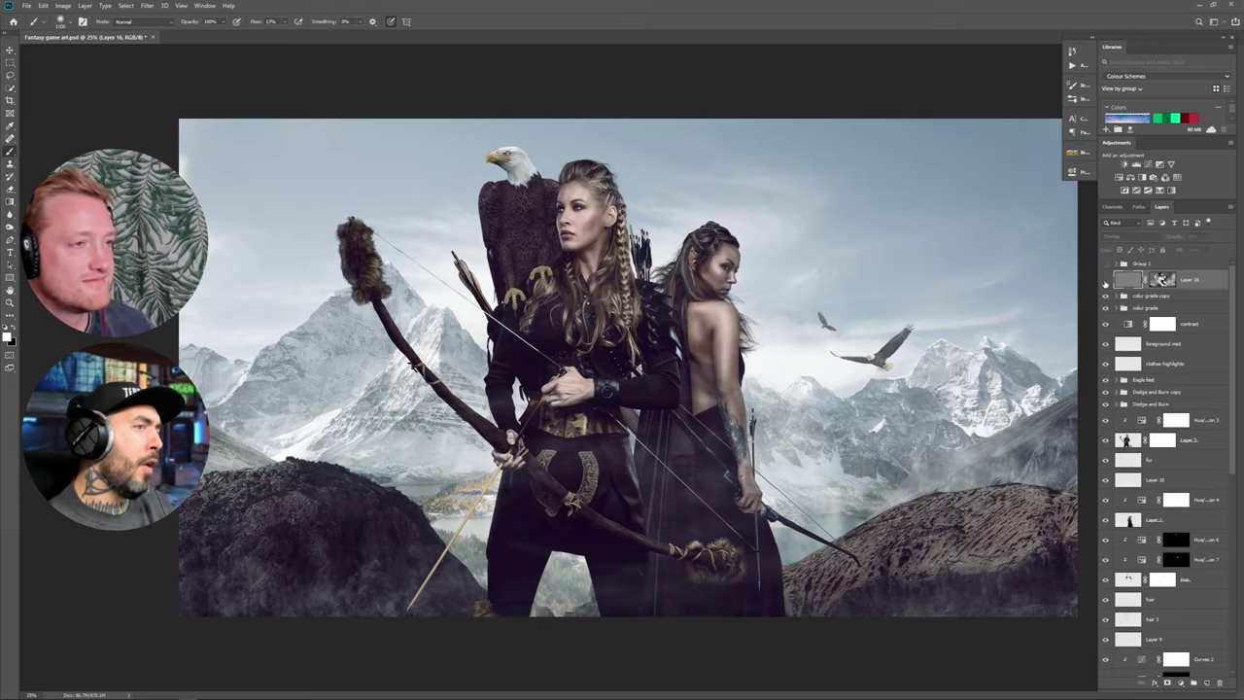
pyautogui.press('[')
pyautogui.press('[')
pyautogui.press('[')
pyautogui.press('[')
pyautogui.press('[')
pyautogui.moveTo(246, 501); pyautogui.dragTo(289, 495)
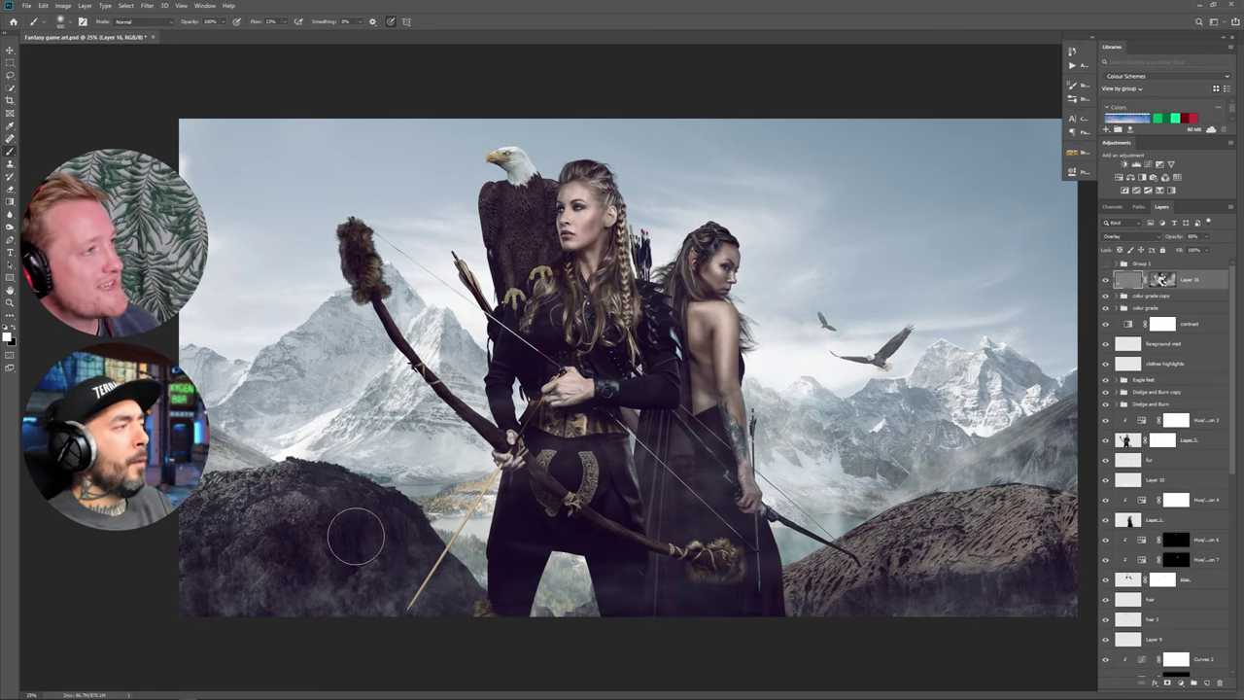
pyautogui.hotkey('ctrl', 'z')
# Reselect the high-pass layer's mask and save the document.
pyautogui.click(1162, 280)
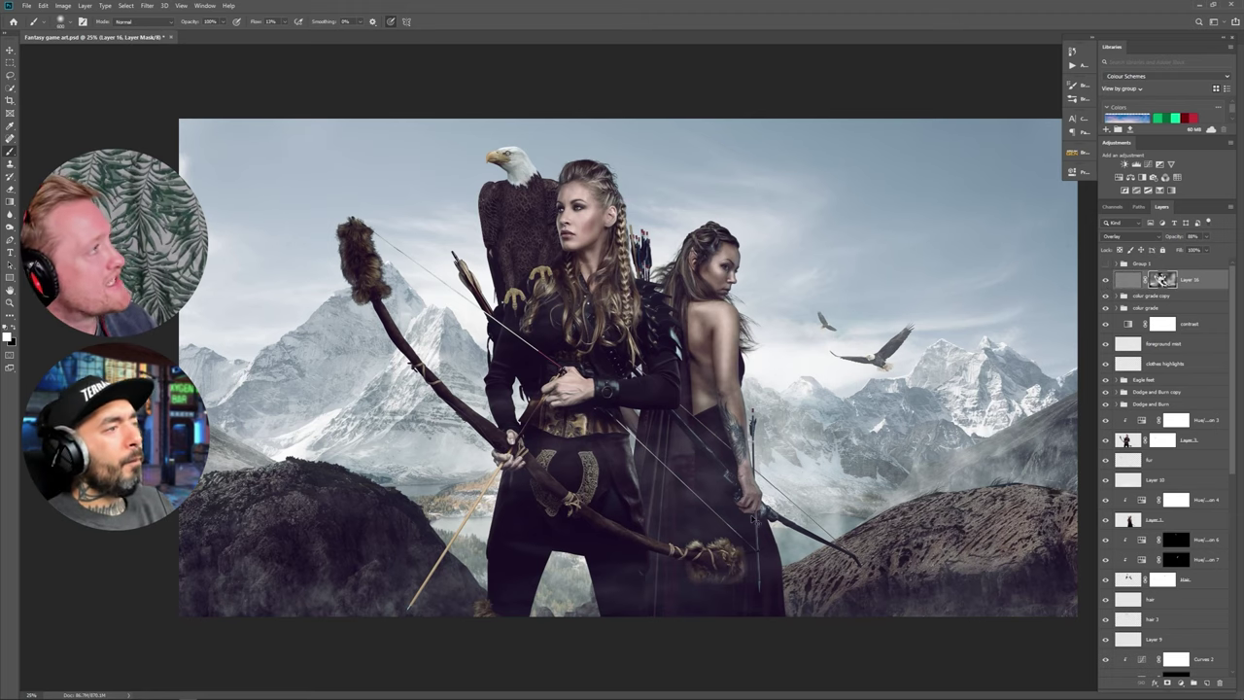
pyautogui.hotkey('ctrl', 's')
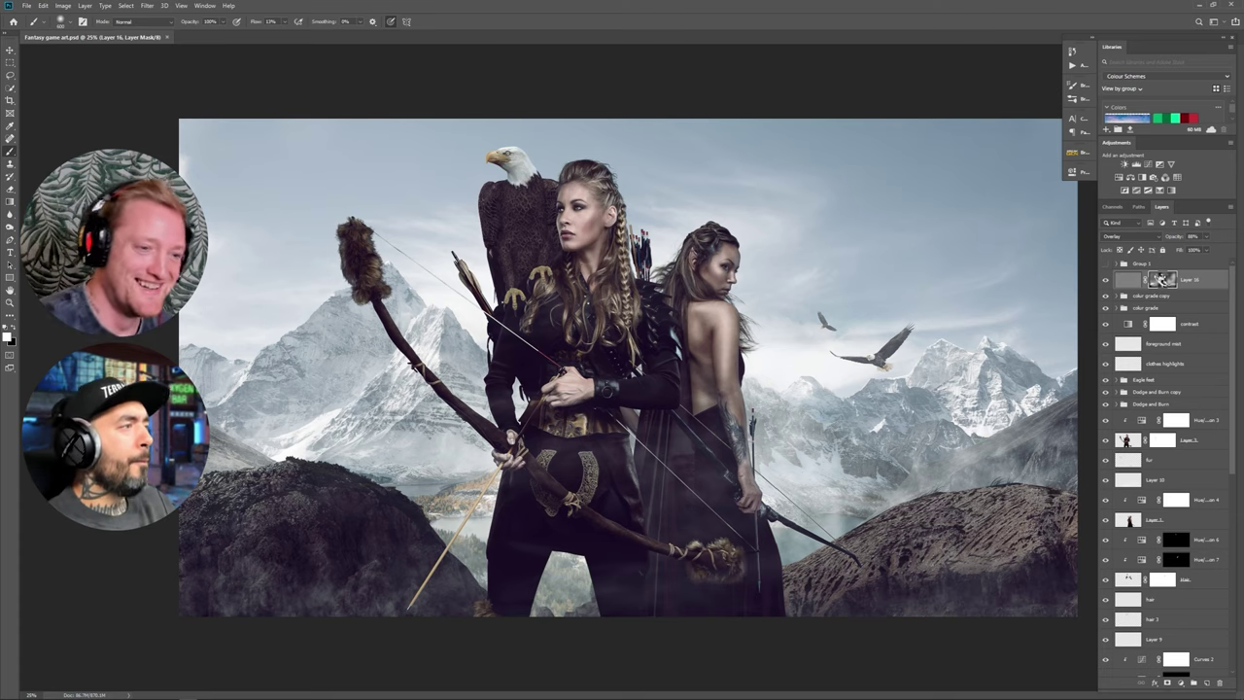
# In the Eagle feet group, darken the lower copy of the right-hand foot almost to black with a clipped Curves adjustment.
pyautogui.click(1115, 379)
pyautogui.doubleClick(1155, 454)
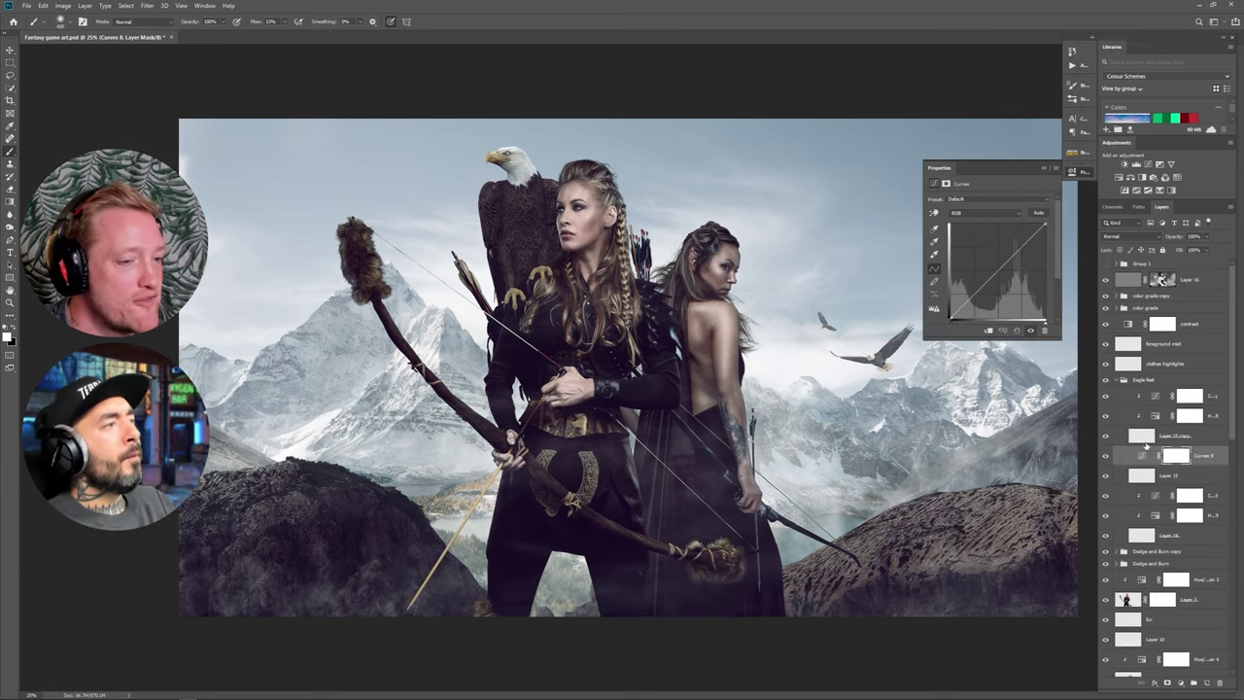
pyautogui.moveTo(1045, 224); pyautogui.dragTo(1072, 304)
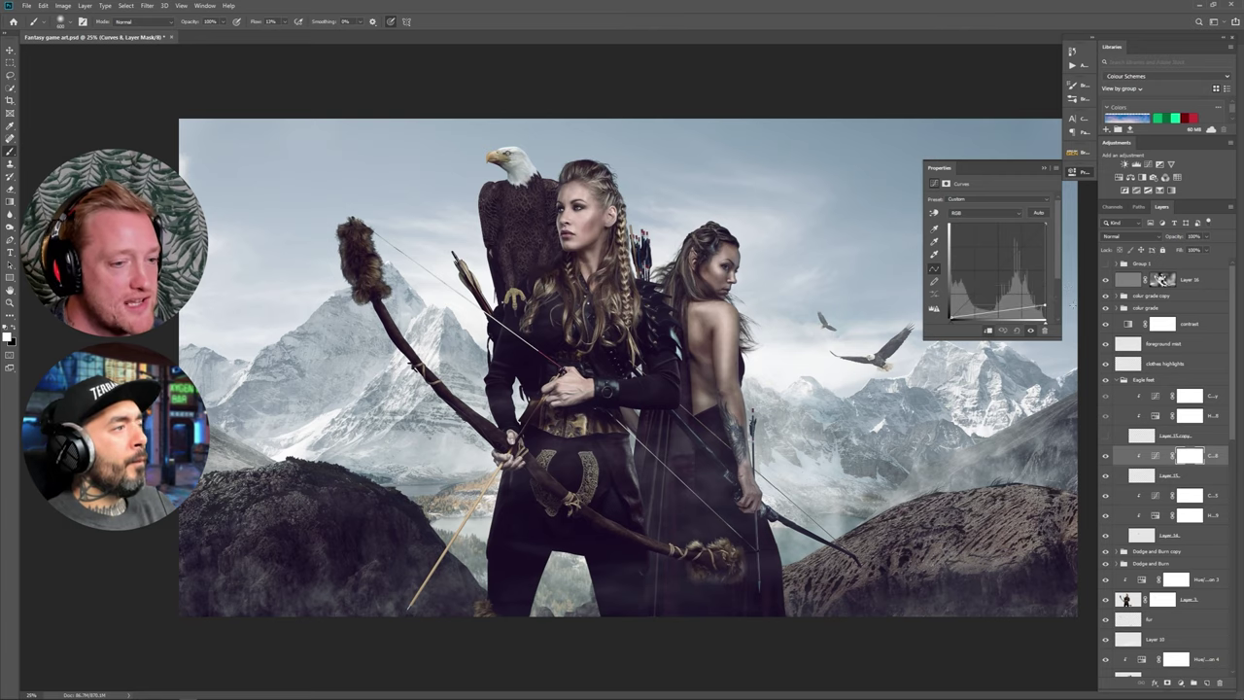
# Warp the darkened copy of the right-hand eagle foot on Layer 15 to shape it as a shadow.
pyautogui.click(1135, 475)
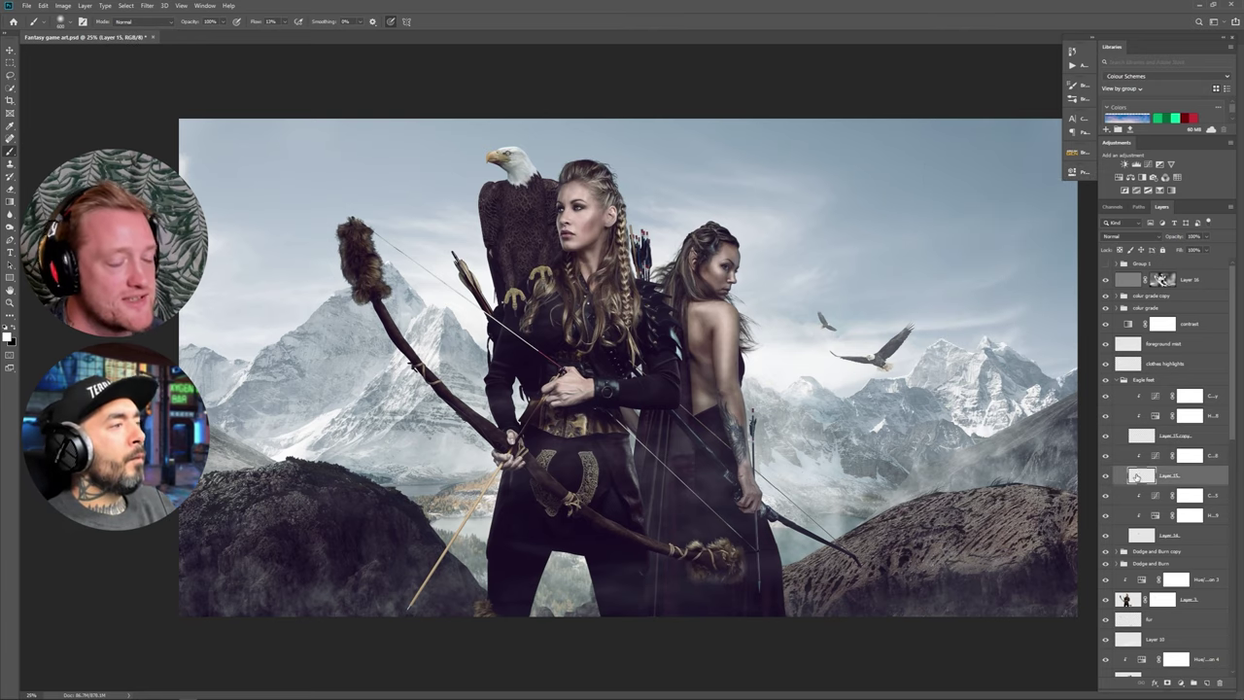
pyautogui.press('v')
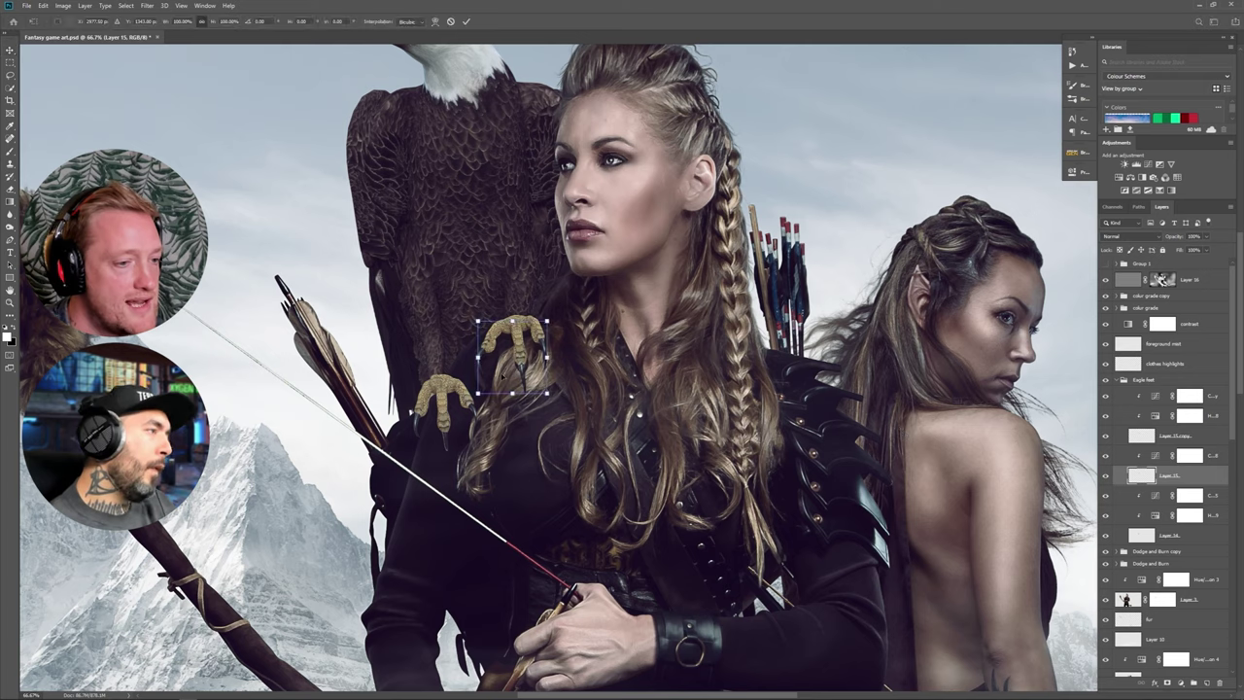
pyautogui.rightClick(506, 378)
pyautogui.click(530, 443)
pyautogui.moveTo(549, 345)
pyautogui.mouseDown()
pyautogui.moveTo(552, 334)
pyautogui.moveTo(576, 344)
pyautogui.moveTo(543, 365)
pyautogui.mouseUp()
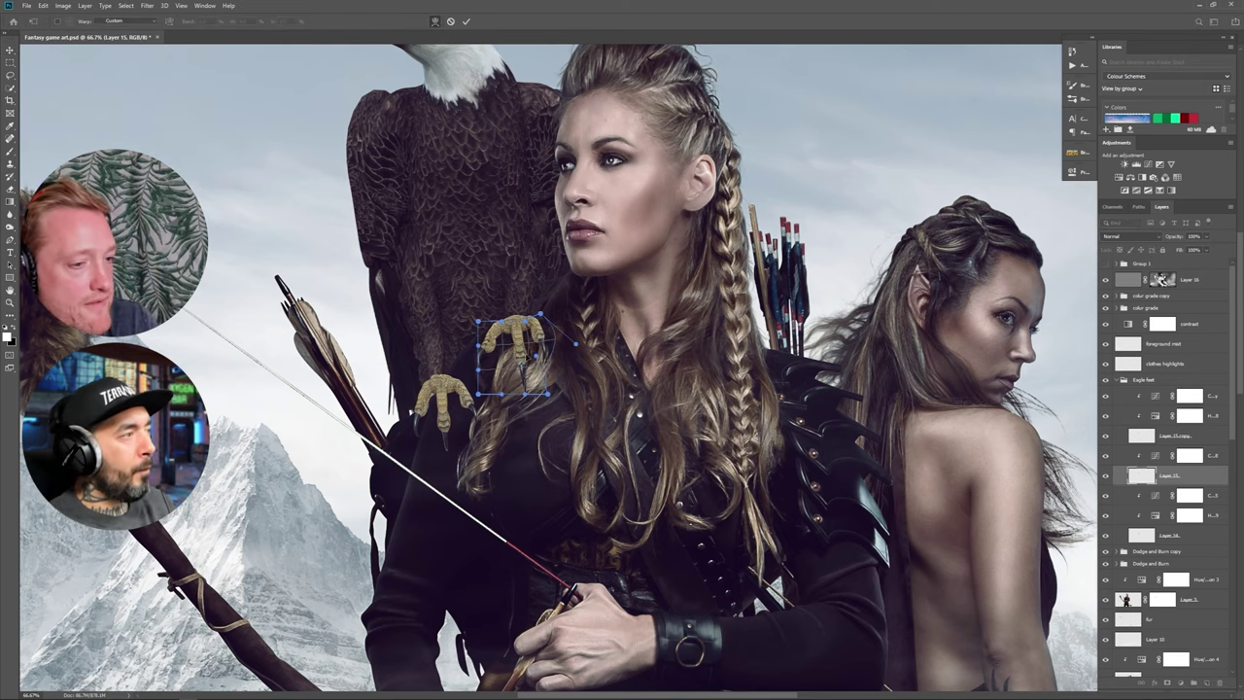
pyautogui.press('Return')
# Lower the opacity of the right-hand foot's shadow layer, Layer 15.
pyautogui.click(1170, 535)
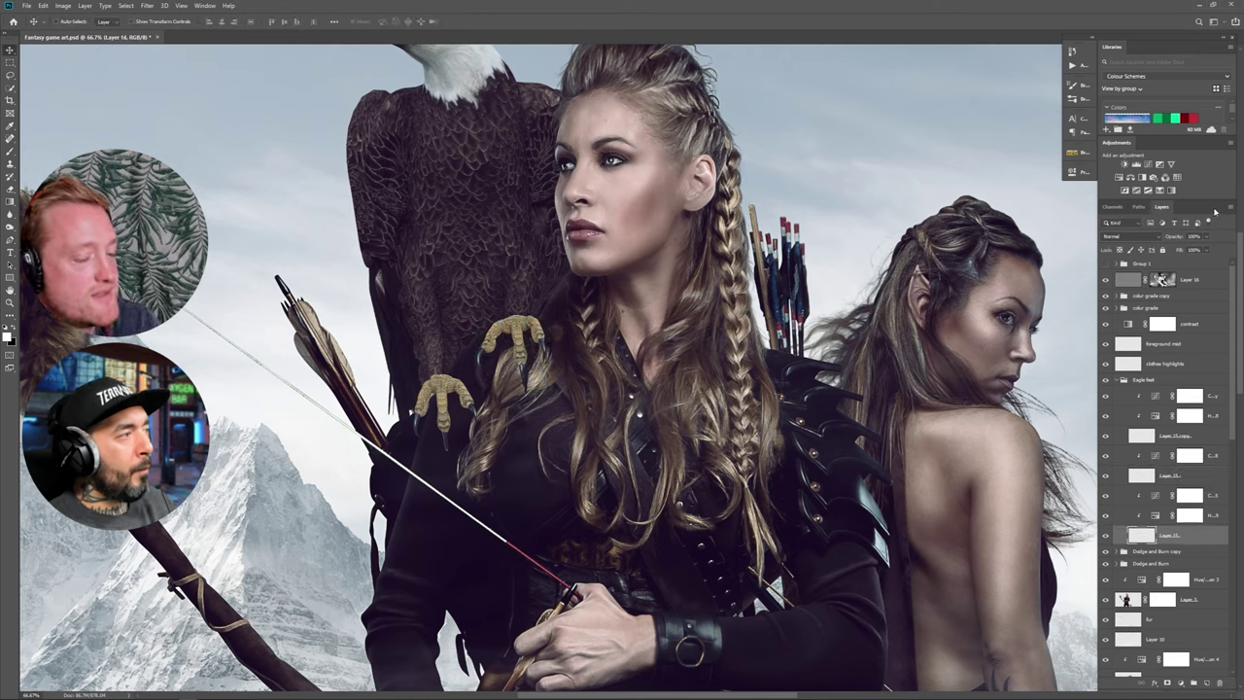
pyautogui.click(1206, 237)
pyautogui.moveTo(1210, 251); pyautogui.dragTo(1206, 253)
pyautogui.click(1171, 476)
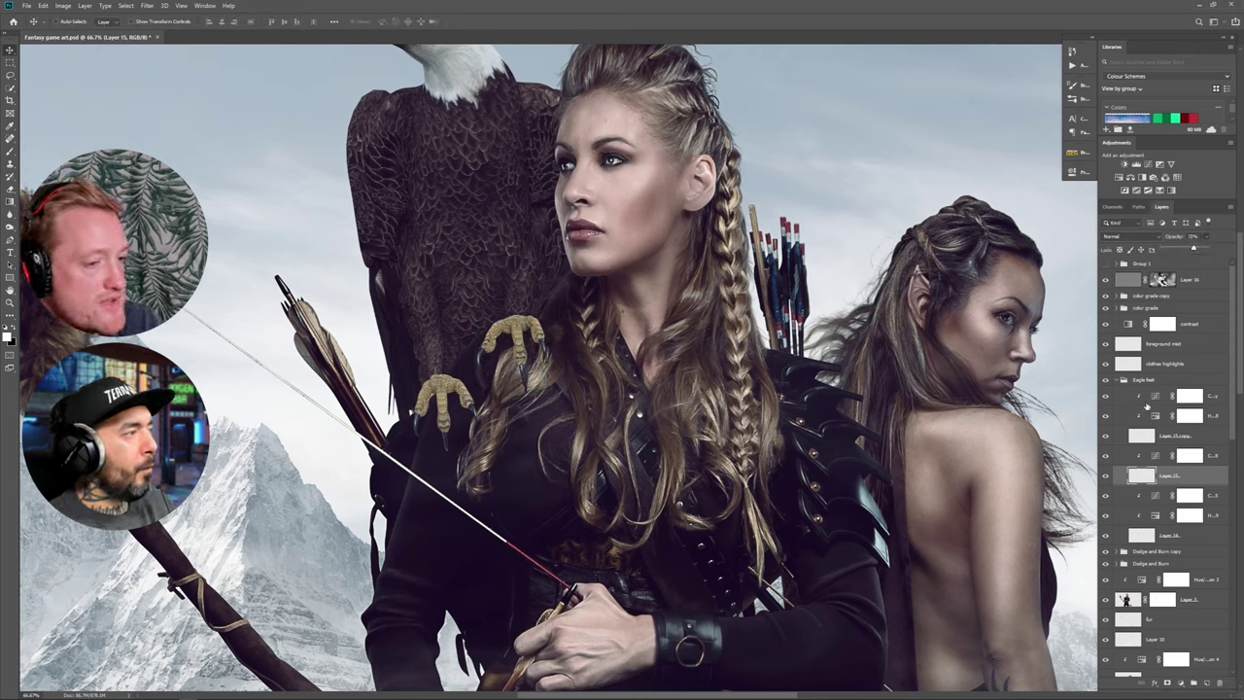
# Duplicate the left-hand foot on Layer 14 and darken the lower copy almost to black with a clipped Curves adjustment.
pyautogui.click(1140, 535)
pyautogui.hotkey('ctrl', 'j')
pyautogui.click(1189, 555)
pyautogui.click(1147, 165)
pyautogui.click(1104, 535)
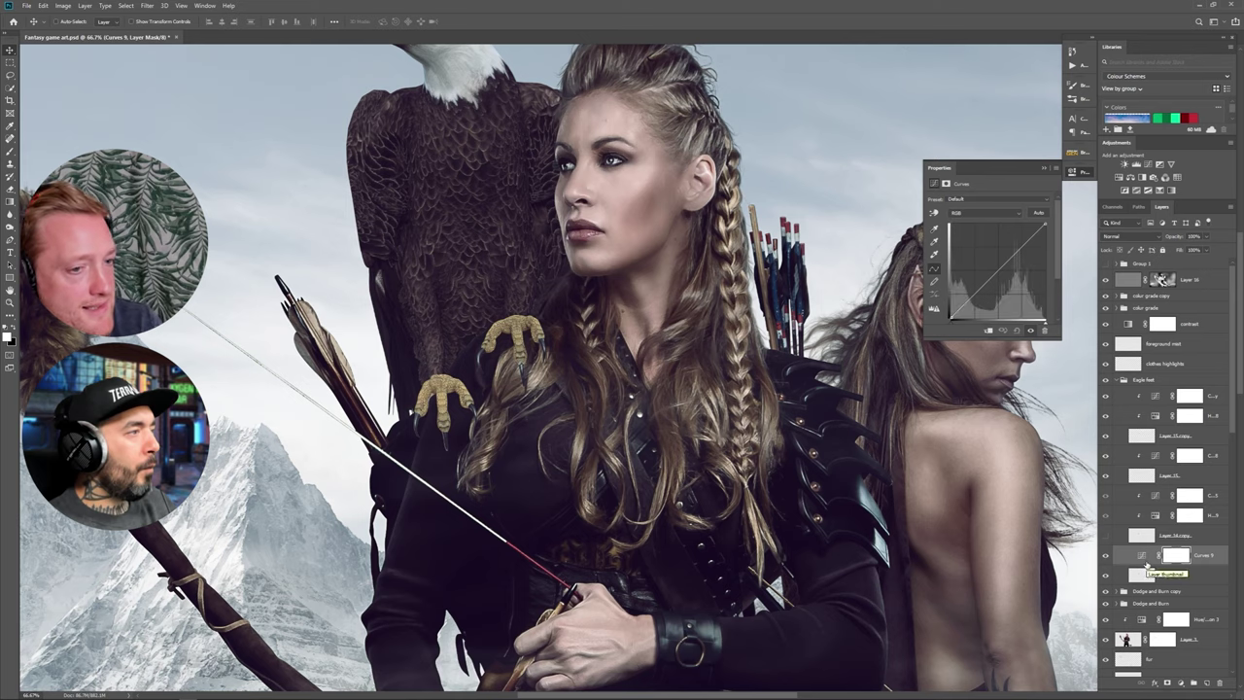
pyautogui.keyDown('alt'); pyautogui.click(1146, 566); pyautogui.keyUp('alt')
pyautogui.moveTo(1046, 224); pyautogui.dragTo(1046, 317)
pyautogui.click(1105, 536)
# Warp the left-hand eagle foot on Layer 14 copy slightly to offset it from its shadow copy.
pyautogui.click(1148, 575)
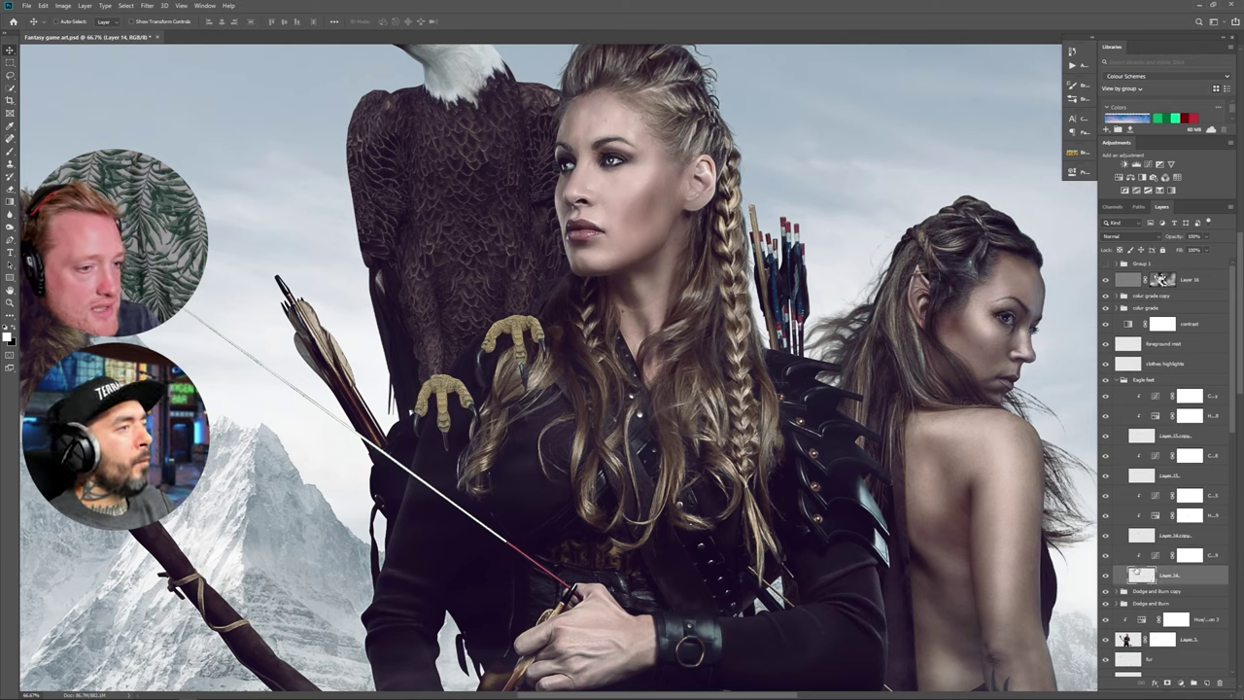
pyautogui.click(1141, 538)
pyautogui.hotkey('ctrl', 't')
pyautogui.rightClick(432, 411)
pyautogui.click(454, 484)
pyautogui.moveTo(414, 451); pyautogui.dragTo(422, 455)
pyautogui.moveTo(412, 410); pyautogui.dragTo(412, 410)
pyautogui.press('Return')
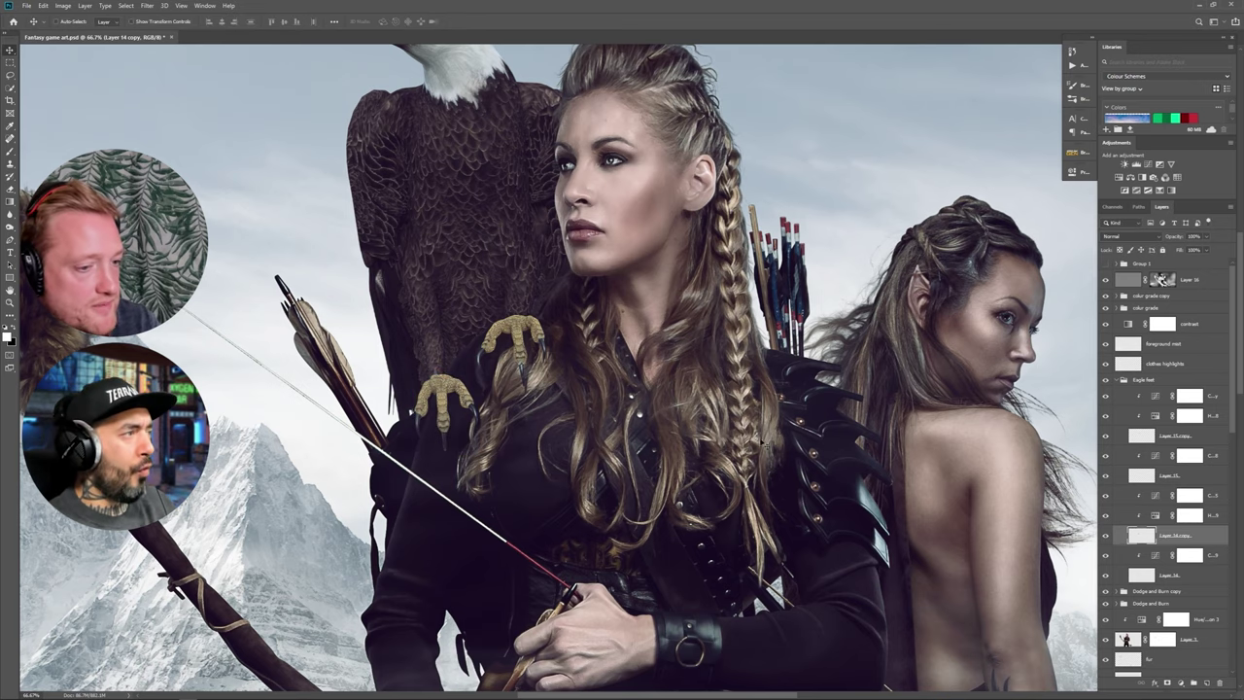
# Collapse the Eagle feet group and darken it with a Curves adjustment clipped to the whole group.
pyautogui.hotkey('ctrl', '-')
pyautogui.click(1116, 380)
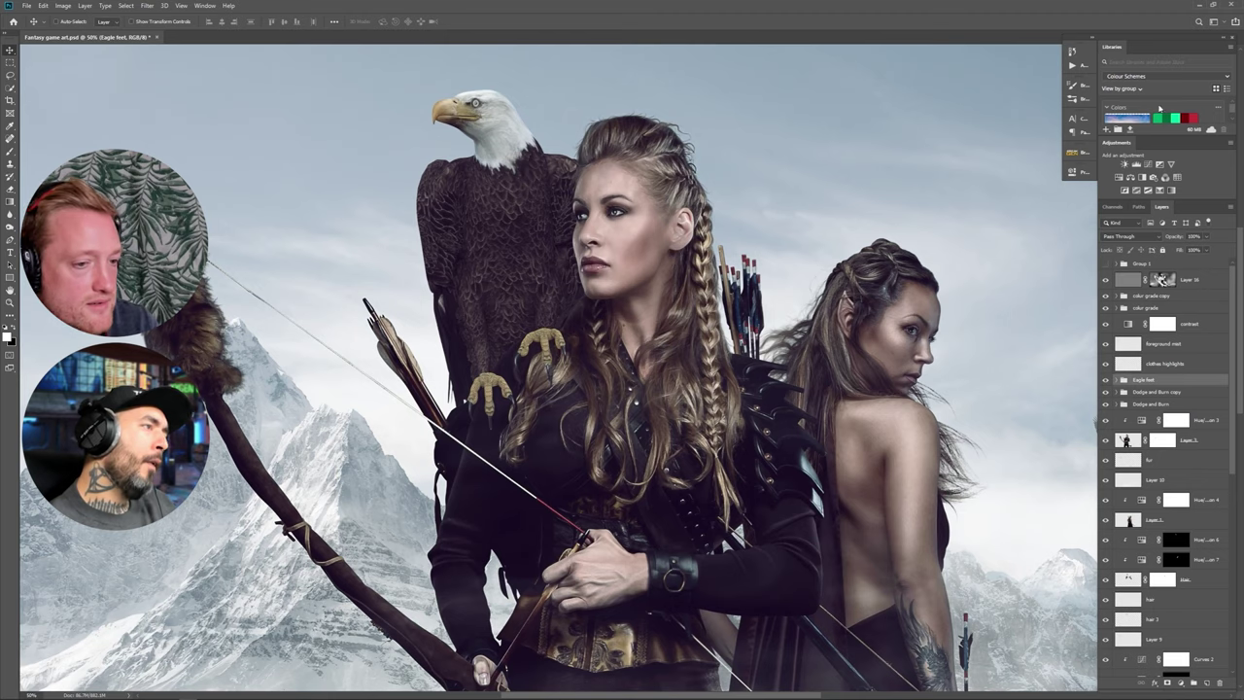
pyautogui.click(1147, 164)
pyautogui.click(988, 330)
pyautogui.moveTo(1046, 224); pyautogui.dragTo(999, 288)
pyautogui.click(1043, 168)
pyautogui.hotkey('ctrl', '-')
pyautogui.hotkey('ctrl', '-')
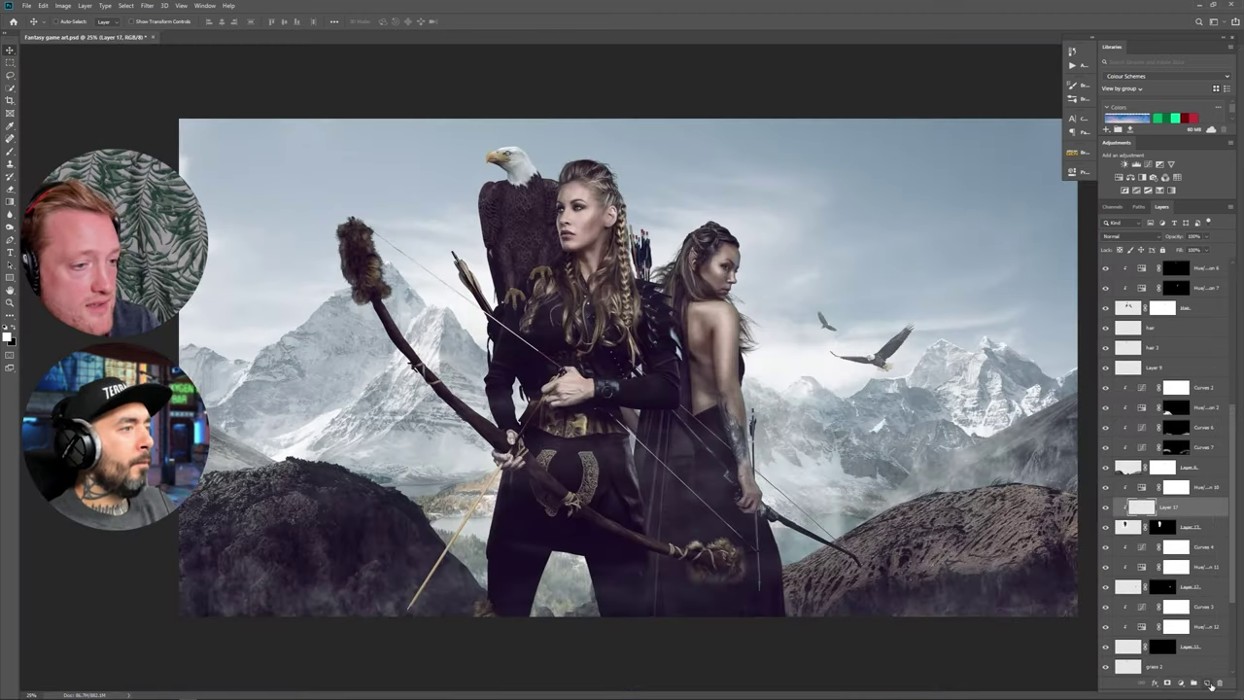
# Delete the empty Layer 17 above the perched eagle and add a clipped Curves adjustment with a lowered white point.
pyautogui.click(1217, 683)
pyautogui.click(1148, 165)
pyautogui.press('b')
pyautogui.moveTo(1045, 224); pyautogui.dragTo(1047, 256)
pyautogui.click(1043, 168)
# Invert the new Curves mask to black, paint the darkening onto the perched eagle with a smaller brush and save the document.
pyautogui.hotkey('ctrl', 'i')
pyautogui.press('[')
pyautogui.press('[')
pyautogui.press('[')
pyautogui.press('[')
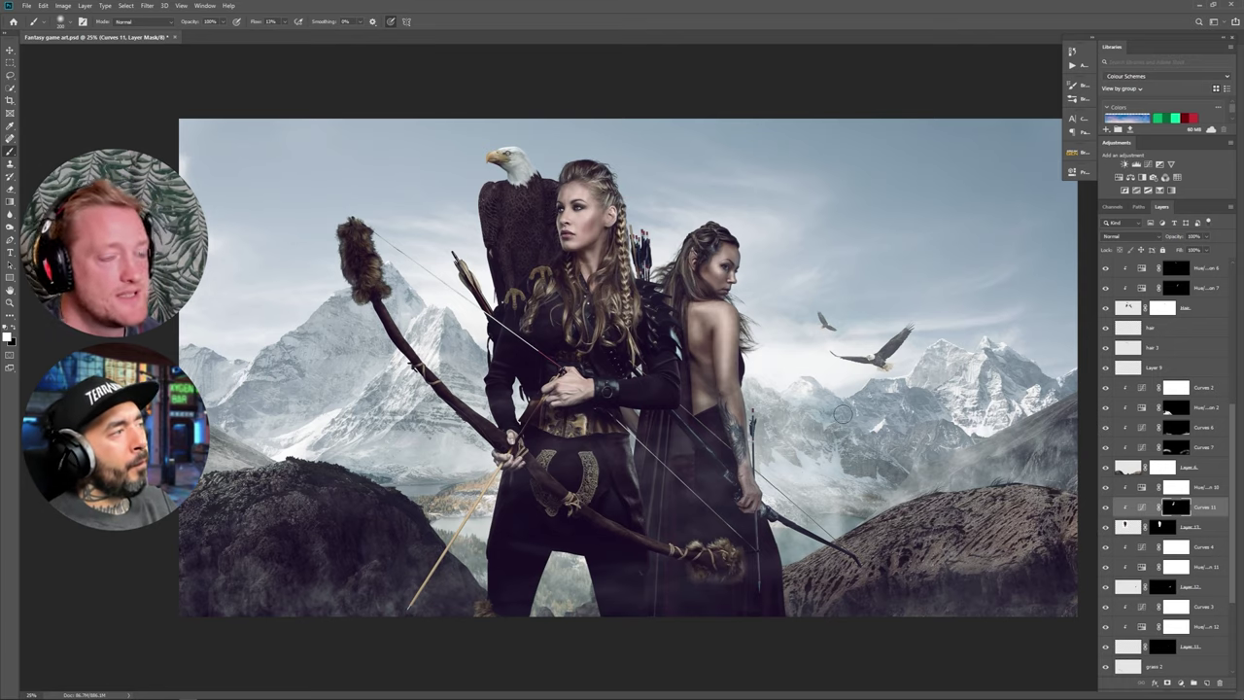
pyautogui.hotkey('ctrl', 's')
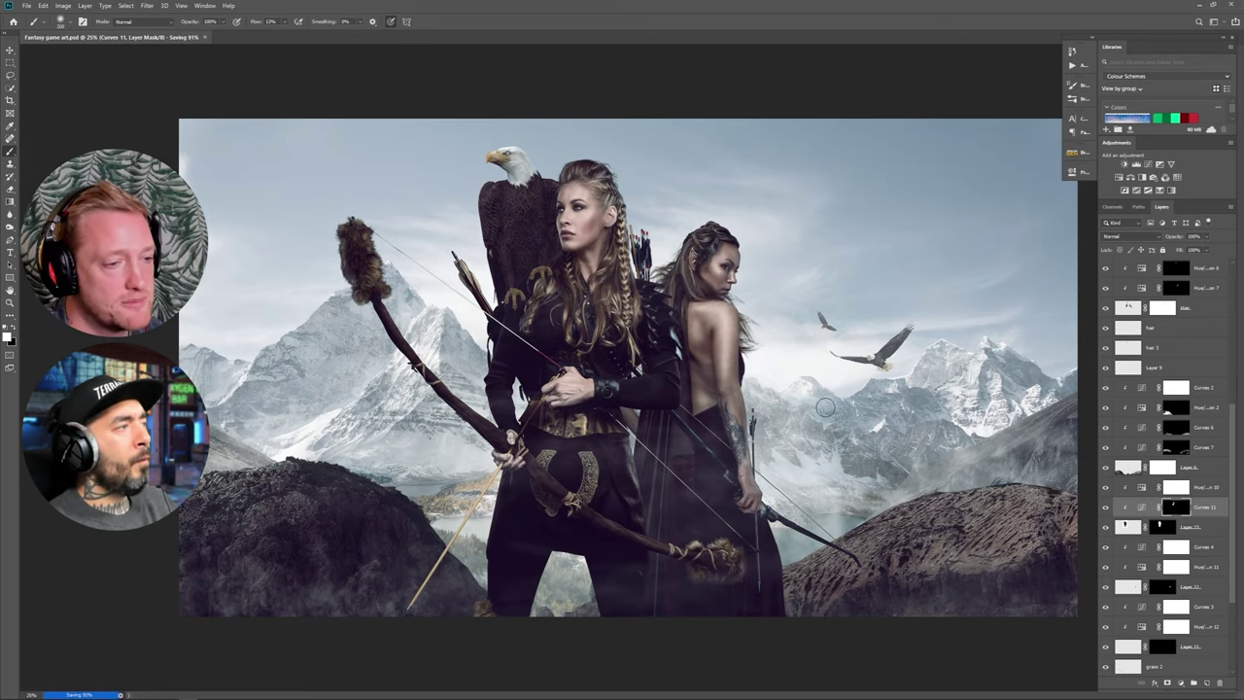